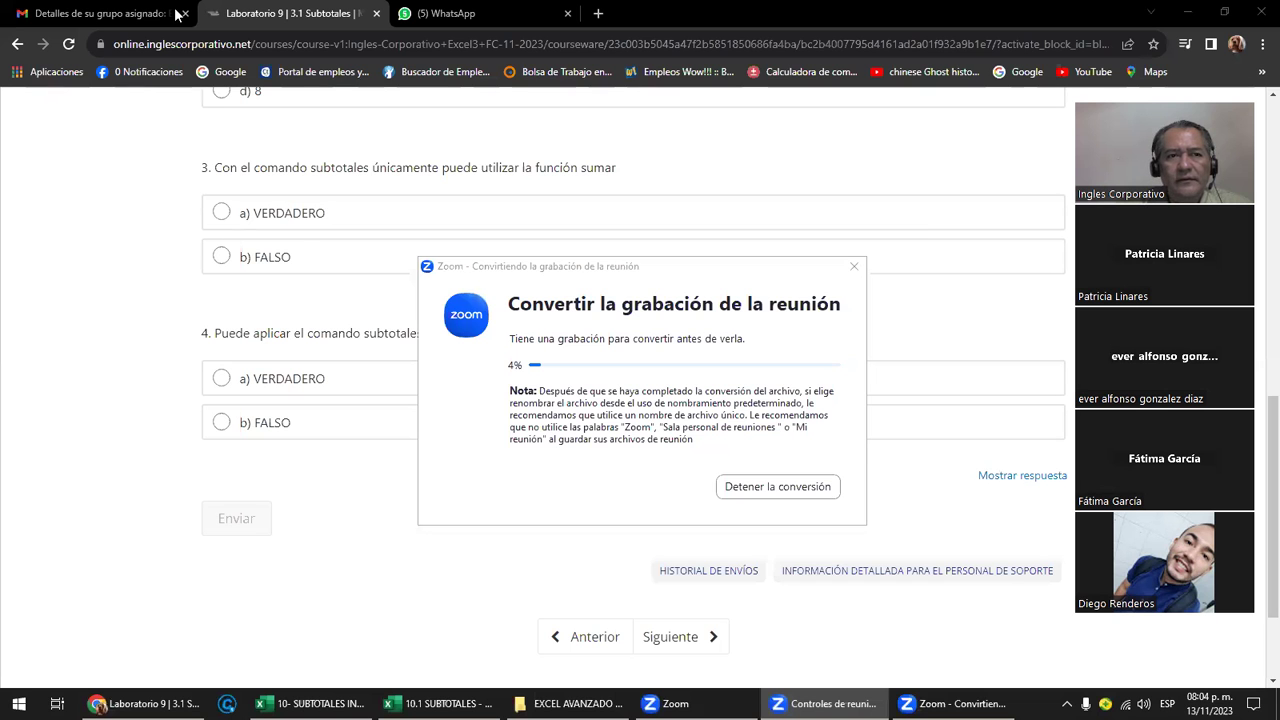
Step: Step back two units and return to the Excel Avanzado course outline page
click(358, 262)
scroll(416, 255, up, 5)
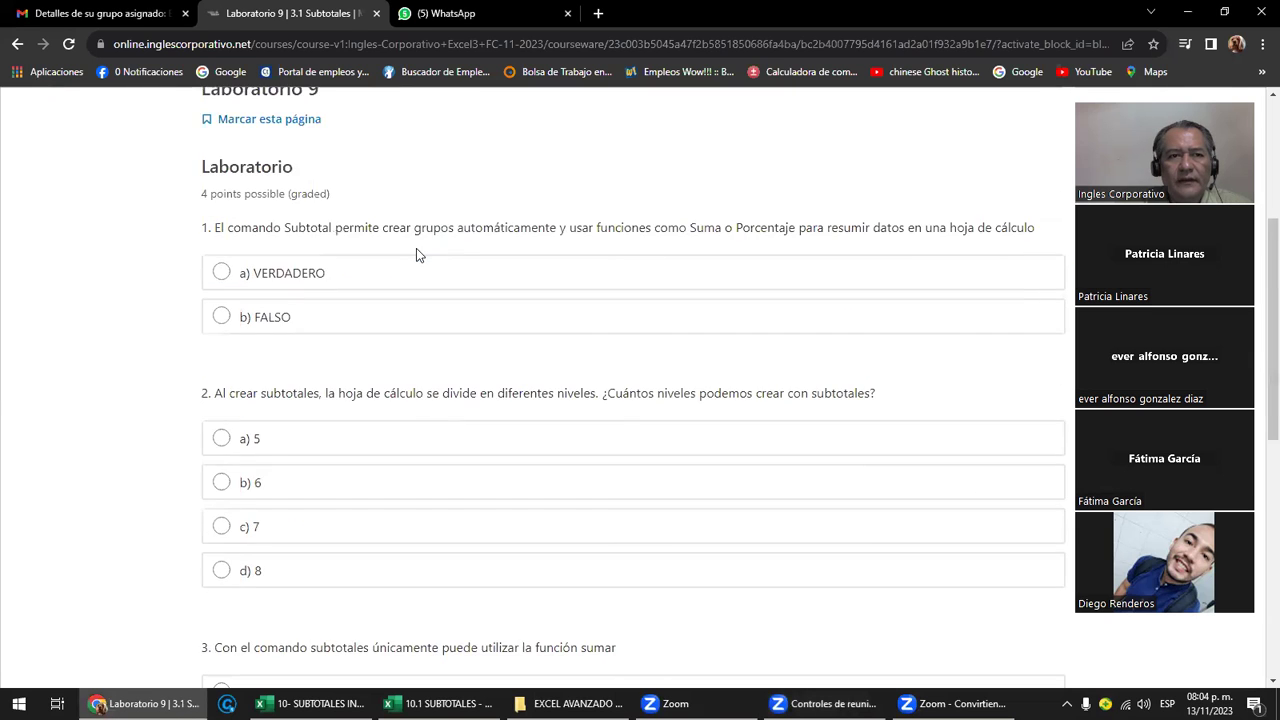
scroll(416, 255, up, 3)
click(60, 358)
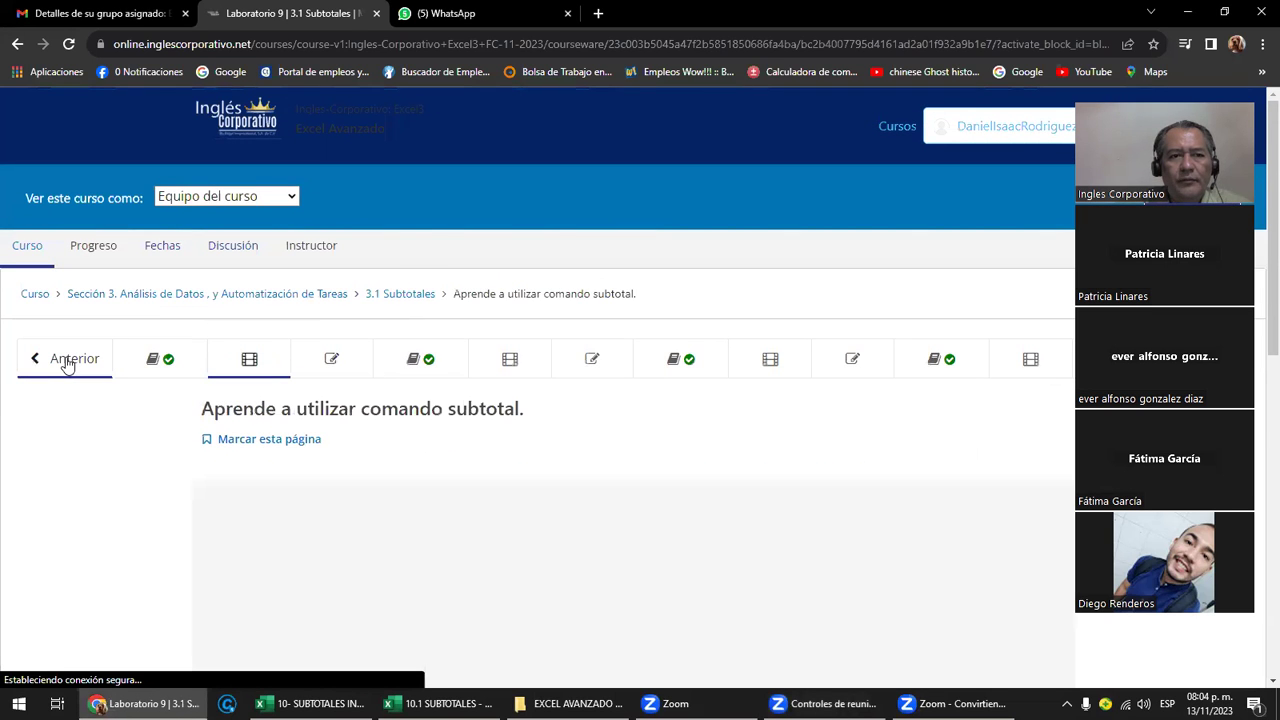
click(66, 362)
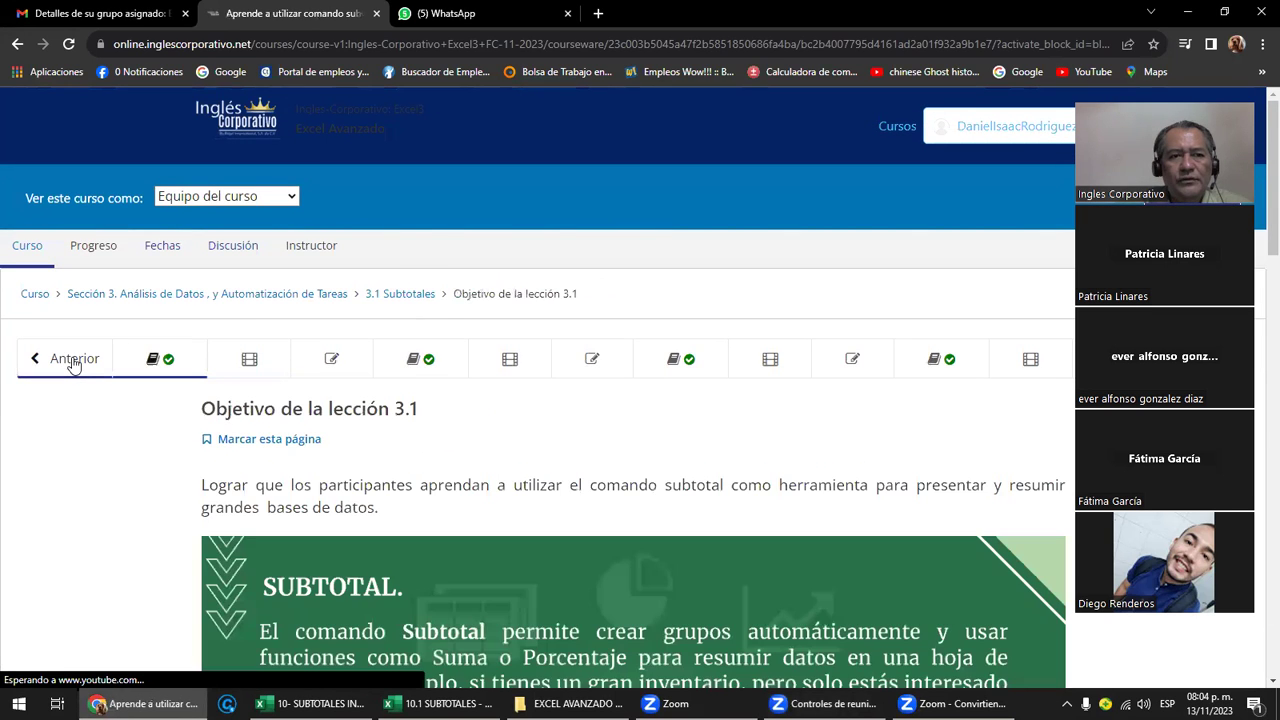
click(40, 295)
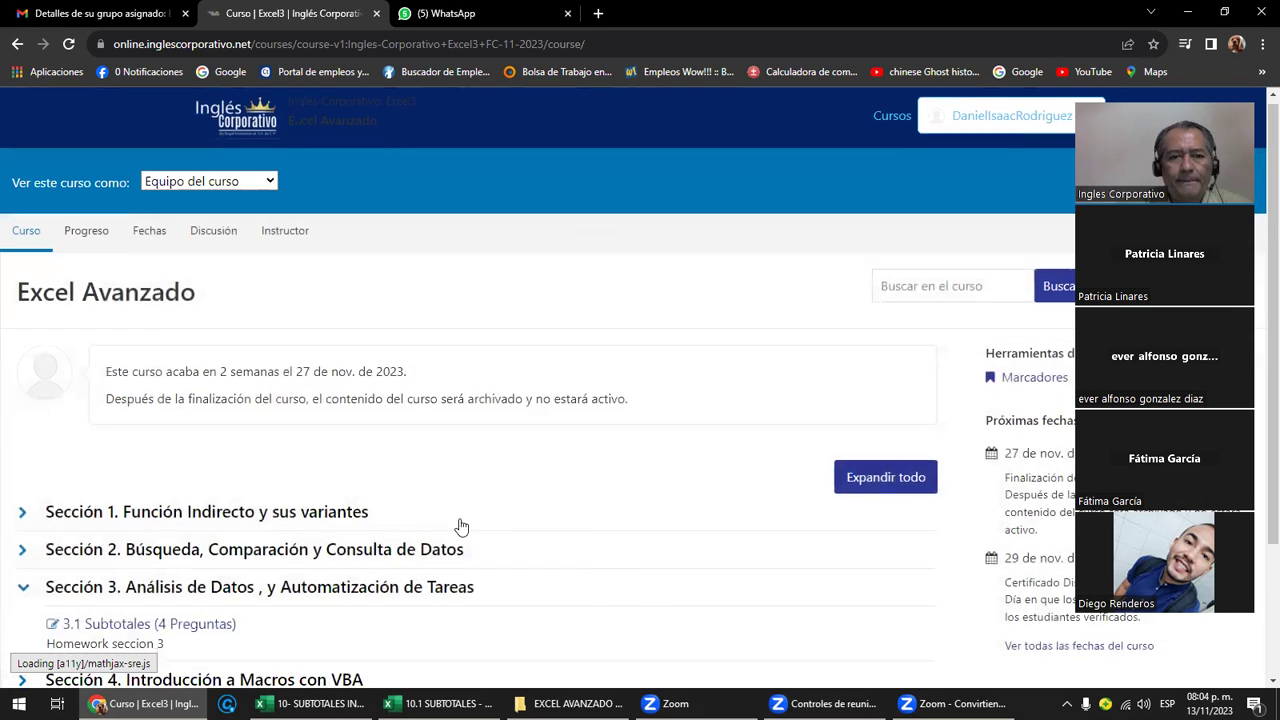
Step: Collapse and re-expand Sección 3 to reveal the 3.1 Subtotales unit
scroll(460, 525, down, 1)
scroll(460, 525, down, 1)
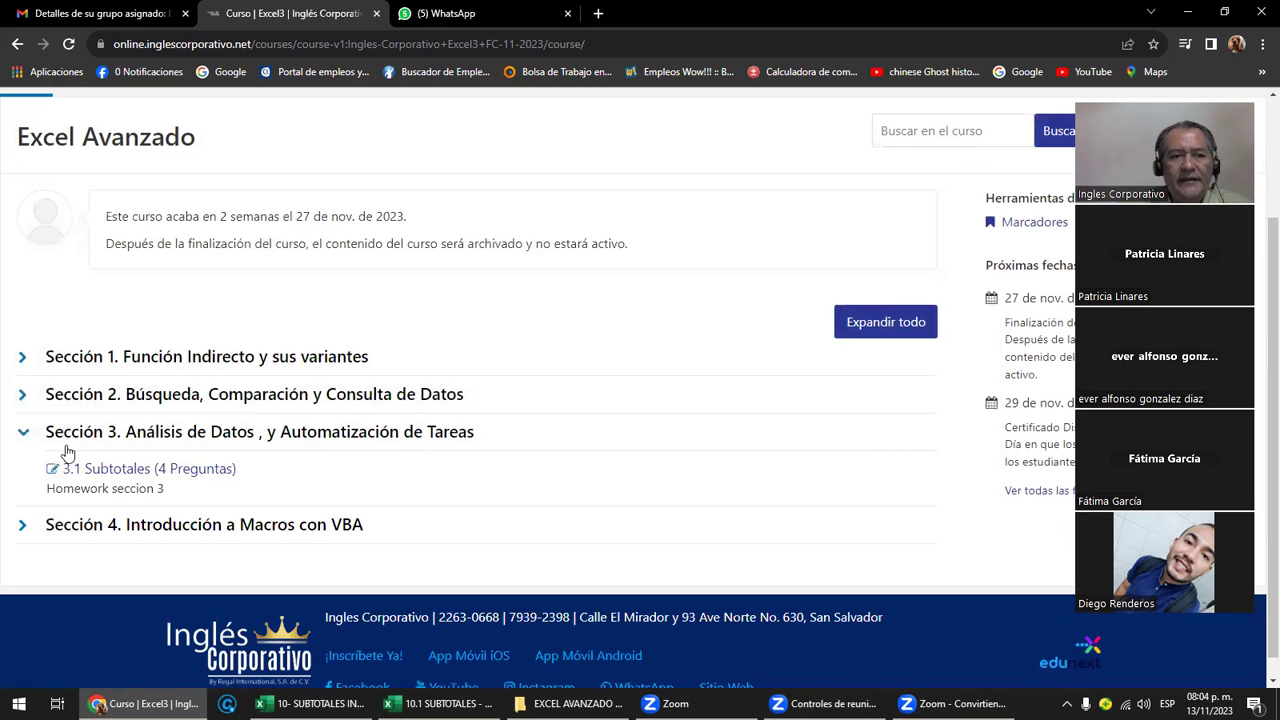
click(155, 446)
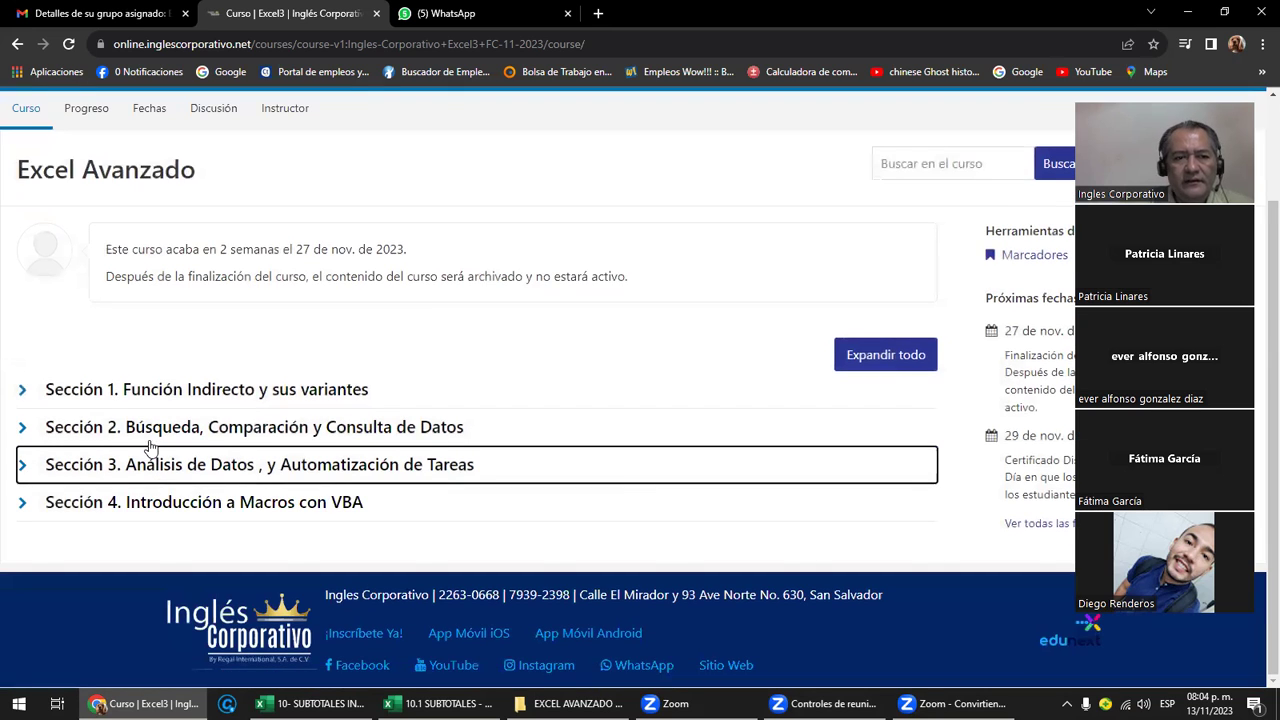
click(169, 476)
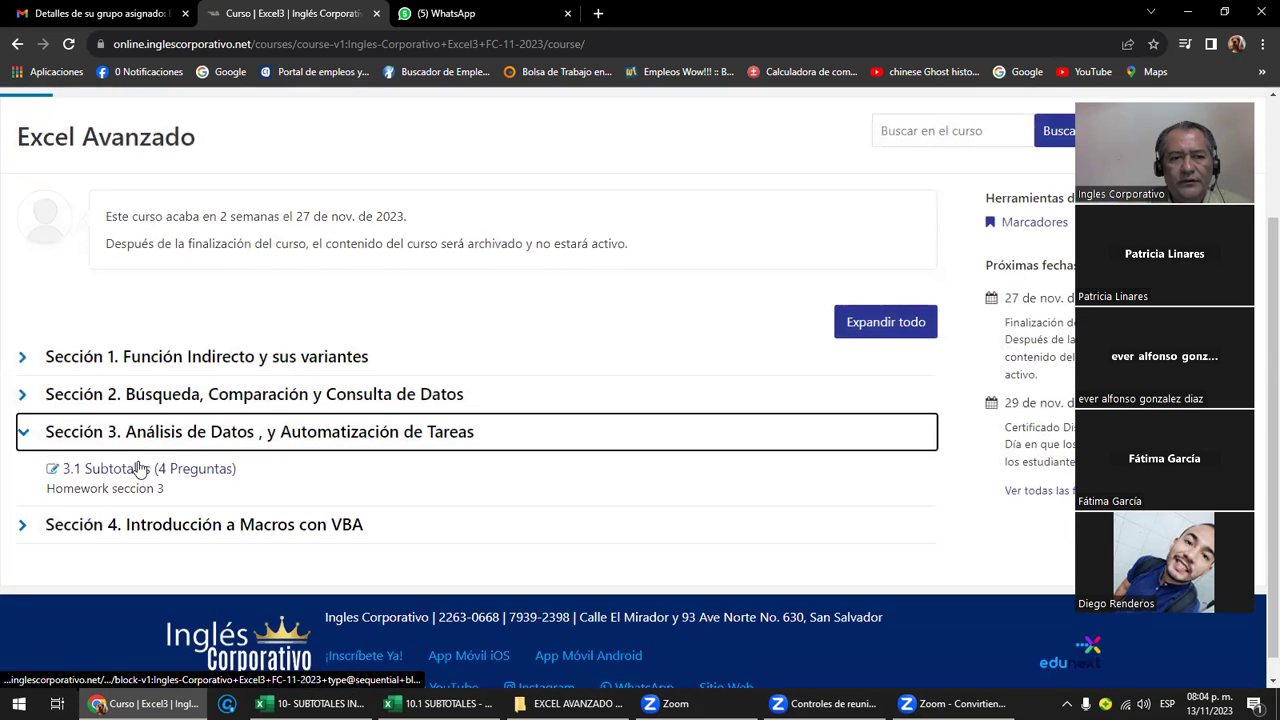
Step: Open the 3.1 Subtotales unit and read through the SUBTOTAL explanation with Pasos 1–4
click(133, 469)
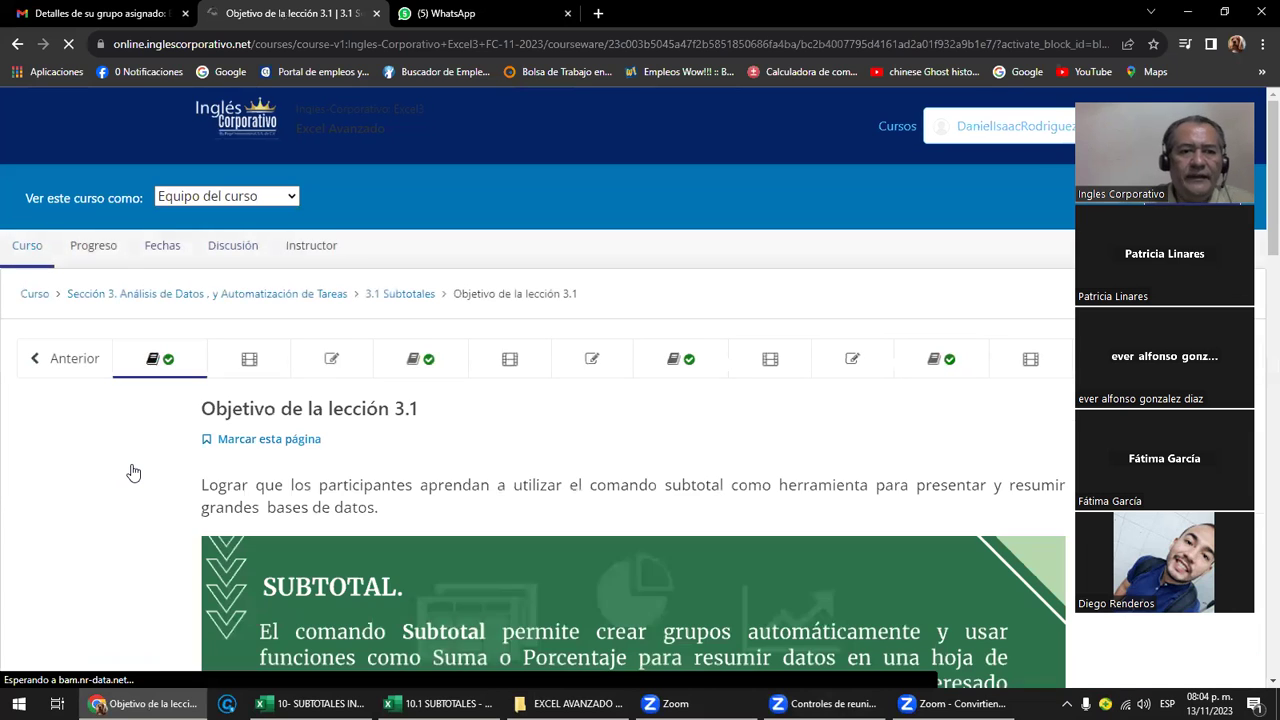
scroll(226, 472, down, 3)
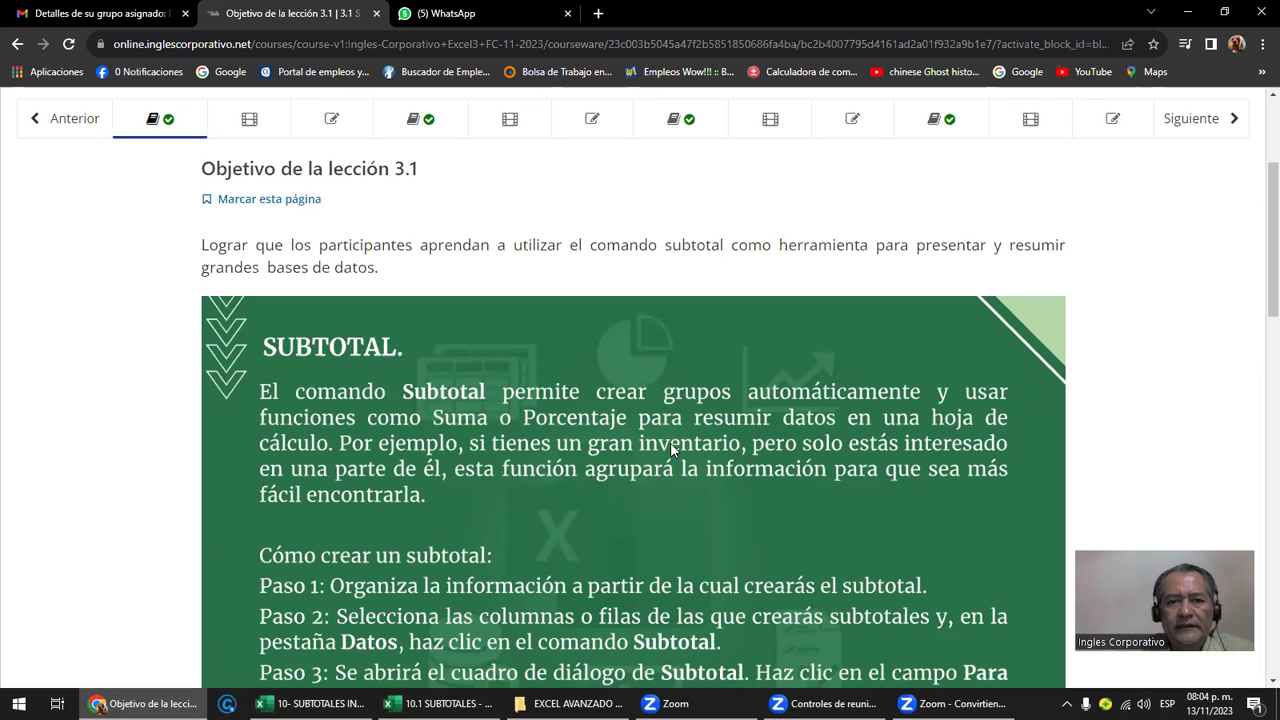
scroll(670, 442, down, 2)
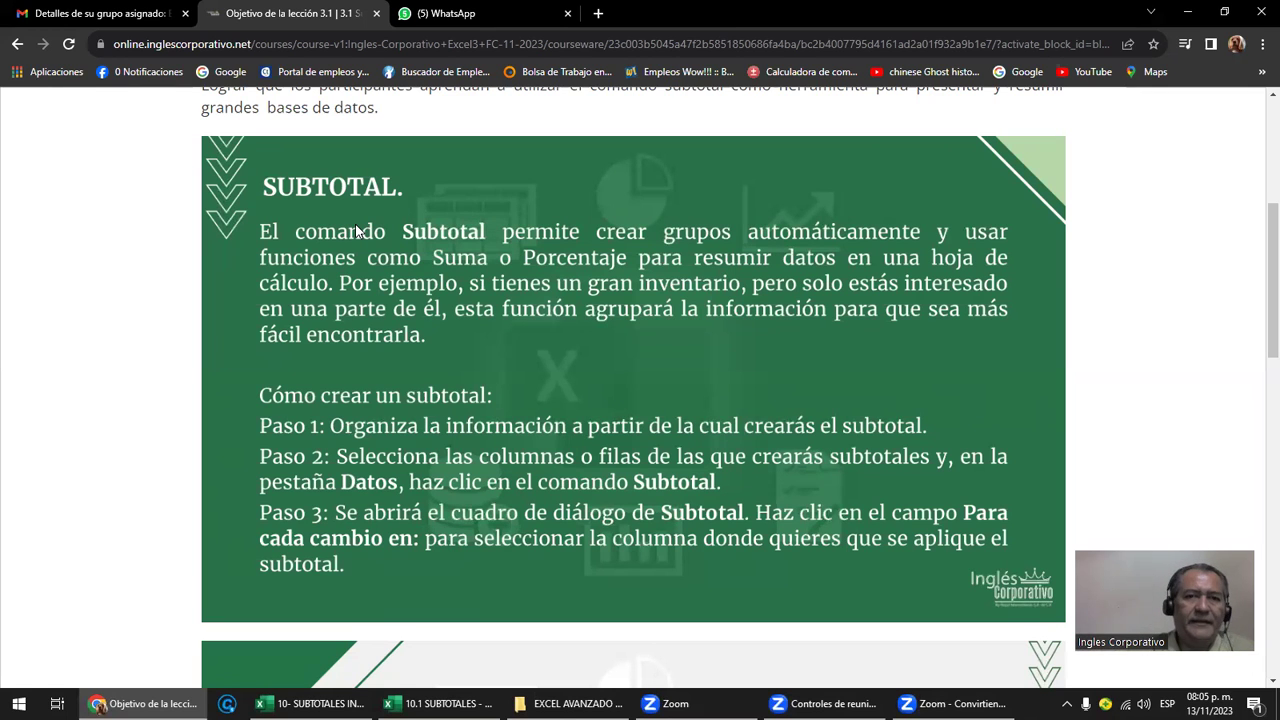
scroll(432, 250, down, 2)
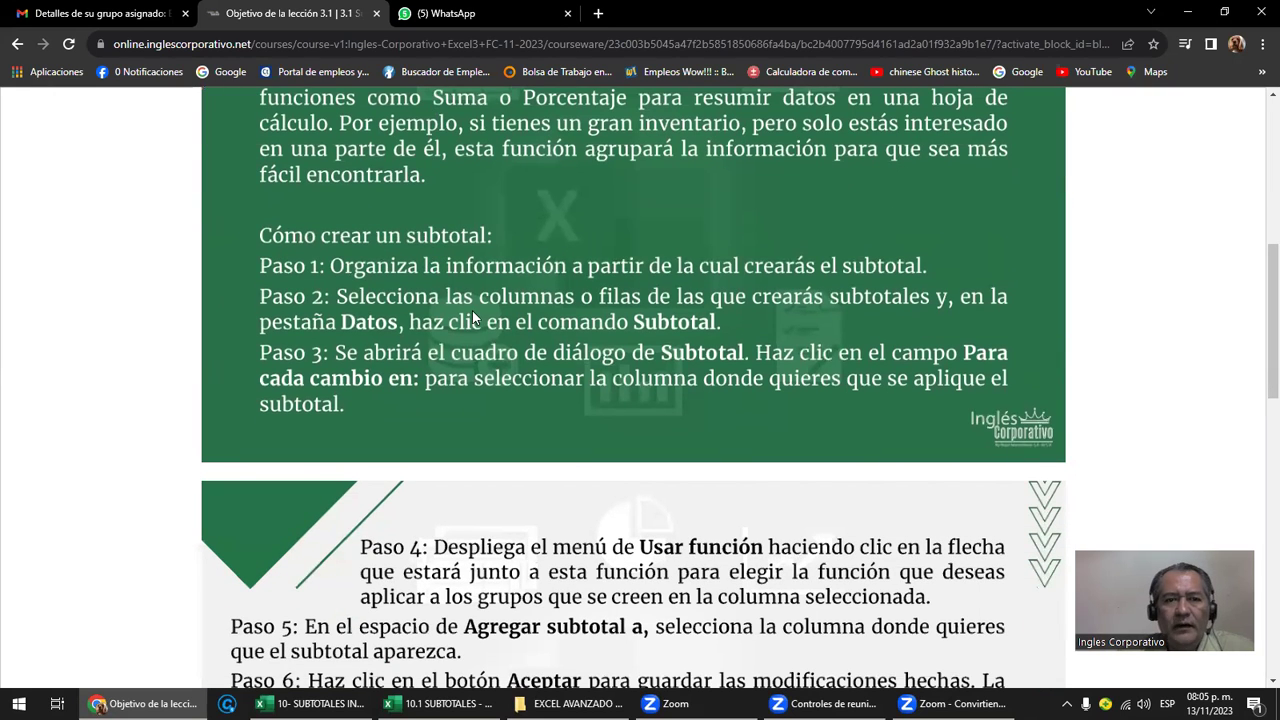
scroll(459, 308, up, 2)
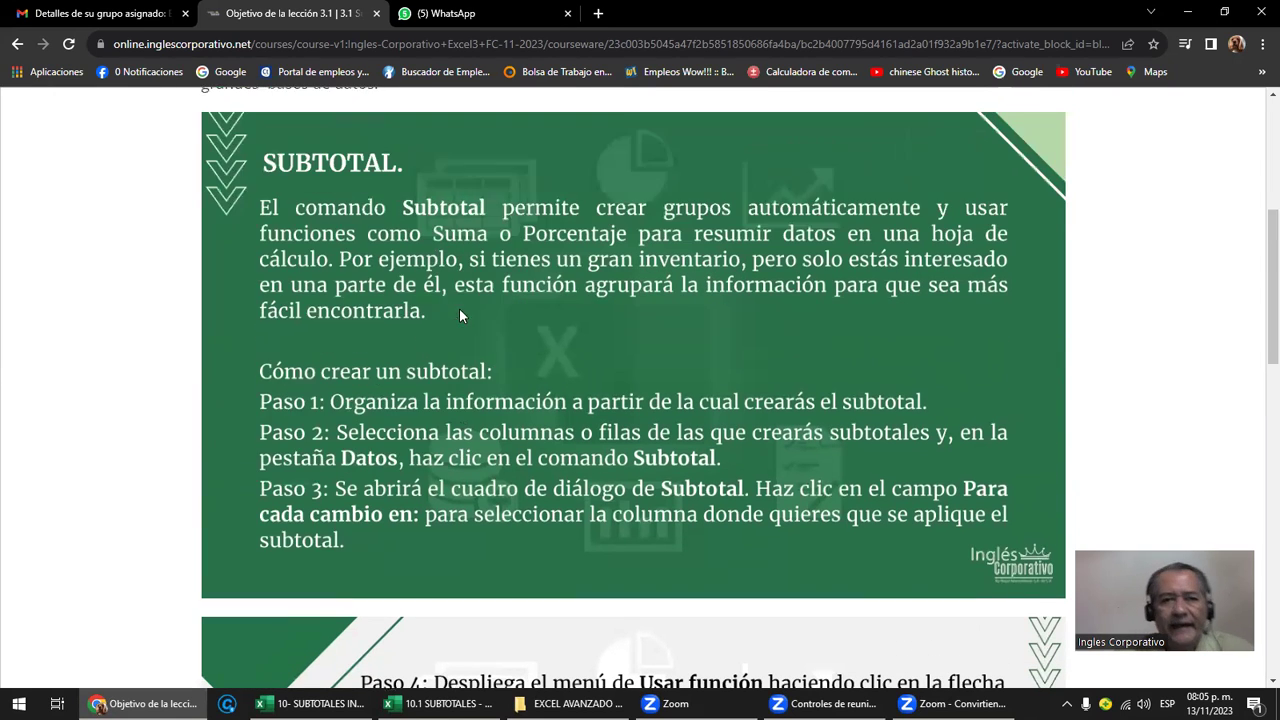
scroll(508, 422, down, 1)
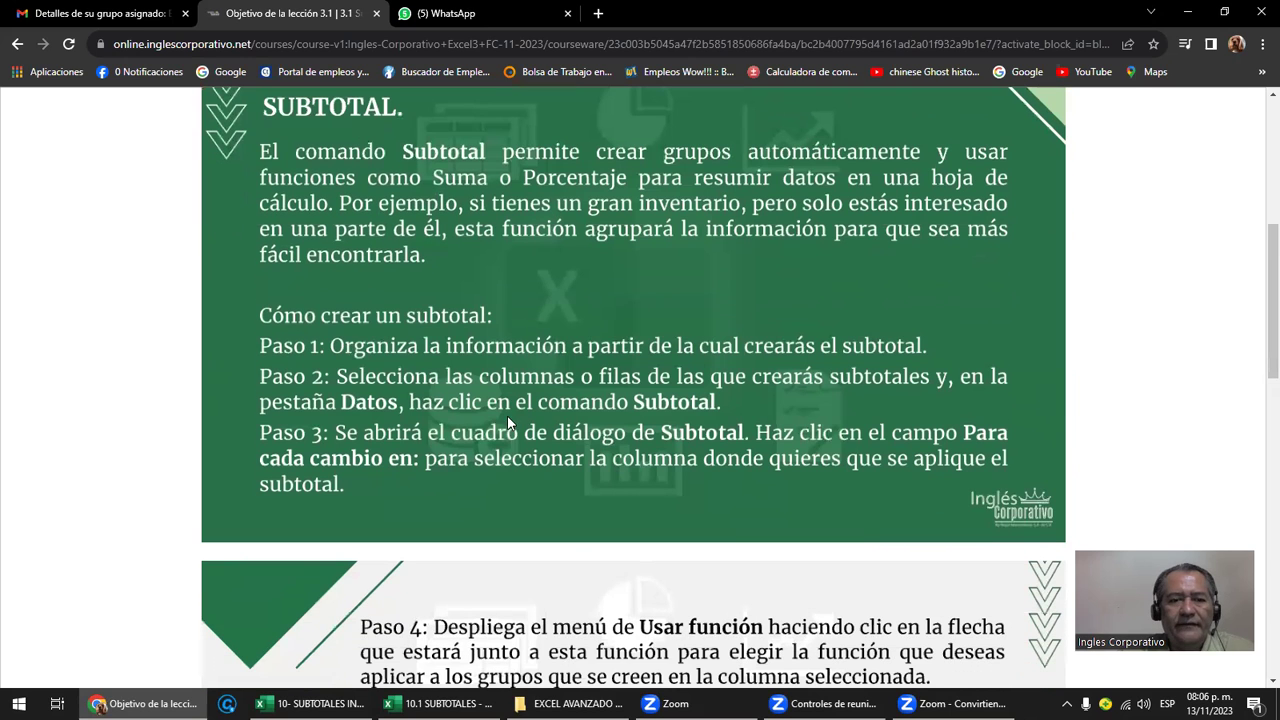
Step: Close 10.1 SUBTOTALES and 10- SUBTOTALES INGLES CORPORATIVO without saving, then switch to the EXCEL AVANZADO 7 PM folder
mouse_move(440, 703)
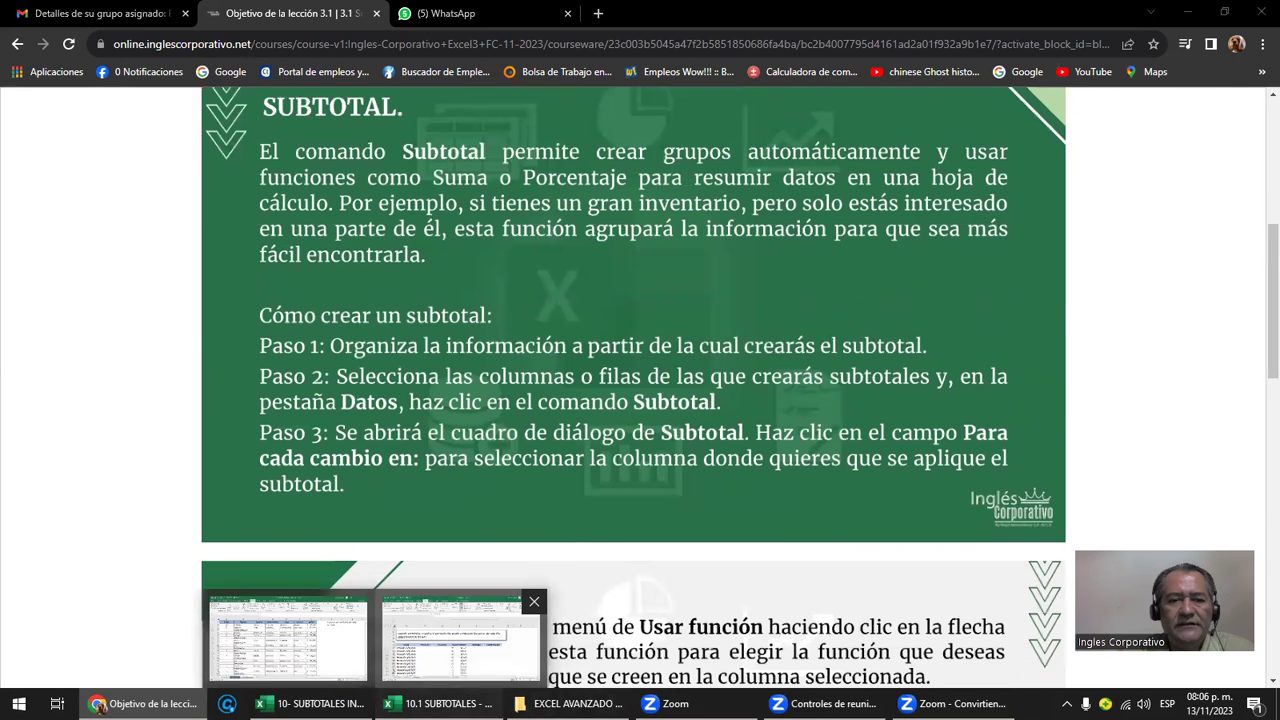
click(460, 638)
click(1260, 12)
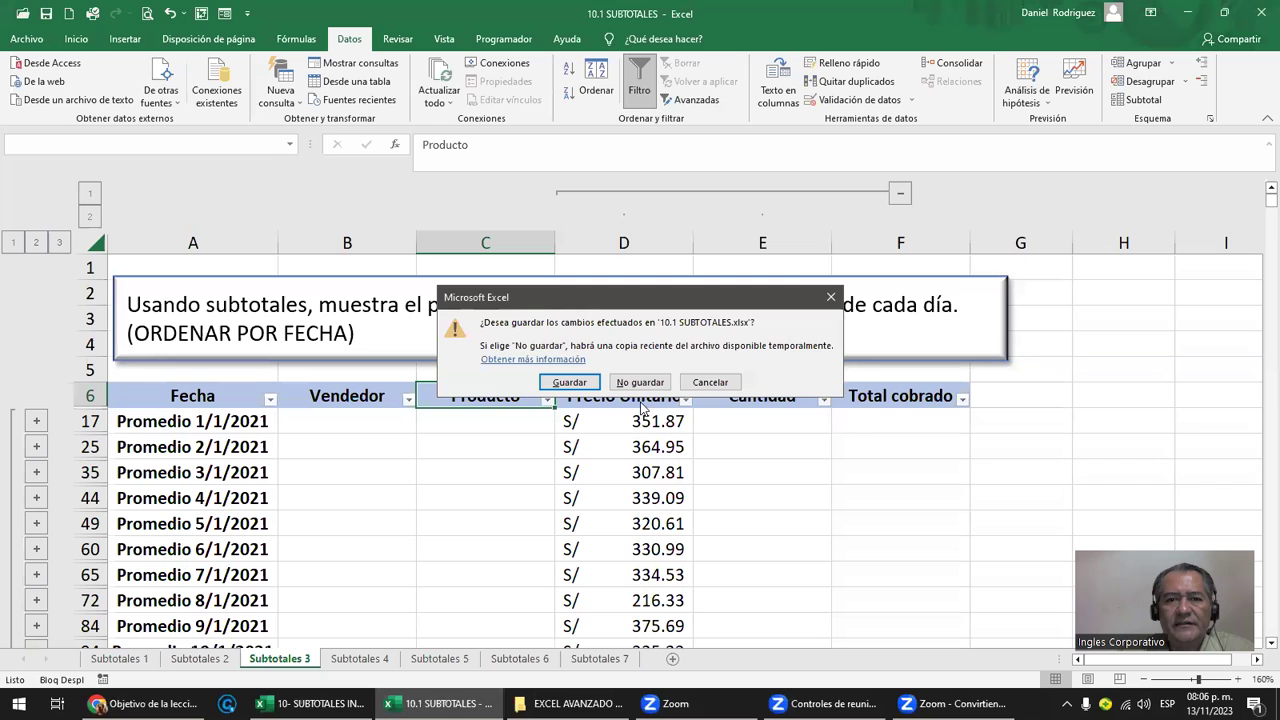
click(712, 386)
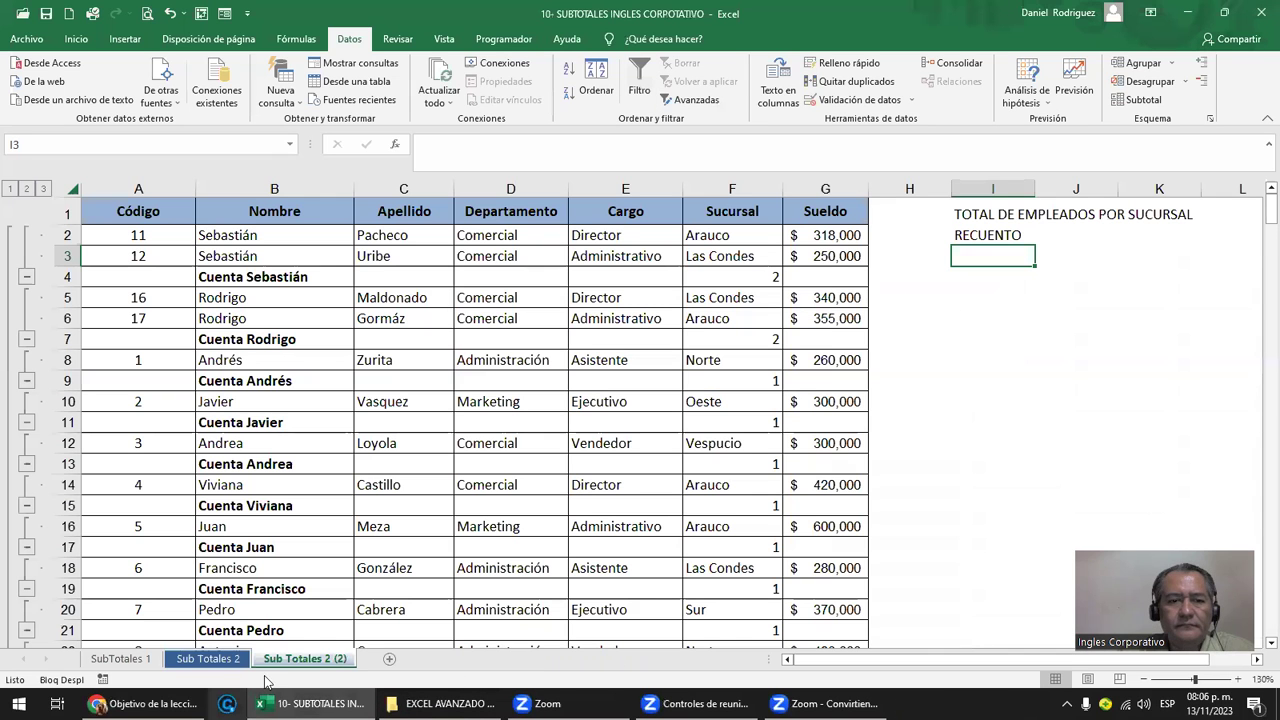
click(1260, 12)
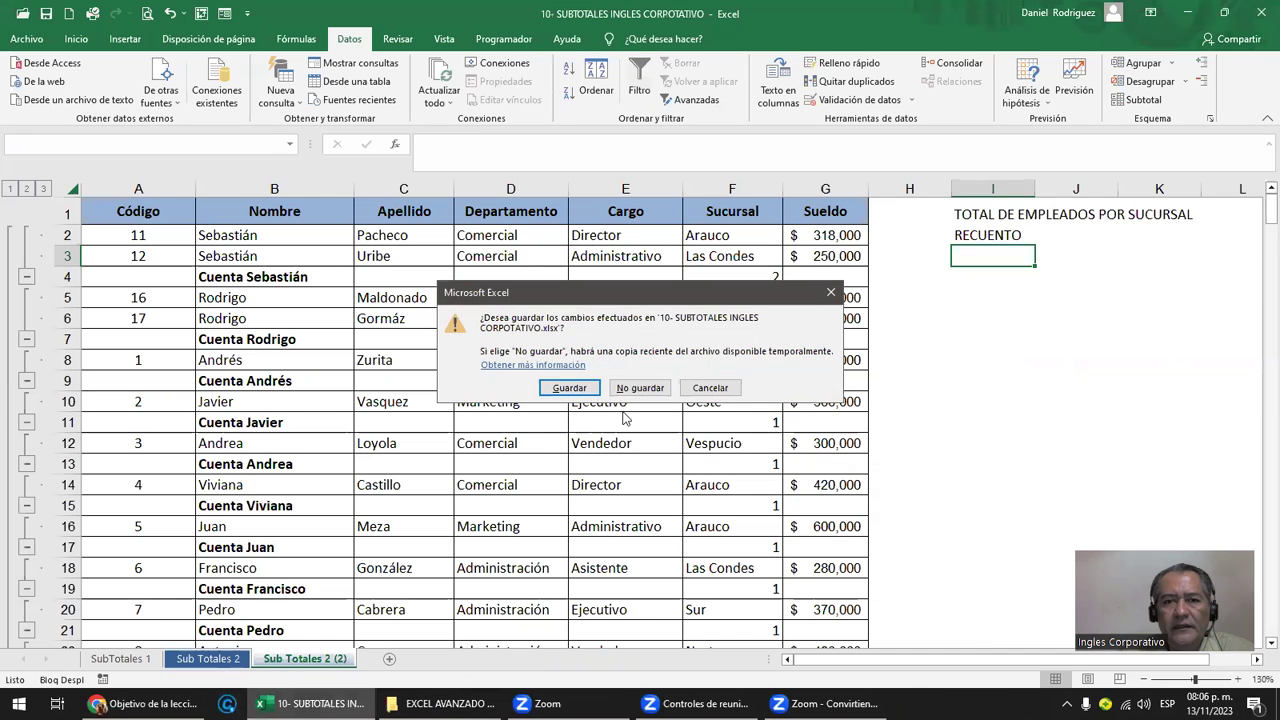
click(643, 389)
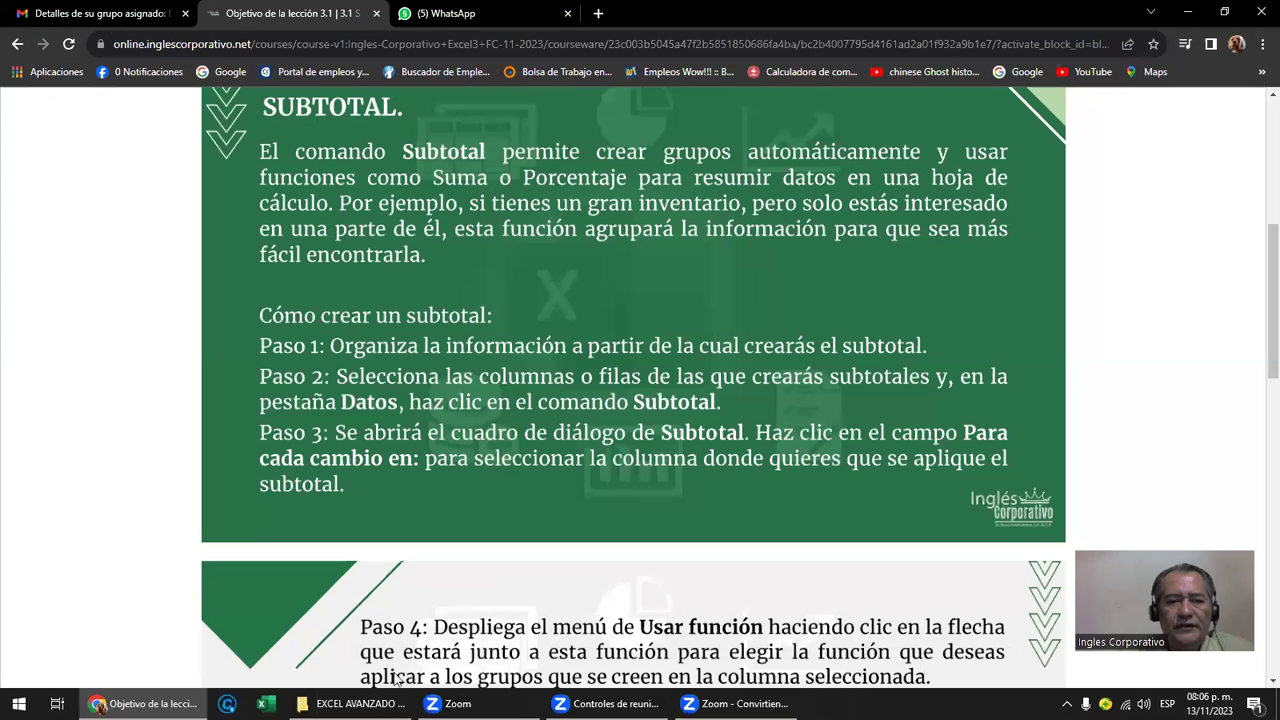
click(355, 703)
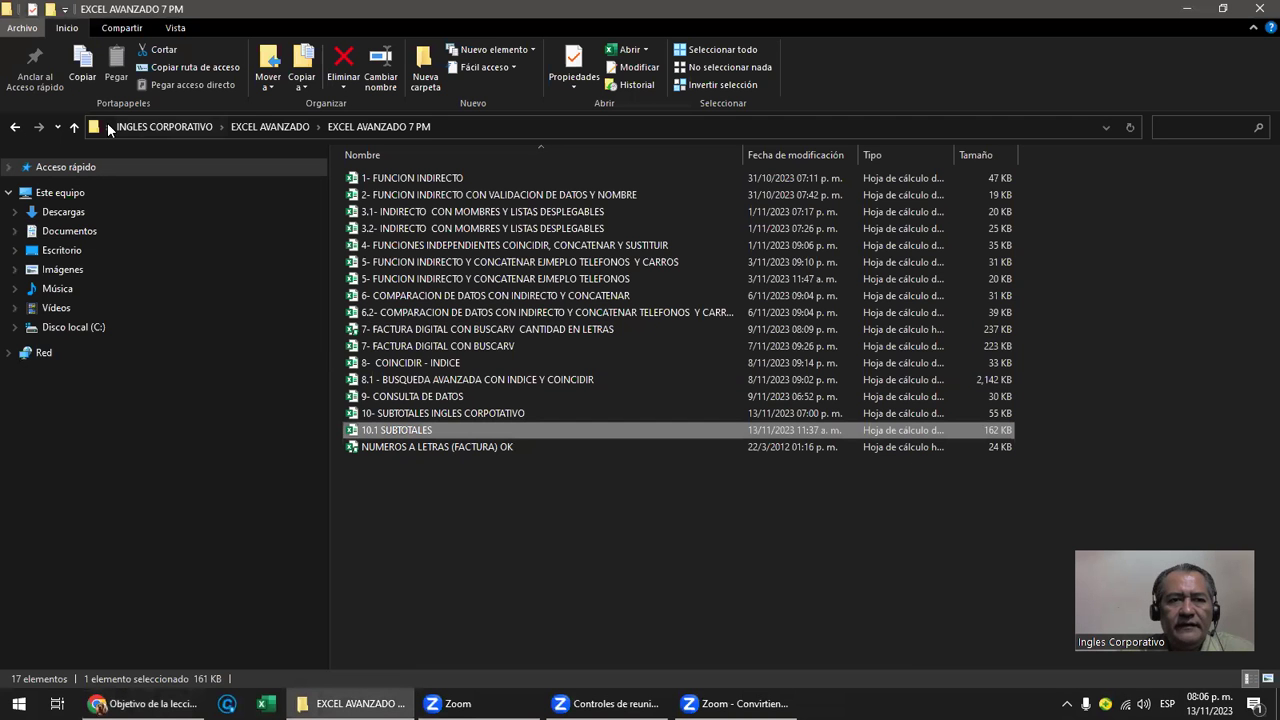
Step: Go up to EXCEL AVANZADO, enter the EXCEL AVANZADO 8 PM folder, and open 10.1 SUBTOTALES
click(72, 128)
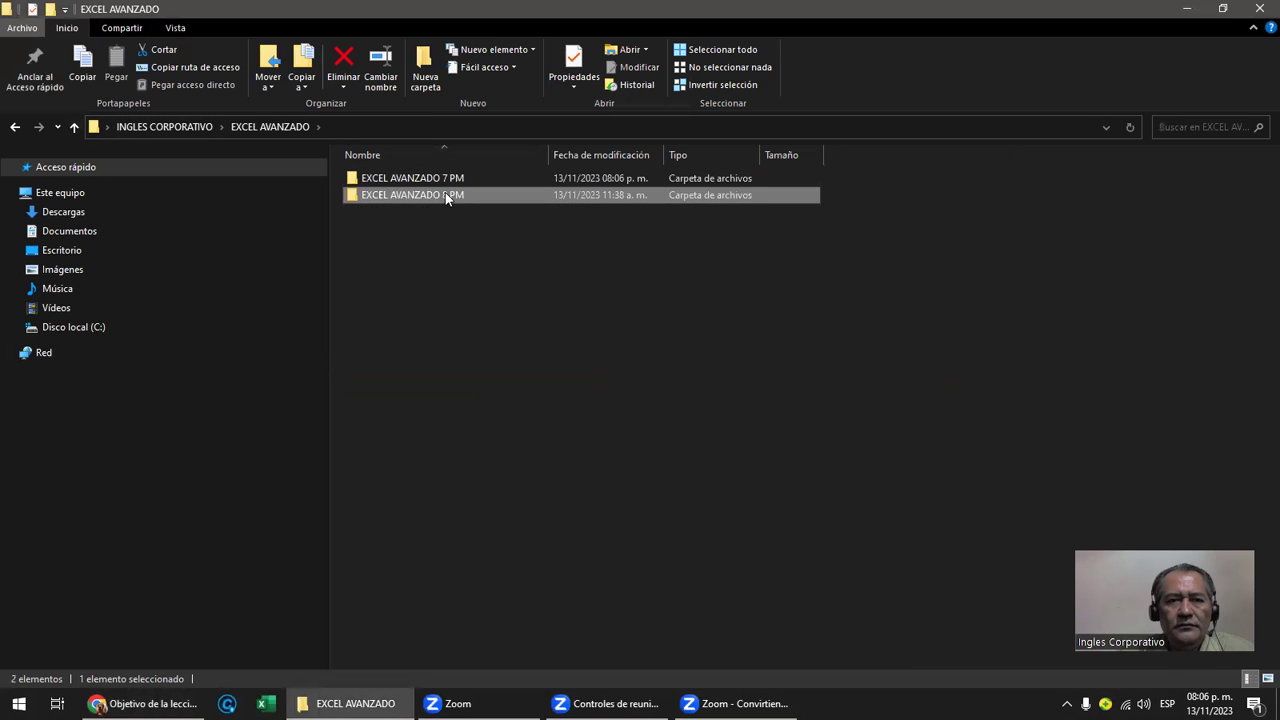
double_click(445, 194)
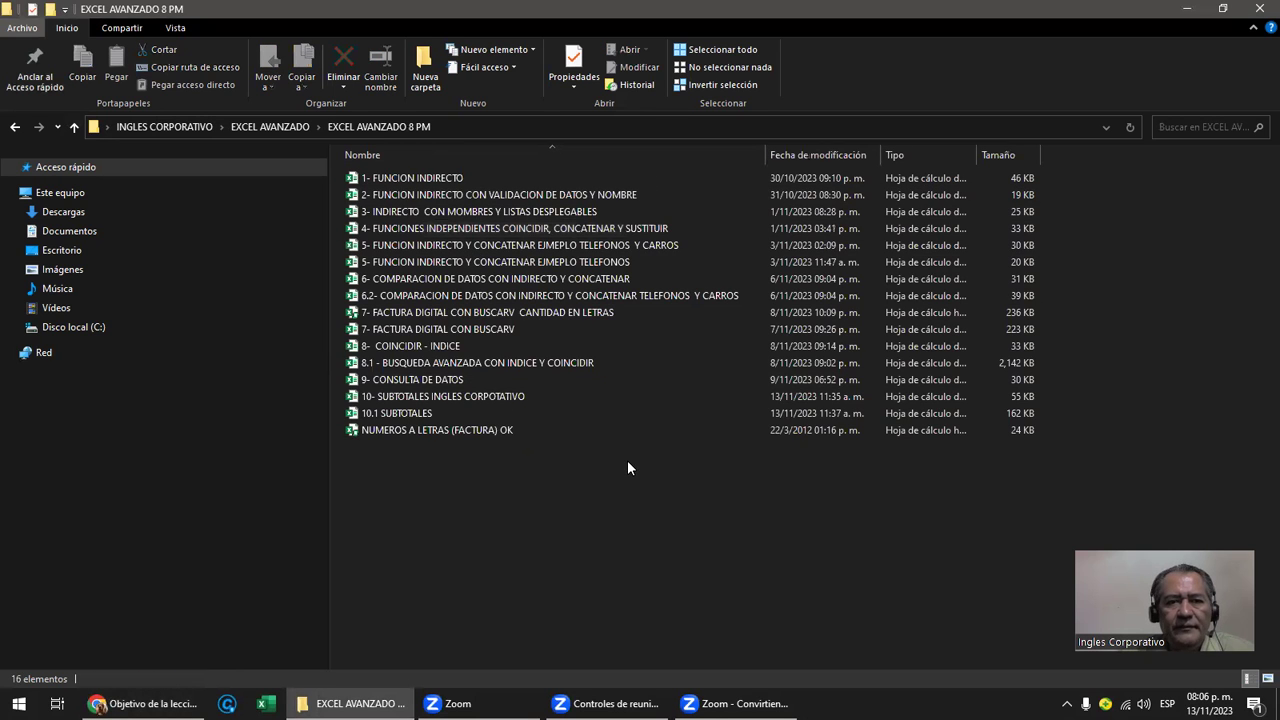
double_click(404, 416)
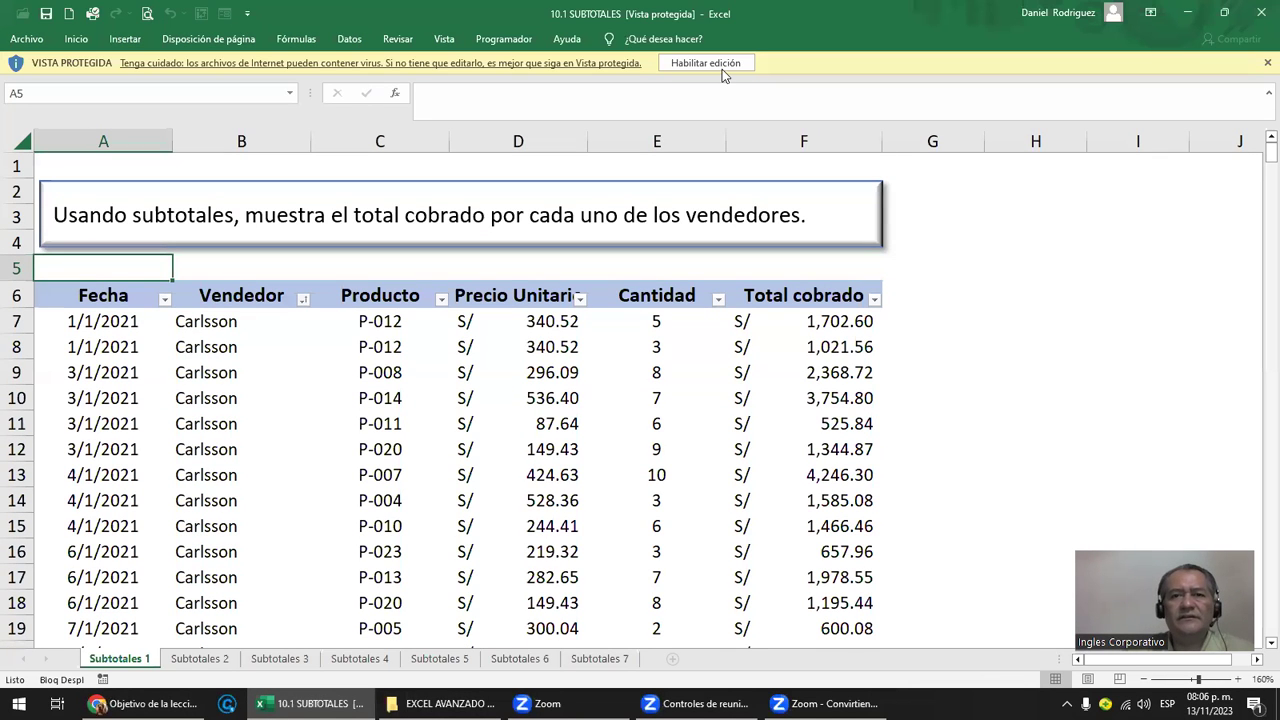
Step: Enable editing on the protected workbook and select the sales table columns A to F
click(721, 66)
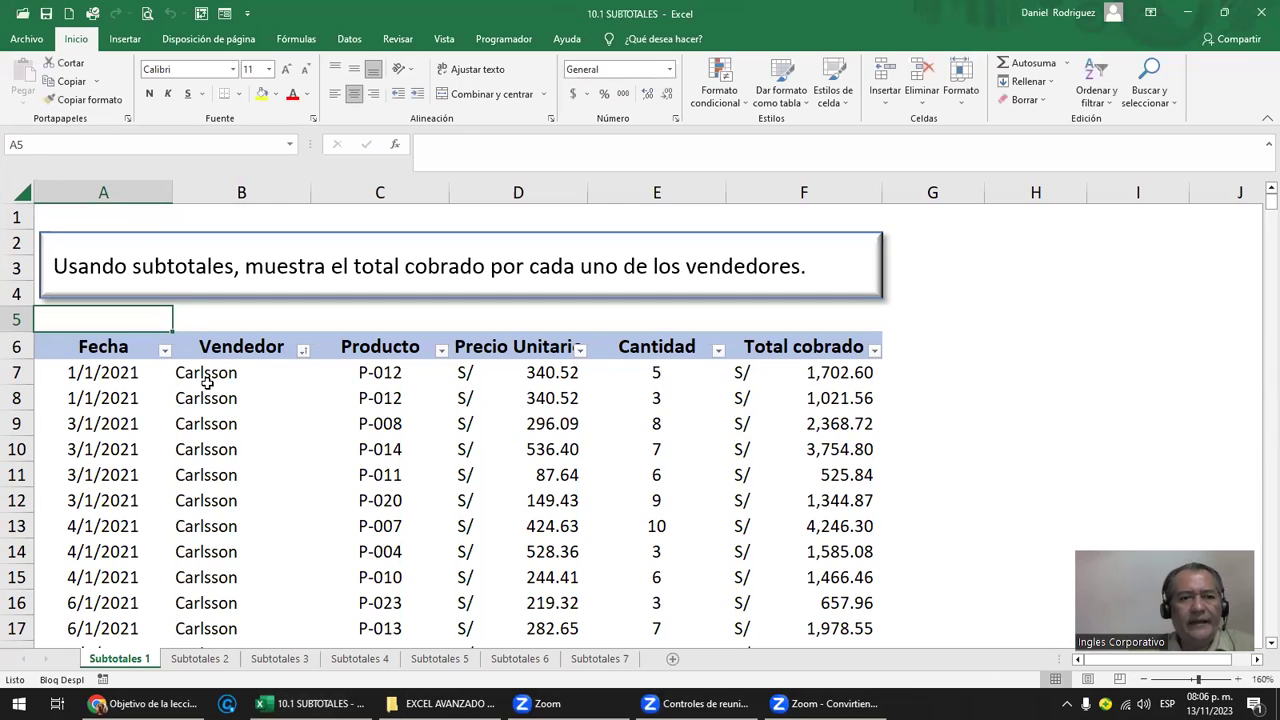
click(190, 375)
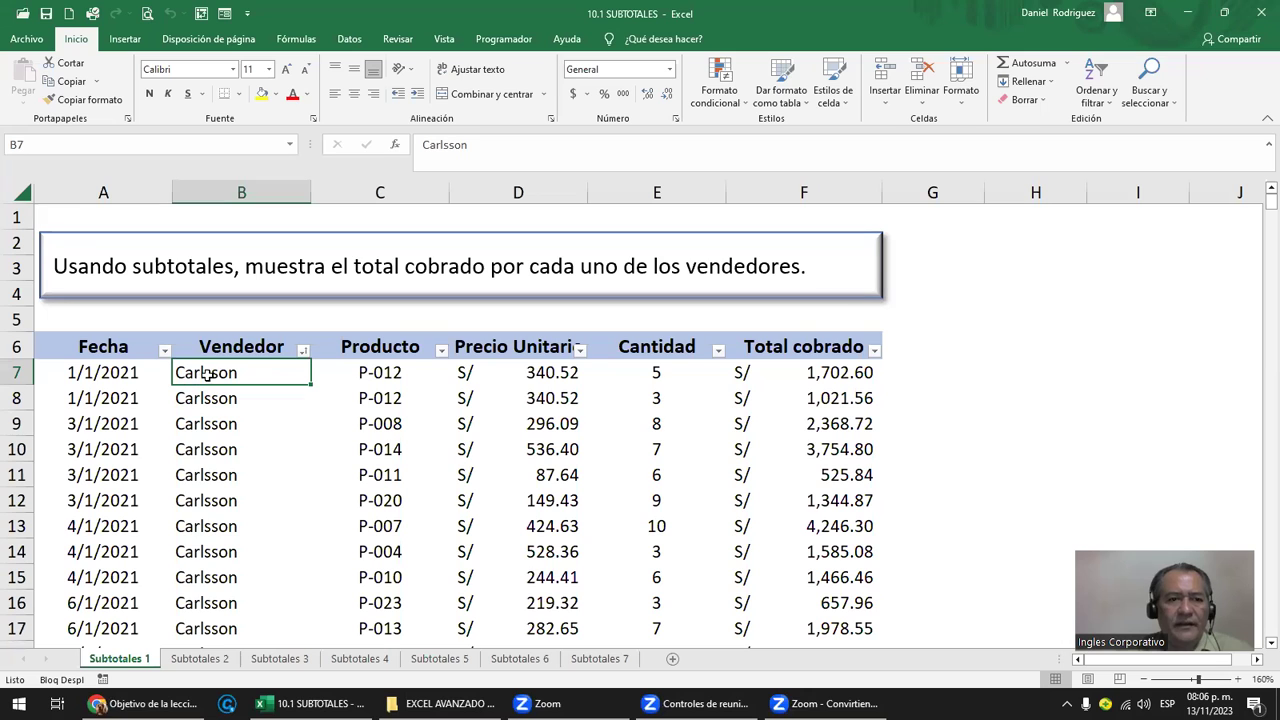
drag(104, 180, 332, 190)
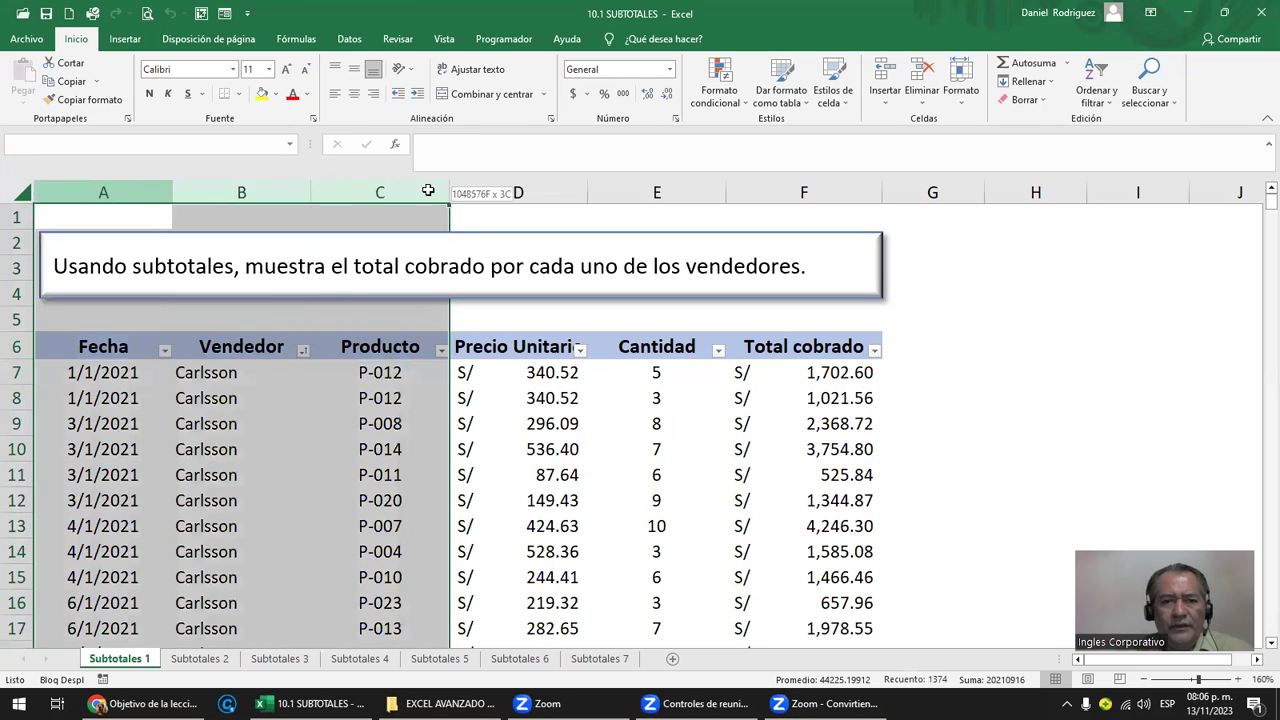
drag(332, 190, 806, 192)
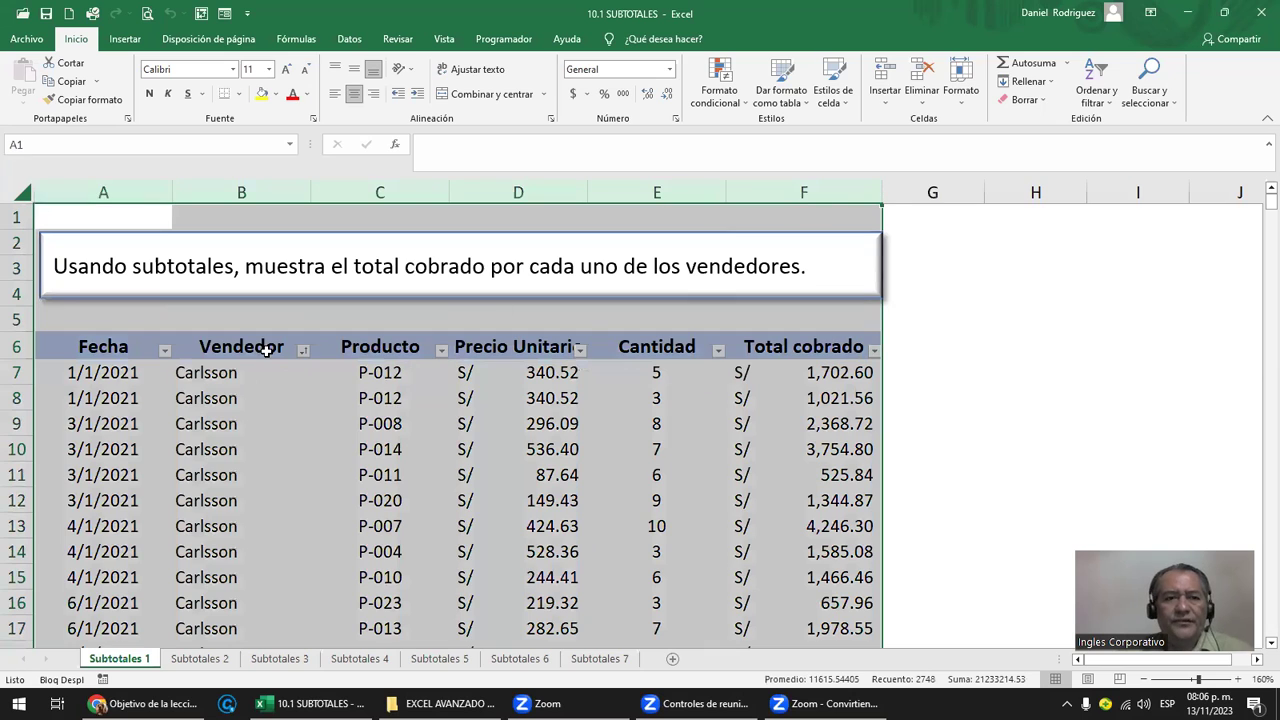
click(257, 350)
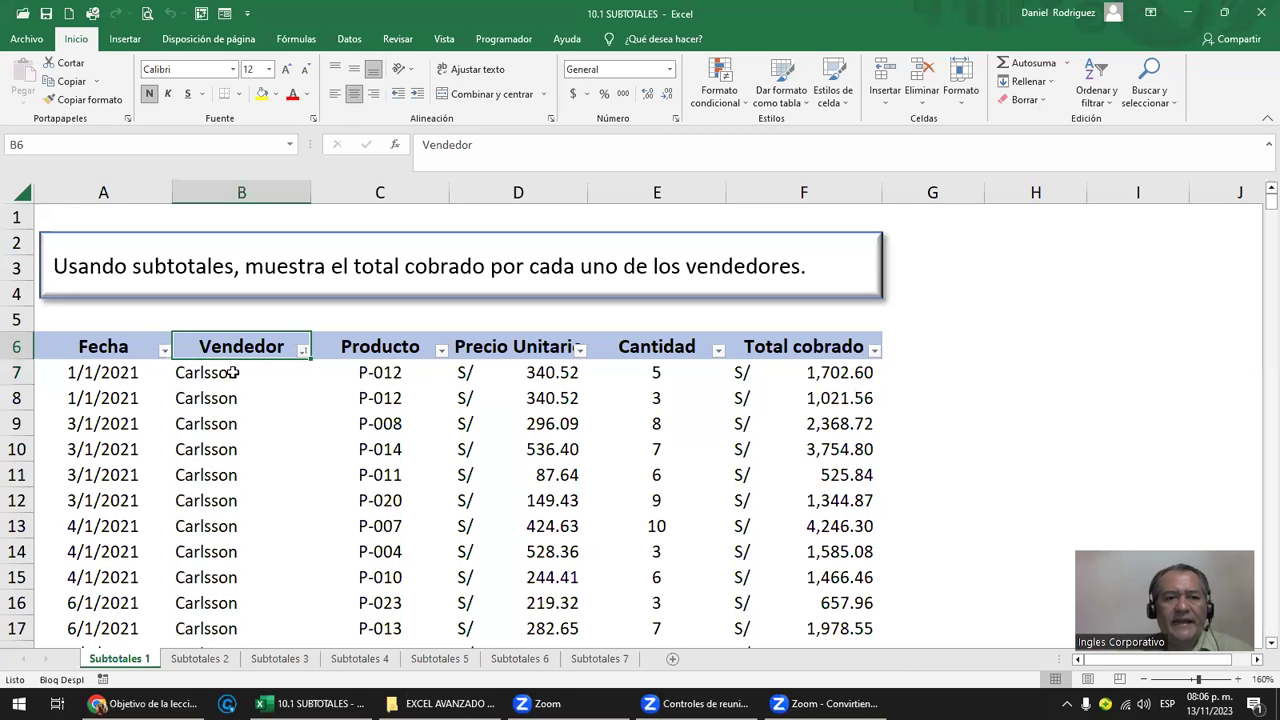
click(232, 372)
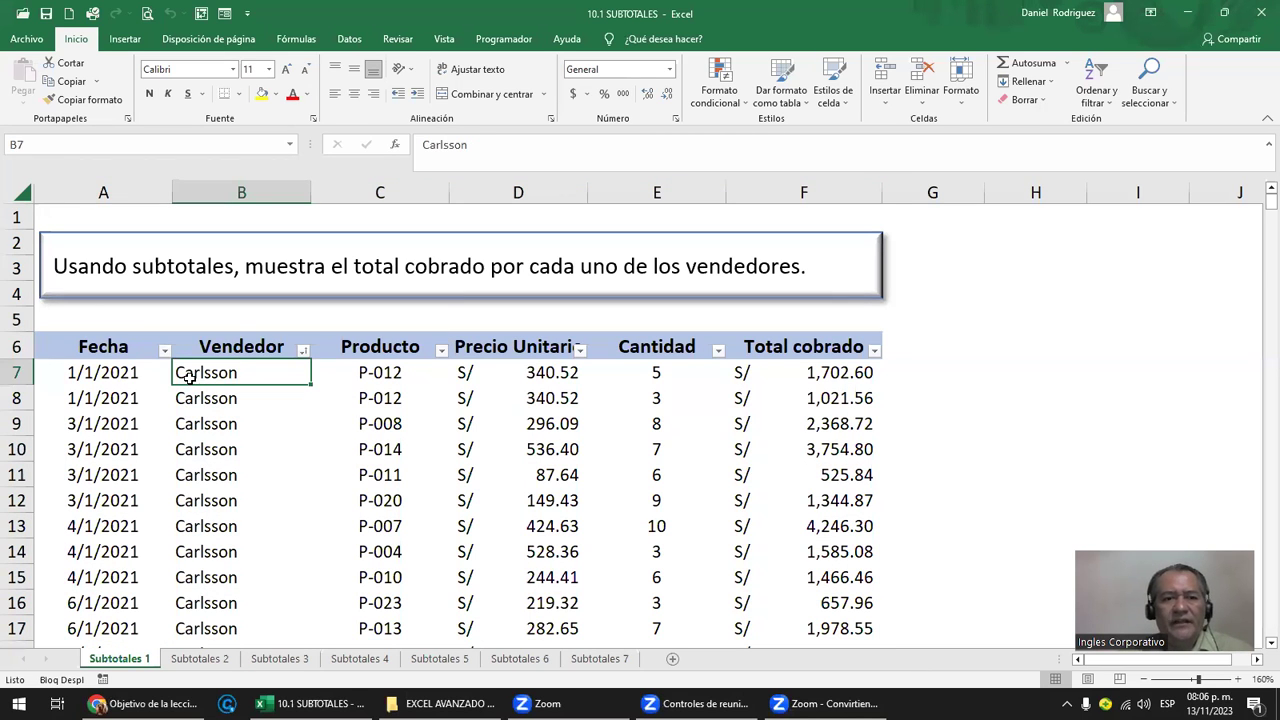
Step: Scroll through the sales data, then from B6 reapply AutoFilter arrows with Ctrl+Shift+L
scroll(218, 368, down, 2)
scroll(218, 368, down, 2)
scroll(218, 368, down, 2)
scroll(218, 368, down, 2)
scroll(218, 368, down, 5)
scroll(218, 368, down, 7)
scroll(218, 368, down, 5)
scroll(215, 375, up, 6)
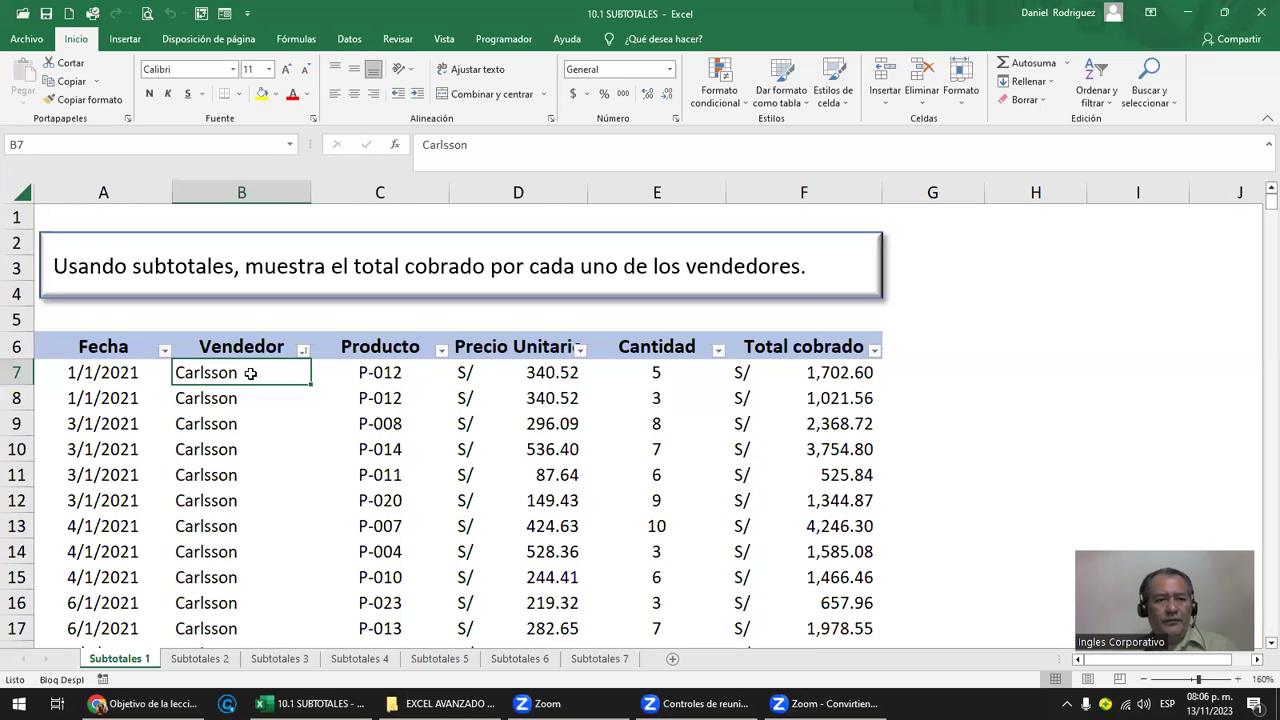
click(255, 348)
key(ctrl+shift+l)
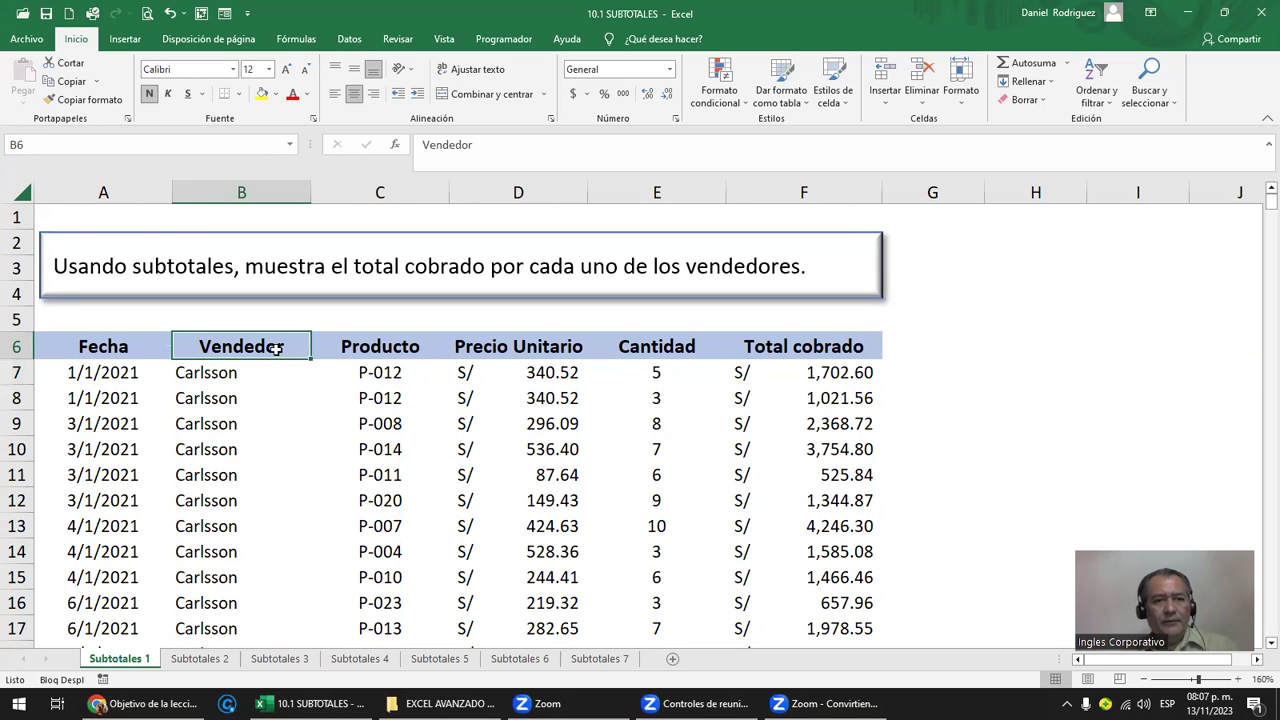
key(ctrl+shift+l)
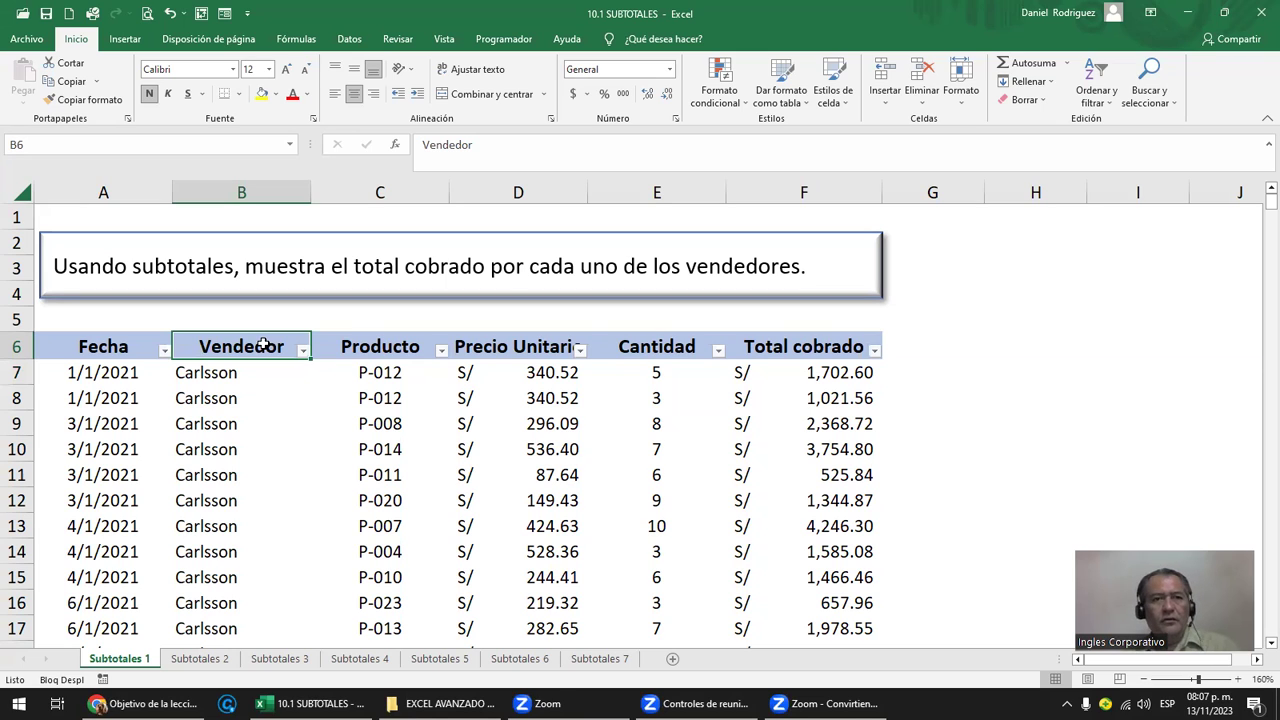
Step: In the Vendedor filter, uncheck all sellers except Carlsson and scroll the filtered results
click(349, 42)
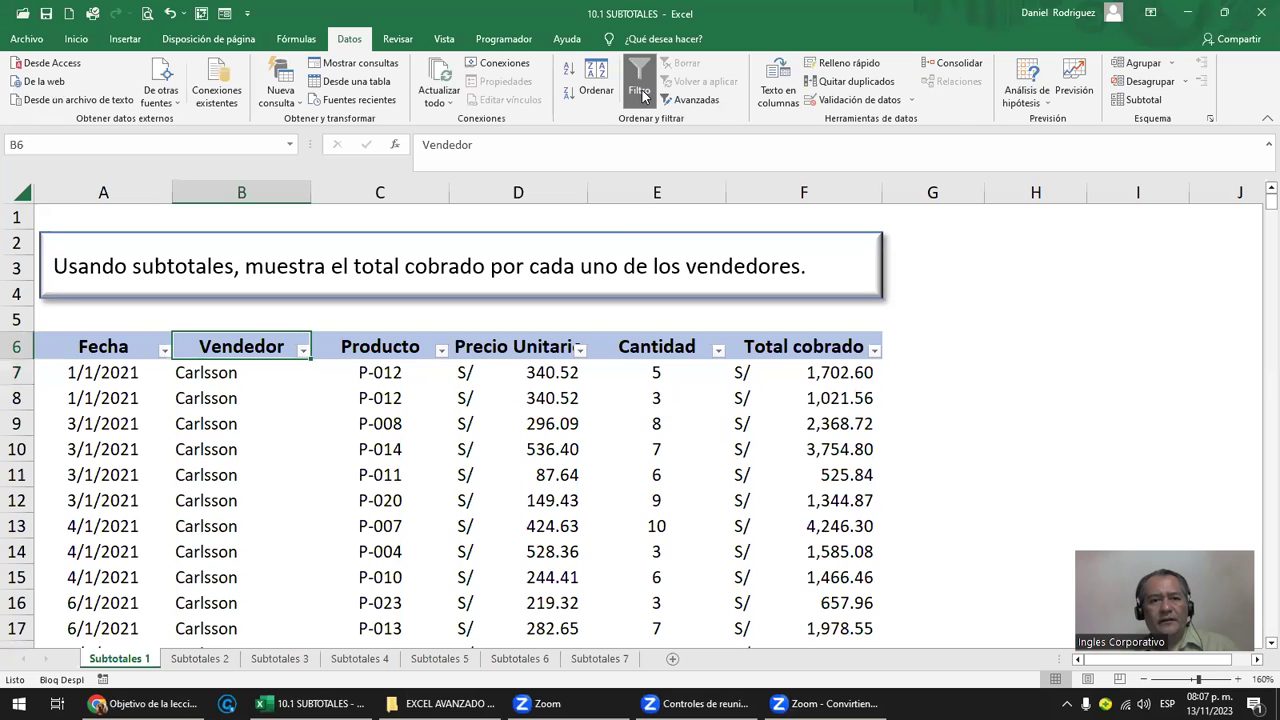
click(302, 349)
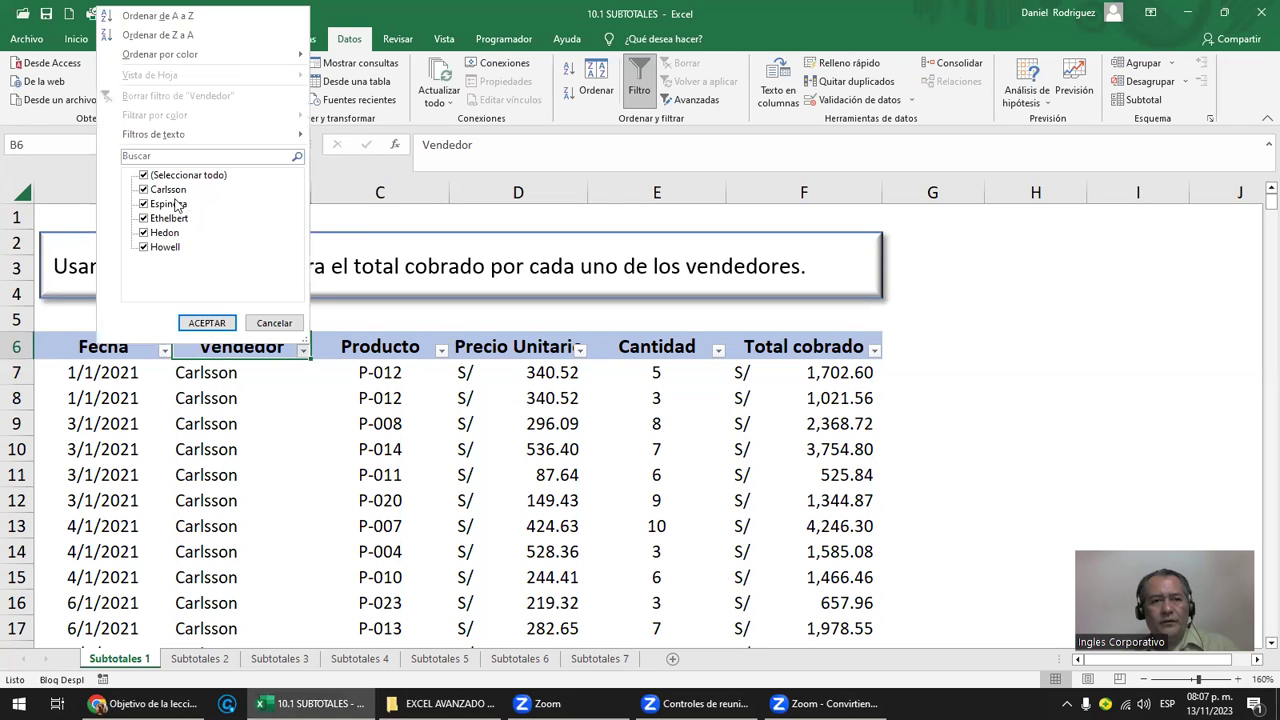
click(244, 177)
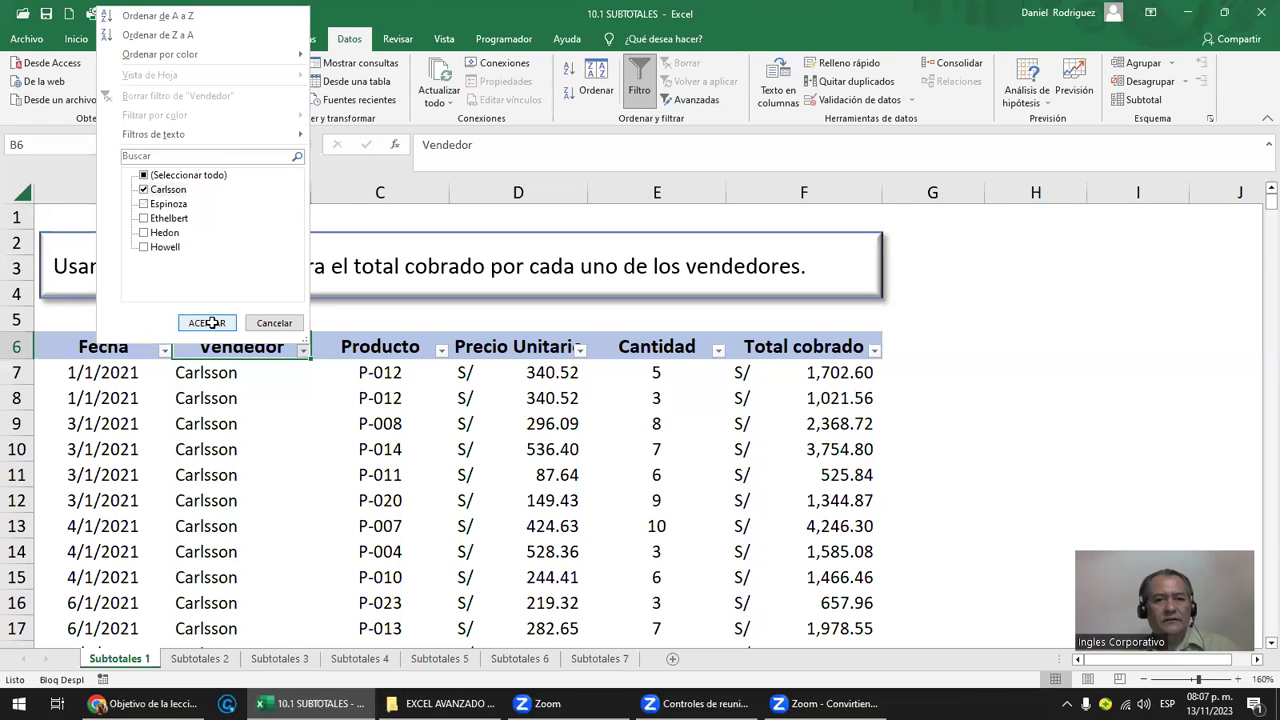
click(211, 323)
scroll(488, 429, down, 5)
scroll(488, 429, down, 3)
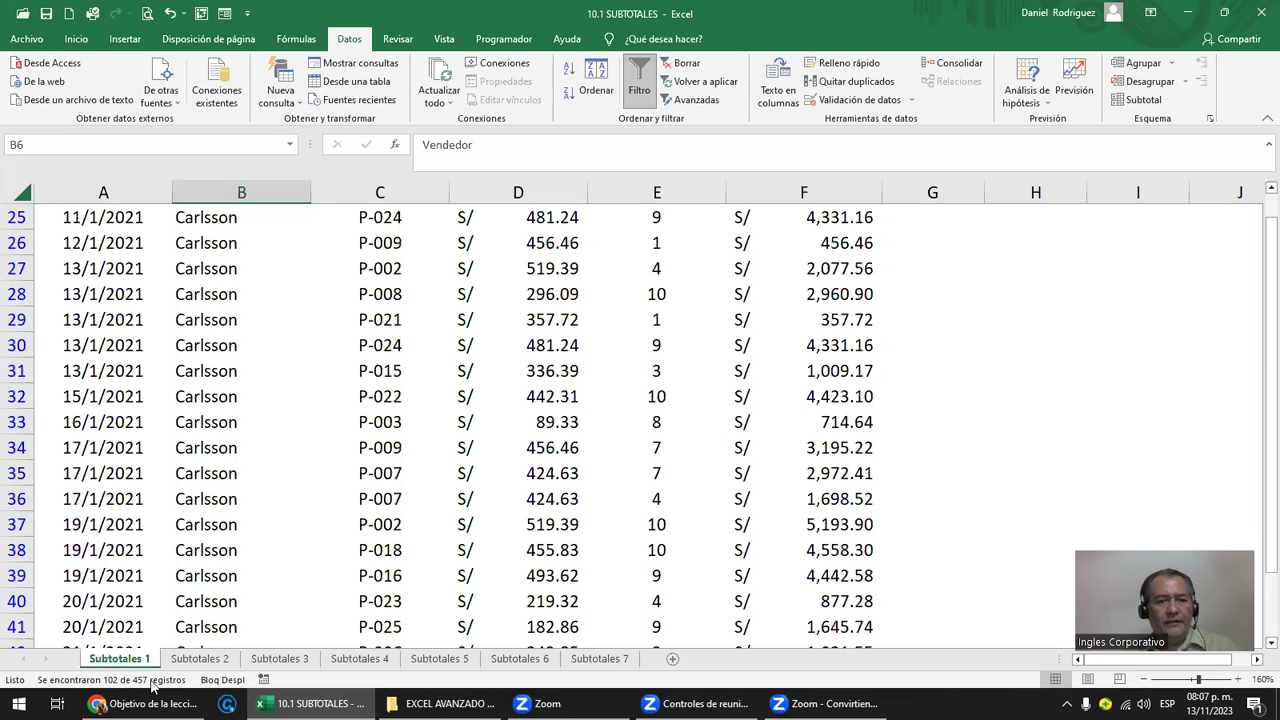
scroll(700, 360, up, 8)
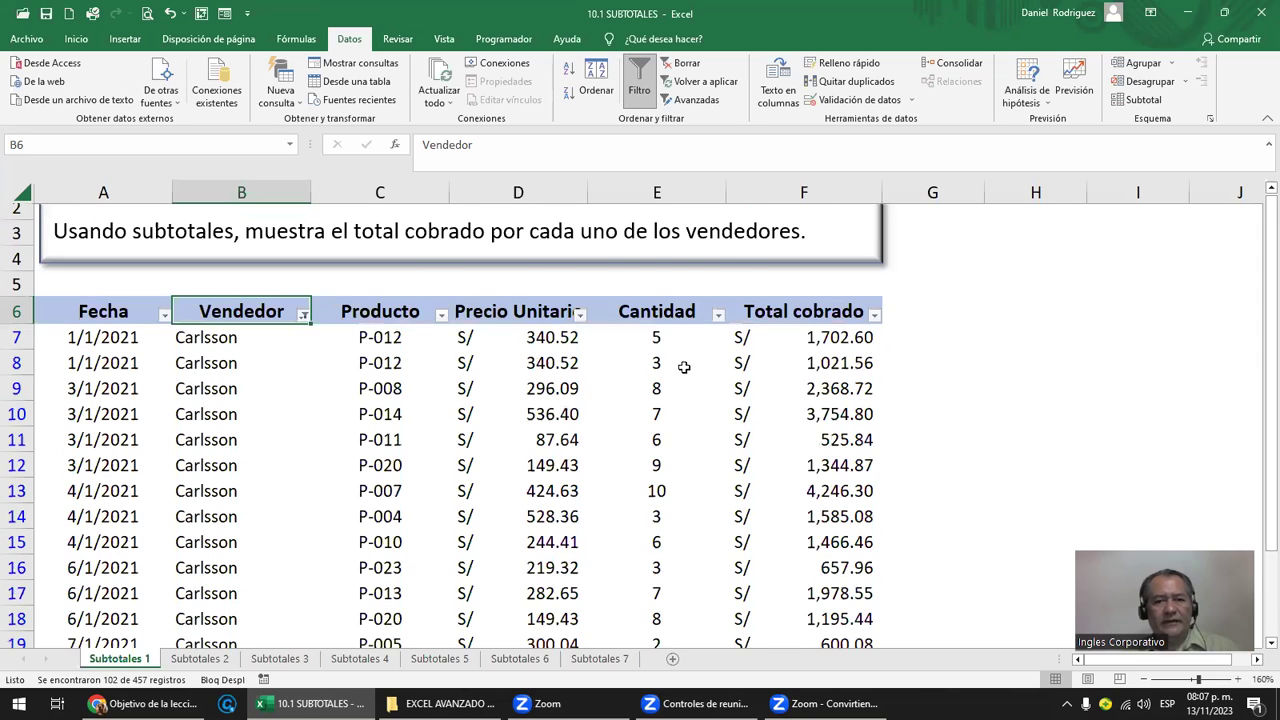
scroll(660, 370, up, 1)
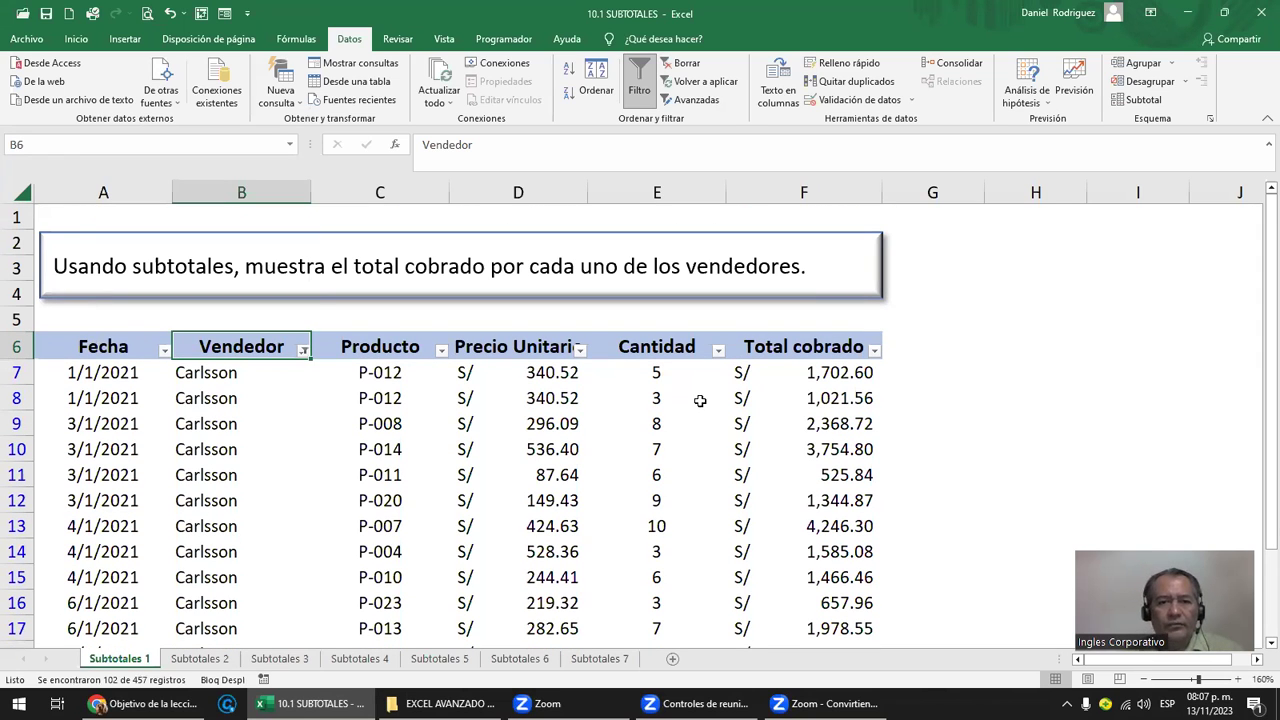
Step: Select Carlsson's Cantidad values to read their average in the status bar
mouse_move(658, 374)
mouse_down()
mouse_move(648, 556)
mouse_move(659, 601)
mouse_up()
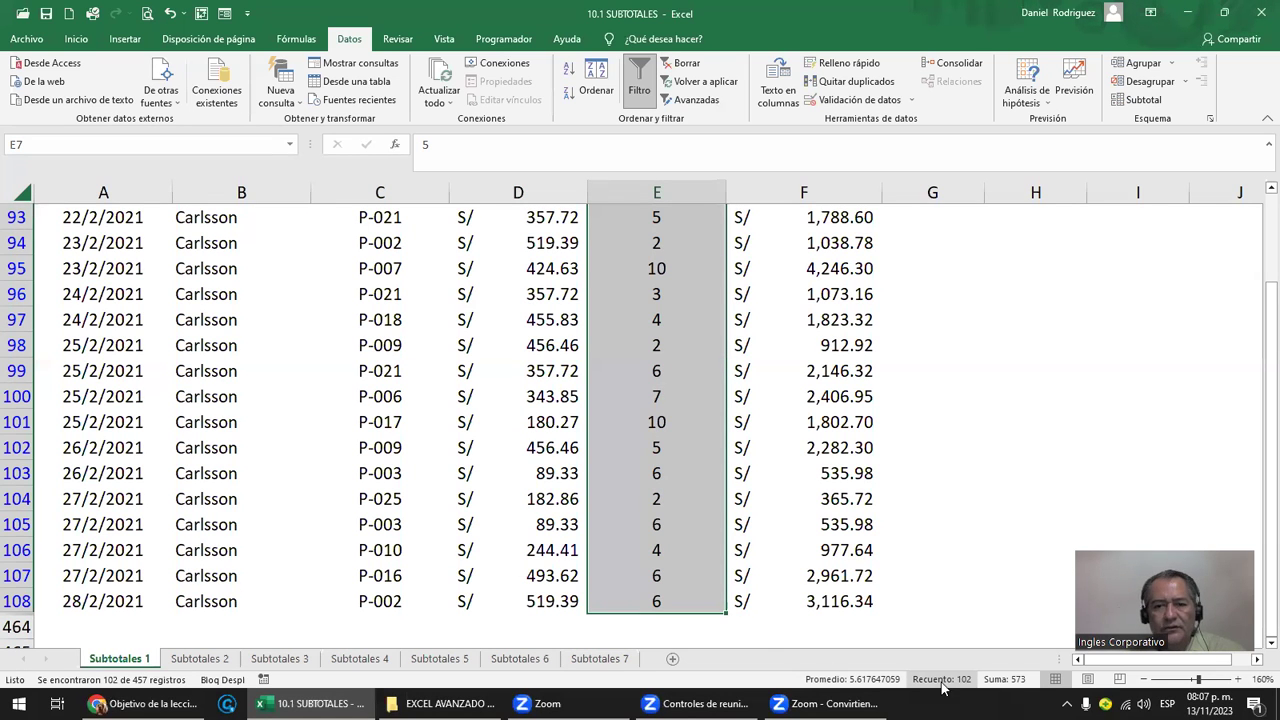
scroll(618, 517, up, 4)
scroll(618, 517, up, 4)
scroll(618, 517, up, 4)
scroll(618, 517, up, 4)
scroll(618, 517, up, 7)
scroll(618, 517, up, 1)
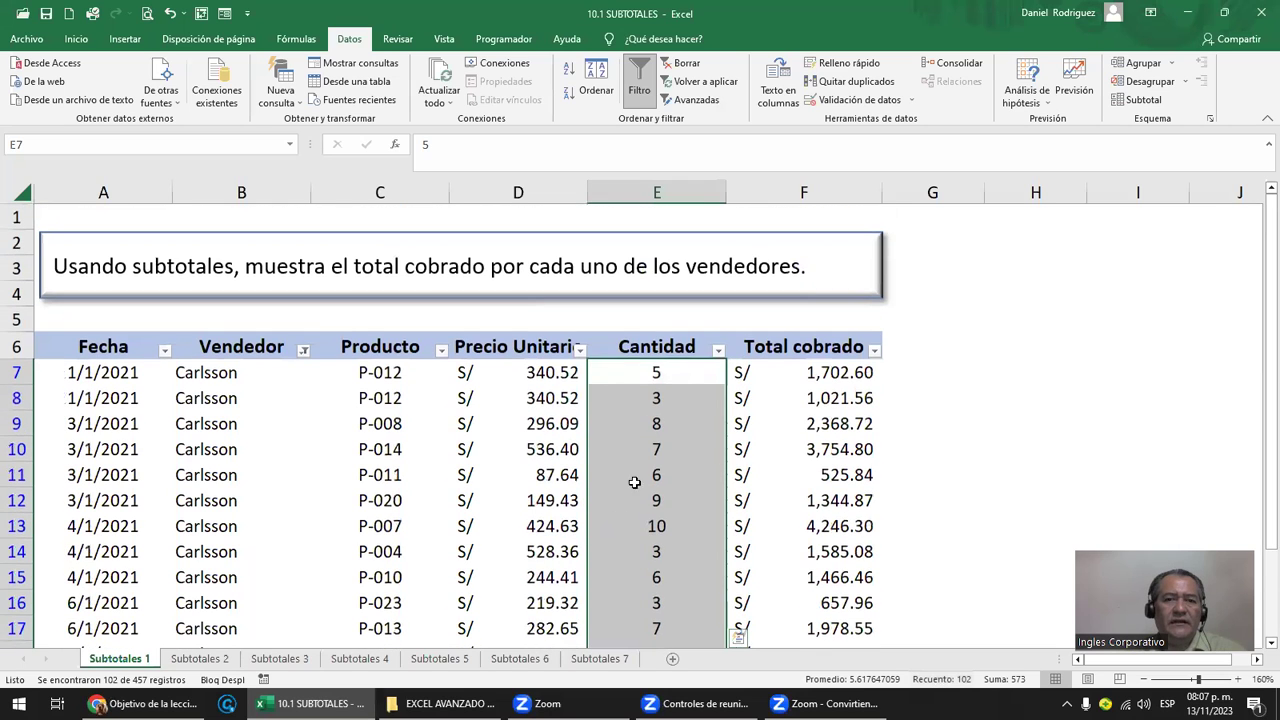
Step: Deselect and clear the Vendedor filter so all 457 records show again
click(650, 311)
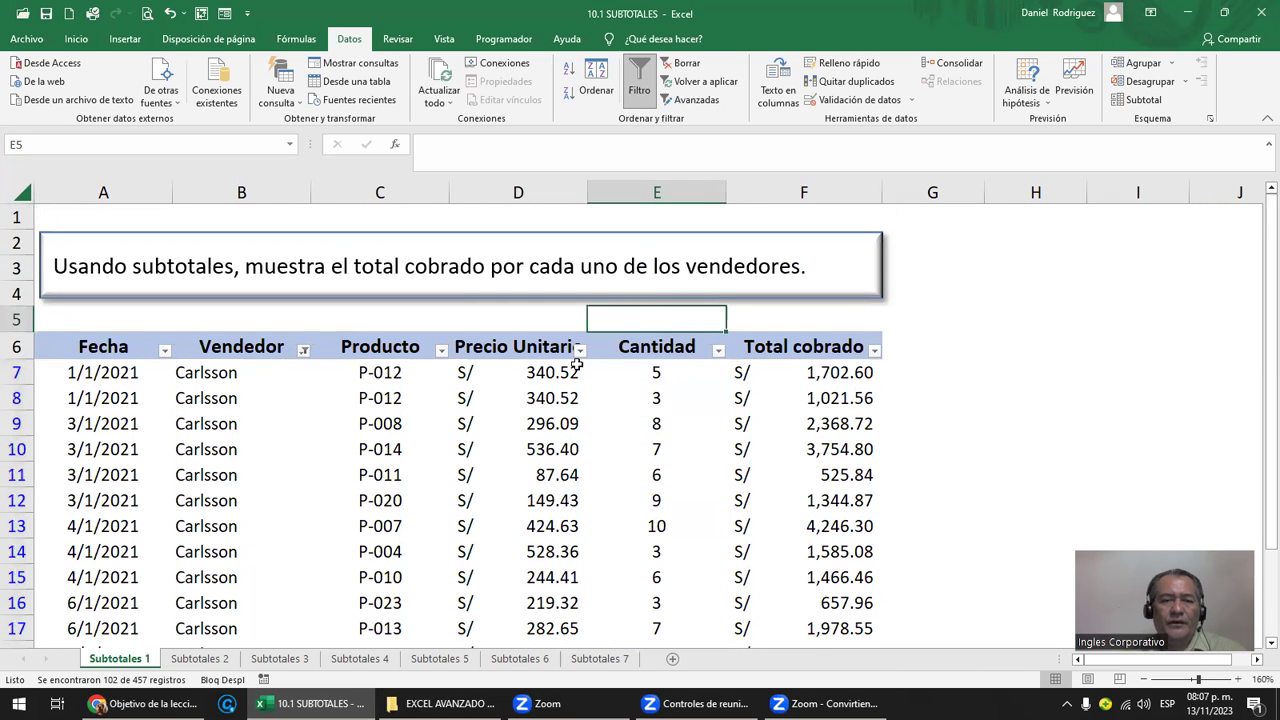
click(303, 350)
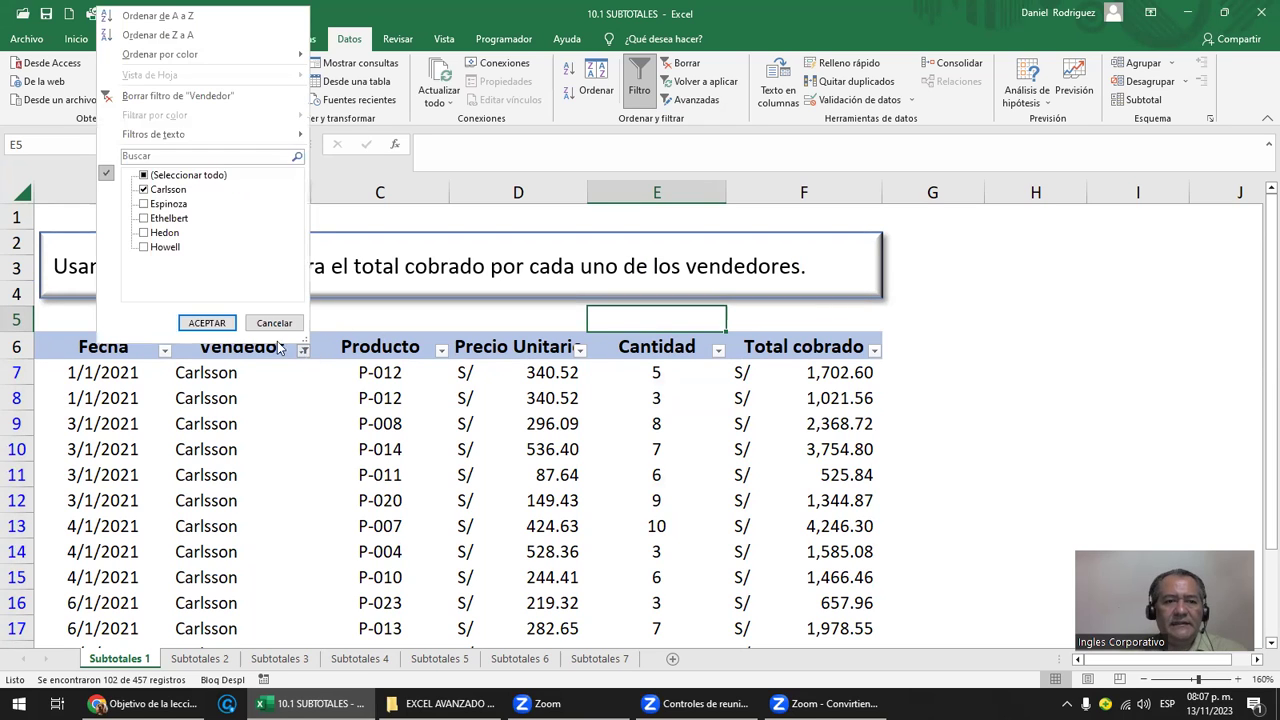
click(157, 96)
click(528, 342)
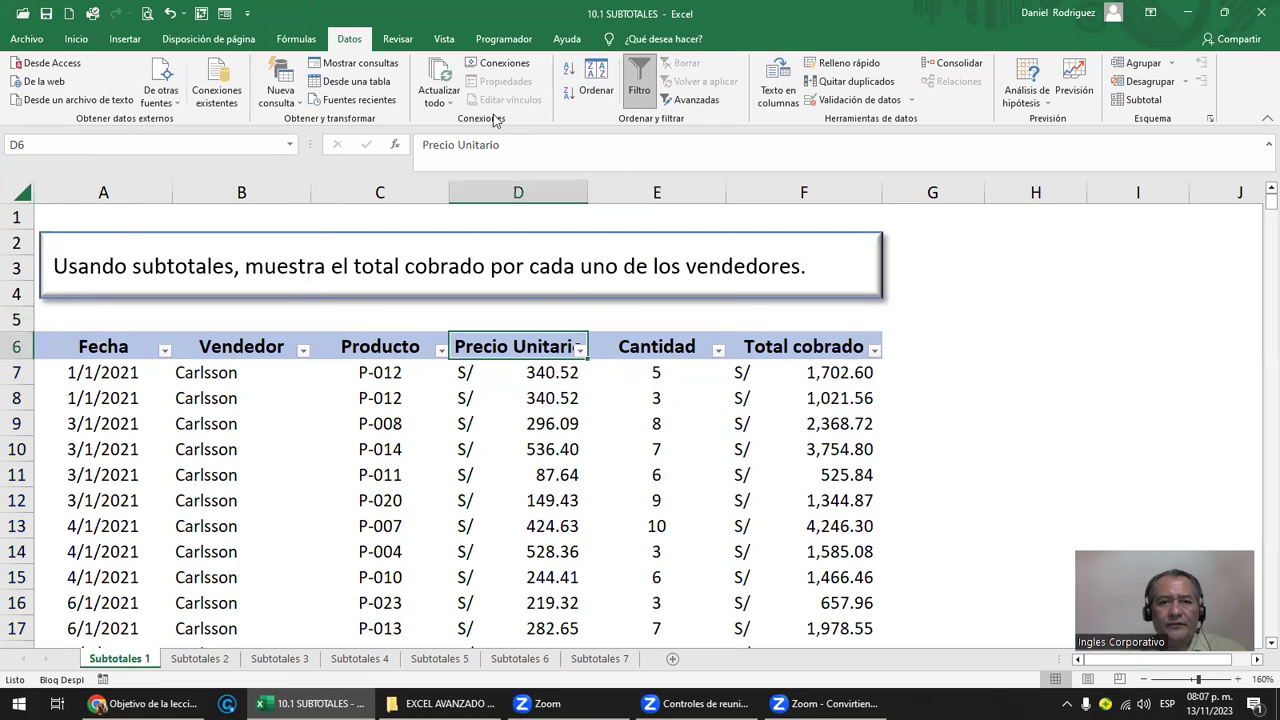
click(527, 311)
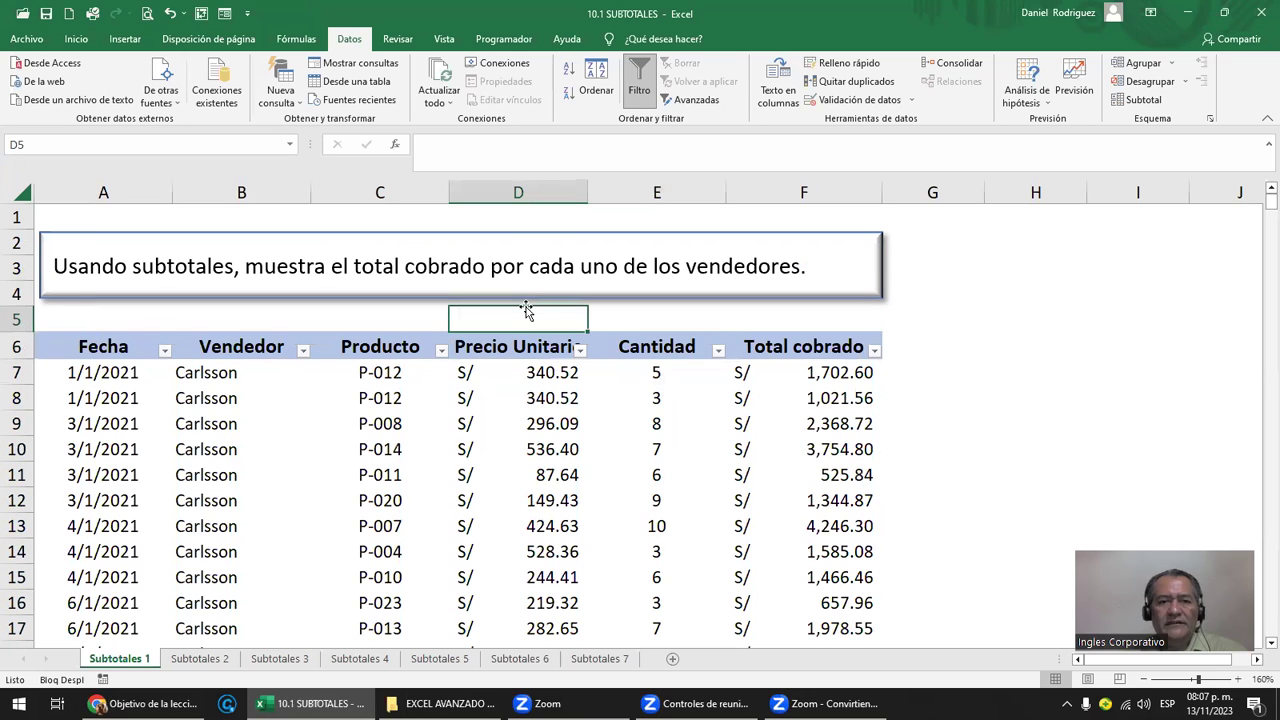
drag(508, 368, 517, 571)
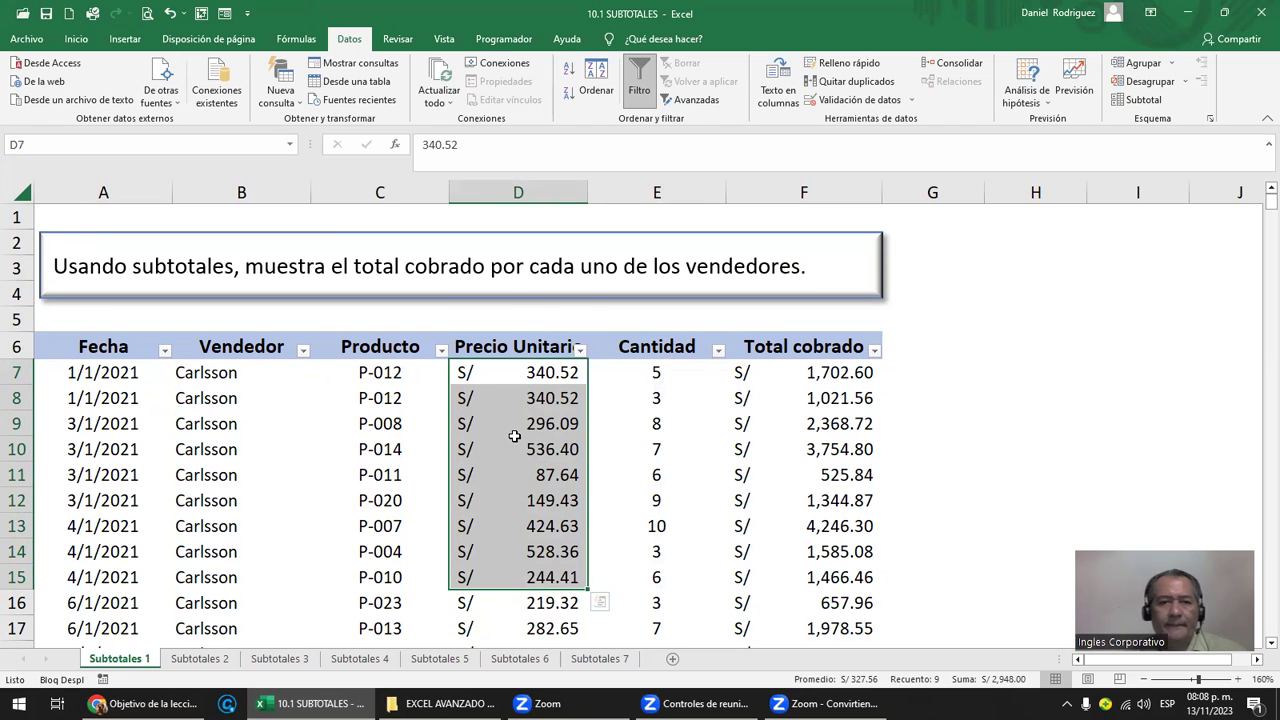
click(540, 313)
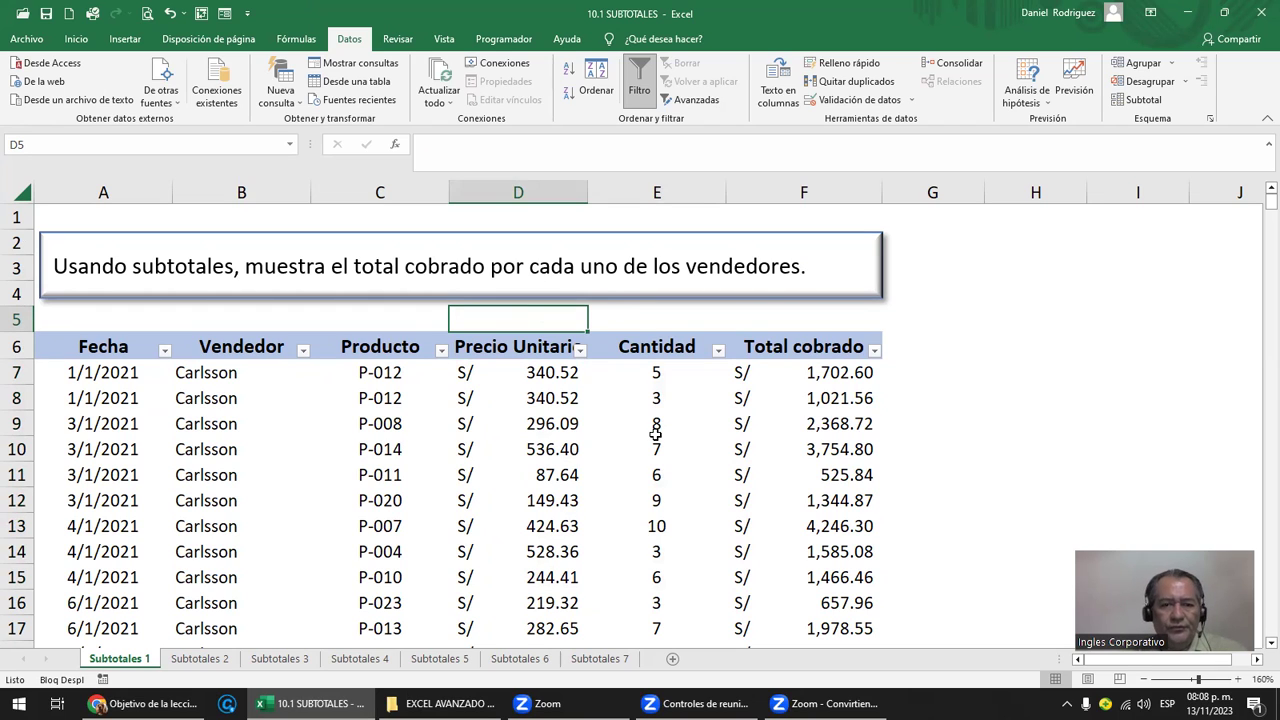
click(112, 376)
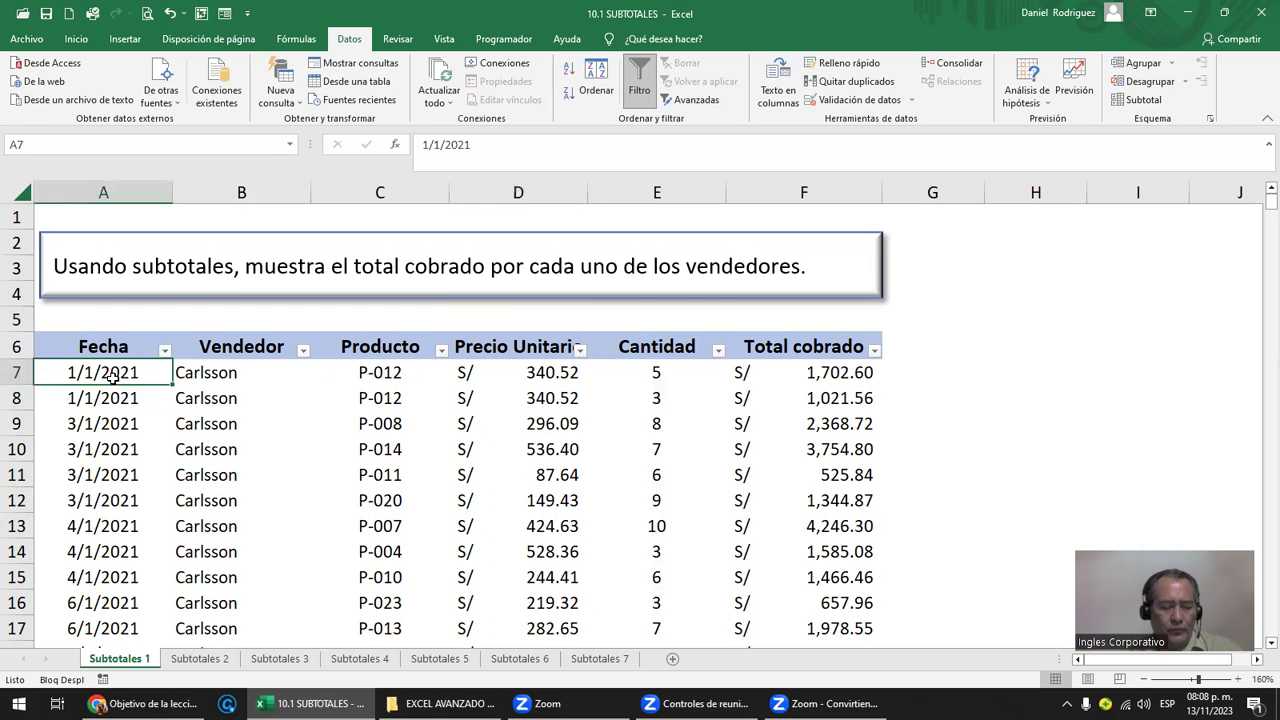
scroll(112, 376, down, 5)
scroll(112, 376, down, 1)
scroll(112, 376, down, 1)
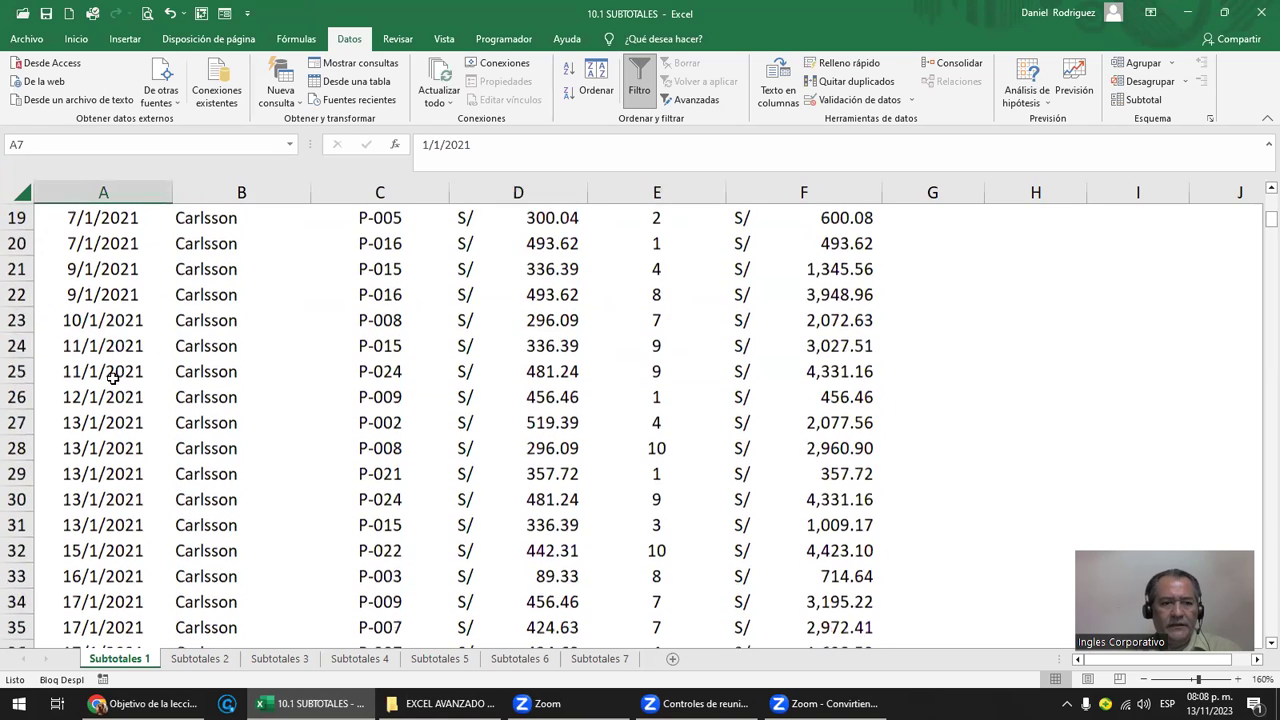
scroll(112, 376, up, 1)
scroll(112, 376, up, 1)
scroll(112, 376, down, 1)
click(137, 422)
scroll(137, 422, down, 5)
scroll(137, 424, down, 1)
scroll(137, 424, down, 1)
scroll(137, 426, down, 1)
scroll(137, 425, down, 1)
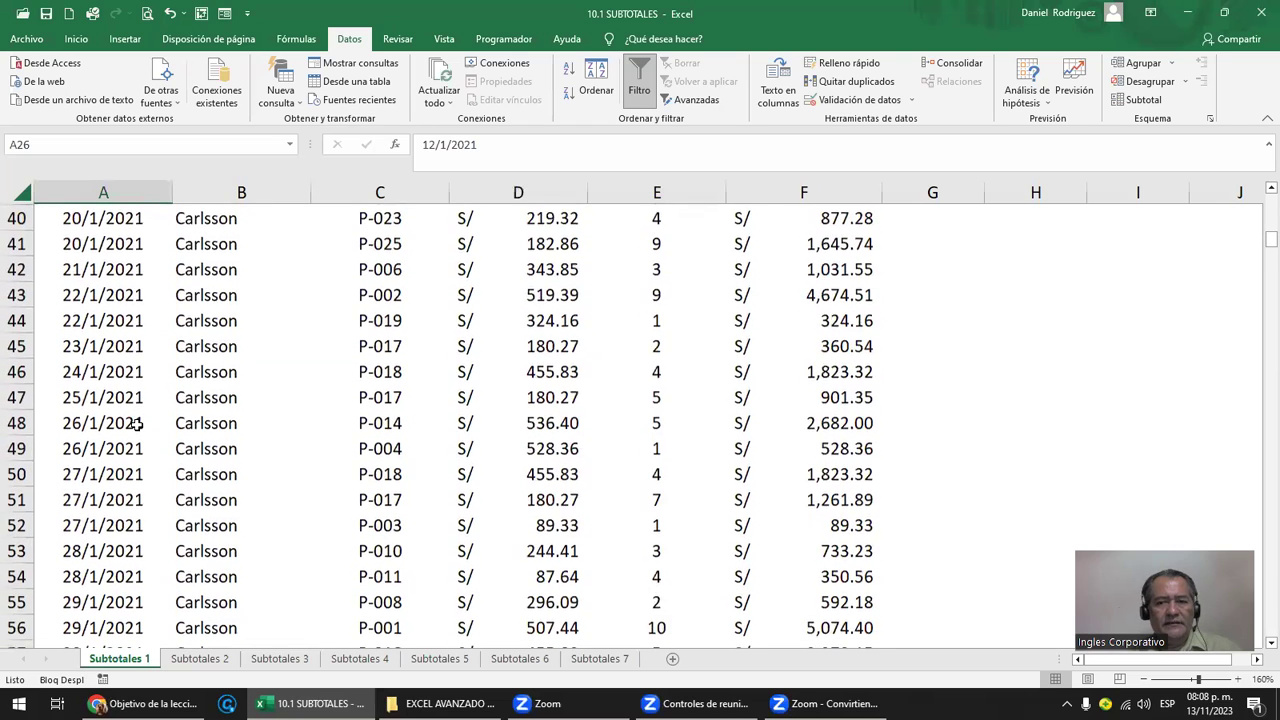
scroll(137, 424, up, 6)
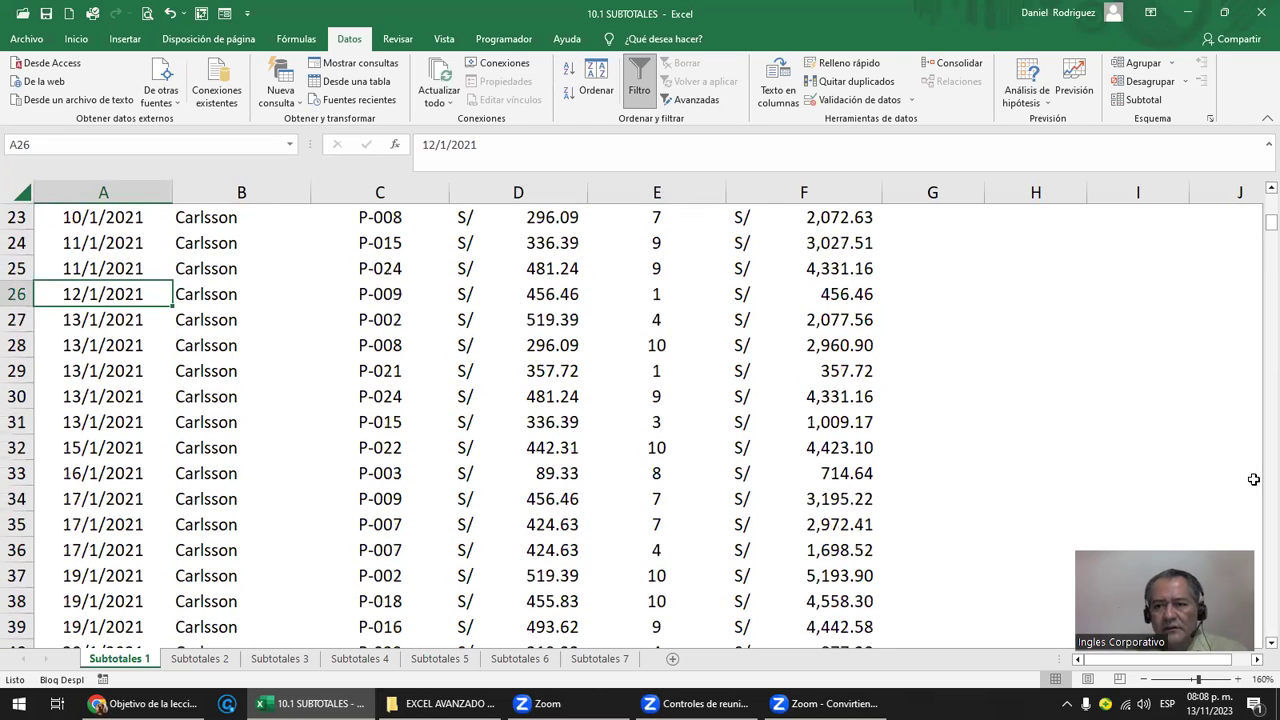
click(497, 285)
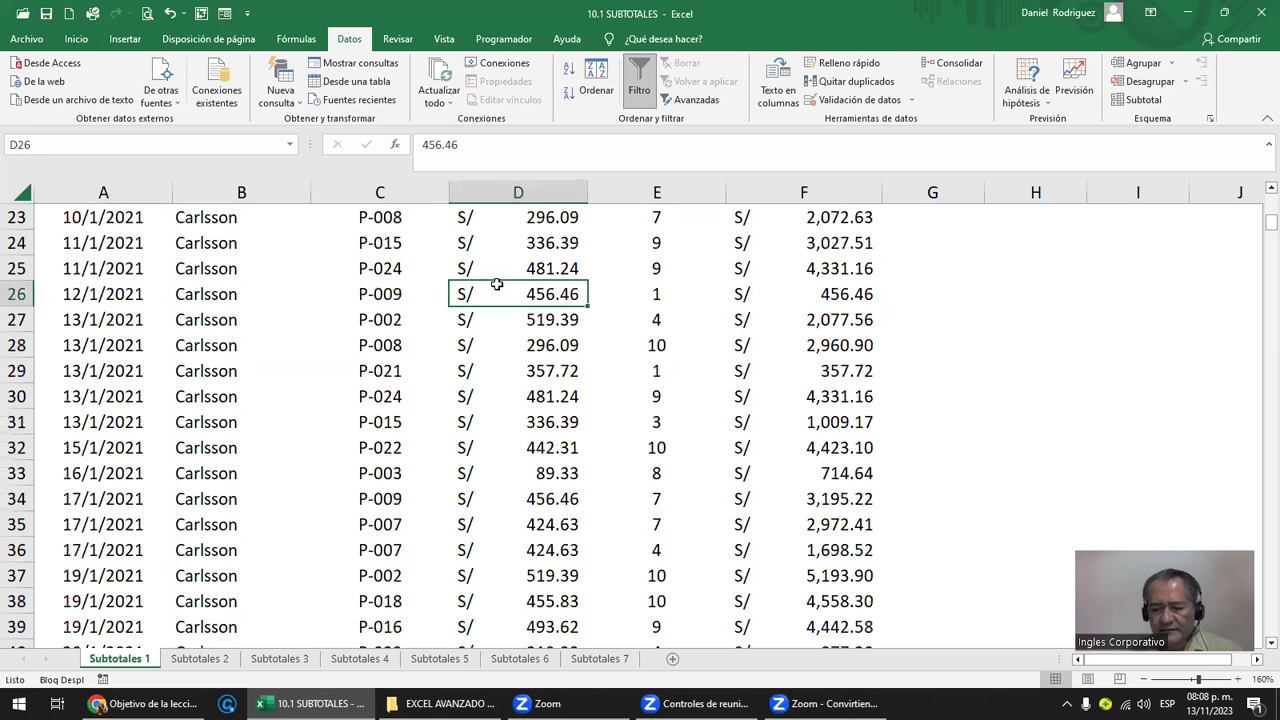
key(ctrl+Home)
click(108, 372)
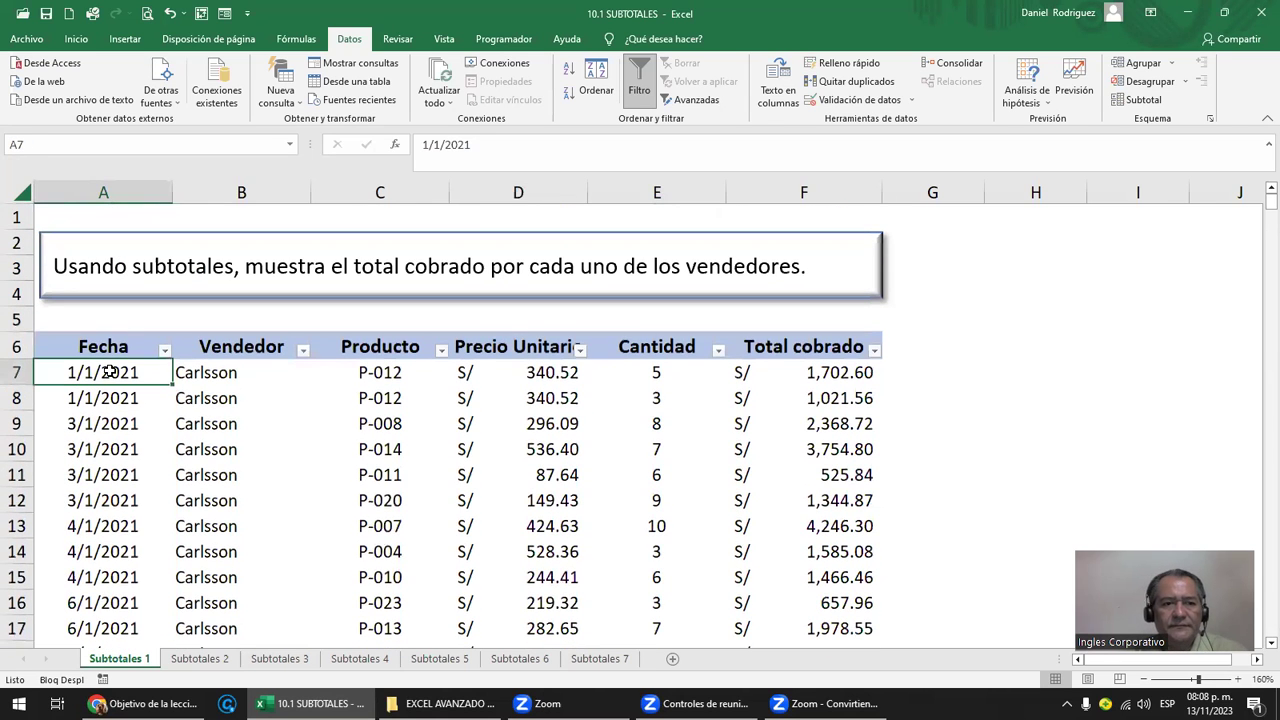
click(819, 346)
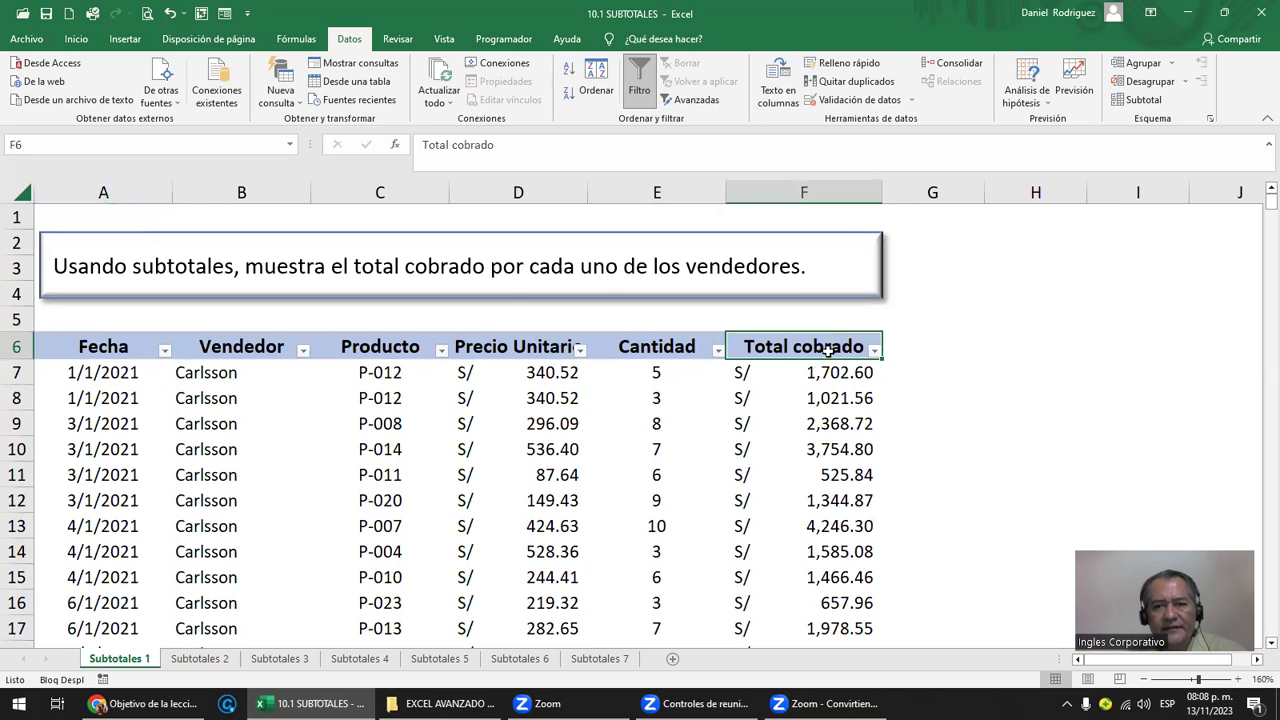
click(668, 377)
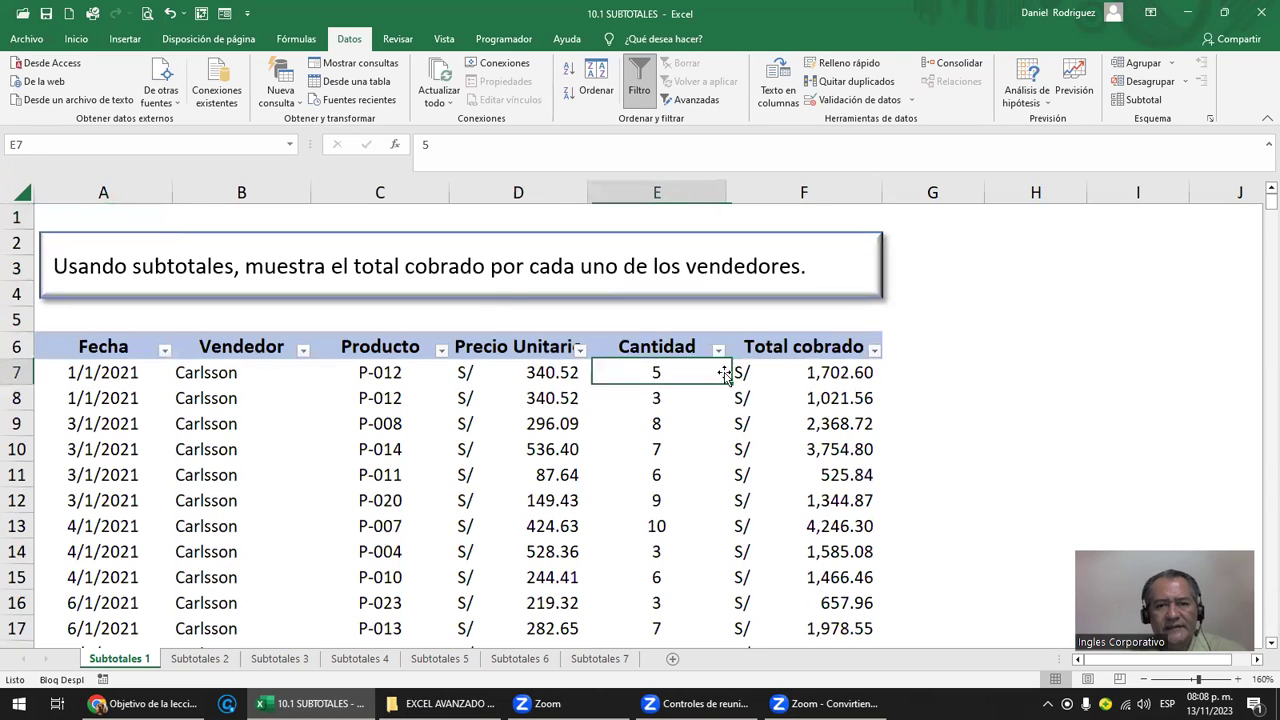
click(838, 424)
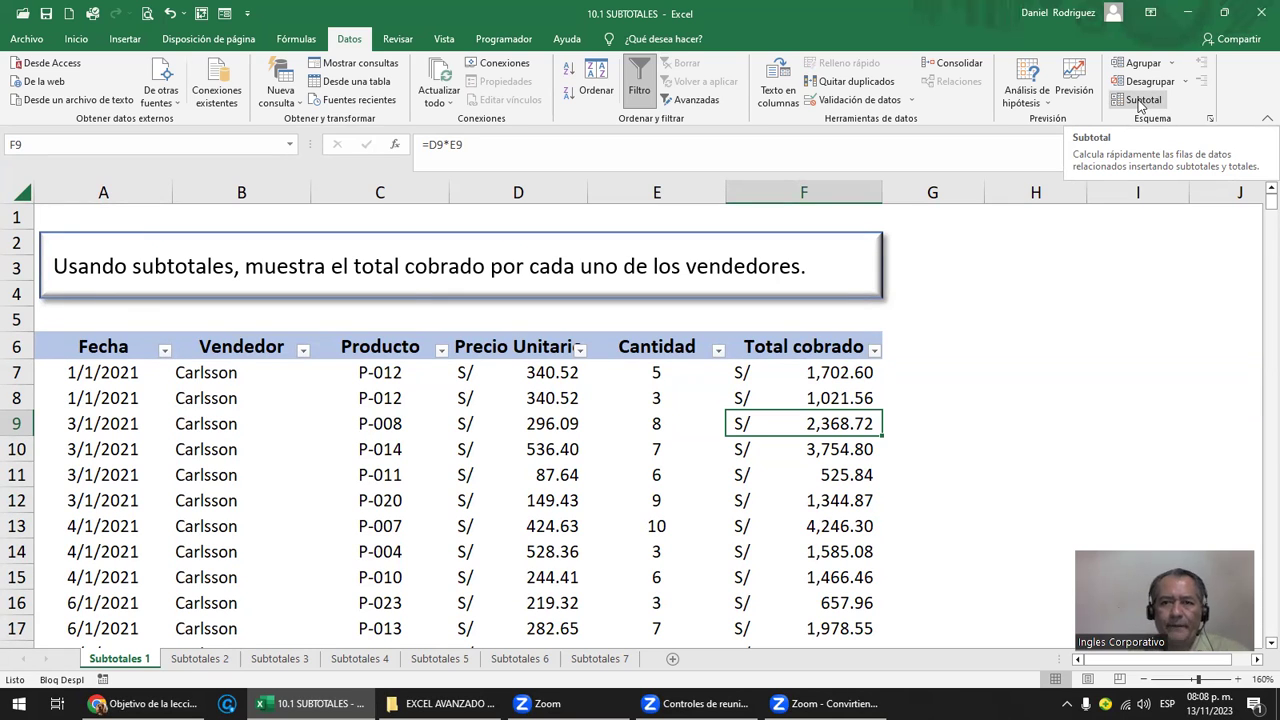
Step: Open Datos > Subtotal for the sales table and drag the dialog aside
click(1140, 102)
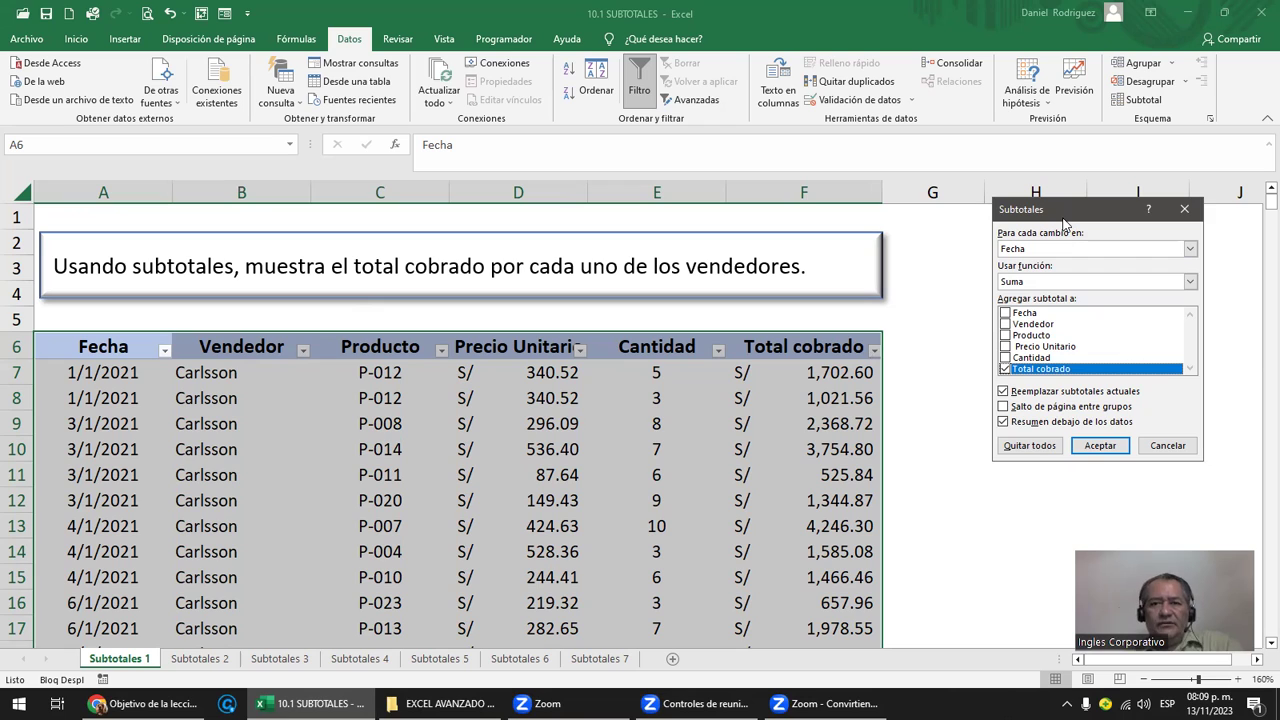
drag(1066, 222, 1002, 246)
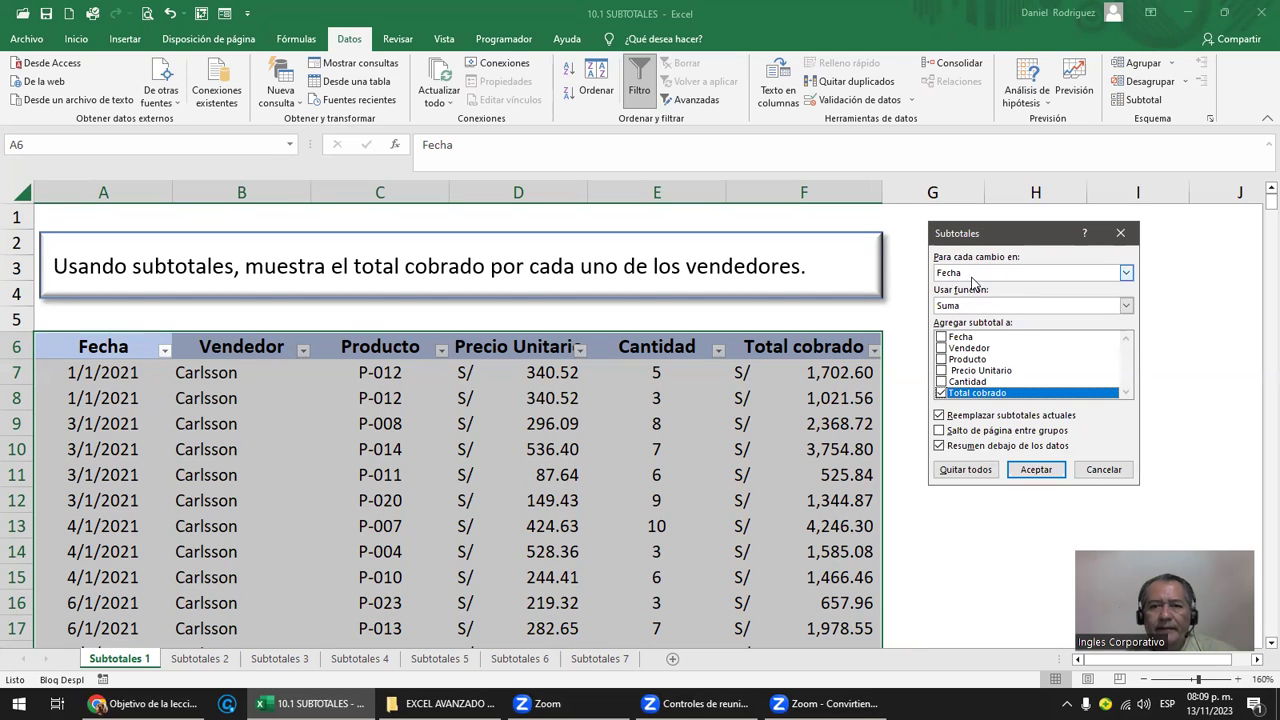
Step: Set 'Para cada cambio en' to Vendedor and browse the Usar función summary functions
click(972, 276)
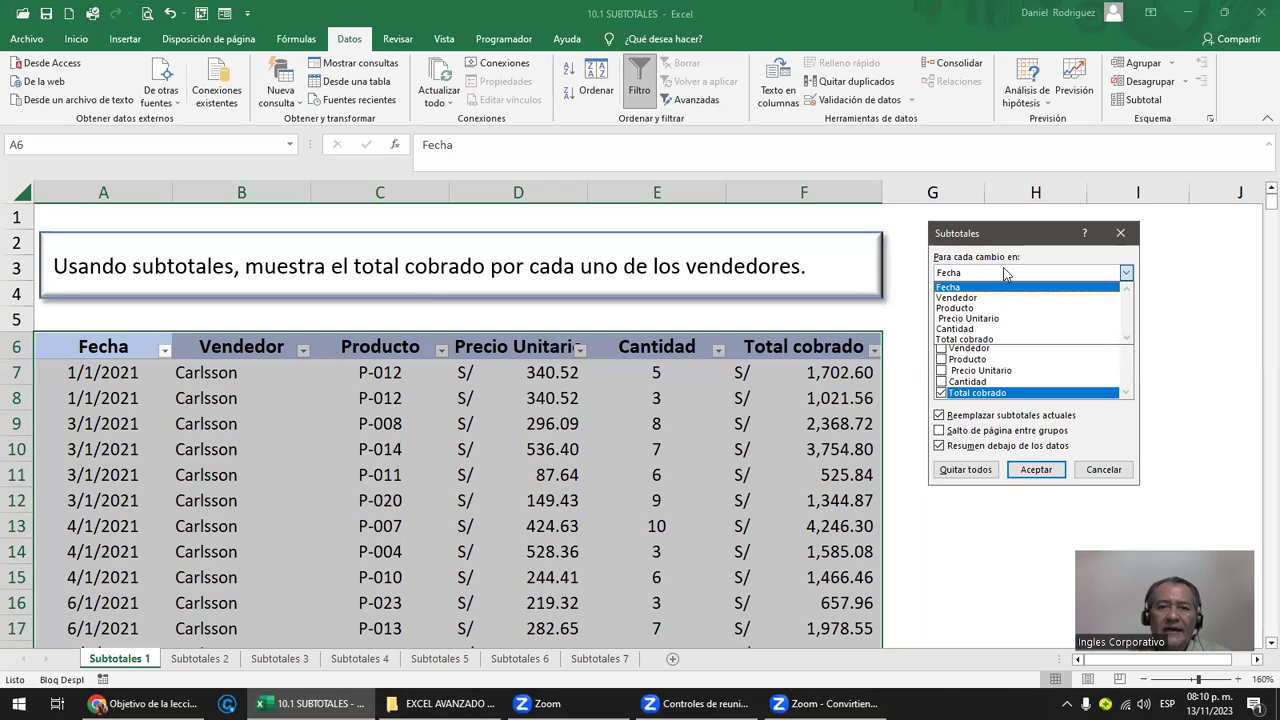
click(996, 298)
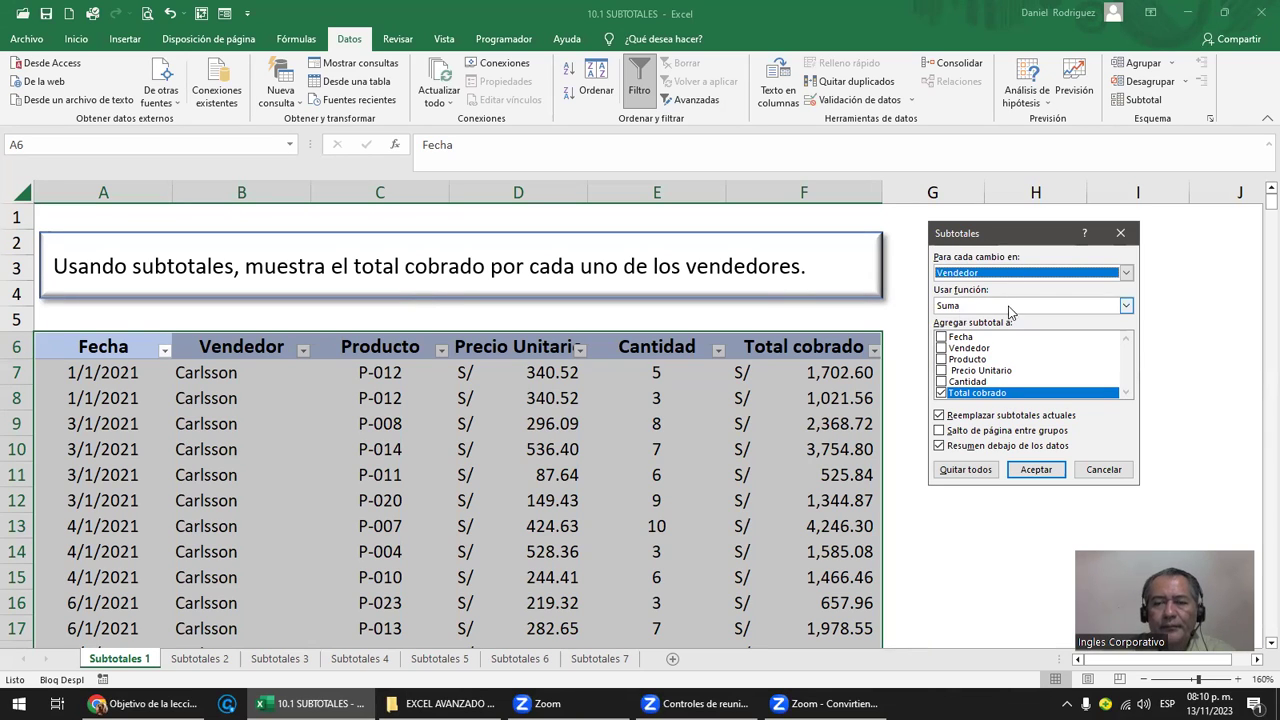
click(1117, 308)
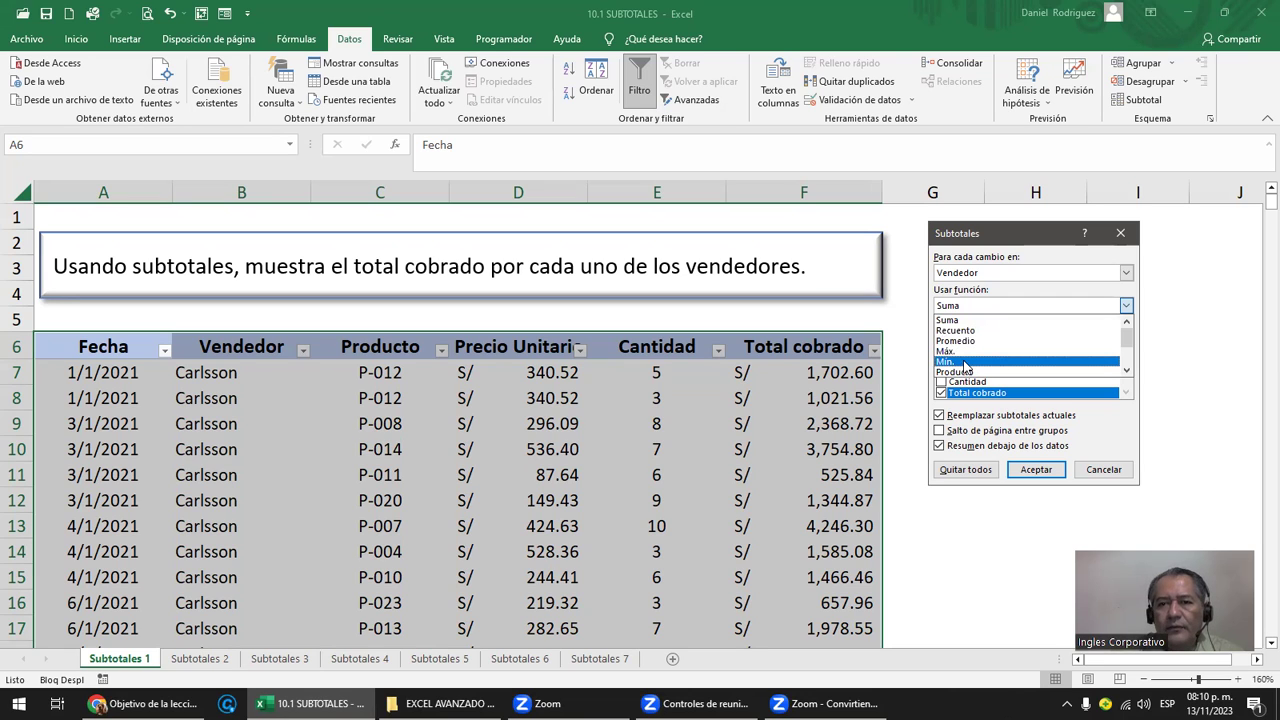
scroll(1012, 360, down, 3)
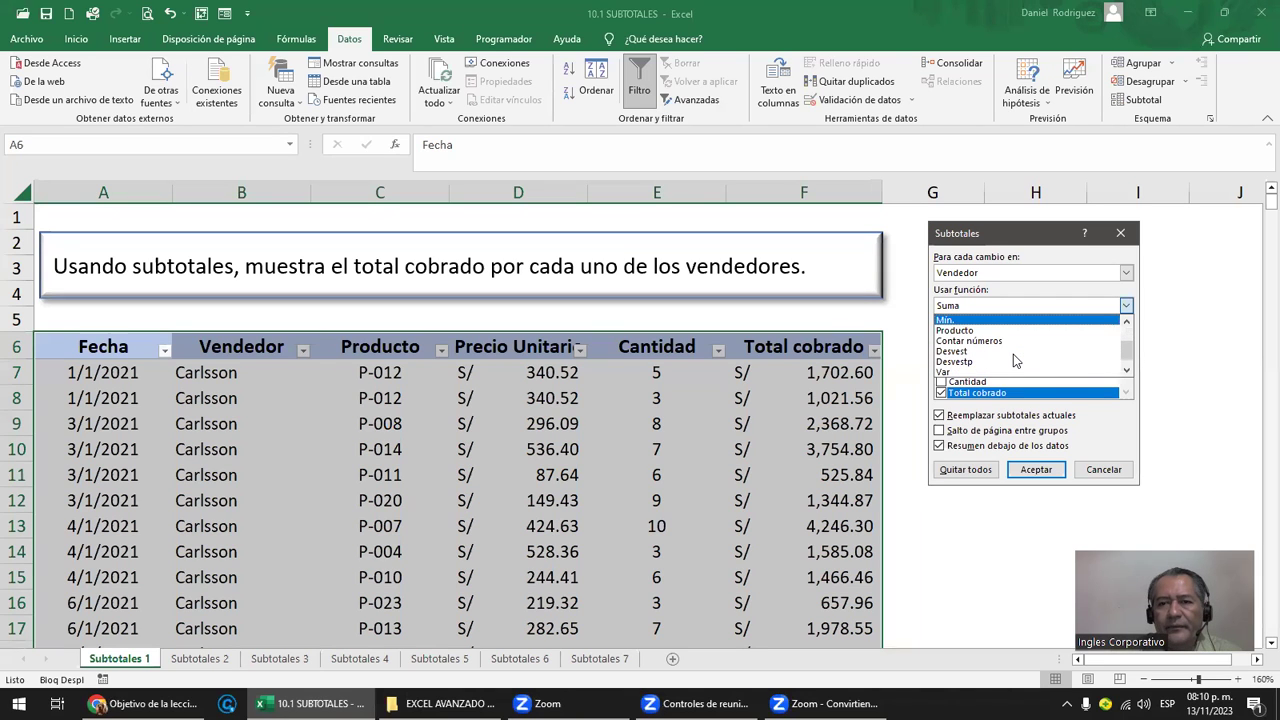
scroll(990, 350, down, 1)
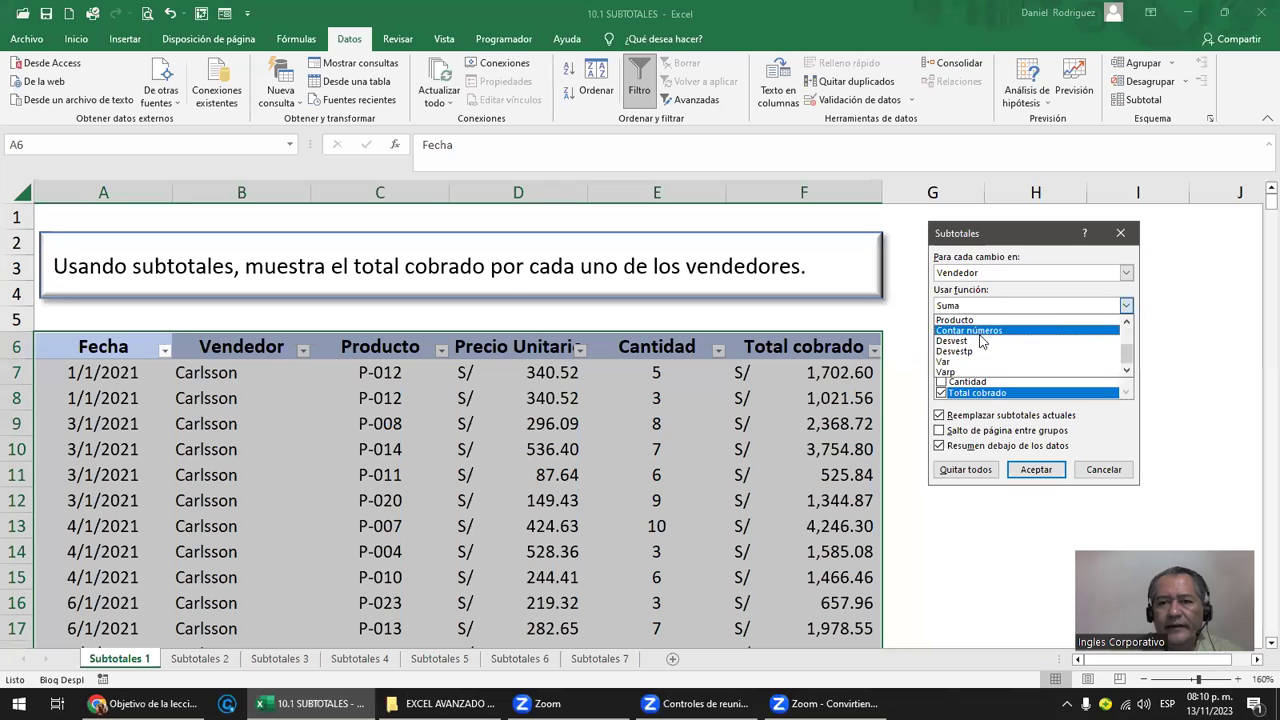
scroll(988, 329, up, 1)
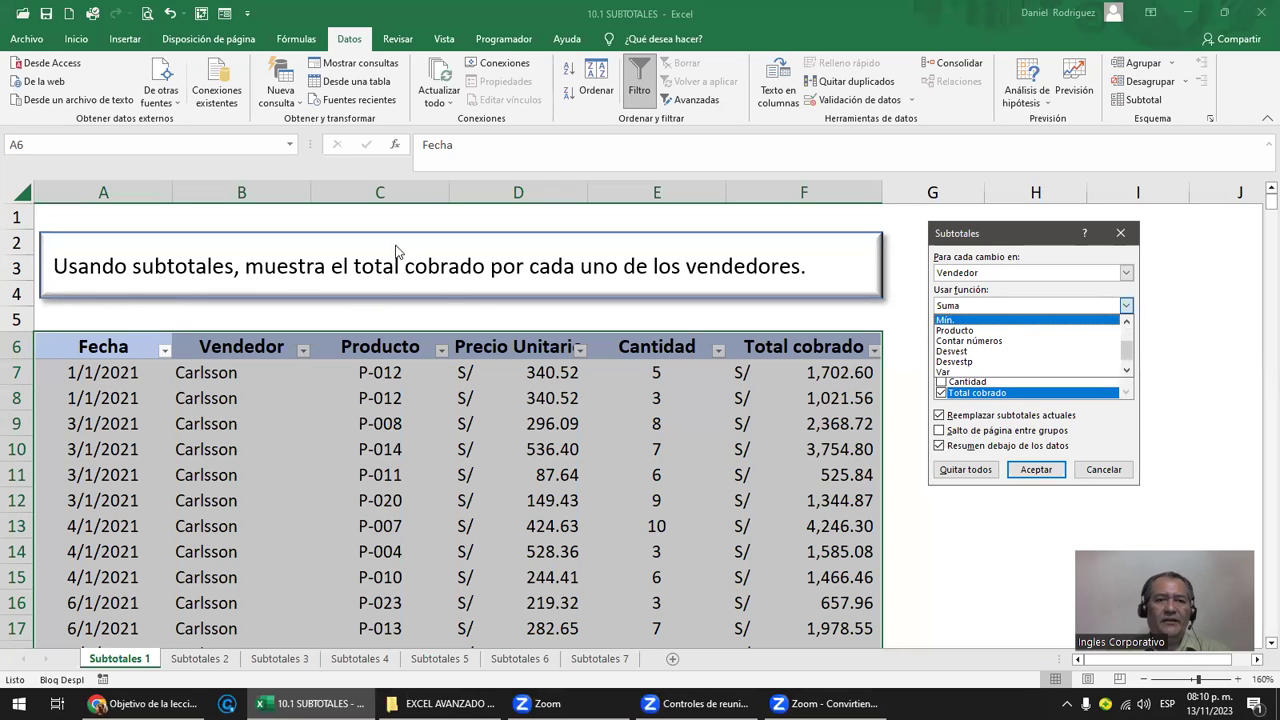
Step: Keep Suma, tick only Total cobrado, and apply the per-Vendedor subtotals
click(967, 308)
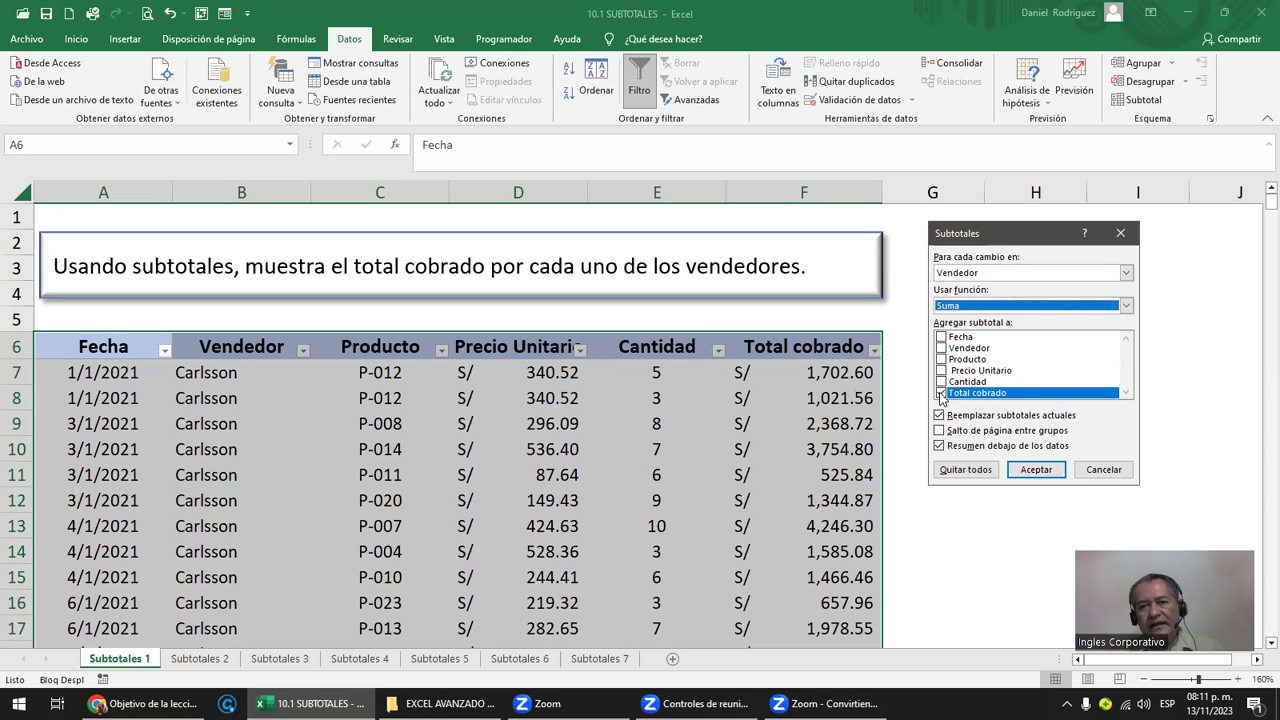
click(941, 393)
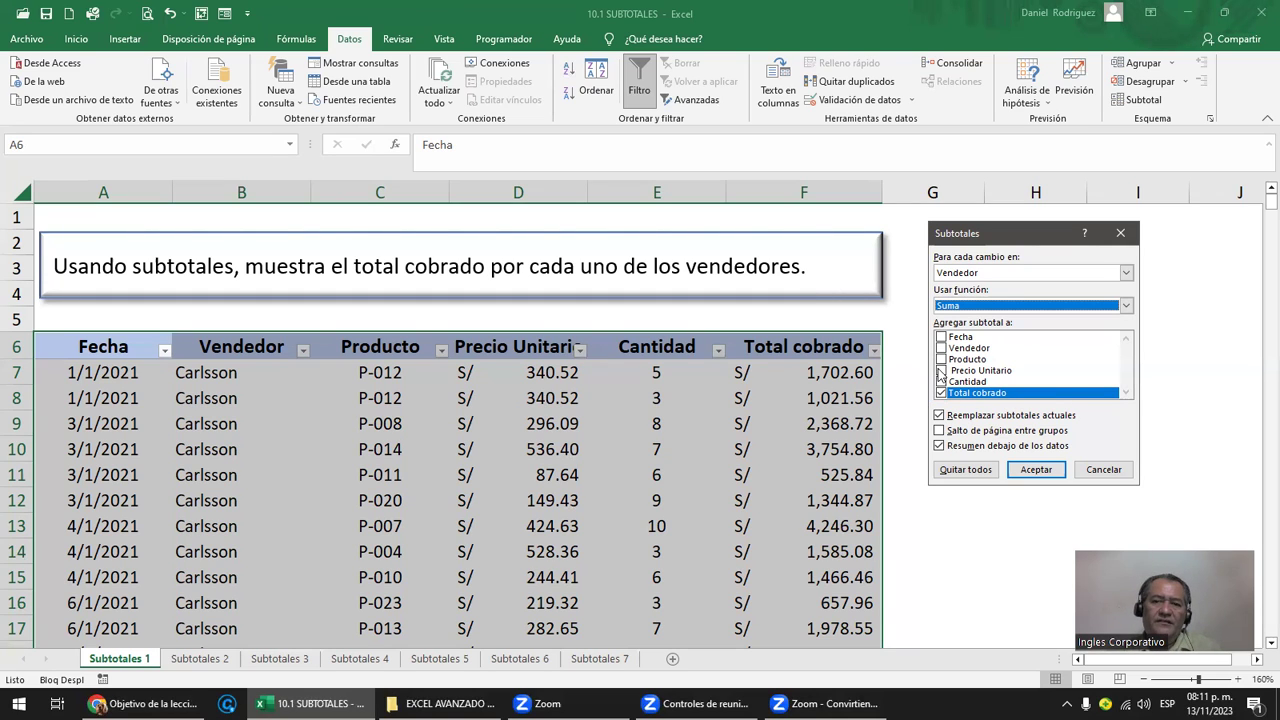
click(941, 382)
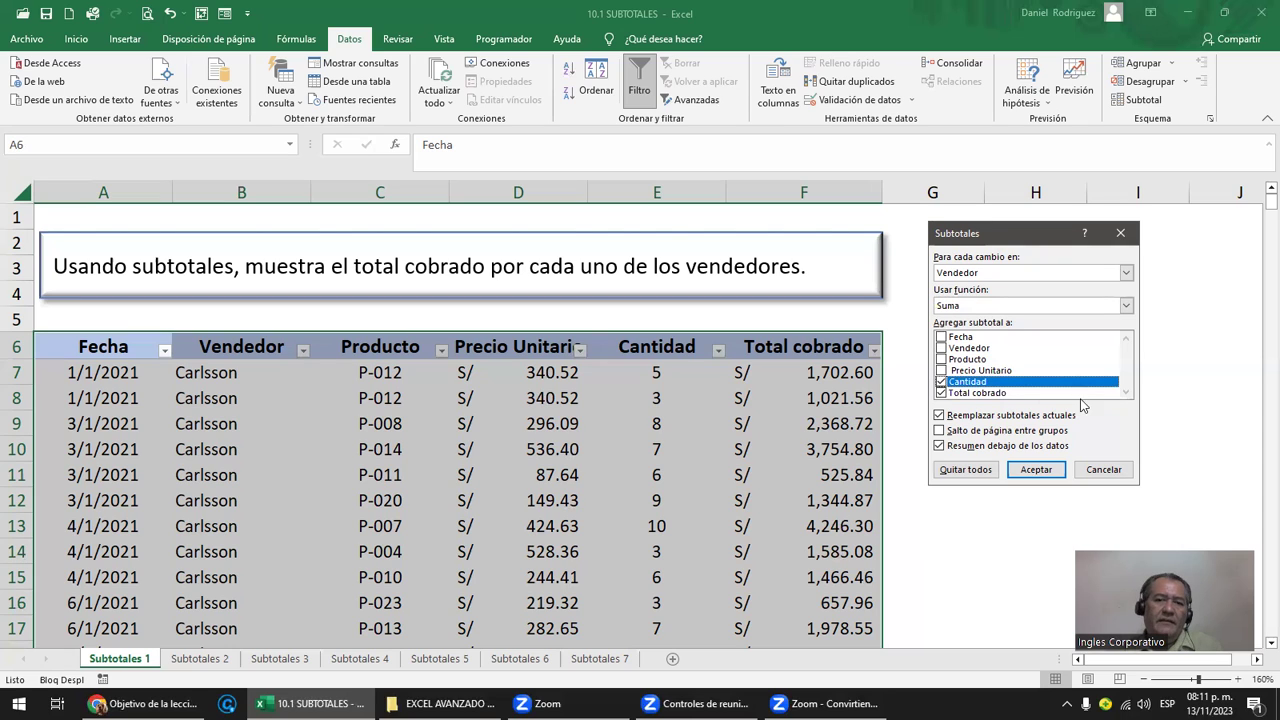
click(941, 393)
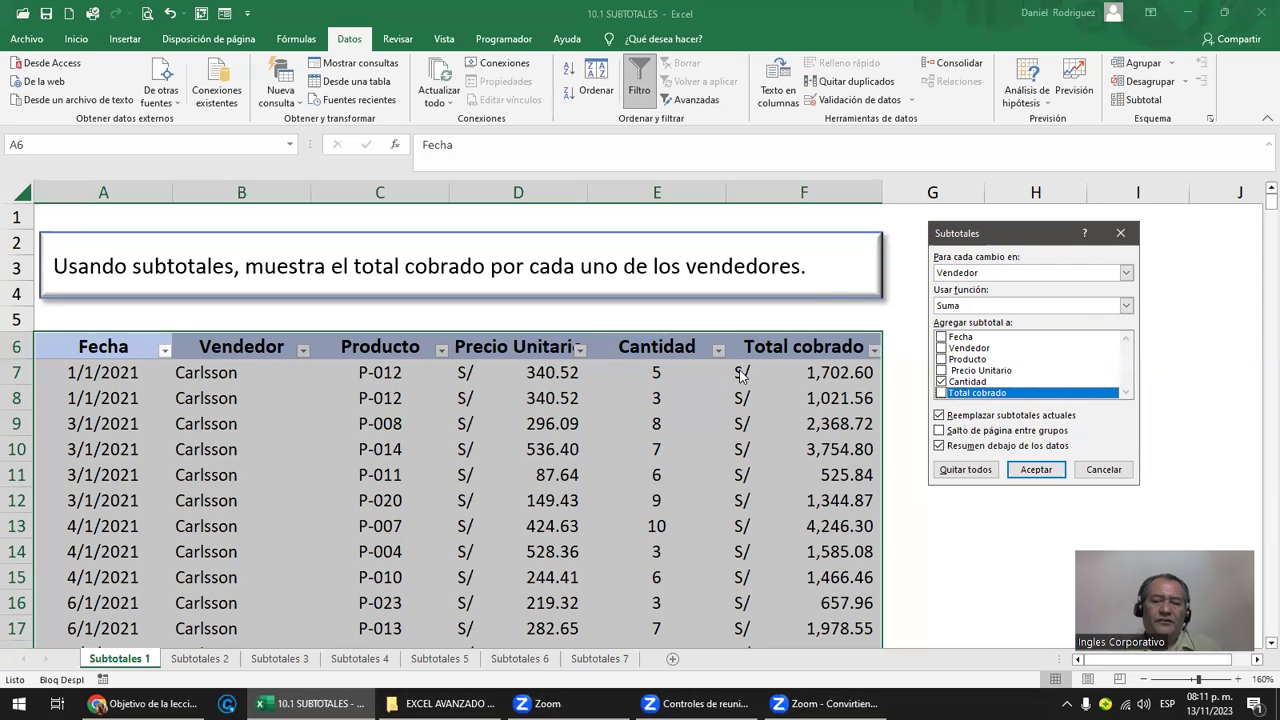
click(941, 383)
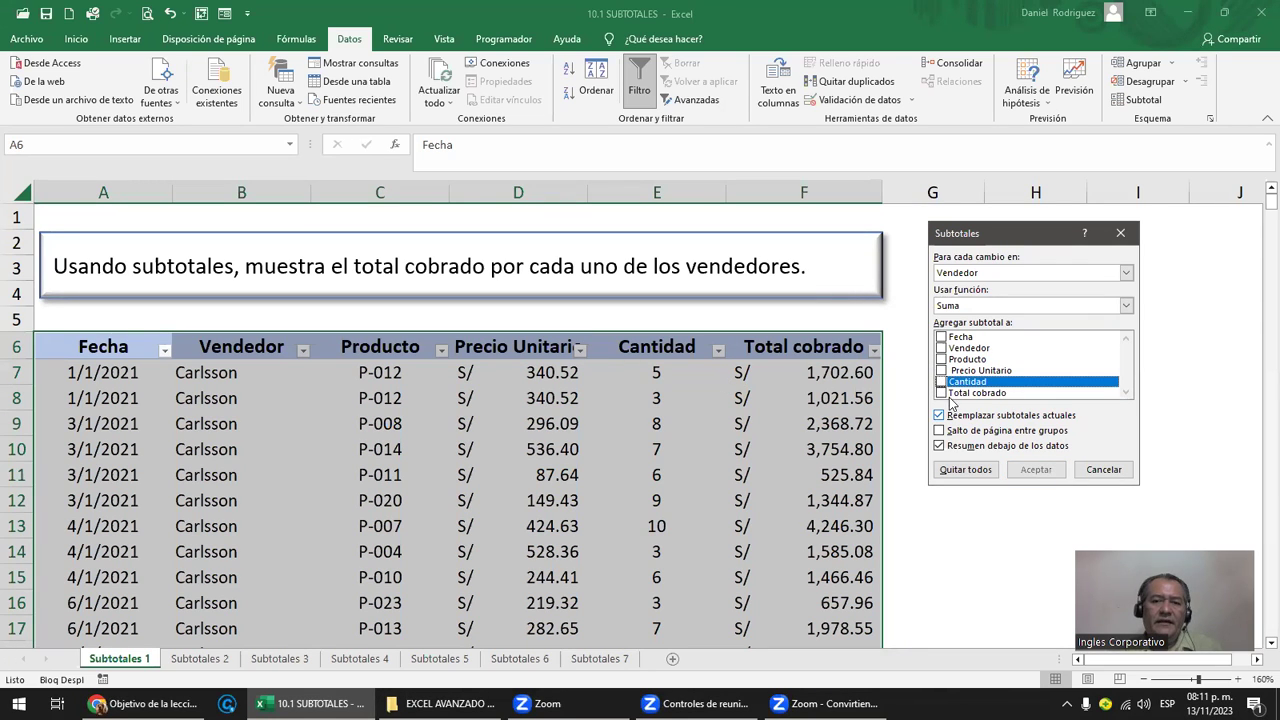
click(941, 394)
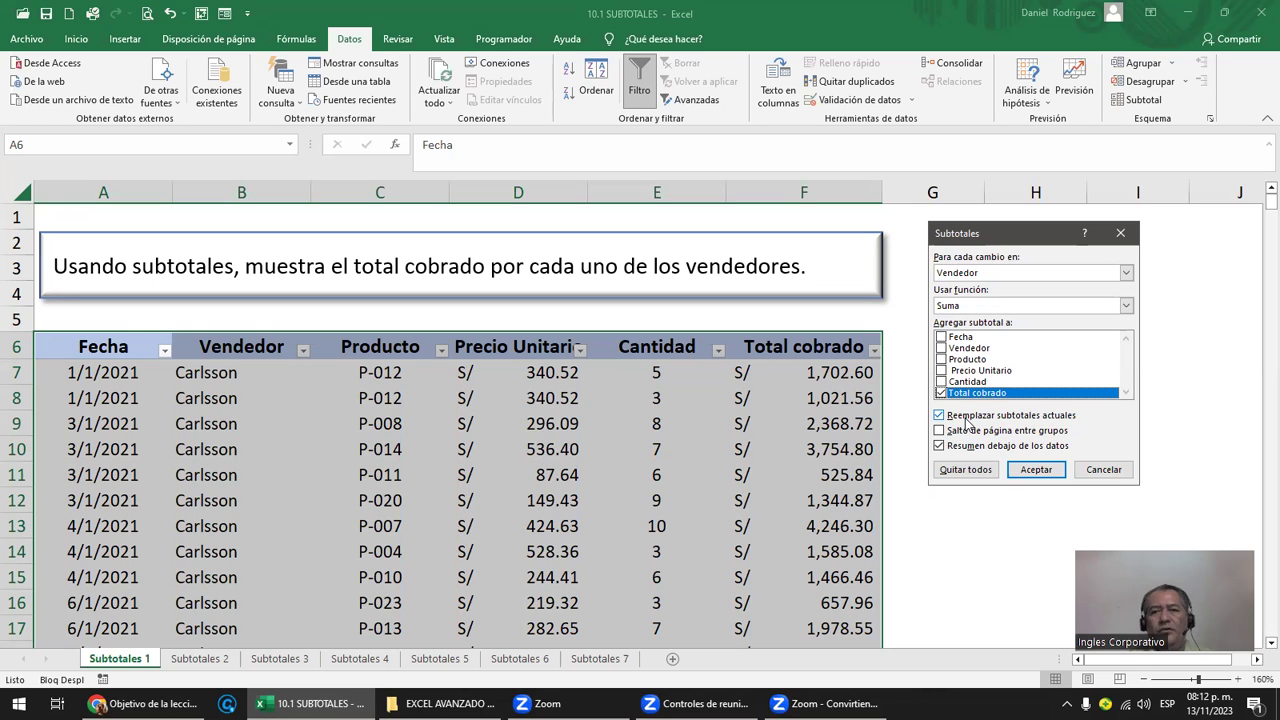
click(1031, 471)
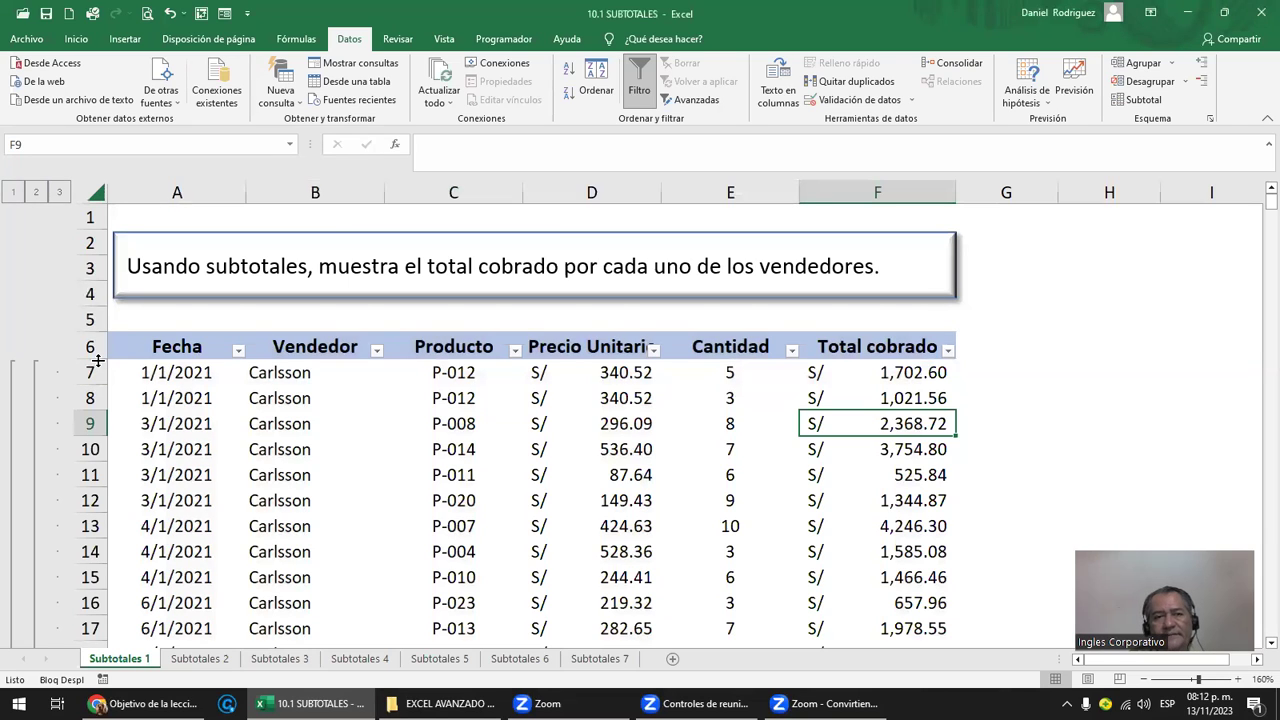
Step: Select columns A through E, then compare outline levels 1, 2 and 3
click(189, 193)
drag(189, 193, 805, 189)
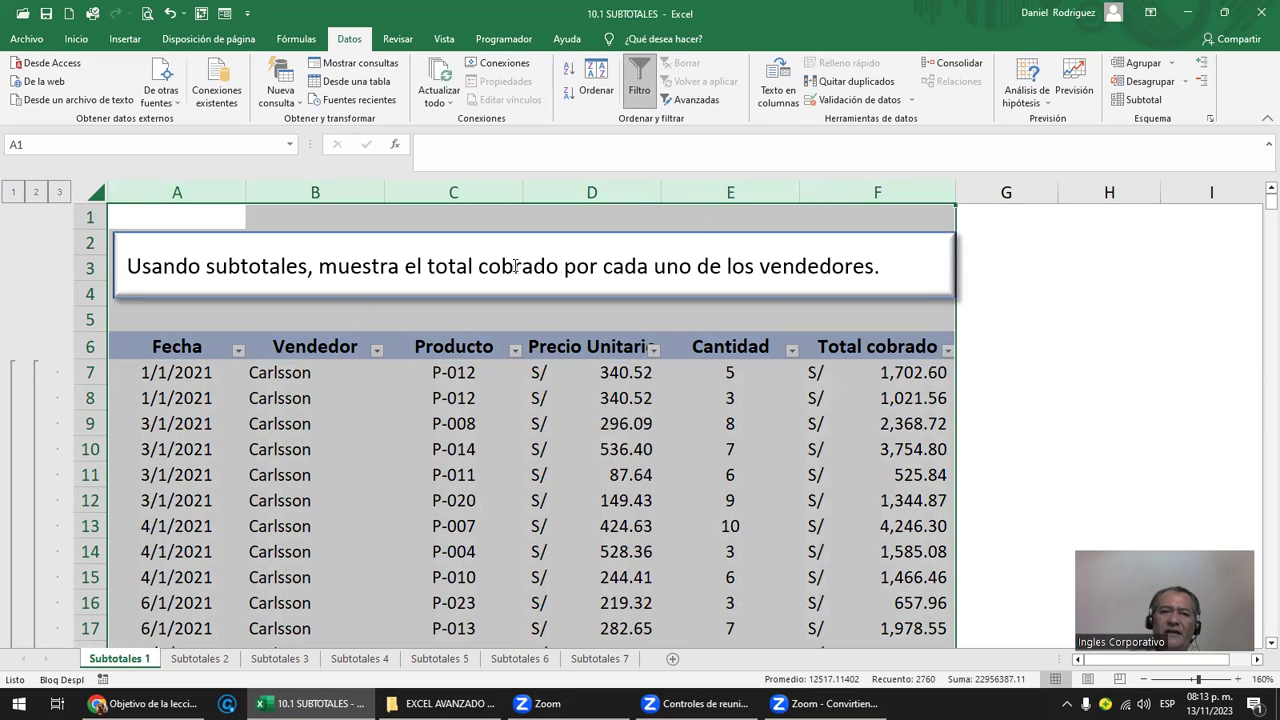
click(175, 347)
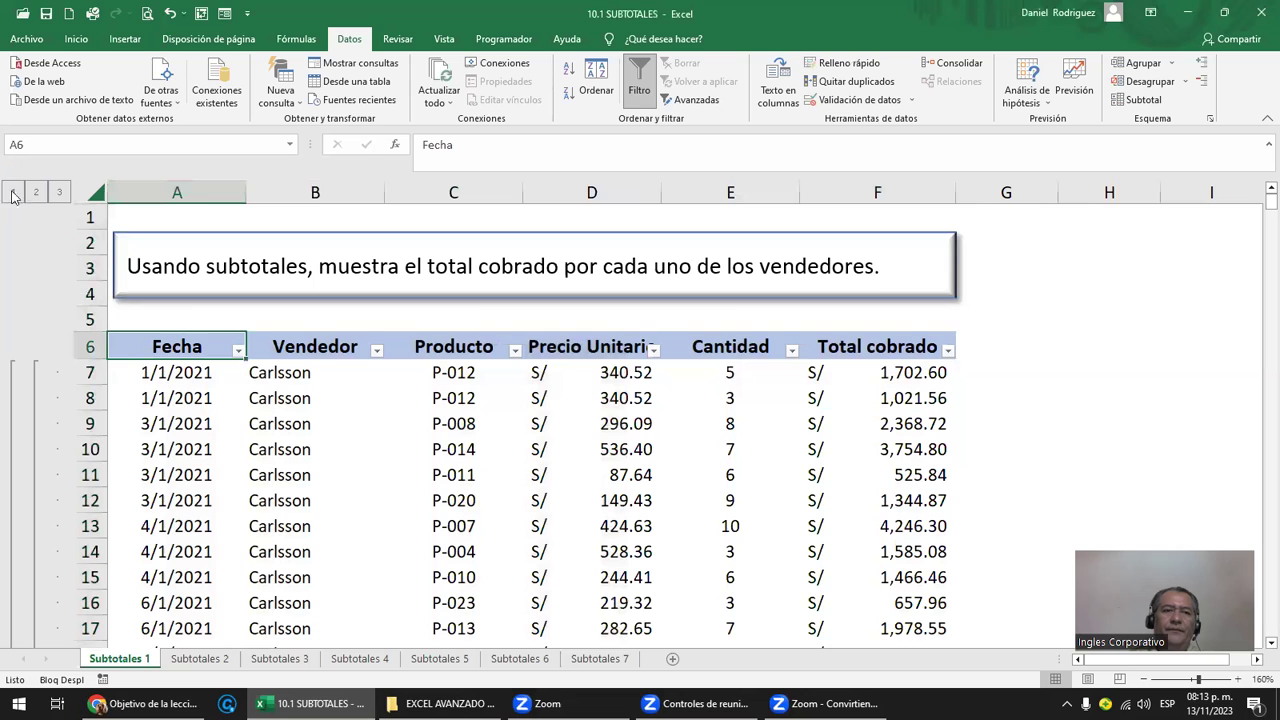
click(15, 192)
click(36, 192)
click(59, 192)
Step: Inspect columns A to C, then collapse to level 1 showing only Total general 861,586.29
click(167, 185)
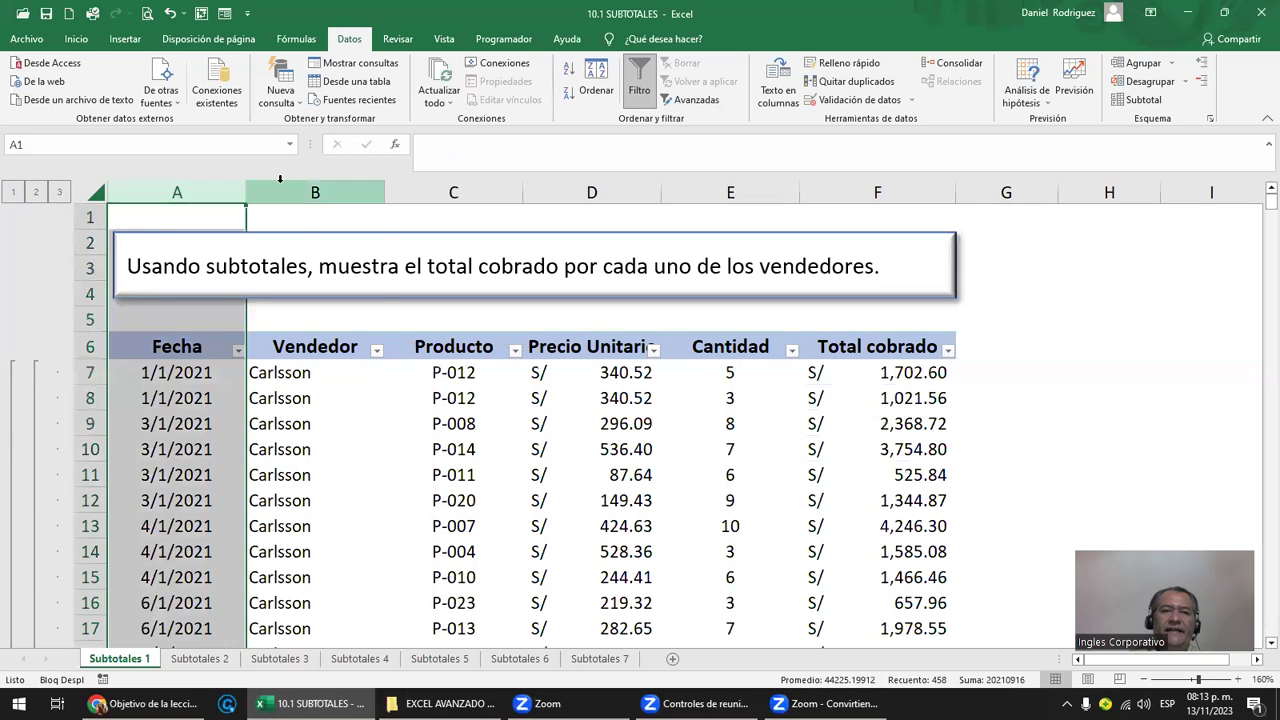
click(284, 184)
click(463, 188)
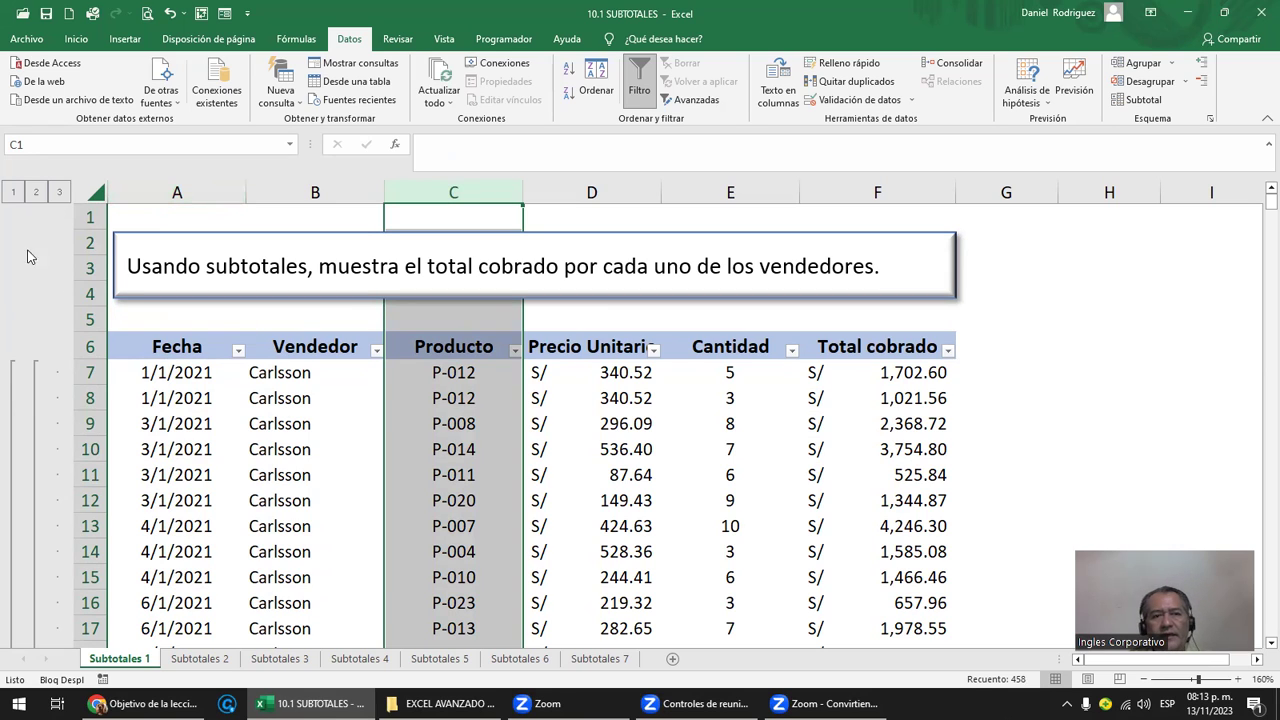
click(14, 193)
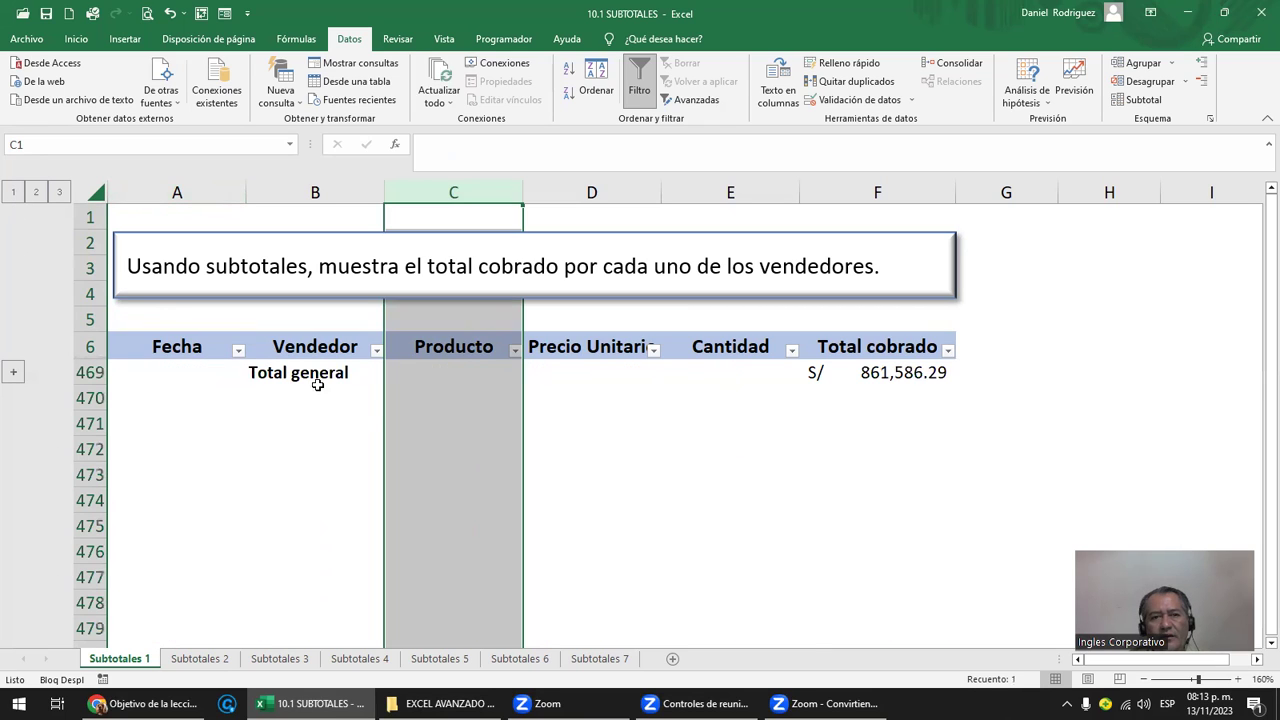
Step: Review the per-vendor subtotal rows and the Total Carlsson formula, then expand all detail rows
click(369, 401)
click(295, 310)
drag(160, 370, 904, 370)
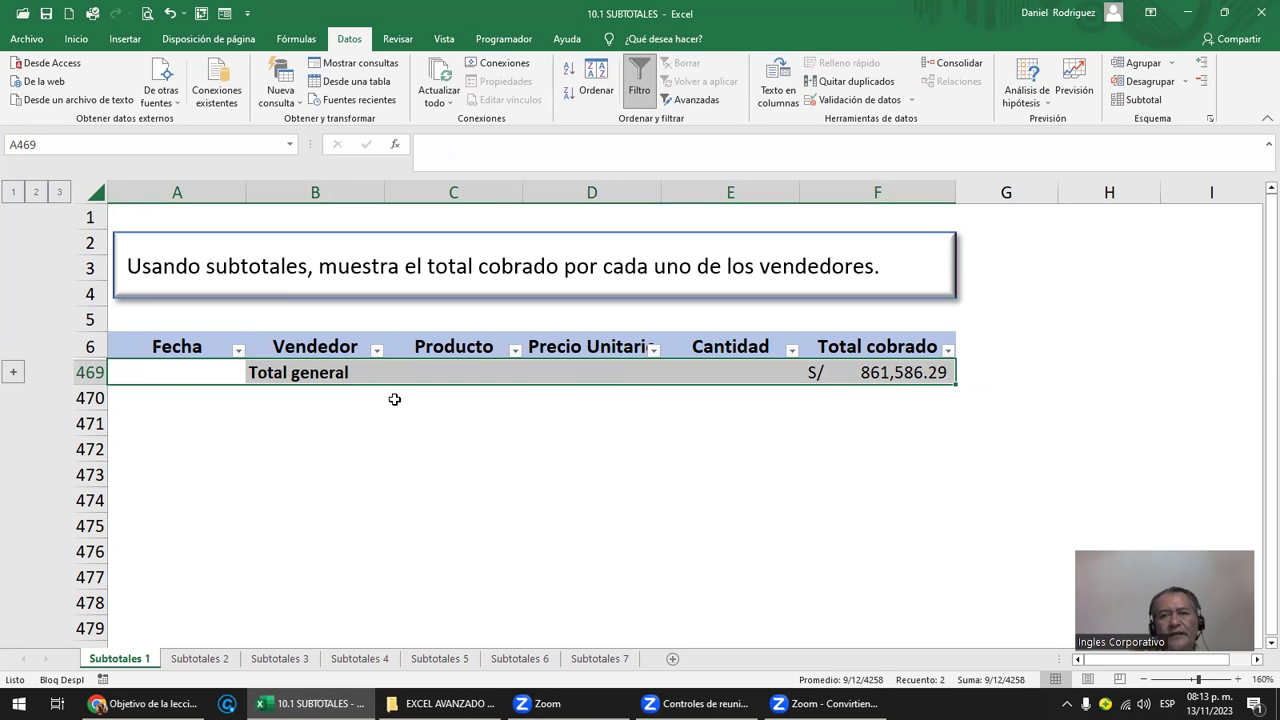
click(35, 192)
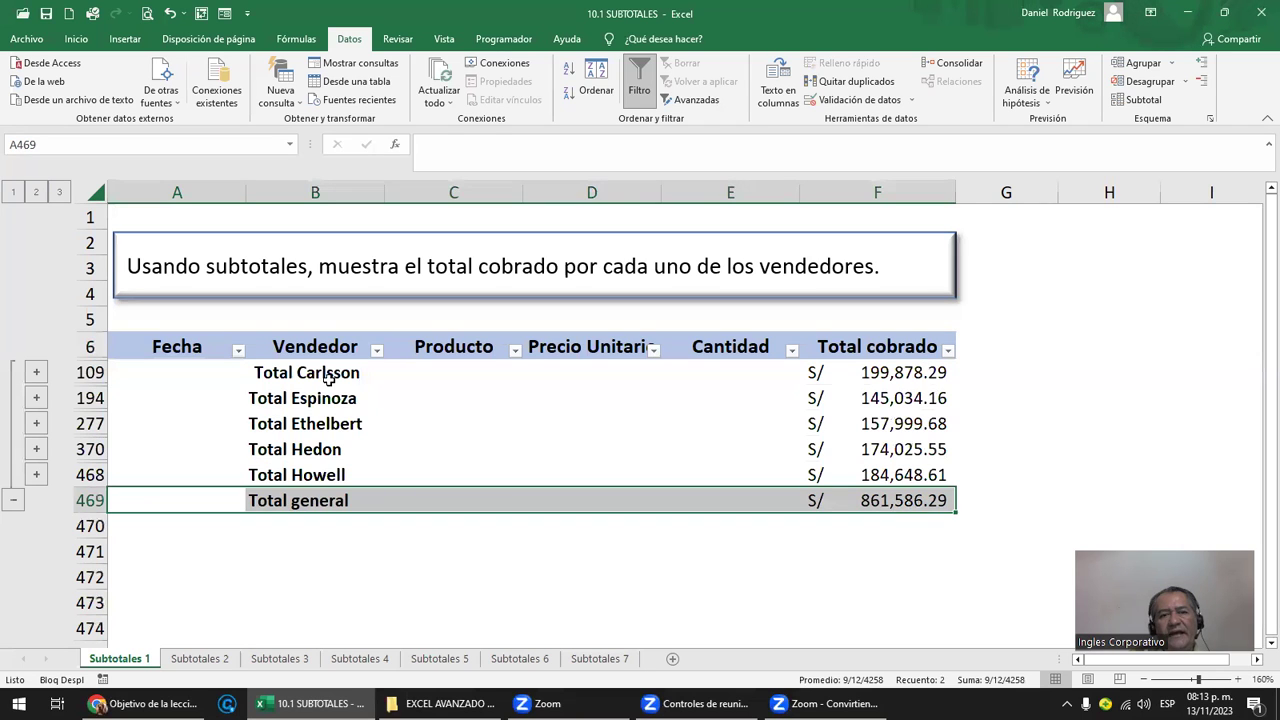
drag(329, 378, 343, 500)
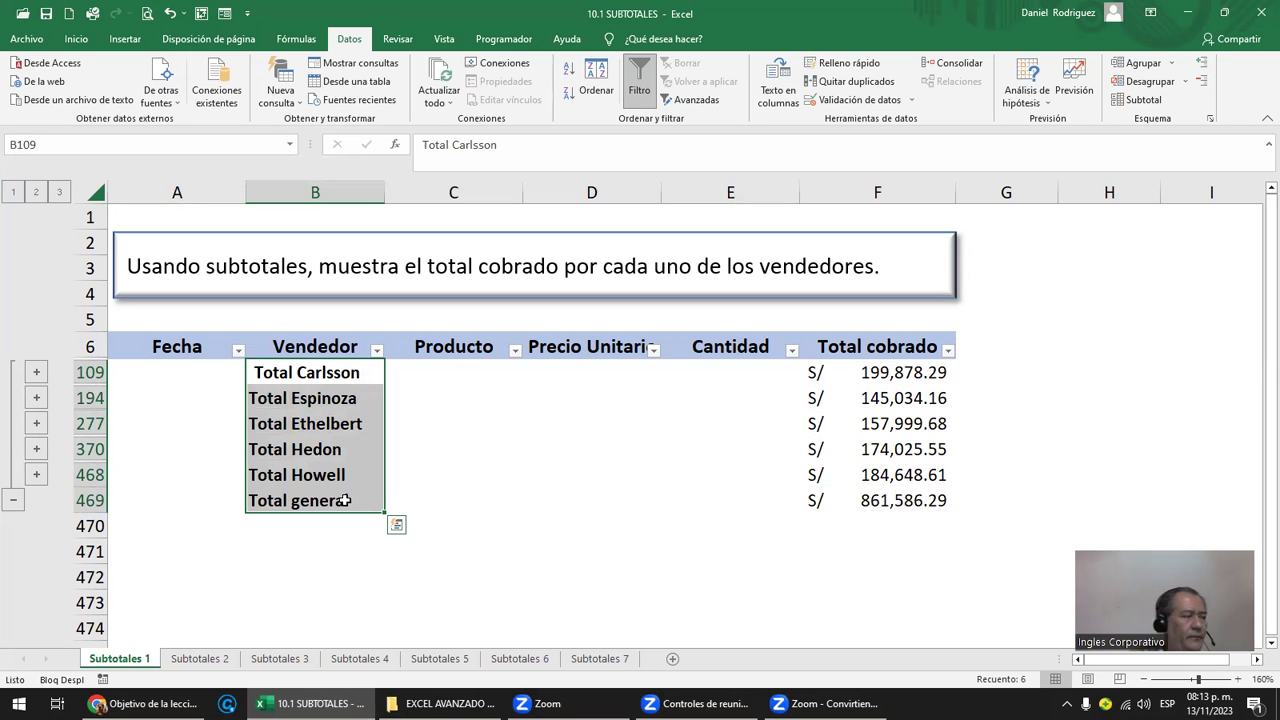
drag(329, 372, 329, 500)
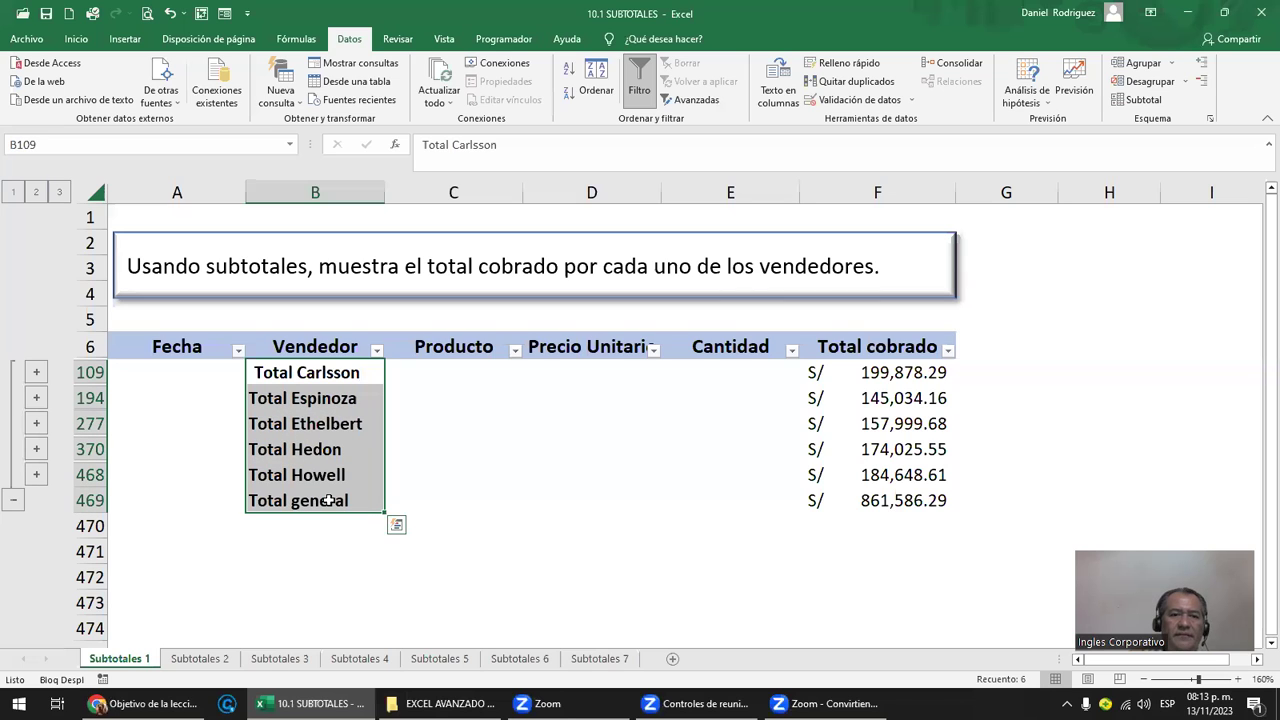
drag(305, 370, 308, 497)
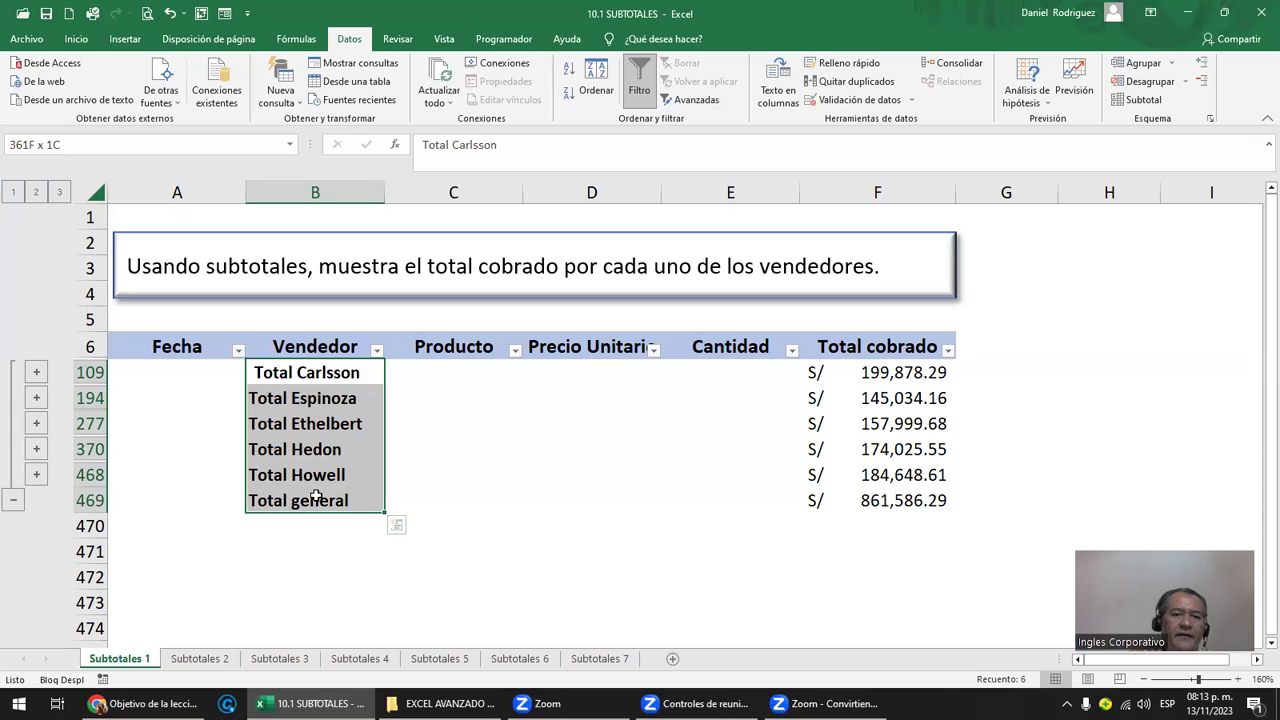
click(870, 370)
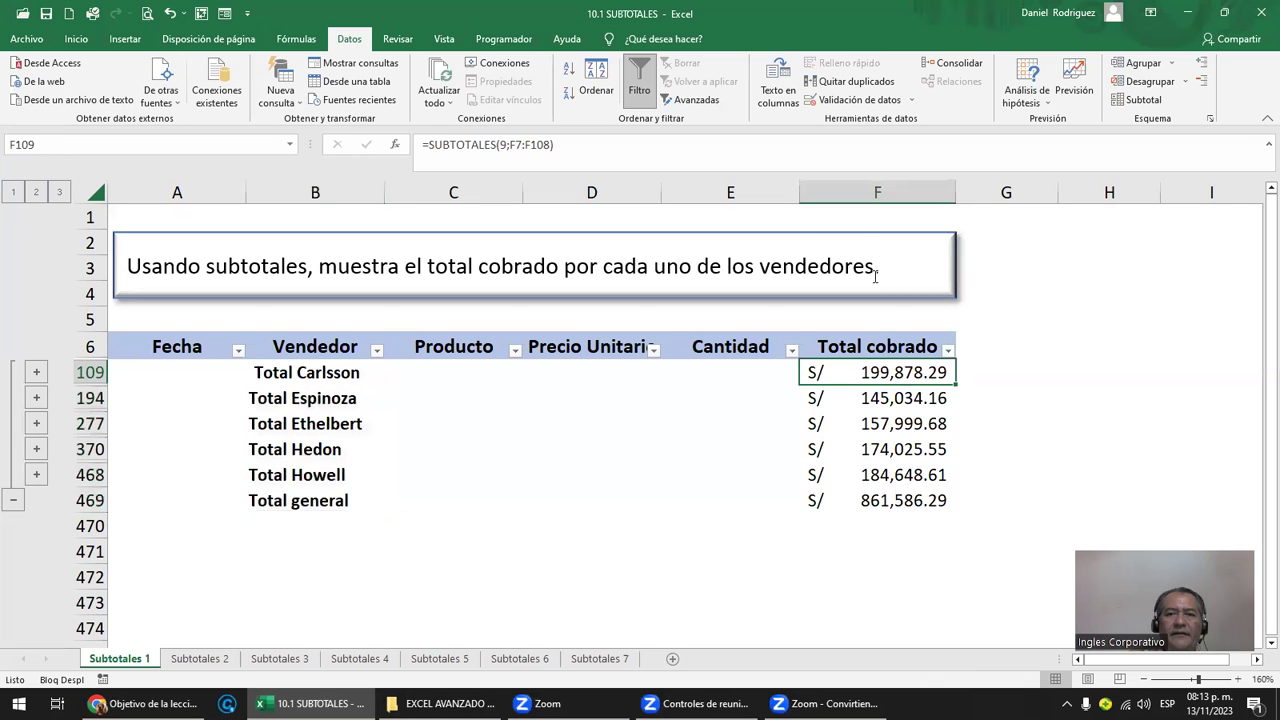
click(856, 191)
click(321, 182)
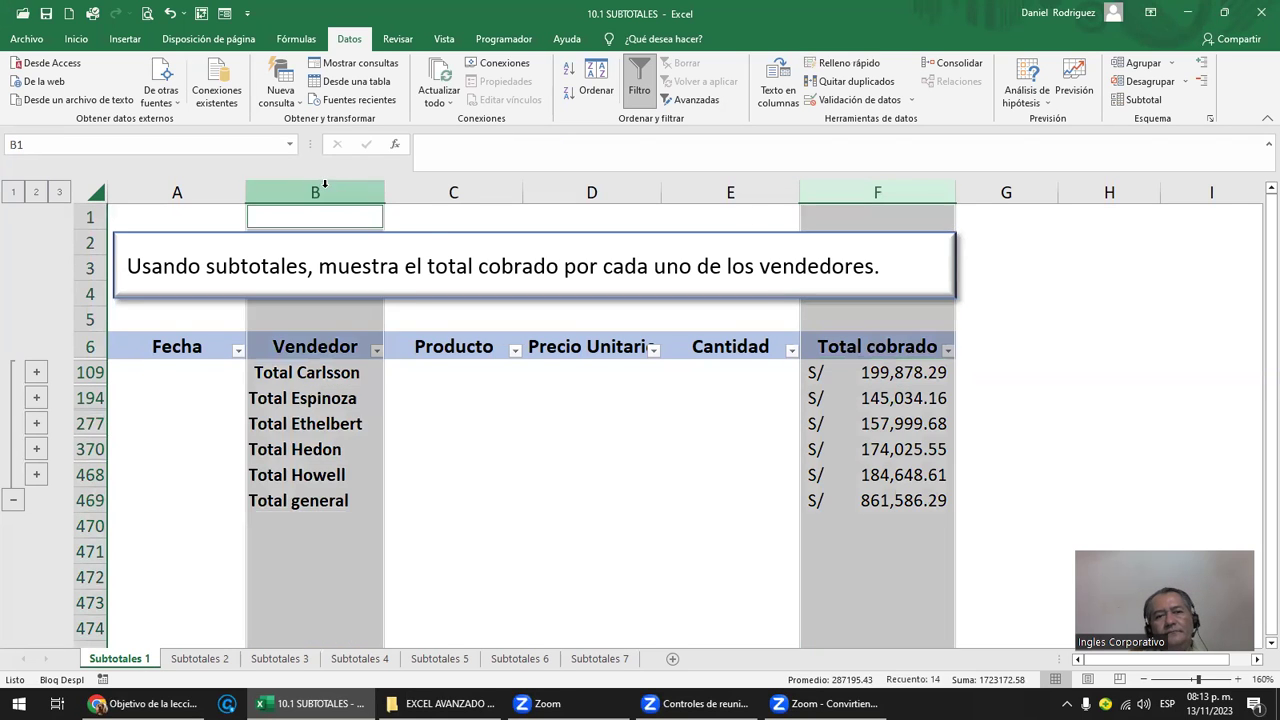
click(470, 397)
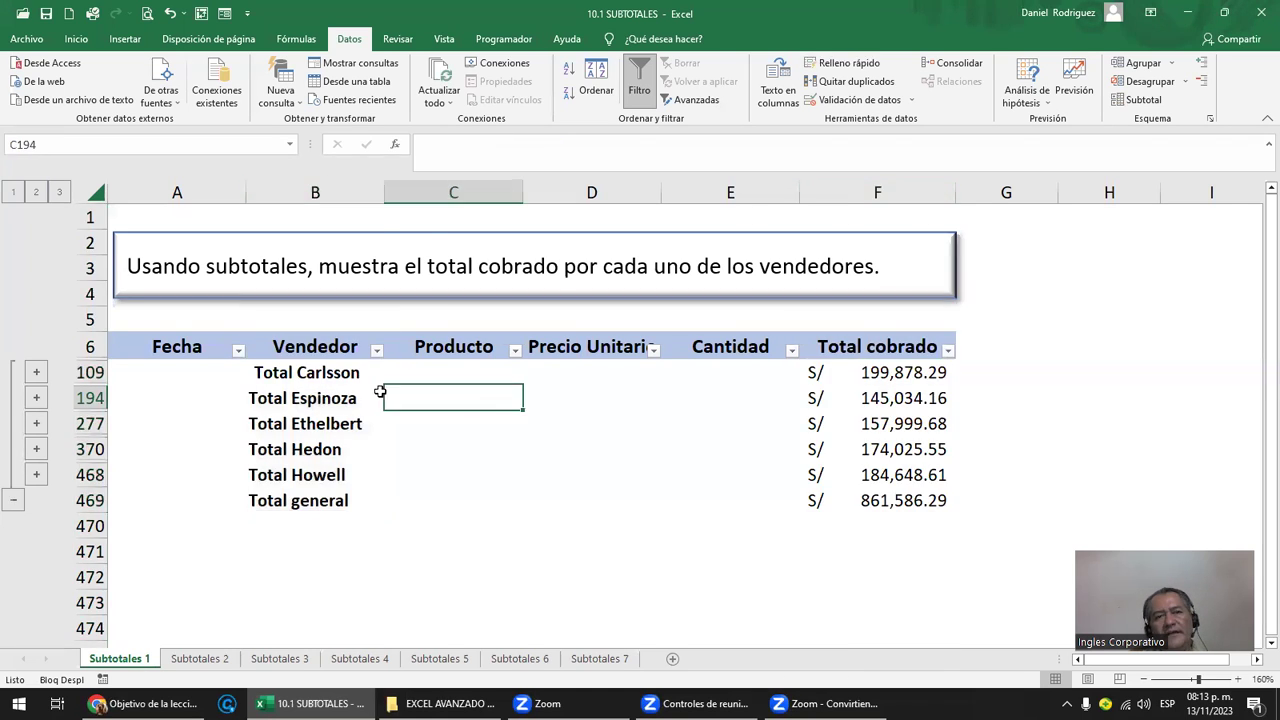
click(60, 192)
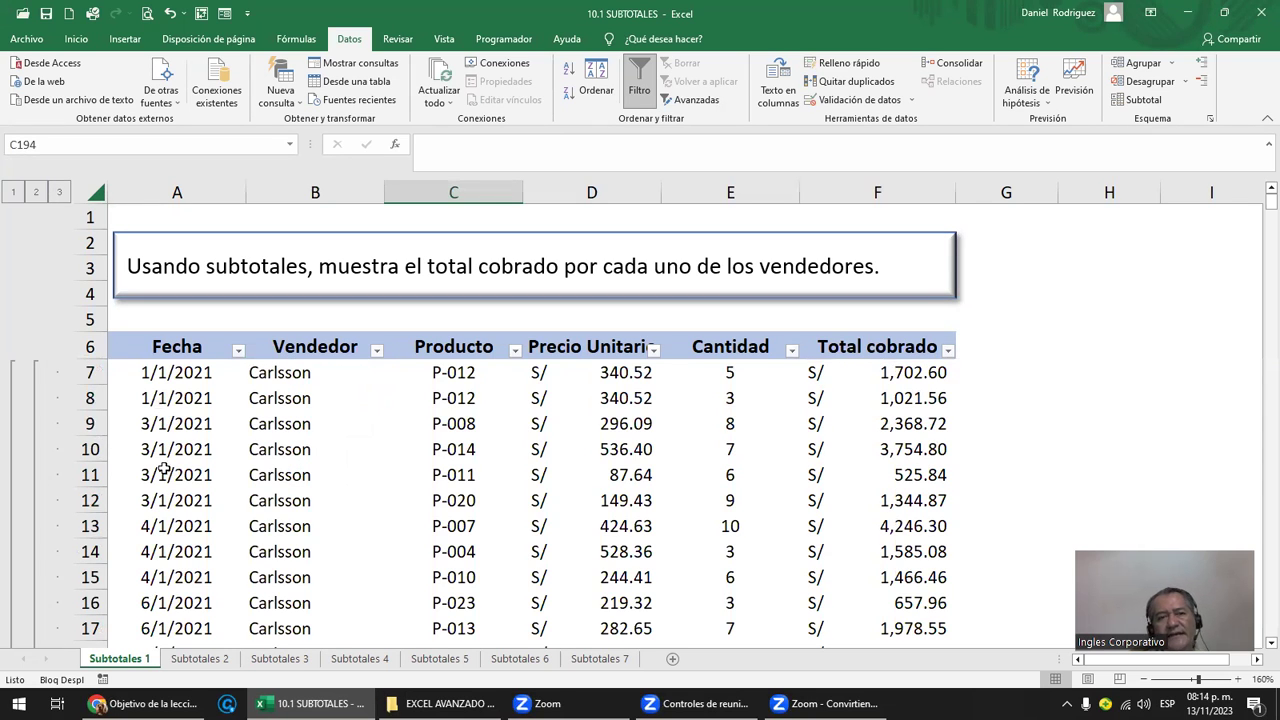
Step: Collapse the Carlsson detail rows down to the Total Carlsson row 109 (S/ 199,878.29)
click(203, 371)
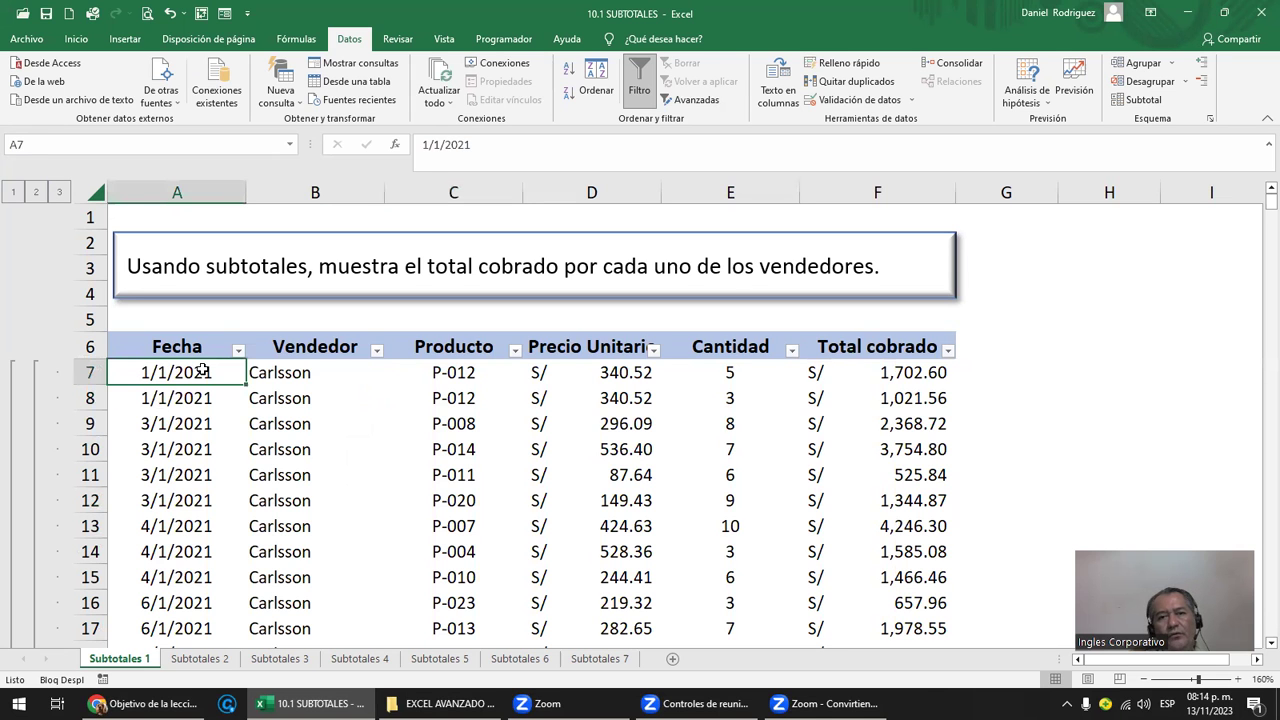
scroll(203, 371, down, 2)
scroll(205, 370, down, 1)
scroll(207, 368, down, 3)
scroll(209, 367, down, 2)
scroll(208, 368, down, 3)
scroll(208, 368, down, 3)
scroll(208, 368, down, 2)
scroll(208, 368, down, 2)
scroll(208, 368, down, 2)
scroll(209, 368, down, 2)
scroll(210, 369, down, 3)
scroll(212, 370, down, 2)
scroll(212, 370, down, 3)
scroll(212, 370, down, 4)
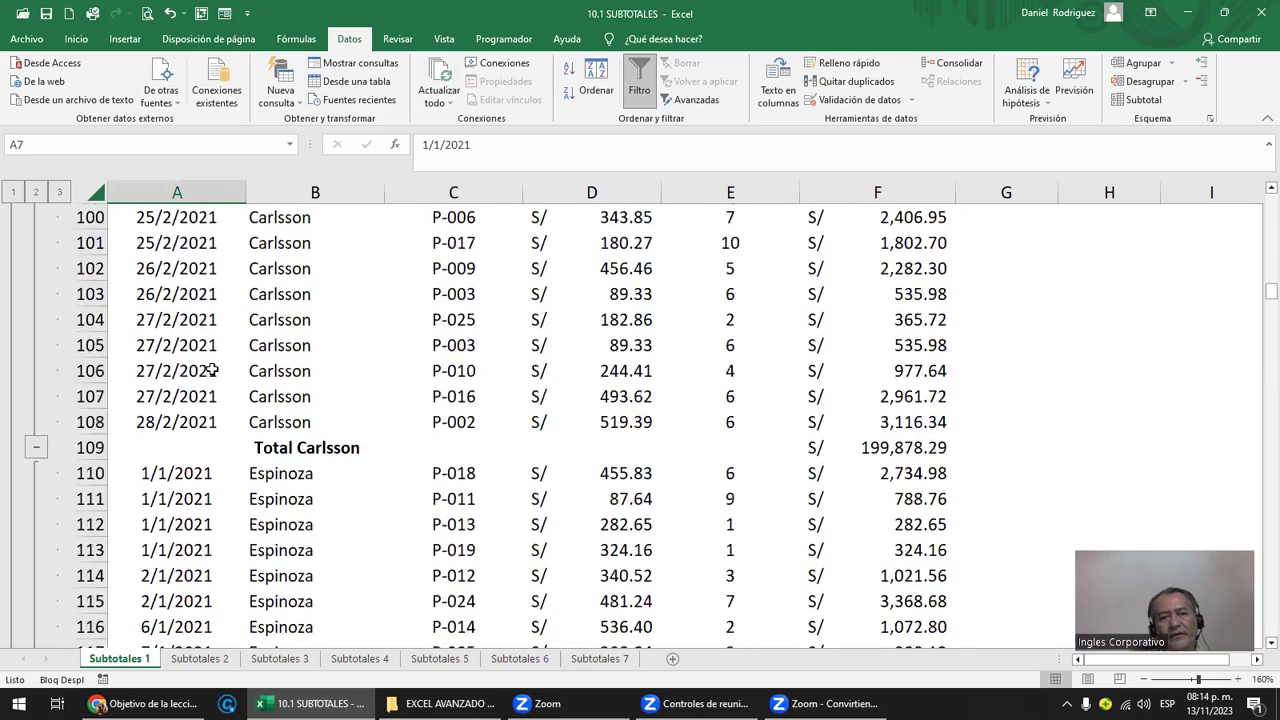
drag(138, 452, 893, 448)
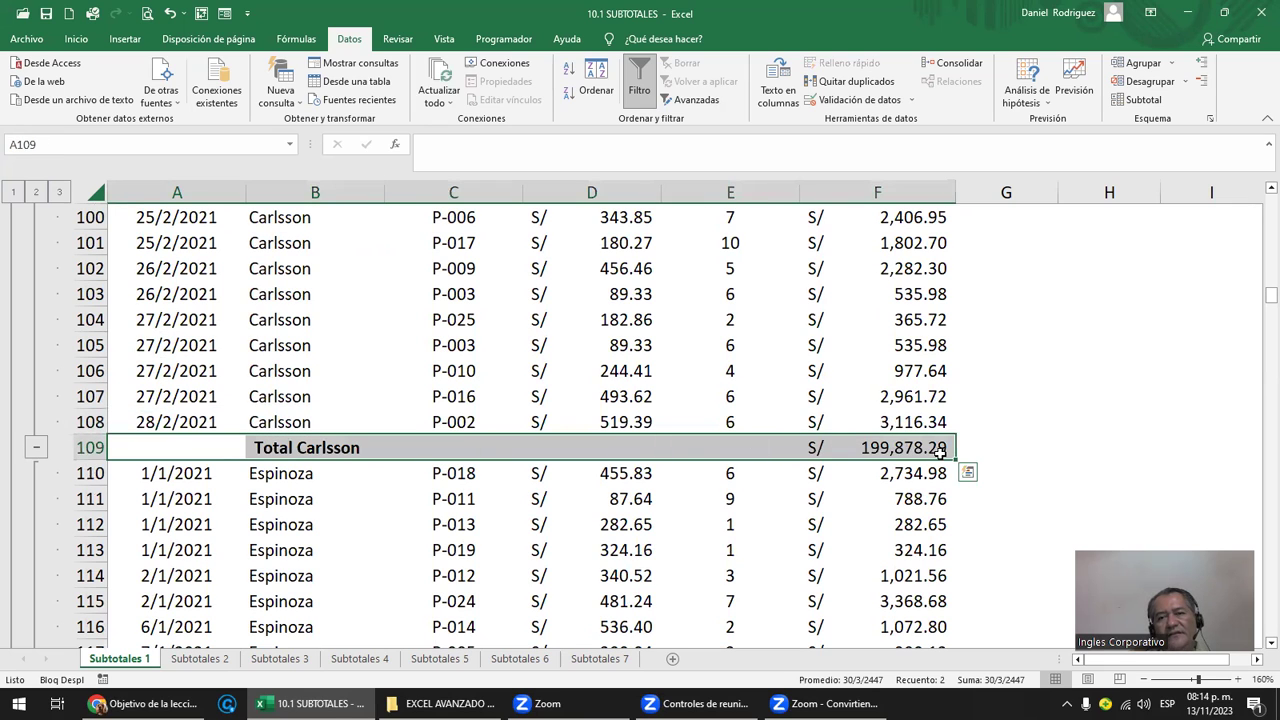
click(34, 450)
scroll(390, 330, up, 1)
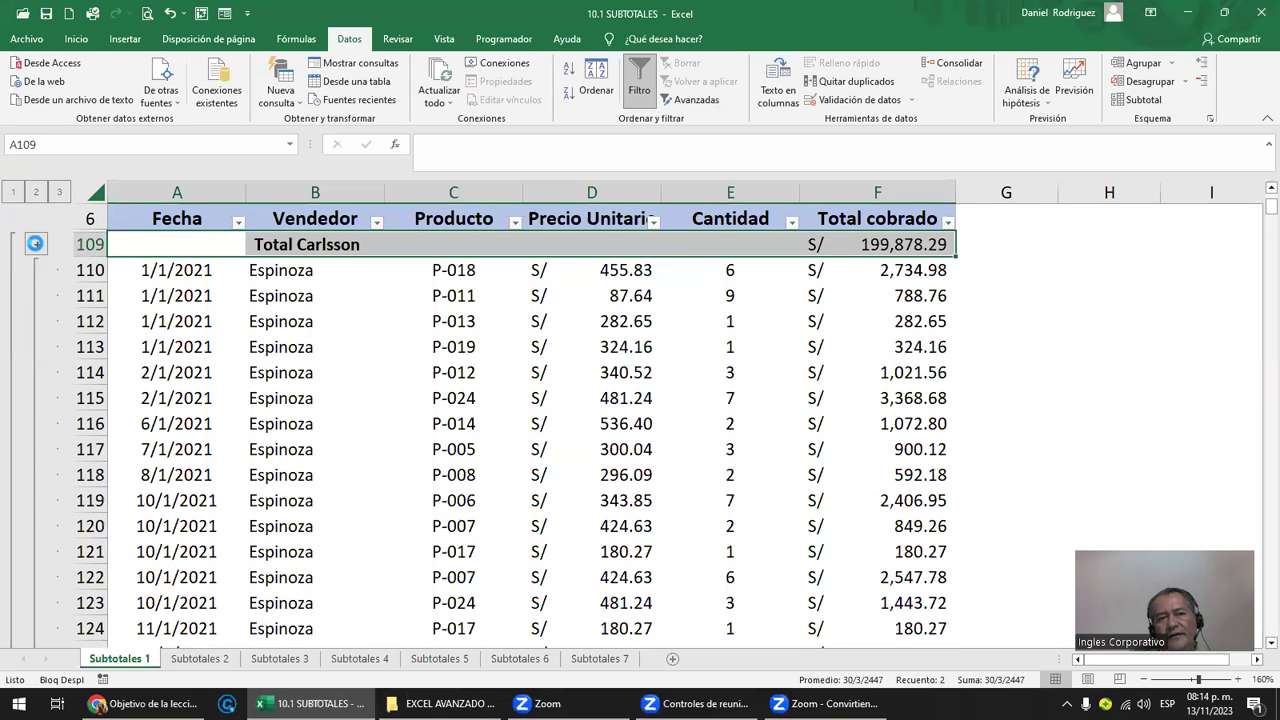
click(36, 244)
scroll(117, 483, down, 1)
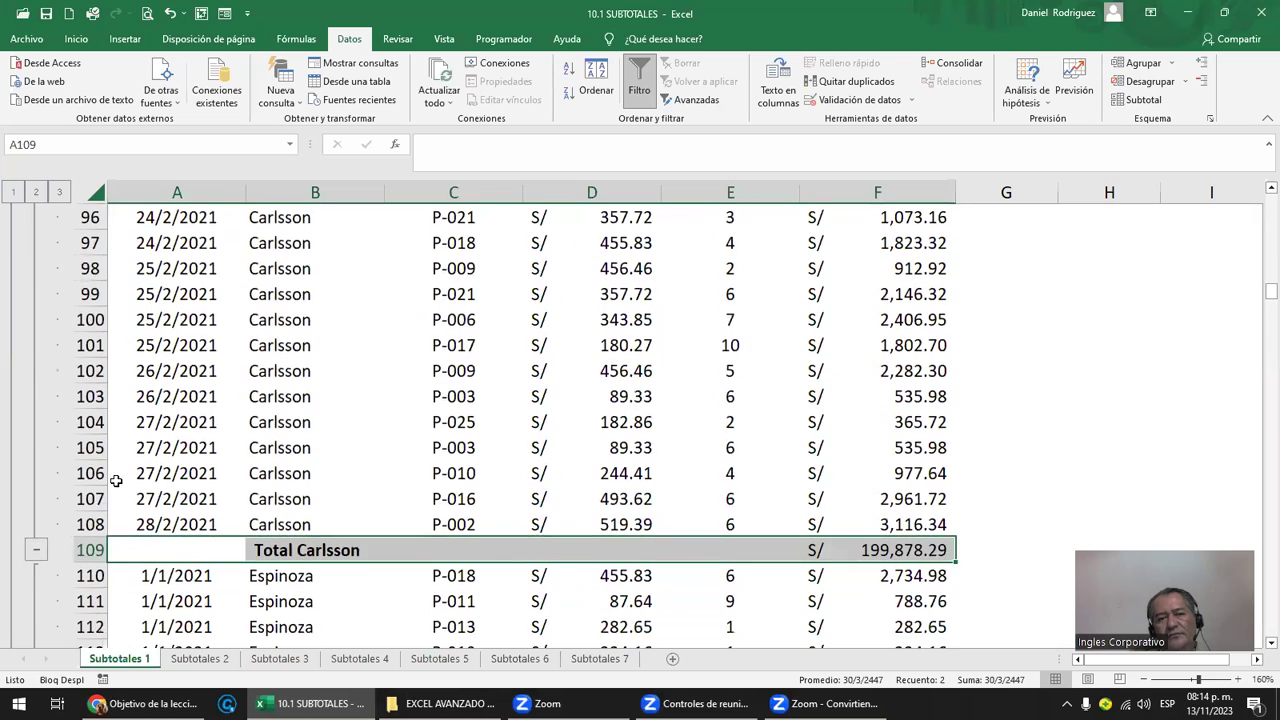
click(33, 551)
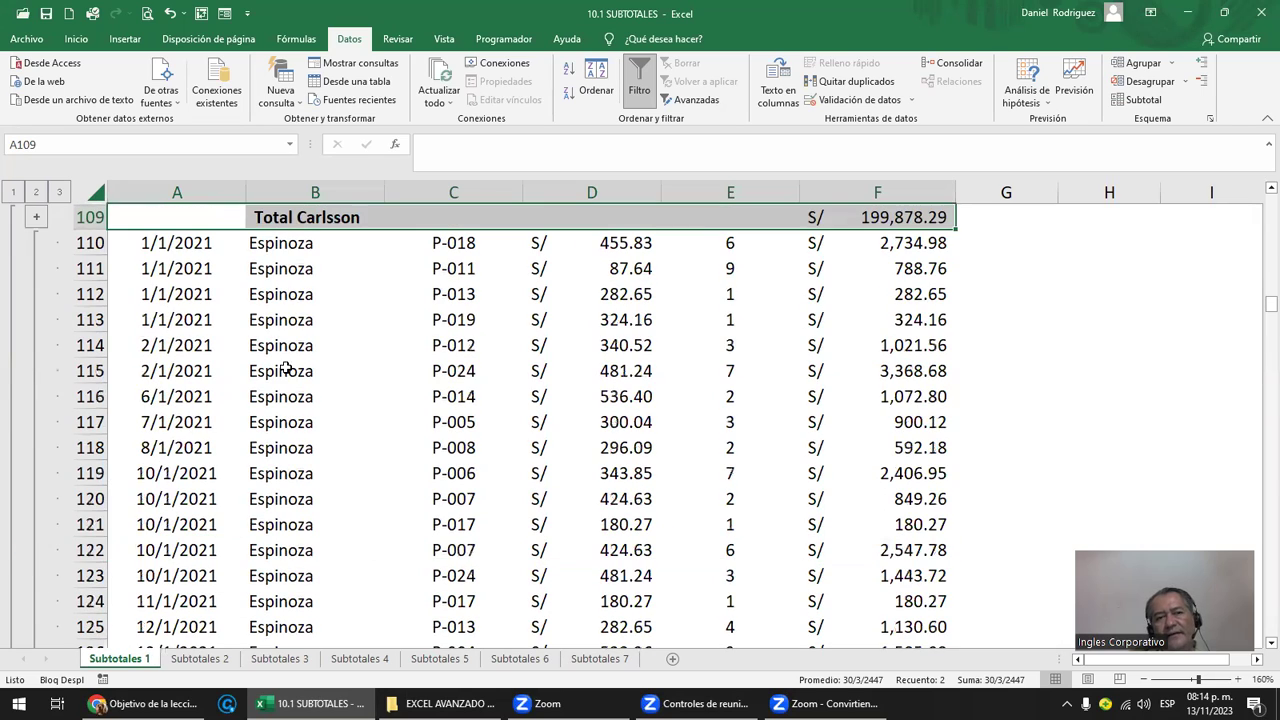
Step: Collapse the Espinoza detail rows to the Total Espinoza row (S/ 145,034.16), above Ethelbert's entries
scroll(305, 365, down, 3)
scroll(310, 362, down, 3)
scroll(313, 365, down, 6)
scroll(320, 369, down, 6)
scroll(326, 385, down, 4)
scroll(325, 397, down, 7)
scroll(326, 397, down, 3)
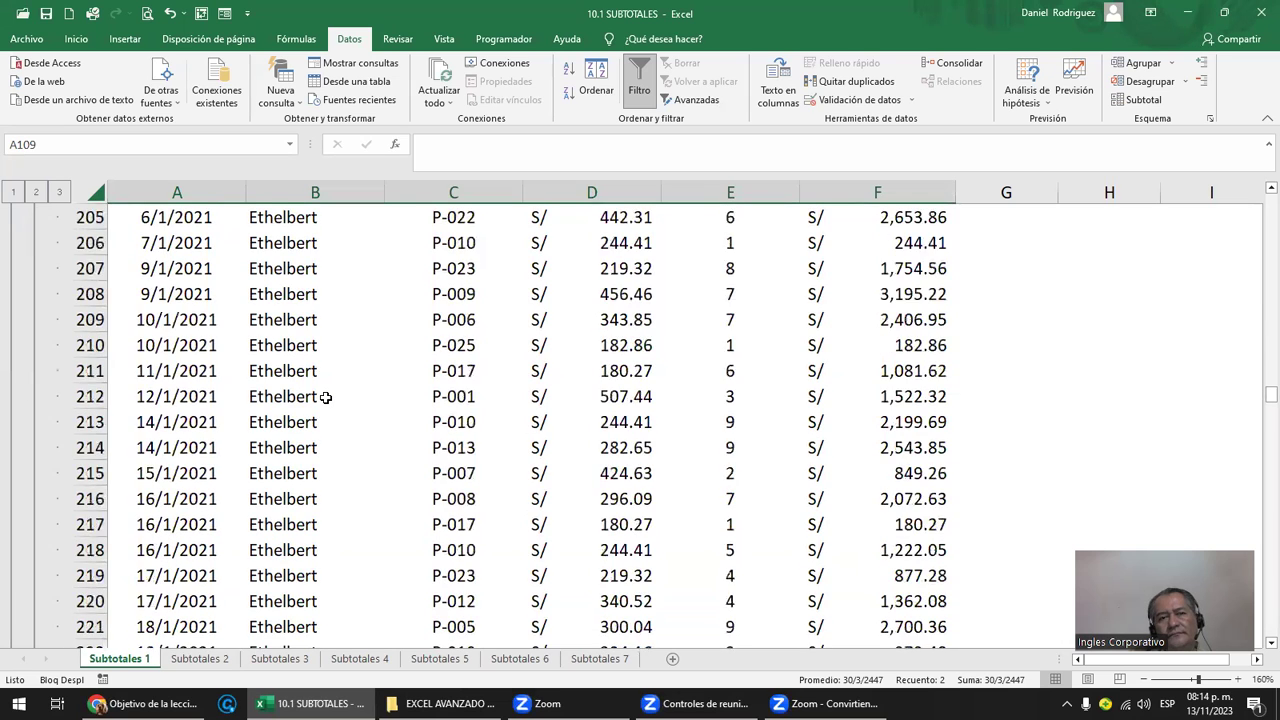
scroll(326, 397, up, 5)
scroll(326, 397, up, 2)
click(291, 471)
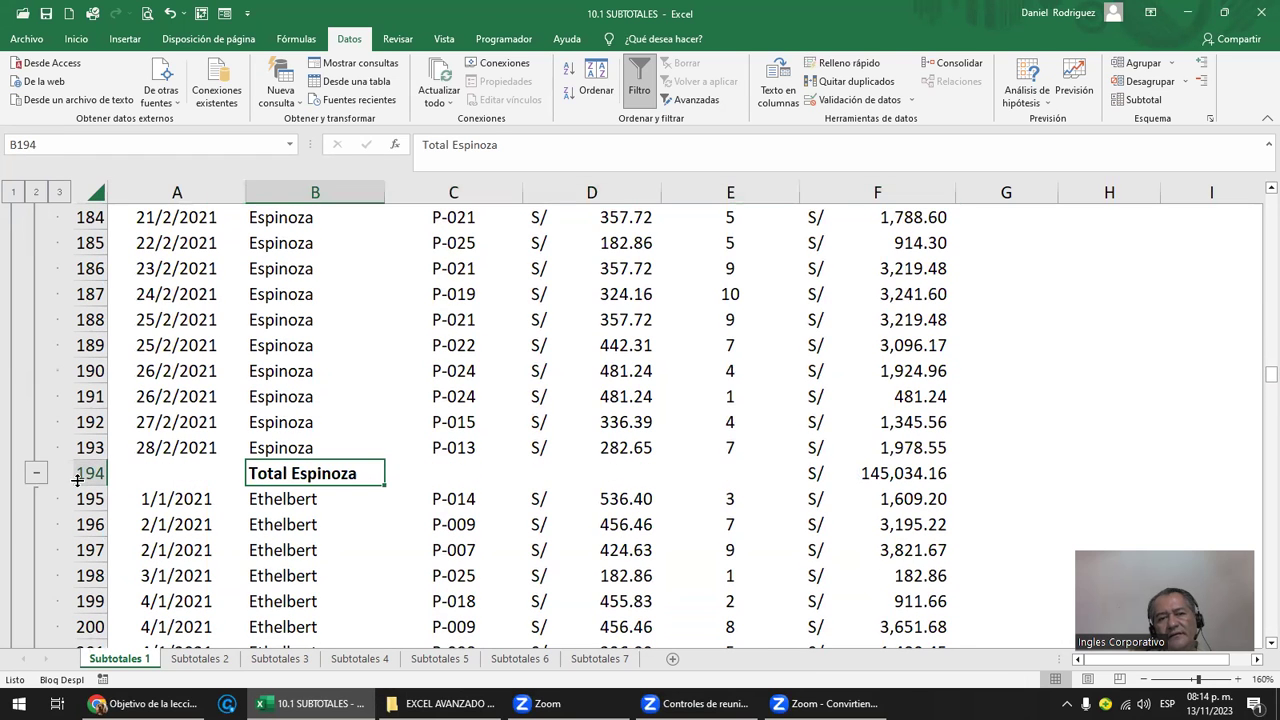
drag(130, 476, 983, 476)
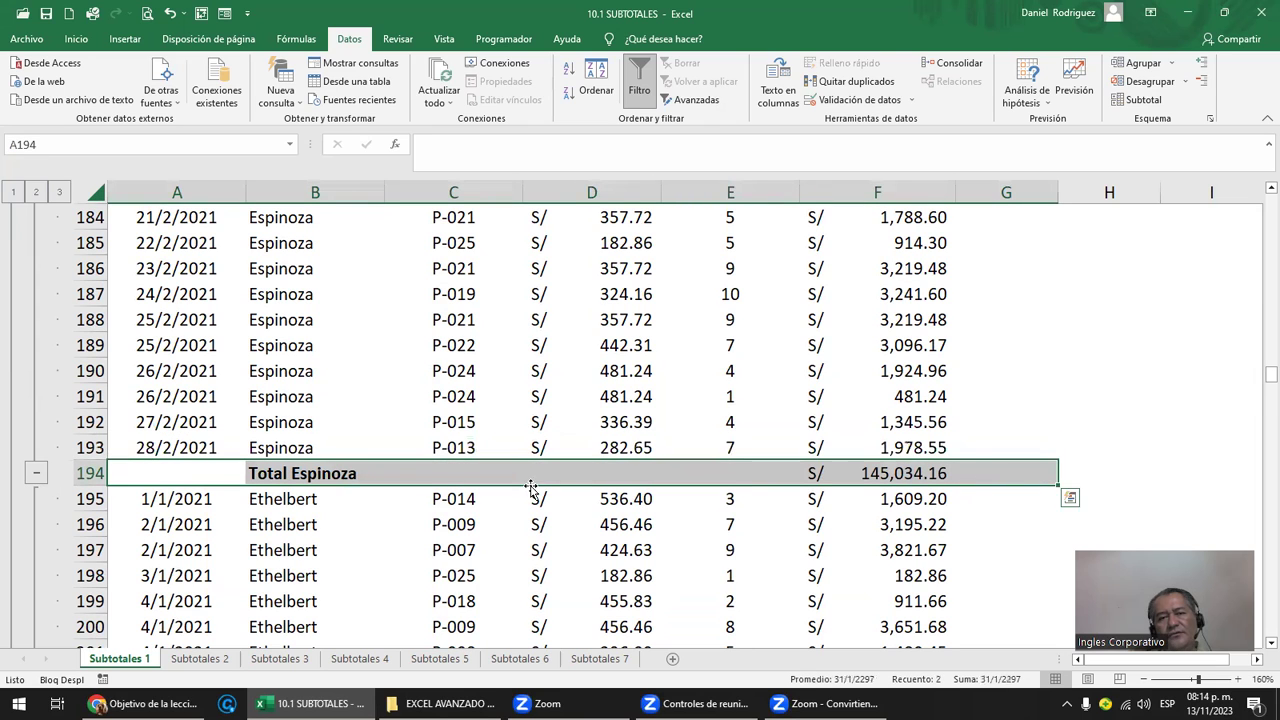
click(37, 471)
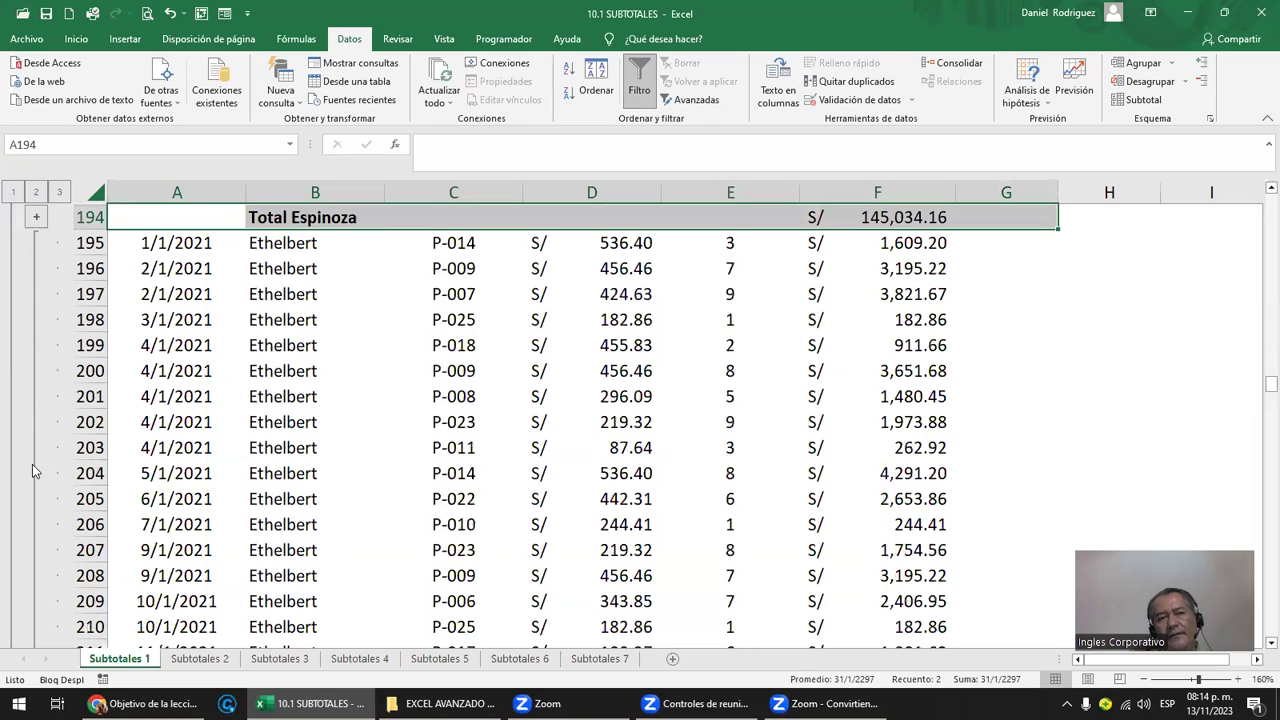
Step: Compare outline levels 2 and 3, then return to the top and inspect the Vendedor column
click(36, 192)
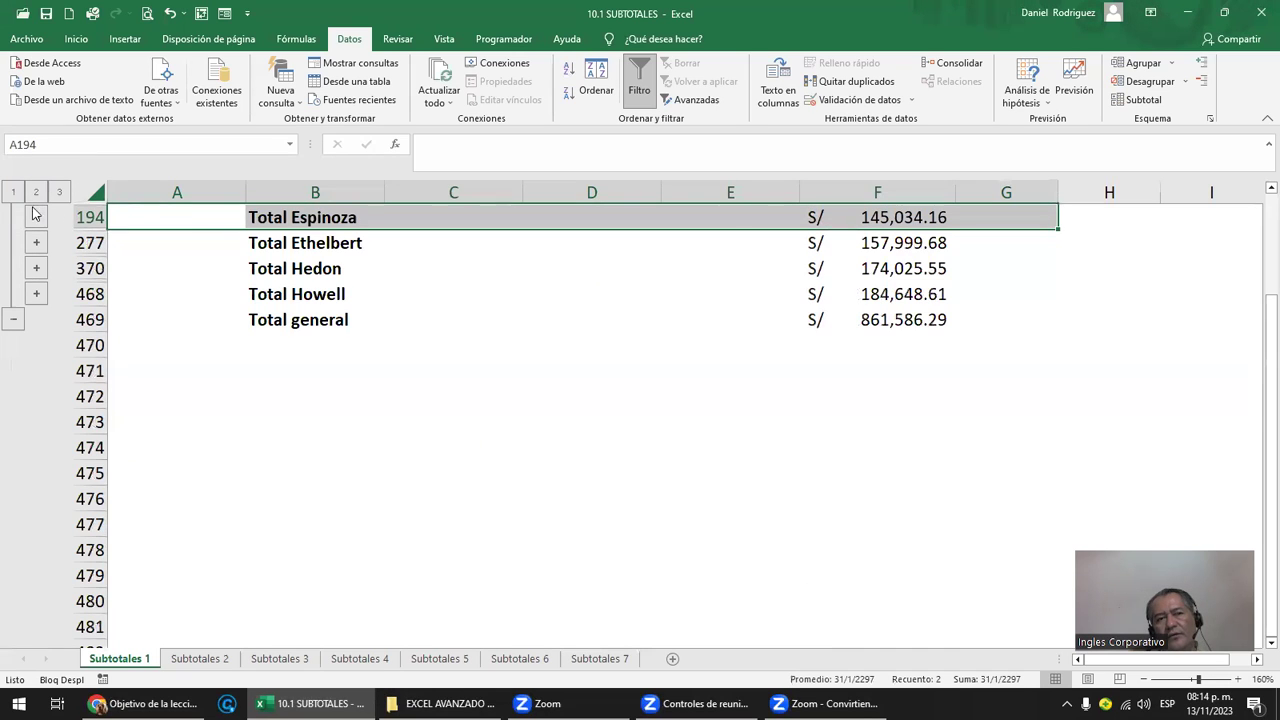
click(60, 193)
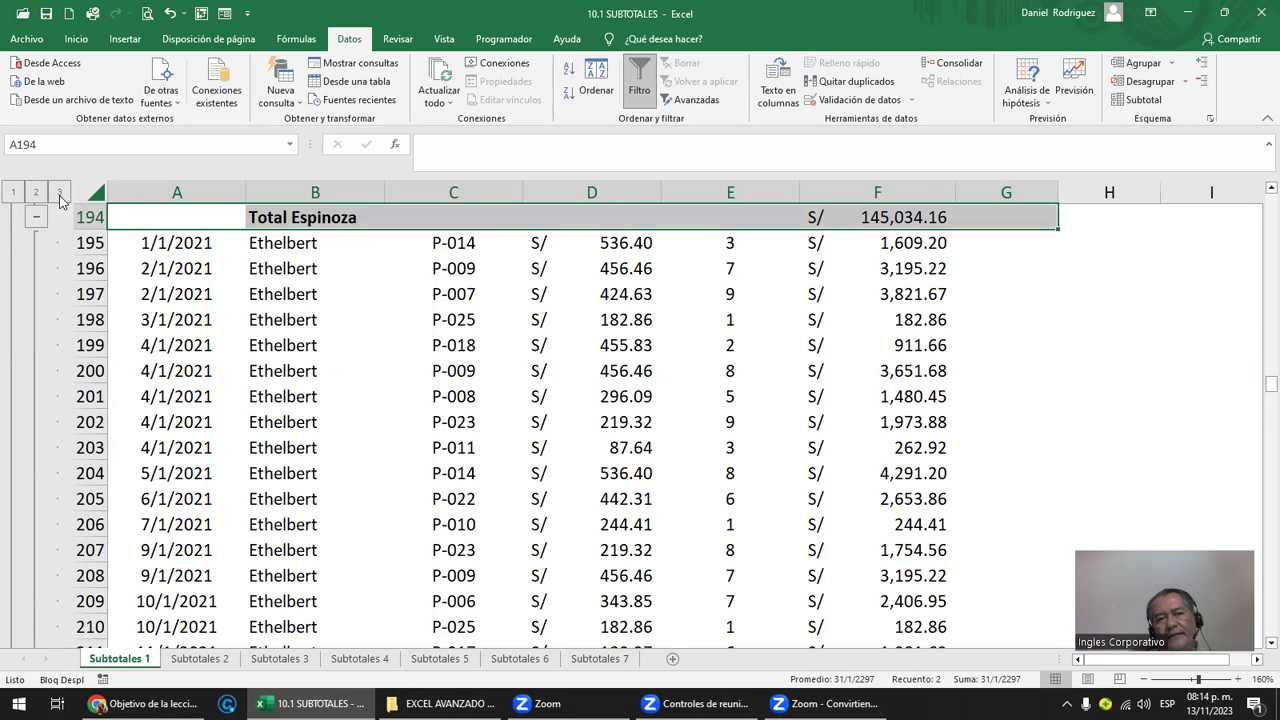
click(263, 337)
scroll(263, 337, up, 11)
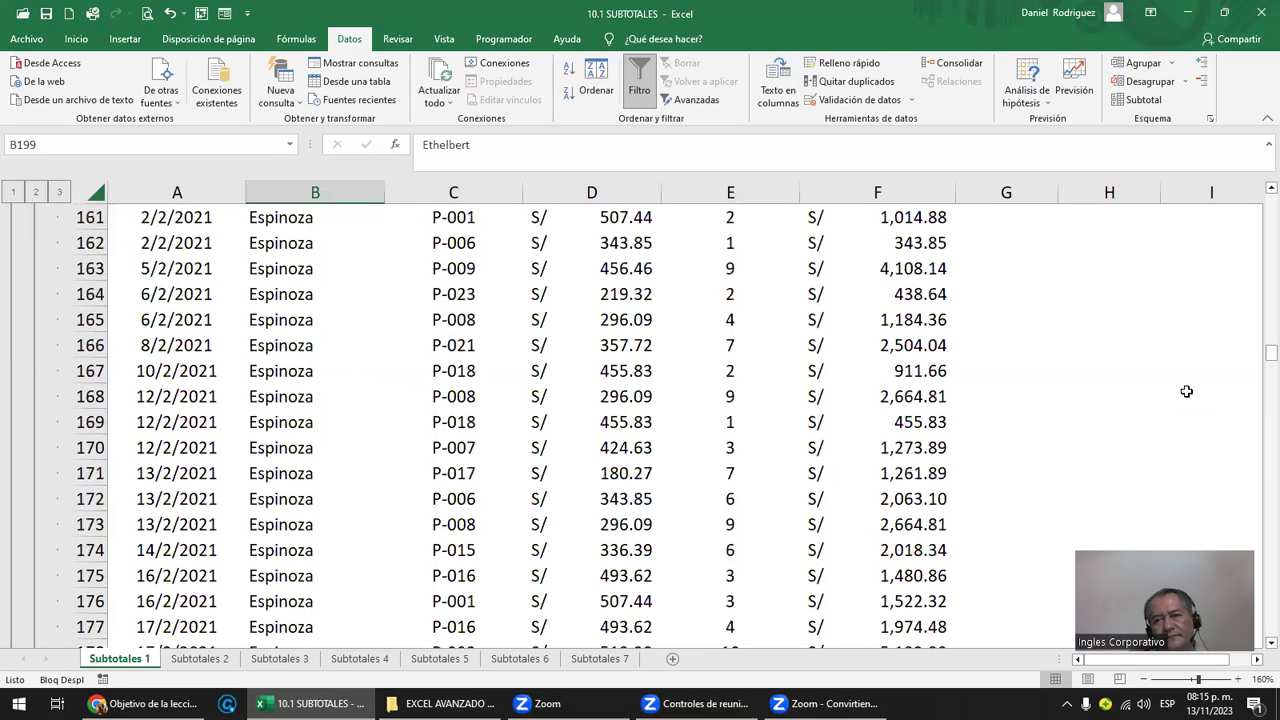
drag(1270, 350, 1270, 198)
click(301, 346)
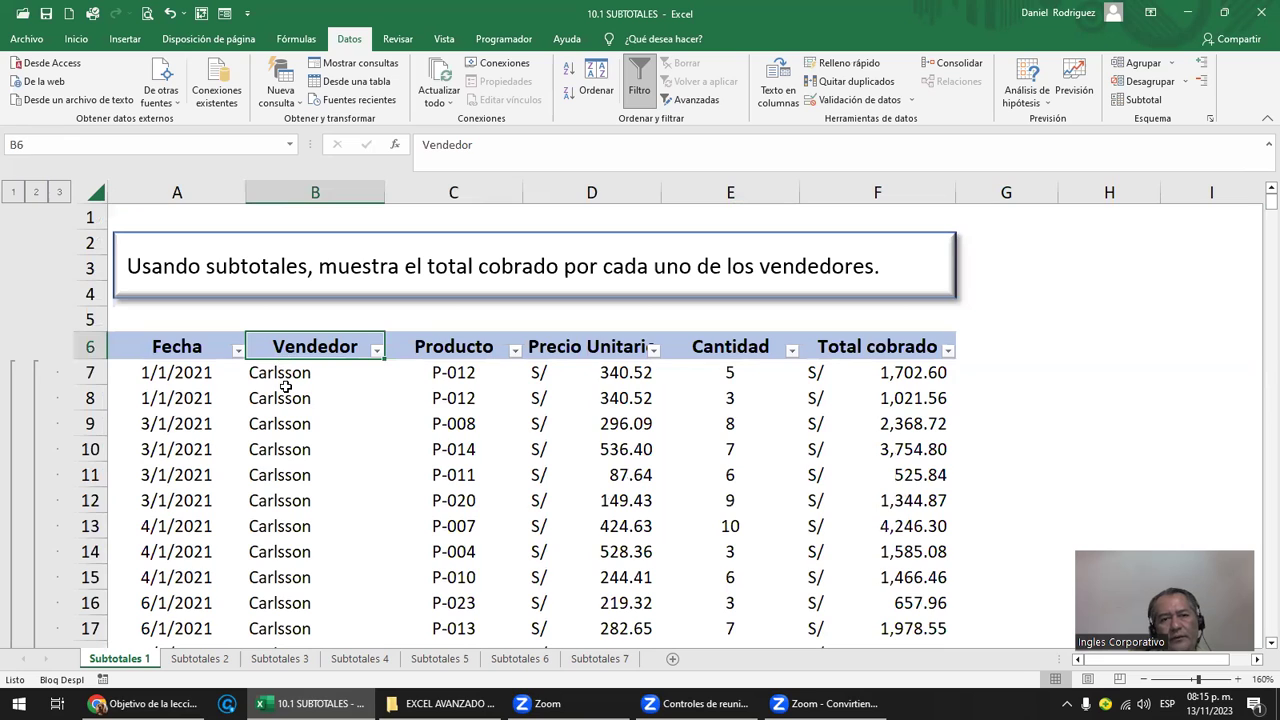
click(285, 378)
drag(285, 378, 287, 402)
click(283, 378)
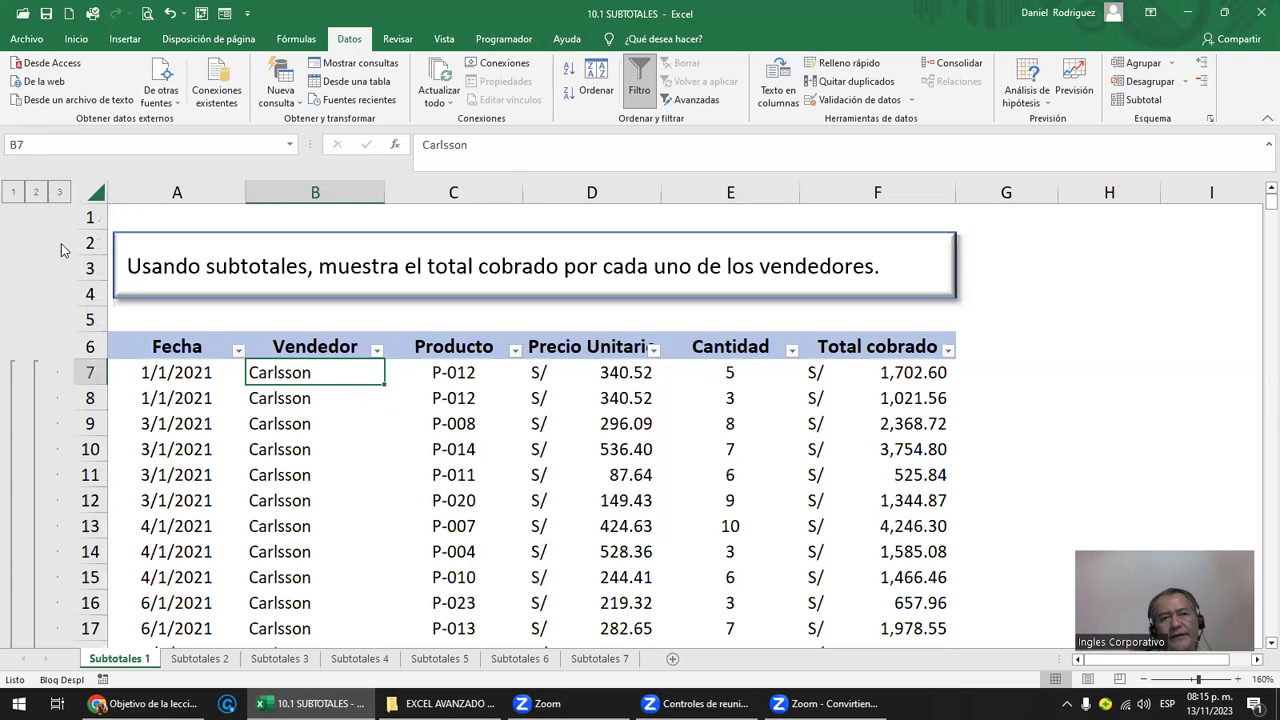
Step: Show the vendor totals, then collapse to level 1 leaving Total general S/ 861,586.29
click(42, 192)
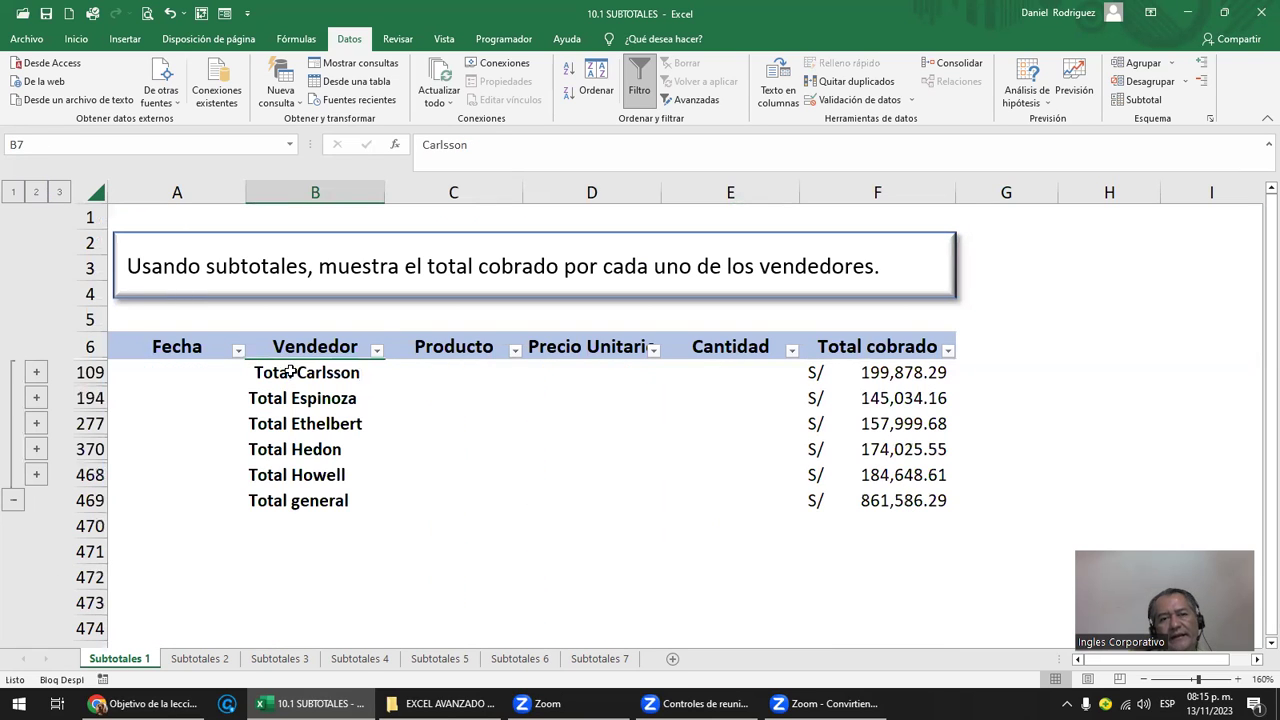
drag(290, 372, 340, 495)
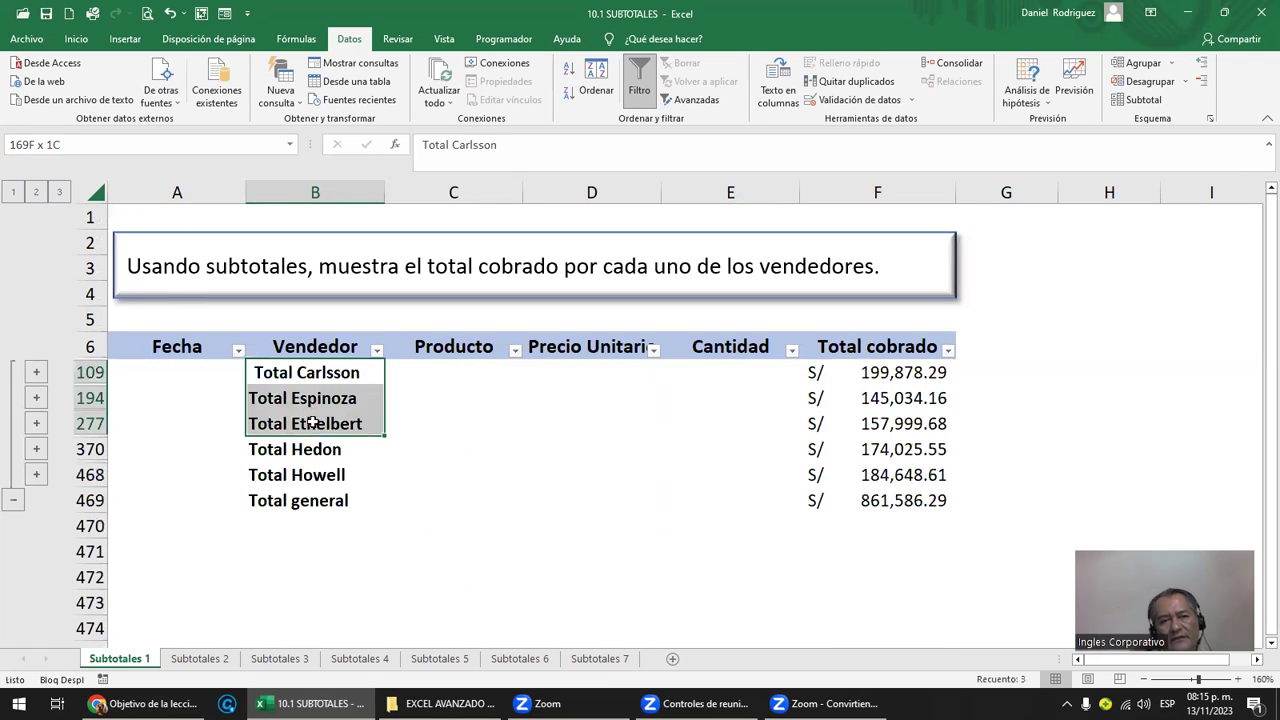
click(315, 350)
click(19, 191)
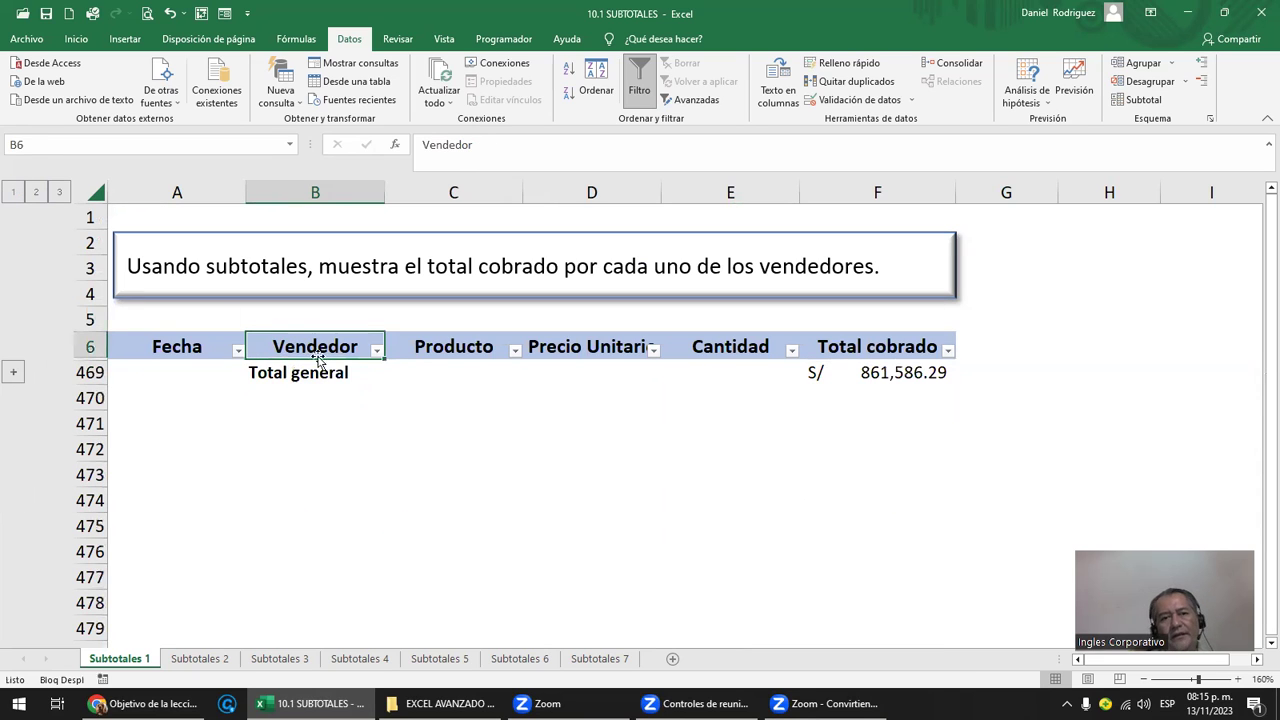
click(333, 374)
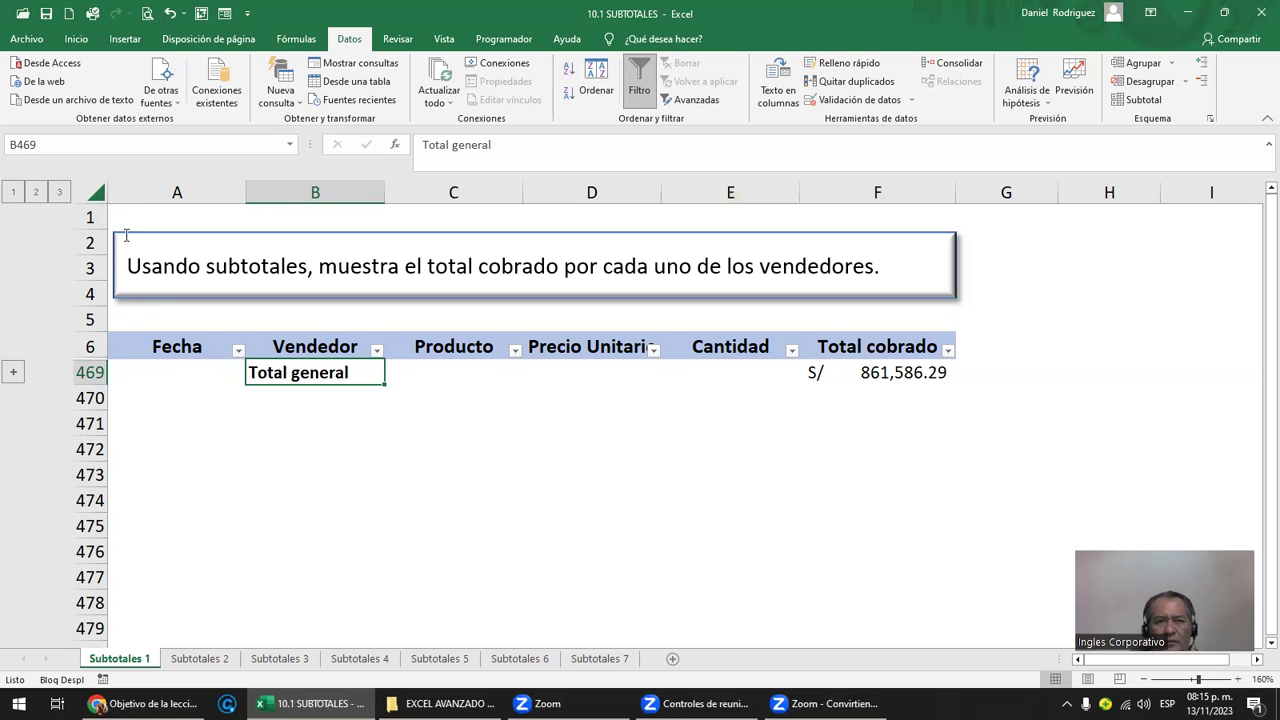
Step: Select columns A–D, then the Vendedor and Total cobrado columns together
drag(177, 190, 730, 195)
click(359, 436)
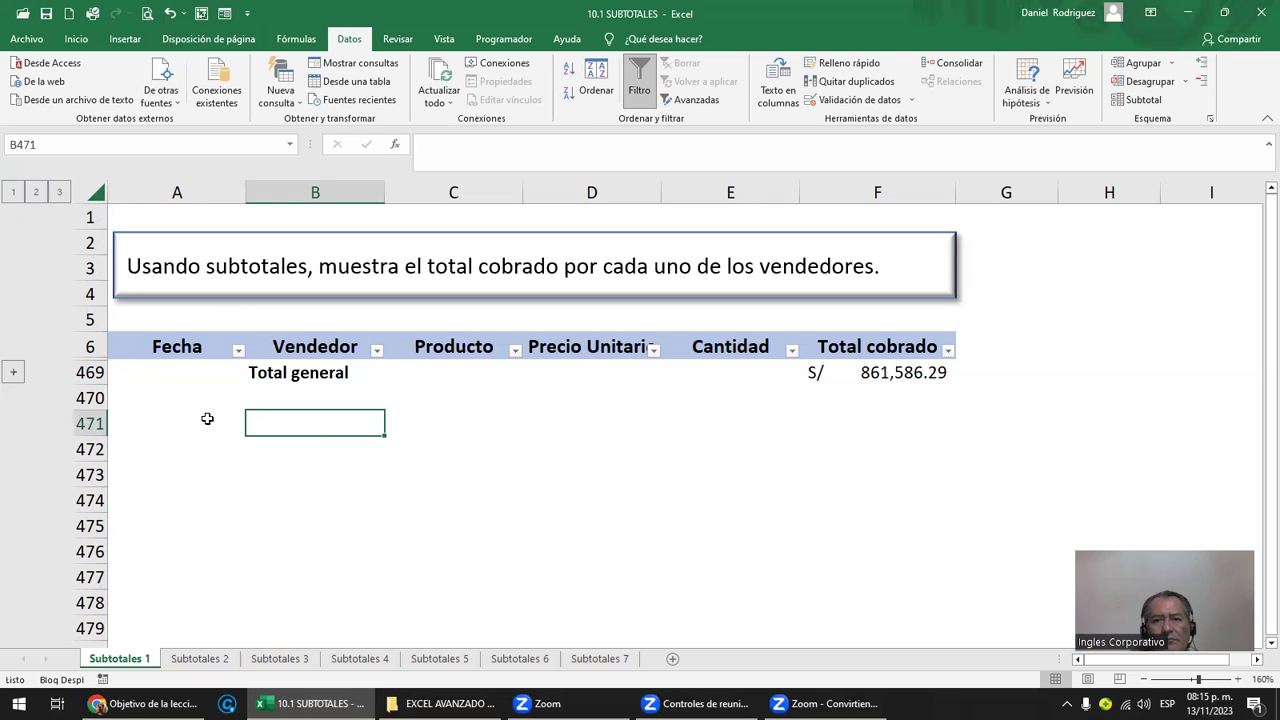
click(180, 345)
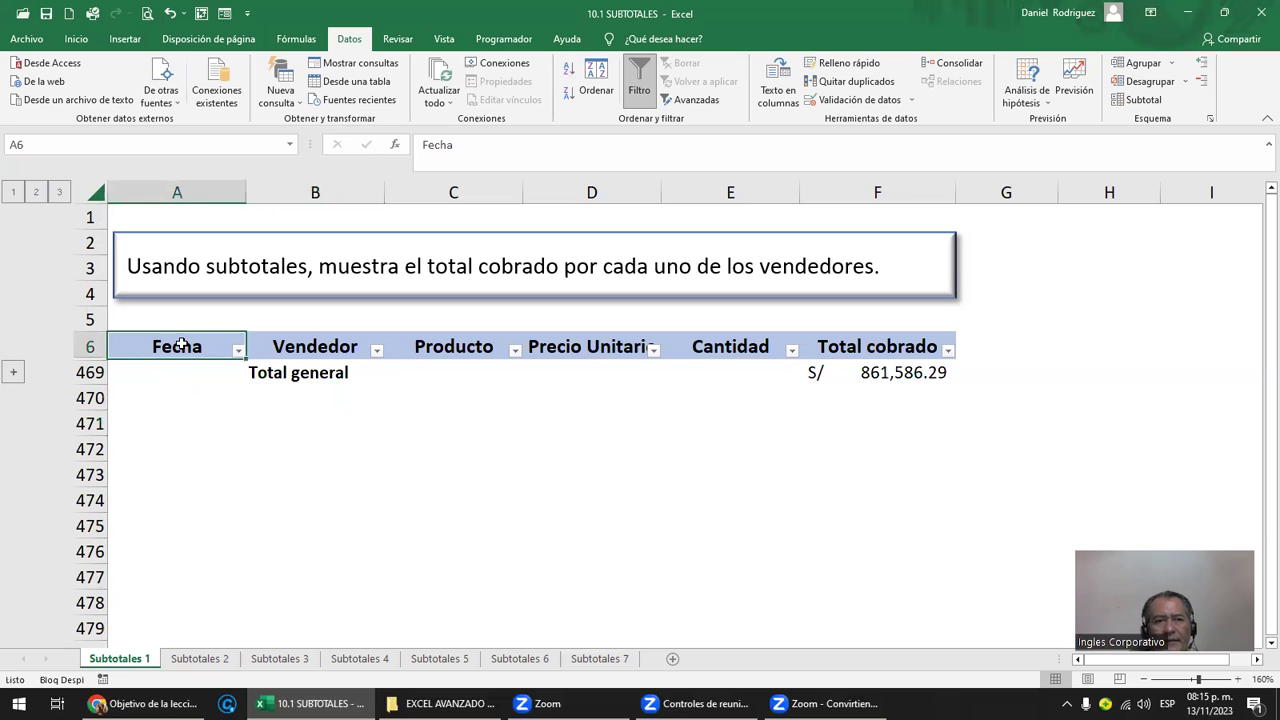
click(317, 194)
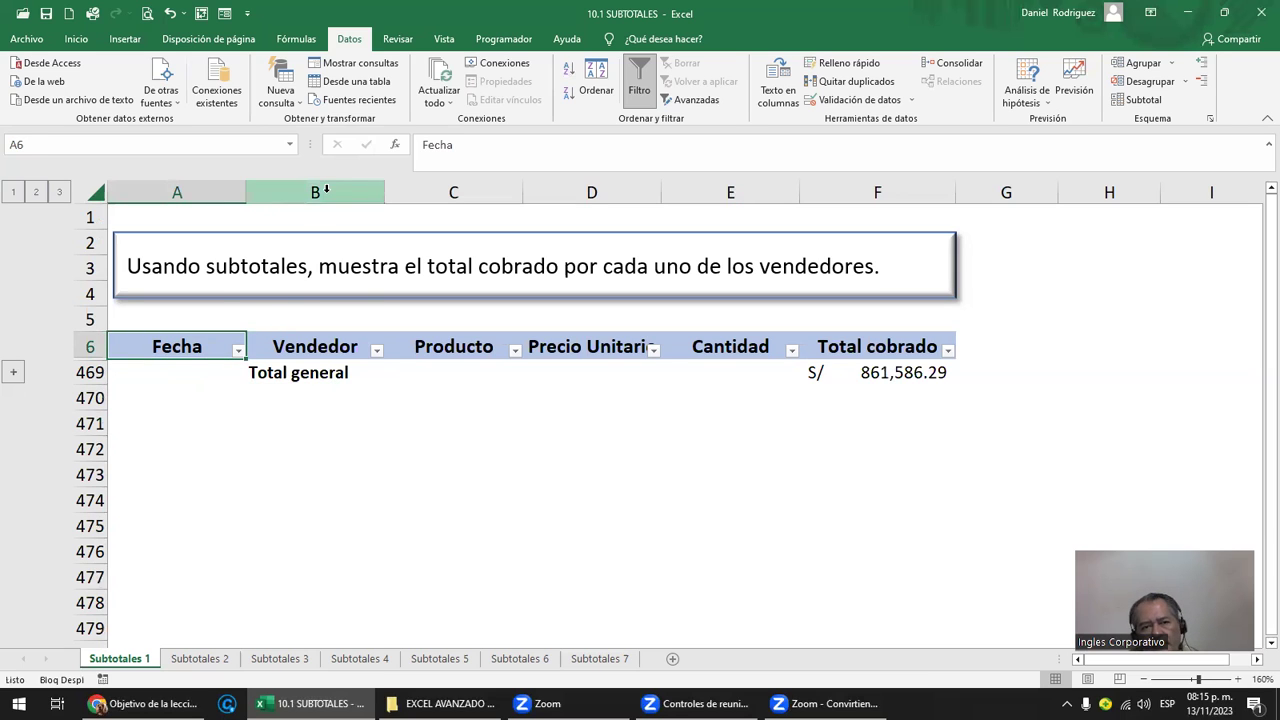
ctrl+click(911, 193)
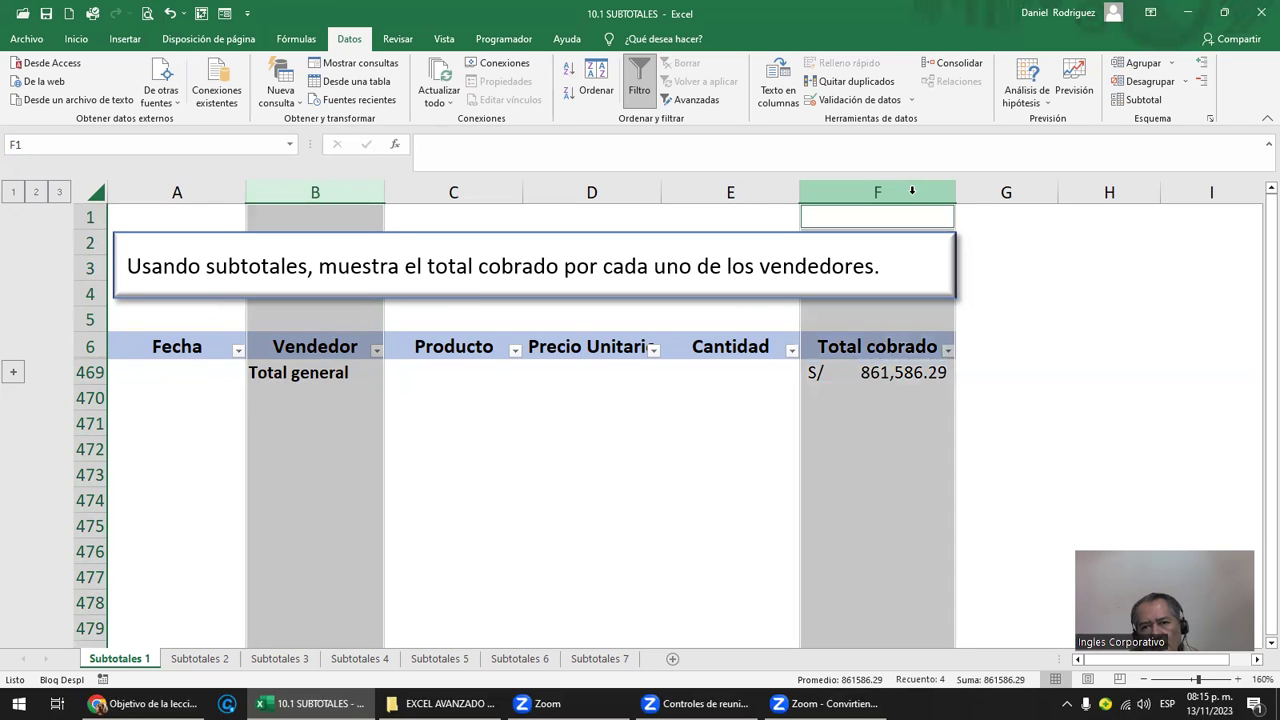
click(42, 198)
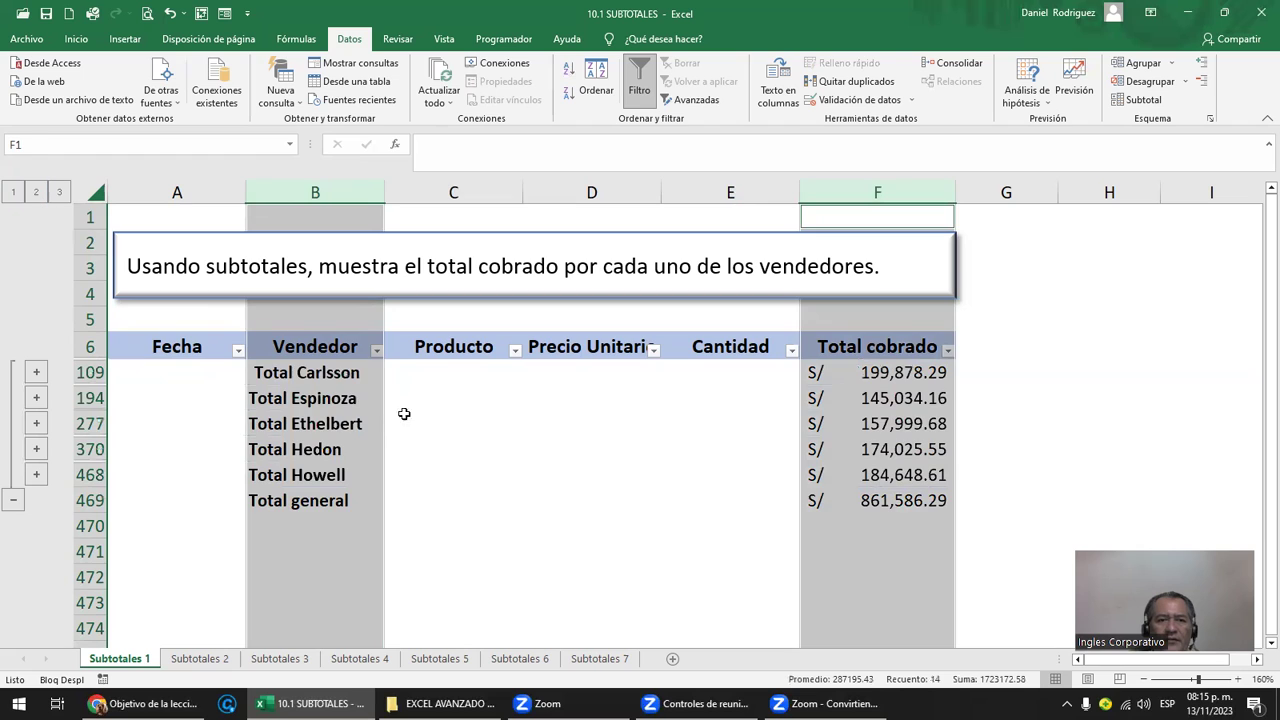
click(420, 402)
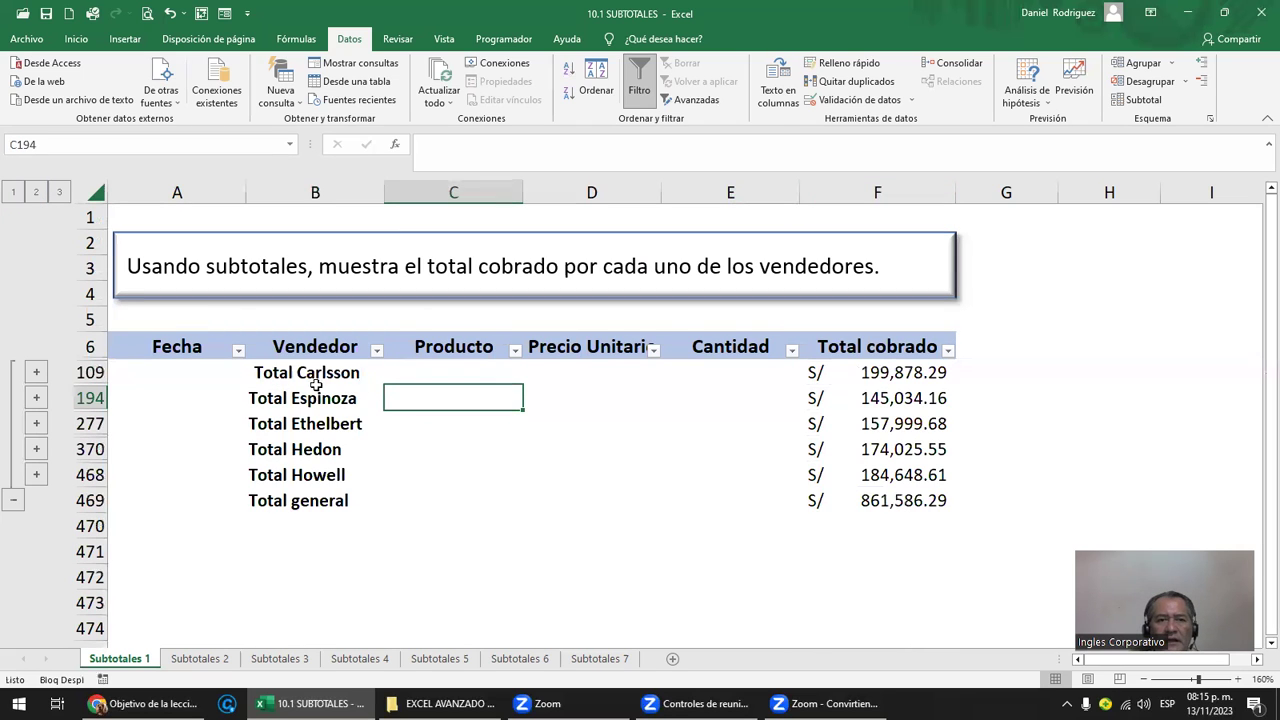
drag(280, 374, 297, 505)
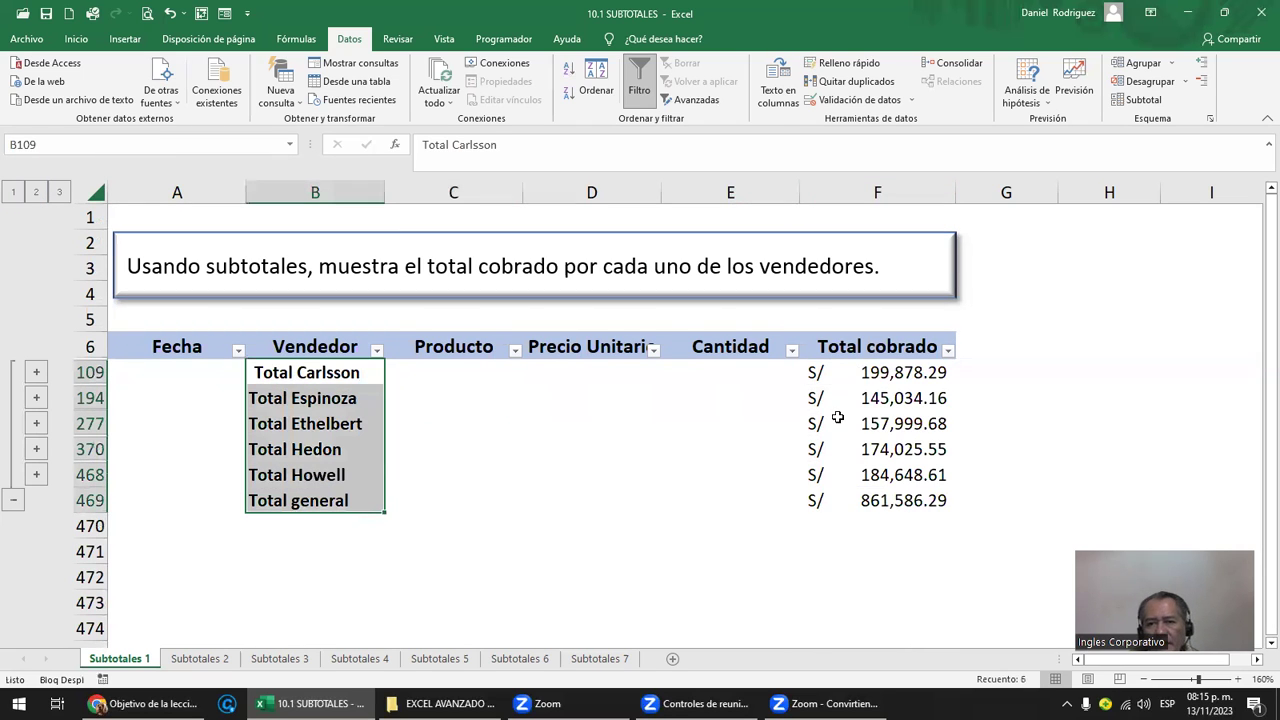
drag(915, 372, 933, 487)
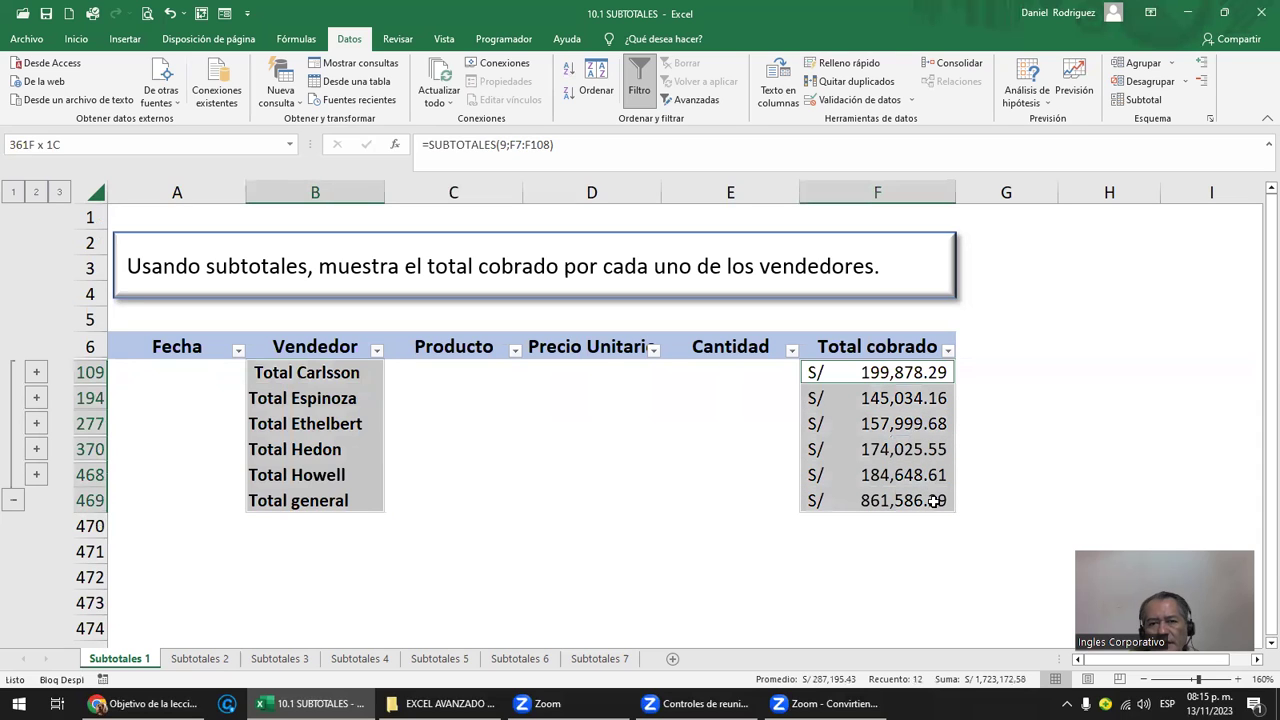
click(797, 560)
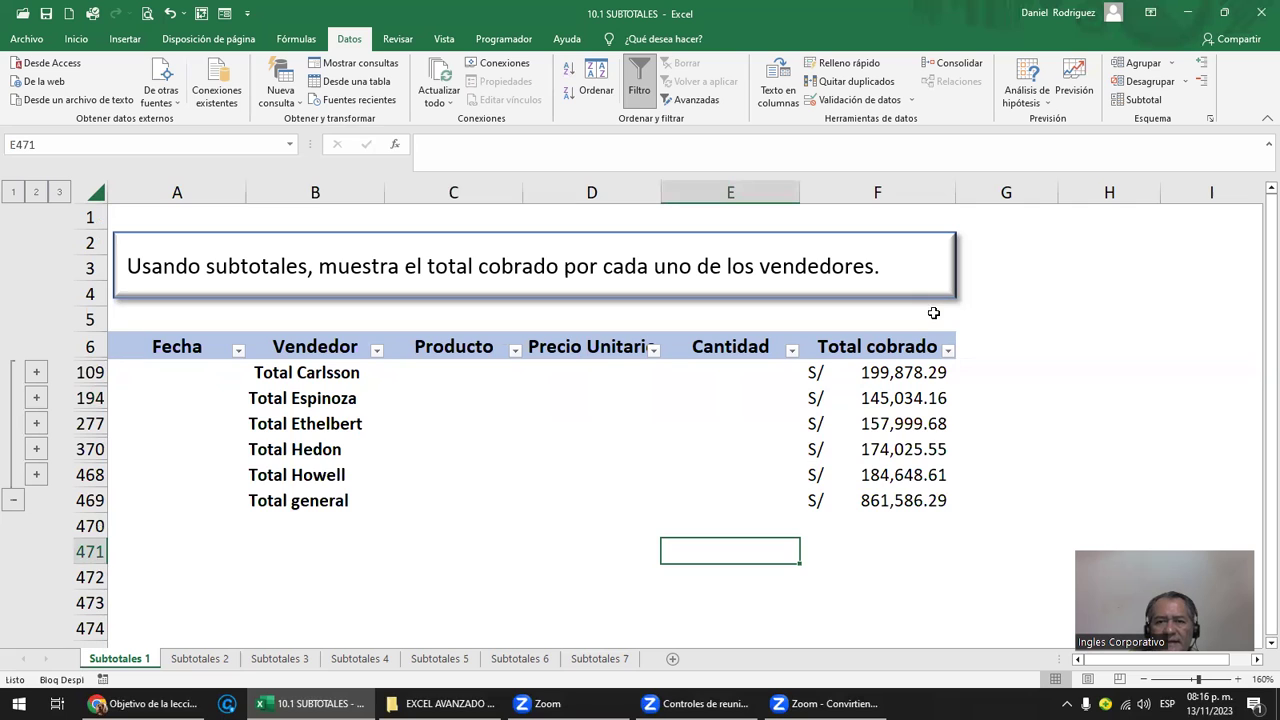
click(885, 346)
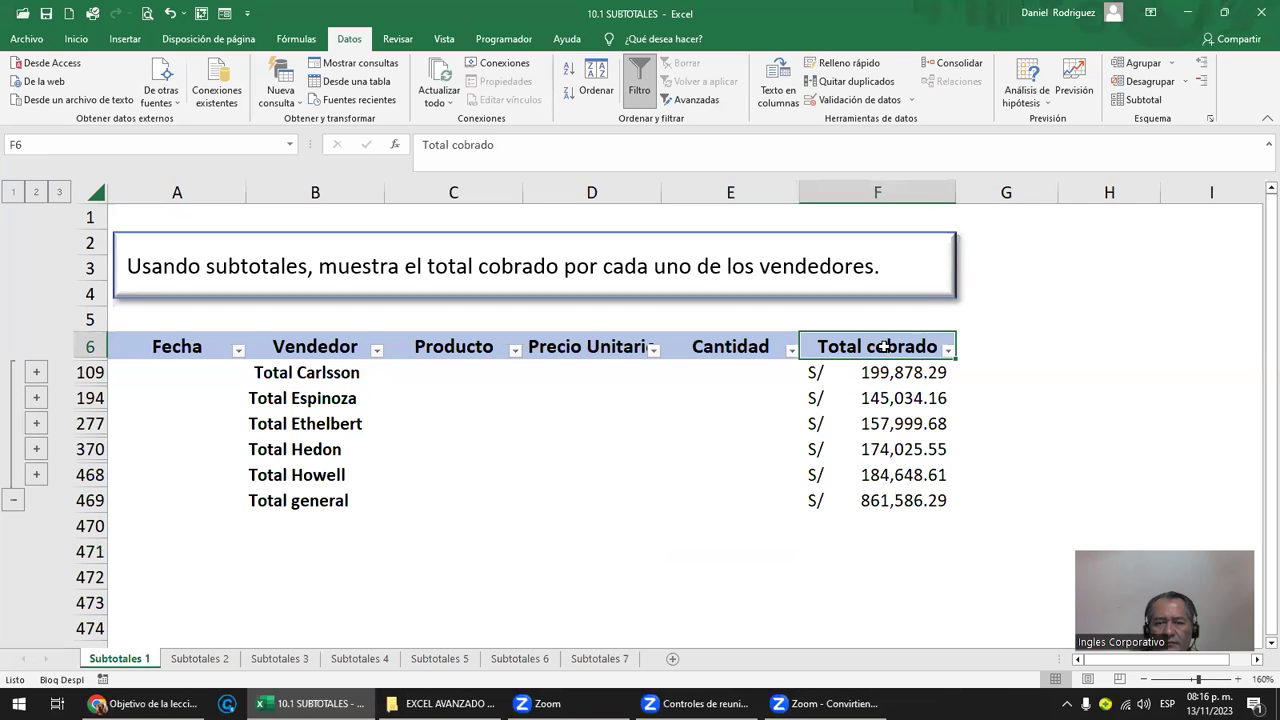
Step: Sort vendor totals by Total cobrado, checking the SUBTOTALES formulas, then go to Subtotales 2
click(569, 72)
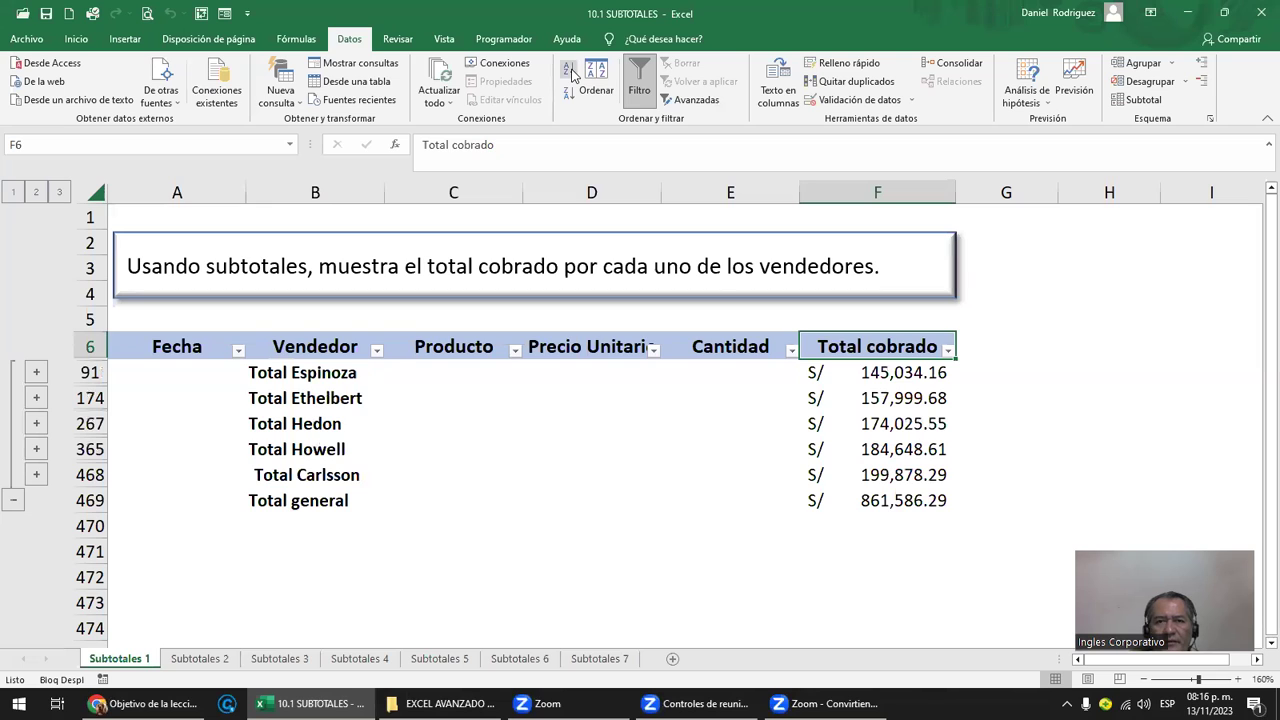
click(574, 96)
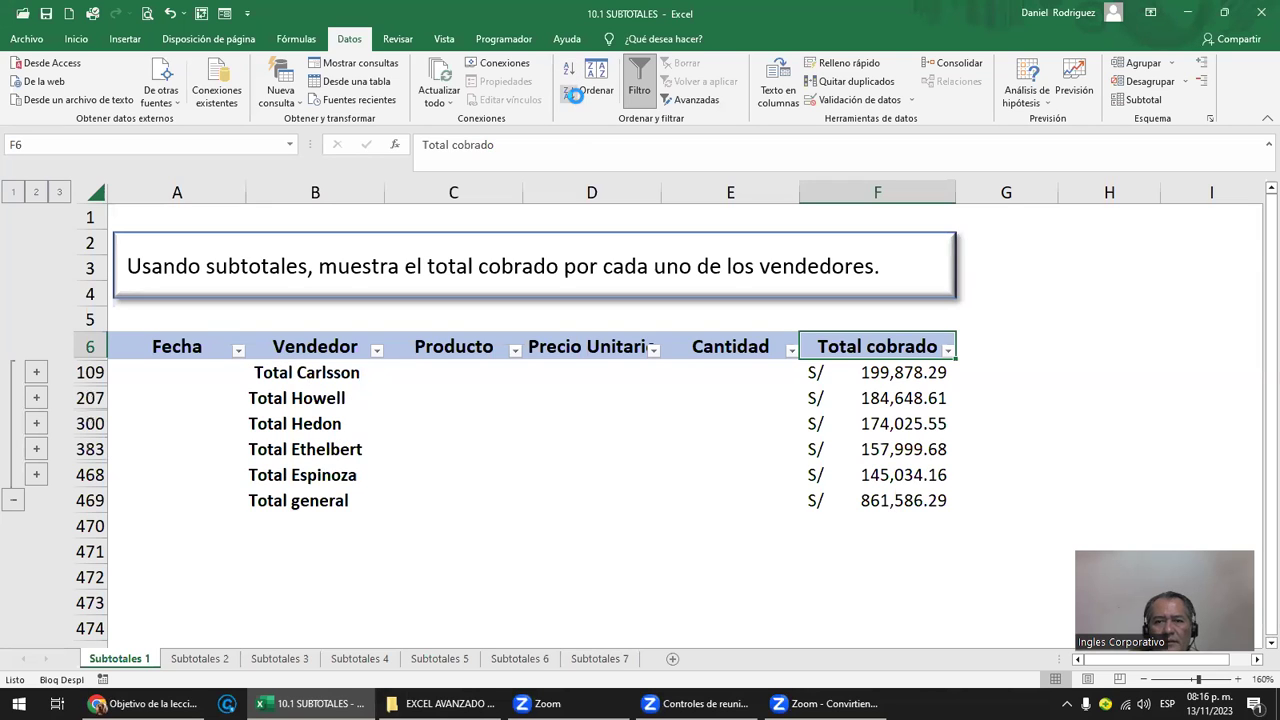
mouse_move(913, 373)
mouse_down()
mouse_move(922, 475)
mouse_move(48, 473)
mouse_up()
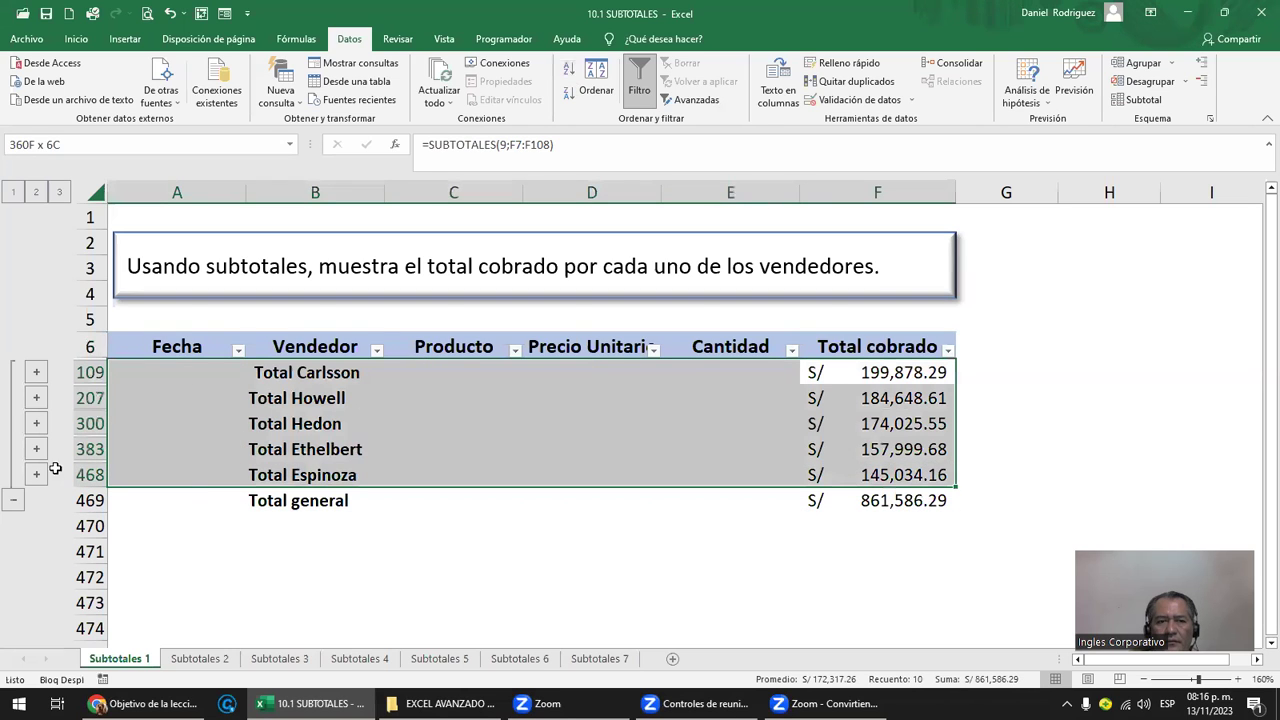
click(880, 502)
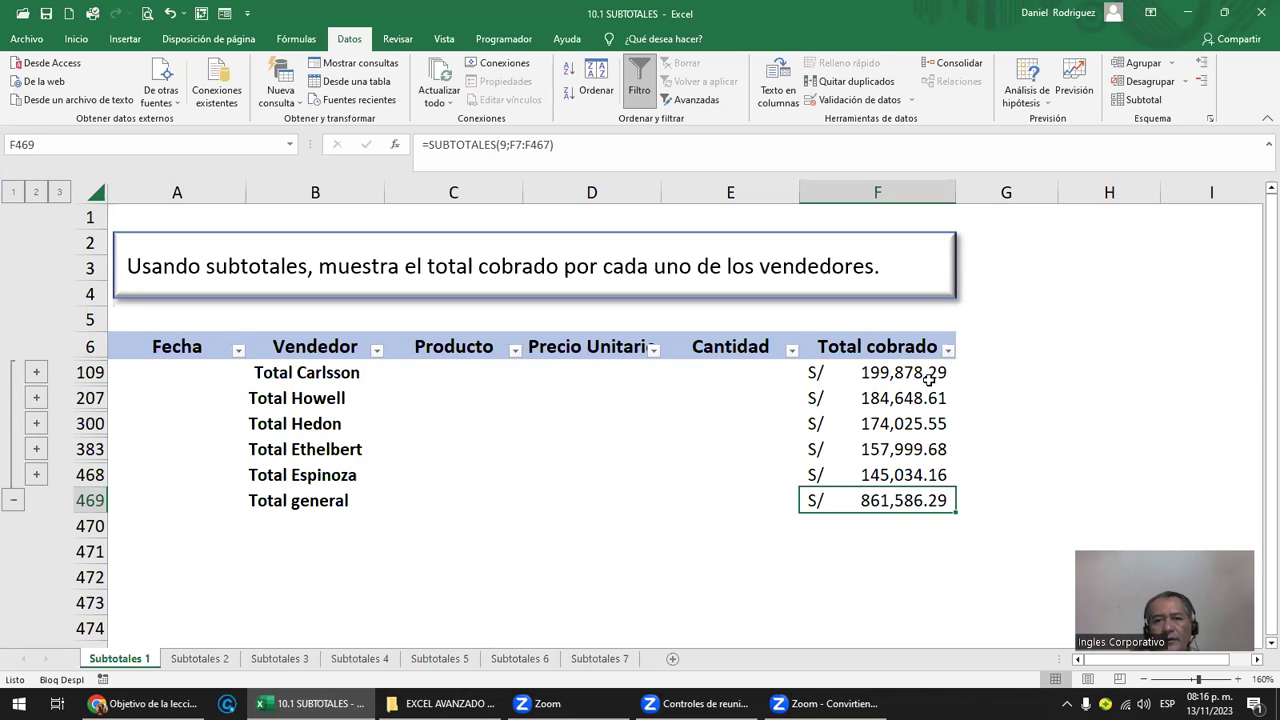
click(882, 370)
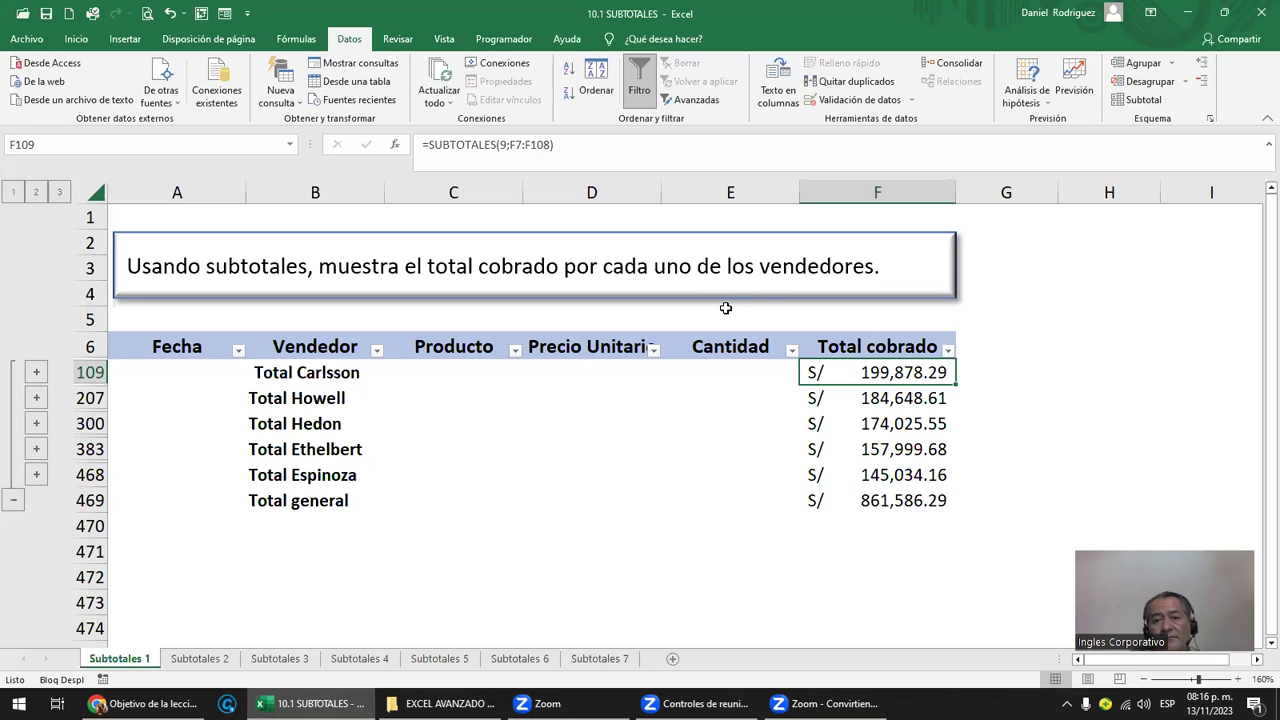
click(567, 70)
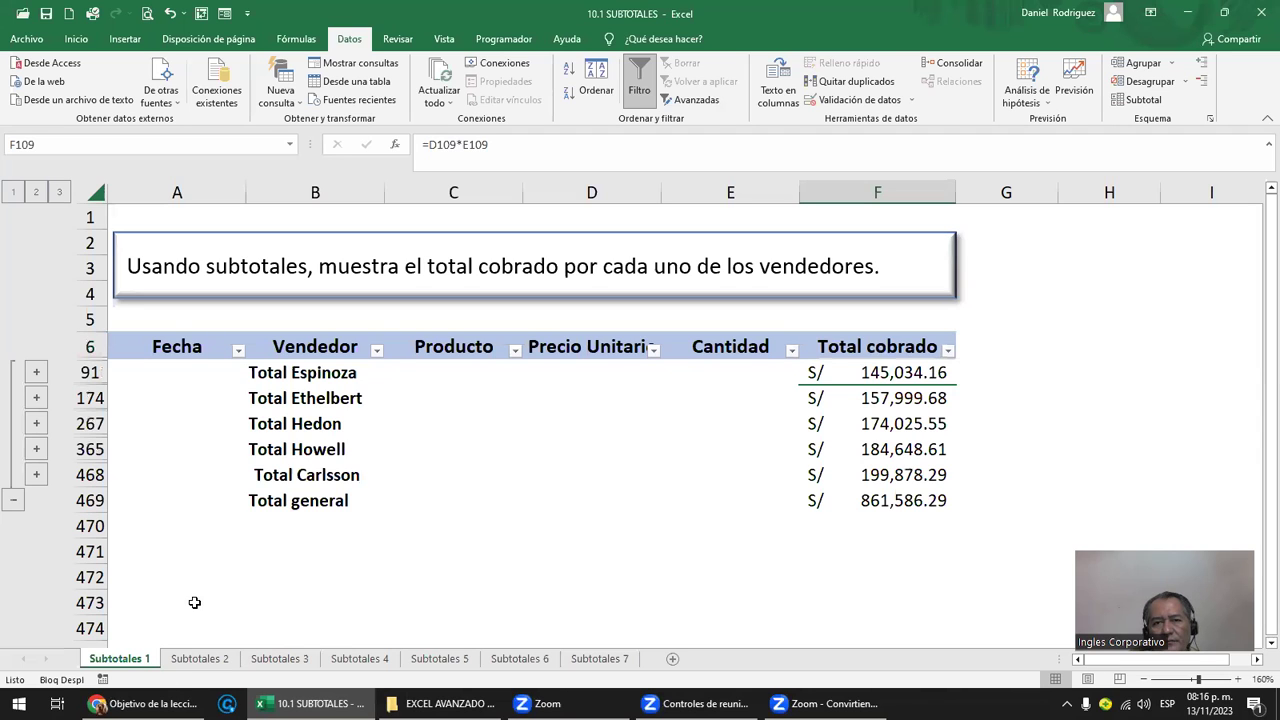
click(198, 660)
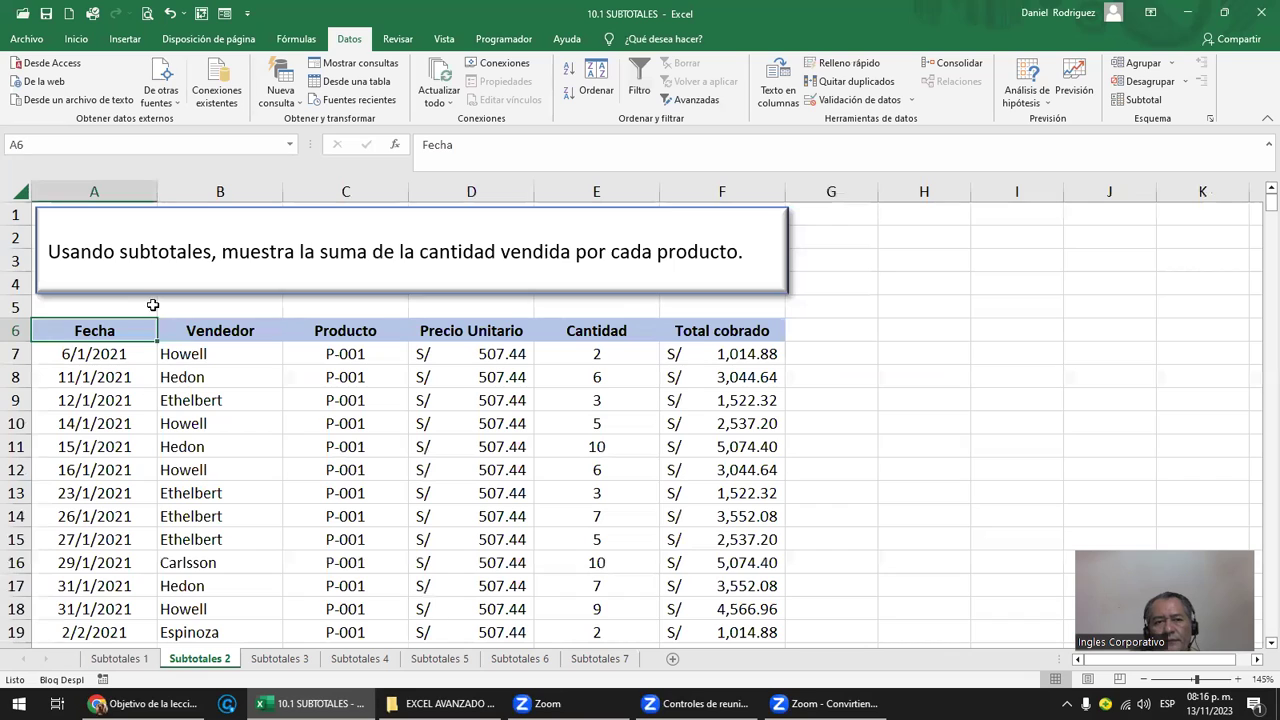
Step: Colour 'suma de la cantidad vendida' and 'producto' red in the instruction text box
click(91, 252)
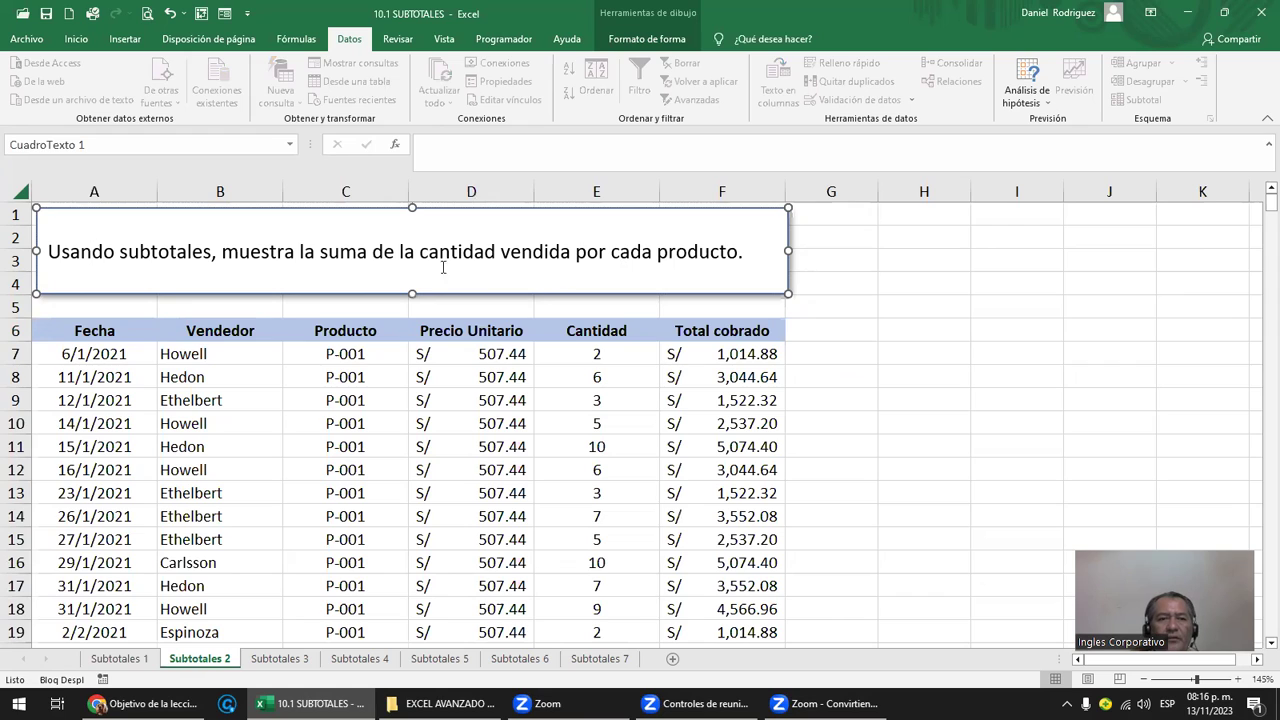
drag(320, 253, 577, 244)
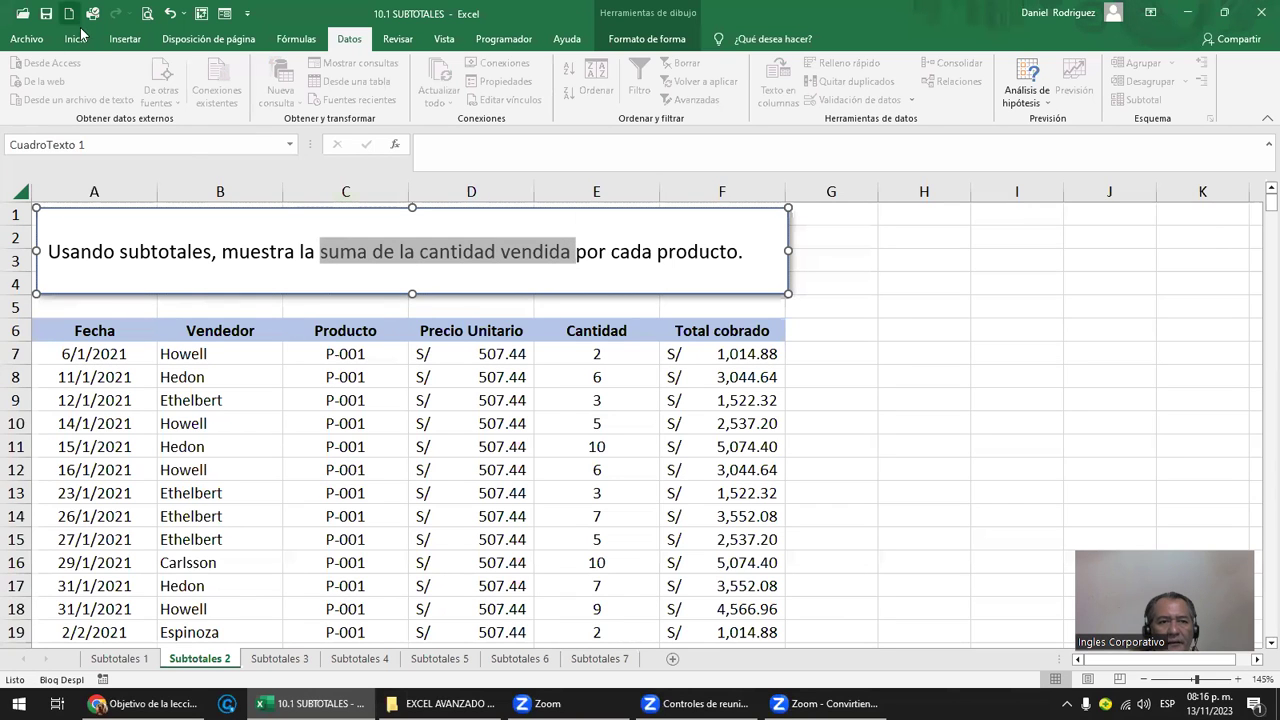
click(76, 38)
click(292, 97)
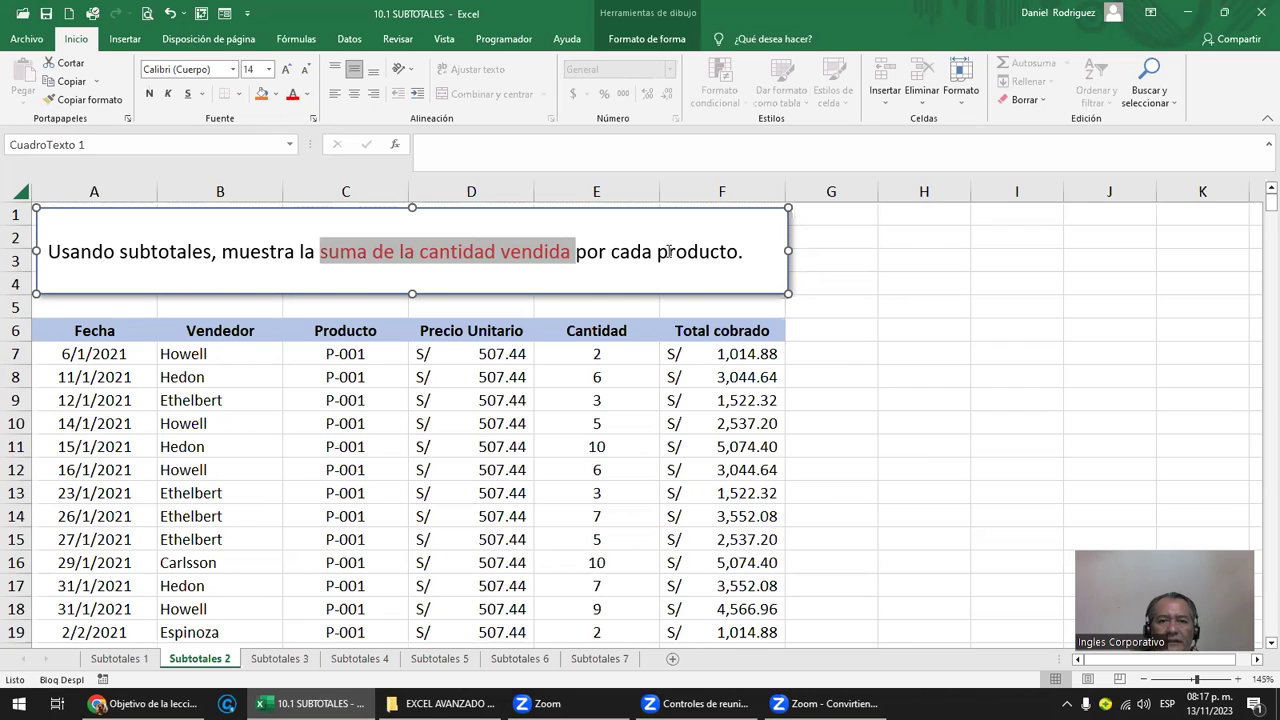
drag(657, 253, 745, 254)
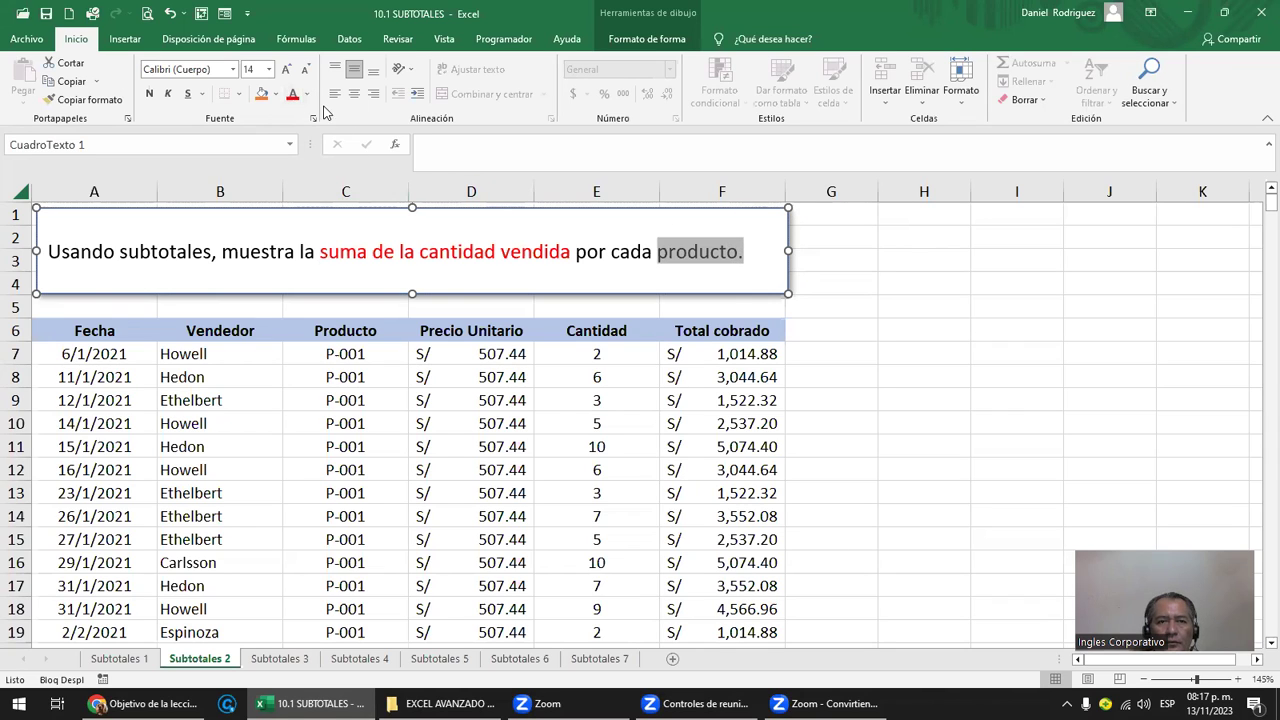
click(293, 96)
Step: Inspect the Producto and Cantidad columns and the Total cobrado formula in F8
click(905, 370)
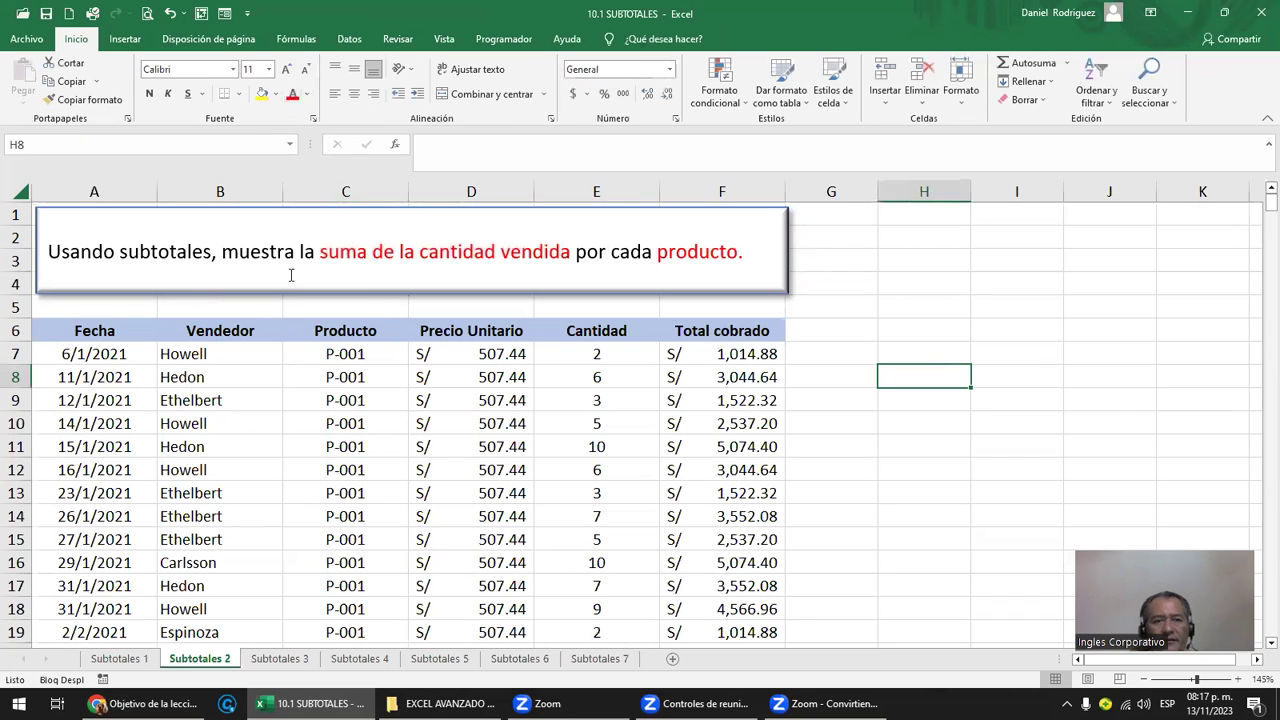
click(357, 192)
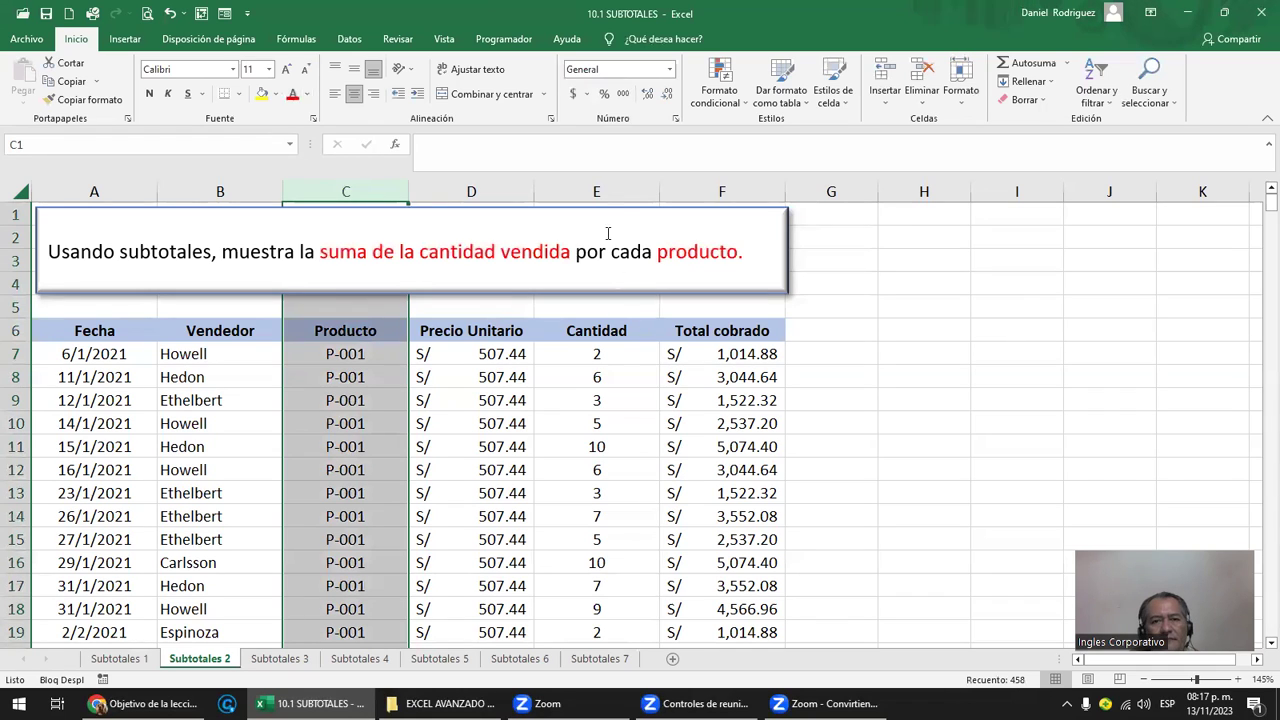
ctrl+click(609, 192)
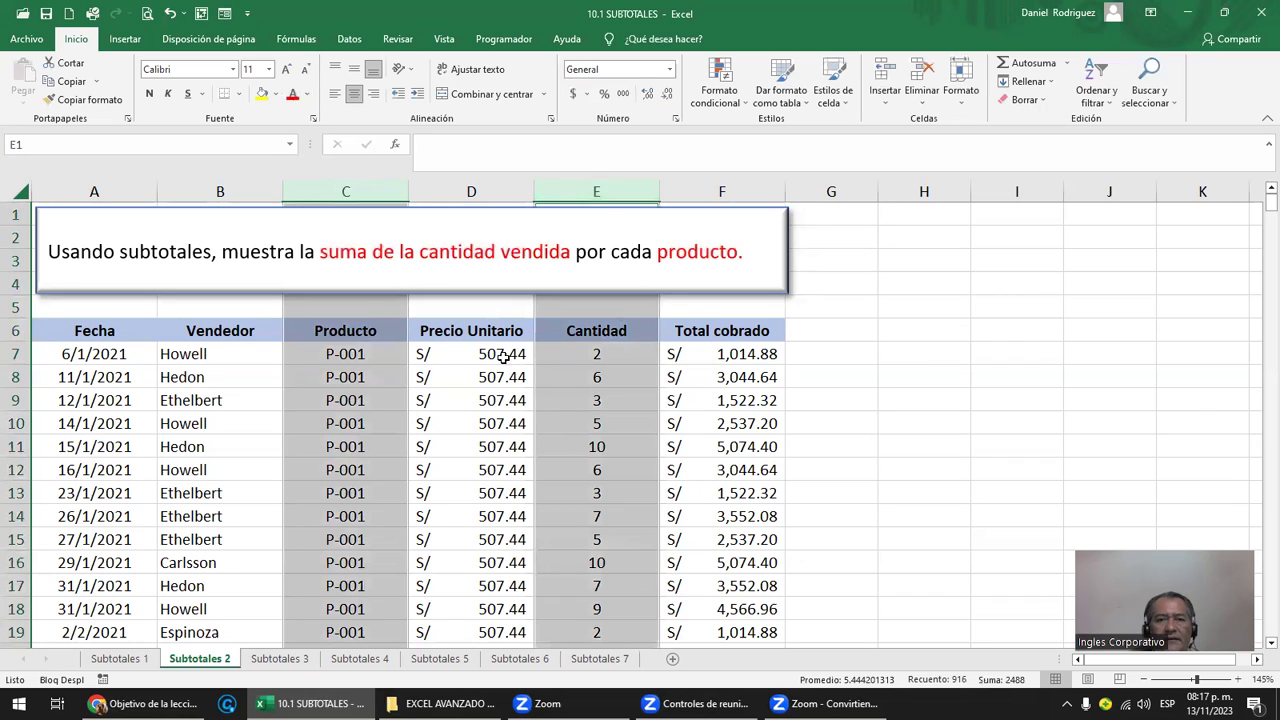
click(845, 381)
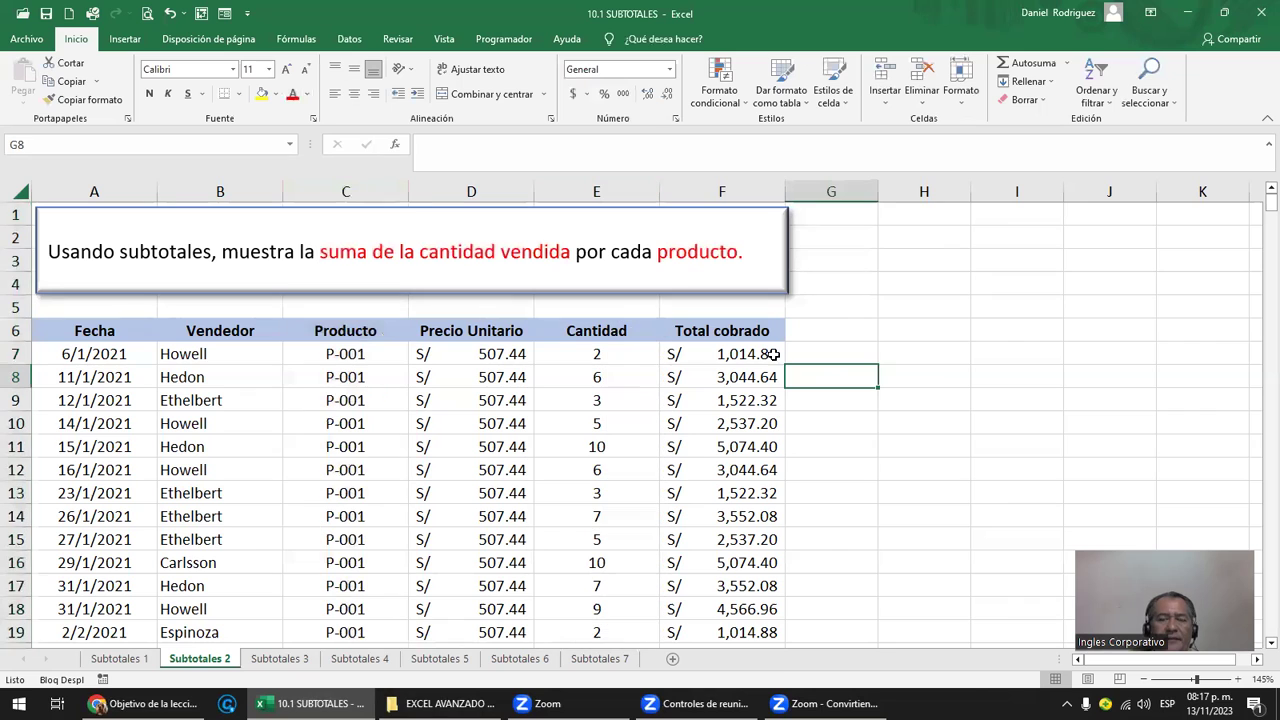
click(690, 370)
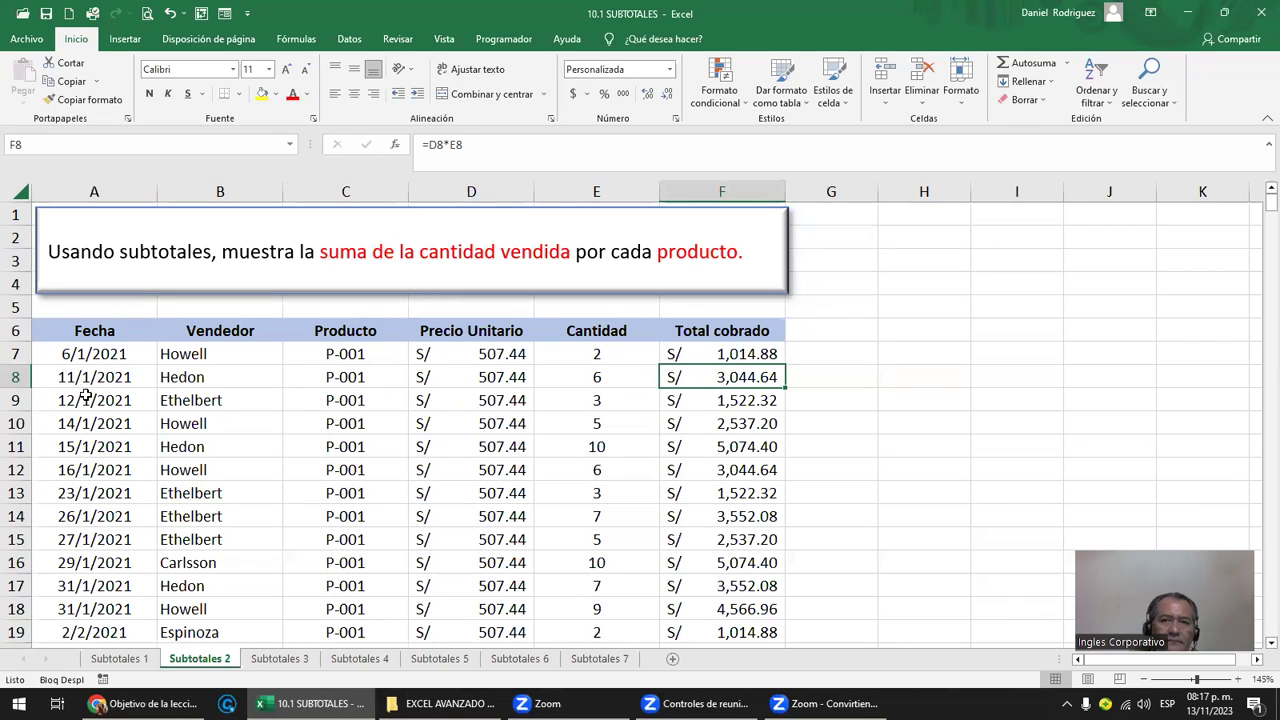
click(350, 40)
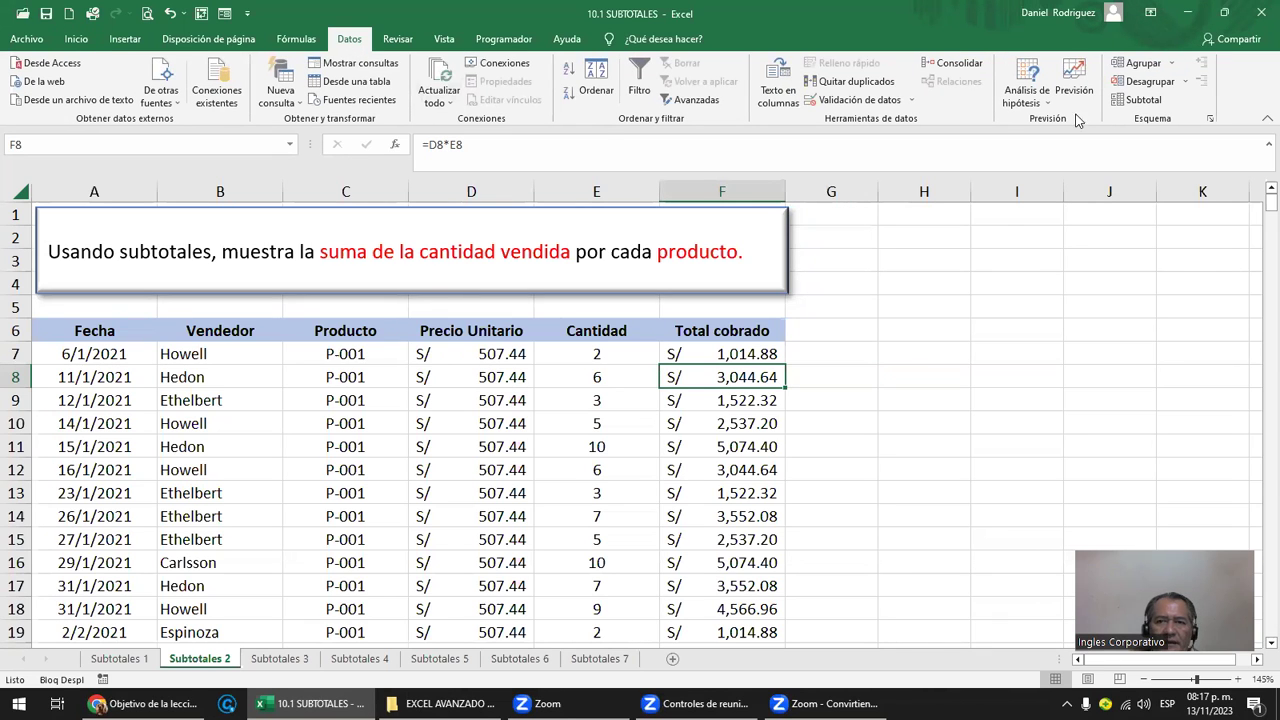
Step: In the Subtotal dialog, group by Producto using Suma on Cantidad, with Total cobrado unchecked
click(1136, 102)
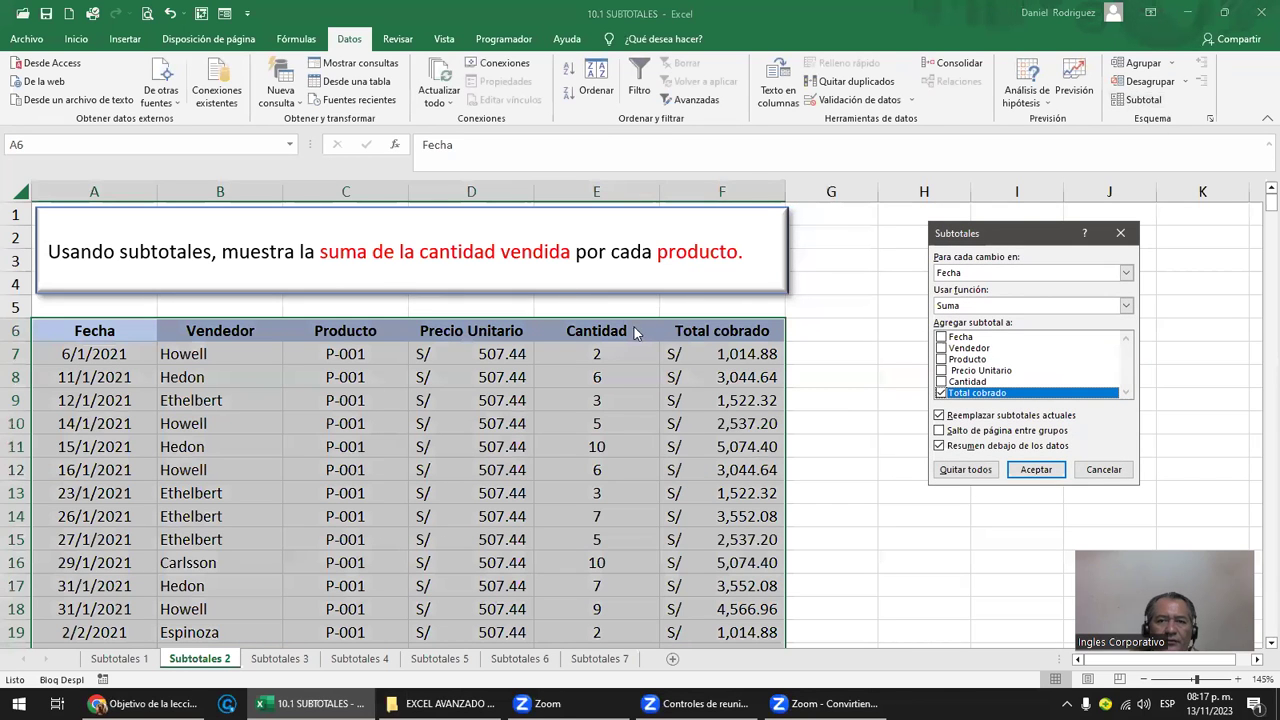
drag(1010, 240, 935, 234)
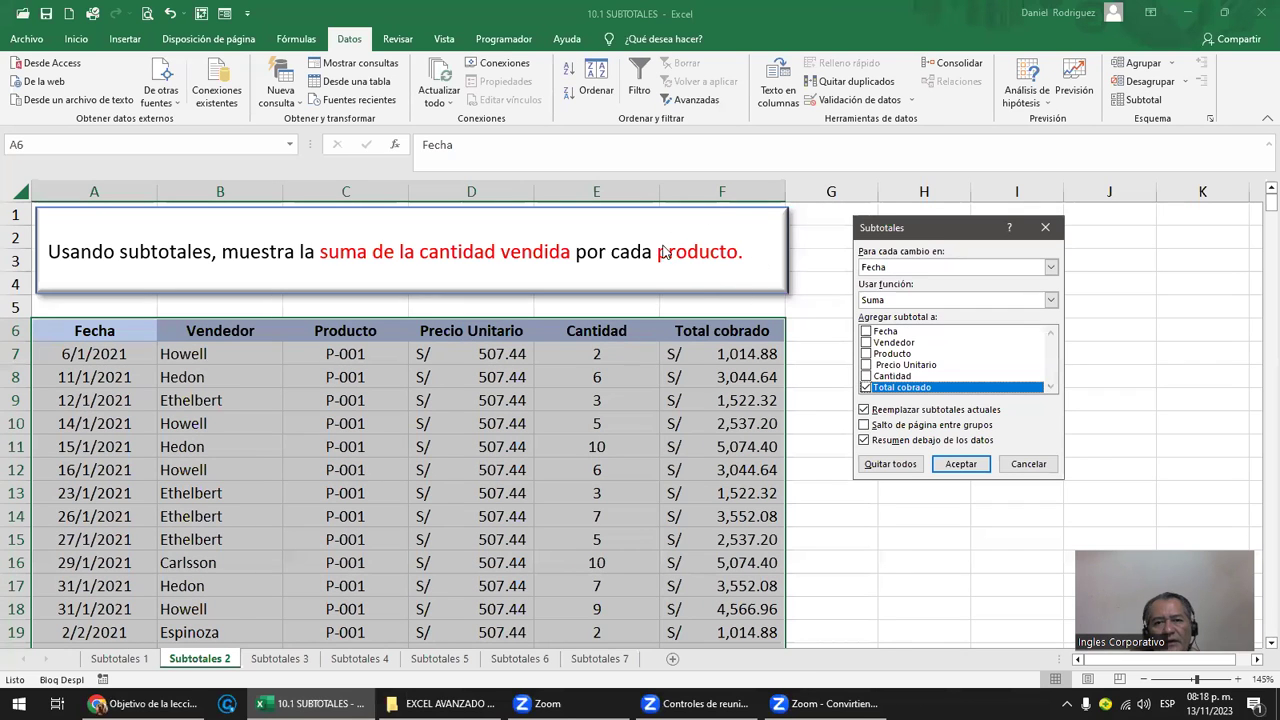
click(894, 268)
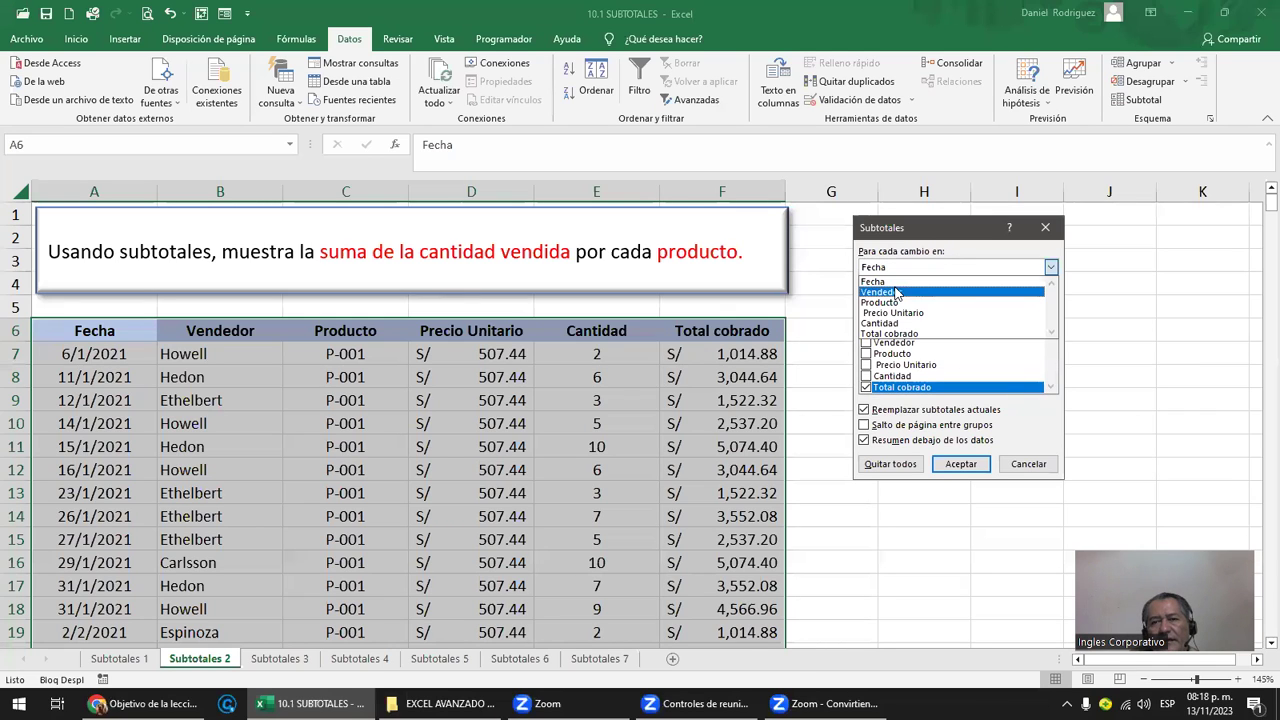
click(898, 302)
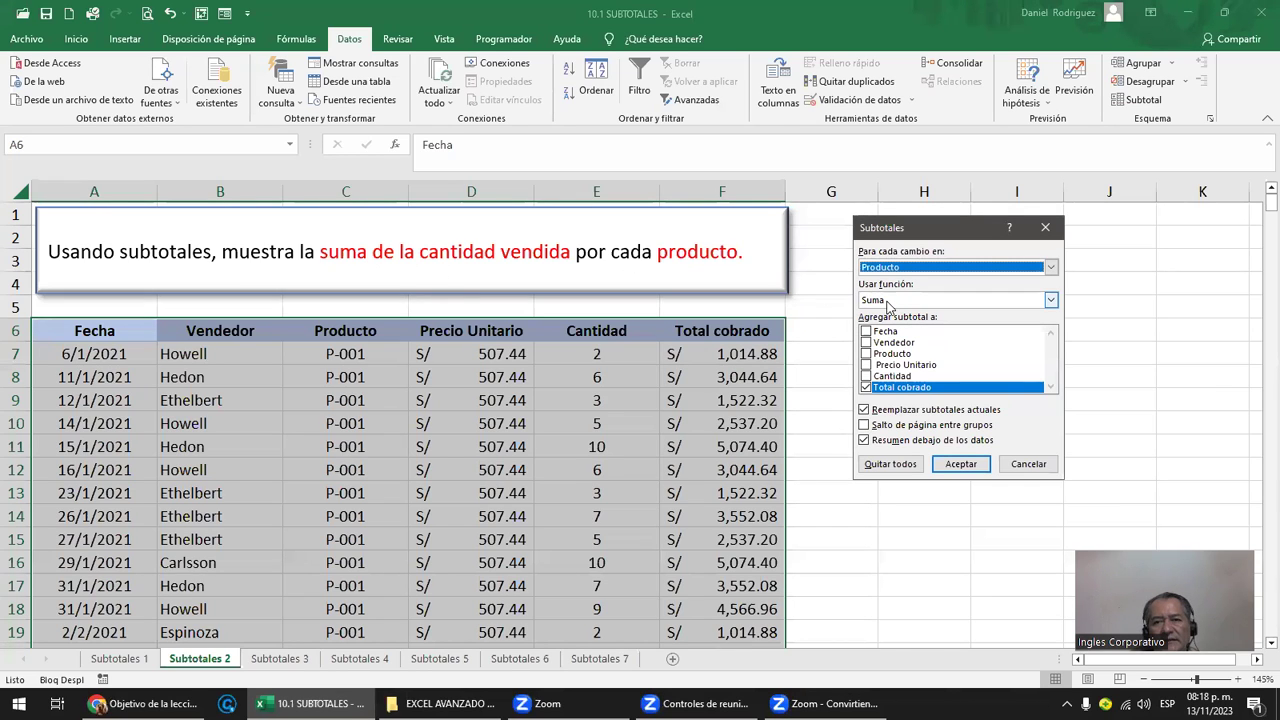
click(893, 302)
click(890, 311)
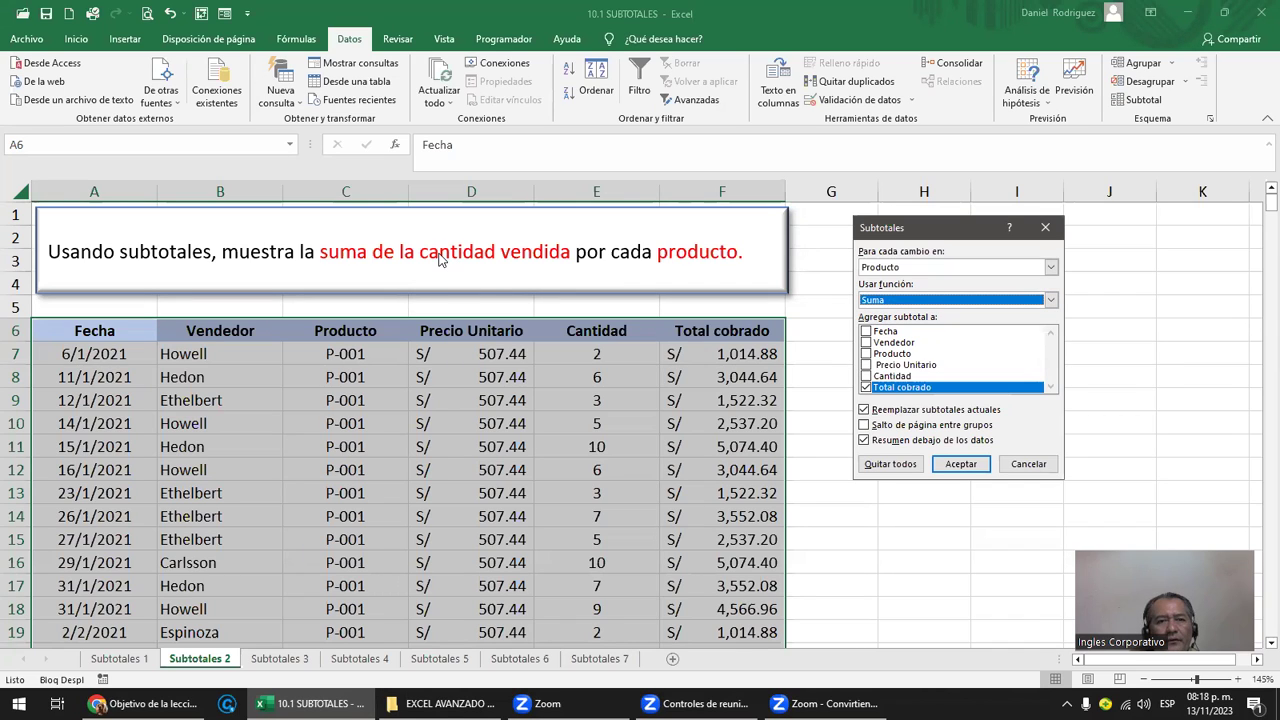
click(866, 376)
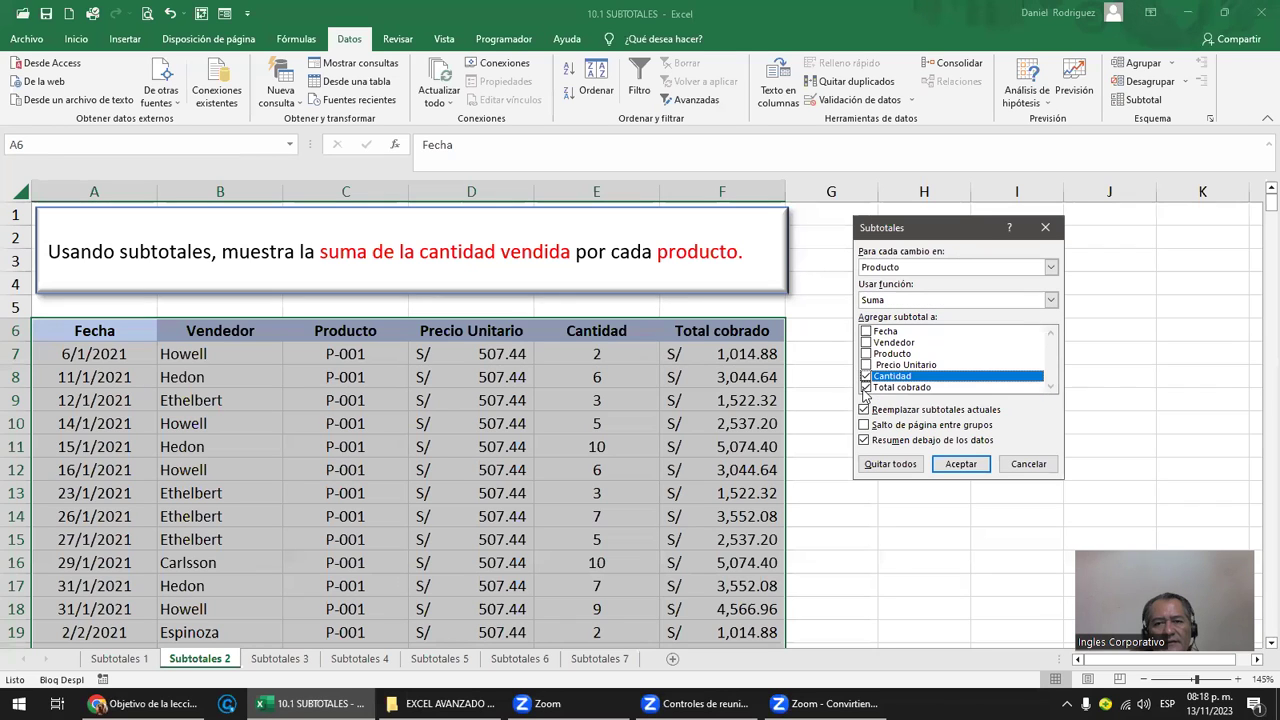
click(866, 390)
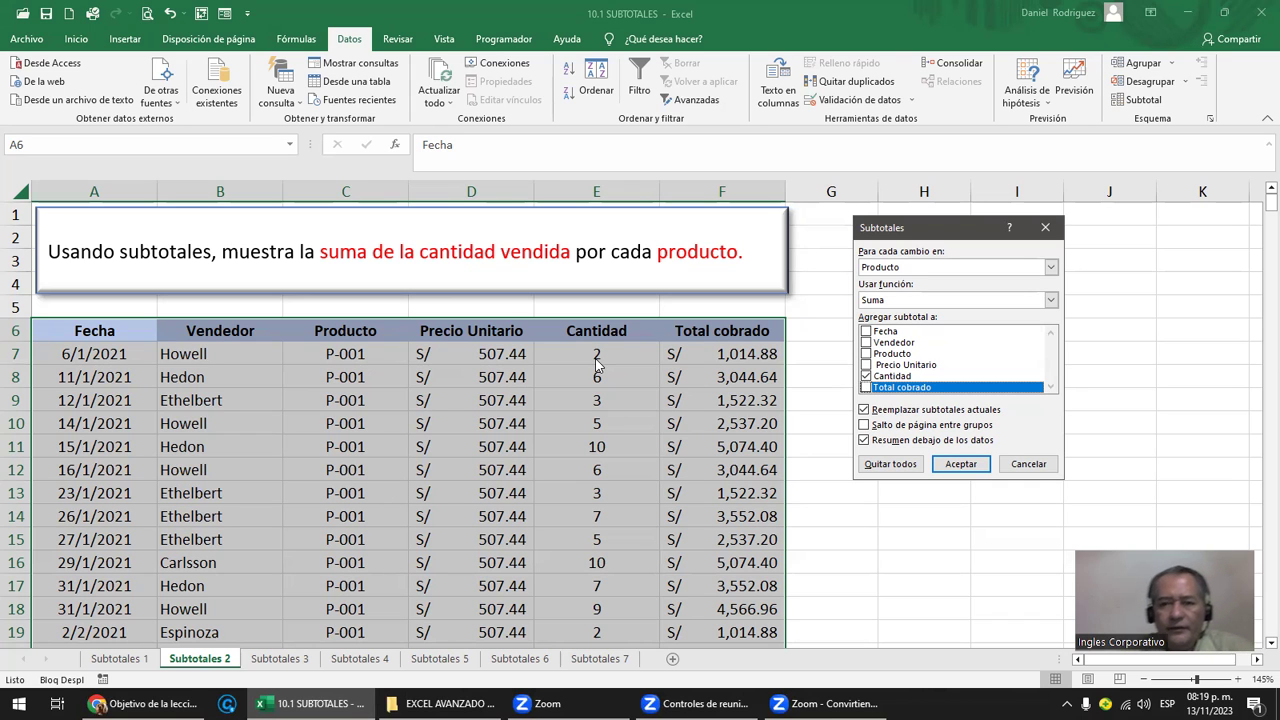
Step: Apply the product subtotals and collapse to level 1 to check the 2488 grand total
click(961, 464)
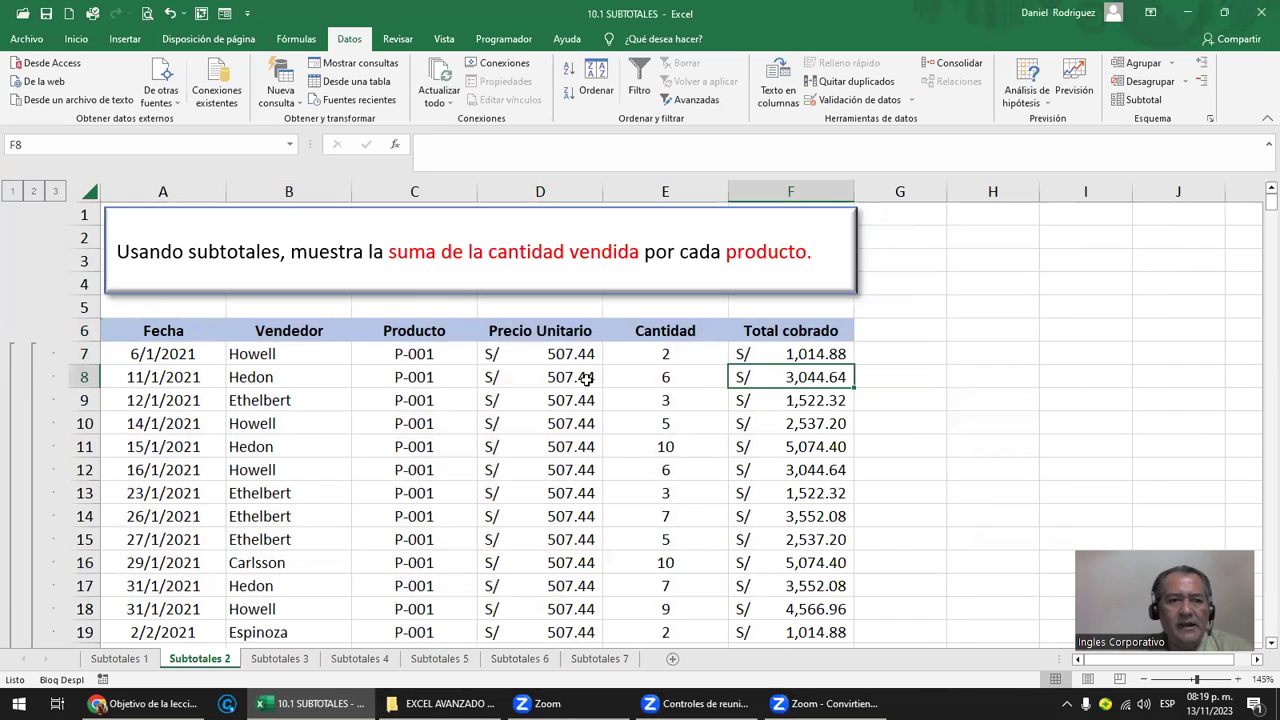
click(12, 192)
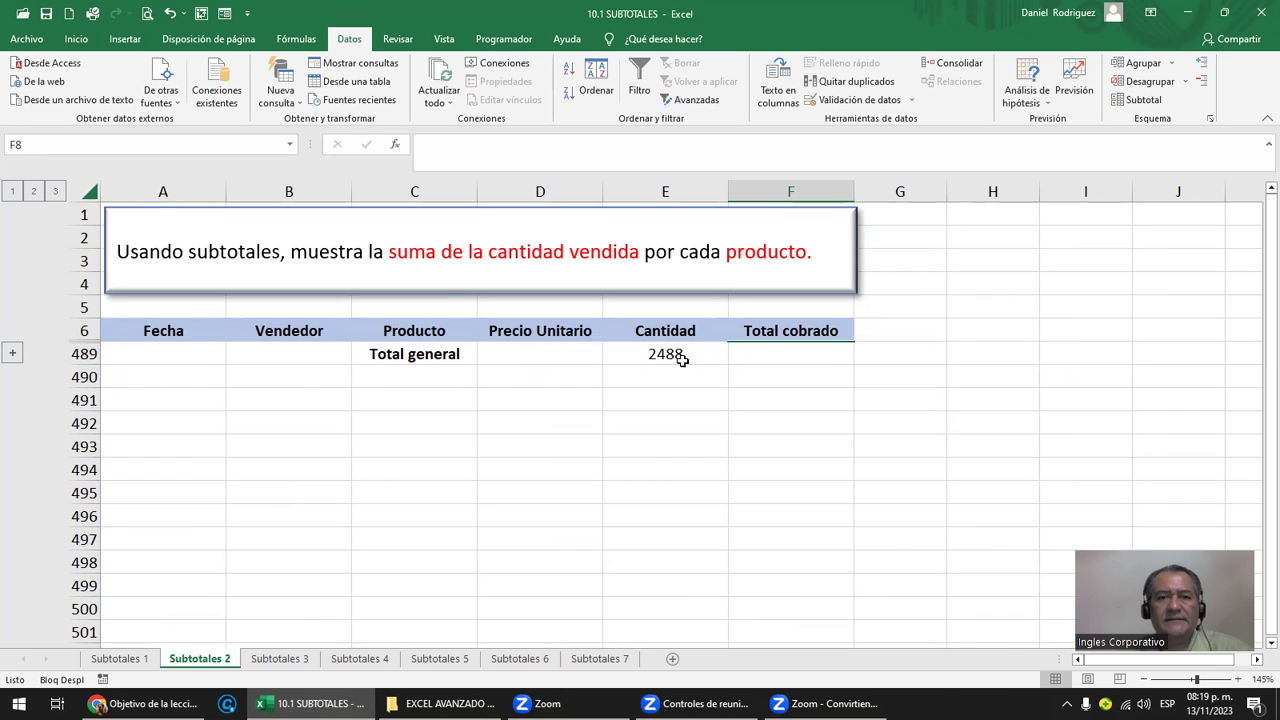
click(680, 359)
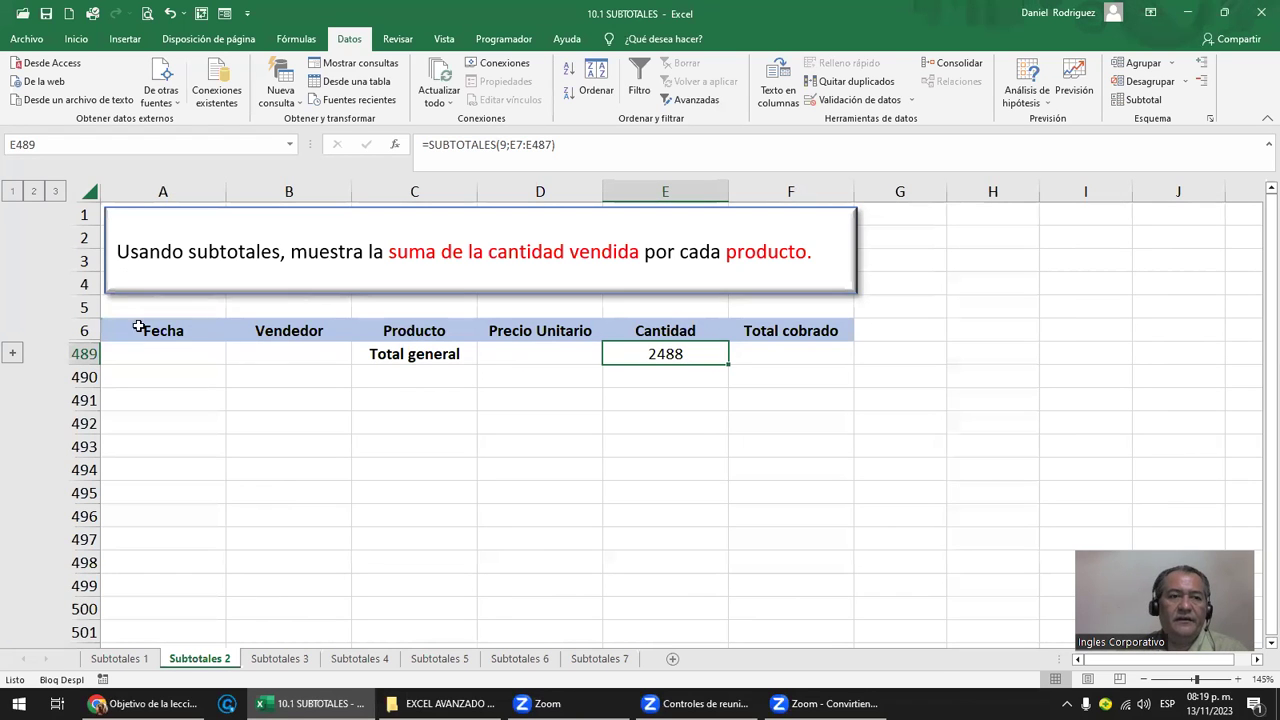
Step: Show per-product totals, checking P-001 at 131 and P-002 at 79, then expand all rows
click(34, 192)
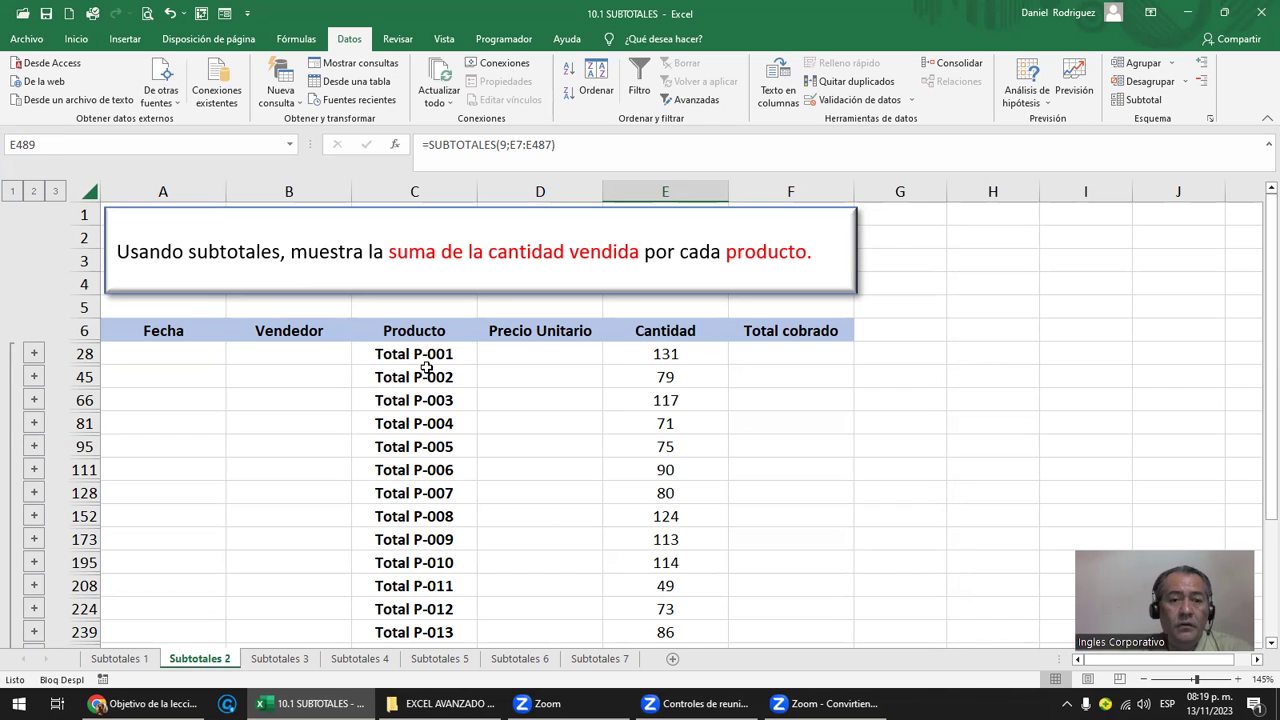
drag(427, 360, 427, 371)
click(426, 357)
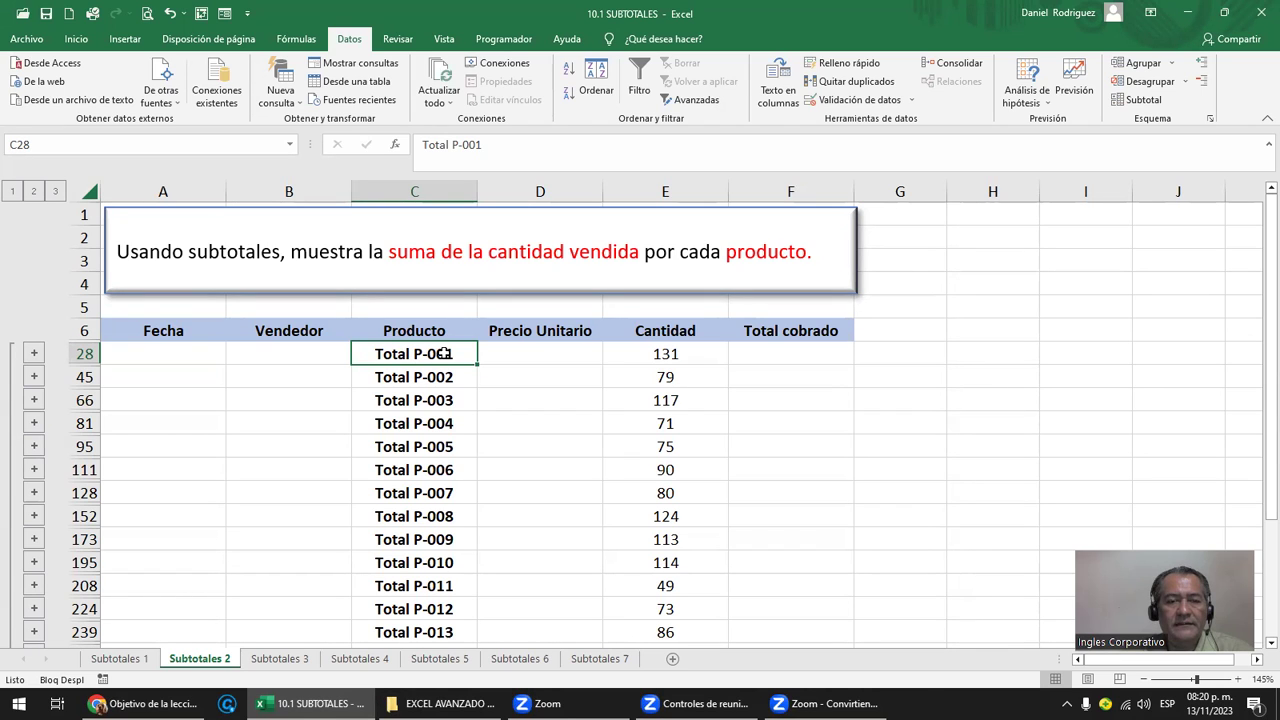
click(661, 352)
click(448, 376)
click(678, 376)
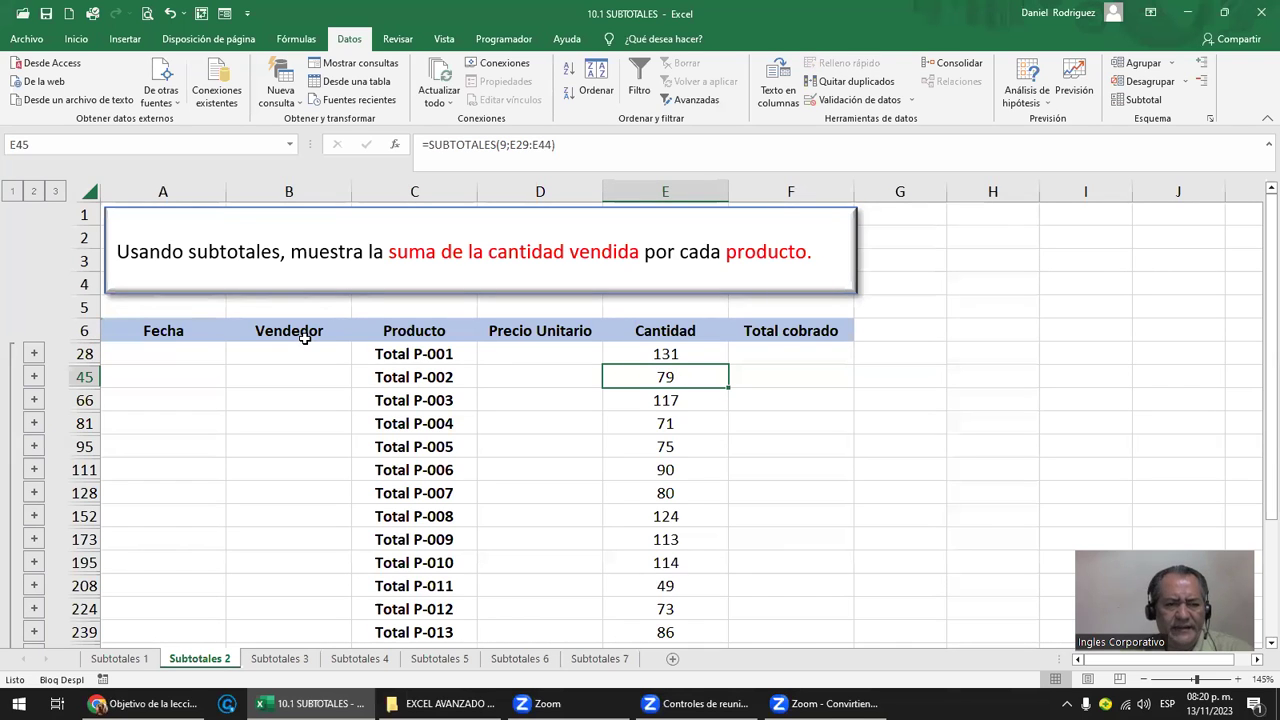
click(56, 192)
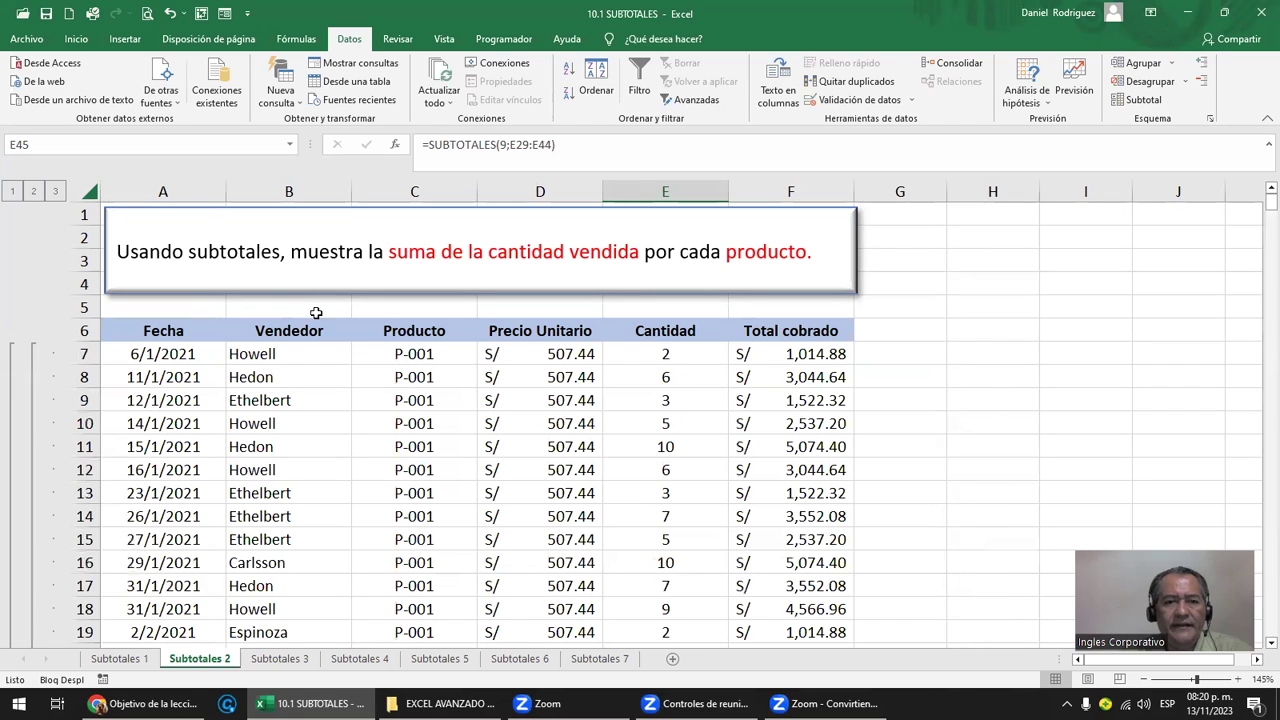
click(427, 352)
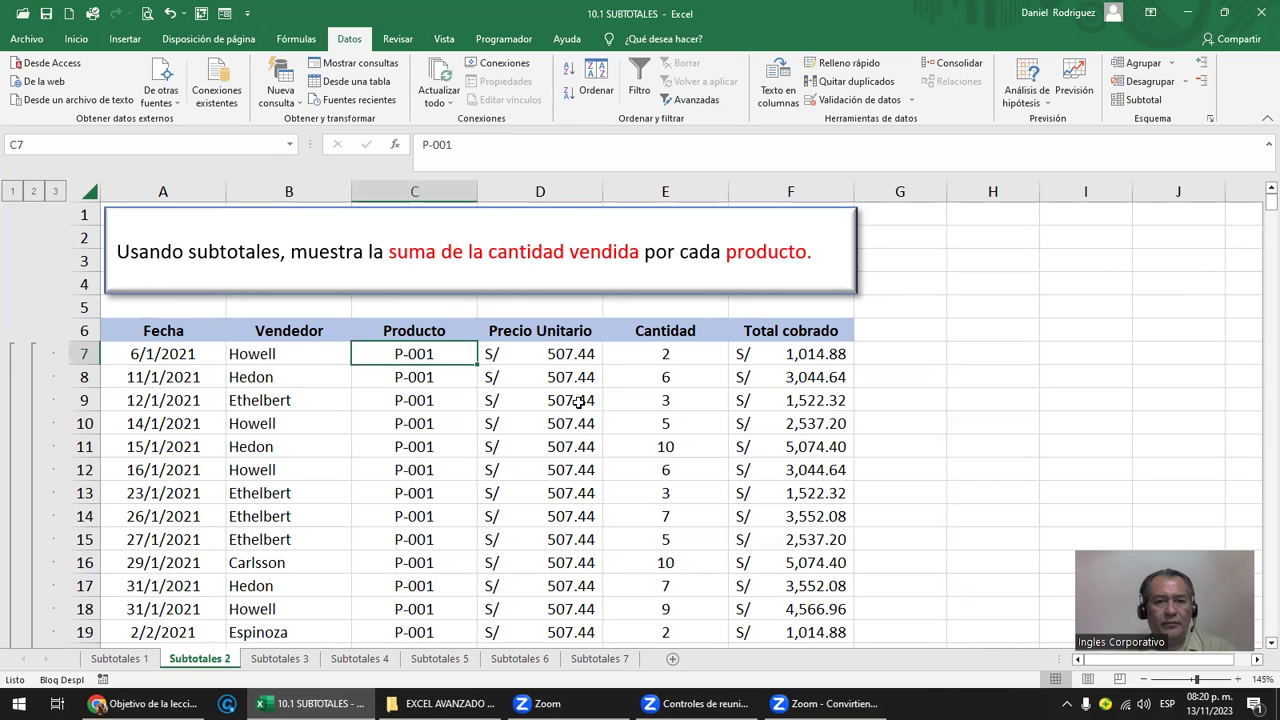
drag(432, 432, 447, 634)
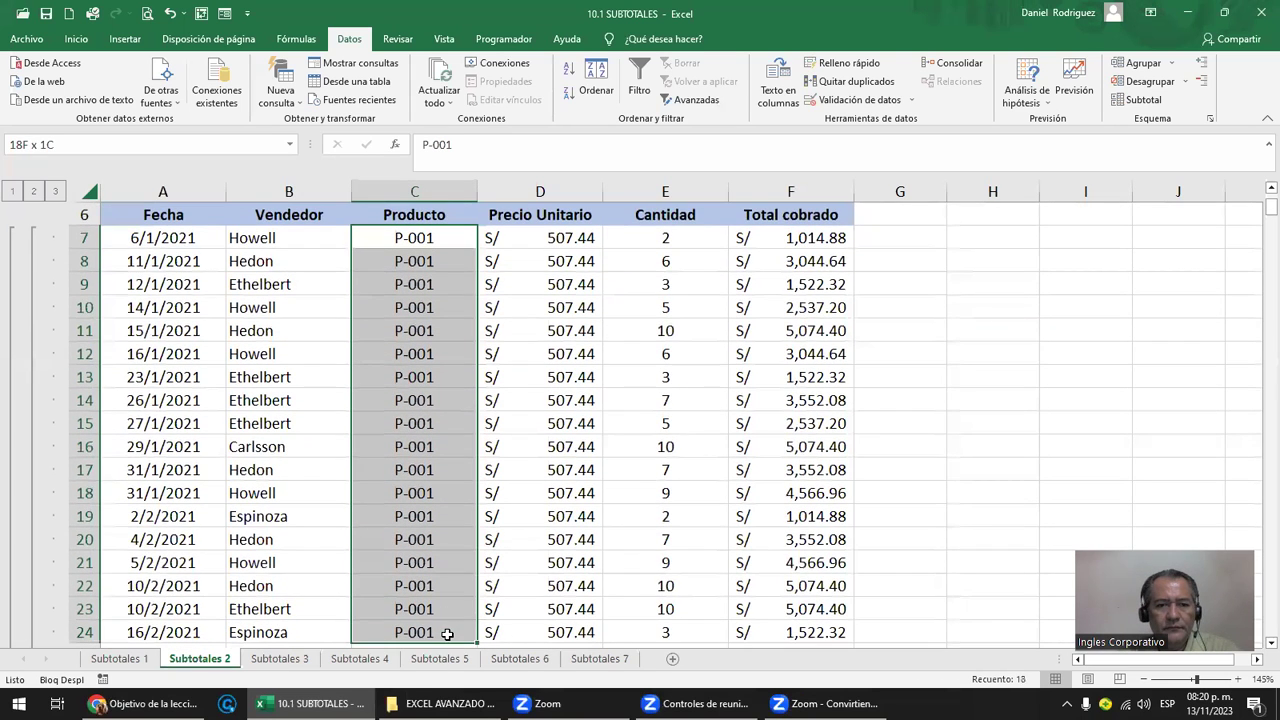
drag(447, 634, 443, 500)
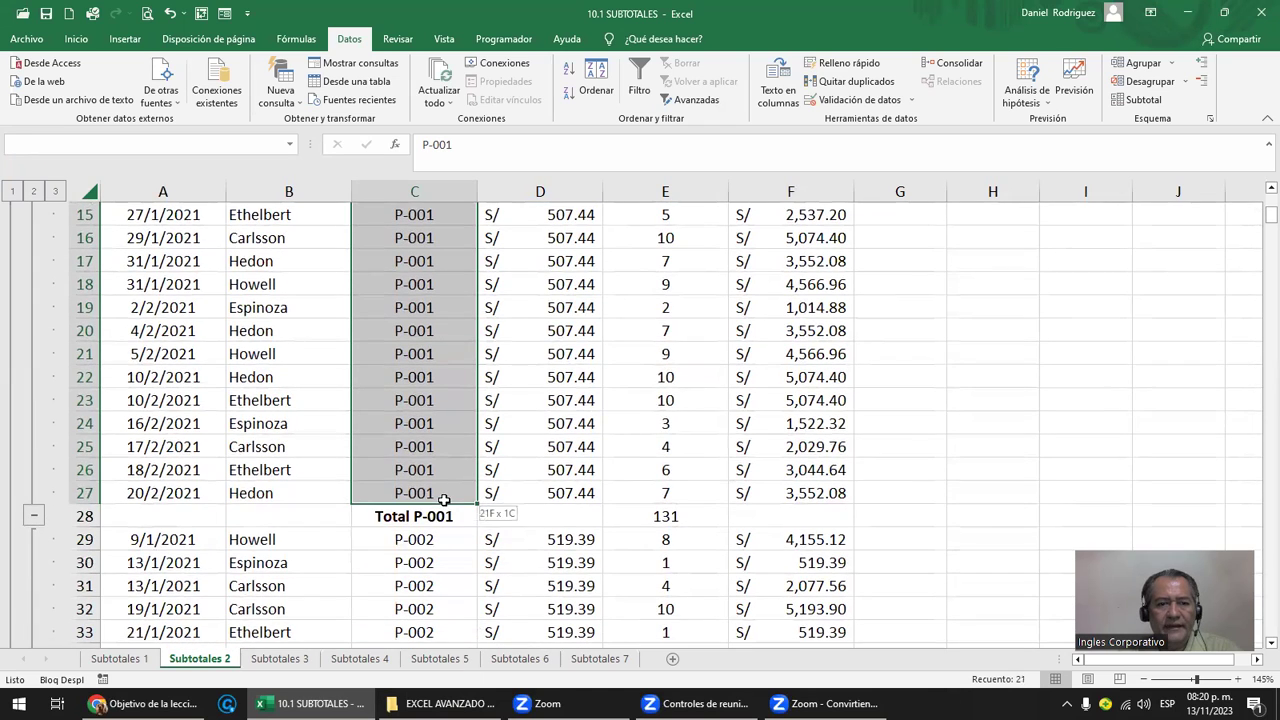
click(414, 516)
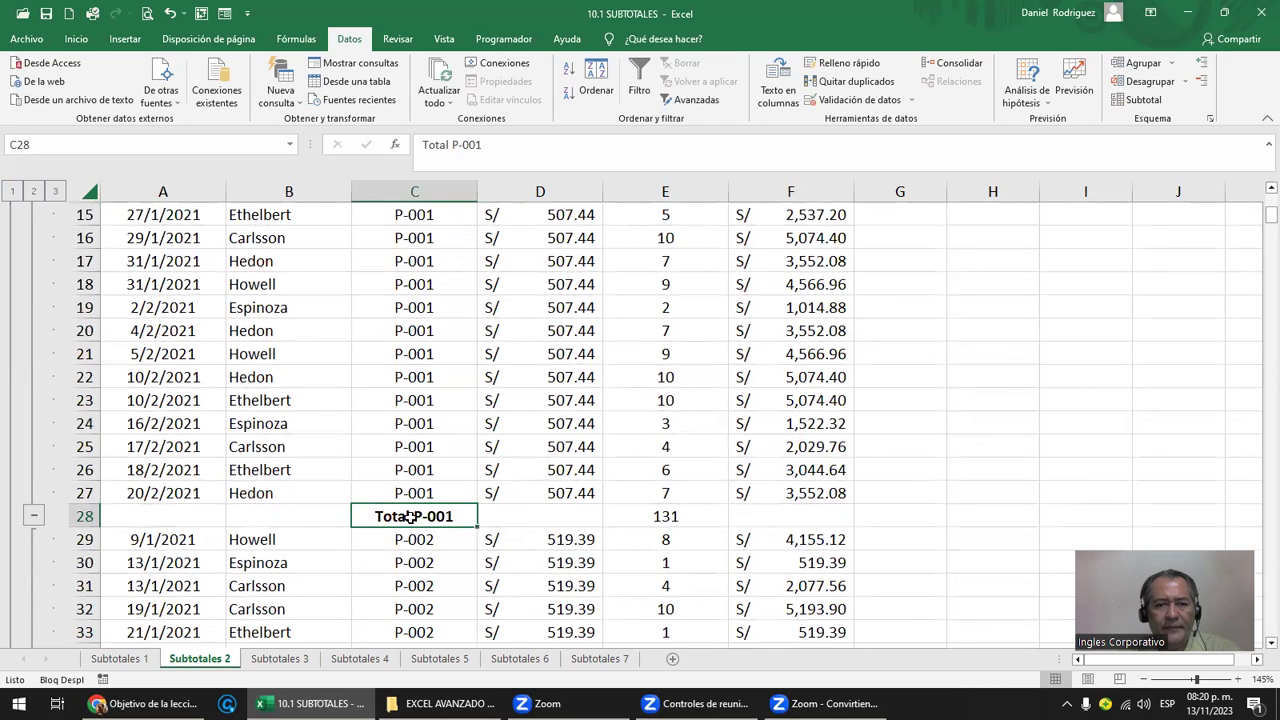
click(662, 516)
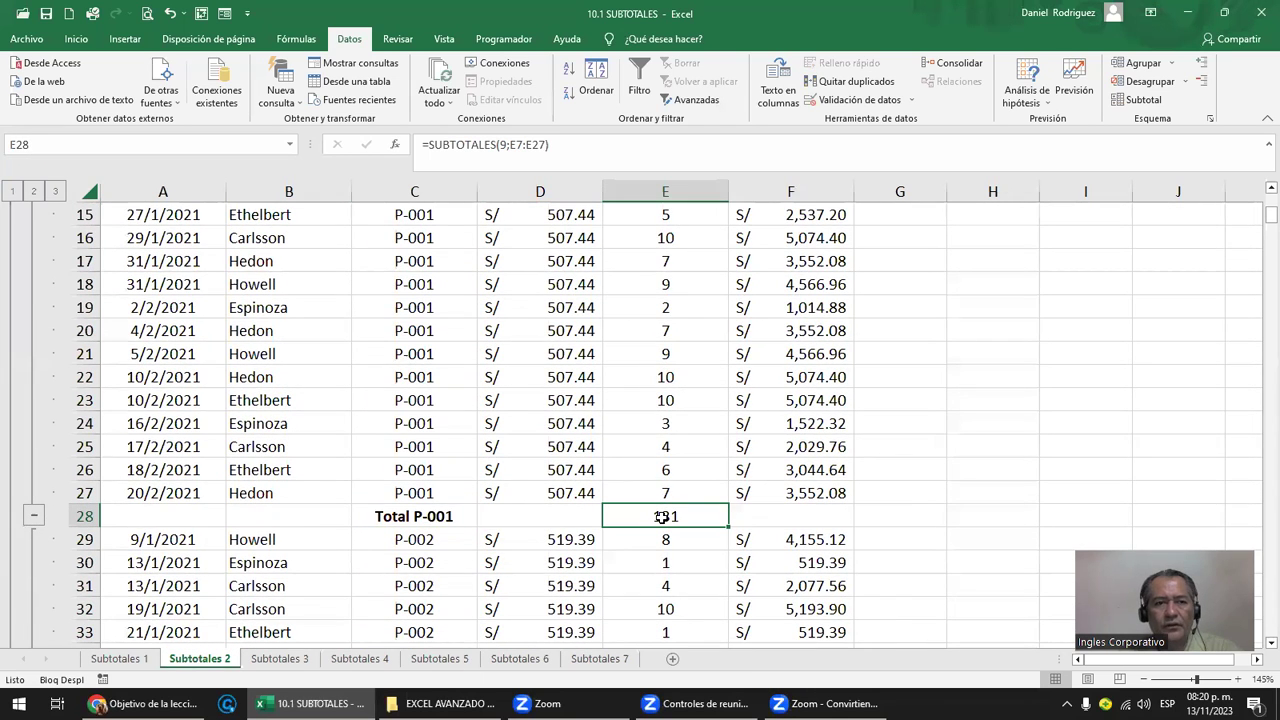
click(33, 191)
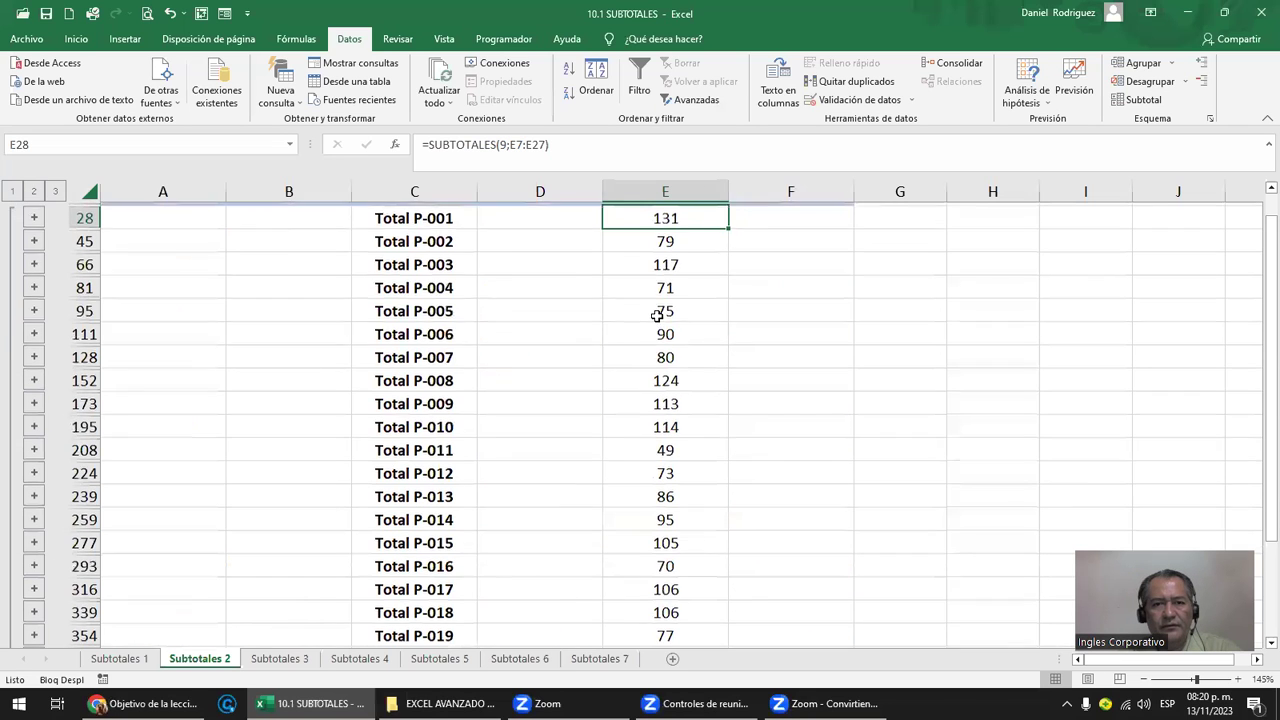
scroll(665, 320, up, 2)
click(420, 358)
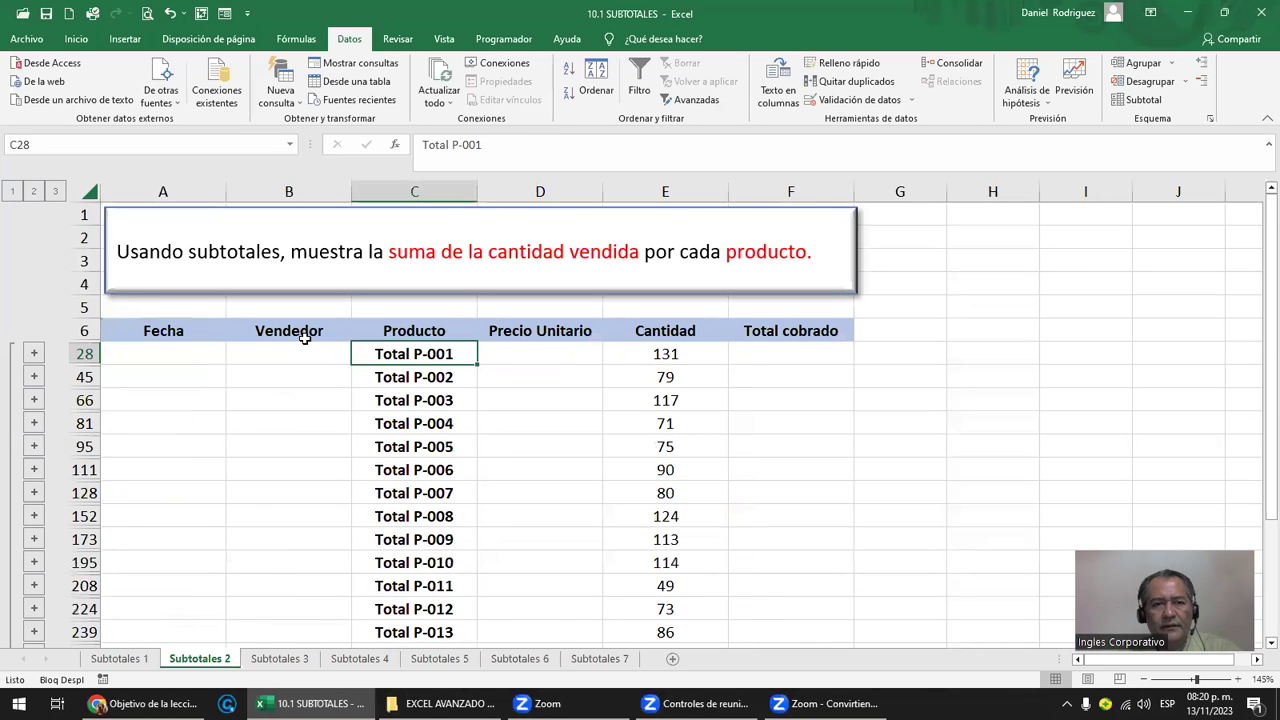
click(55, 191)
scroll(553, 410, down, 2)
scroll(553, 410, down, 7)
scroll(553, 410, down, 2)
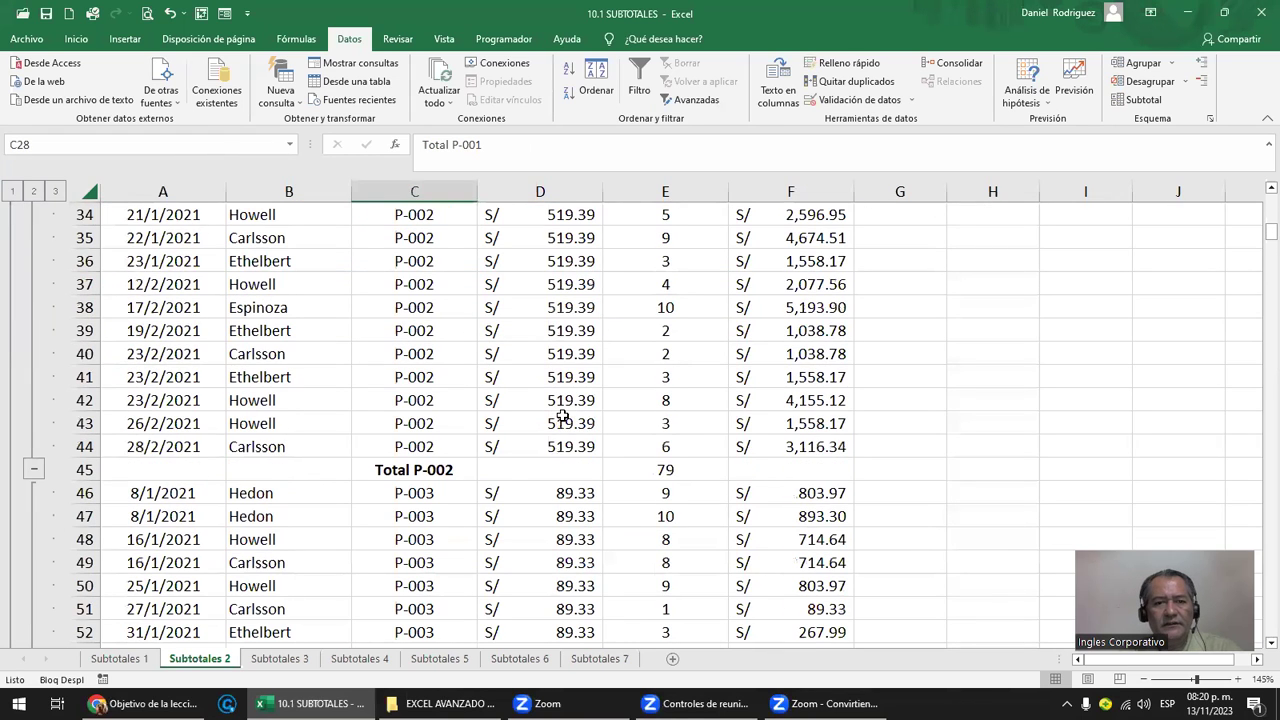
click(664, 471)
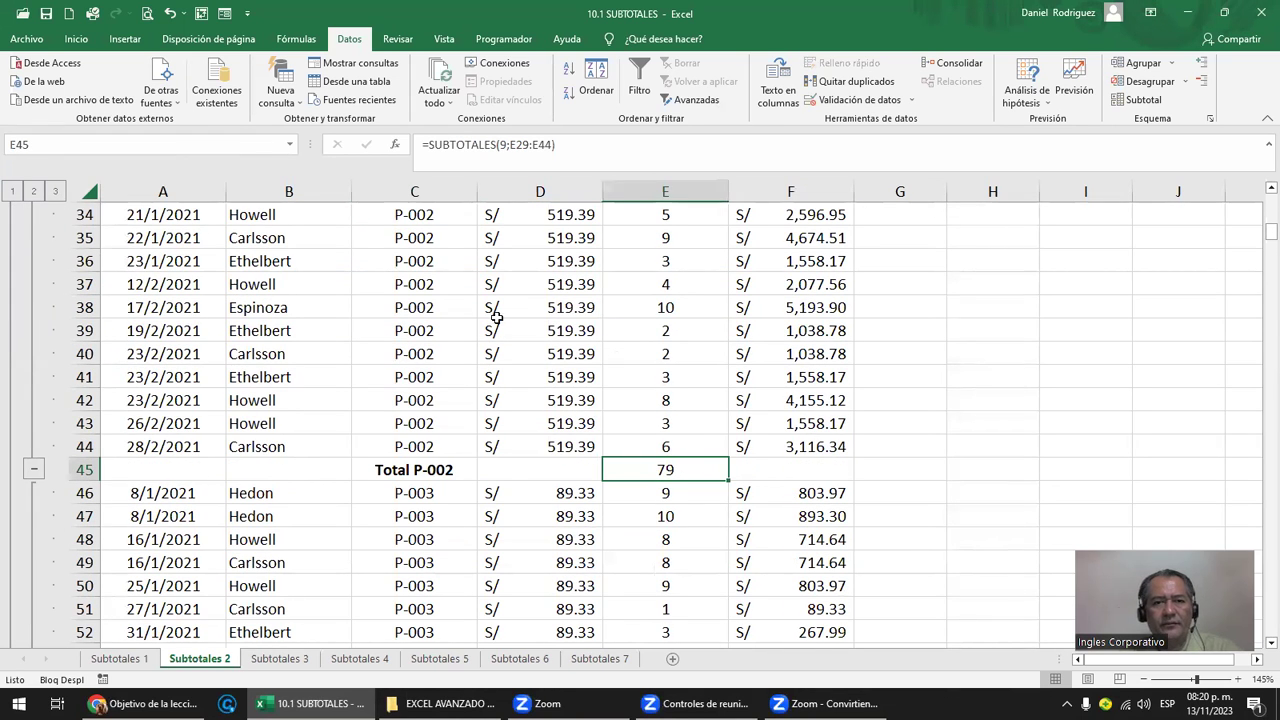
click(34, 191)
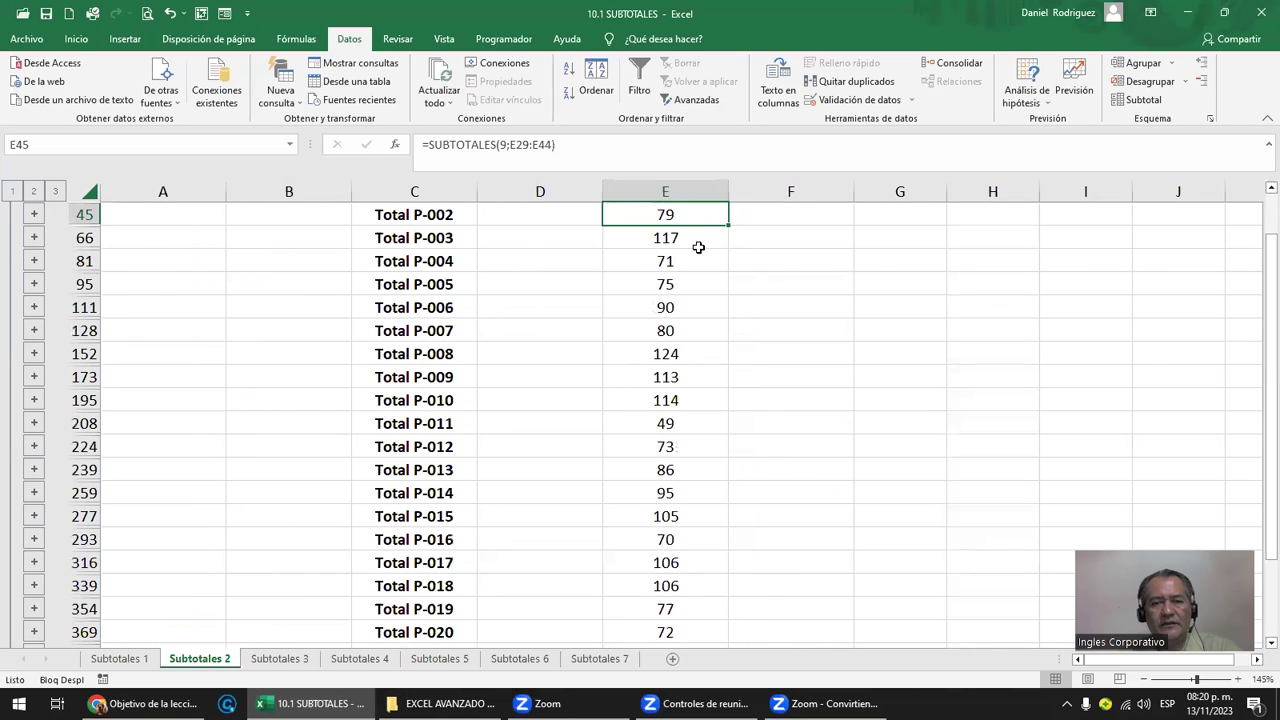
scroll(653, 282, up, 2)
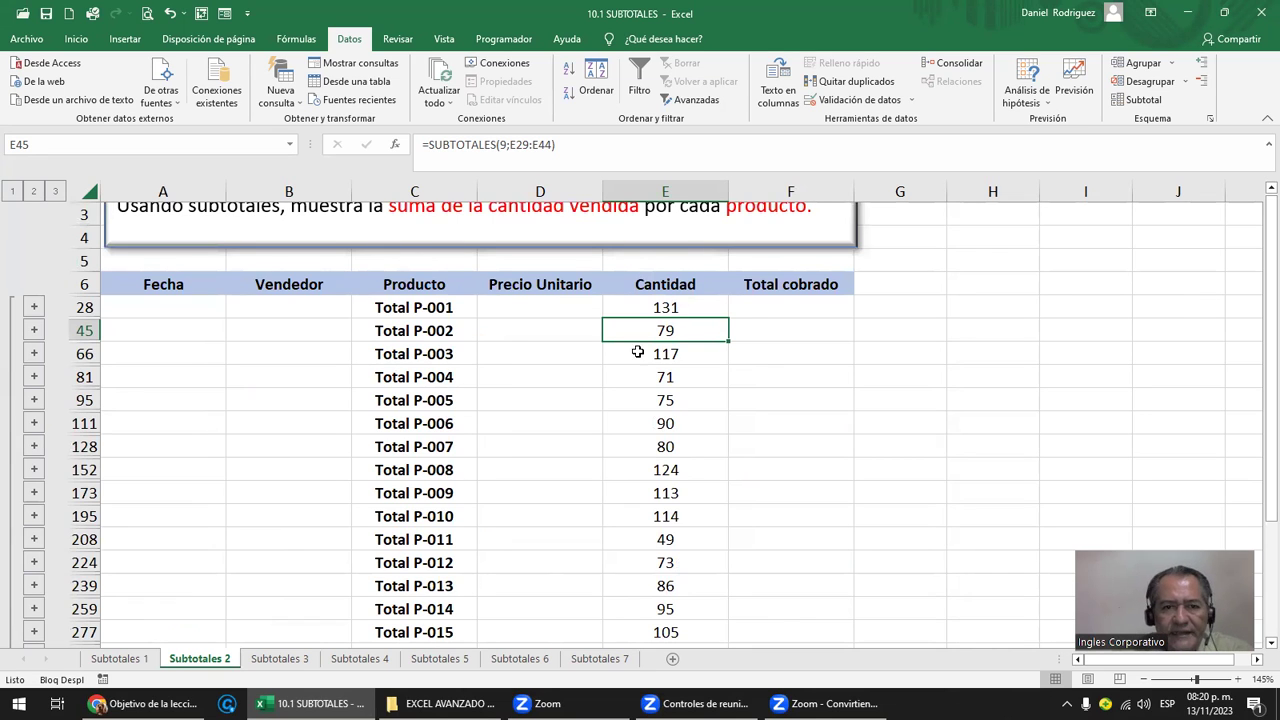
click(410, 308)
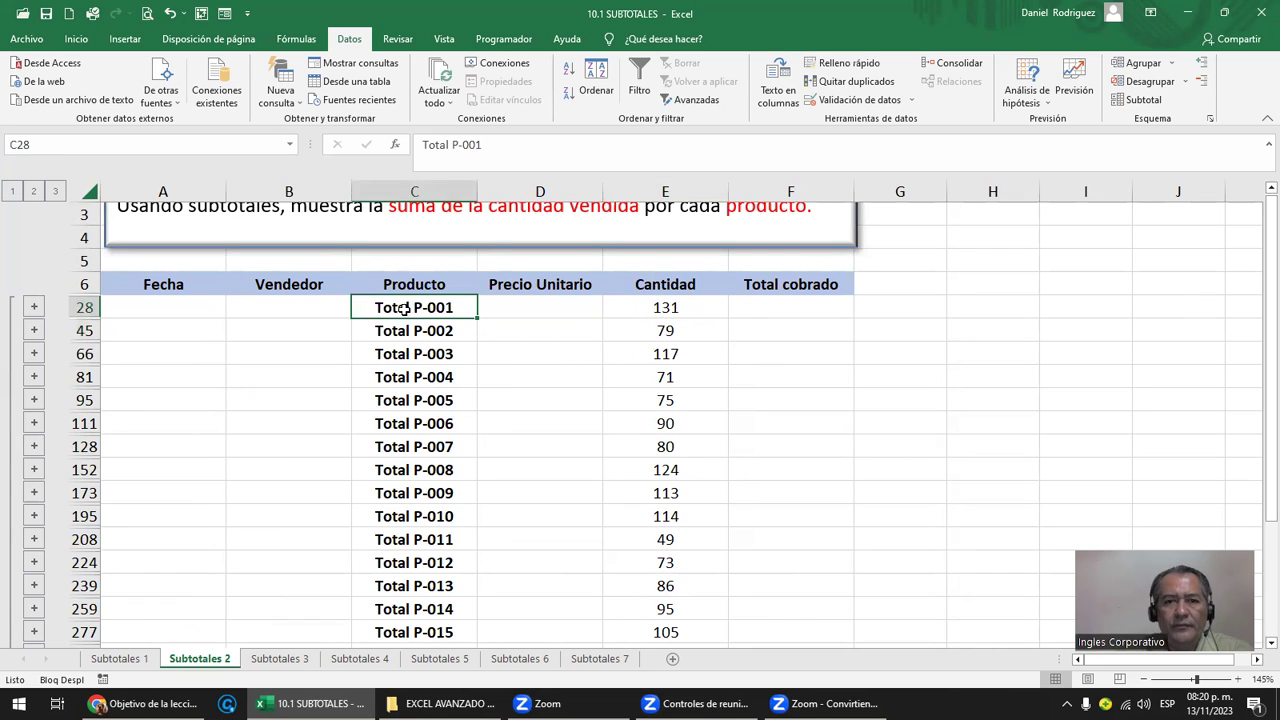
click(684, 306)
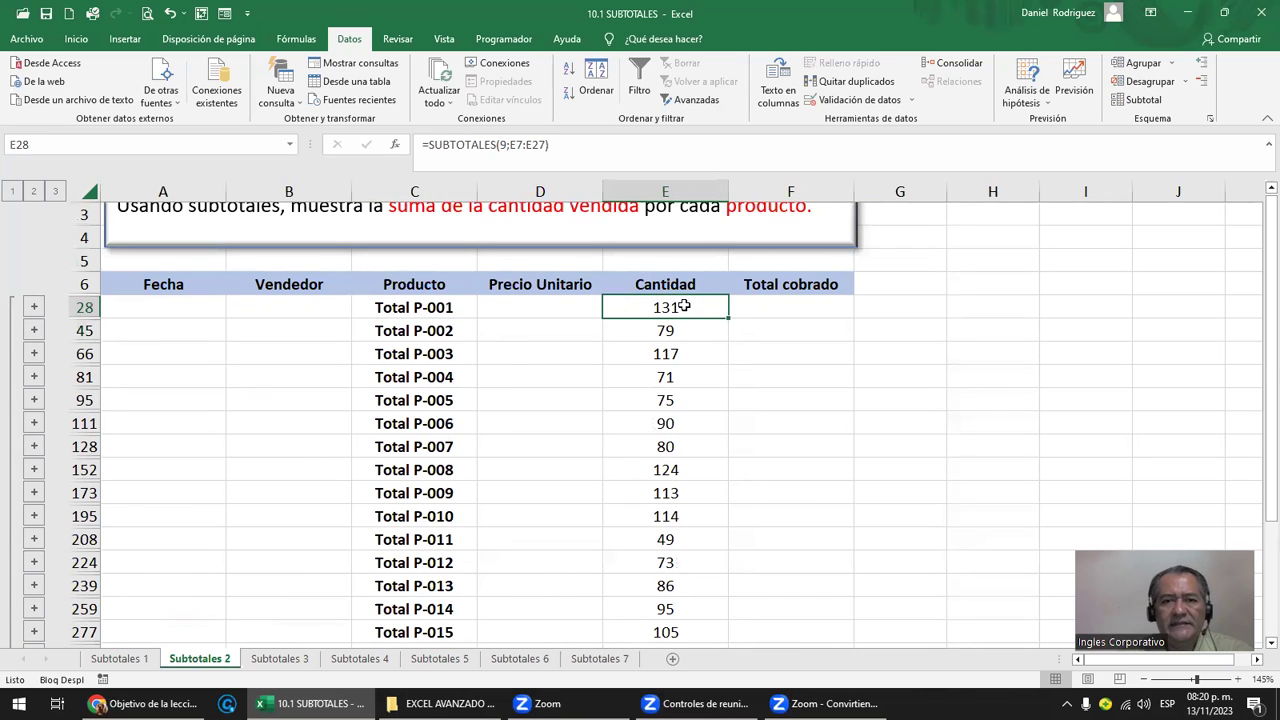
Step: Sort the product subtotals by Cantidad largest first, checking the top total 156 for P-022
click(665, 284)
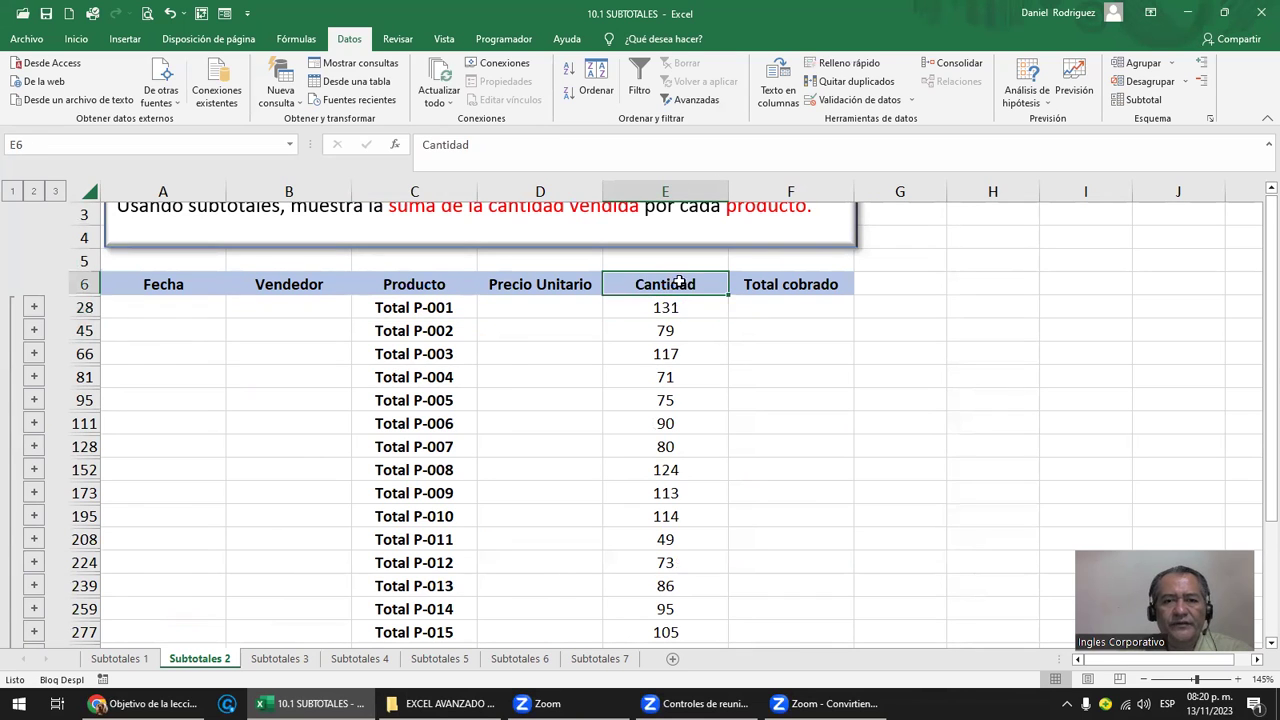
click(566, 93)
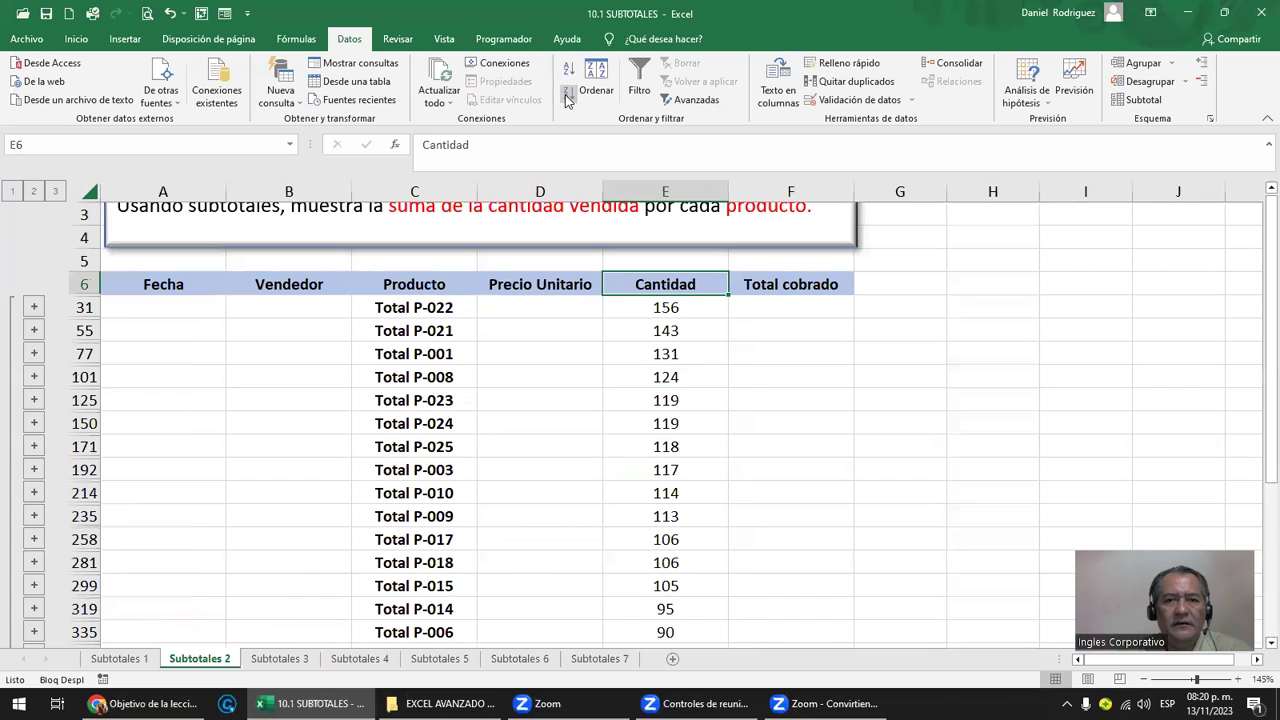
click(568, 74)
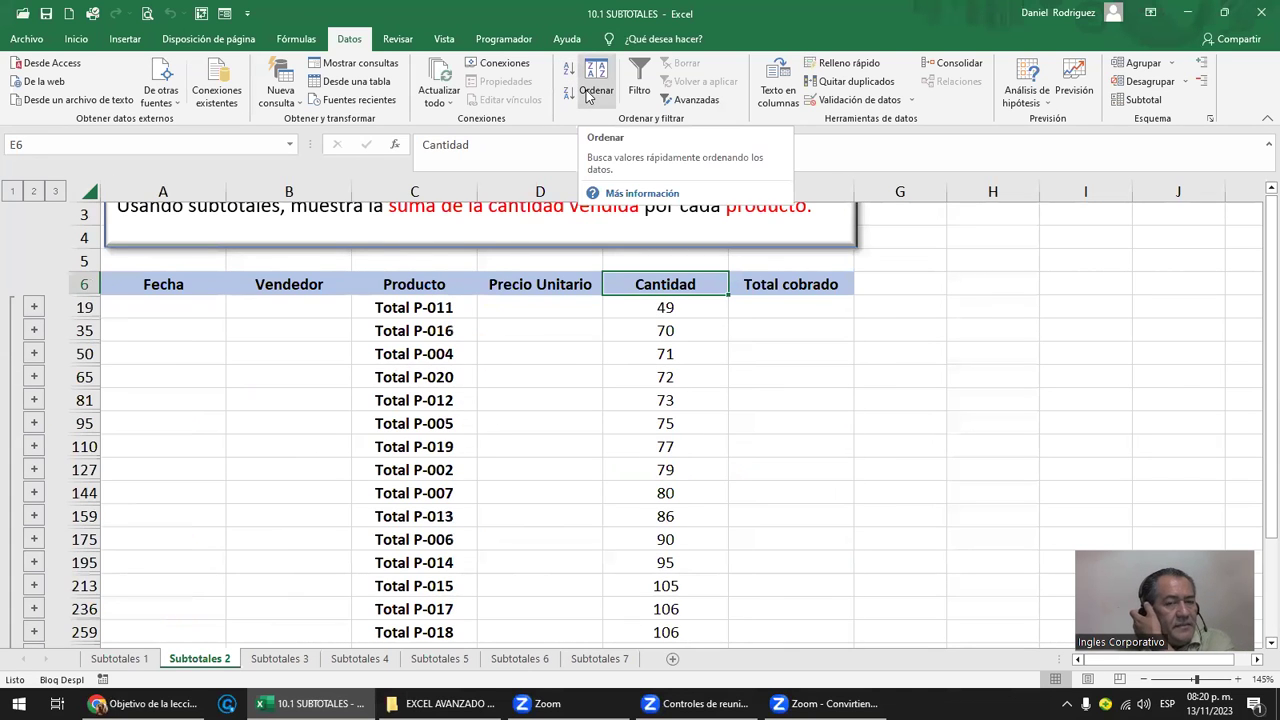
click(568, 92)
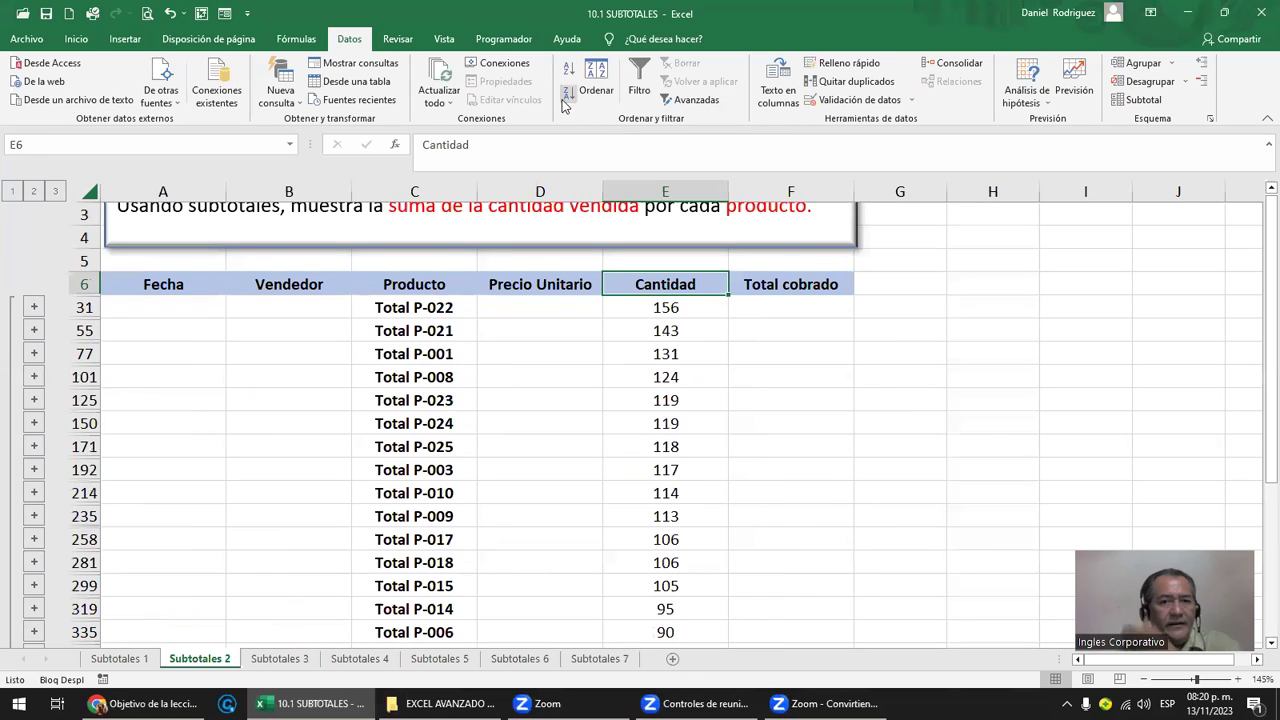
click(672, 308)
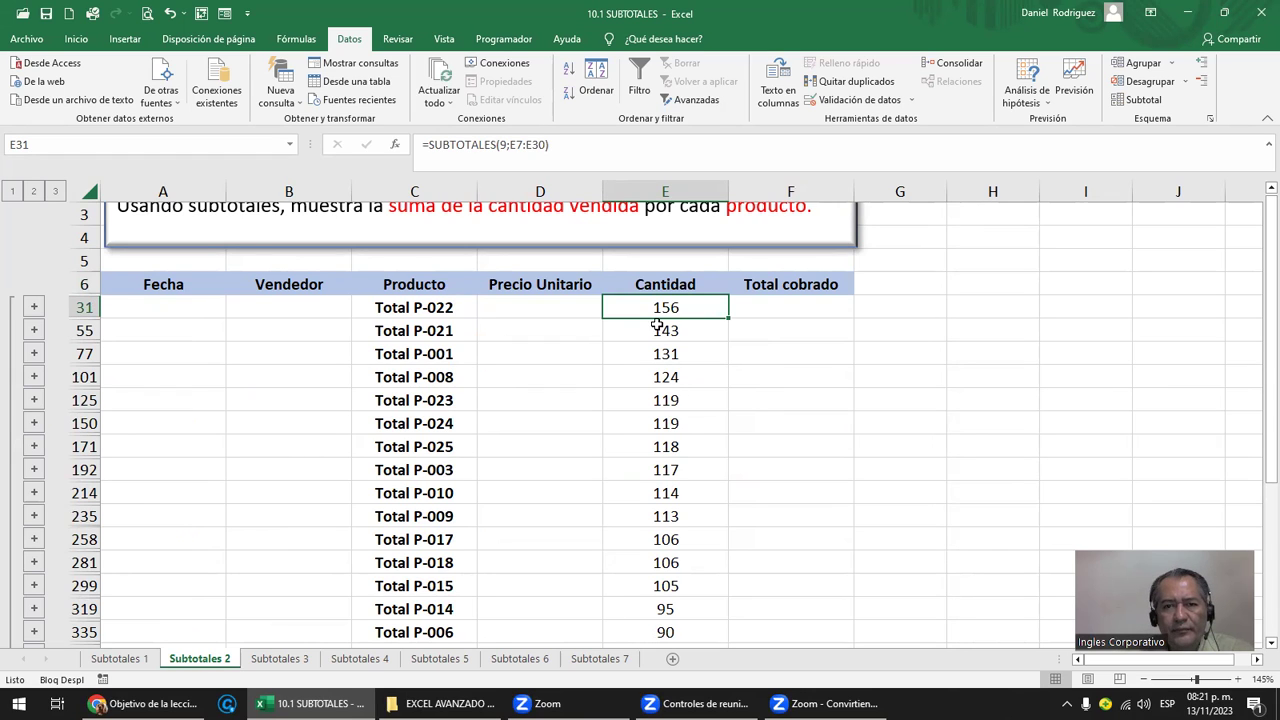
click(441, 312)
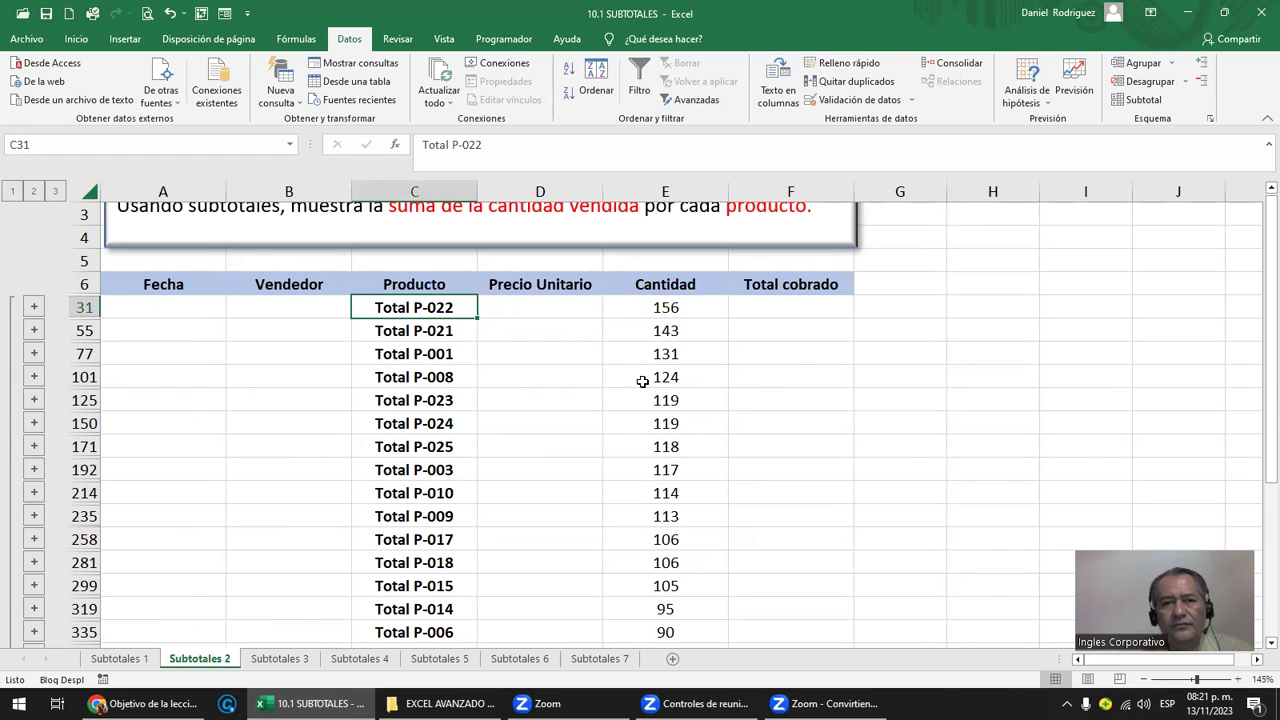
scroll(642, 381, down, 1)
scroll(642, 383, down, 1)
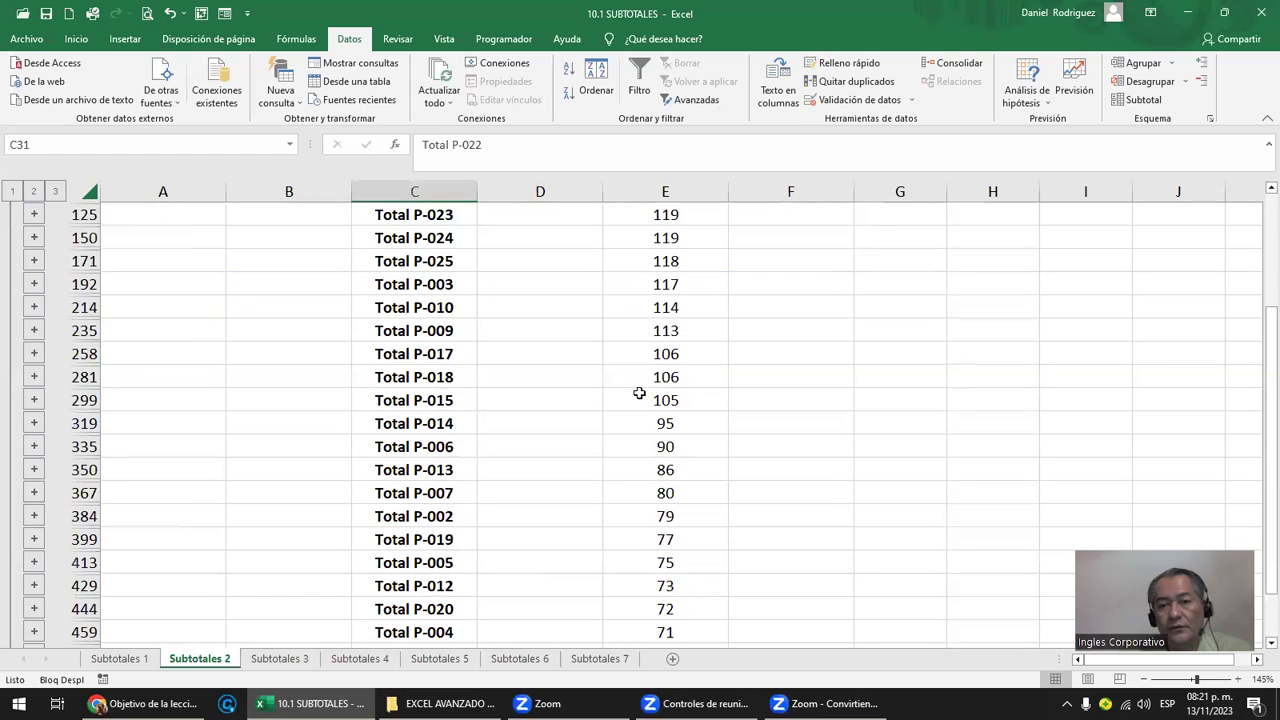
scroll(641, 388, down, 2)
scroll(639, 395, down, 1)
scroll(690, 380, up, 2)
scroll(700, 374, up, 3)
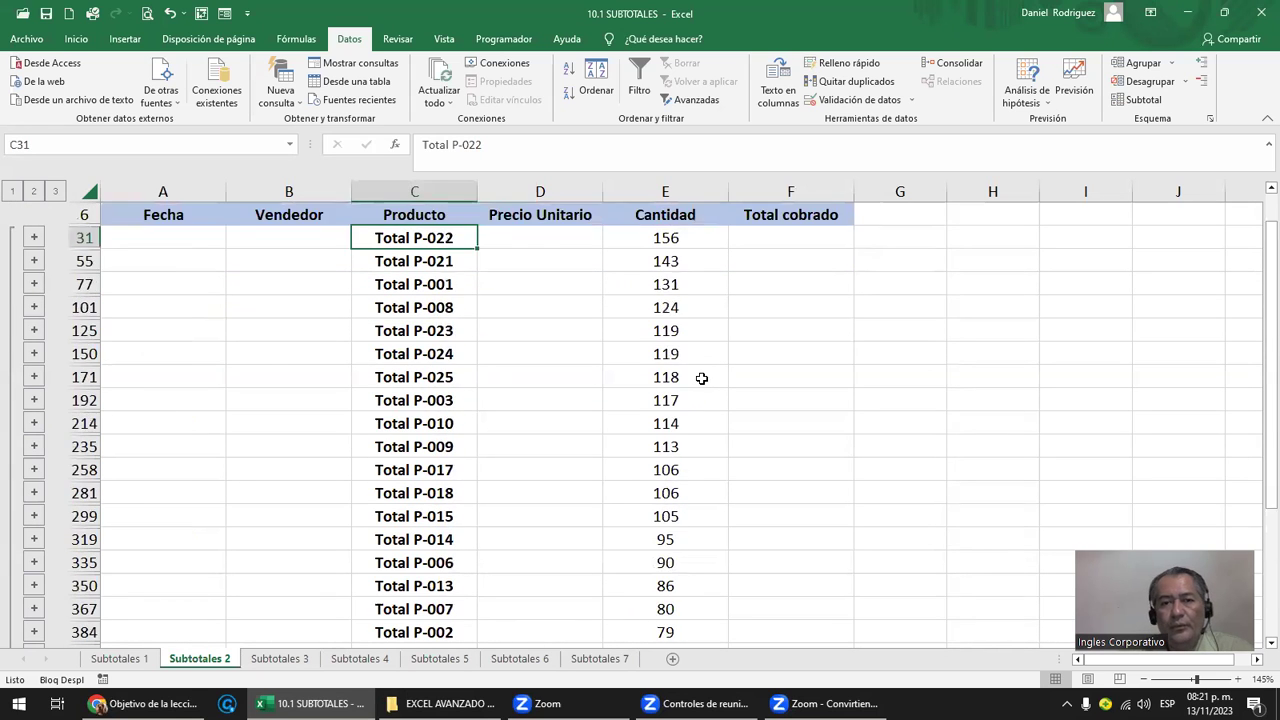
scroll(697, 372, up, 2)
Step: Re-sort the Cantidad subtotals smallest first so Total P-011 at 49 leads
click(675, 331)
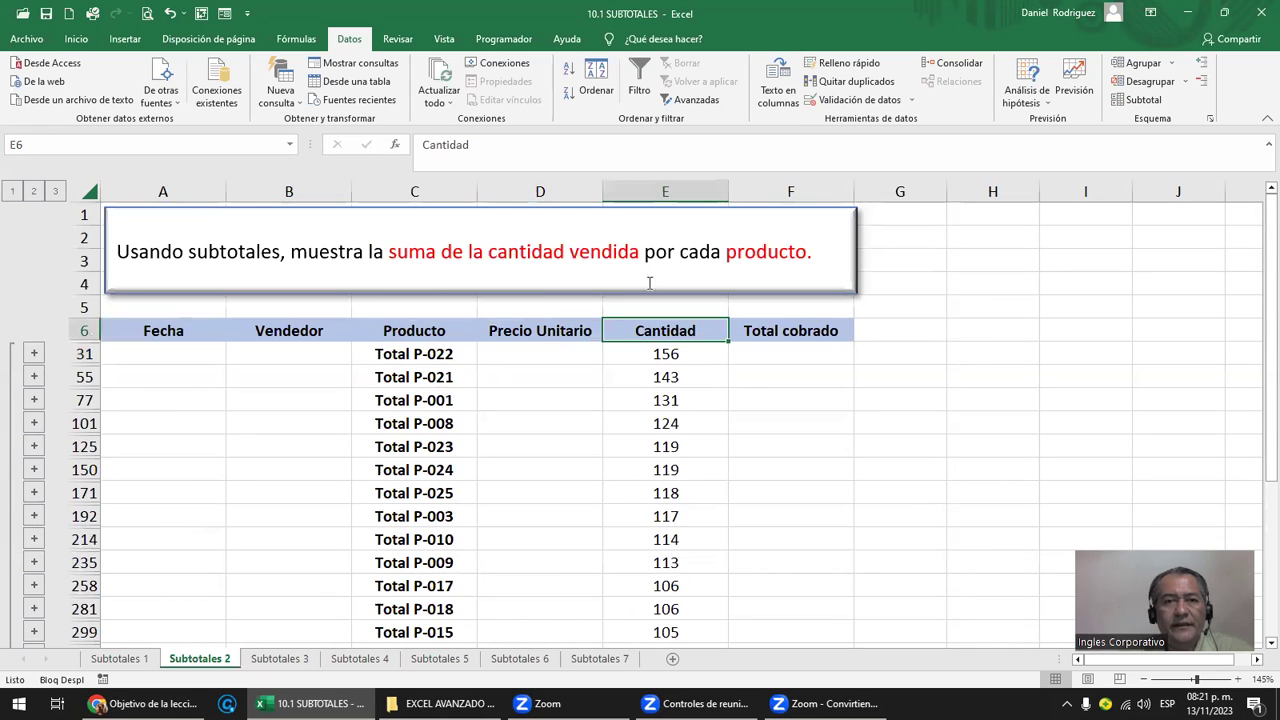
click(569, 75)
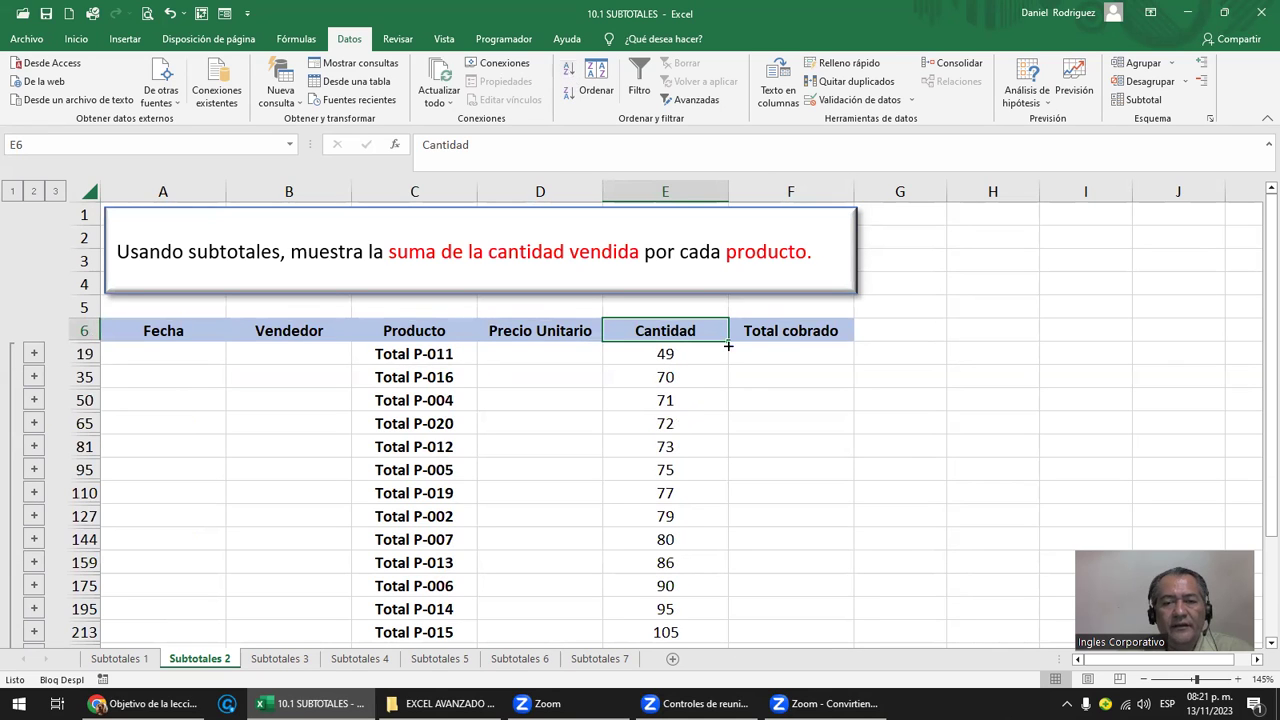
click(408, 358)
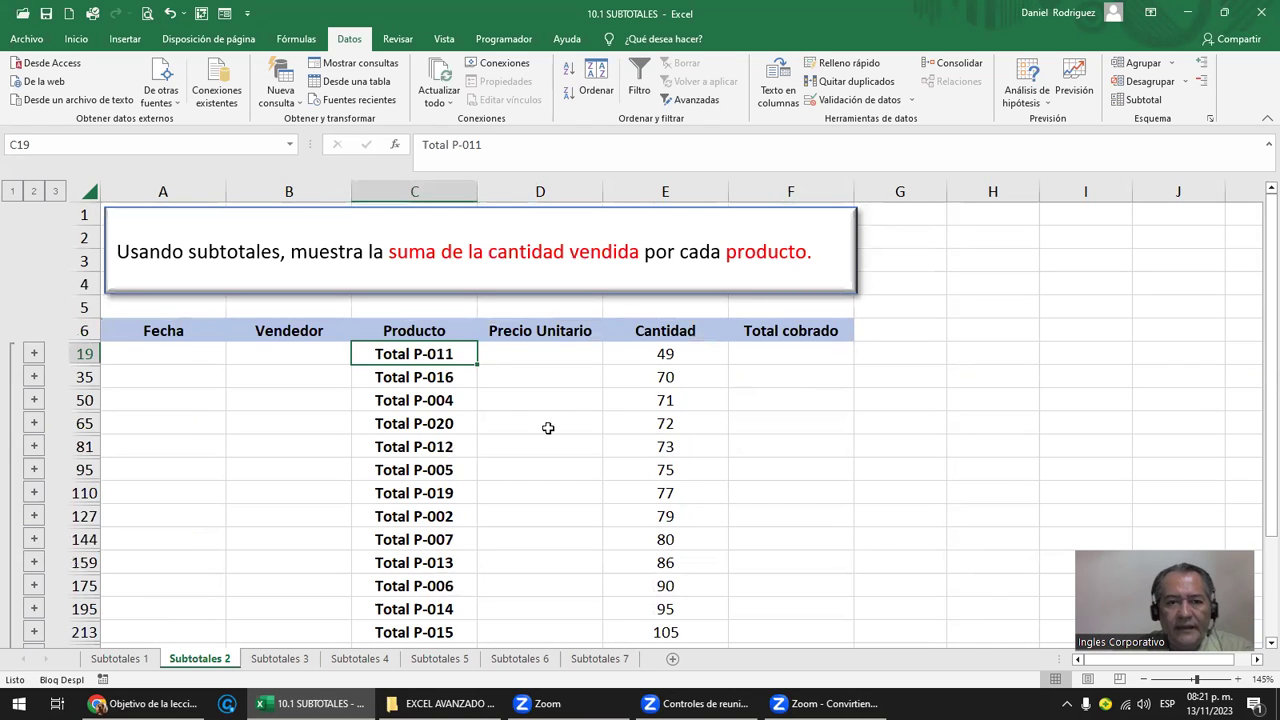
click(381, 332)
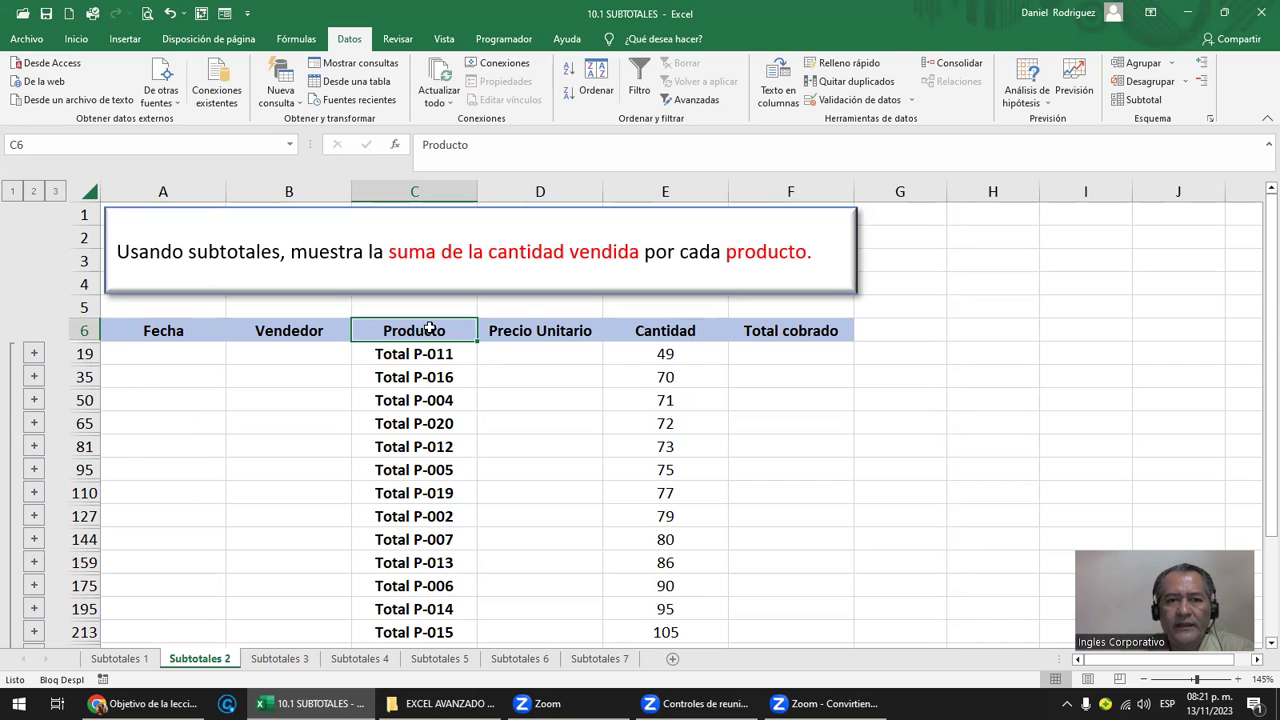
Step: Expand to outline level 3, then clear the outline with Desagrupar > Borrar esquema
click(54, 191)
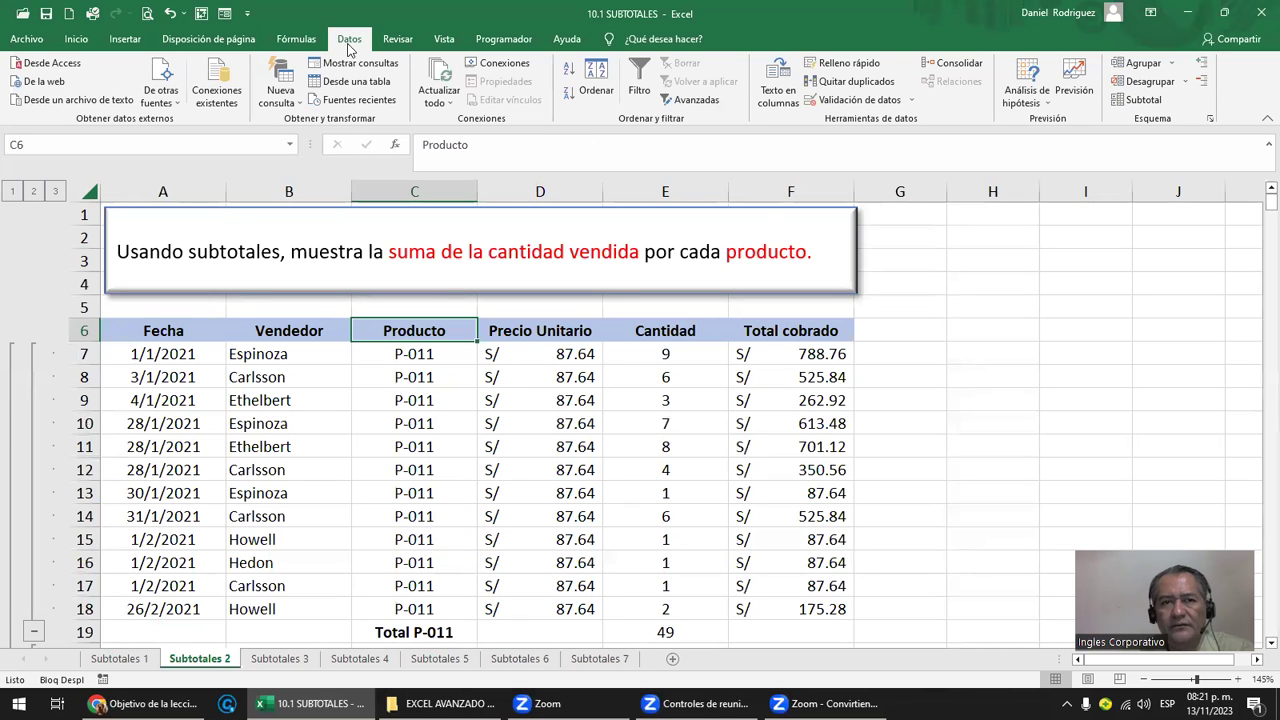
scroll(341, 46, up, 1)
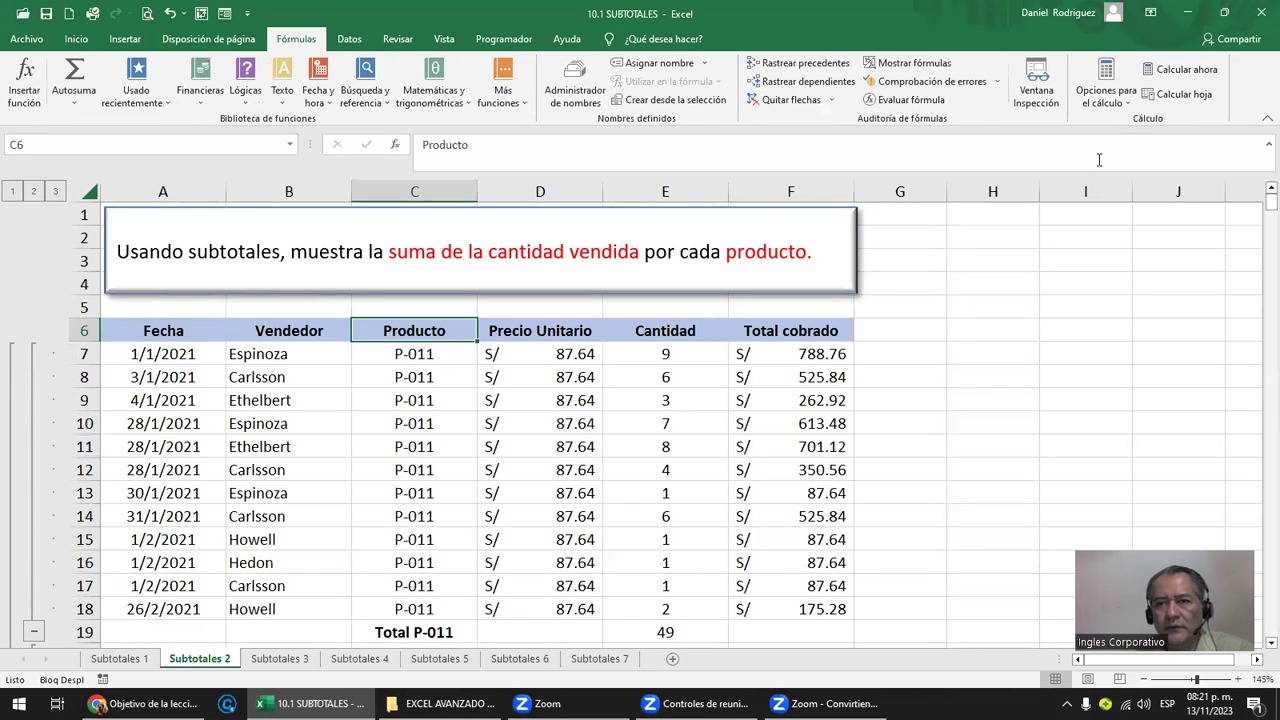
click(353, 44)
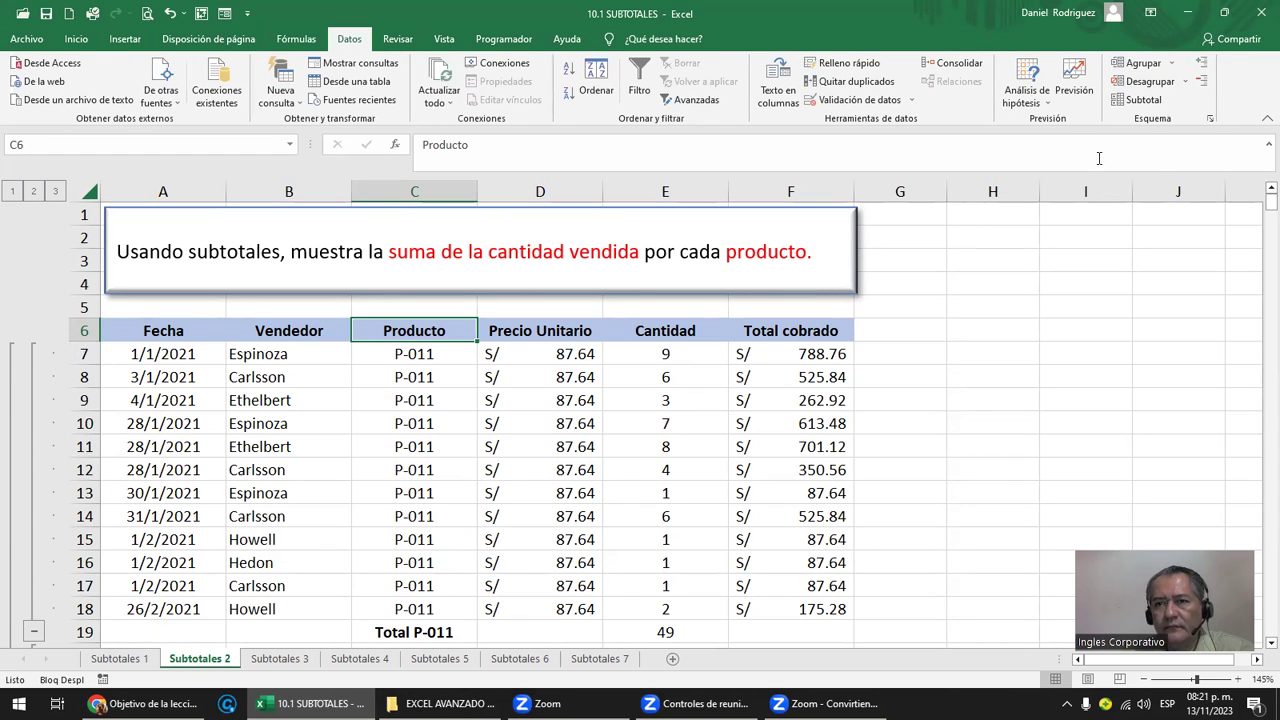
click(1186, 84)
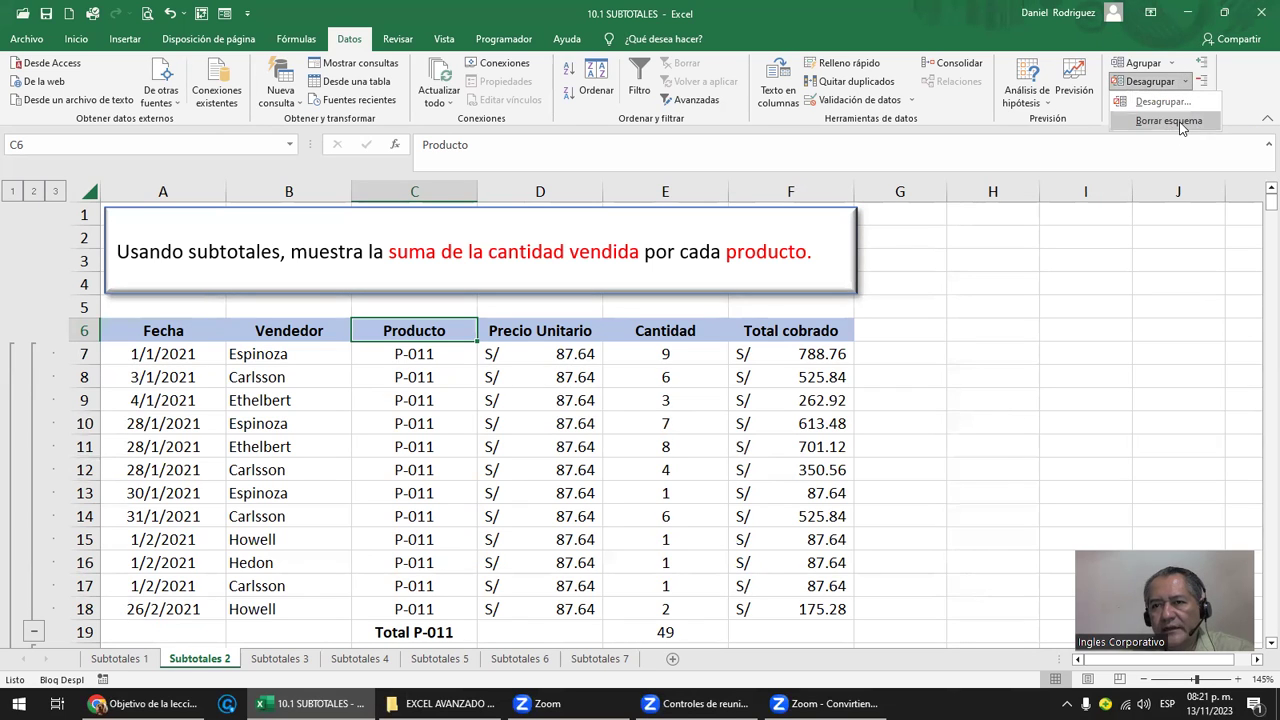
click(1170, 121)
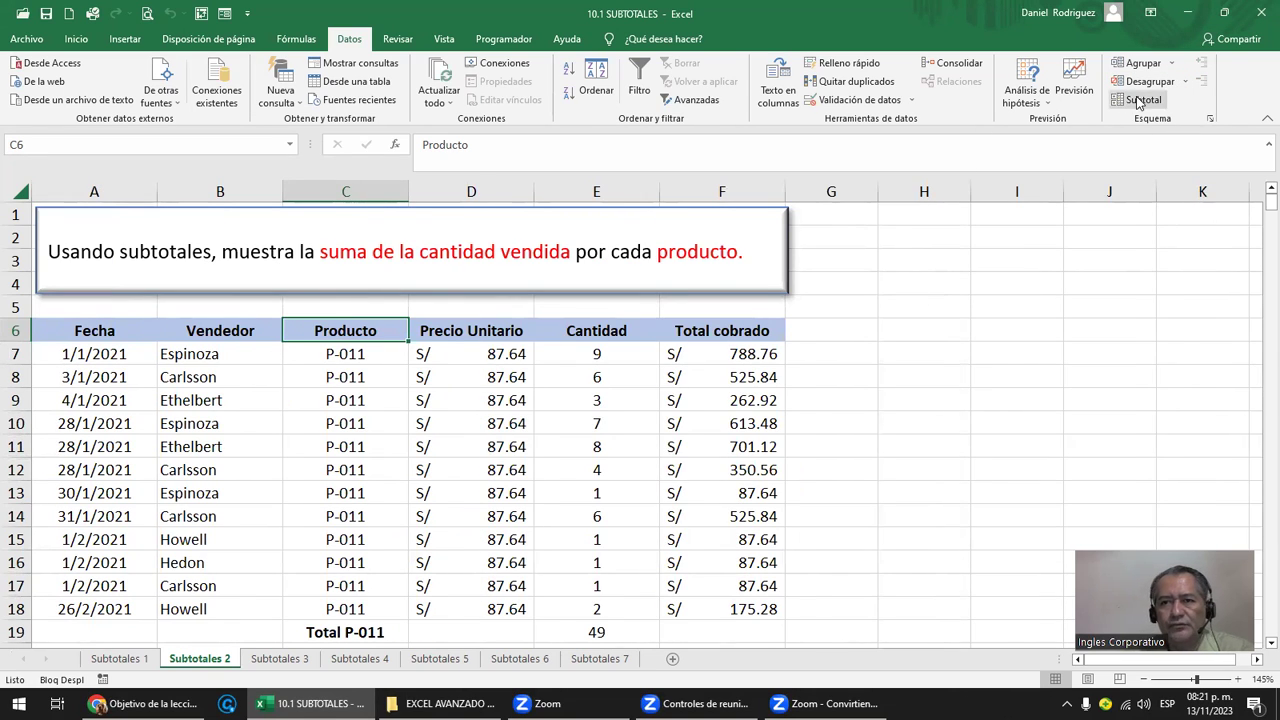
Step: Reapply the Cantidad sum subtotals at each change in Producto
click(1140, 99)
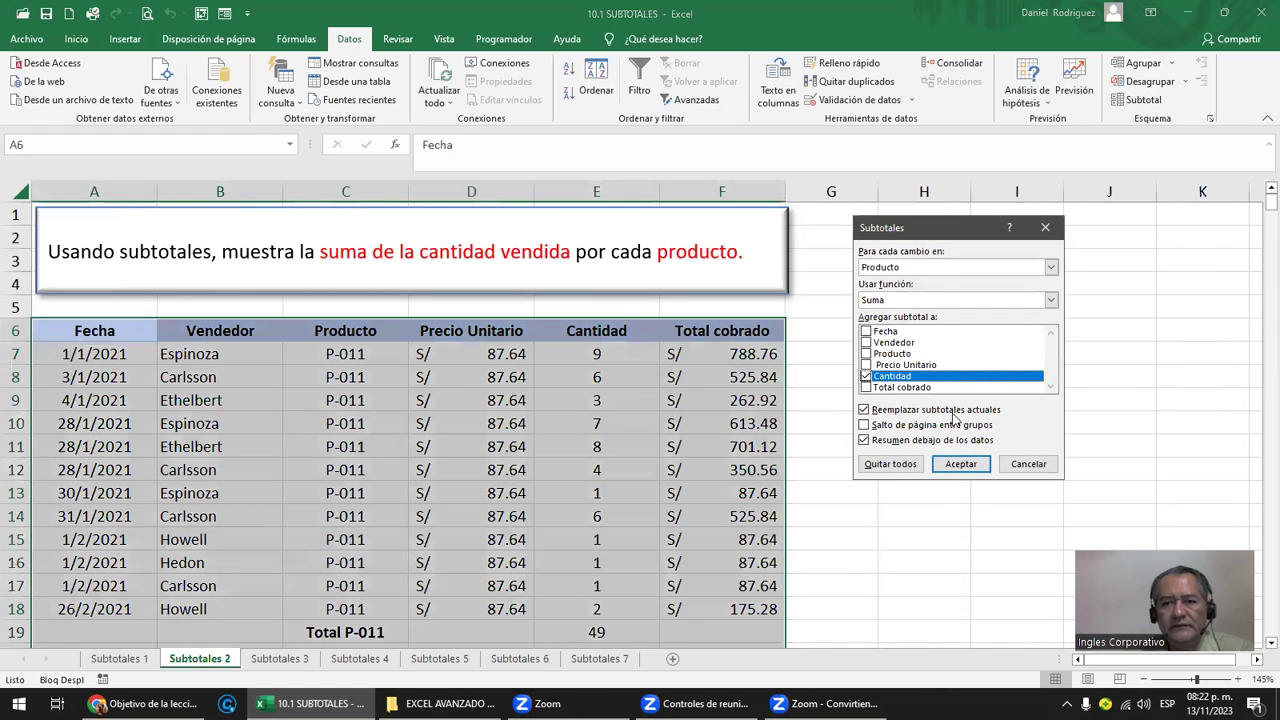
click(960, 466)
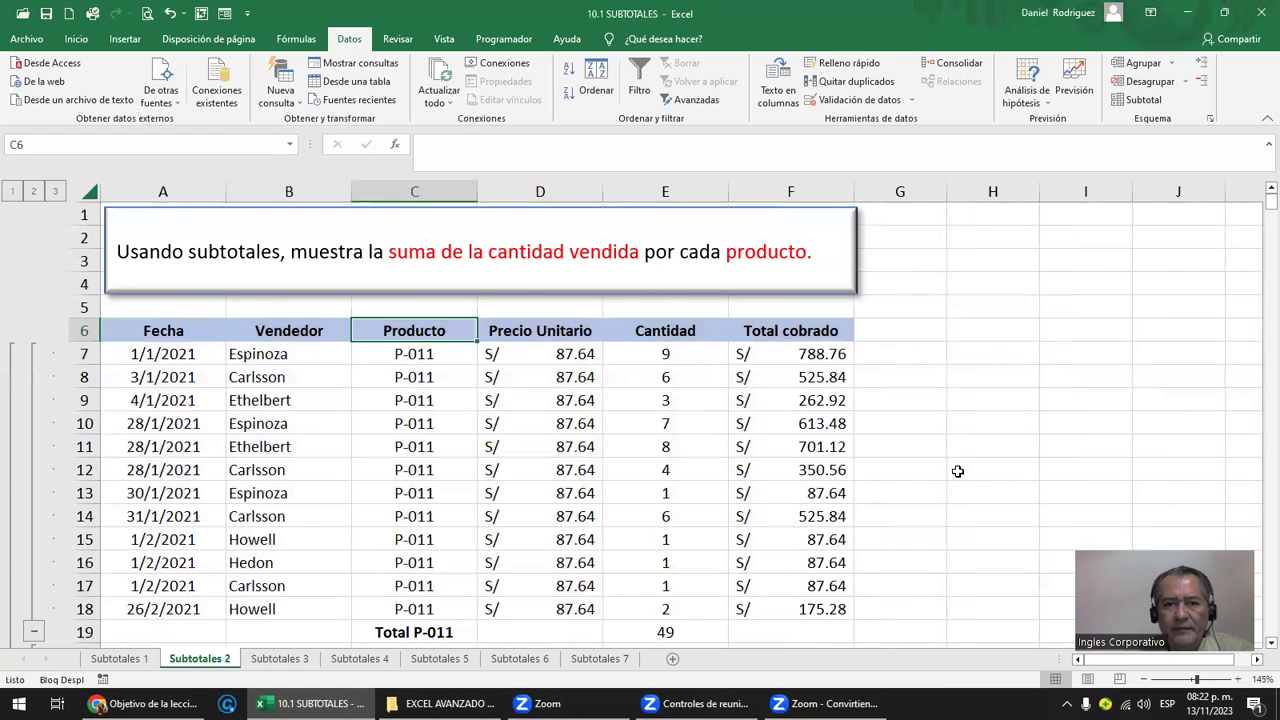
scroll(950, 471, down, 2)
scroll(672, 451, up, 2)
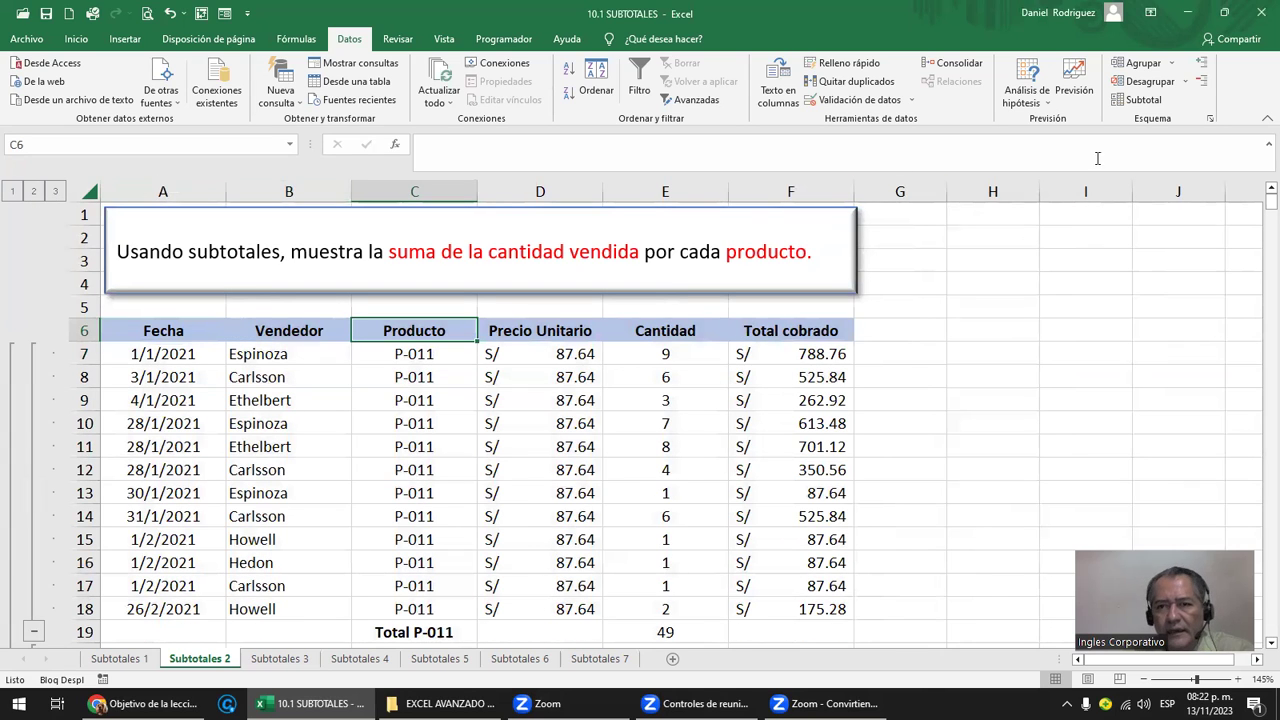
Step: Remove the outline with Desagrupar > Borrar esquema, keeping the Total P-011 row of 49
click(1187, 83)
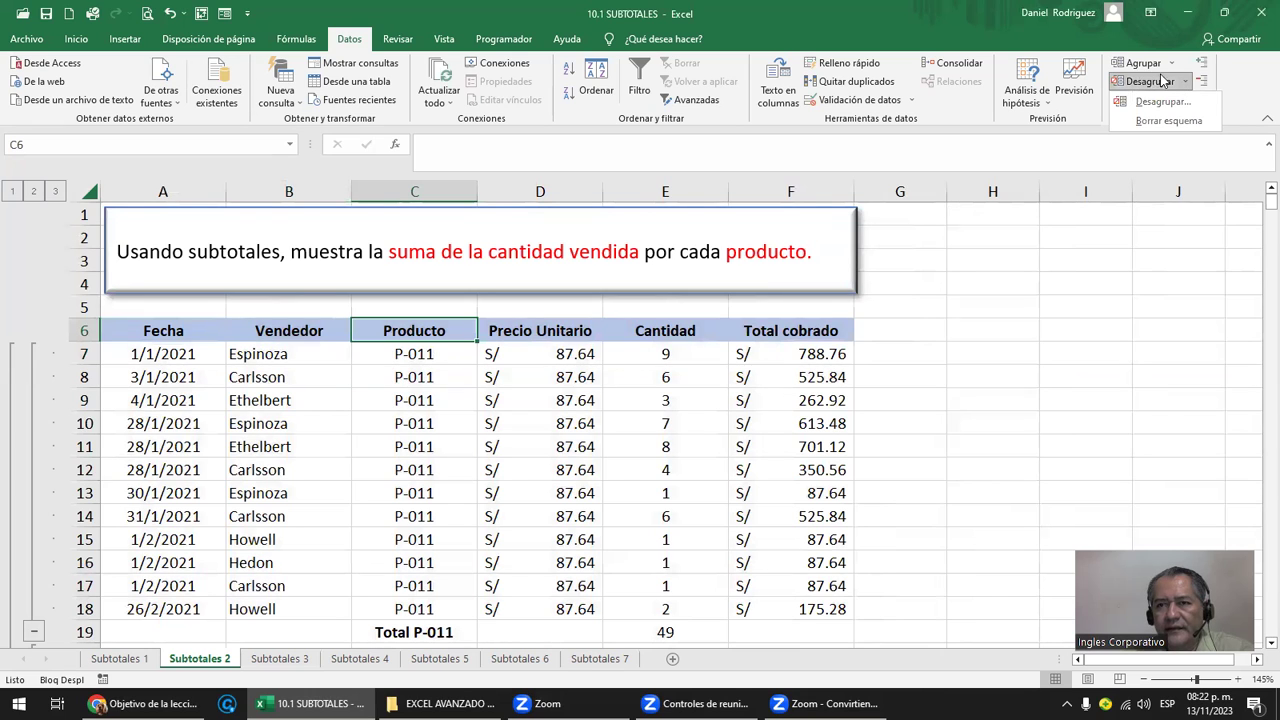
click(1158, 82)
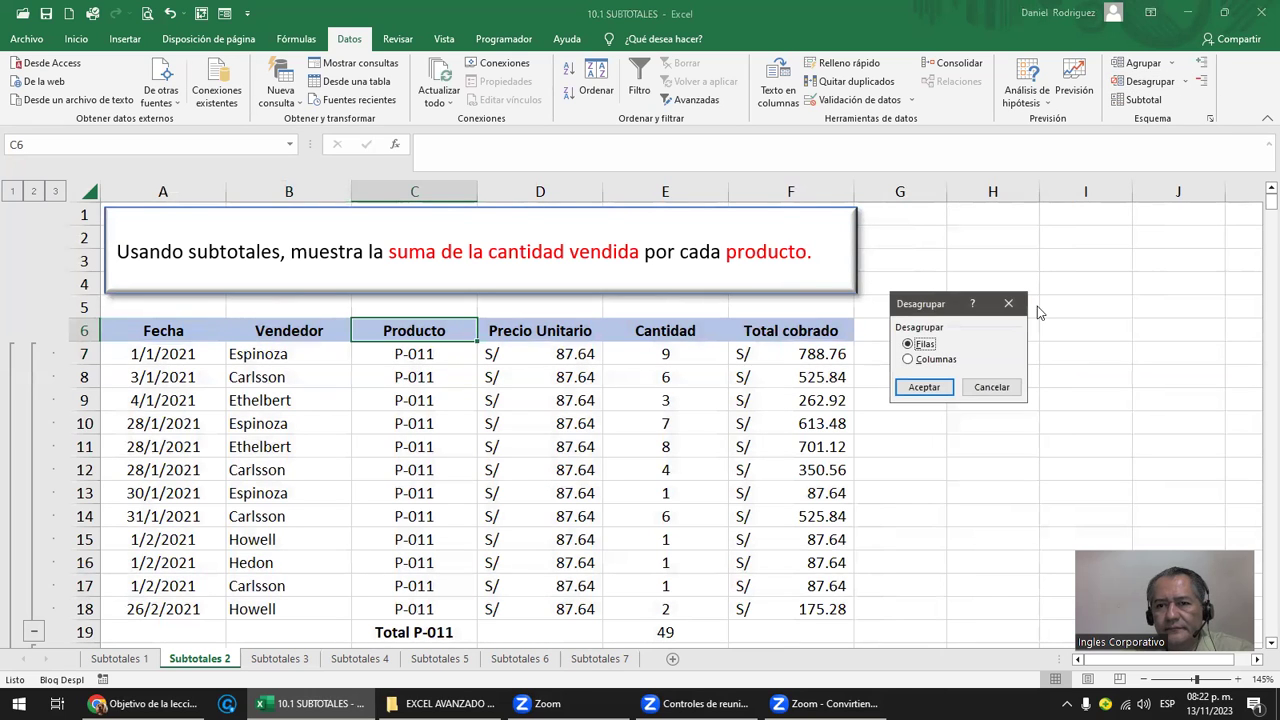
click(925, 390)
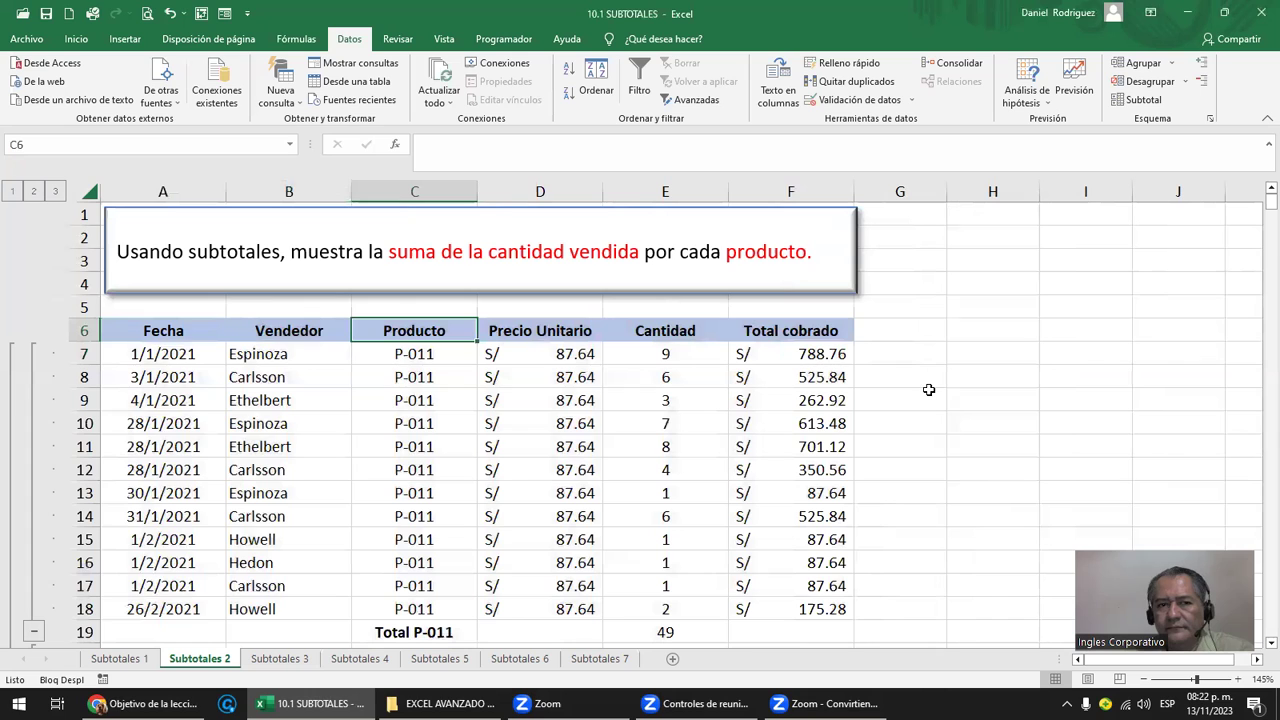
click(1185, 82)
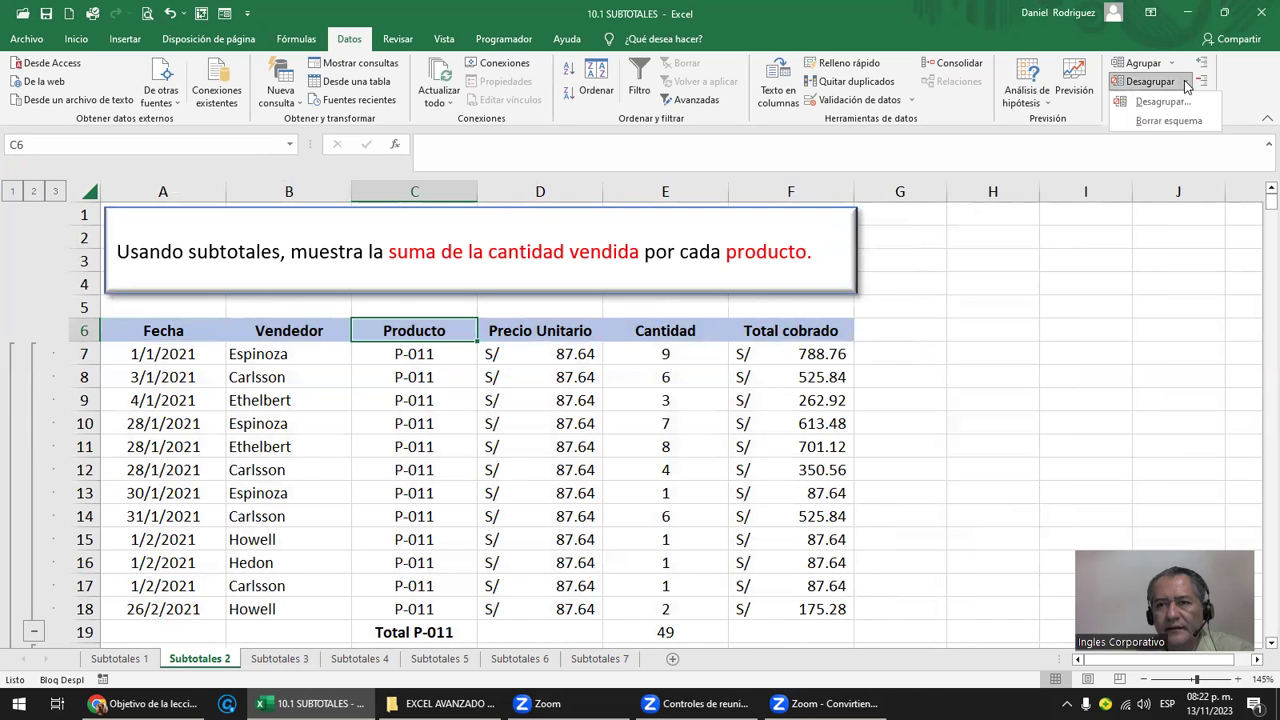
click(1170, 121)
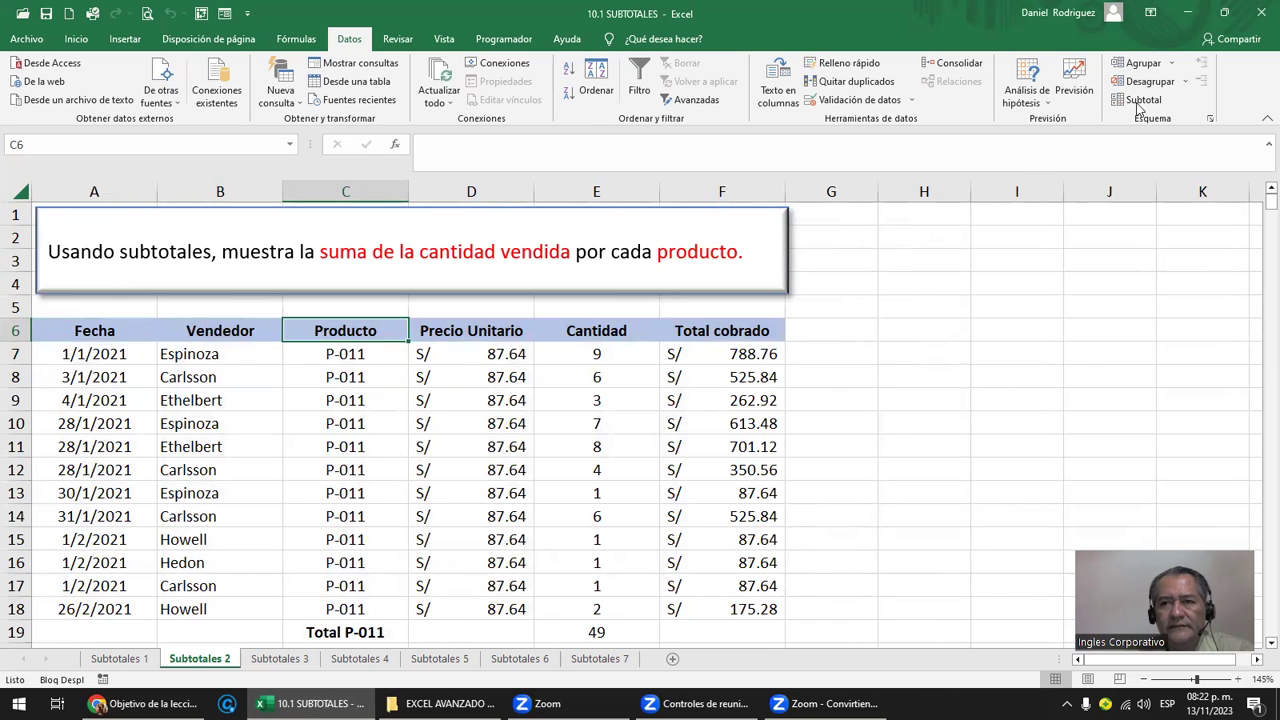
click(1185, 82)
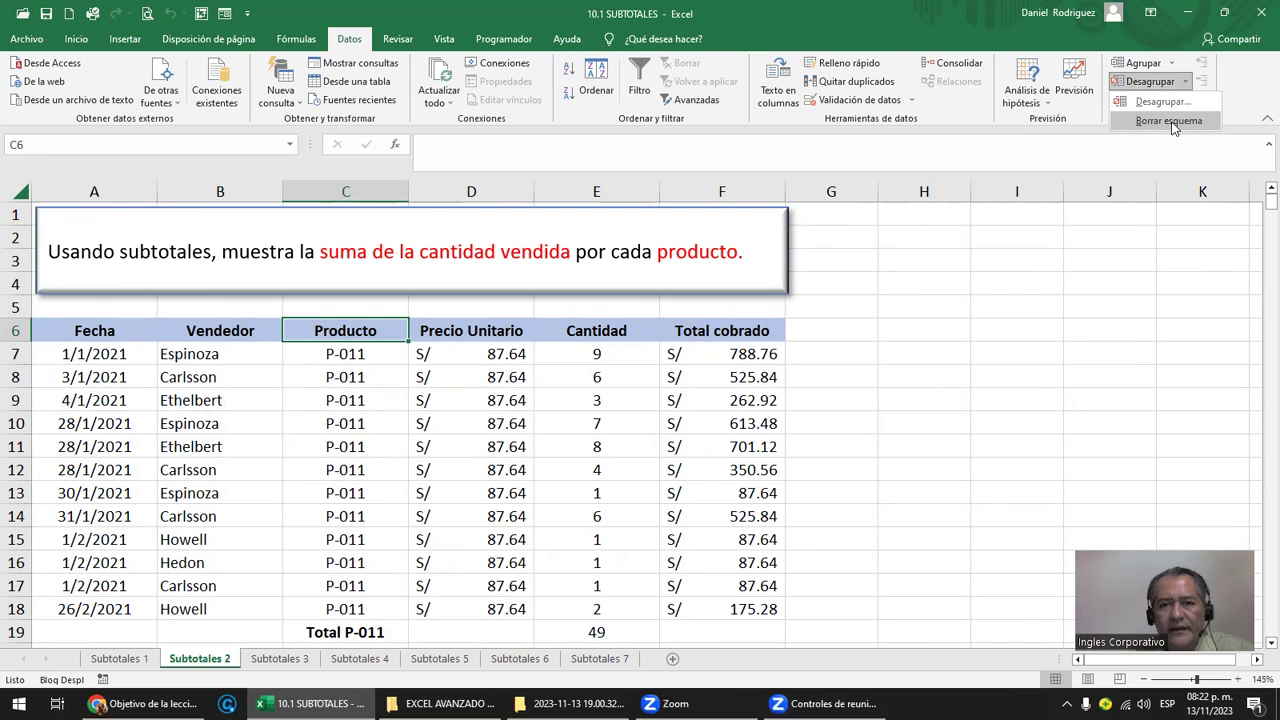
click(570, 703)
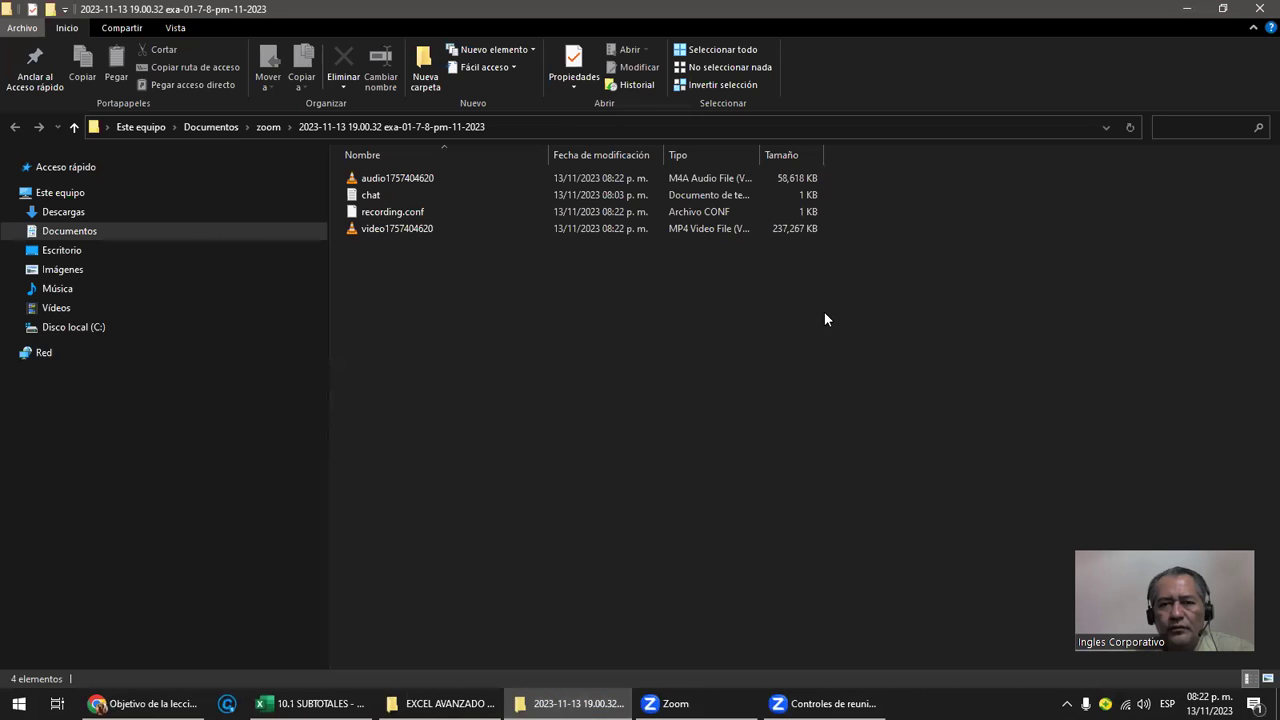
click(1258, 9)
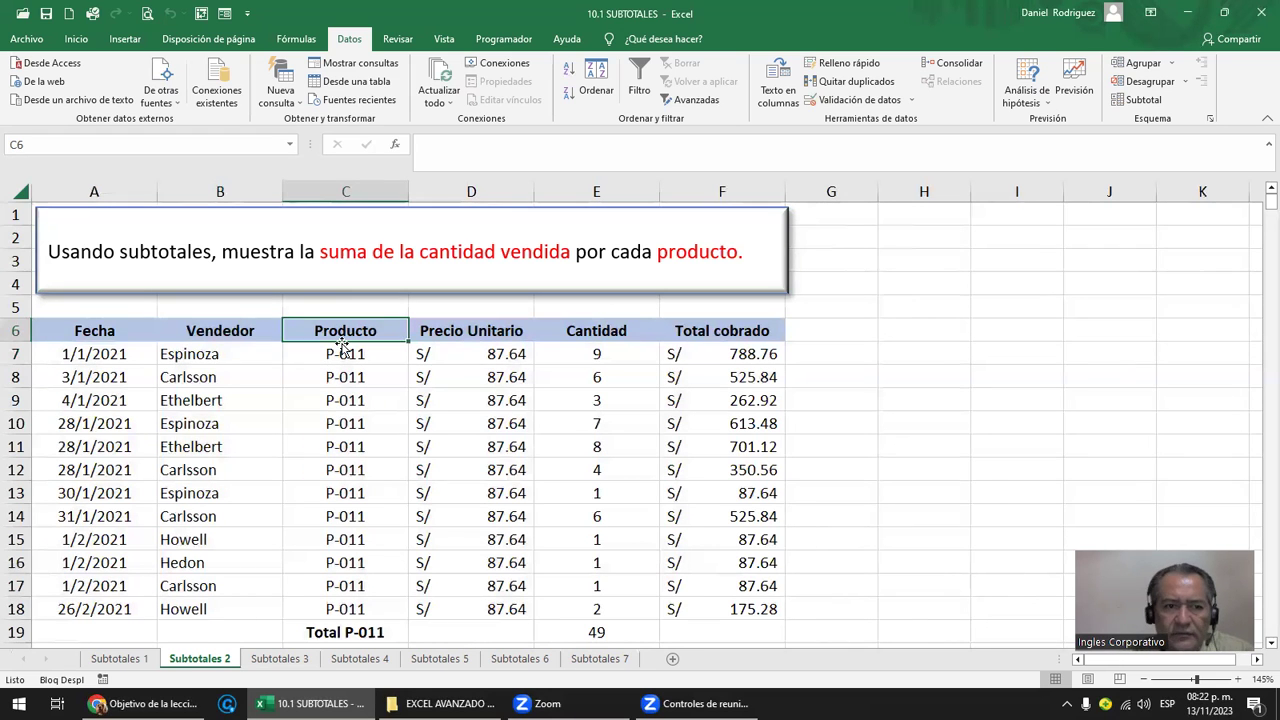
scroll(311, 456, down, 1)
scroll(311, 456, down, 4)
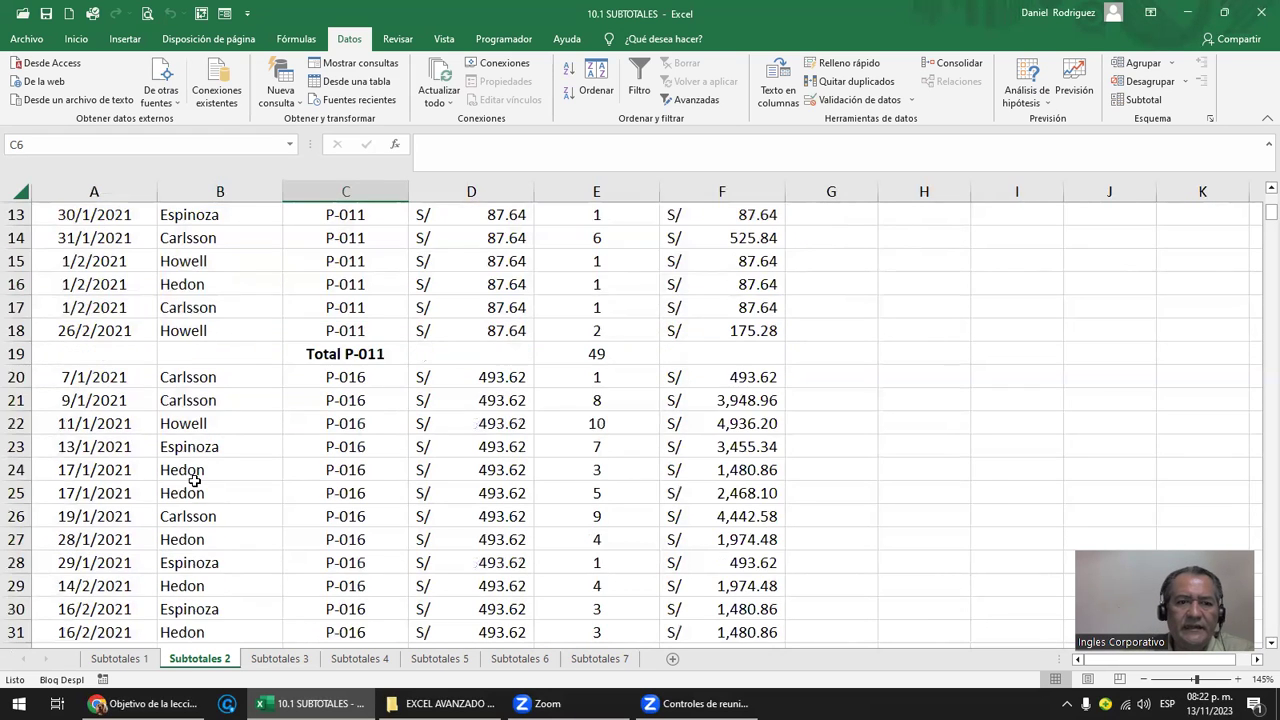
click(305, 354)
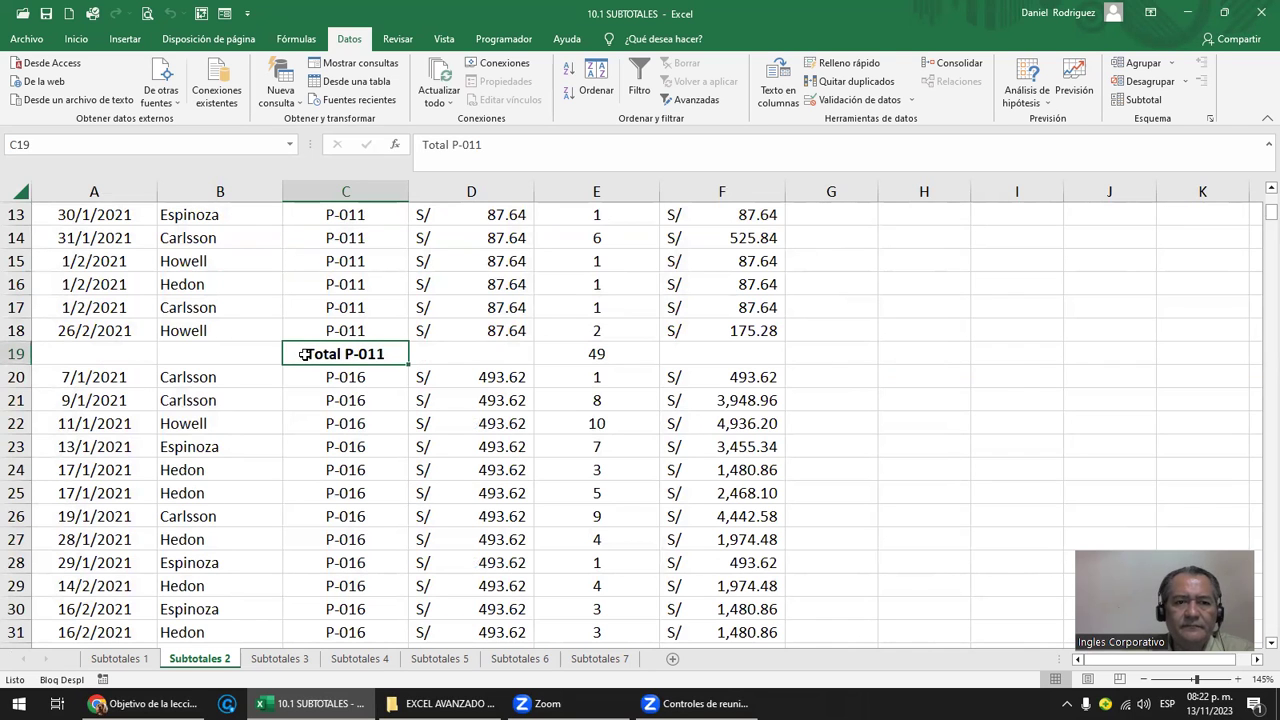
scroll(305, 354, up, 4)
click(112, 331)
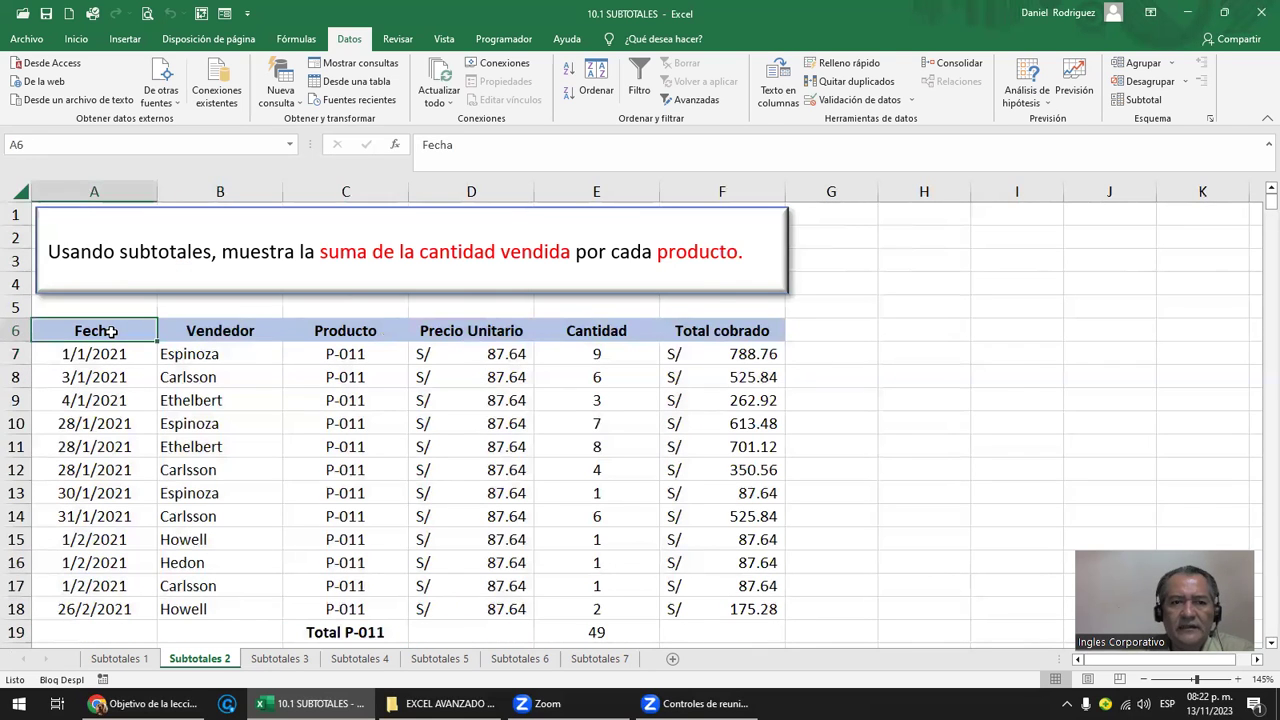
click(1184, 84)
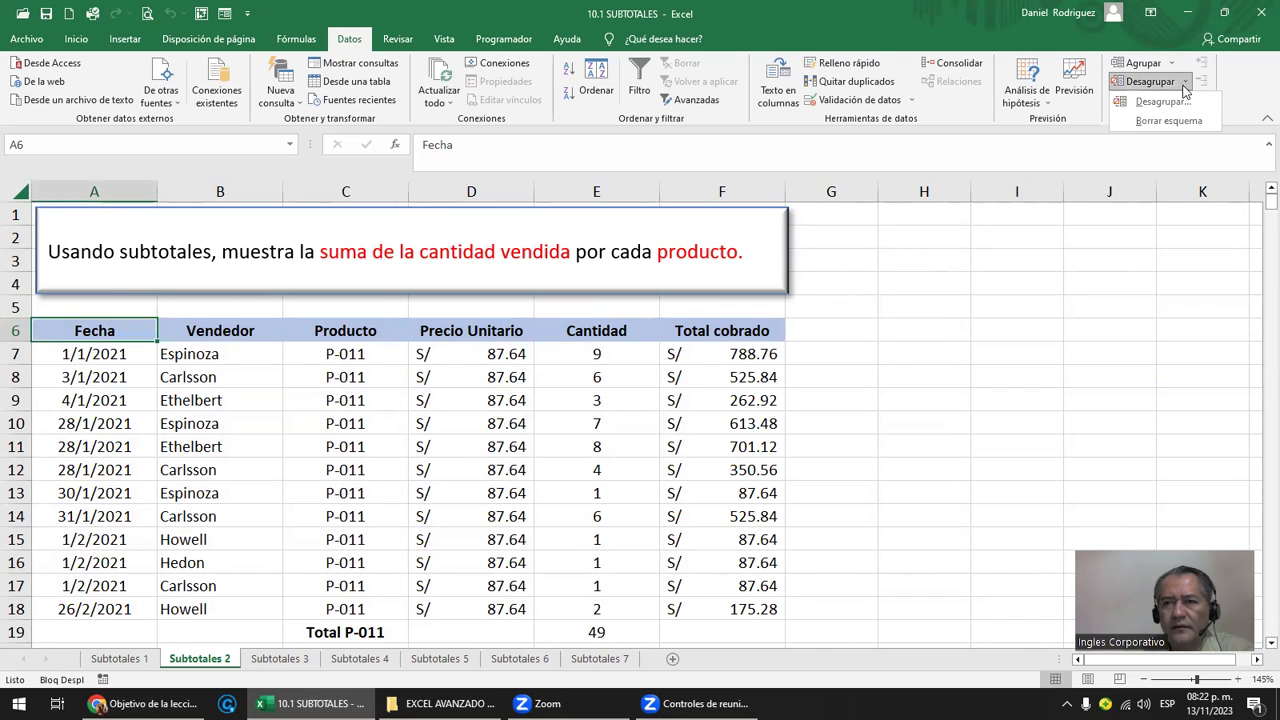
click(1178, 107)
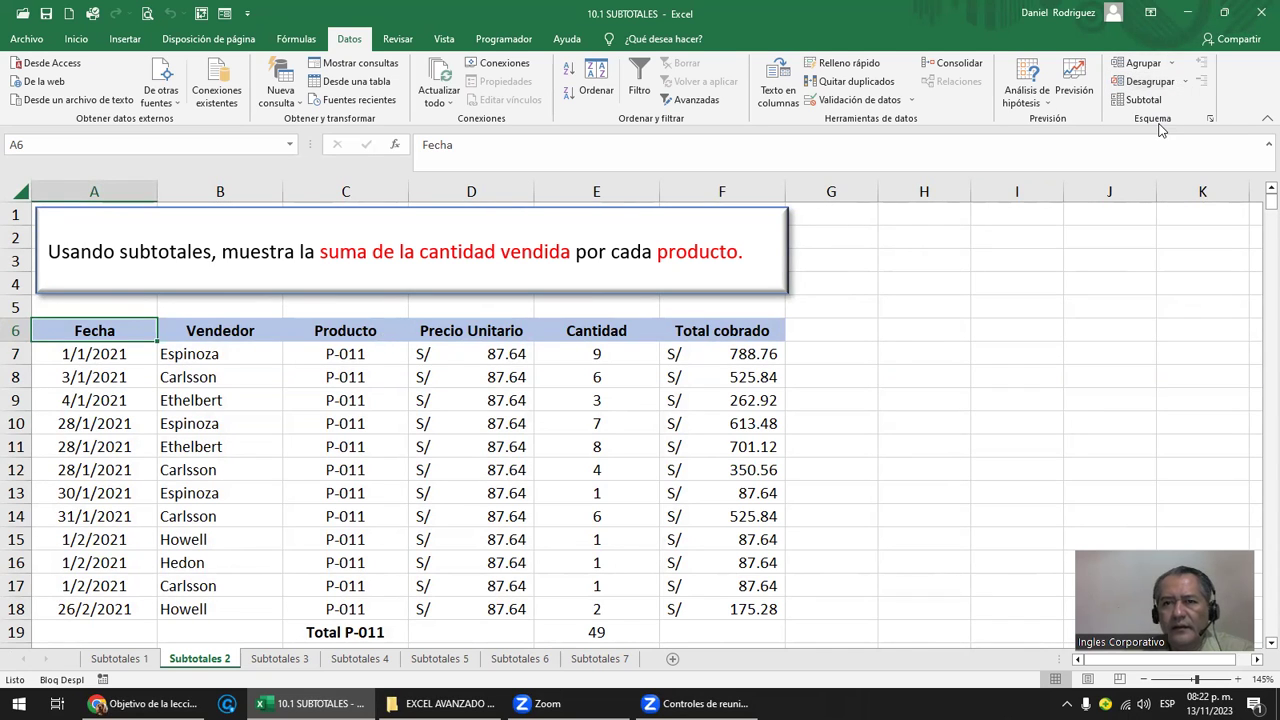
click(411, 335)
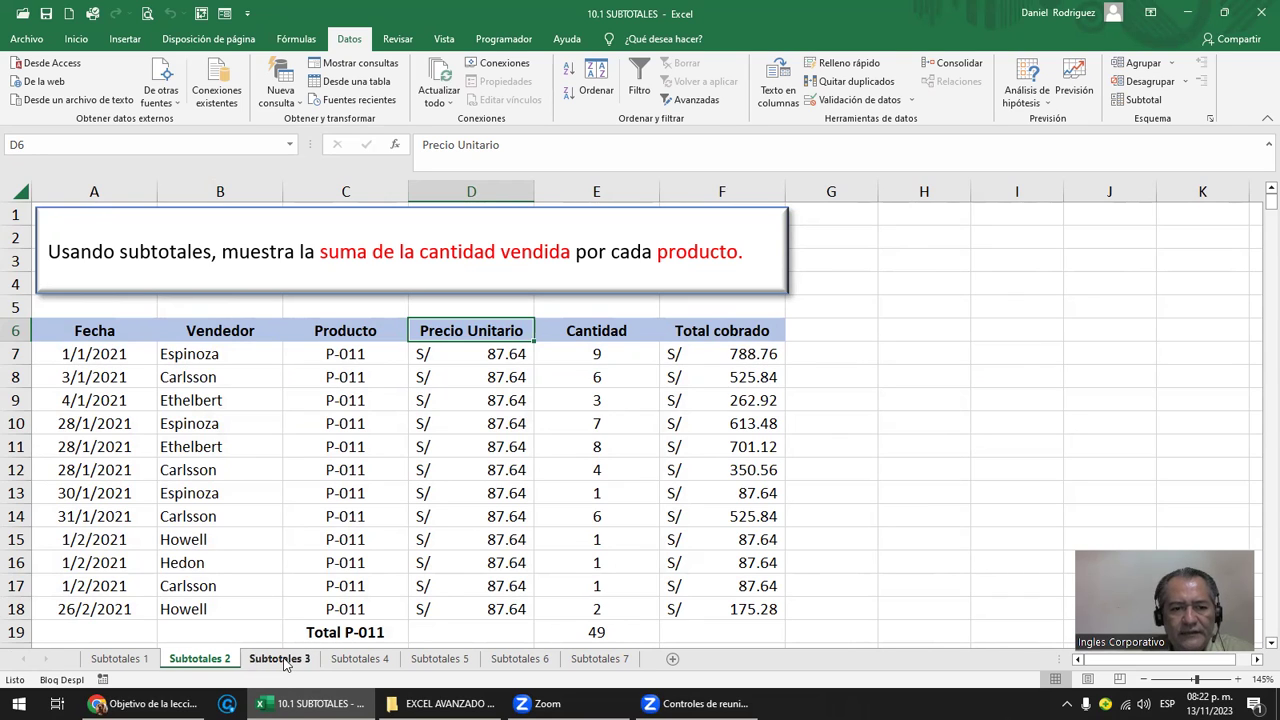
Step: On Subtotales 3, colour 'promedio del precio unitario' red in the instruction box
click(280, 659)
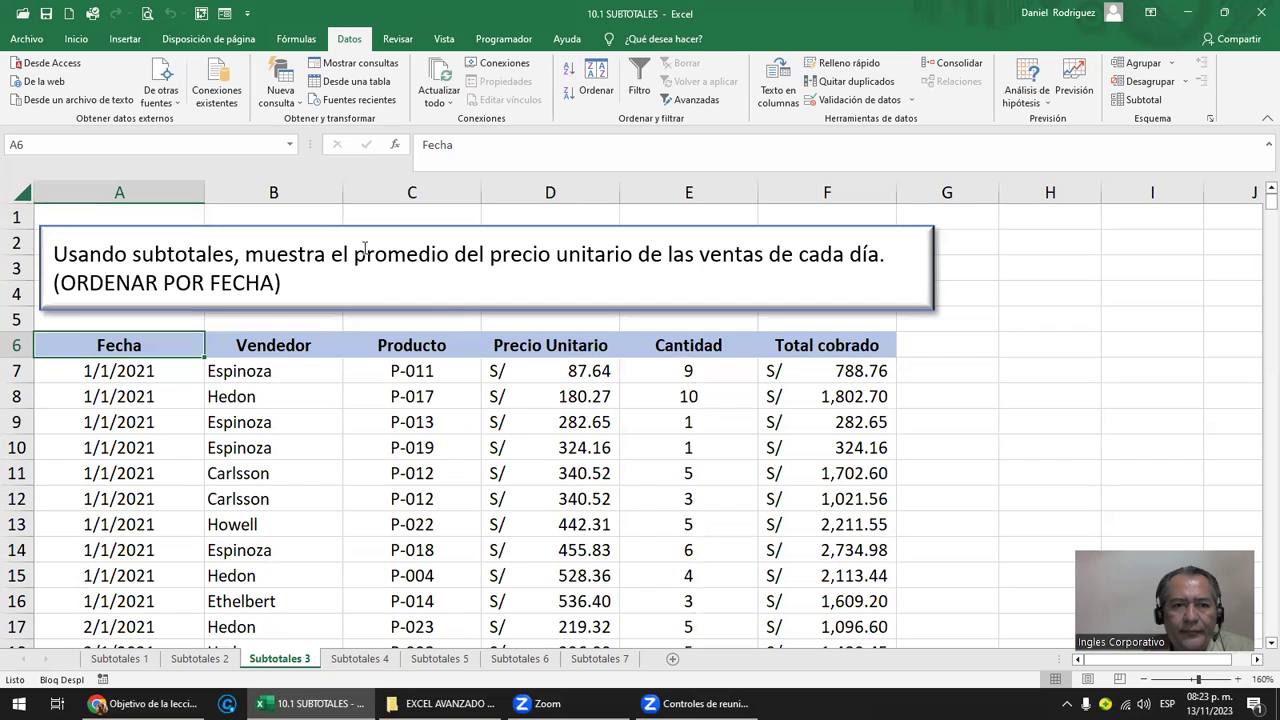
drag(354, 255, 481, 259)
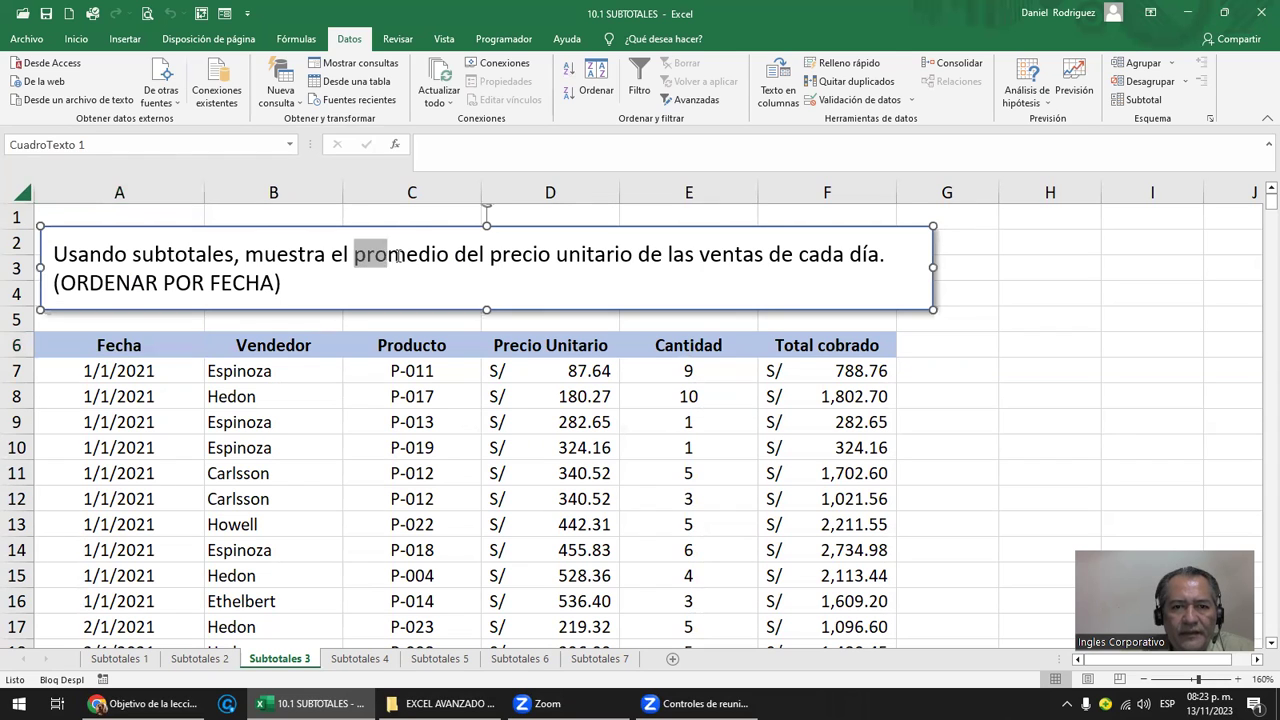
drag(484, 249, 586, 252)
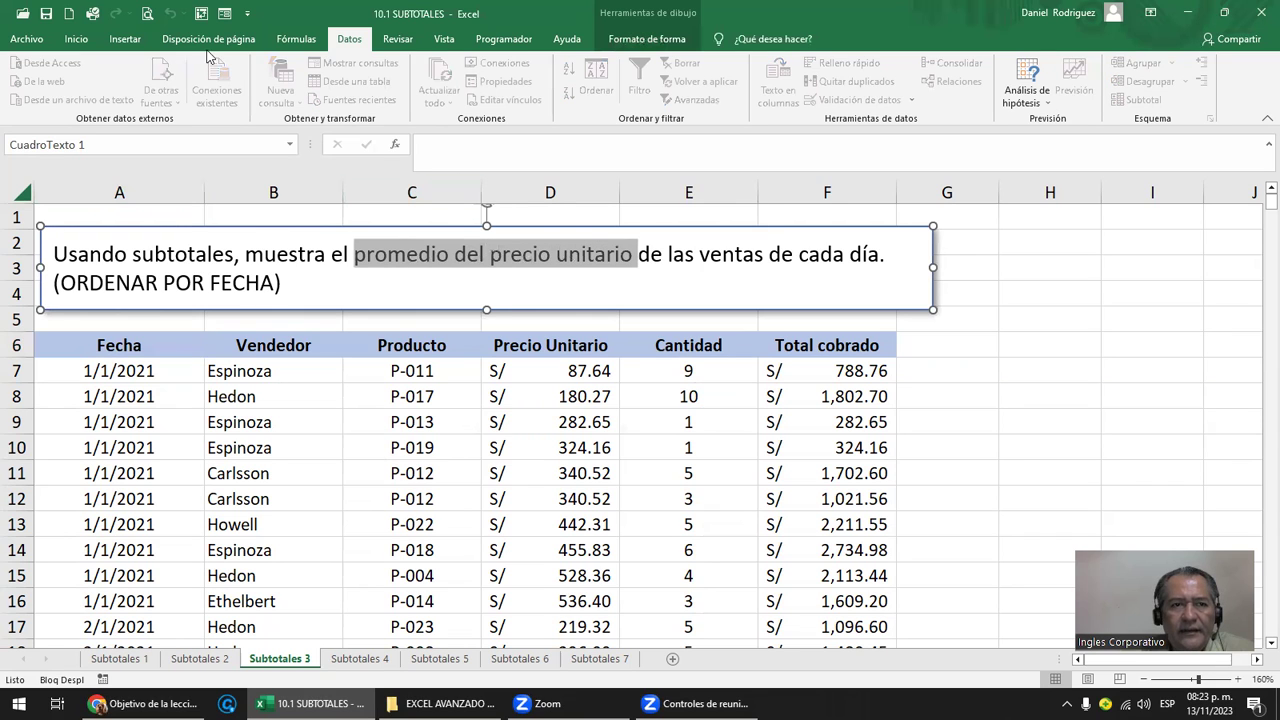
click(76, 38)
click(291, 95)
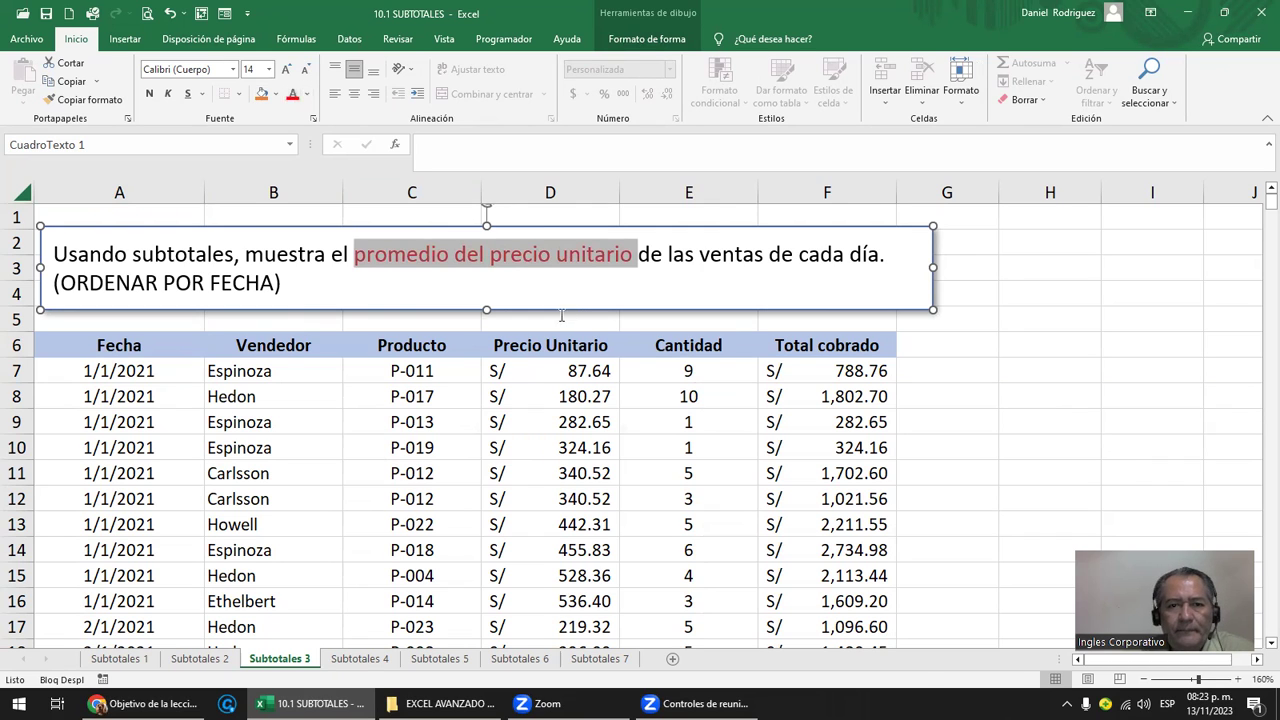
Step: Review column D, the 'ventas de cada día' wording and the Fecha, Precio Unitario, Vendedor headers
click(546, 184)
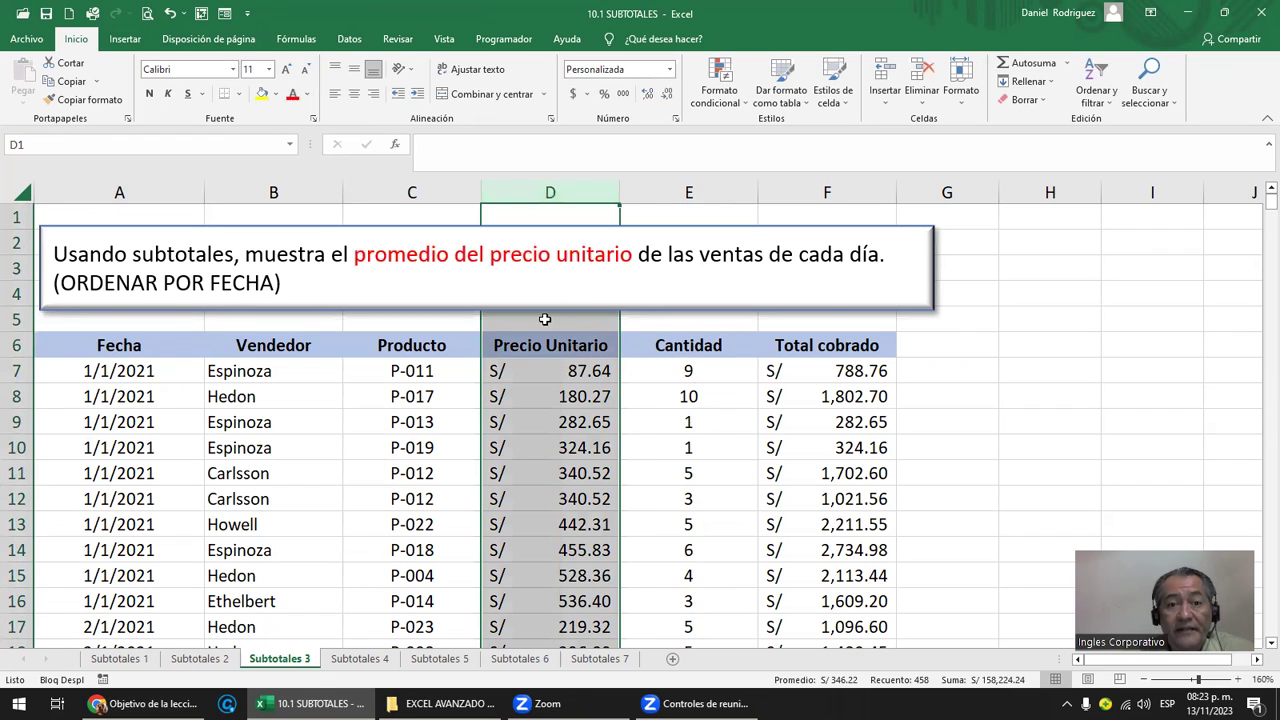
click(544, 319)
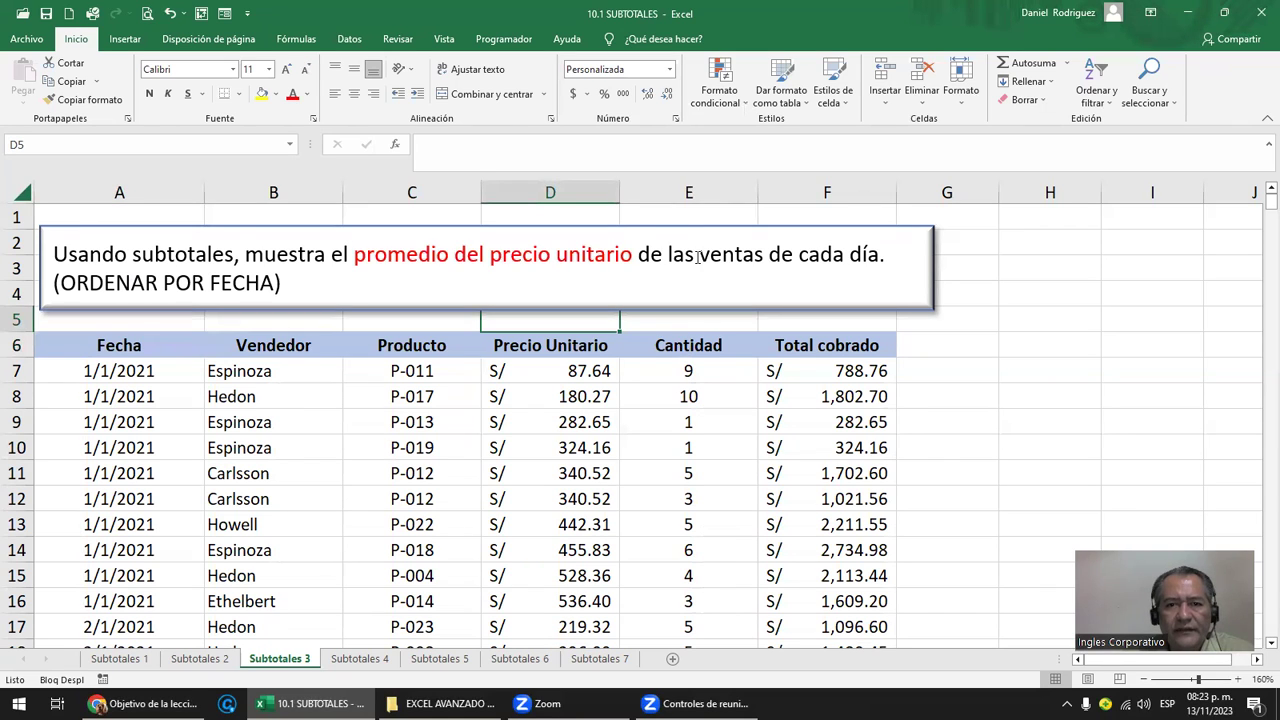
drag(701, 254, 877, 250)
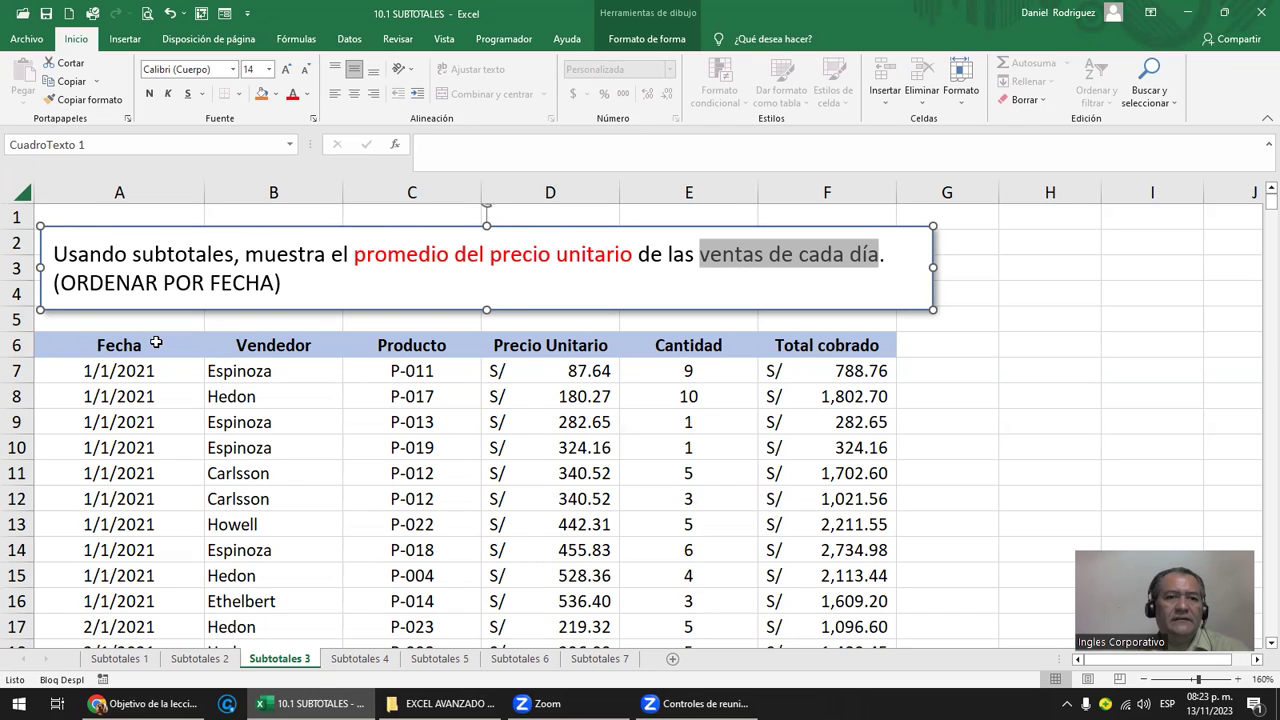
click(95, 348)
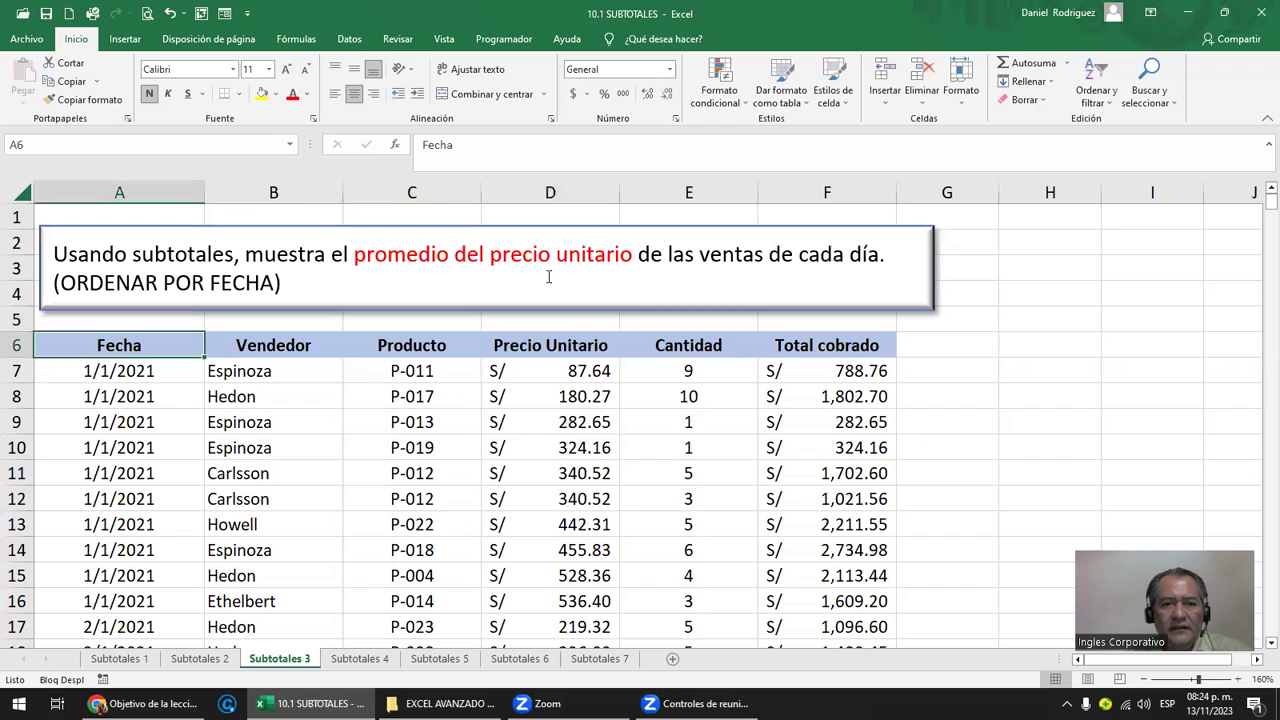
click(570, 350)
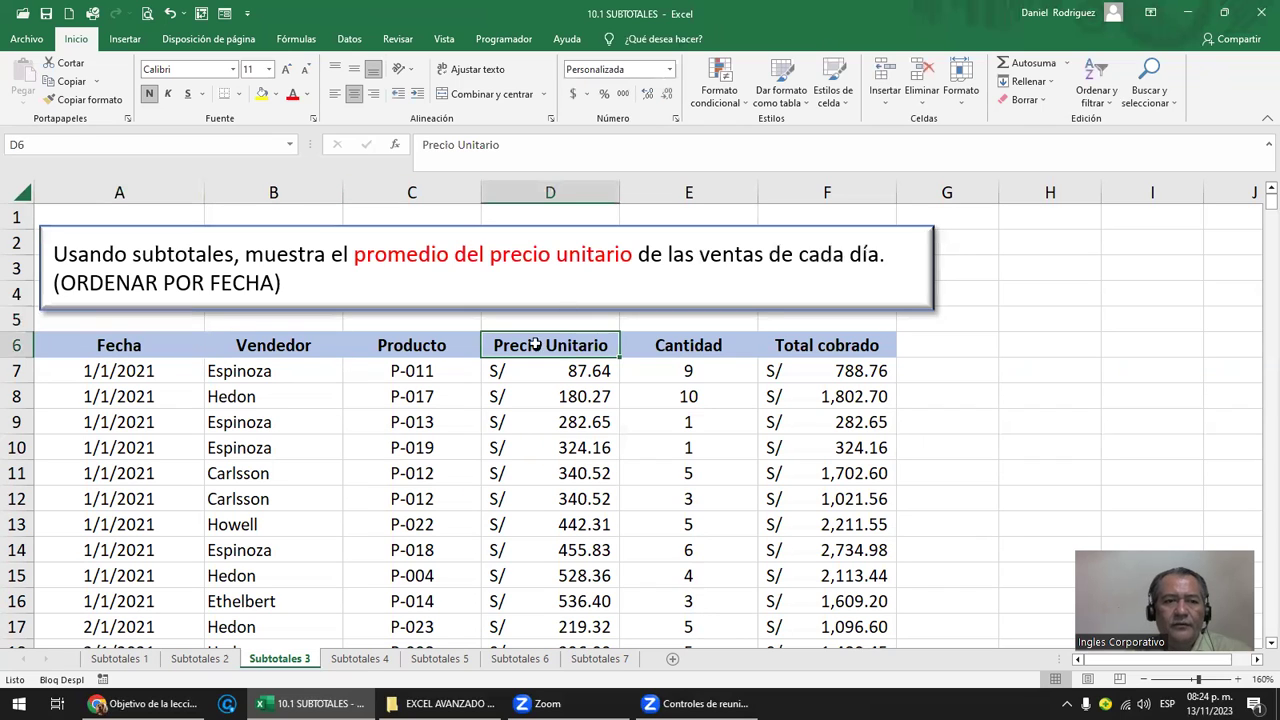
click(292, 347)
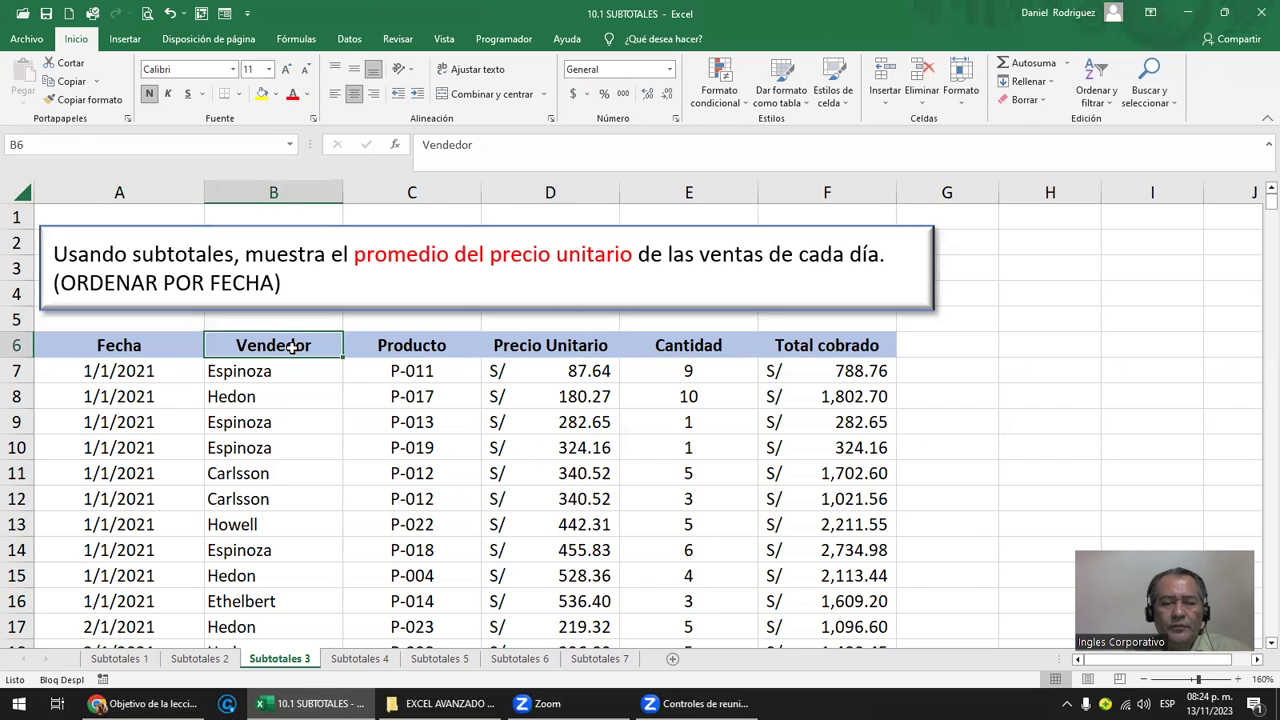
Step: Subtotal at each change in Fecha using Promedio on Precio Unitario only, unticking Total cobrado
click(349, 39)
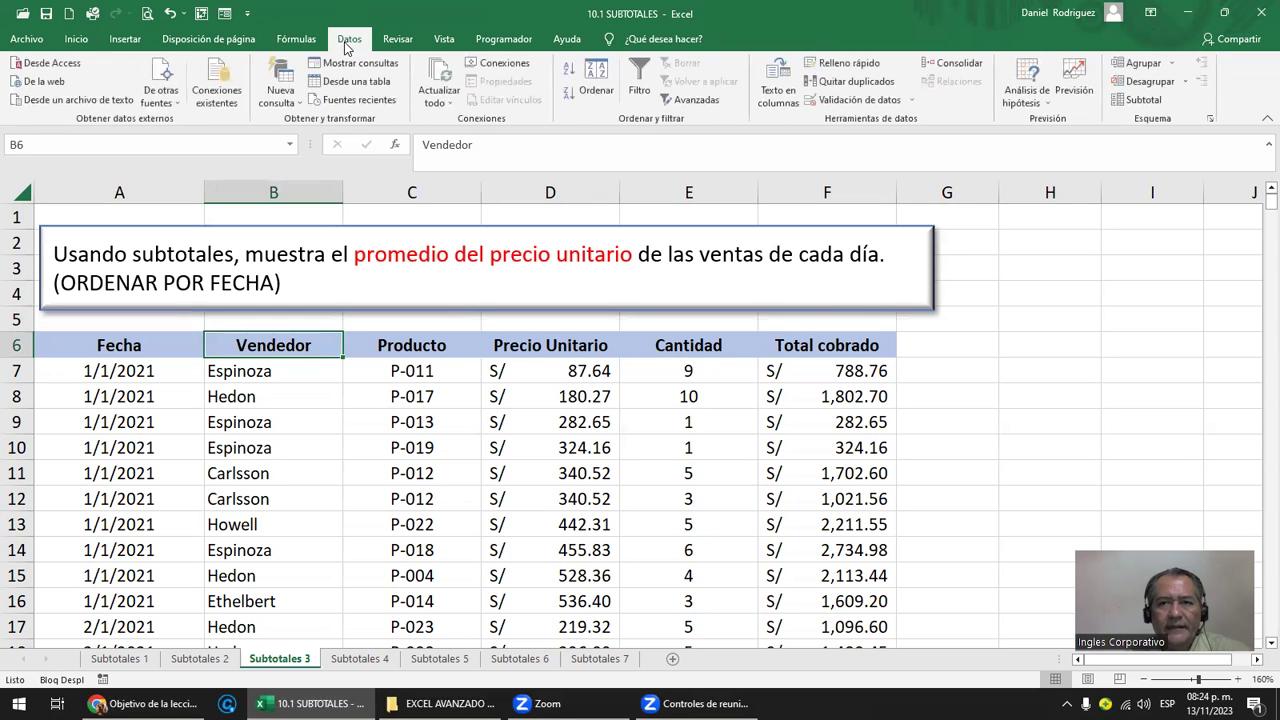
click(1140, 100)
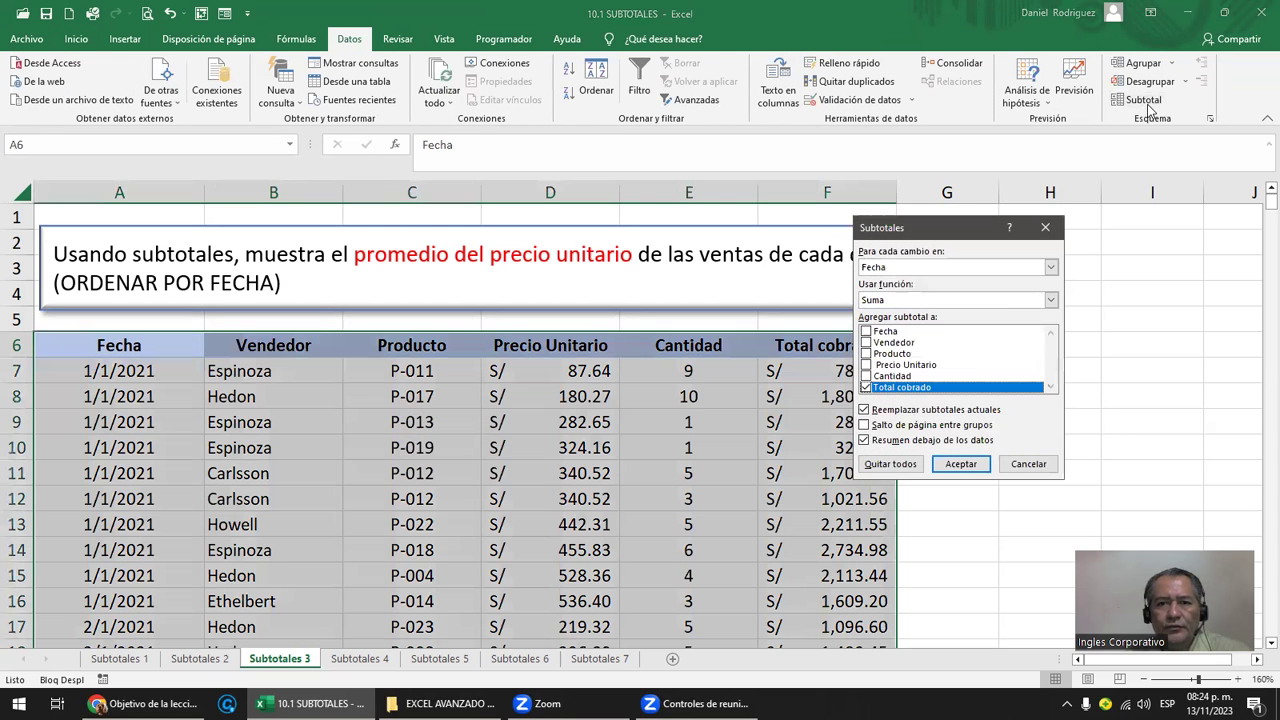
drag(983, 229, 1093, 229)
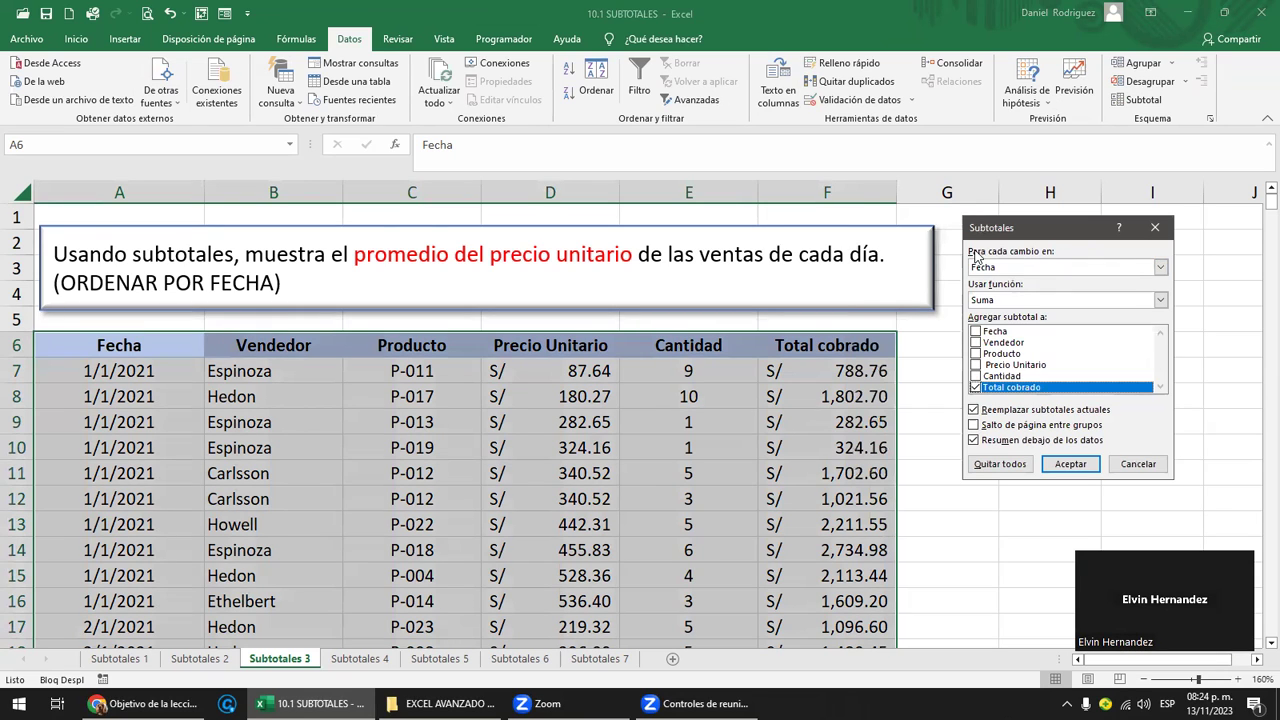
click(1112, 266)
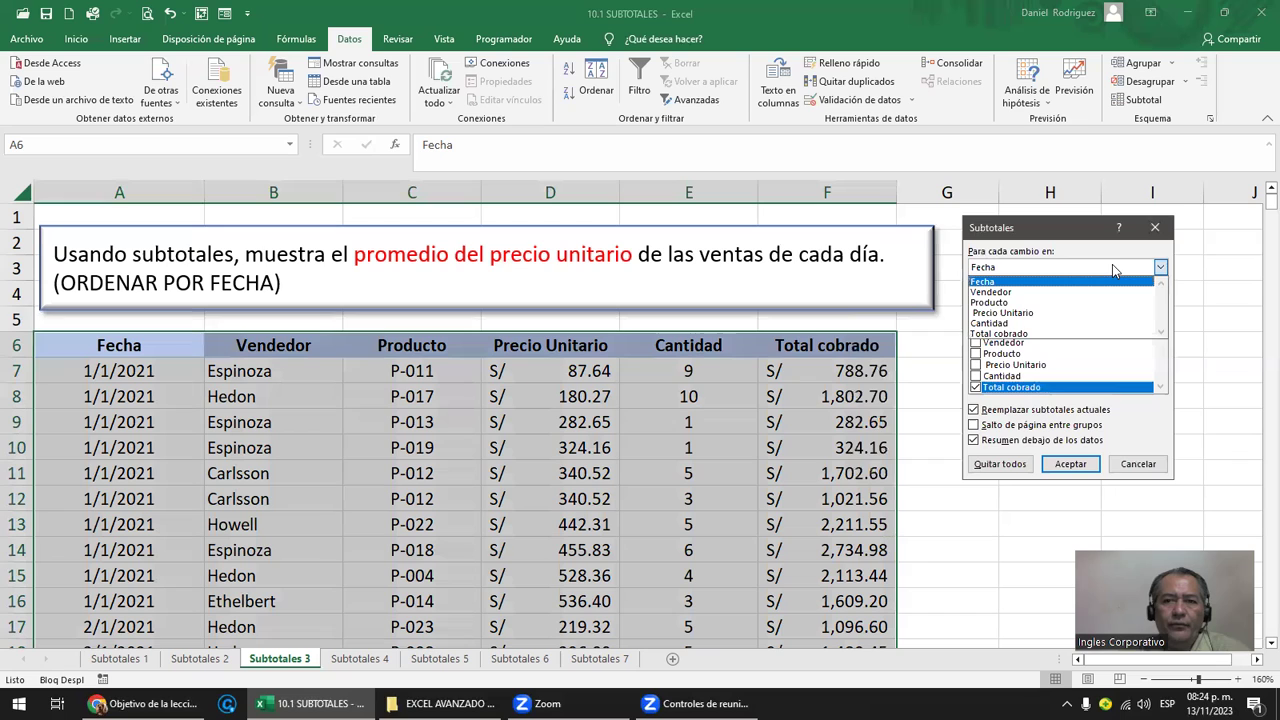
click(998, 284)
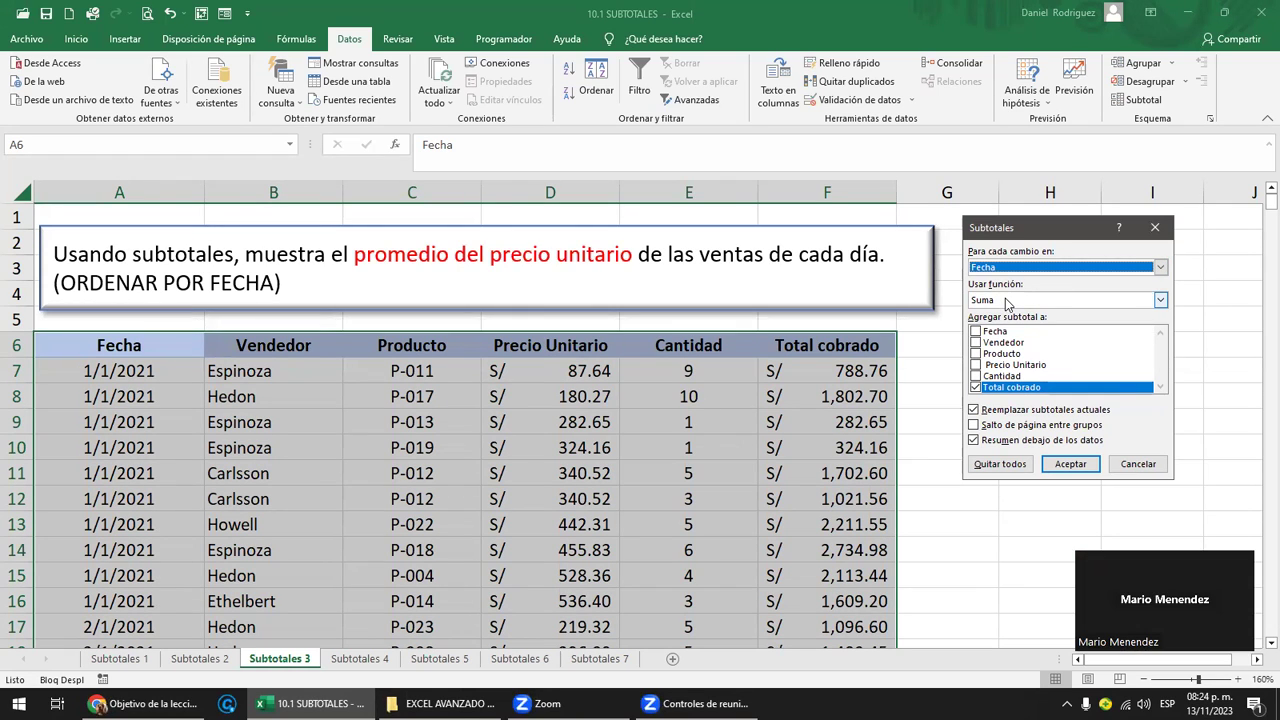
click(1007, 301)
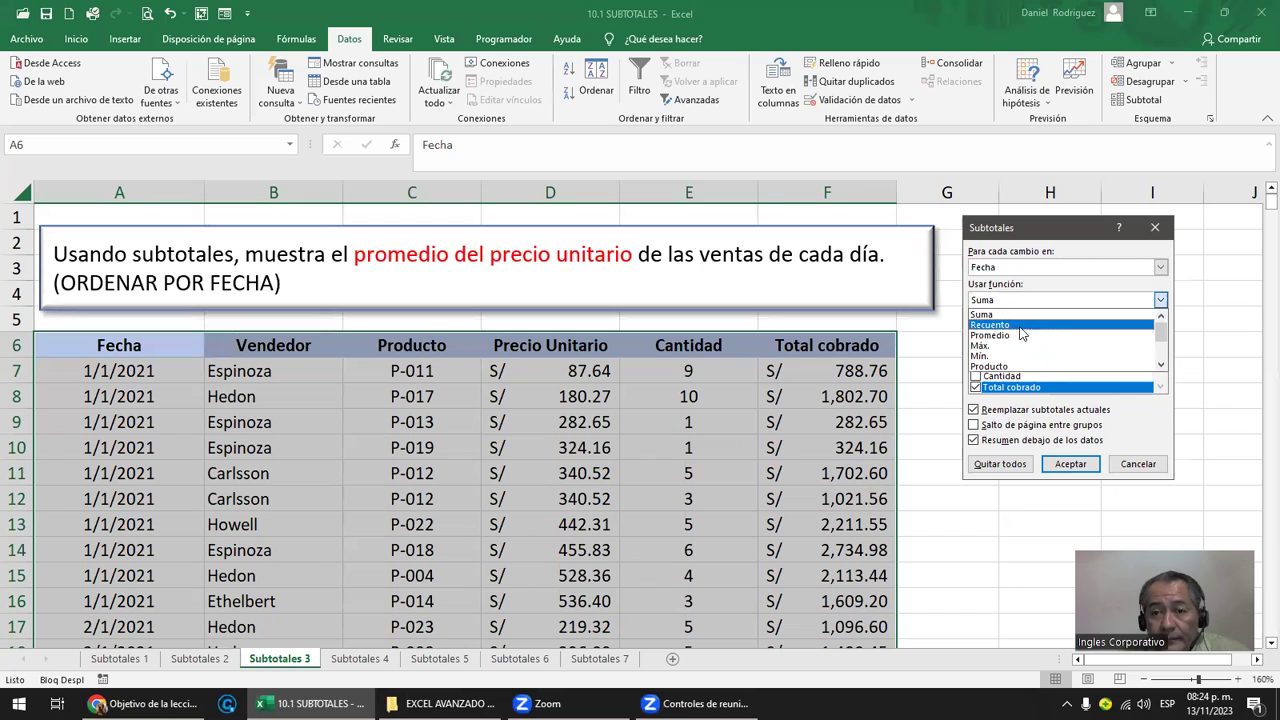
click(1005, 336)
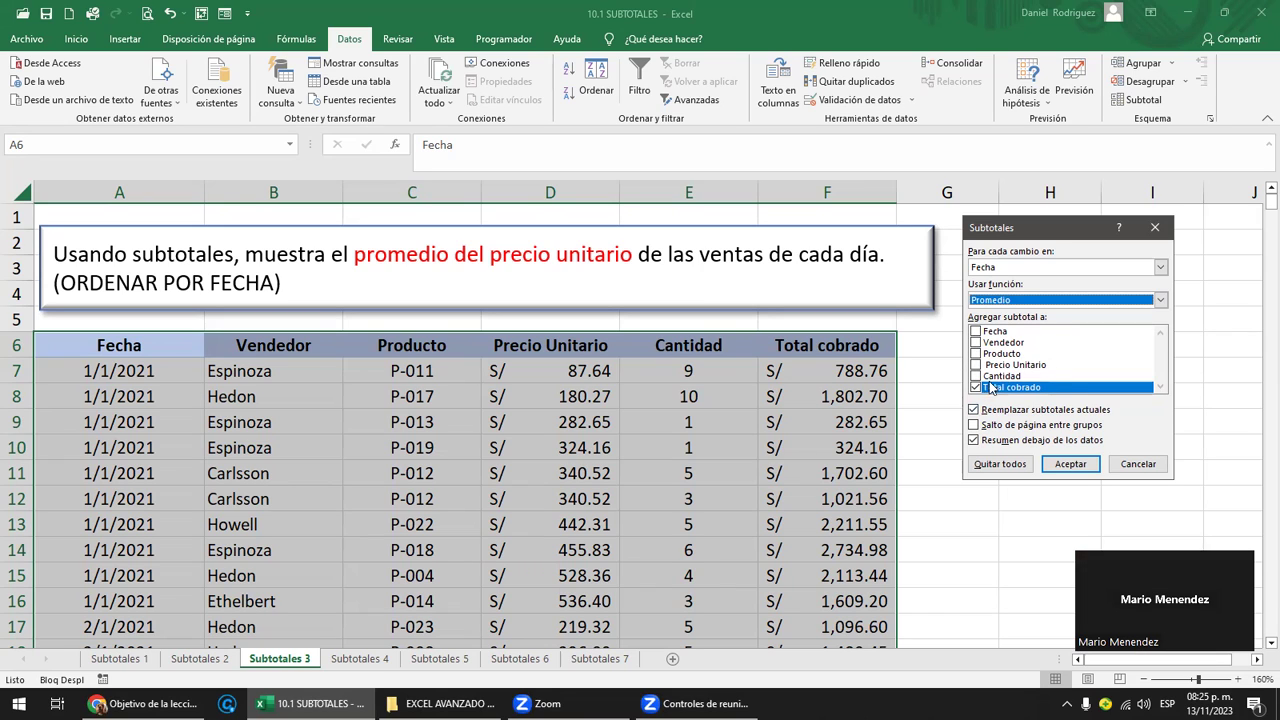
click(975, 388)
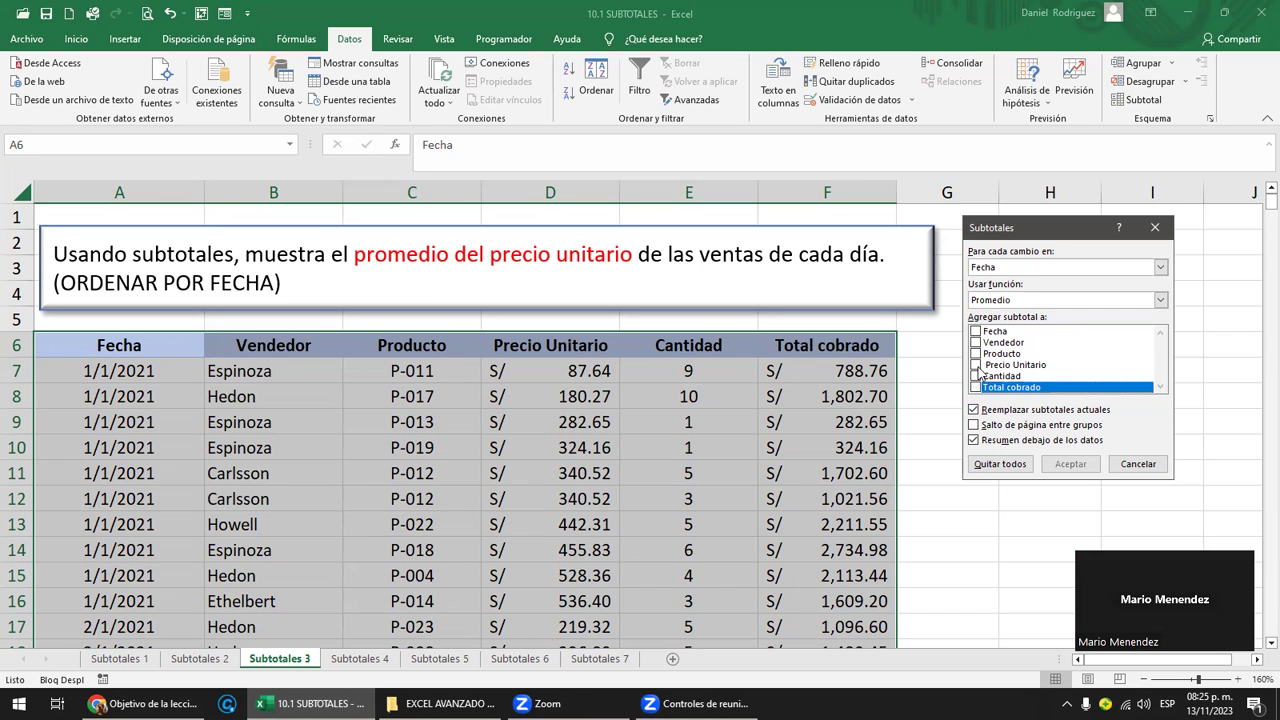
click(976, 366)
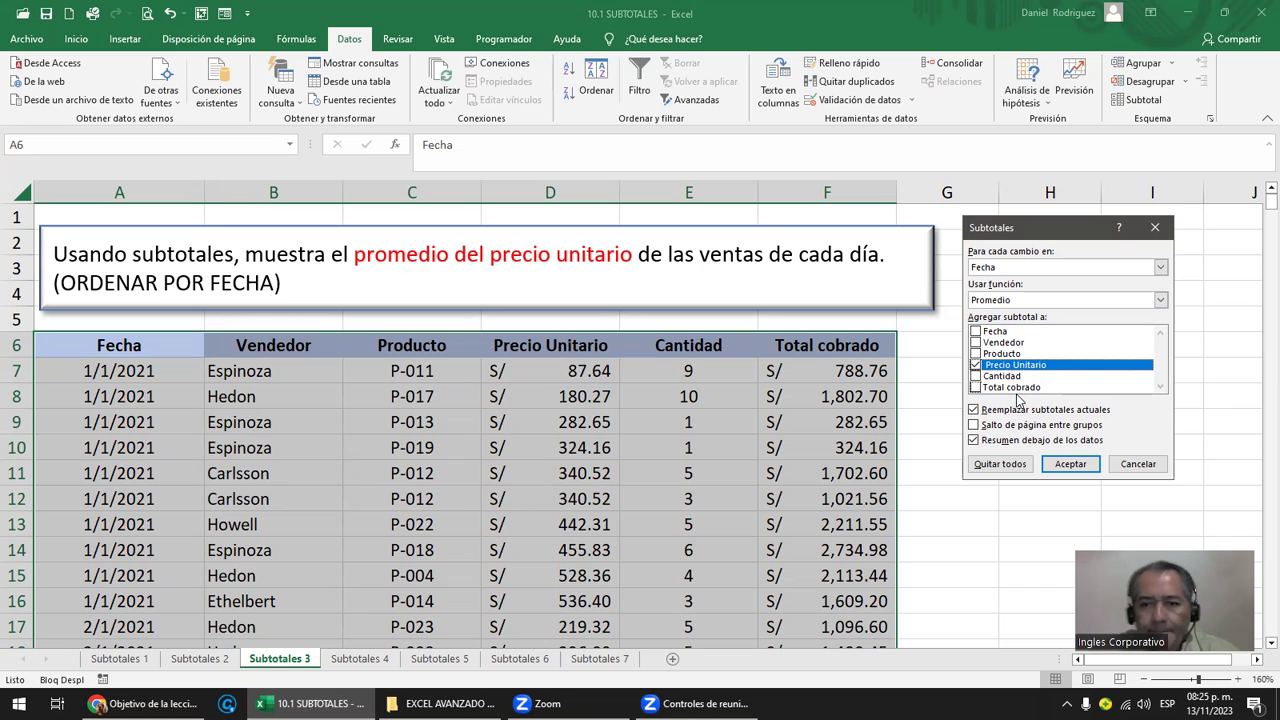
click(1068, 462)
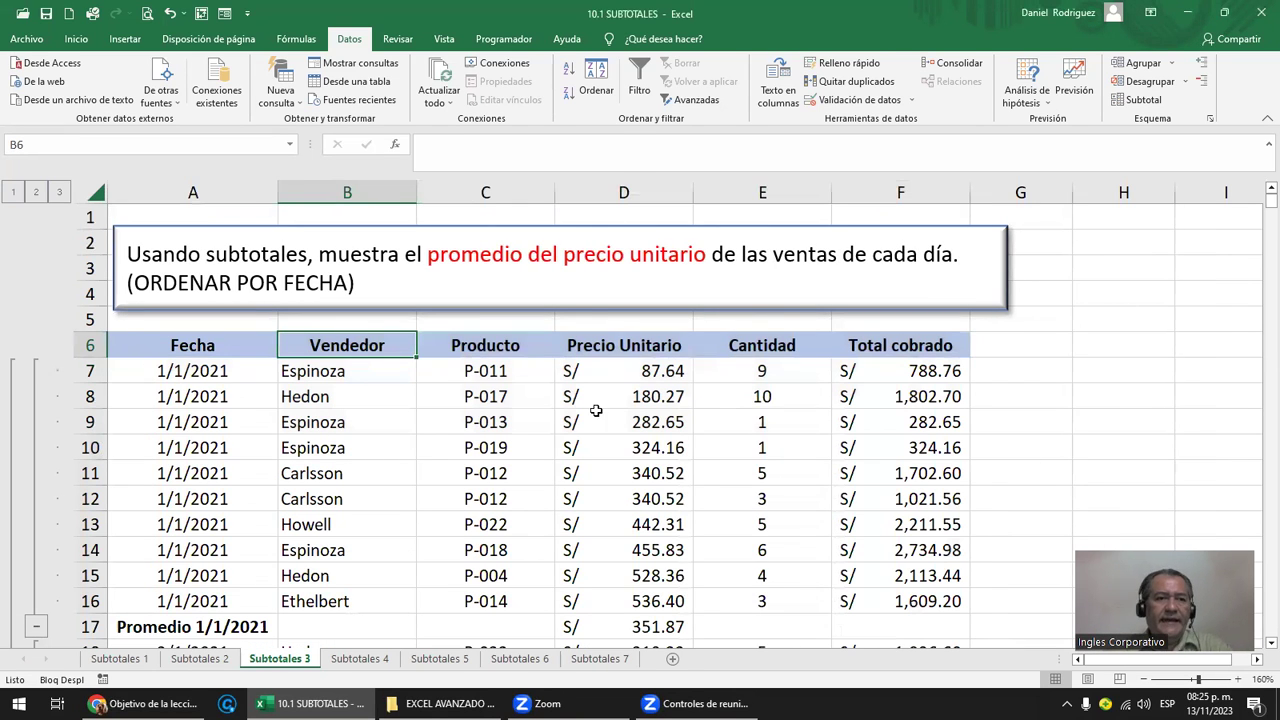
click(14, 192)
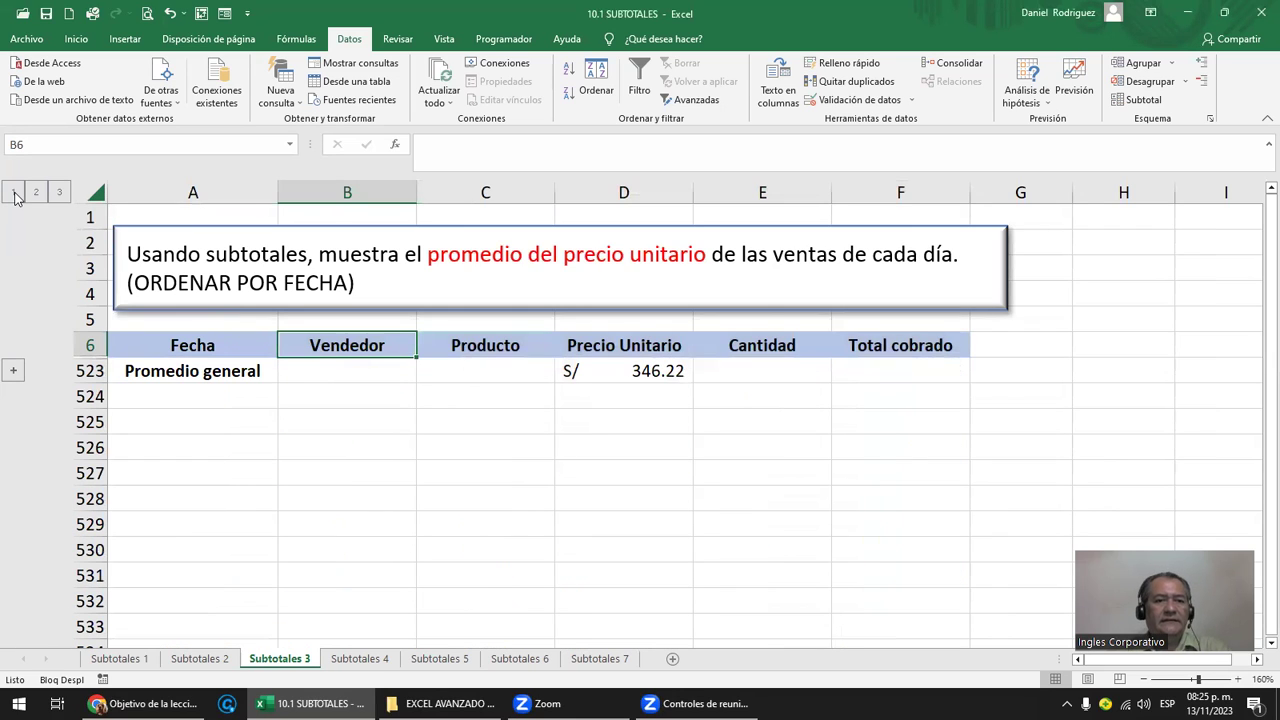
click(162, 371)
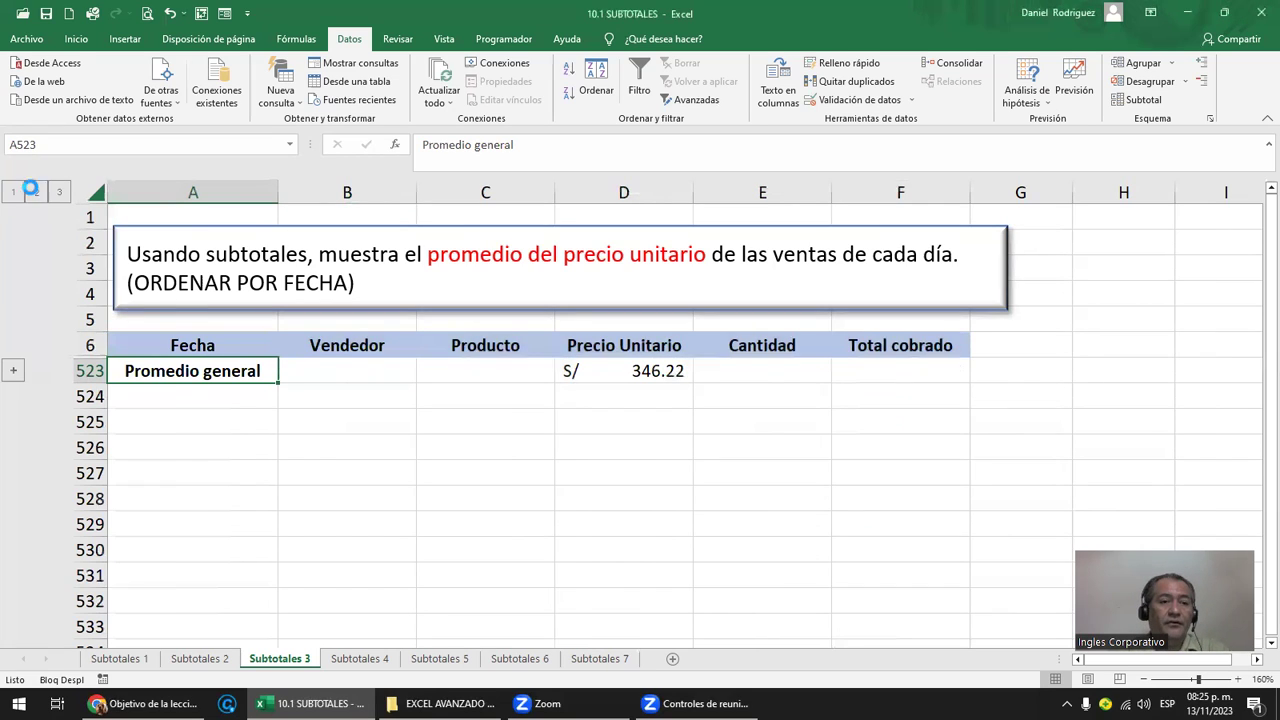
click(35, 192)
click(214, 370)
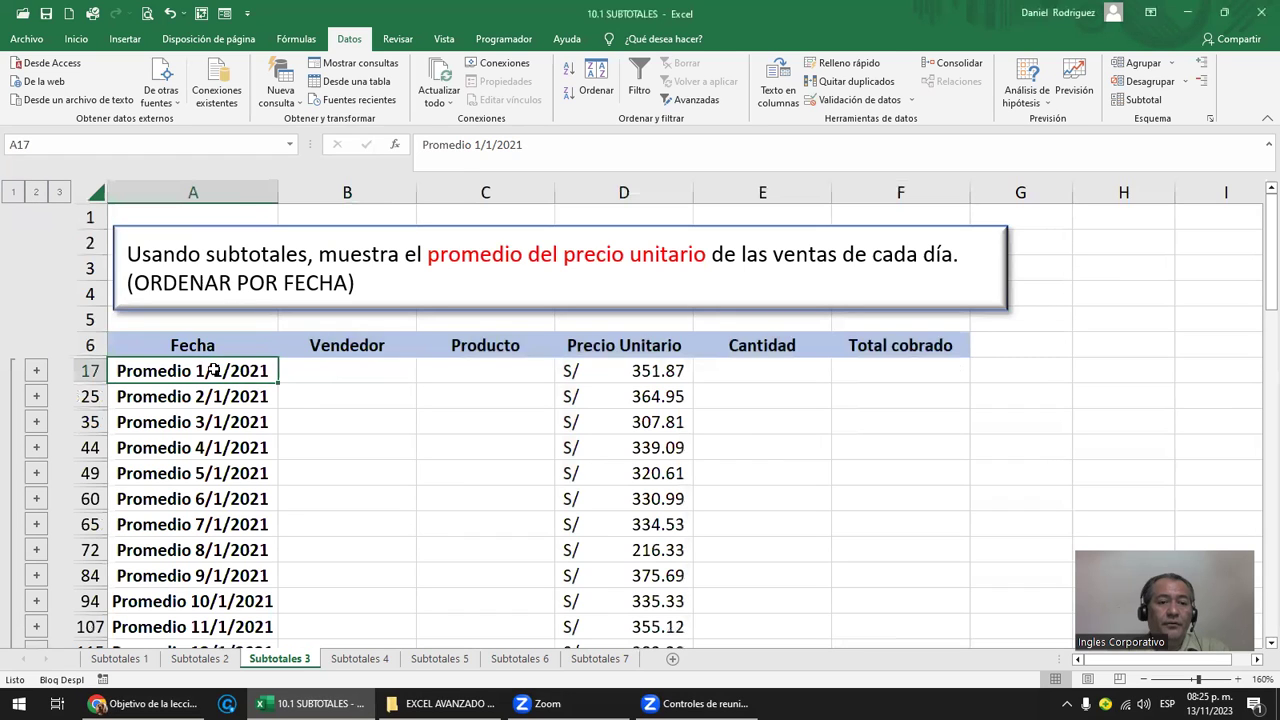
click(205, 402)
click(207, 424)
click(214, 448)
click(230, 470)
scroll(245, 495, down, 1)
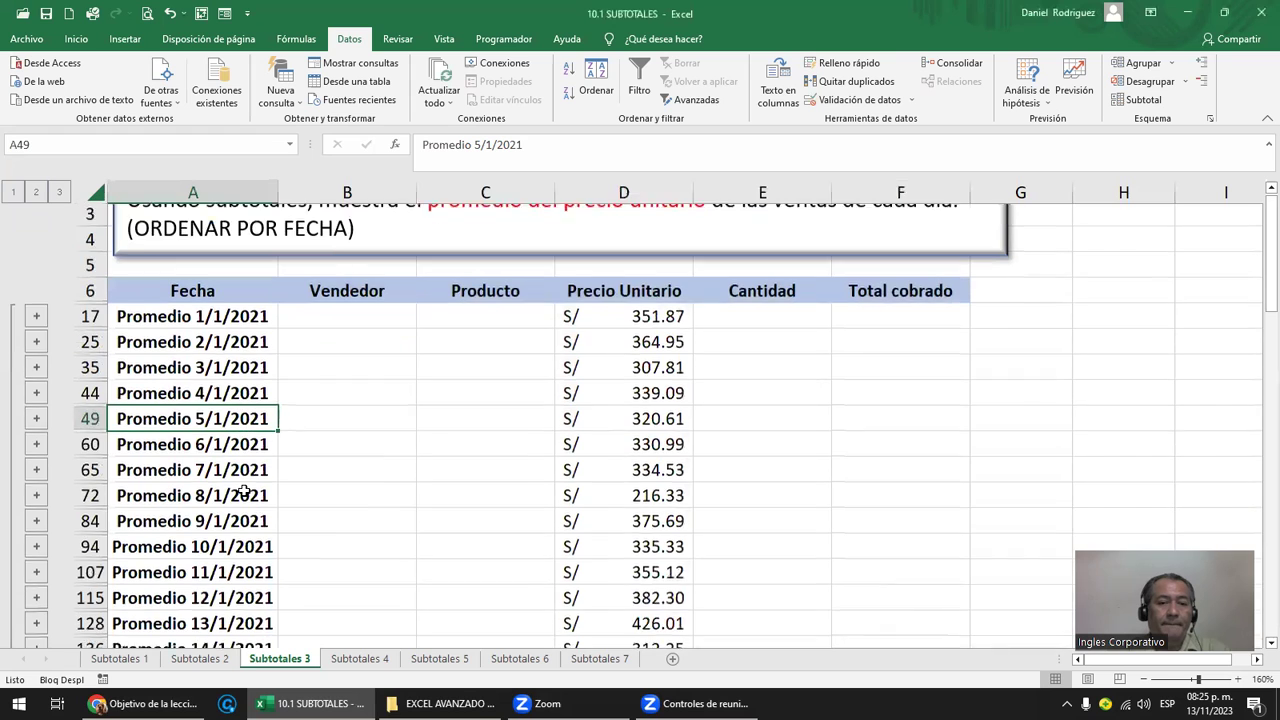
scroll(245, 495, down, 2)
scroll(245, 495, up, 1)
scroll(245, 495, up, 2)
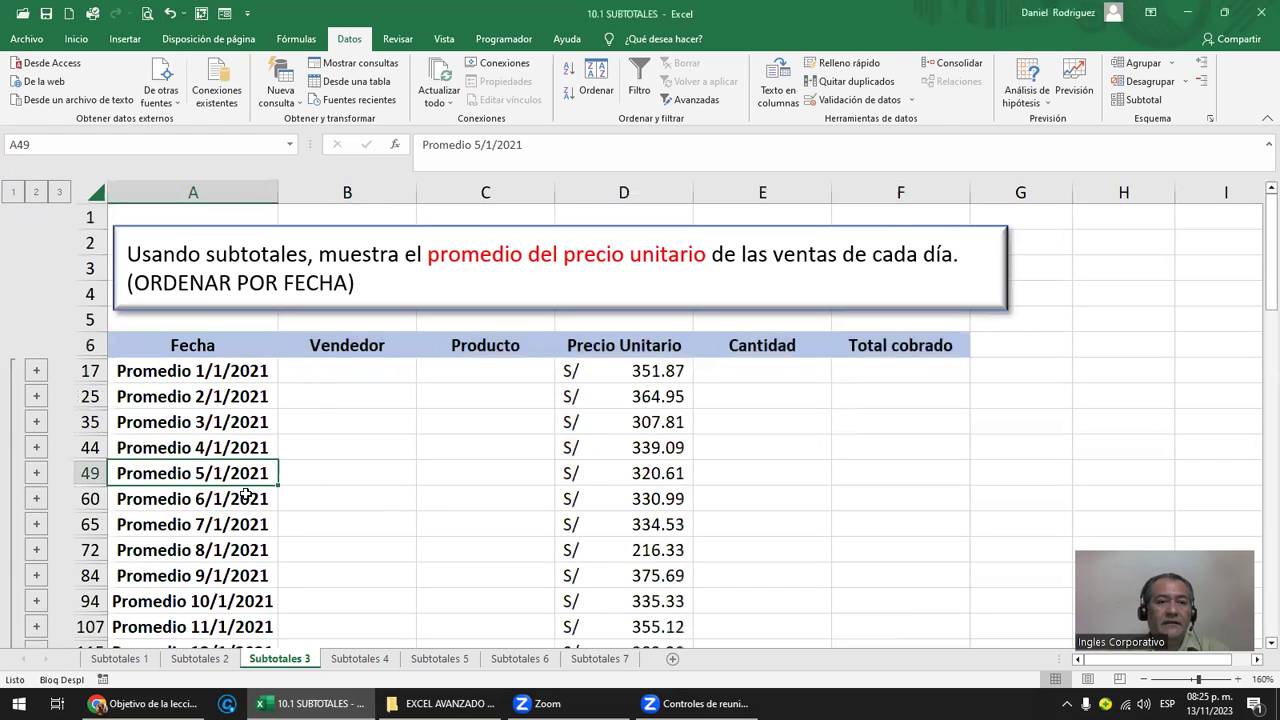
click(221, 374)
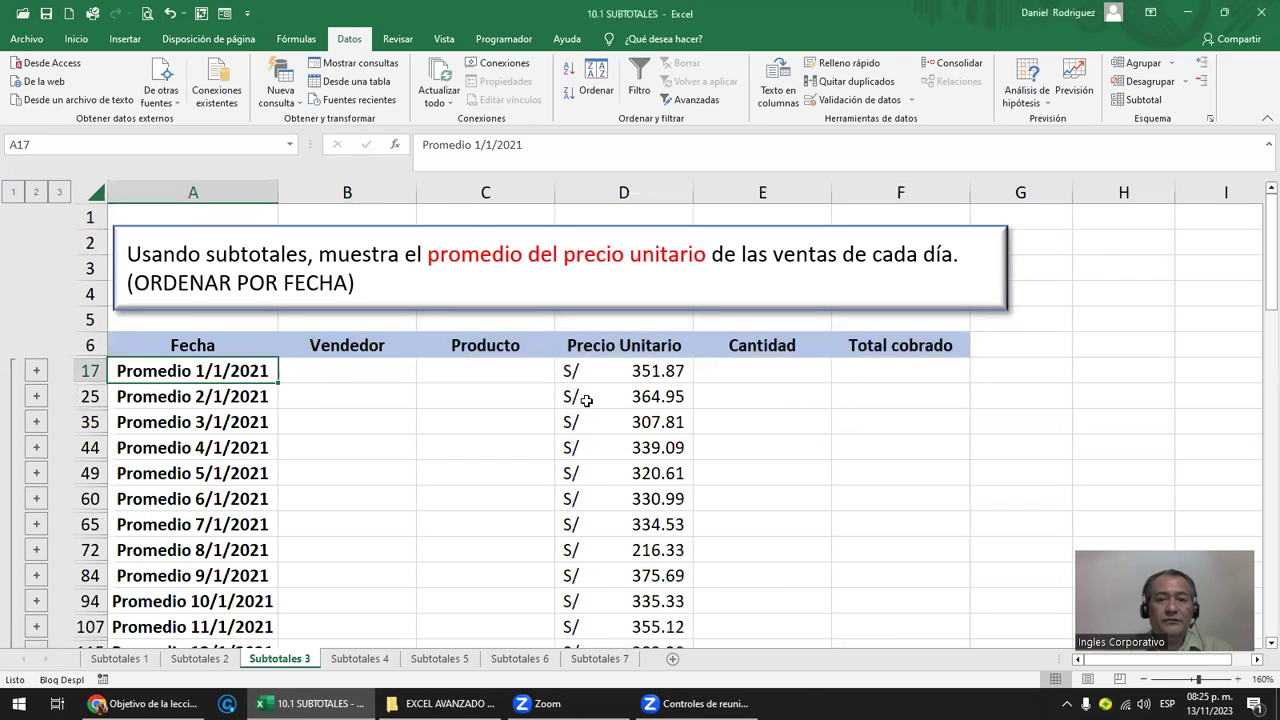
click(622, 348)
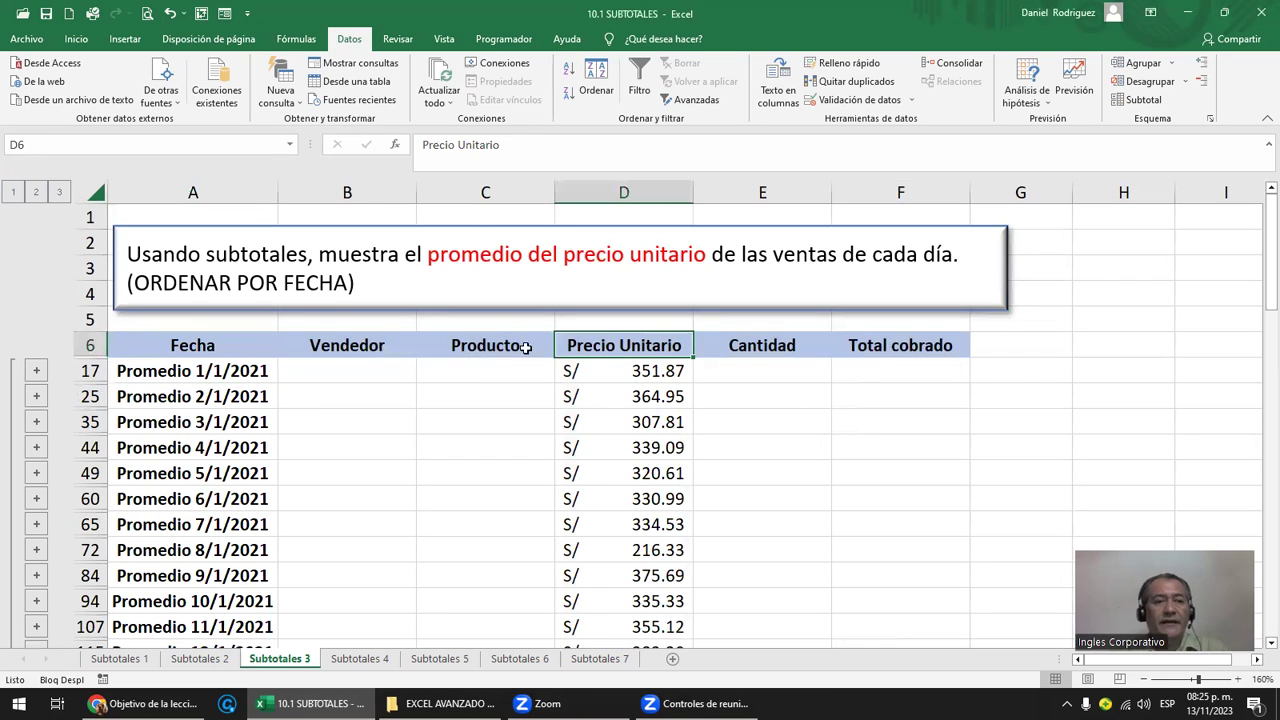
Step: Expand the outline to show every sale and inspect the 1/1/2021 dates, columns D–F and headers
click(60, 194)
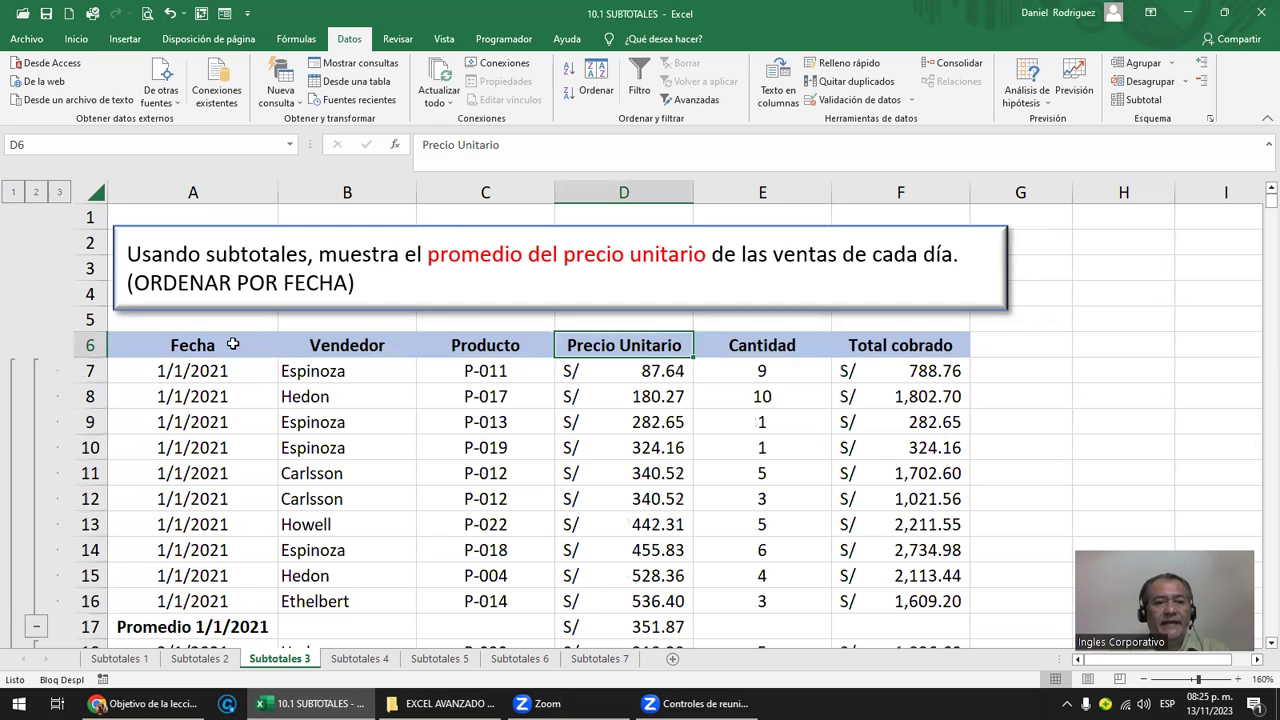
click(210, 371)
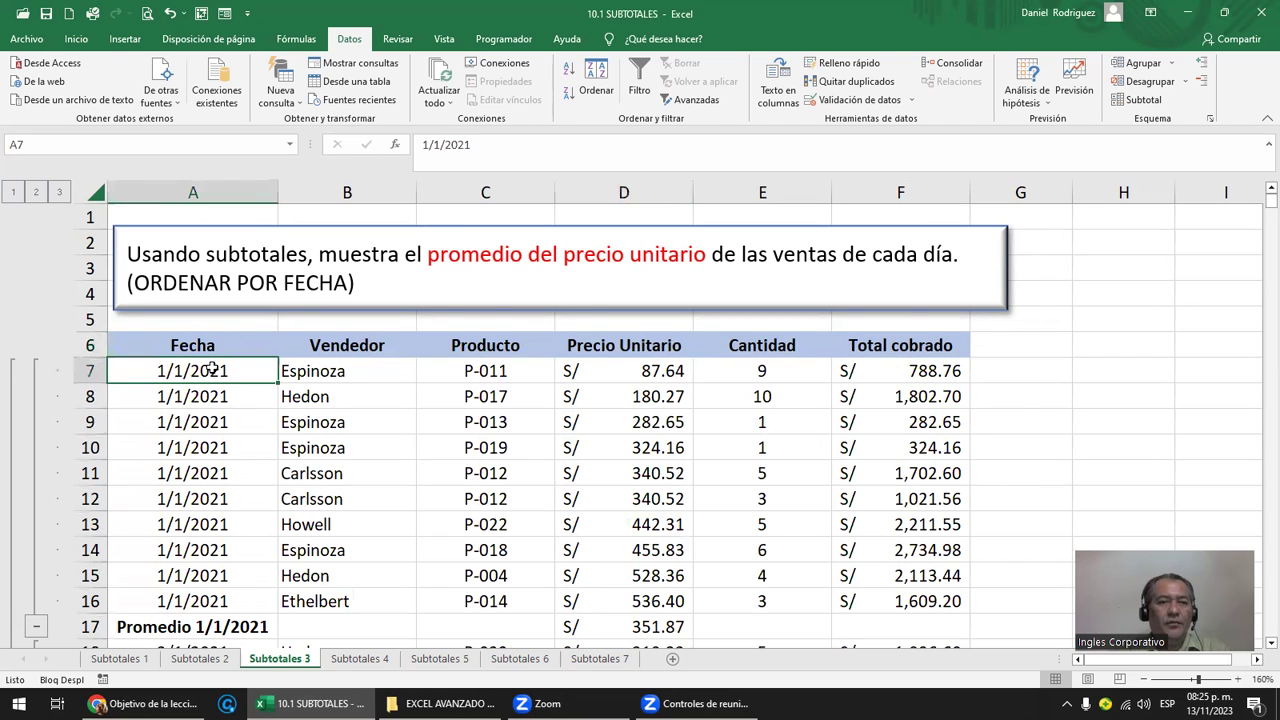
scroll(212, 368, down, 1)
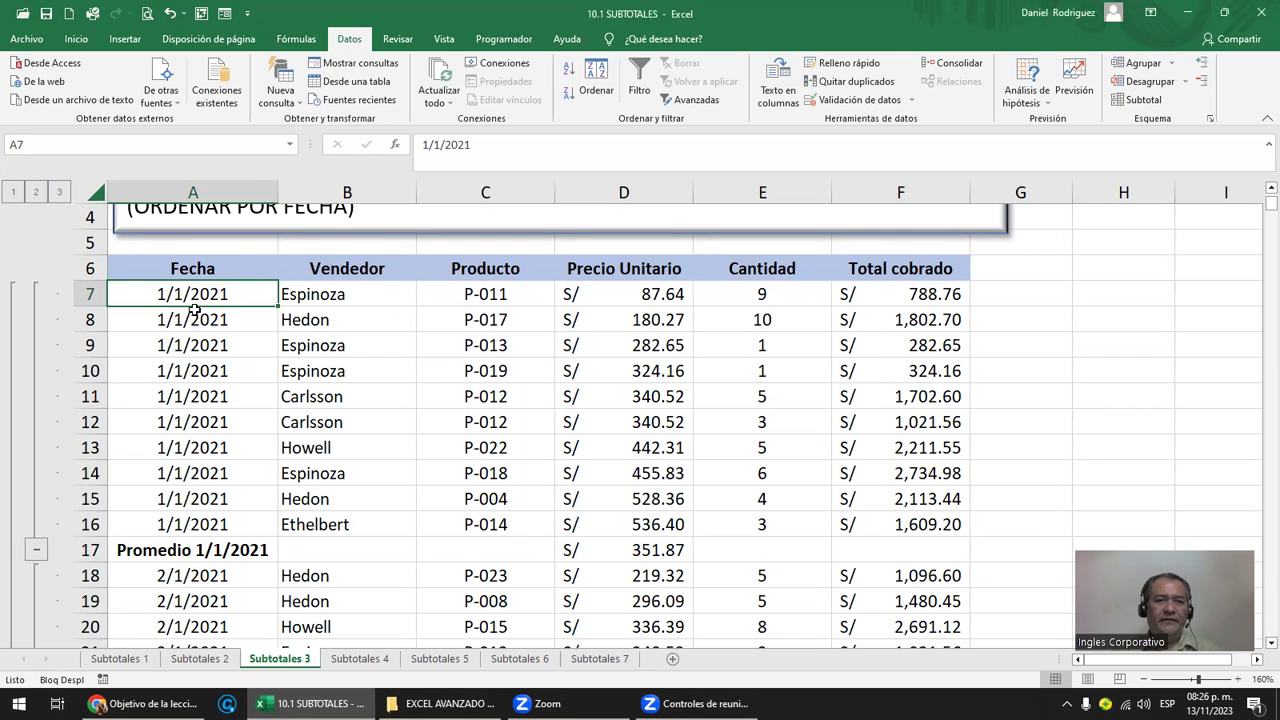
mouse_move(163, 292)
mouse_down()
mouse_move(249, 527)
mouse_move(932, 539)
mouse_up()
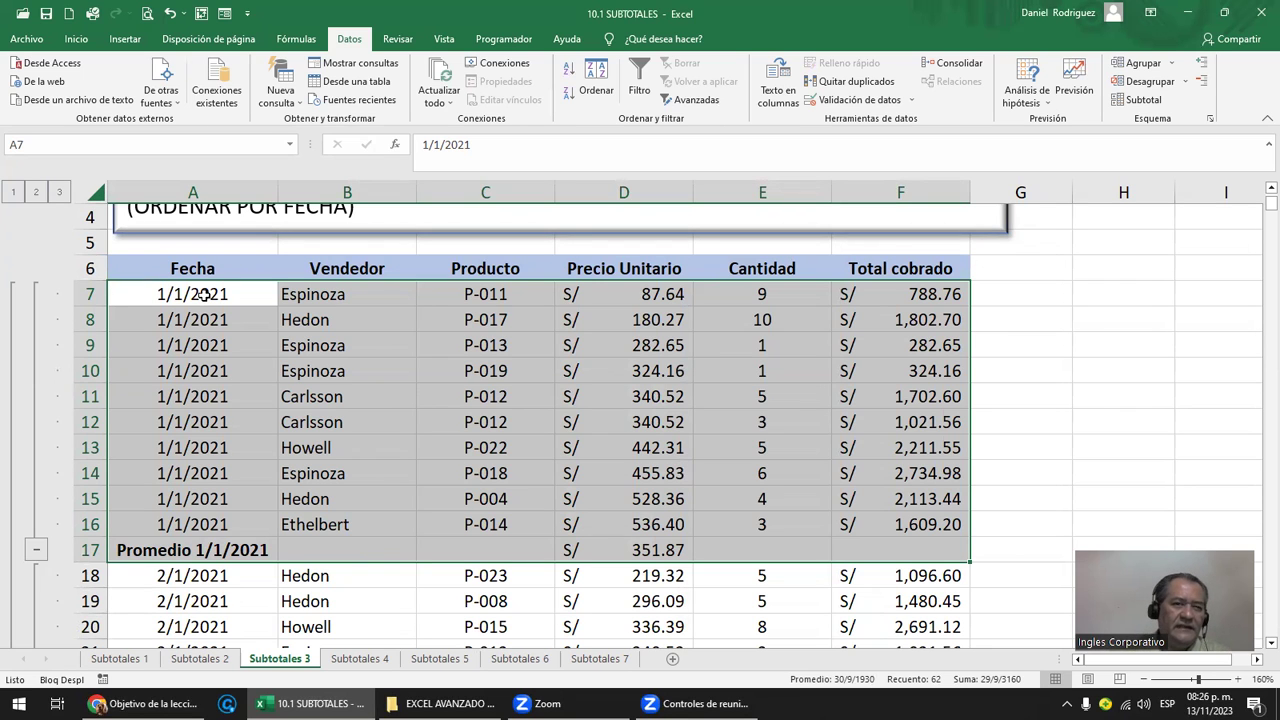
mouse_move(180, 294)
mouse_down()
mouse_move(509, 345)
mouse_move(894, 368)
mouse_up()
click(183, 268)
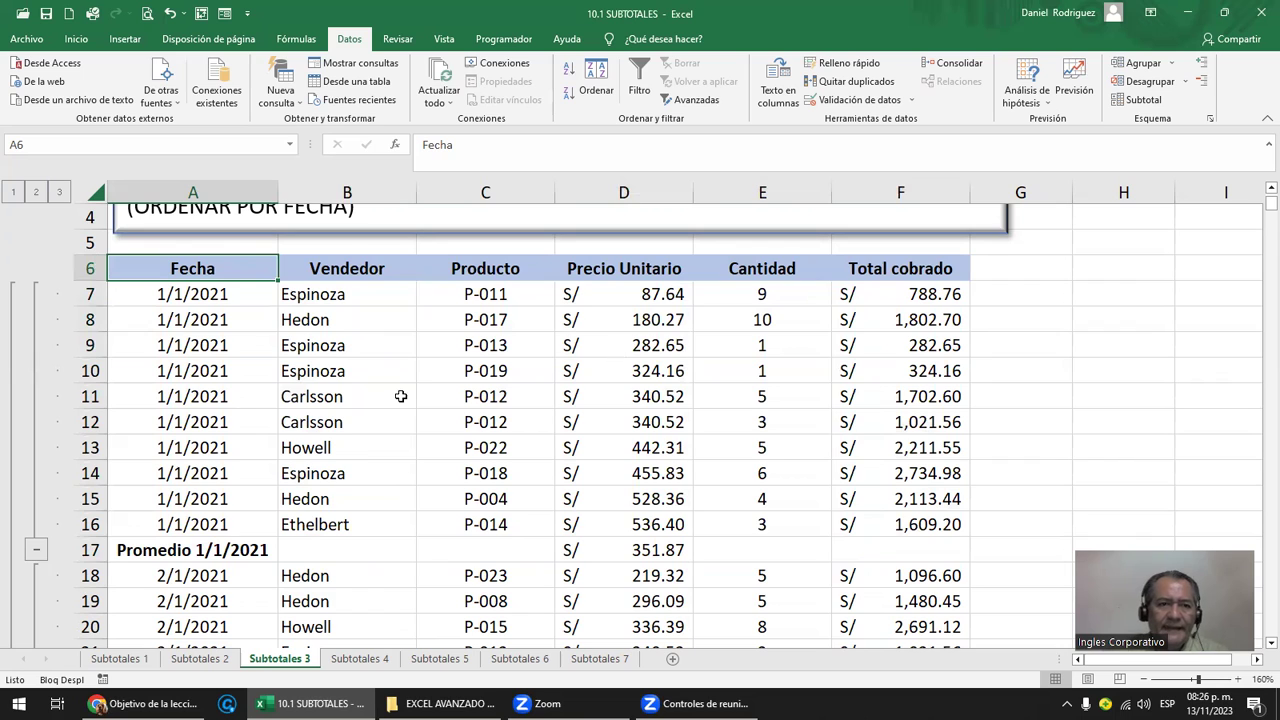
scroll(401, 396, up, 1)
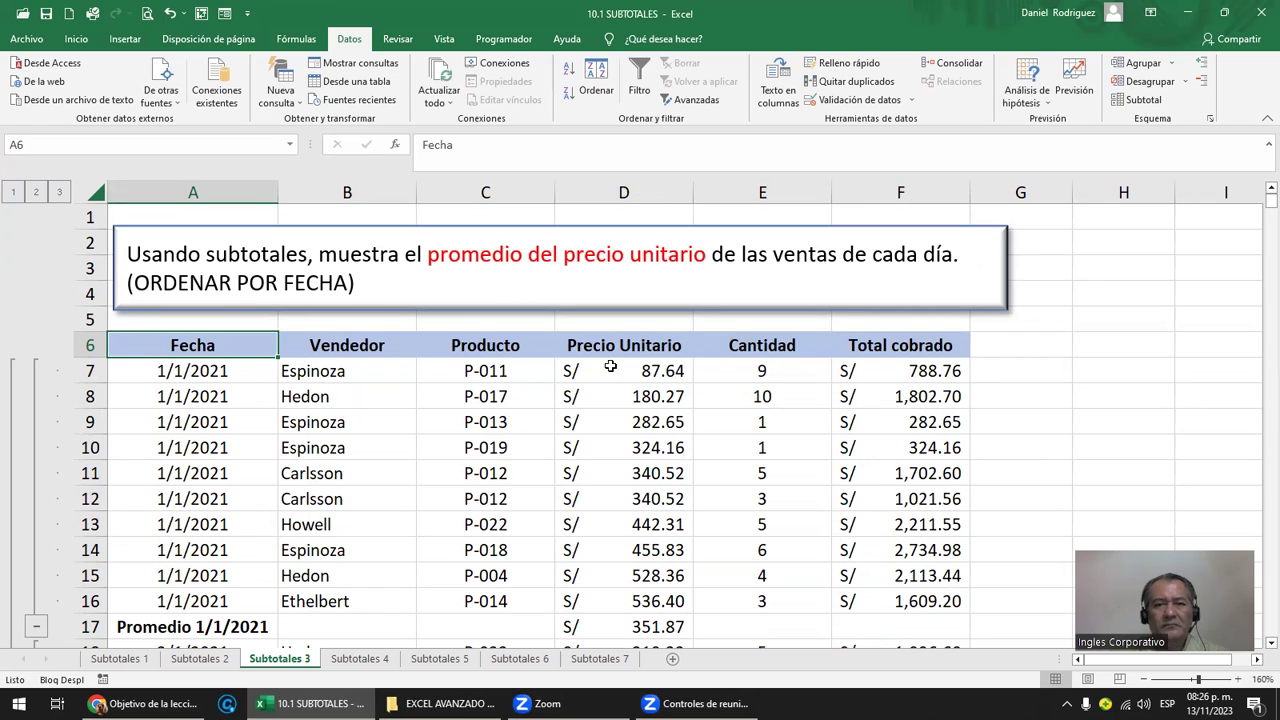
drag(622, 190, 950, 205)
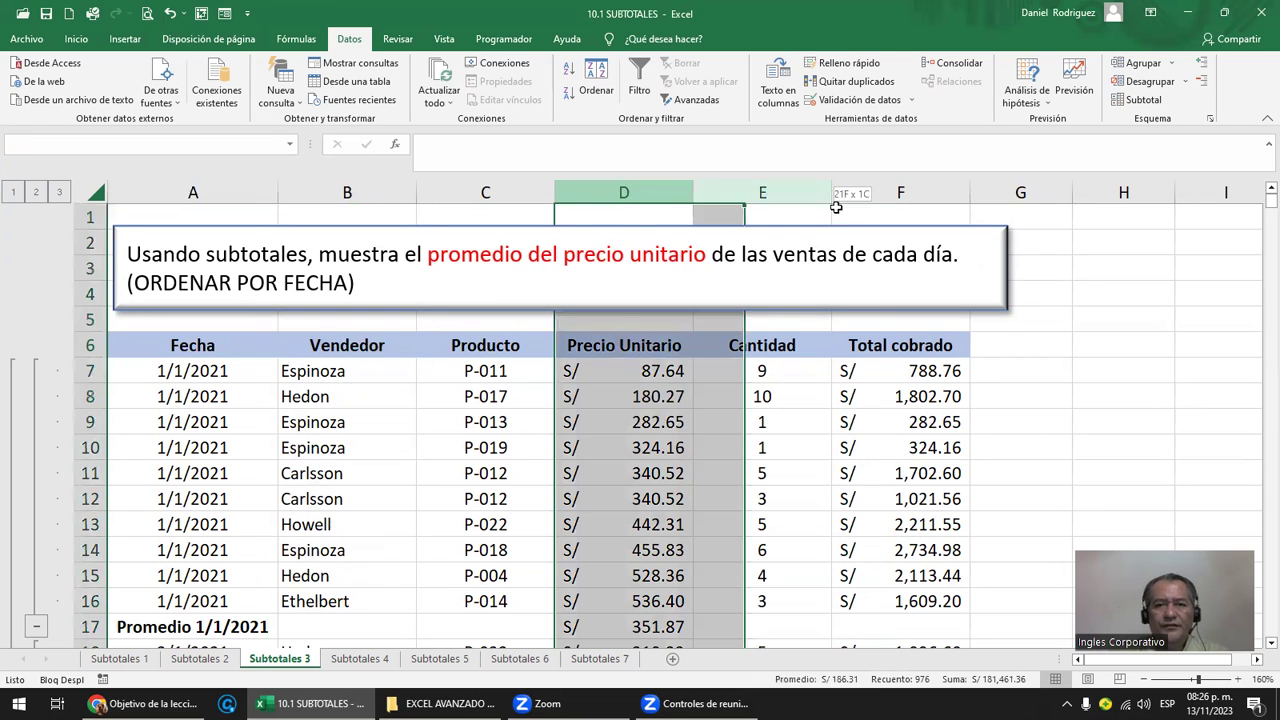
click(623, 345)
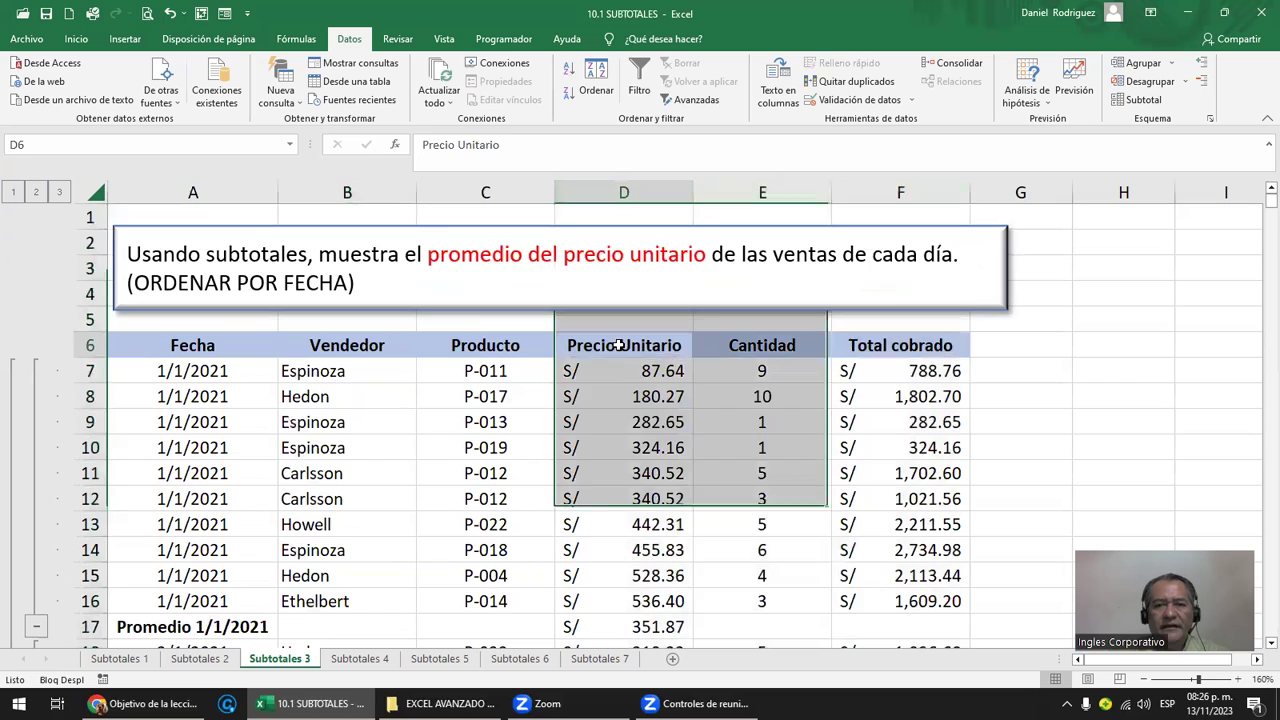
click(200, 346)
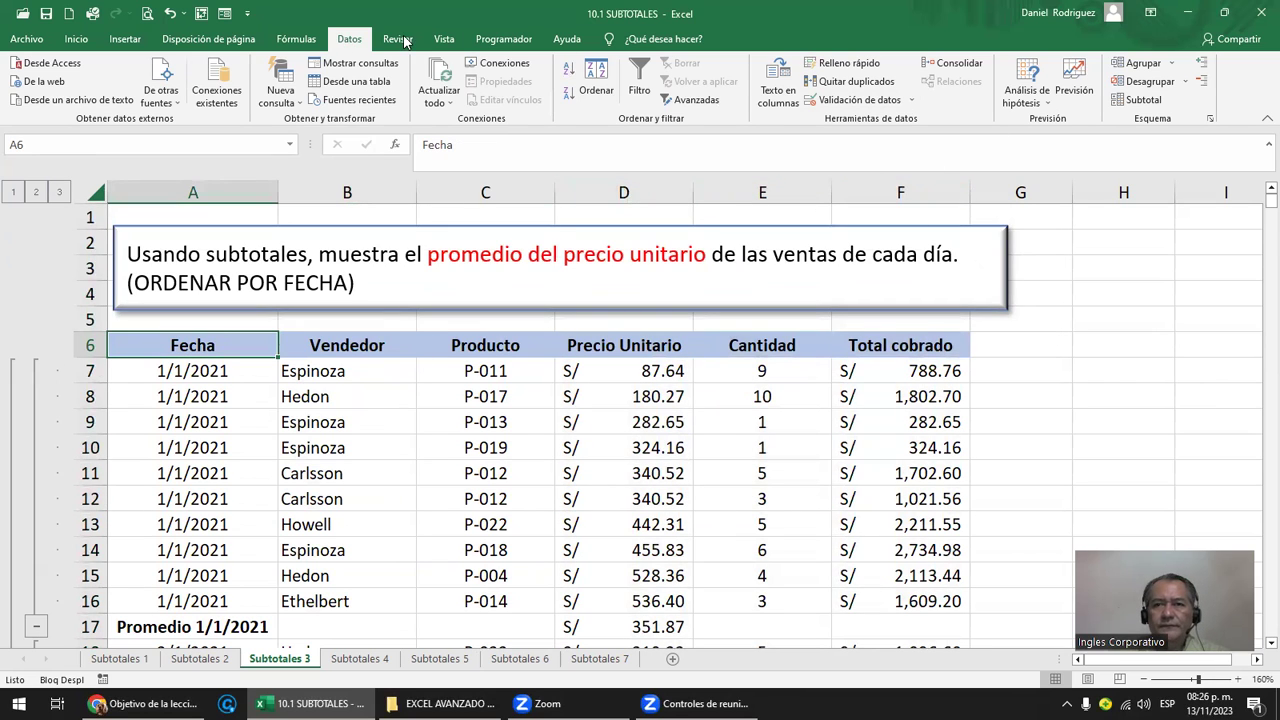
Step: Re-run Subtotal with 'Resumen debajo de los datos' unchecked, putting Promedio general S/ 346.22 on top
click(1140, 100)
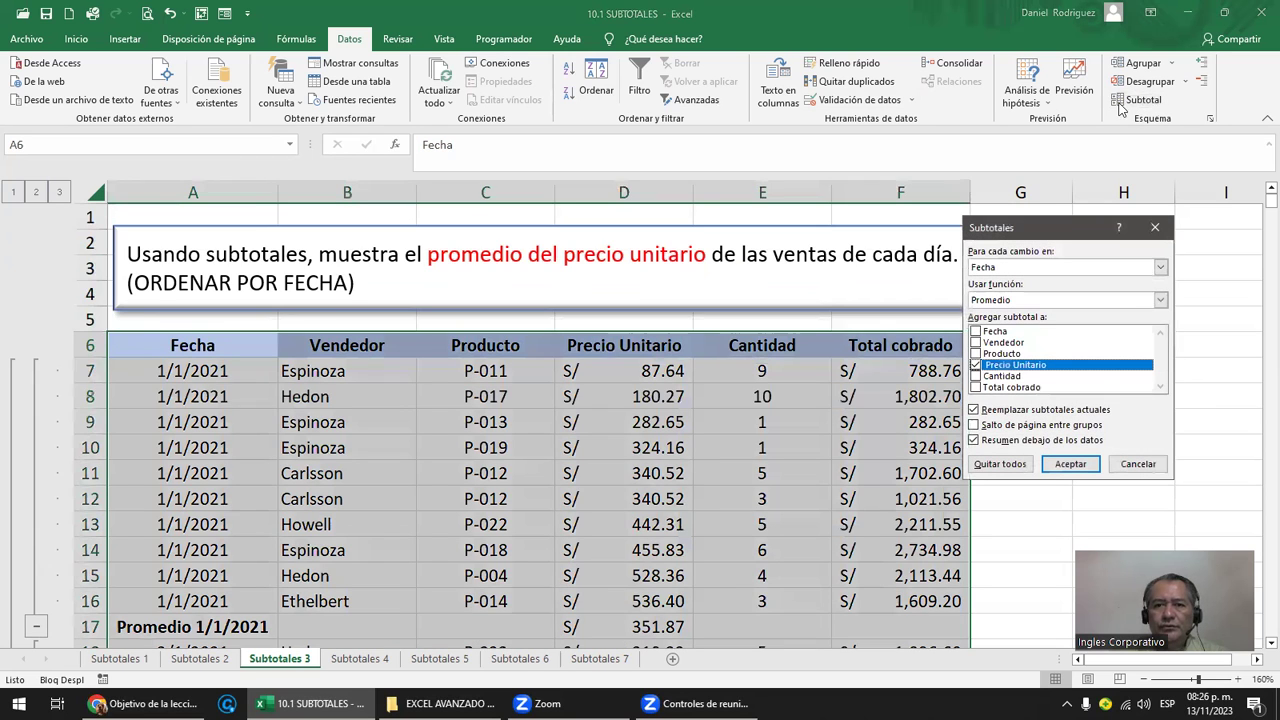
drag(1040, 228, 1120, 187)
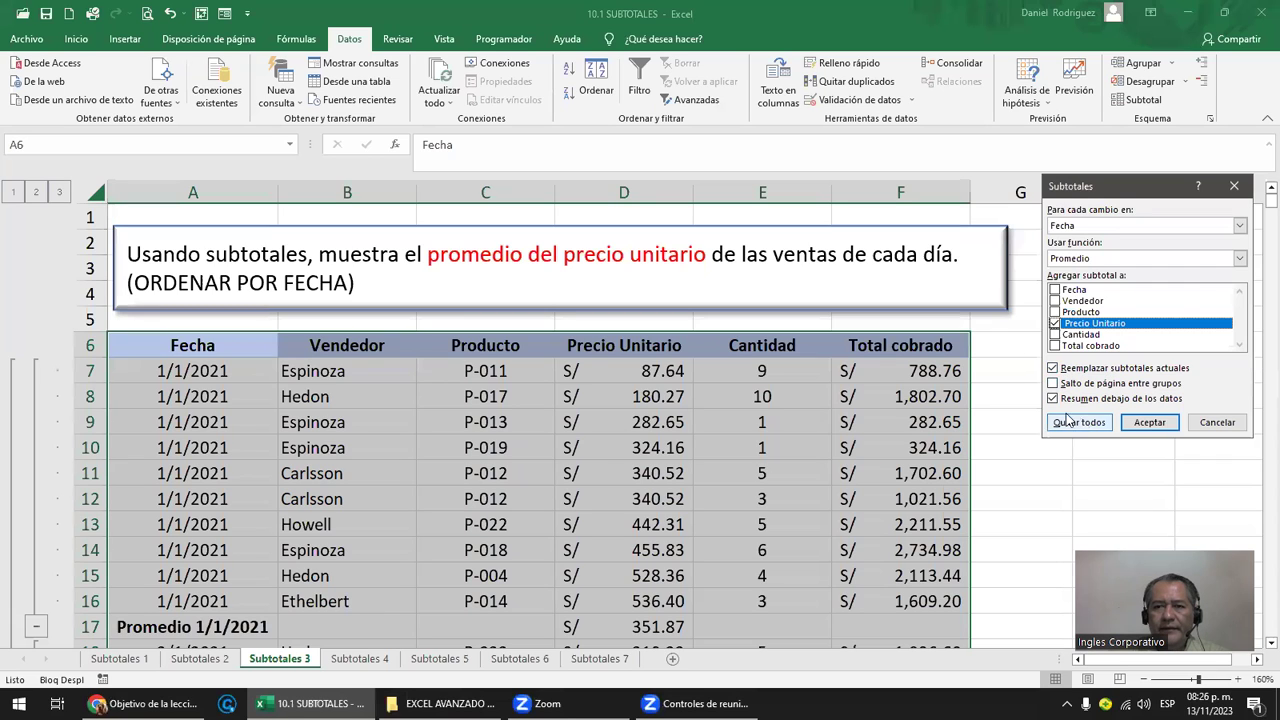
click(1062, 402)
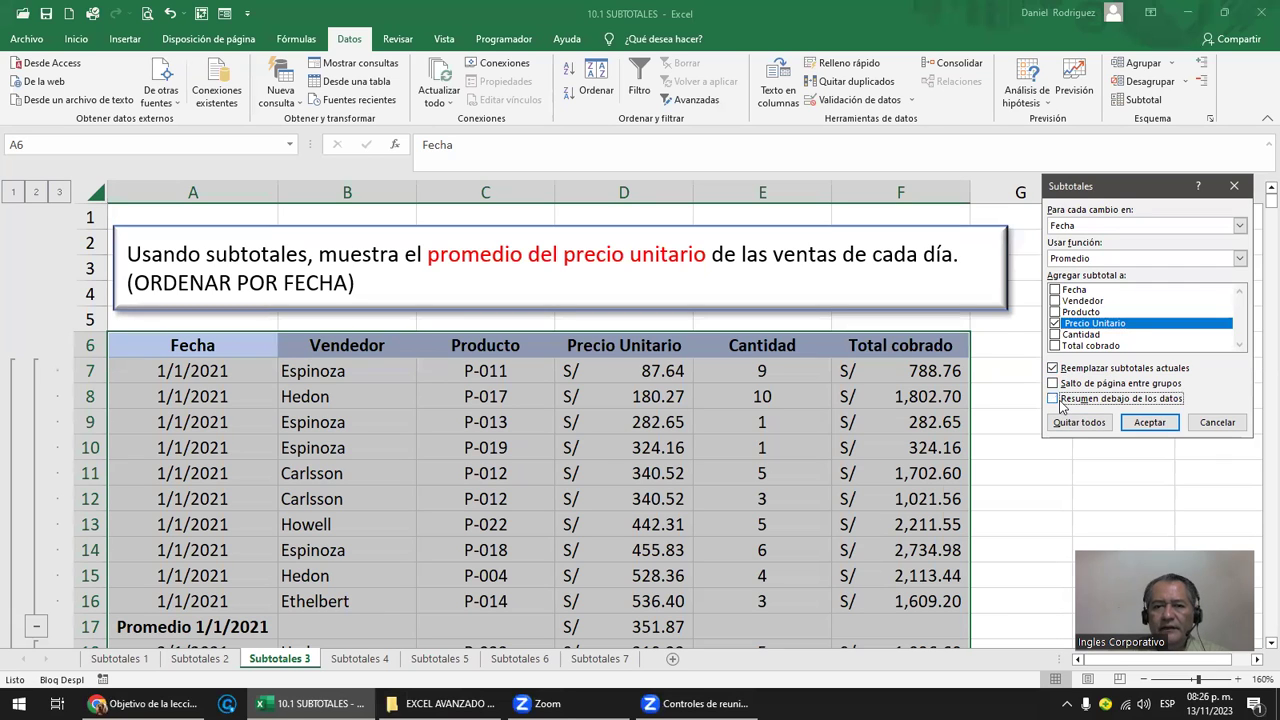
click(1150, 423)
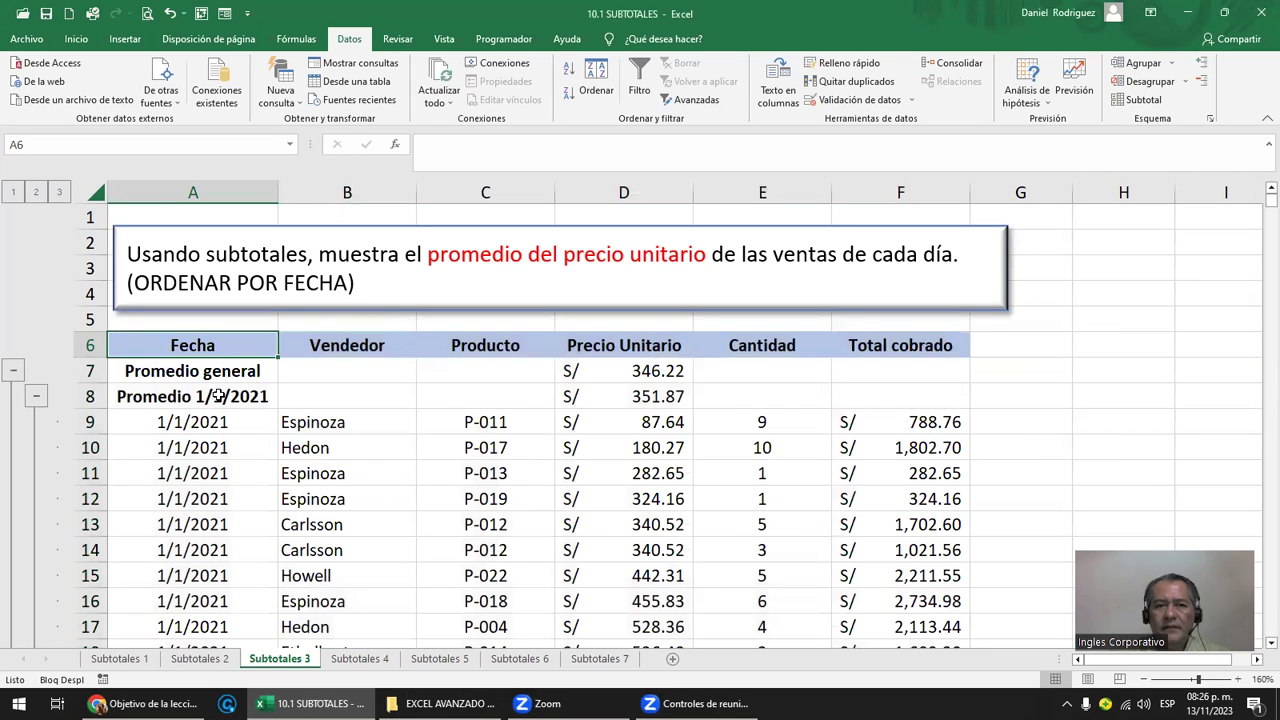
mouse_move(143, 373)
mouse_down()
mouse_move(670, 371)
mouse_move(683, 397)
mouse_up()
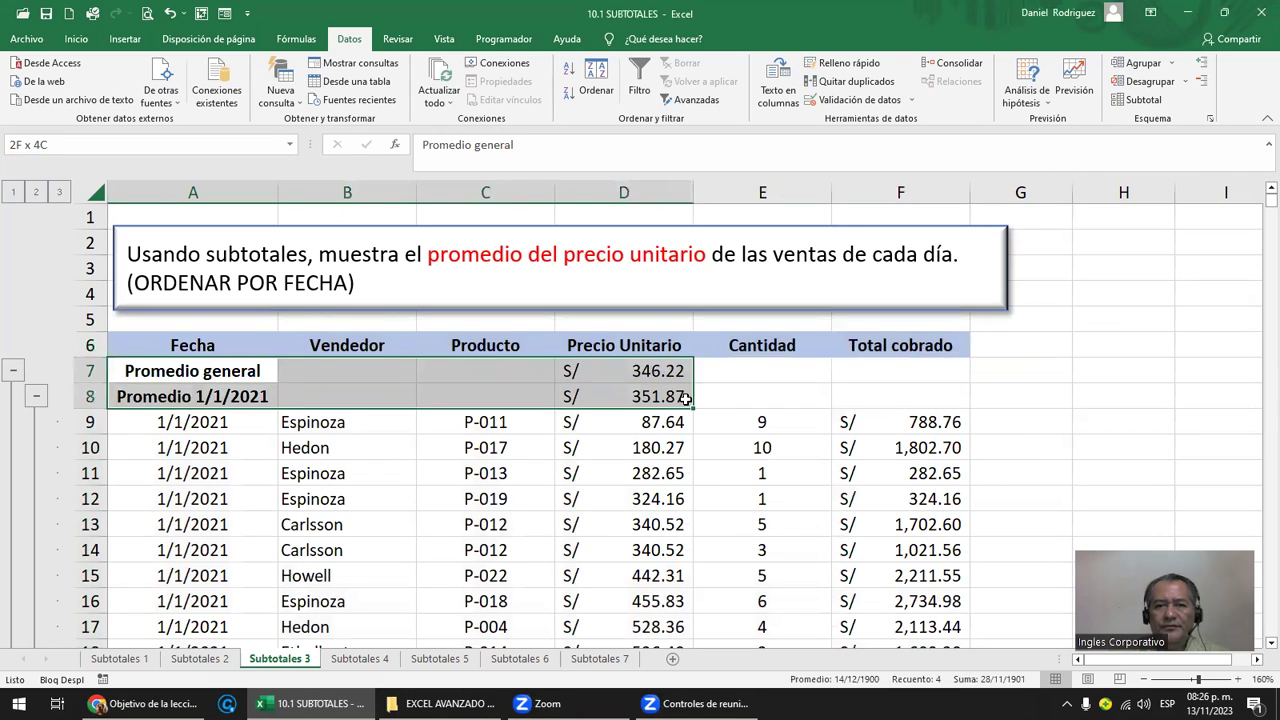
scroll(683, 397, down, 2)
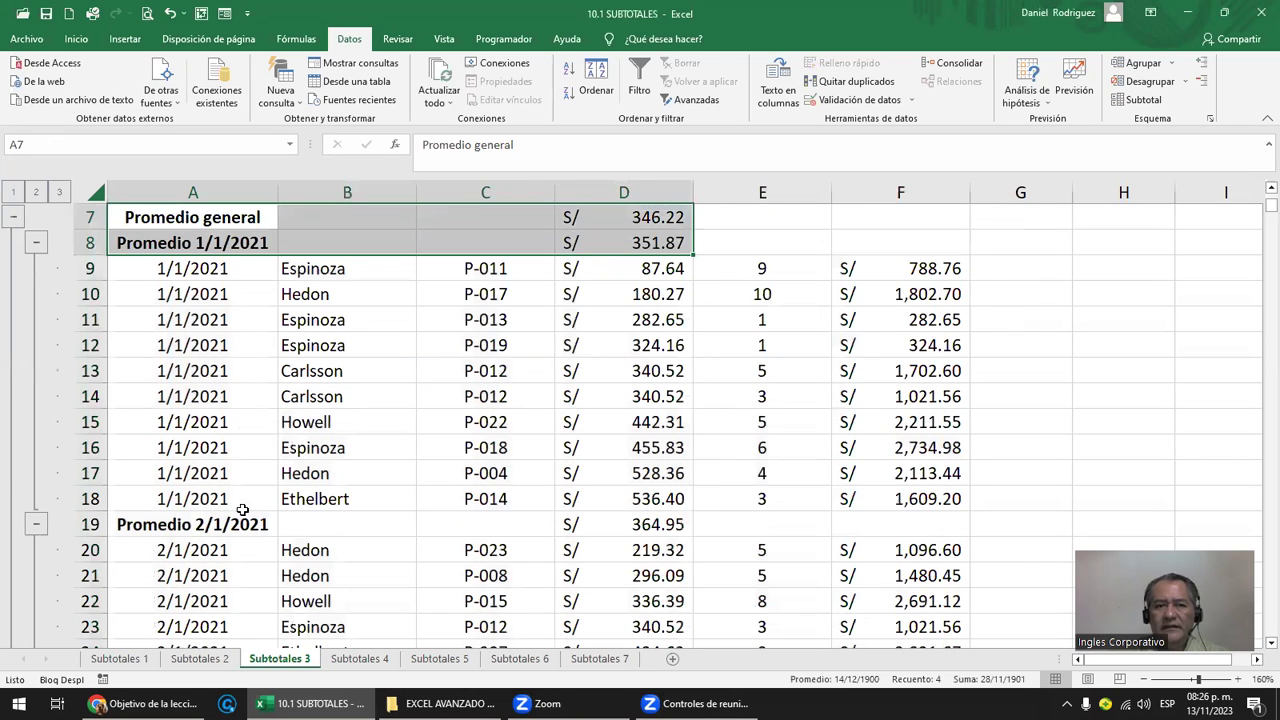
scroll(257, 405, up, 2)
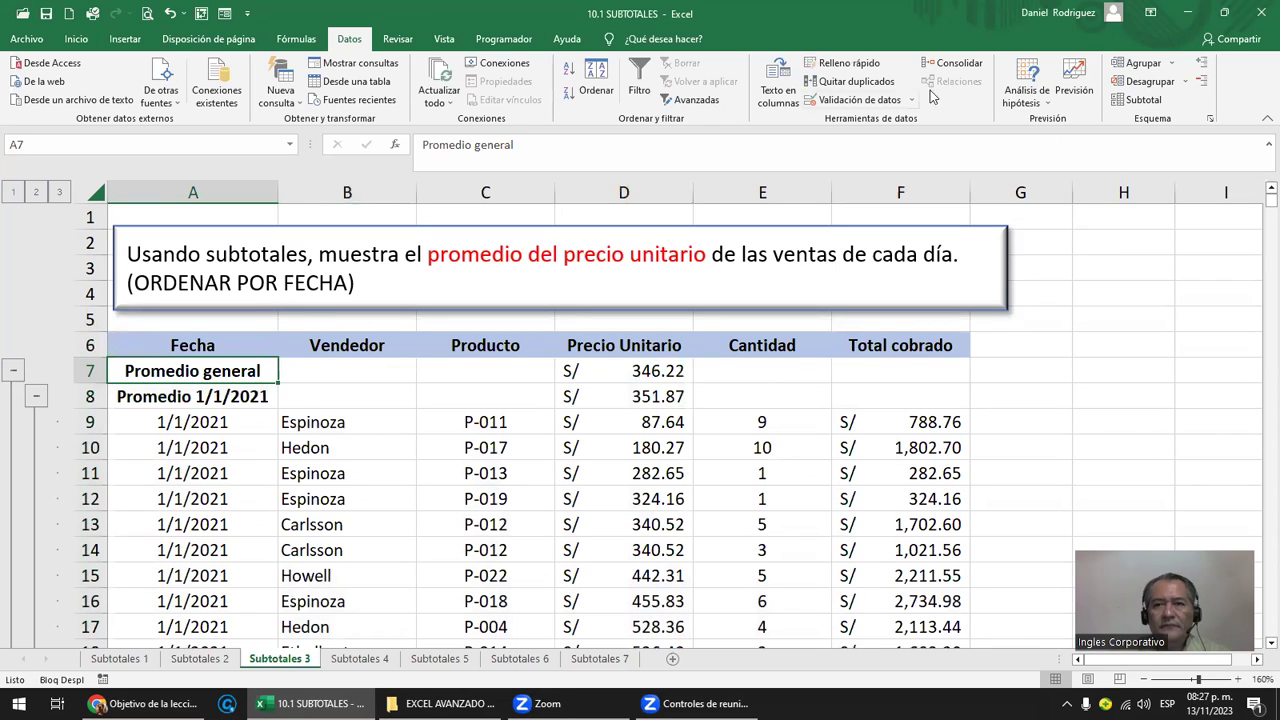
Step: Re-enable 'Resumen debajo de los datos' so daily averages return below each day's sales
click(1143, 100)
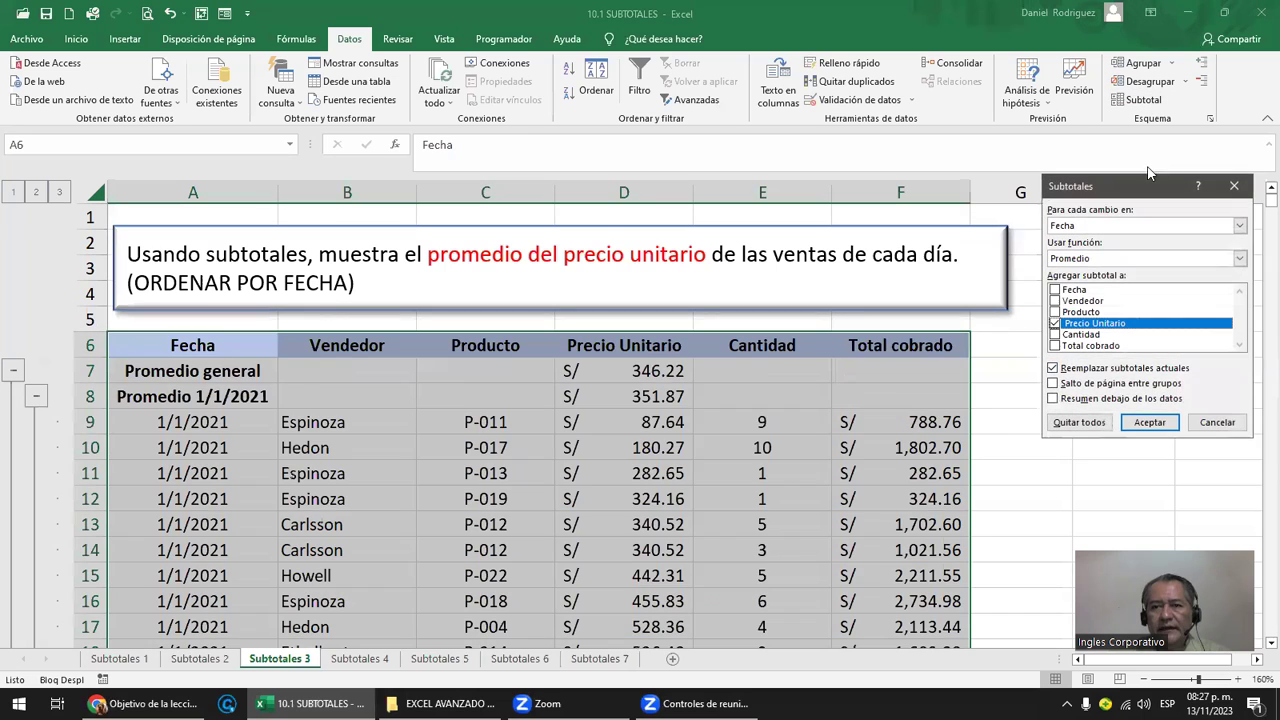
click(1080, 400)
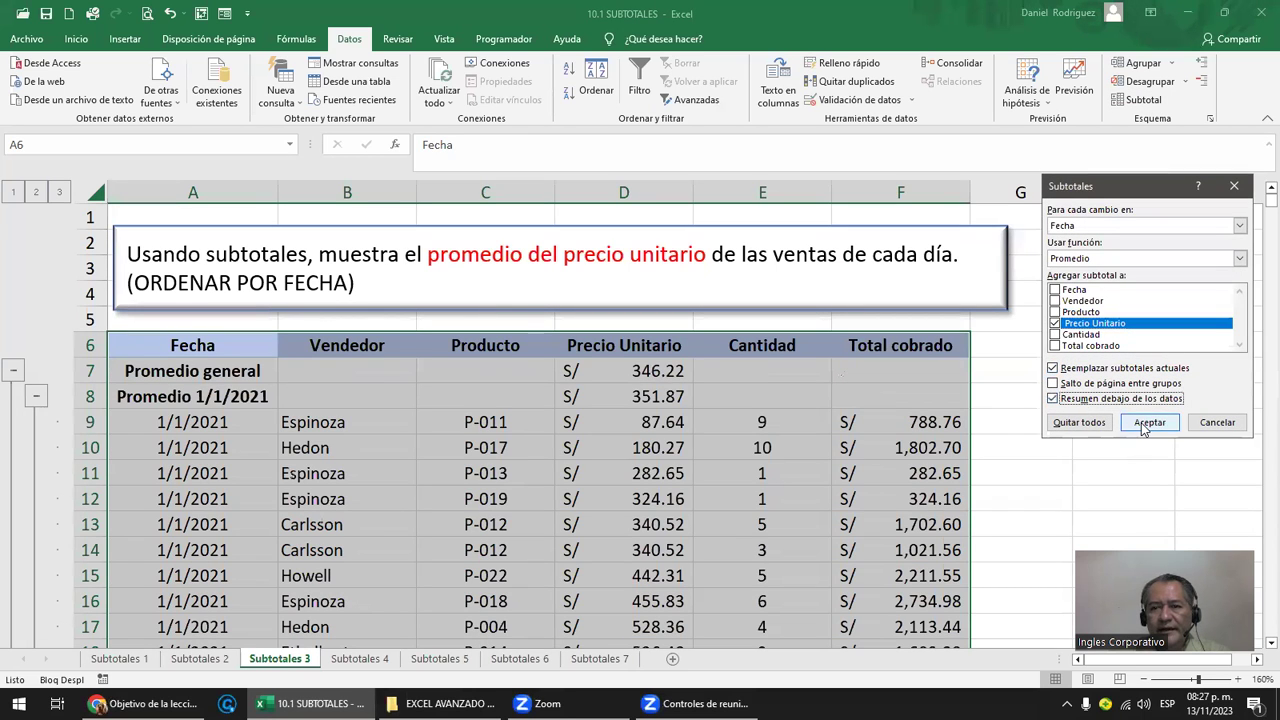
click(1143, 423)
scroll(572, 452, down, 2)
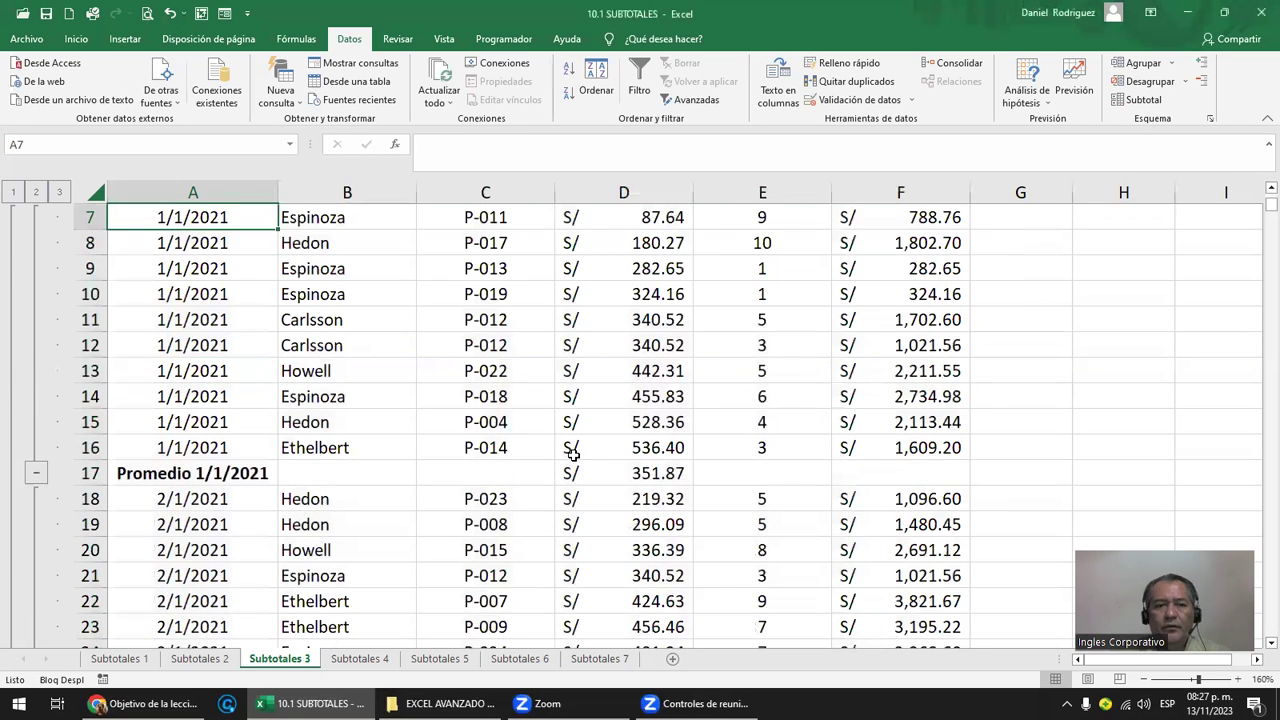
scroll(572, 452, up, 2)
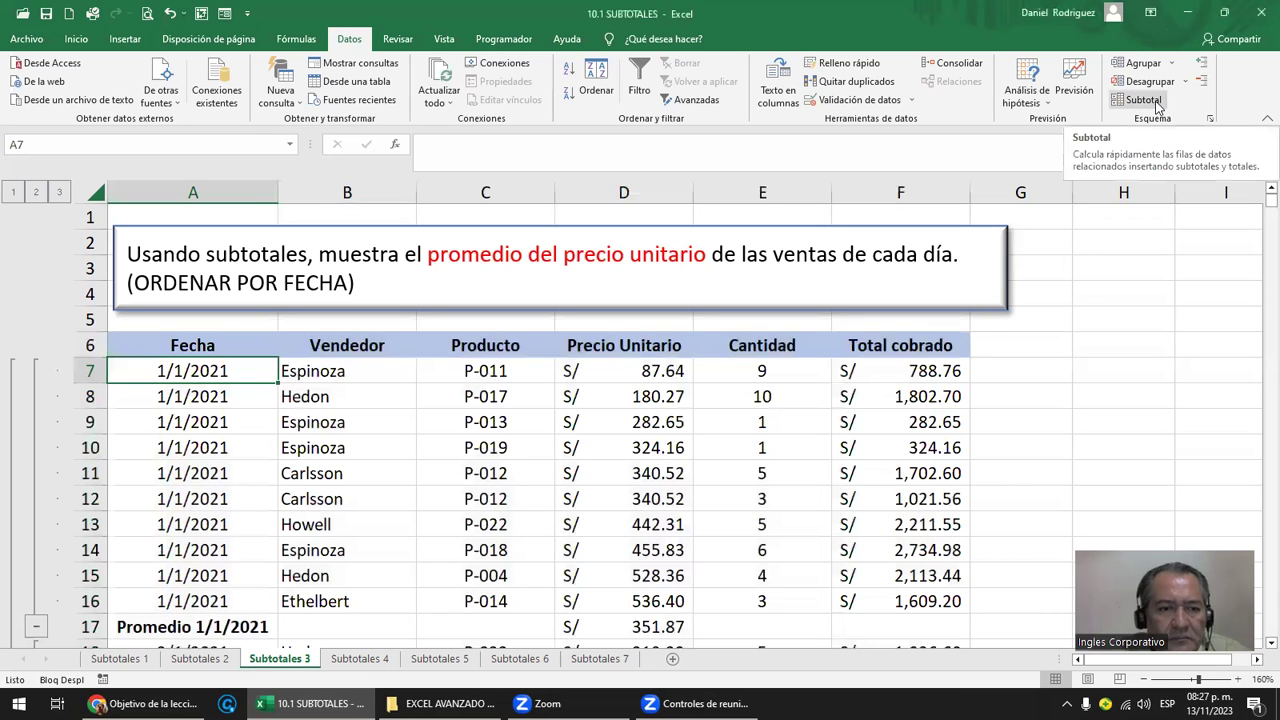
Step: Inspect the Promedio 1/1/2021 row at S/ 351.87 and the first 1/1/2021 date cell
scroll(178, 440, down, 1)
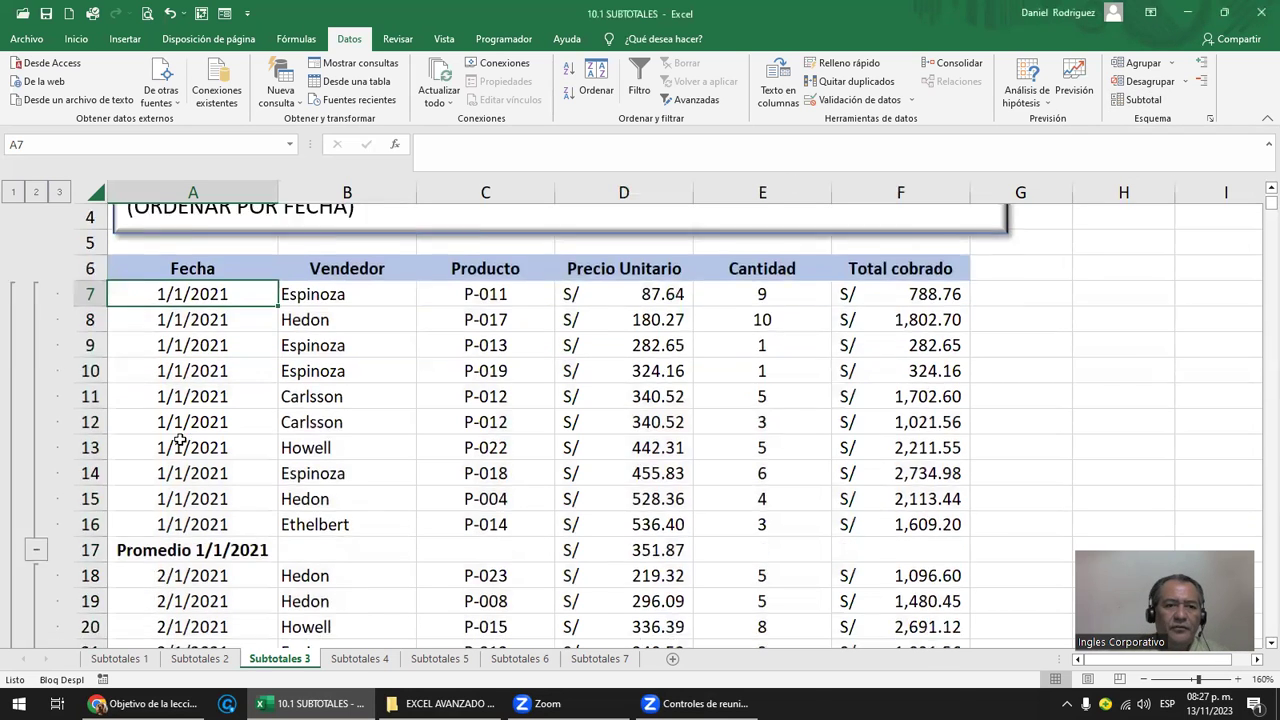
scroll(178, 440, down, 1)
click(207, 466)
scroll(226, 287, up, 1)
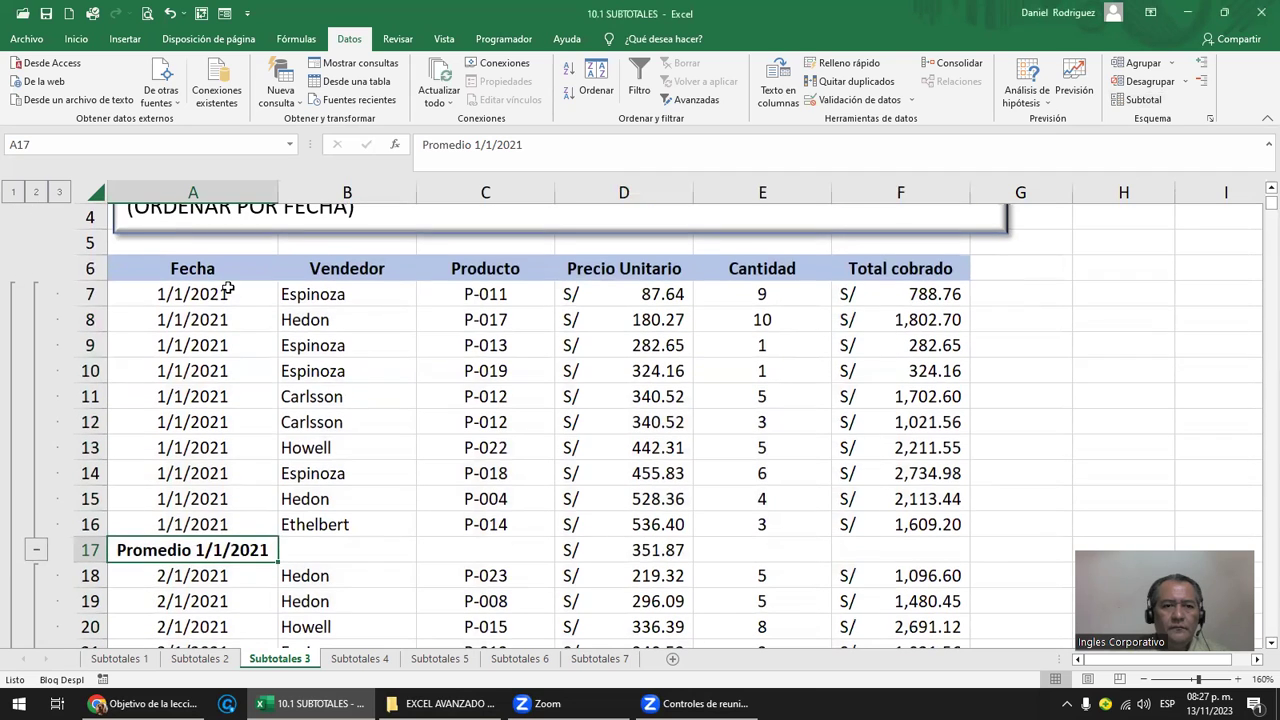
click(205, 291)
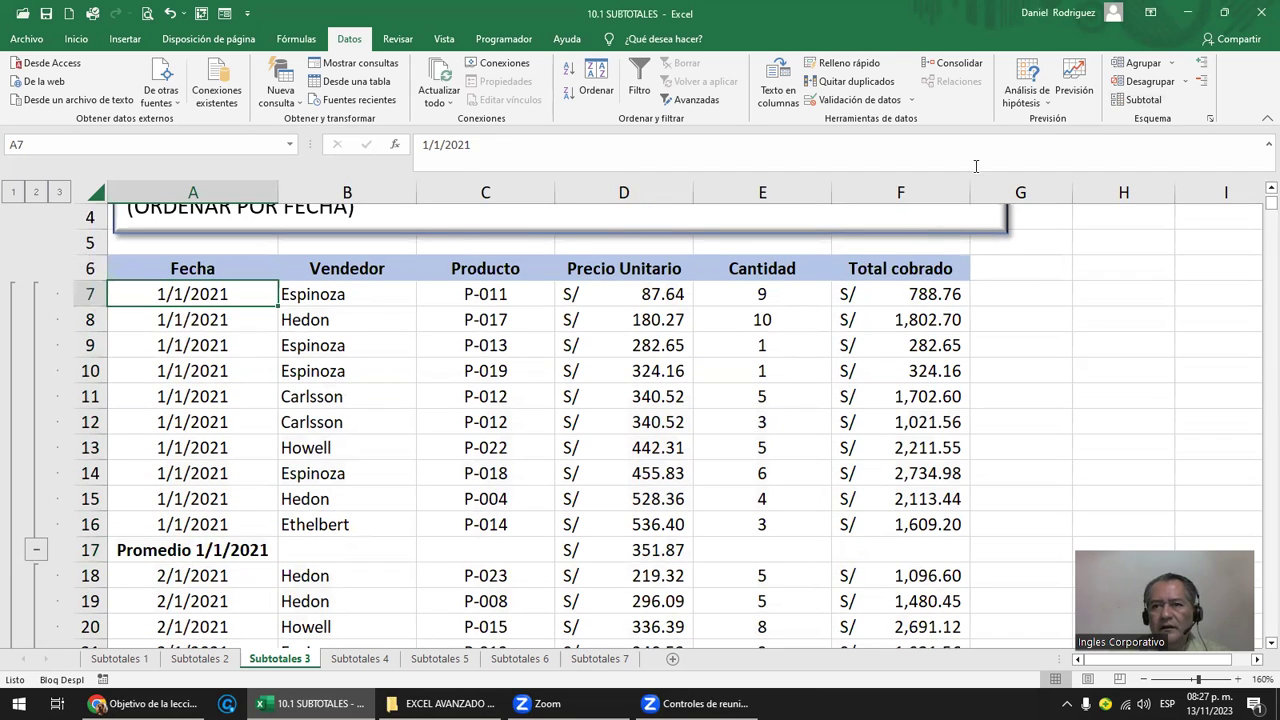
click(1143, 100)
Step: Uncheck 'Resumen debajo de los datos' so averages sit above each day, then inspect rows A7:D8
click(1105, 400)
click(1152, 426)
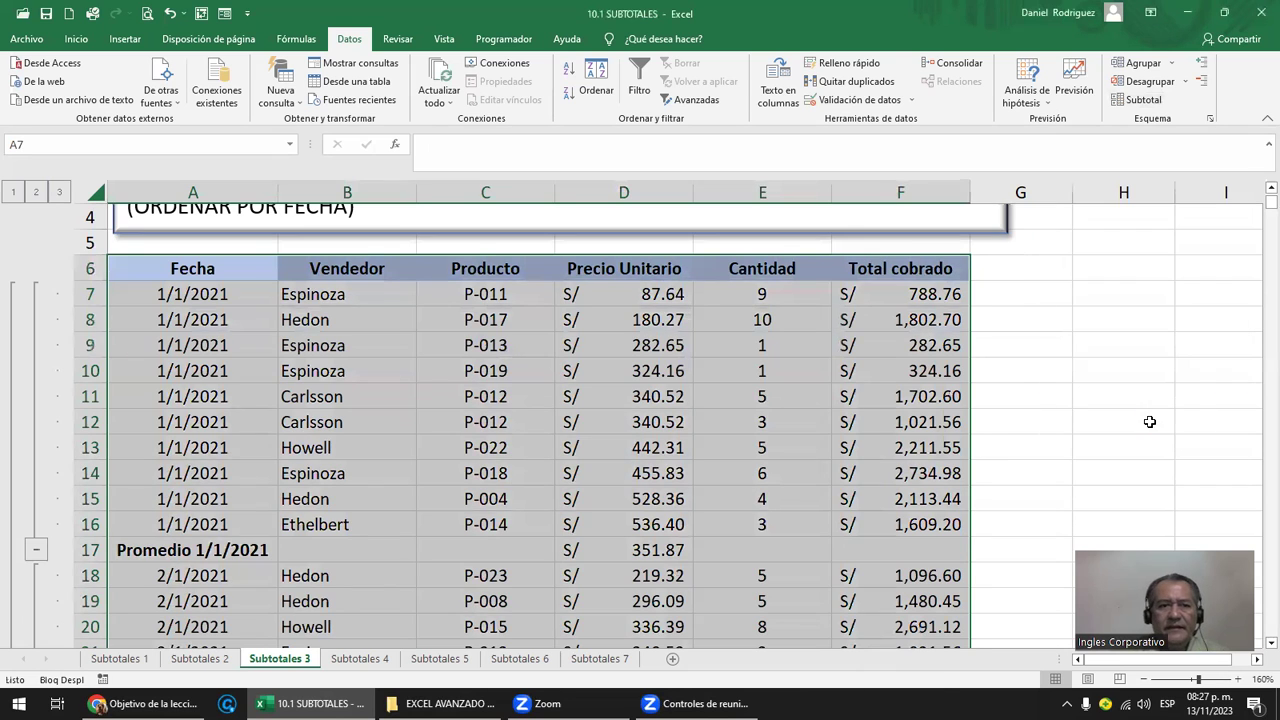
drag(214, 294, 610, 318)
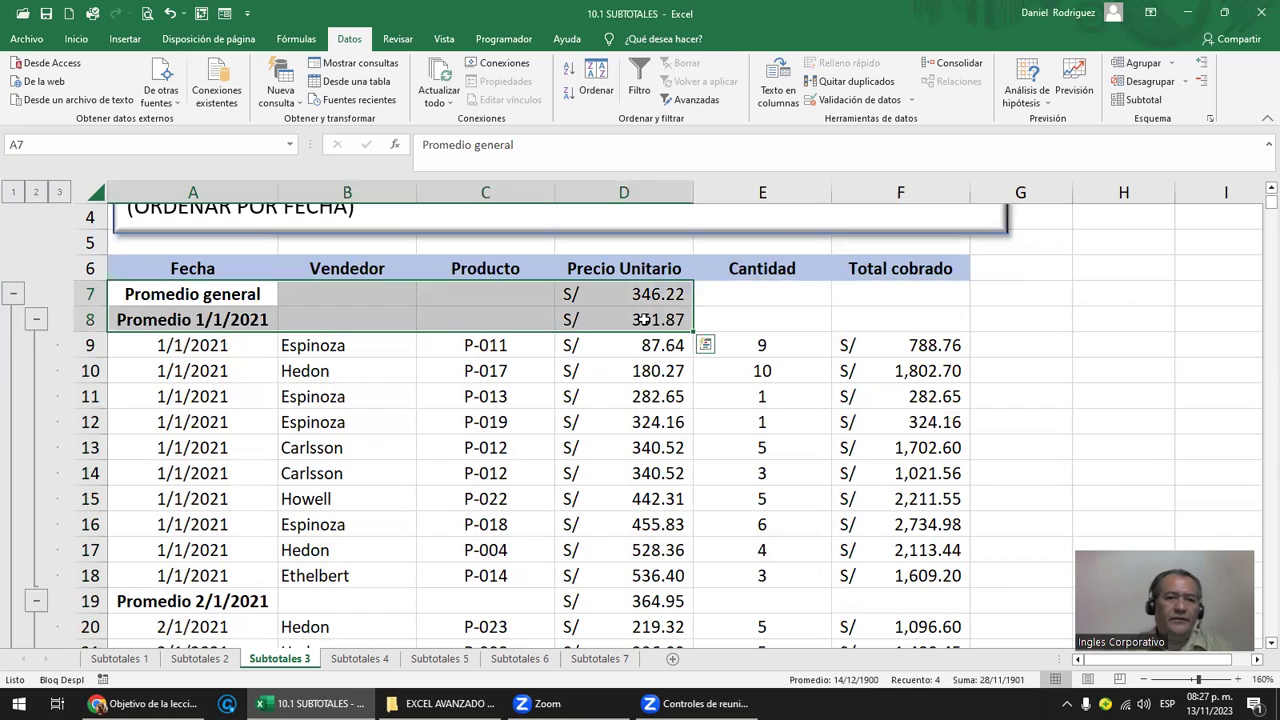
drag(247, 294, 626, 318)
drag(222, 319, 547, 322)
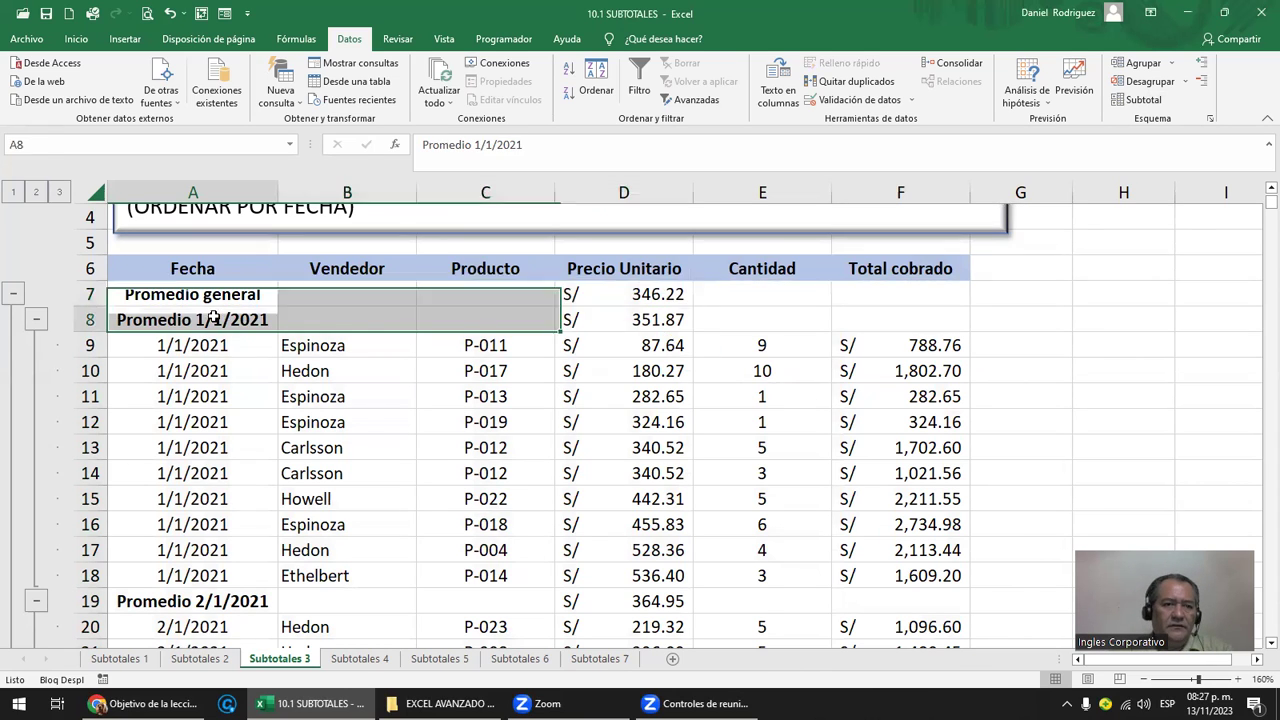
drag(240, 294, 610, 296)
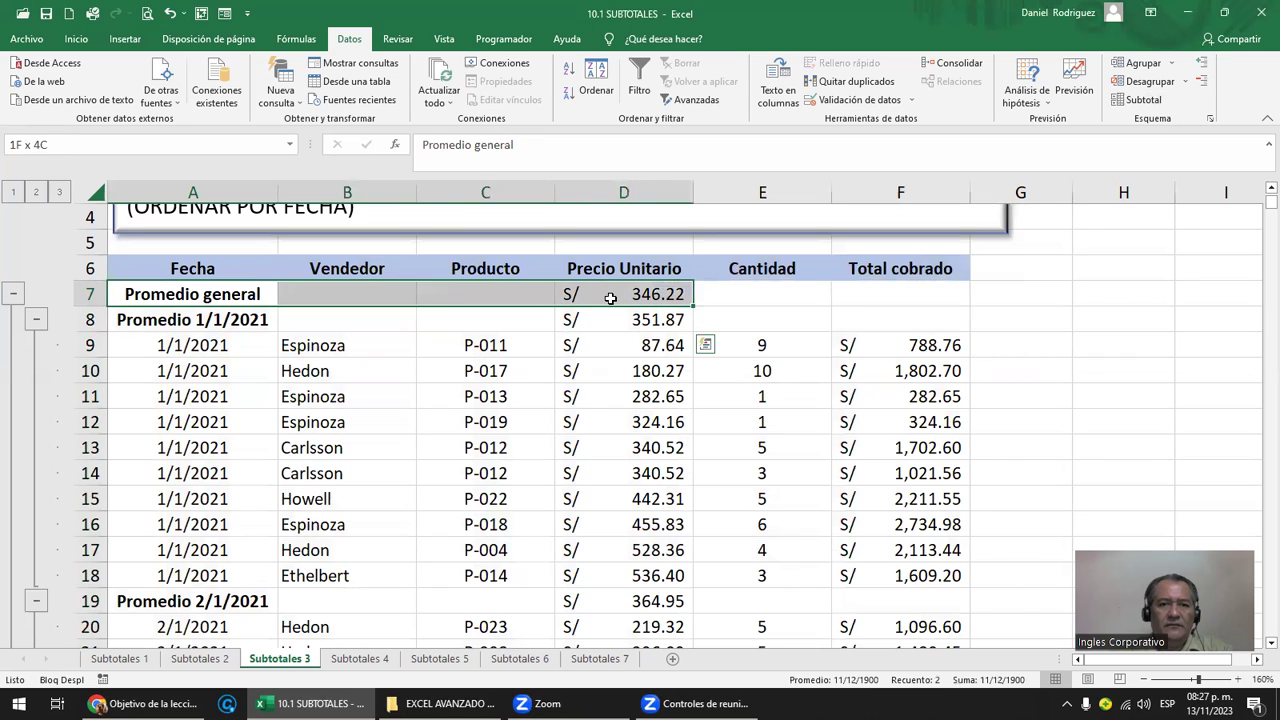
drag(183, 343, 192, 580)
click(203, 345)
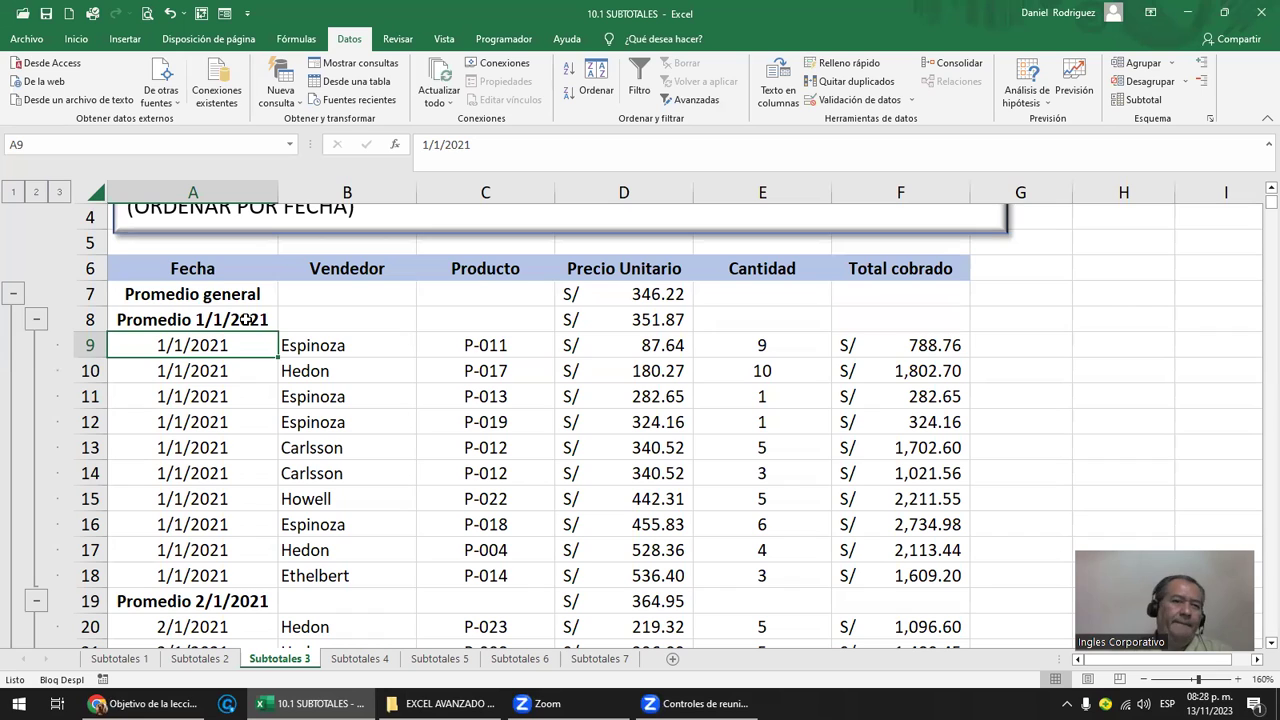
drag(225, 293, 692, 319)
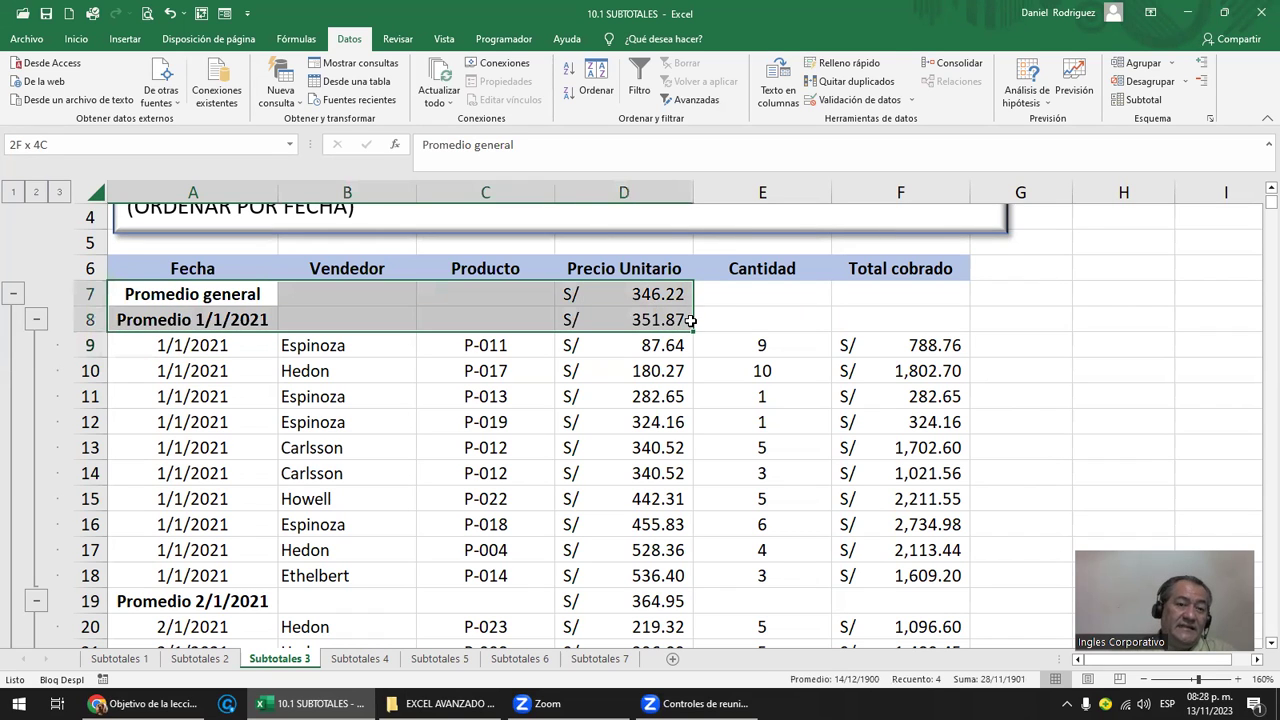
Step: Dismiss the row-above warning and reapply subtotals with daily averages below each date
click(1140, 100)
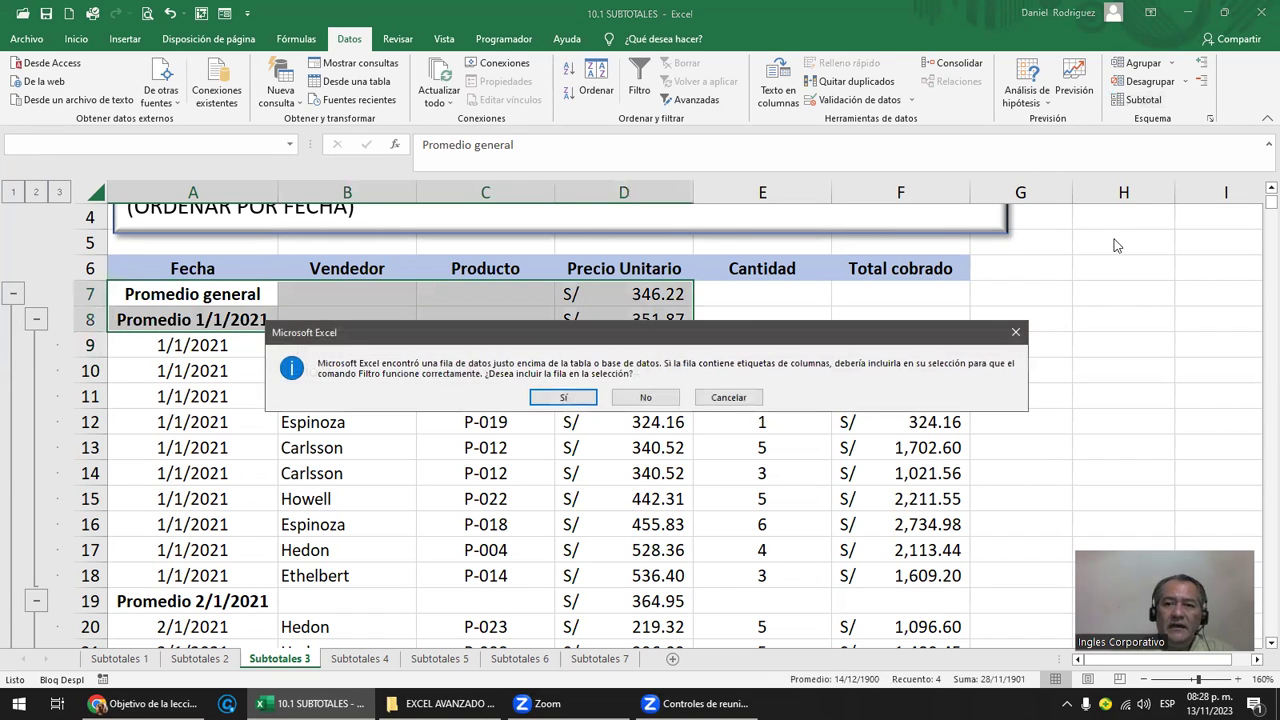
click(728, 397)
click(588, 293)
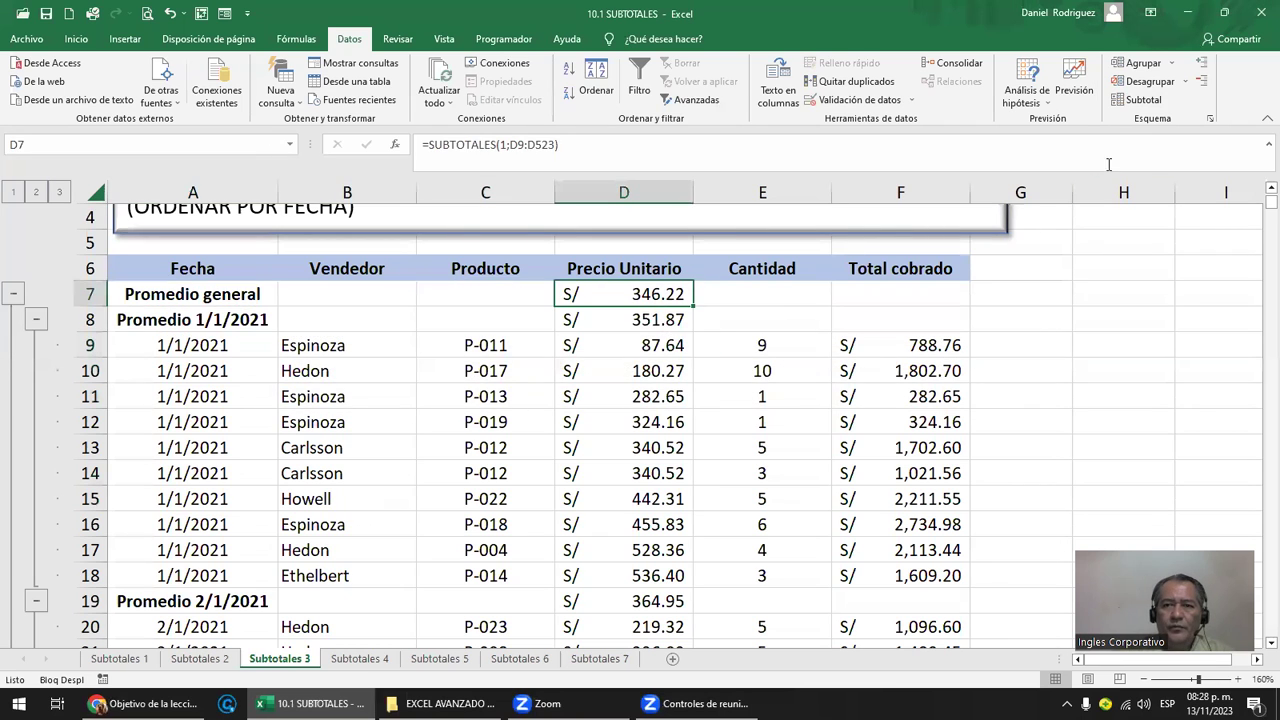
click(1140, 100)
click(1090, 401)
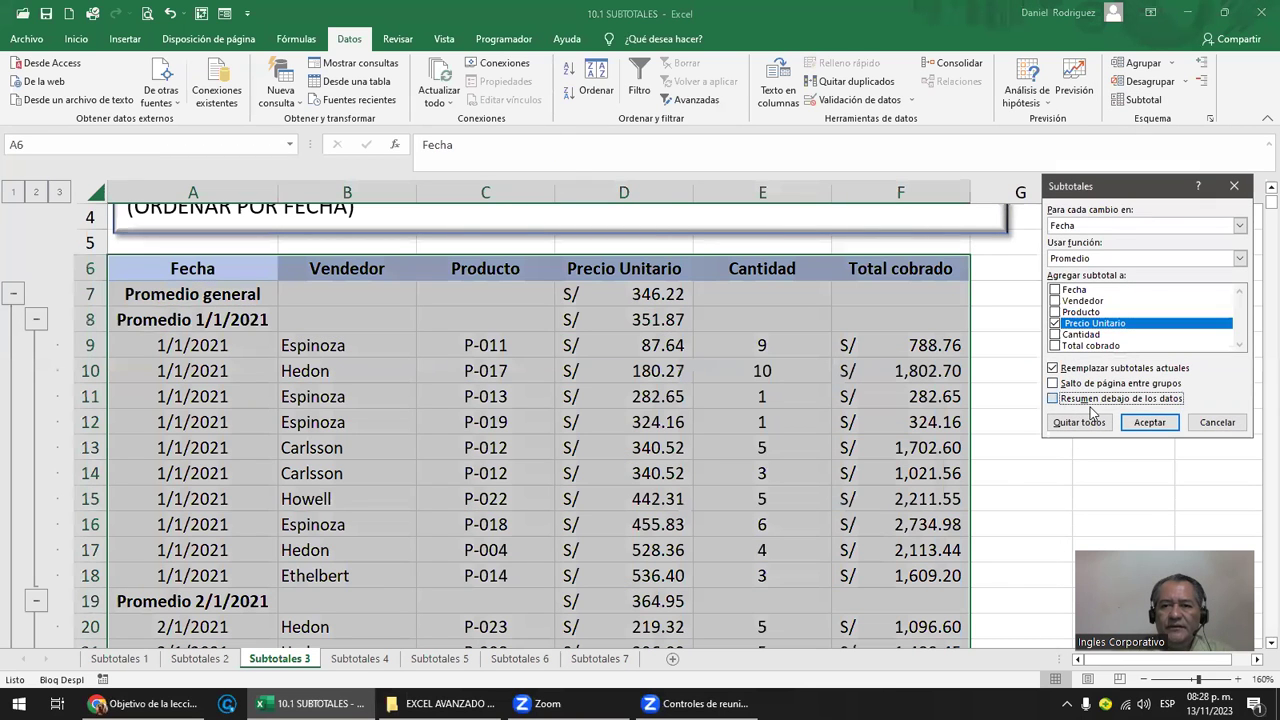
click(1150, 422)
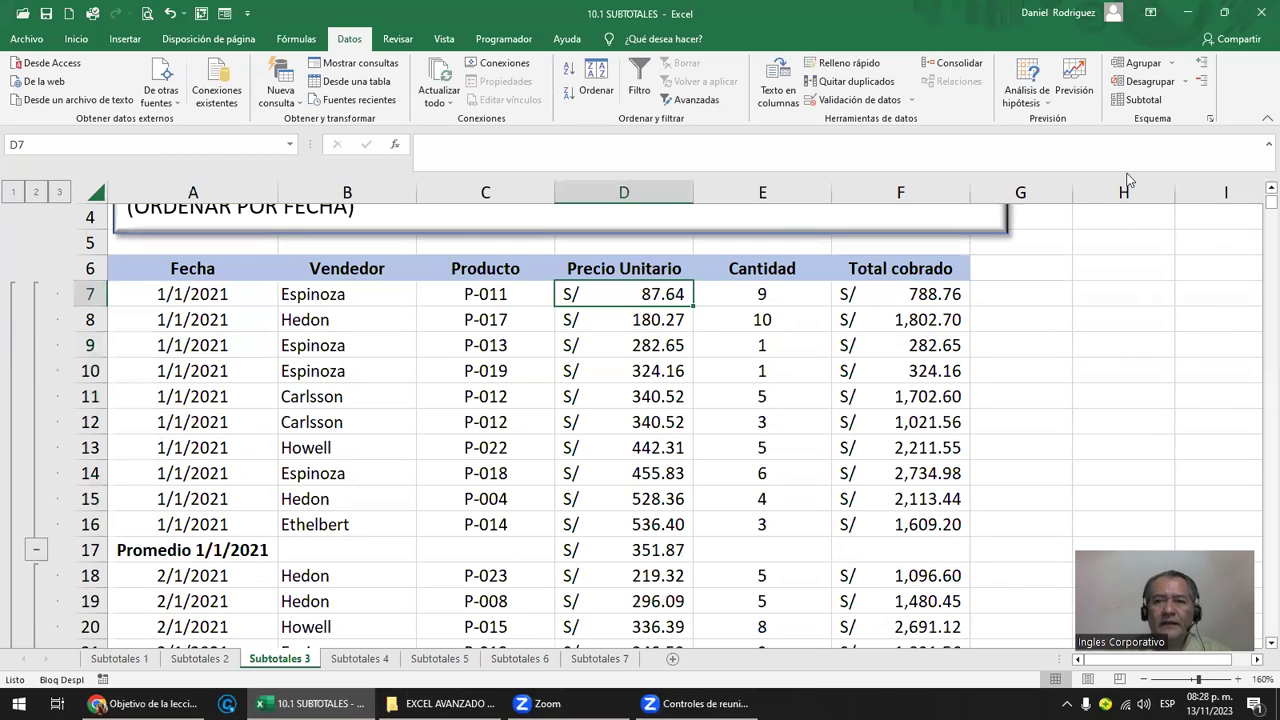
Step: Add two more nested daily Promedio levels with 'Reemplazar subtotales actuales' unchecked
click(1141, 100)
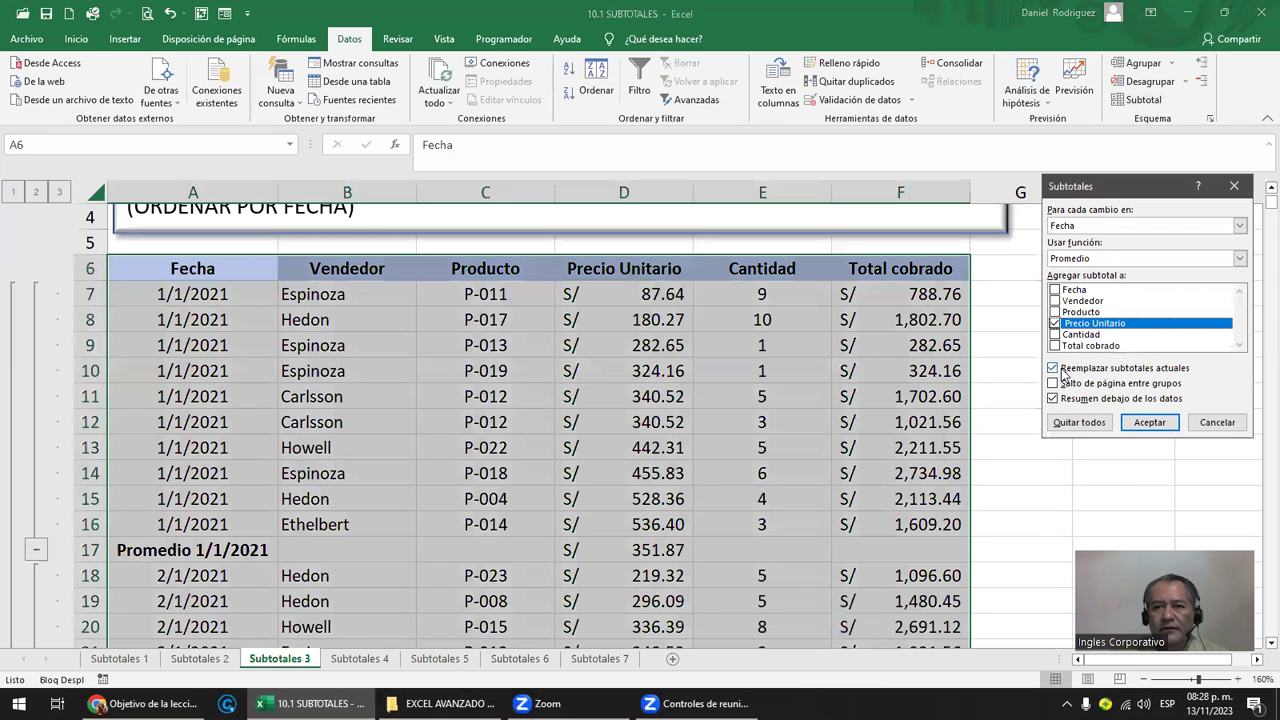
click(1131, 372)
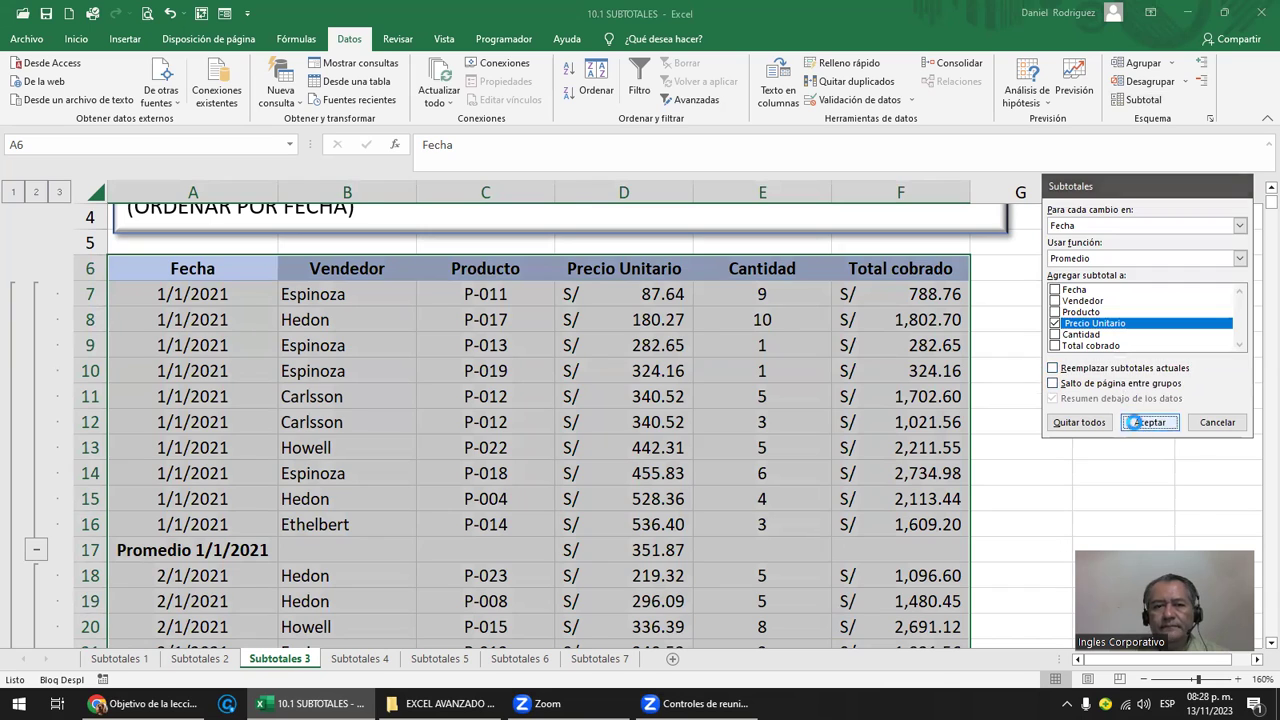
click(1145, 422)
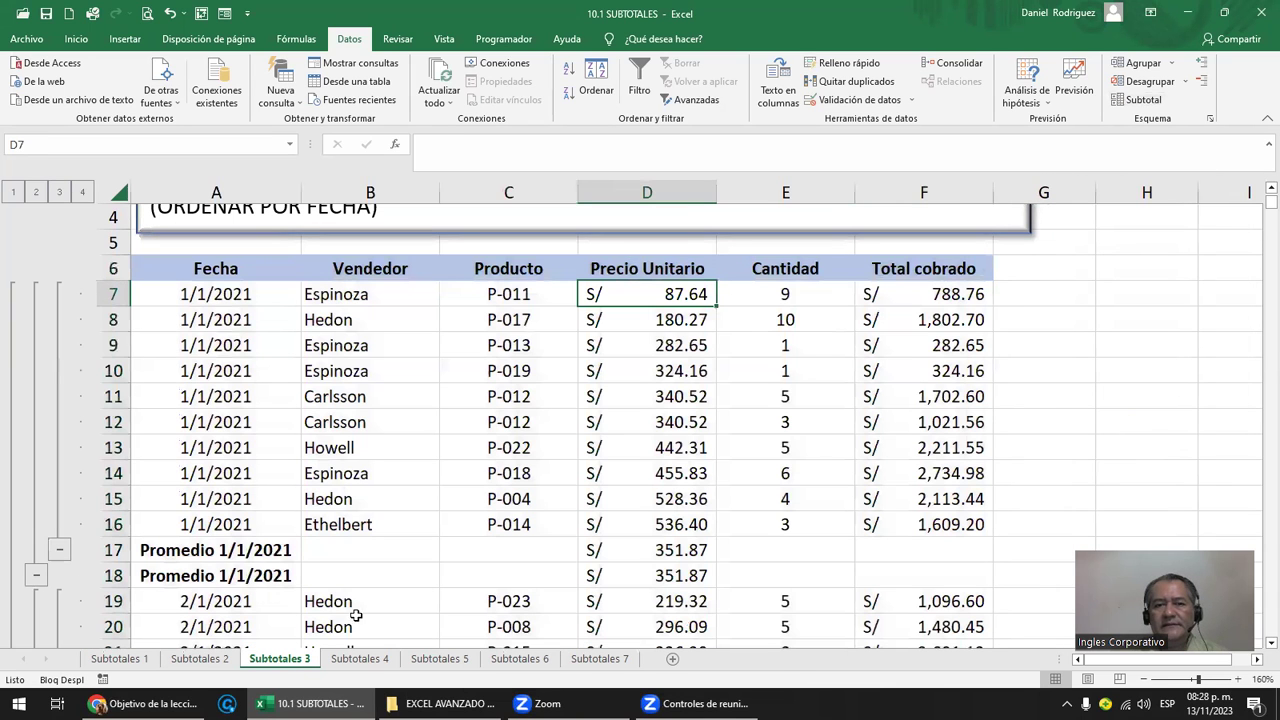
click(1144, 103)
click(1090, 370)
click(1078, 370)
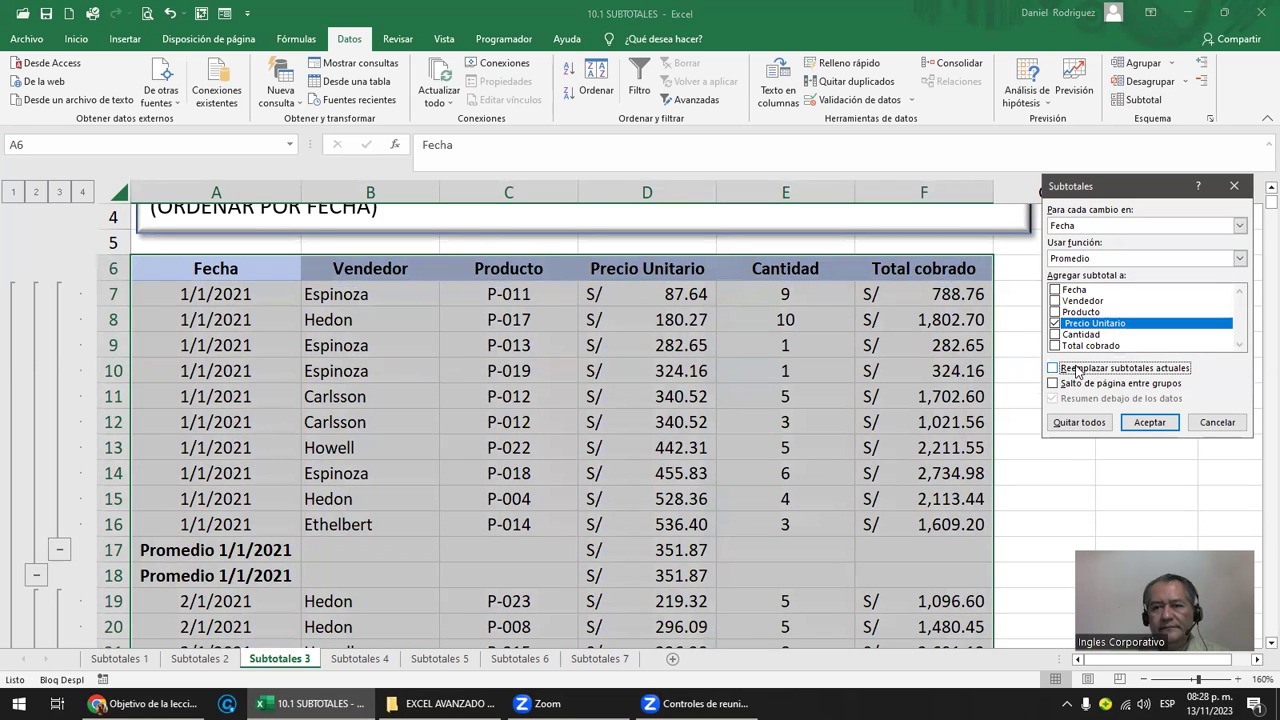
click(1149, 422)
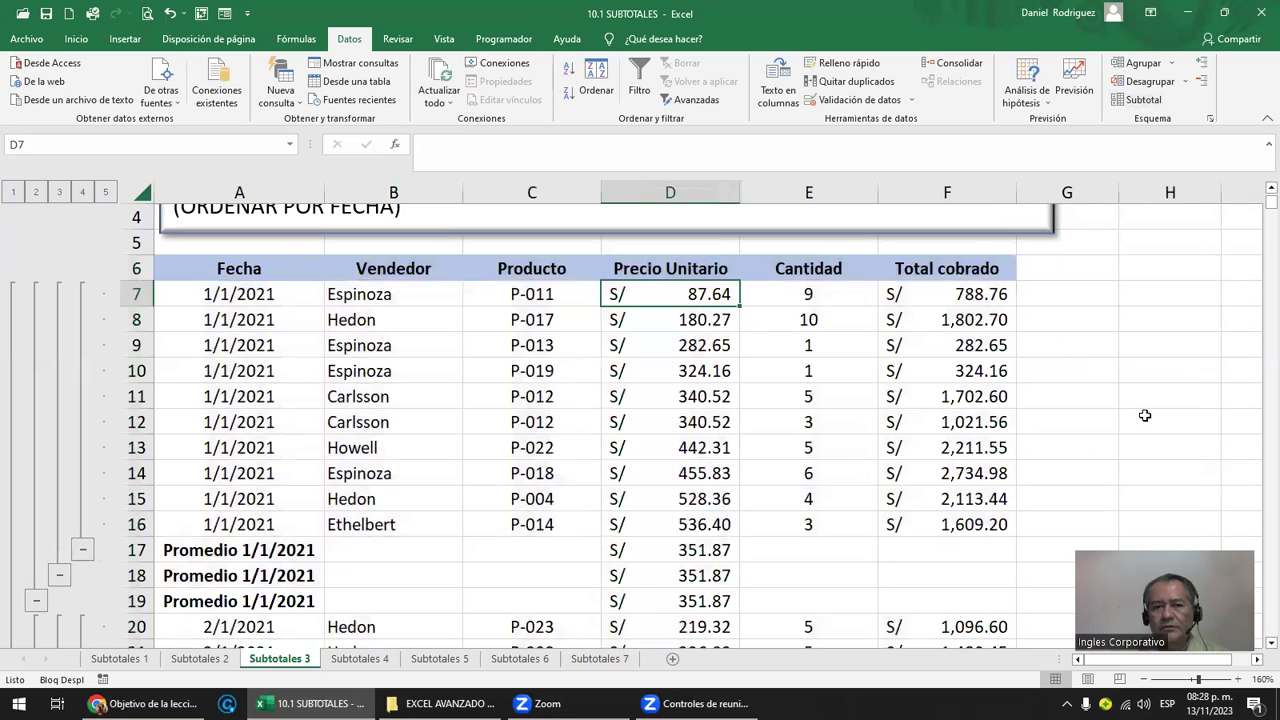
Step: Add a fourth stacked Promedio level, then set Subtotal to 'Reemplazar subtotales actuales'
click(1150, 100)
click(1071, 372)
click(1071, 372)
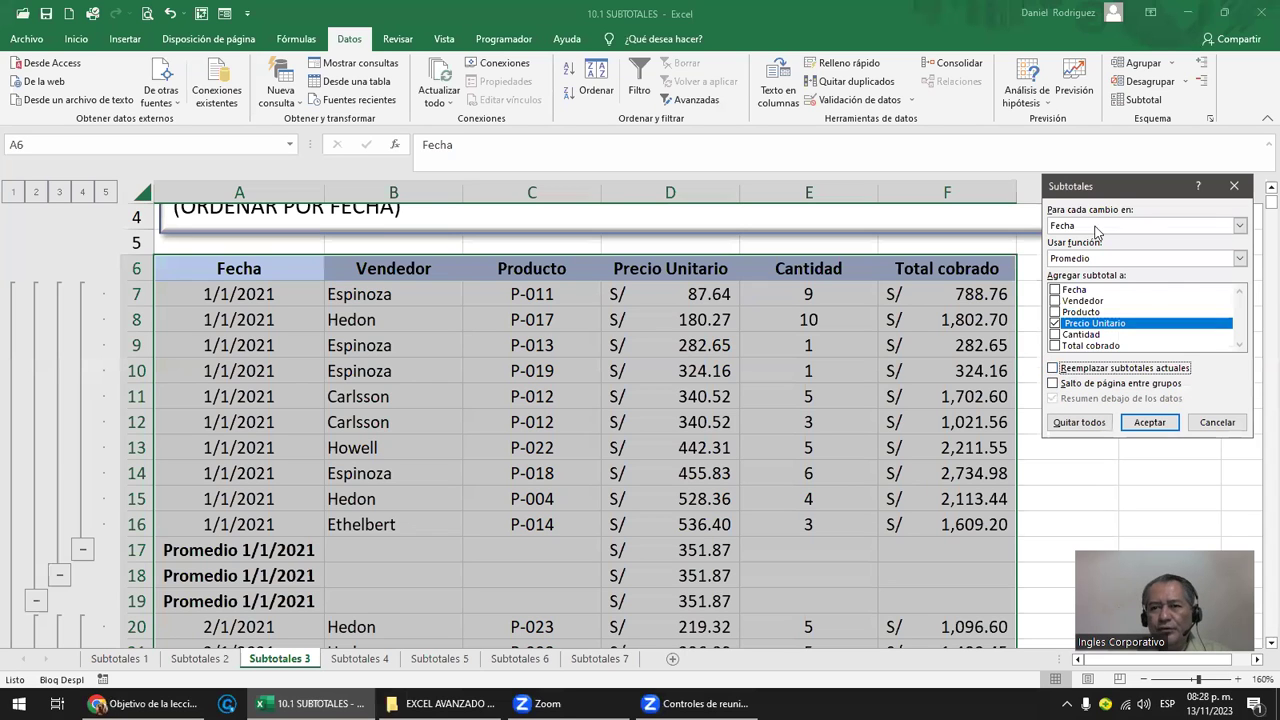
click(1138, 416)
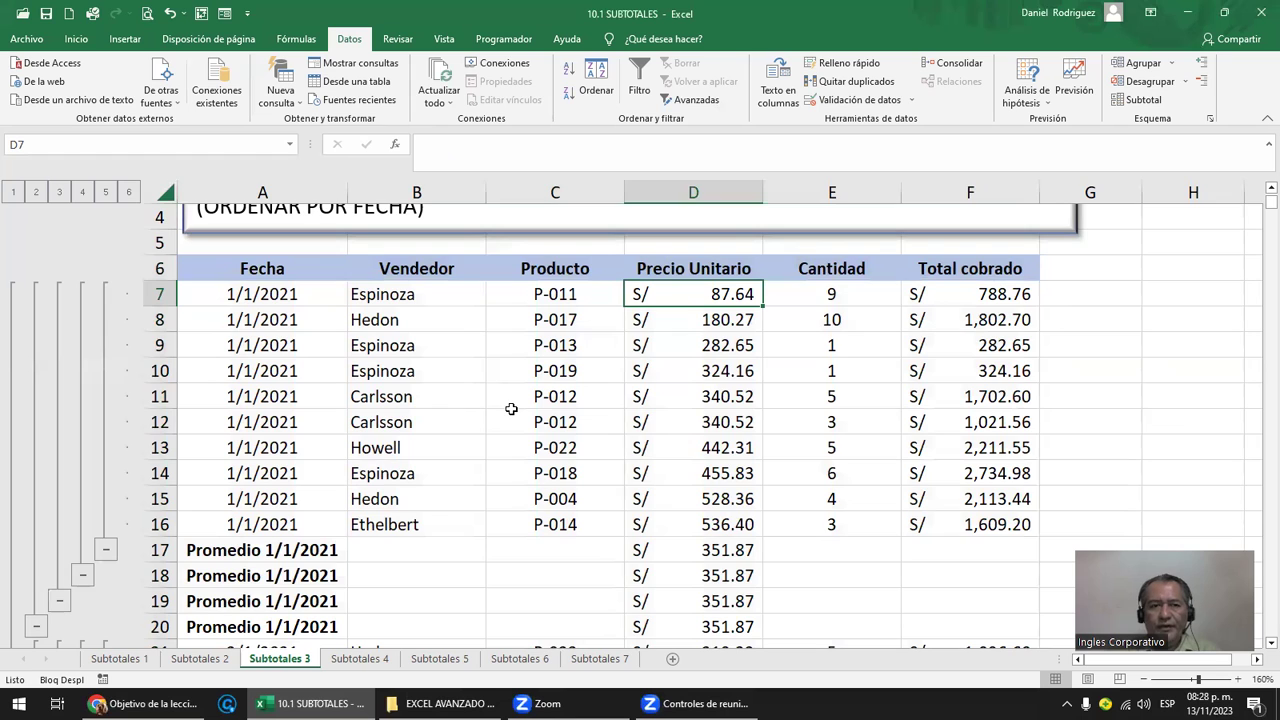
scroll(511, 408, down, 2)
scroll(511, 408, down, 1)
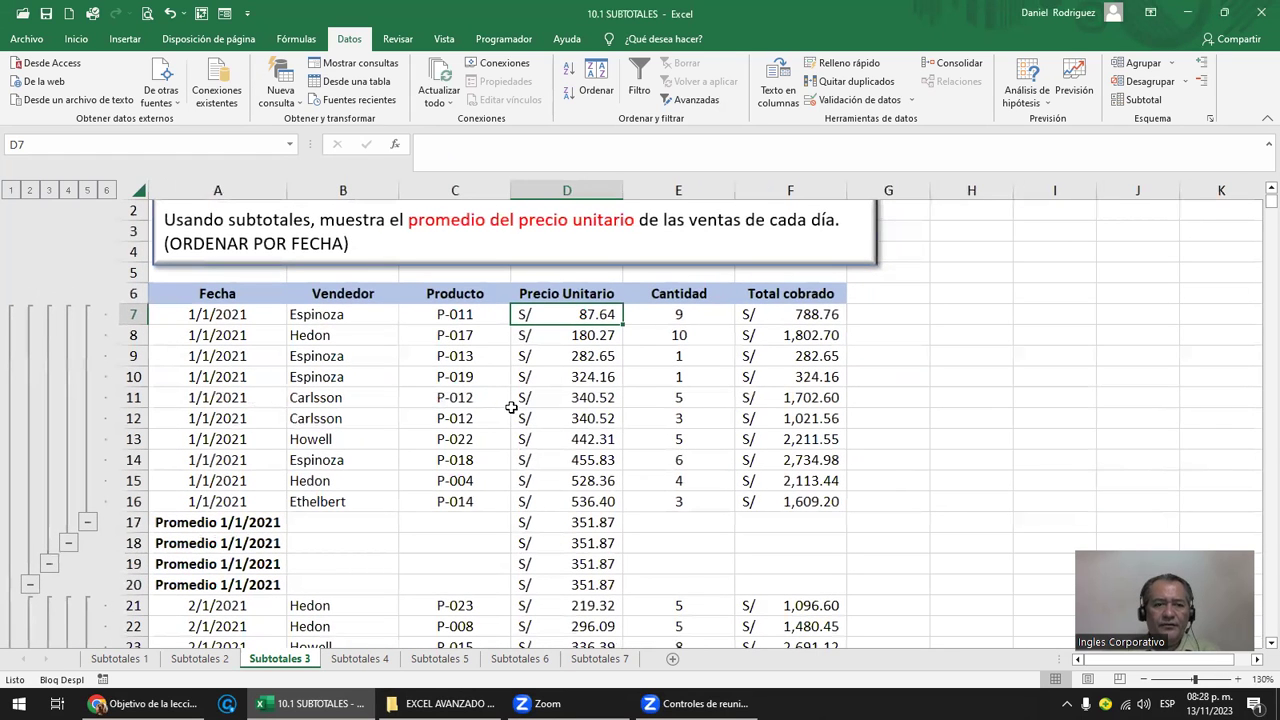
click(1134, 102)
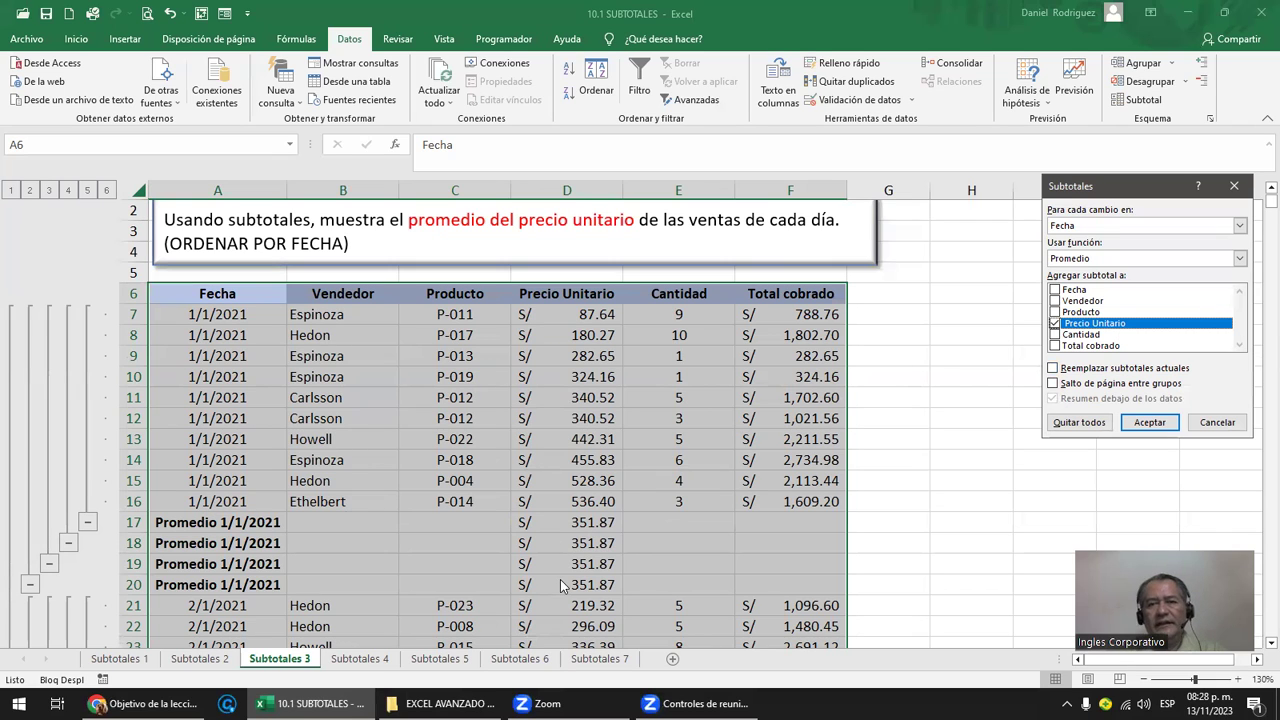
click(1082, 372)
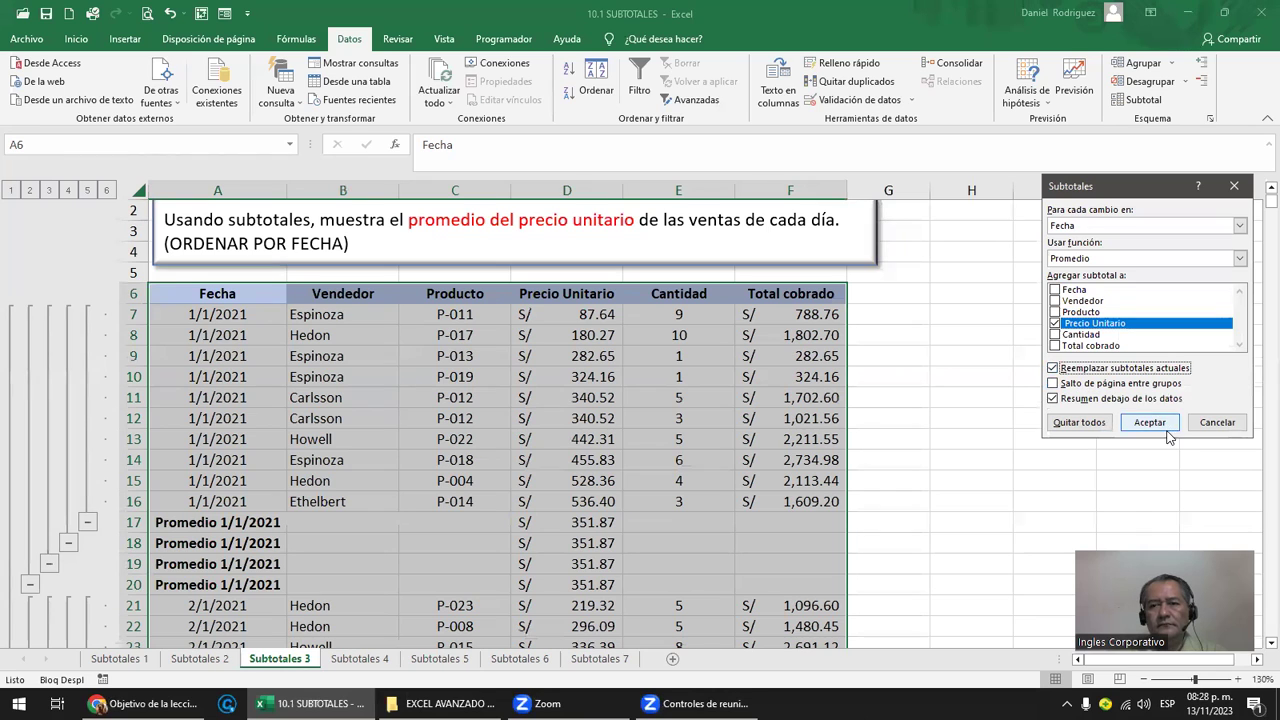
Step: Rebuild one Promedio row per date, test by deleting and restoring 87.64, then switch to Subtotales 4
click(1150, 422)
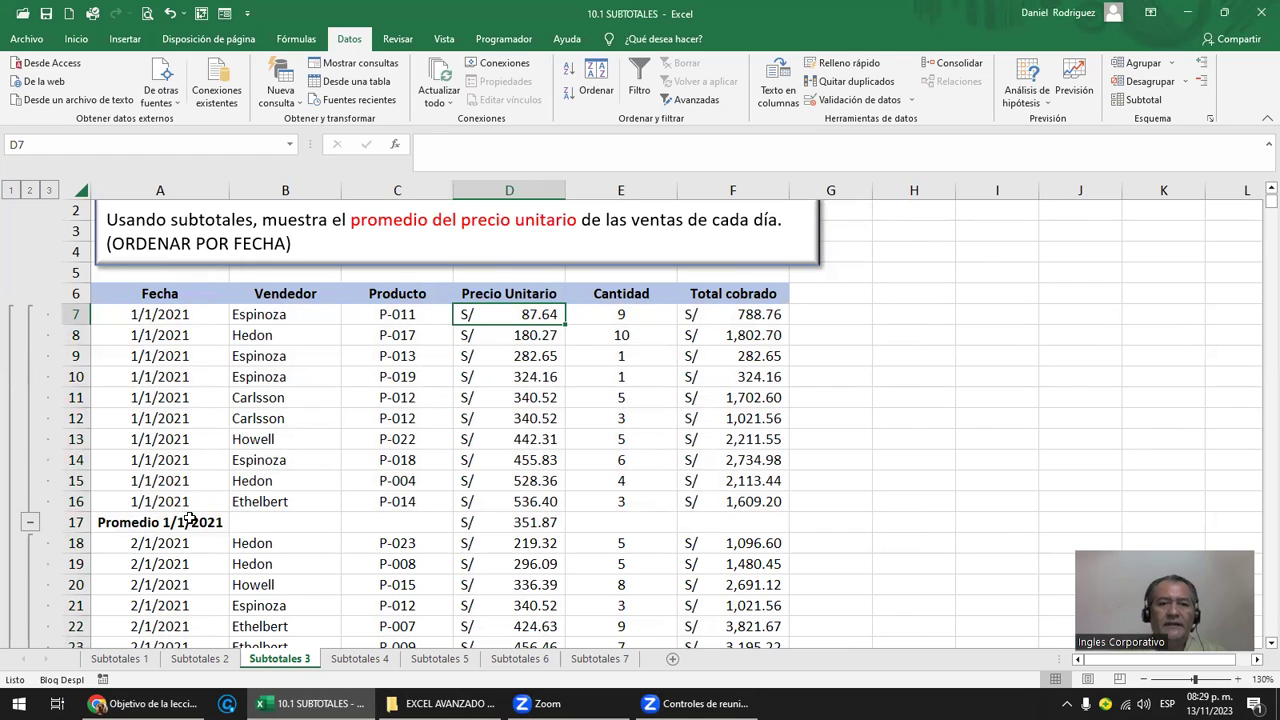
key(Delete)
click(509, 517)
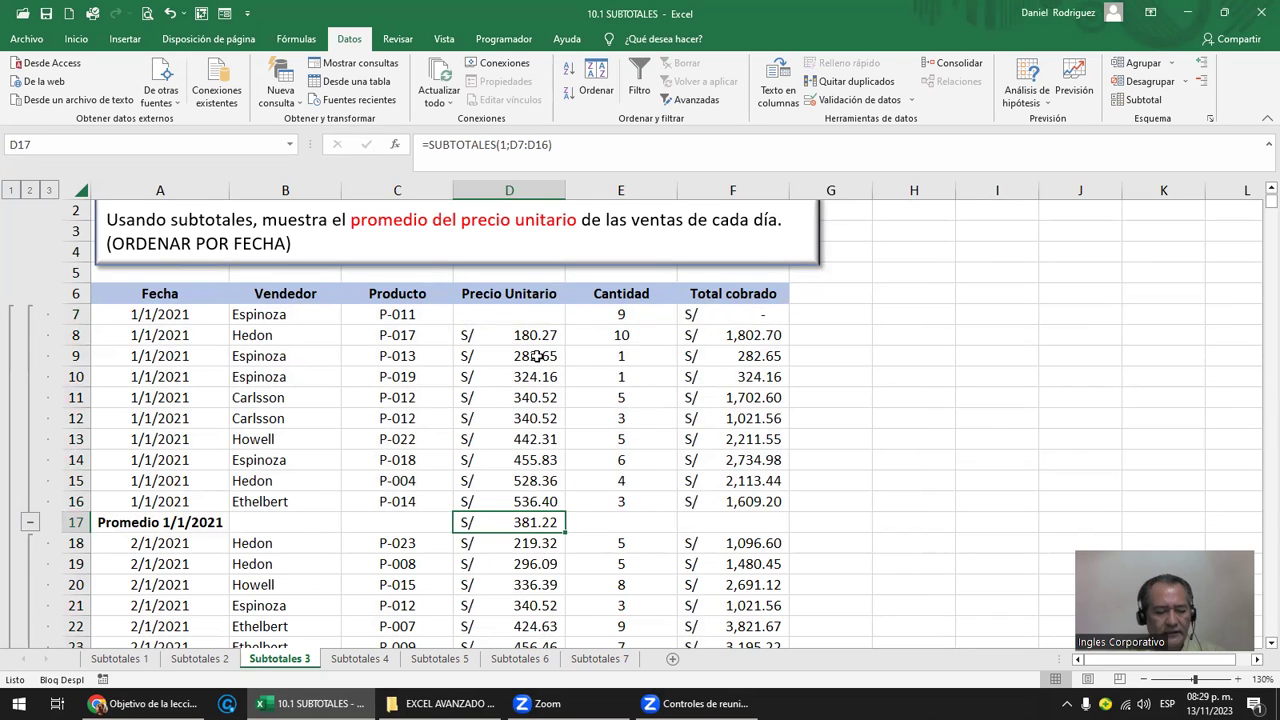
key(ctrl+z)
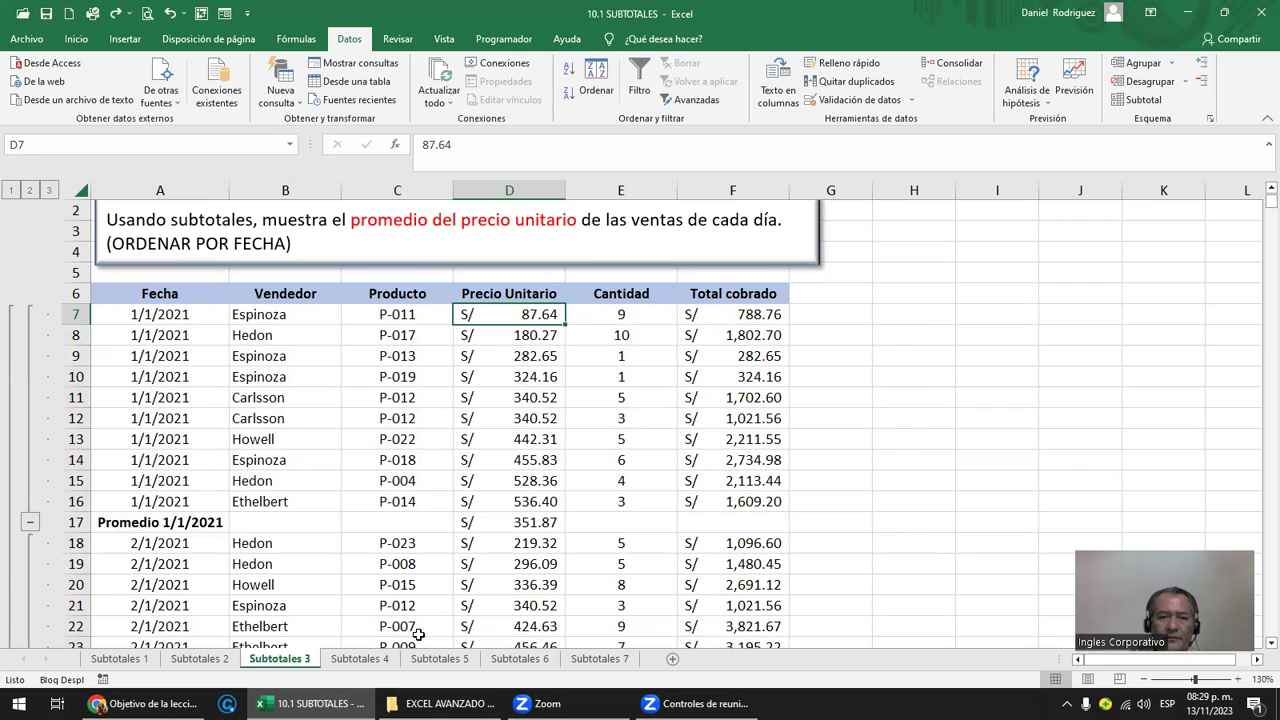
click(362, 659)
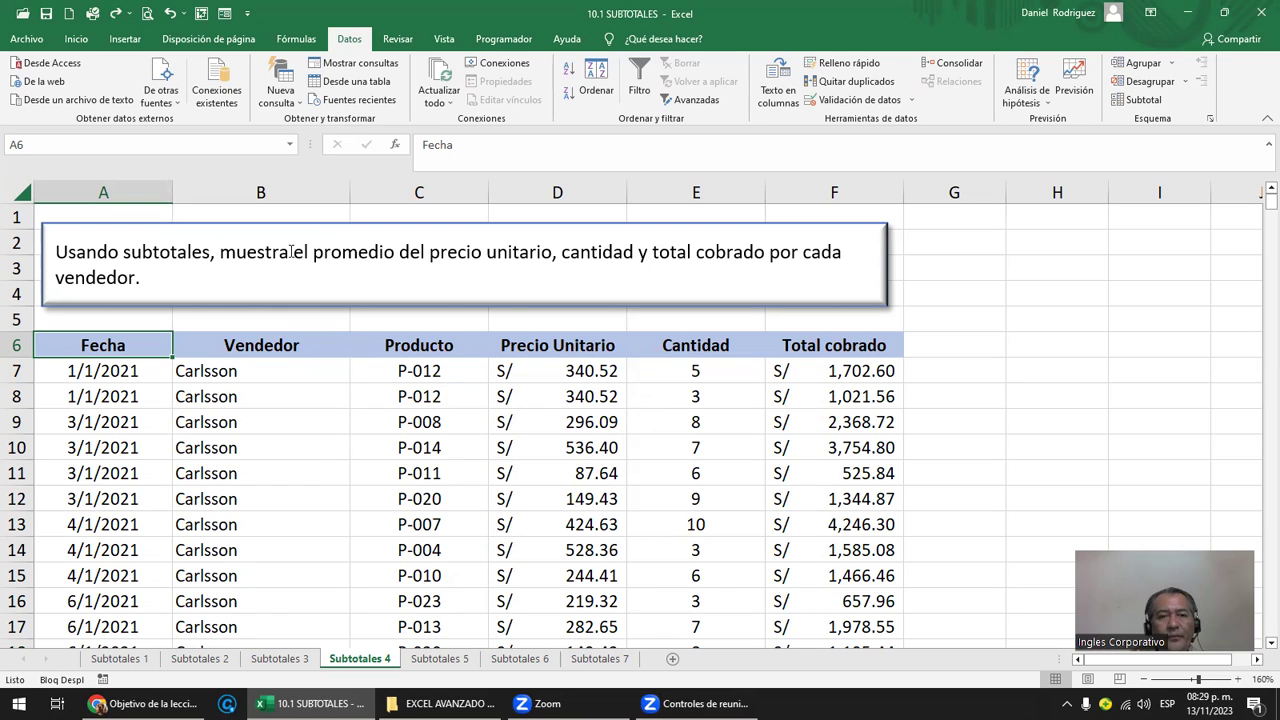
Step: Colour the word 'promedio' red in the Subtotales 4 task text
drag(313, 252, 398, 250)
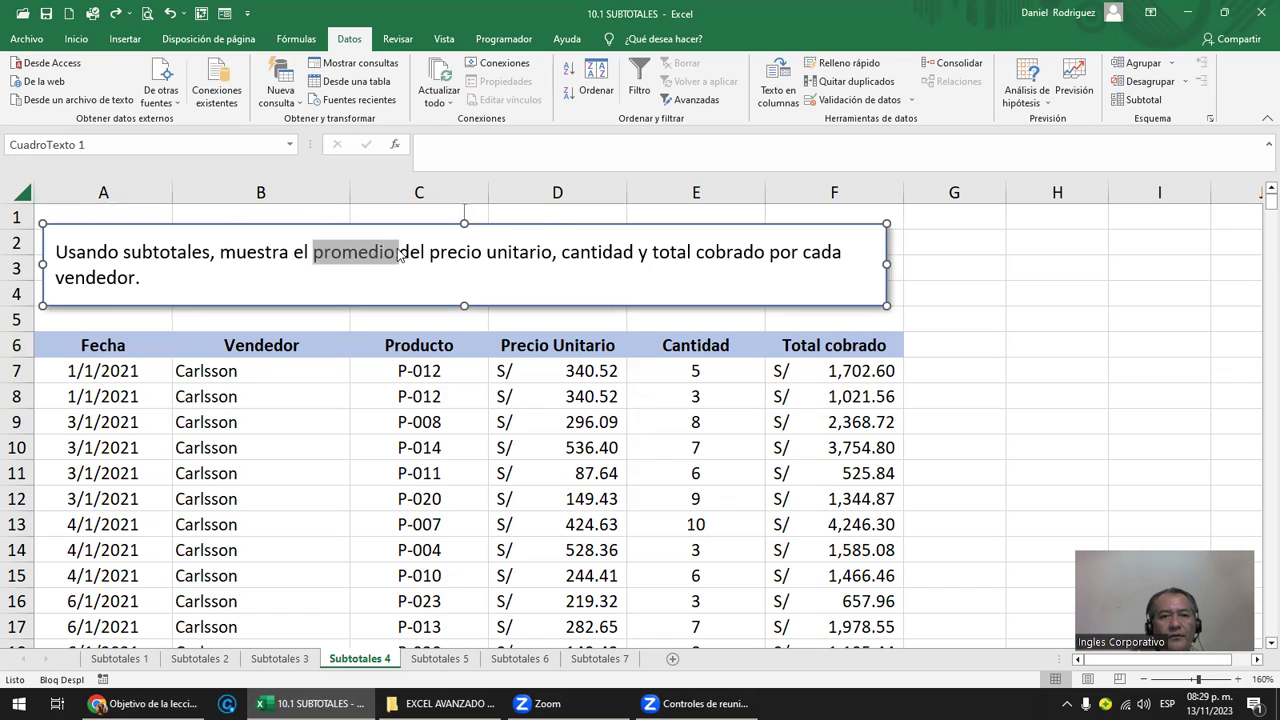
click(76, 38)
click(289, 102)
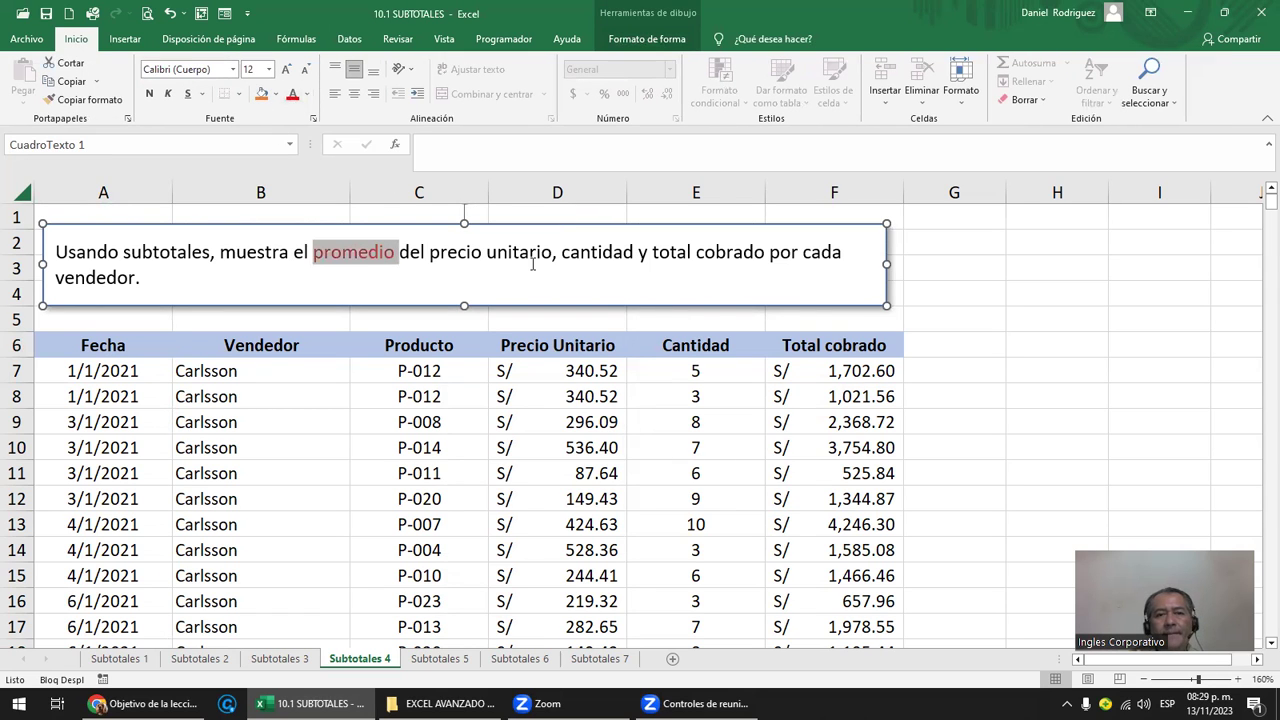
click(499, 252)
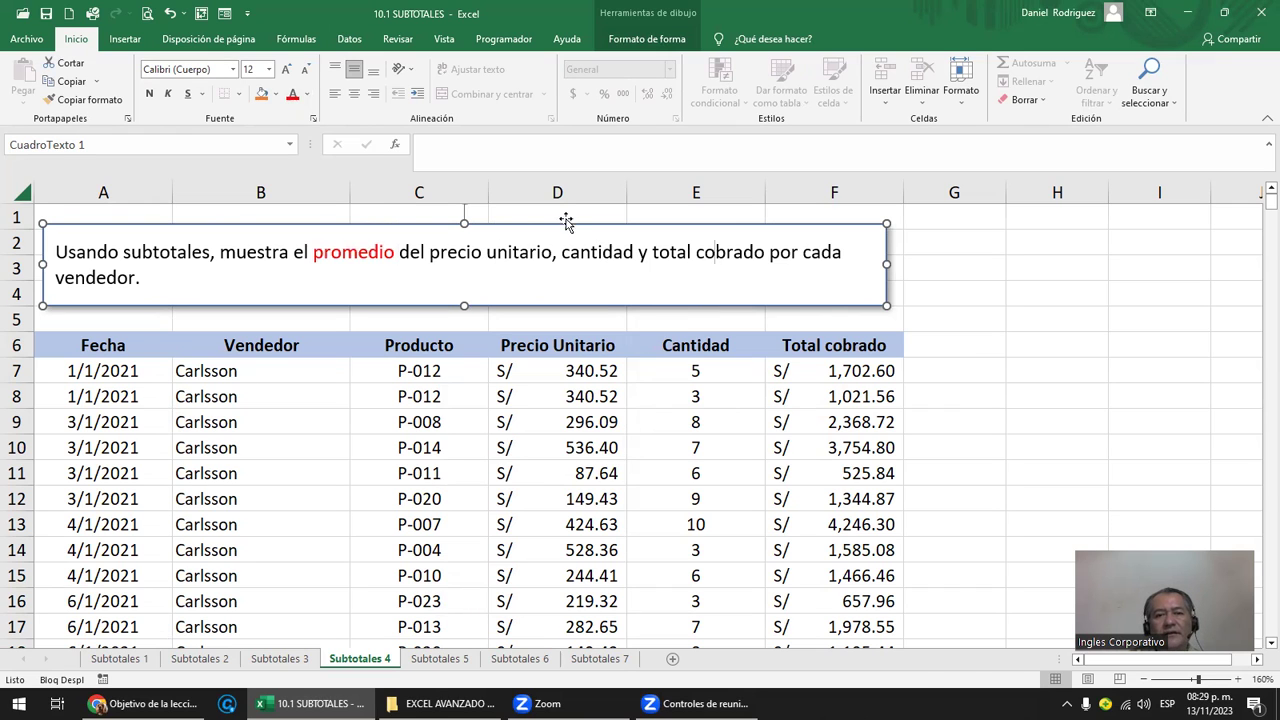
Step: Select the Vendedor and Precio Unitario through Total cobrado columns, then click back into the table
drag(586, 192, 788, 218)
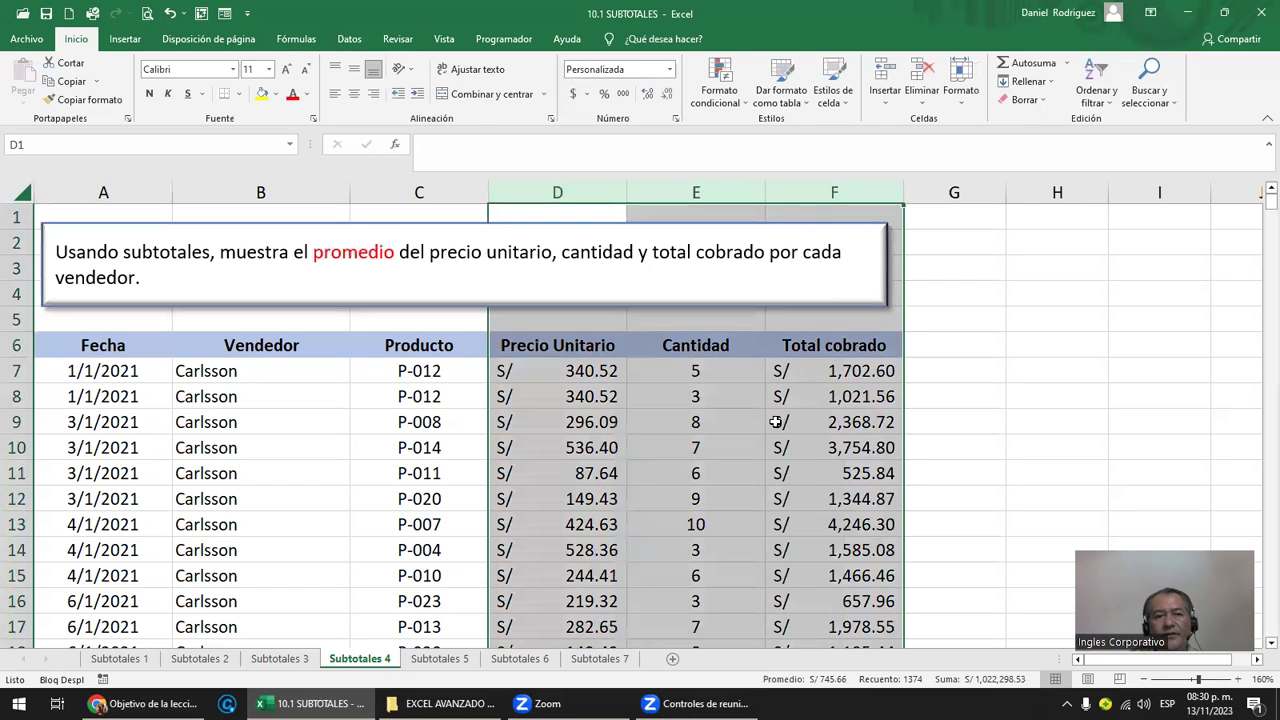
ctrl+click(277, 190)
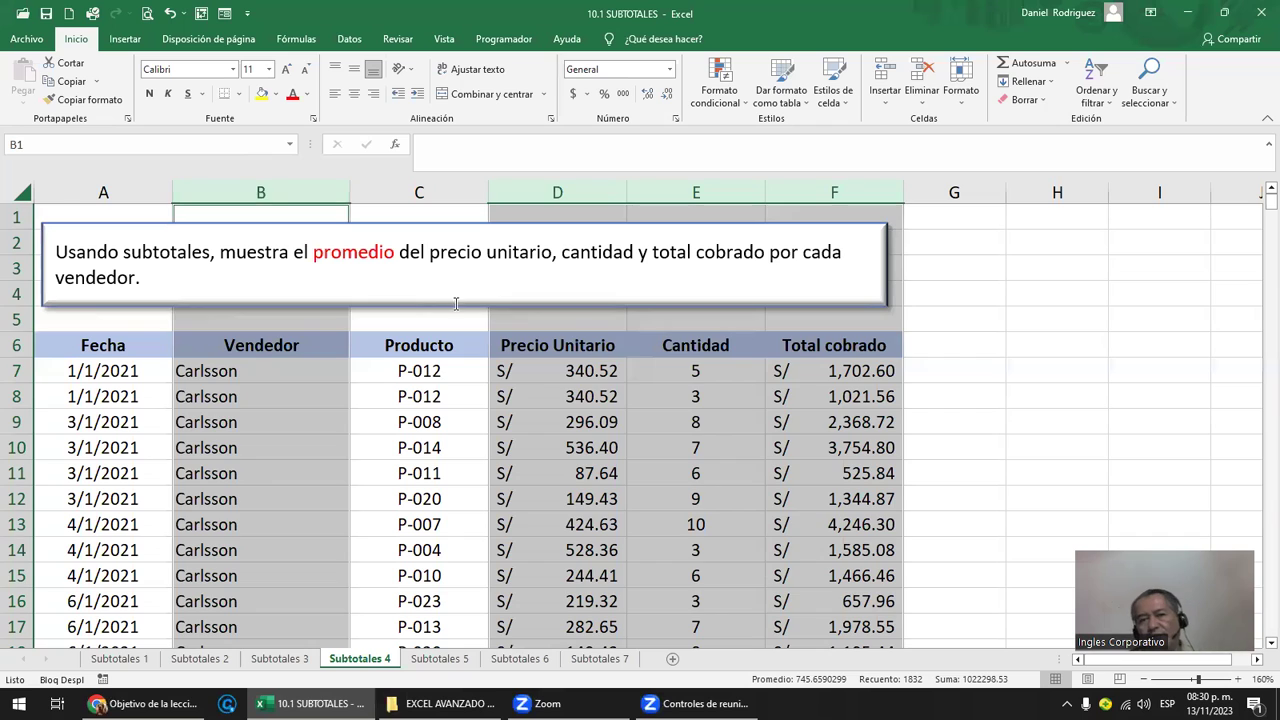
click(639, 347)
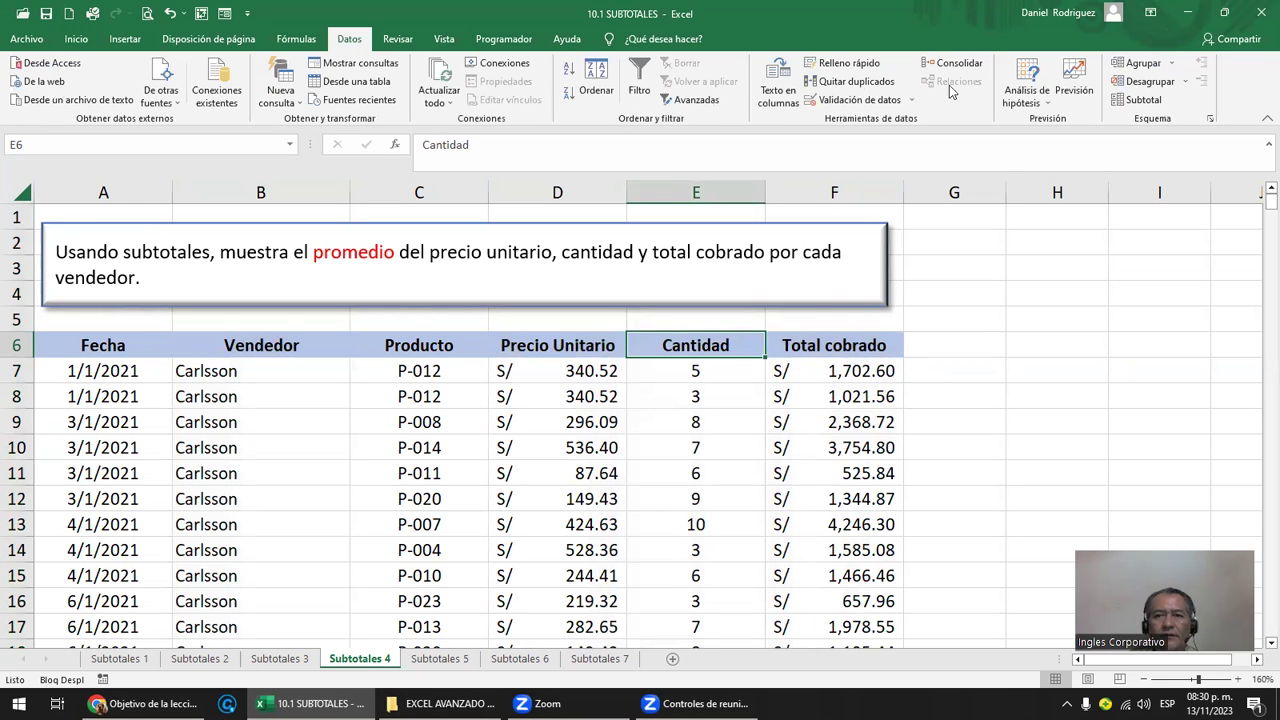
Step: Apply Subtotal grouped by Vendedor using Promedio on Precio Unitario, Cantidad and Total cobrado
click(1144, 101)
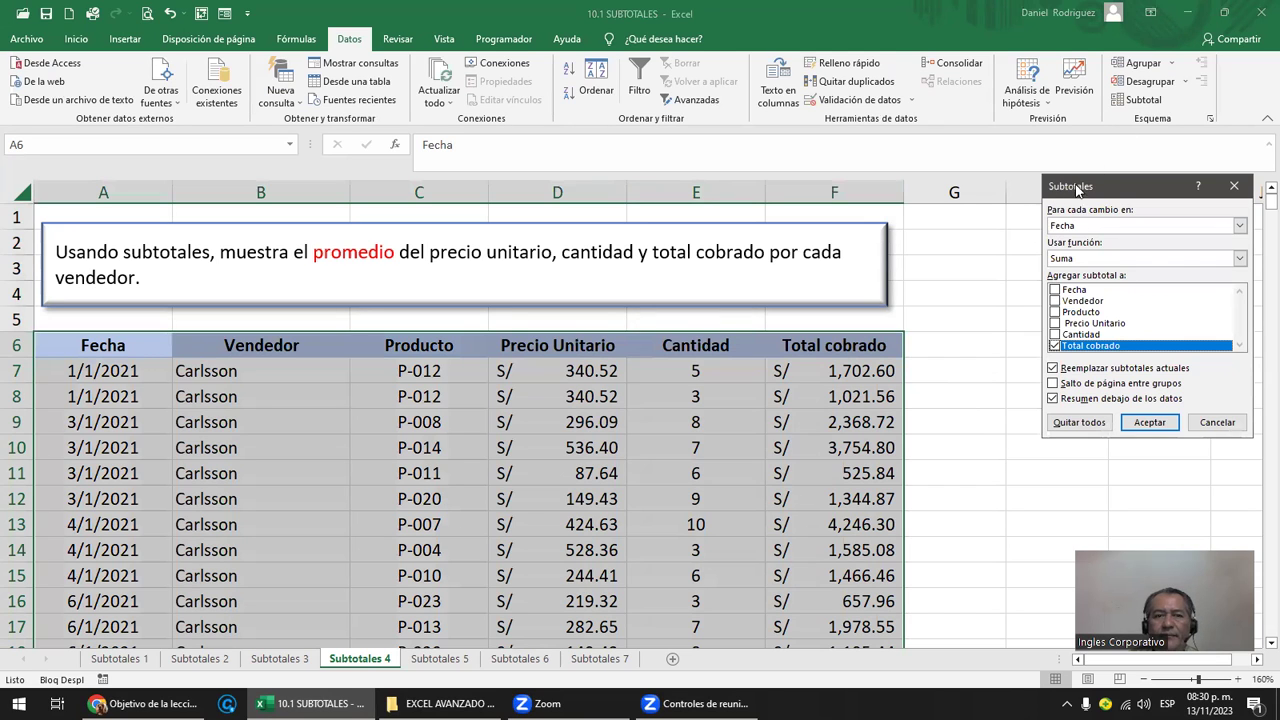
click(1240, 225)
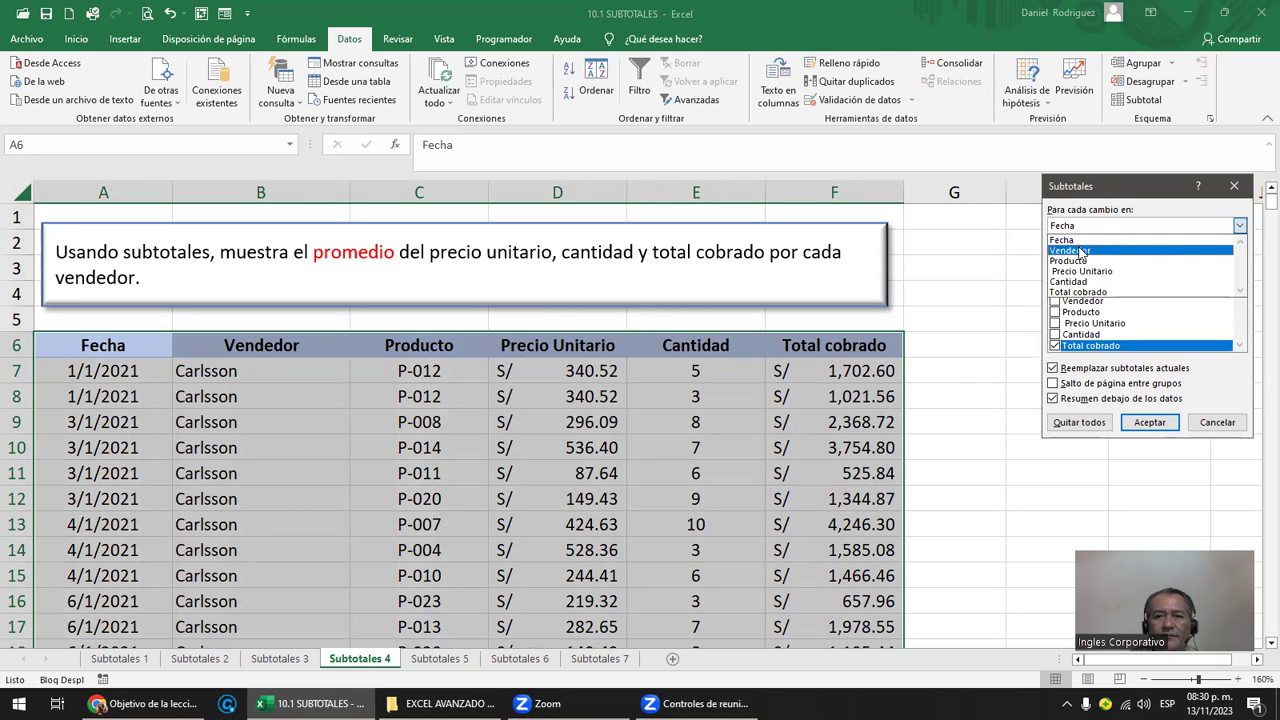
click(1078, 250)
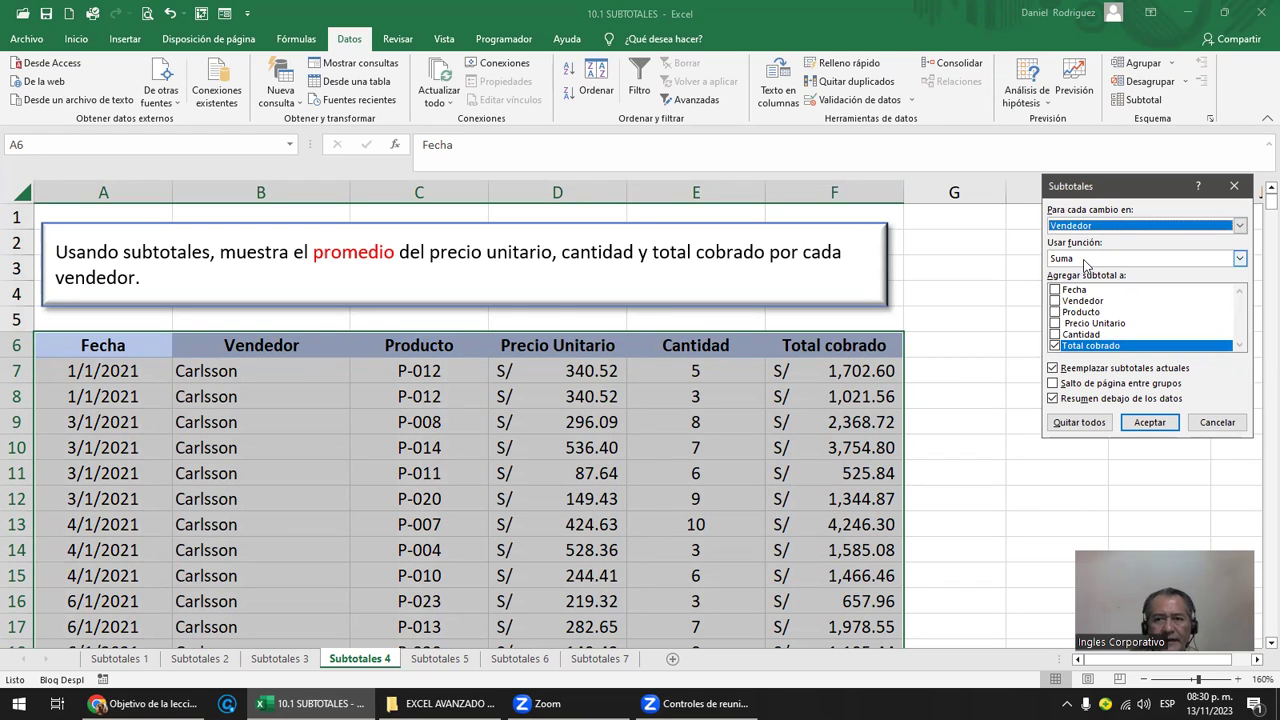
click(1086, 259)
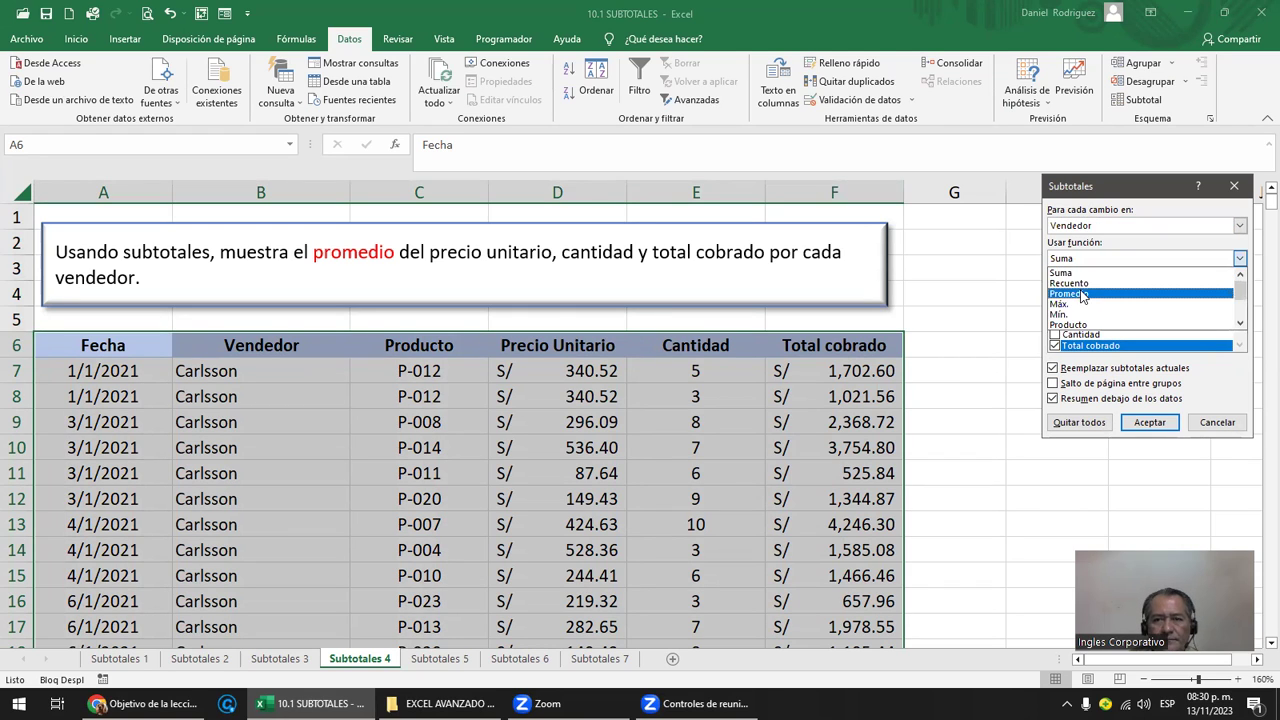
click(1082, 294)
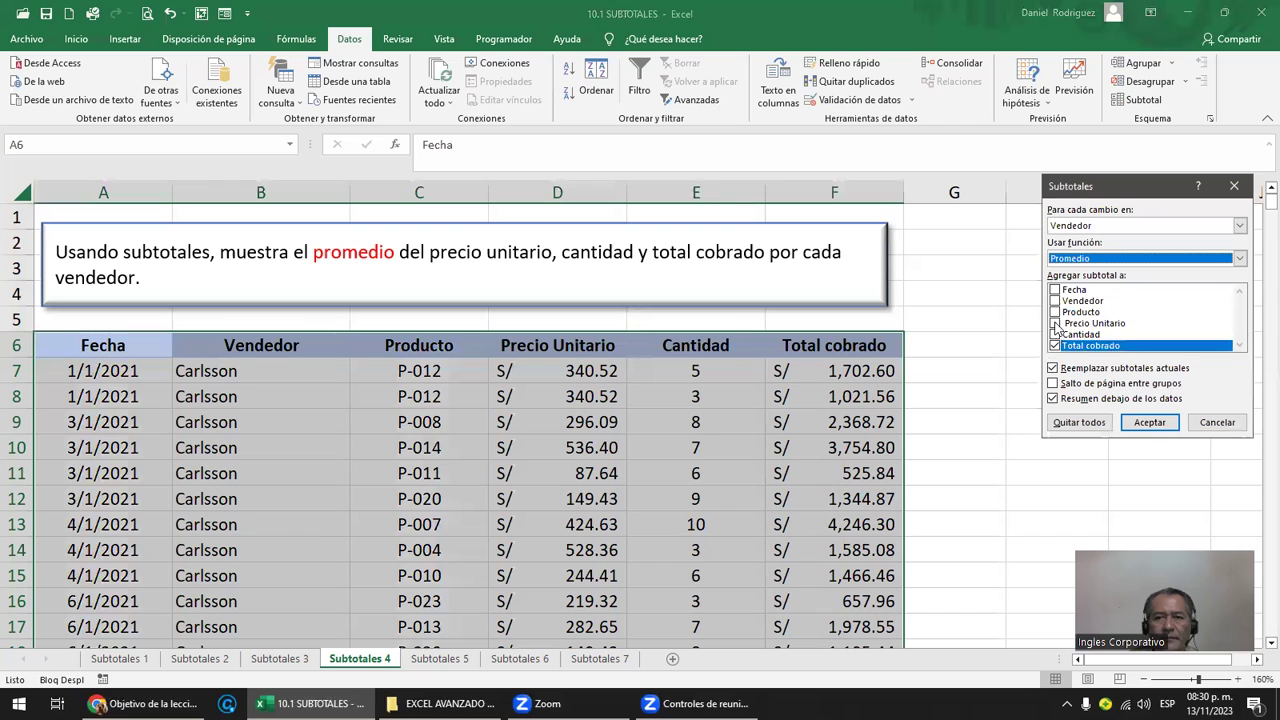
click(1055, 324)
click(1055, 336)
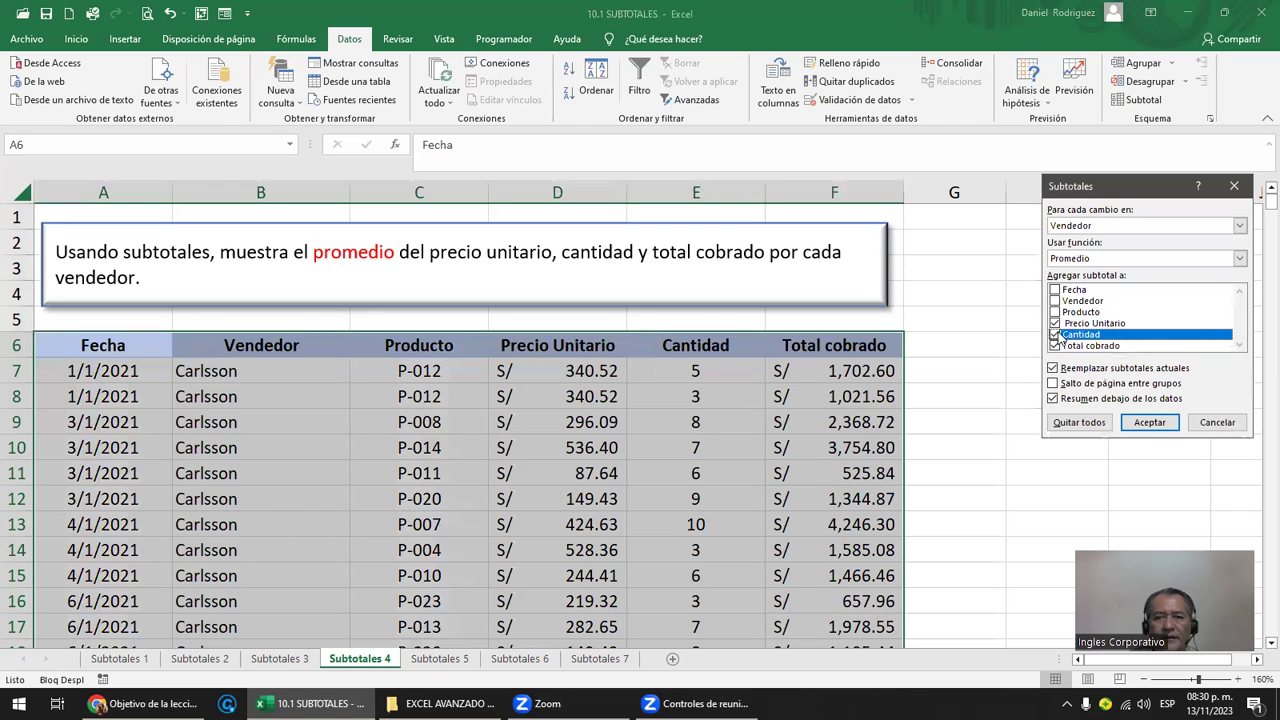
click(1150, 422)
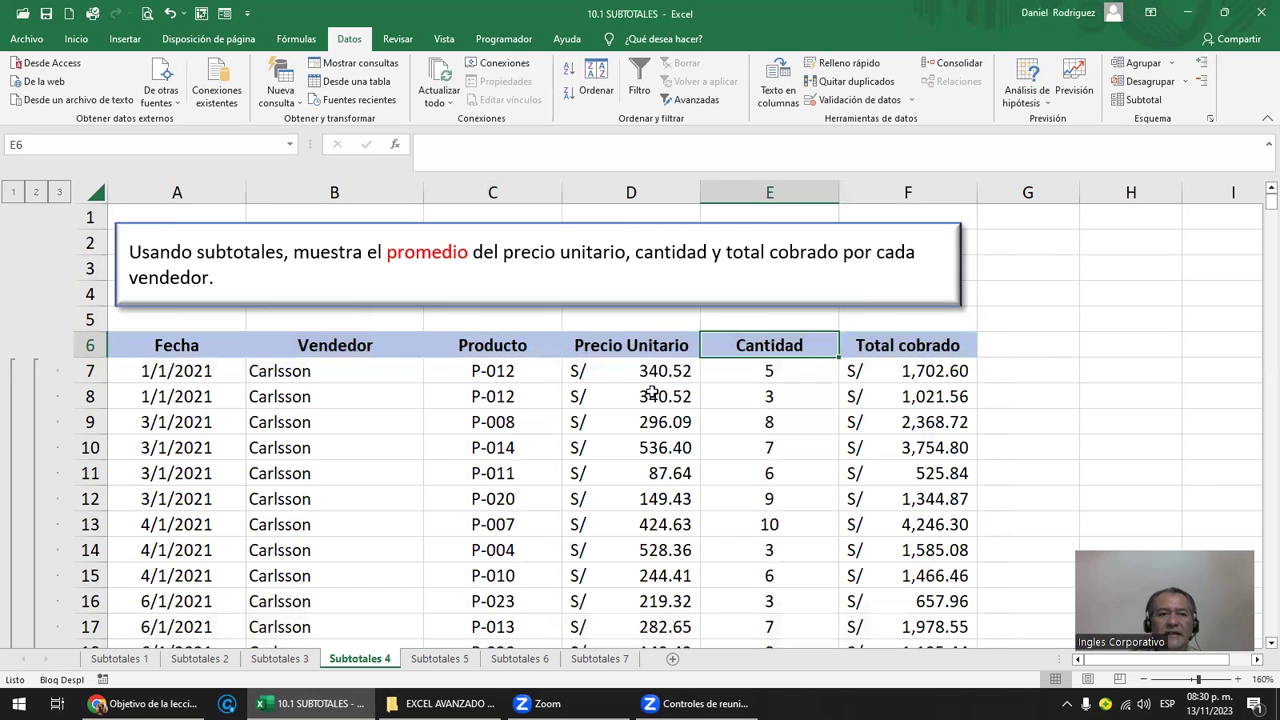
Step: Inspect outline levels 1 and 2, checking the Promedio general and each vendedor's averages
click(11, 192)
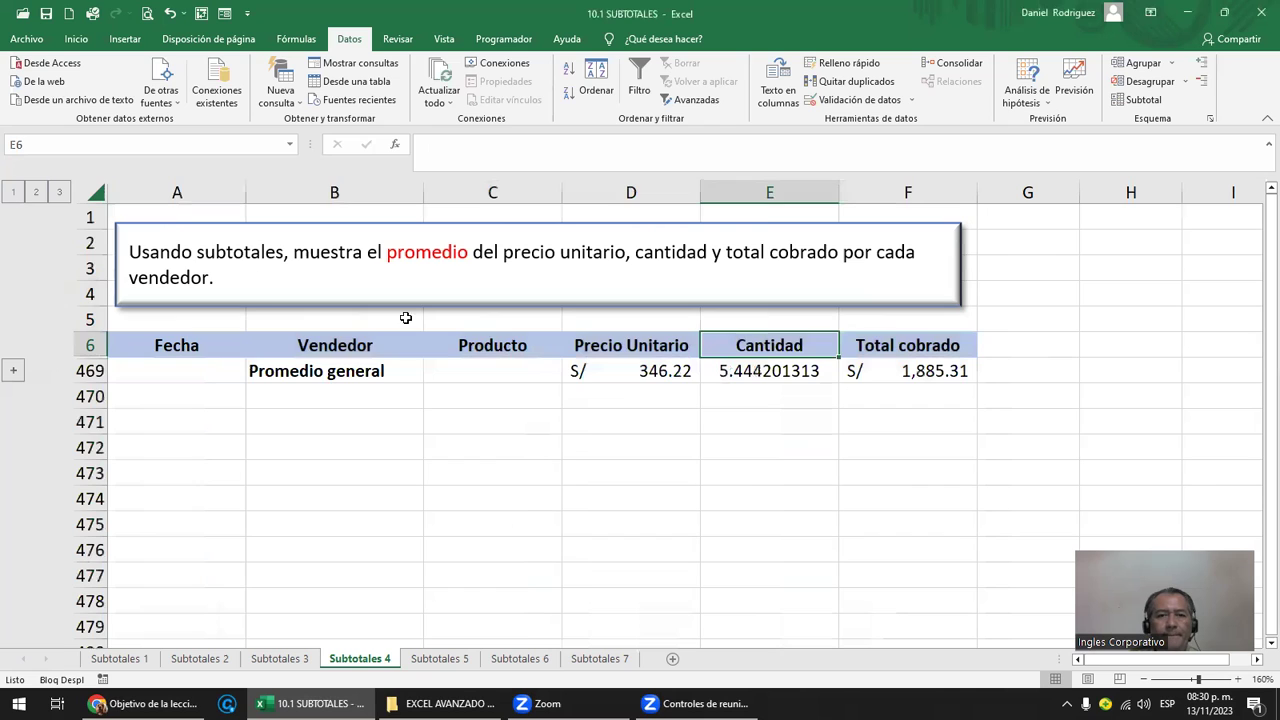
drag(638, 376, 928, 376)
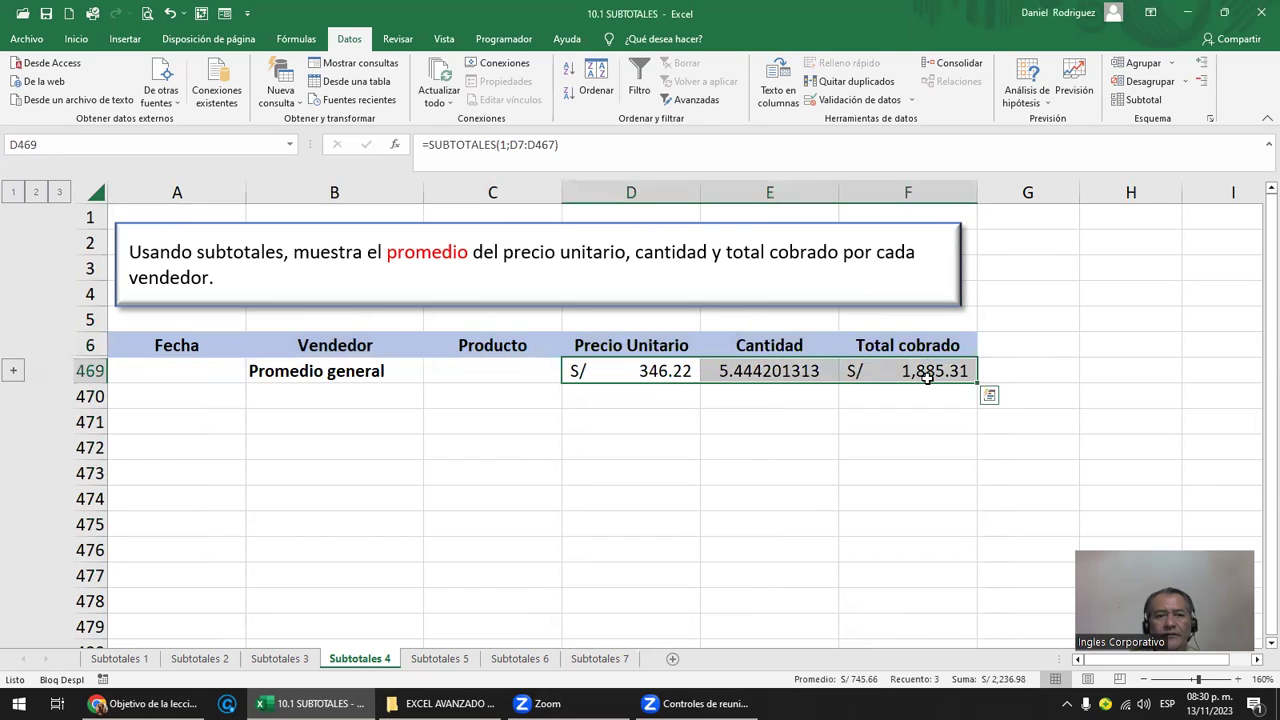
click(36, 192)
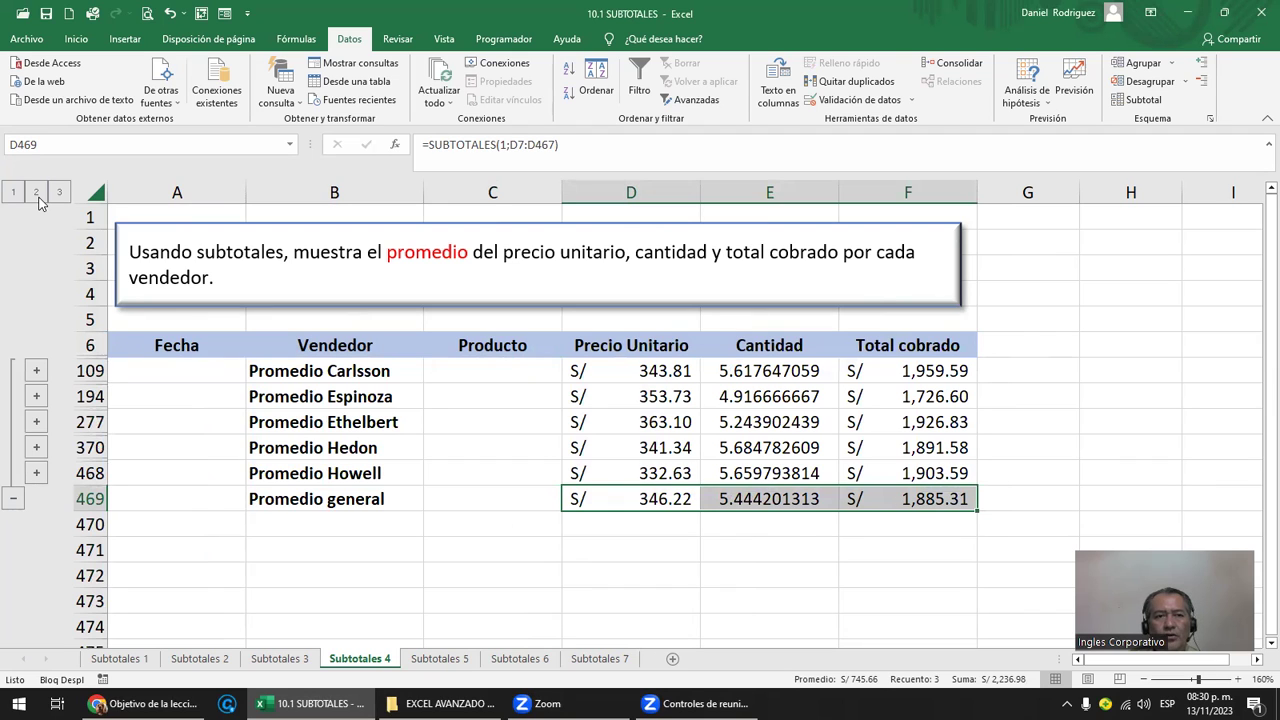
drag(378, 370, 372, 502)
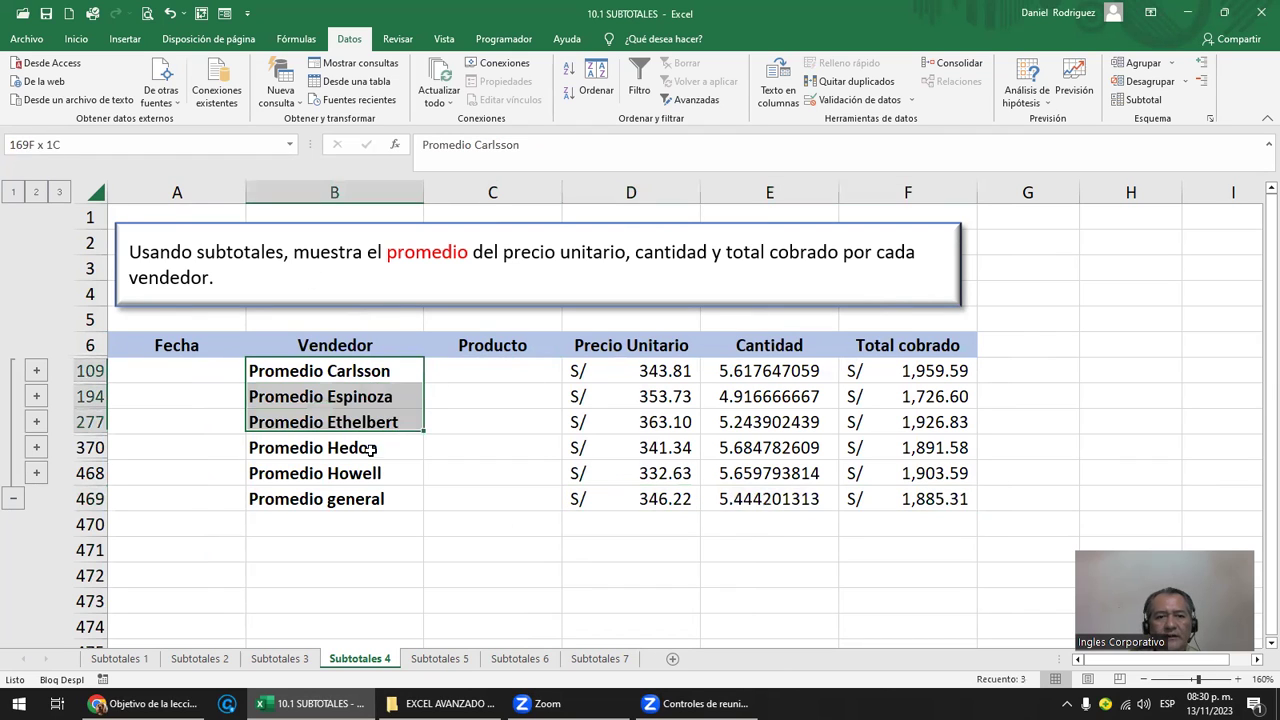
mouse_move(670, 374)
mouse_down()
mouse_move(855, 487)
mouse_move(893, 488)
mouse_up()
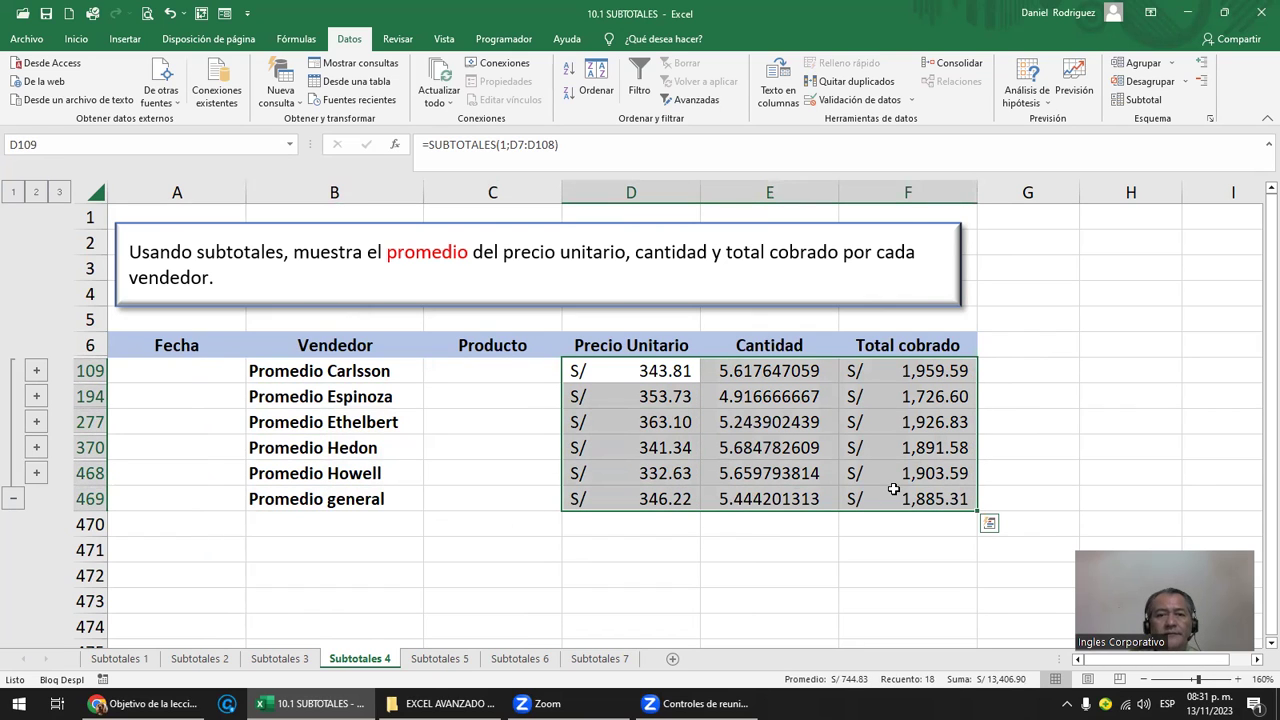
Step: Expand to outline level 3 and browse all individual sale rows
click(61, 196)
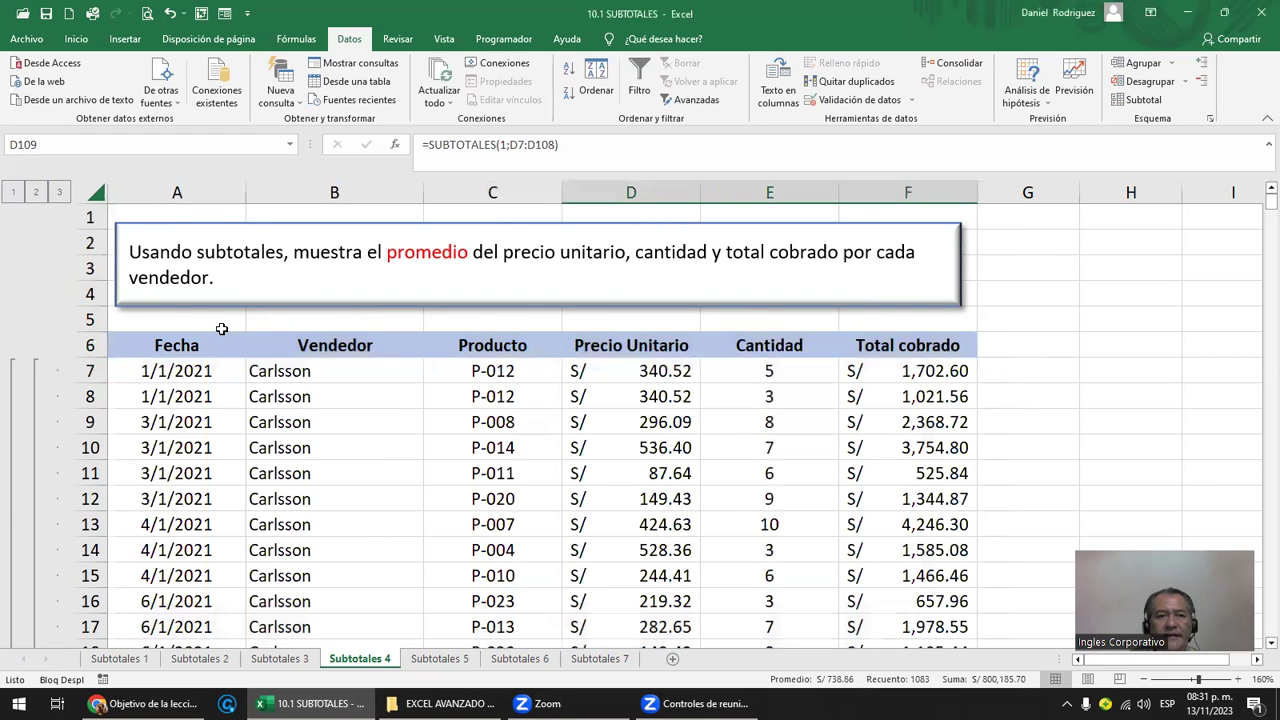
scroll(218, 366, down, 3)
scroll(223, 370, down, 10)
scroll(225, 375, down, 5)
scroll(230, 380, down, 7)
scroll(241, 387, down, 5)
scroll(245, 380, down, 7)
scroll(251, 378, up, 3)
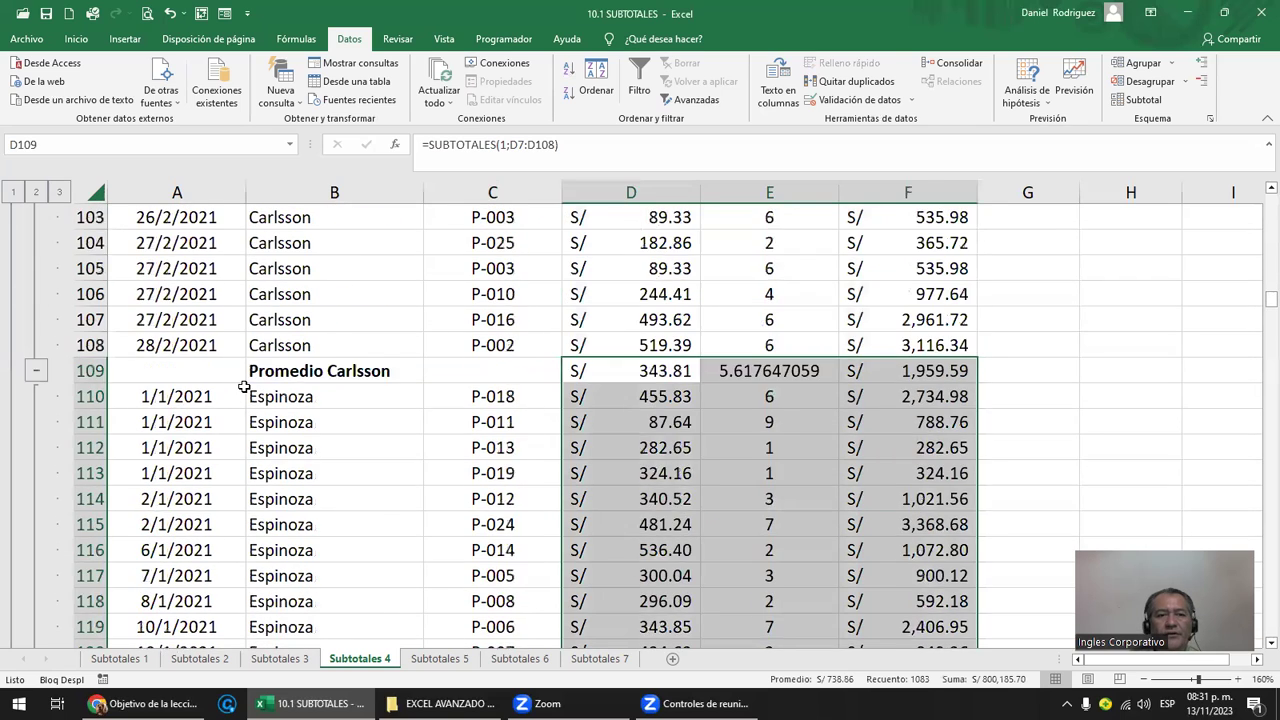
scroll(262, 432, up, 2)
Step: Collapse Carlsson's detail rows, then settle on outline level 2 showing only vendedor averages
drag(207, 519, 930, 524)
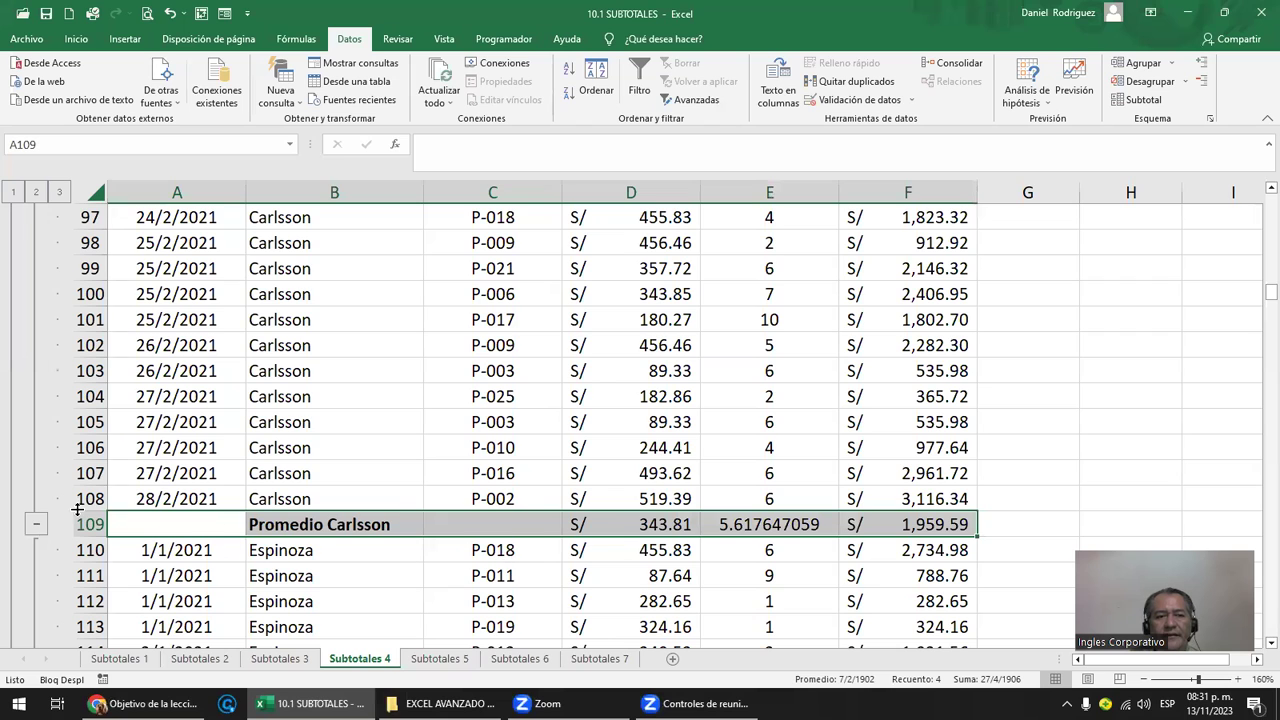
click(36, 524)
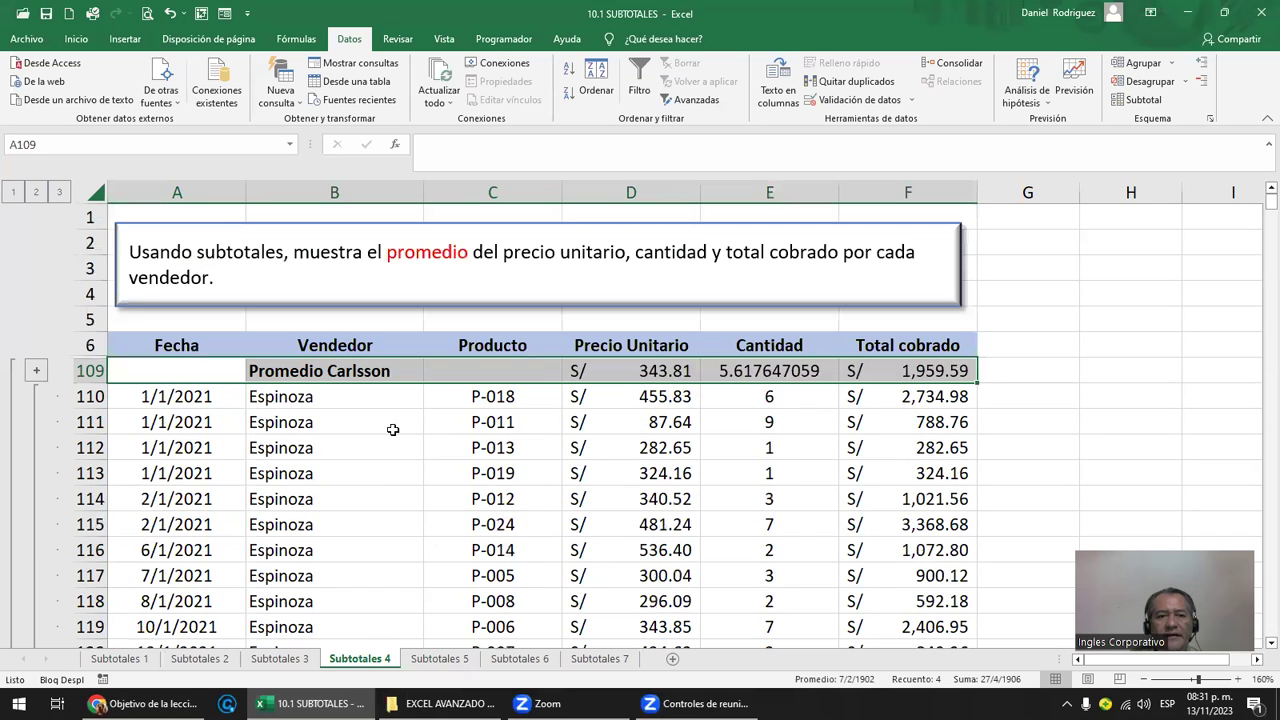
click(404, 424)
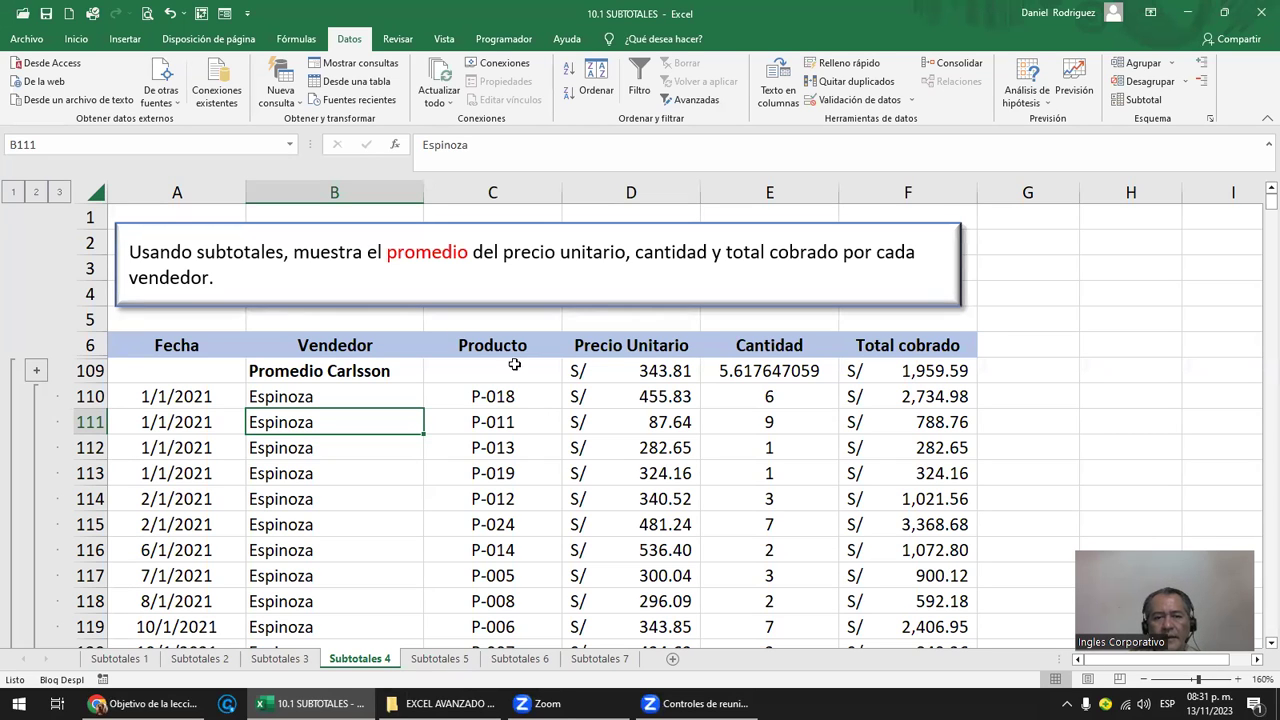
click(179, 372)
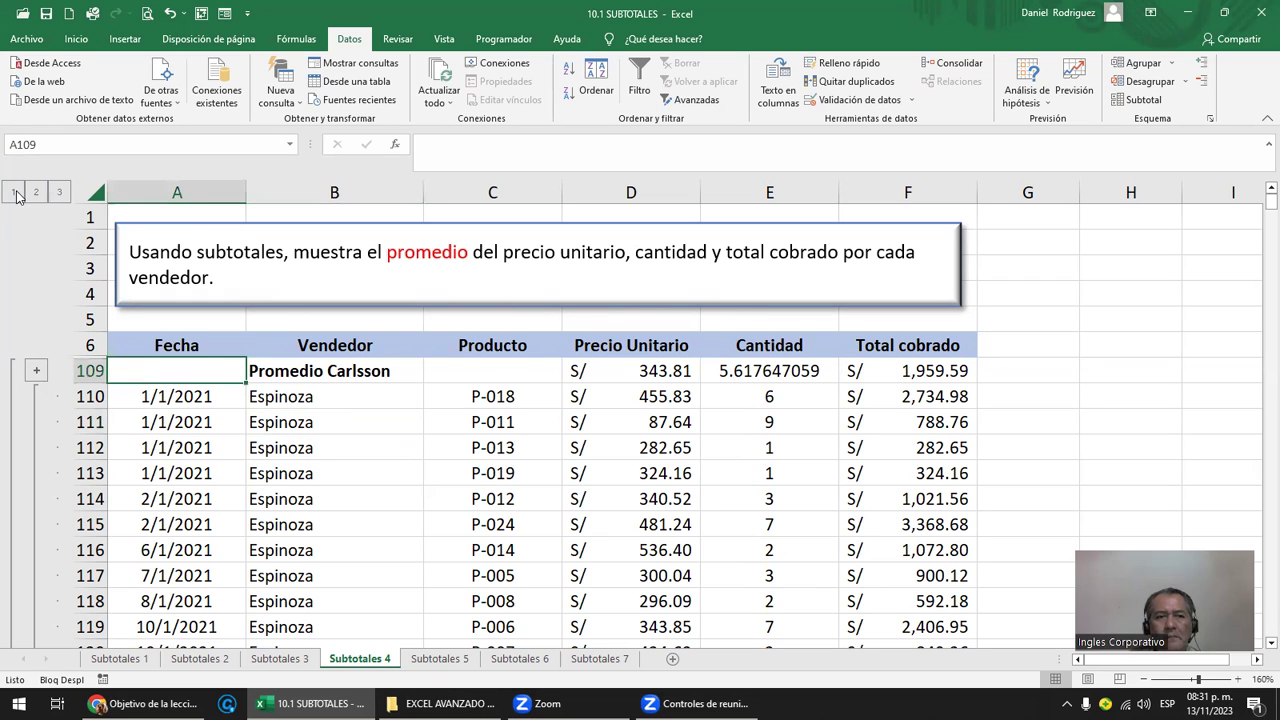
click(60, 192)
click(35, 192)
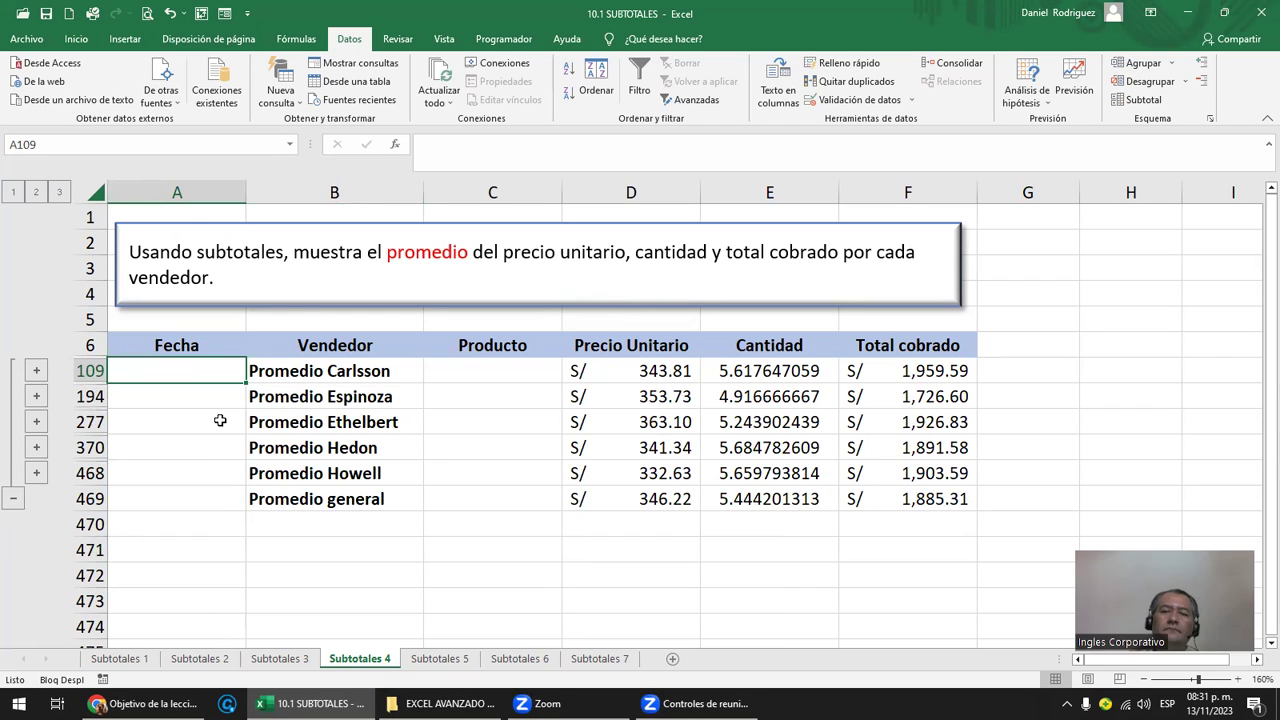
Step: Switch to the Subtotales 5 sheet and view its task description
click(437, 661)
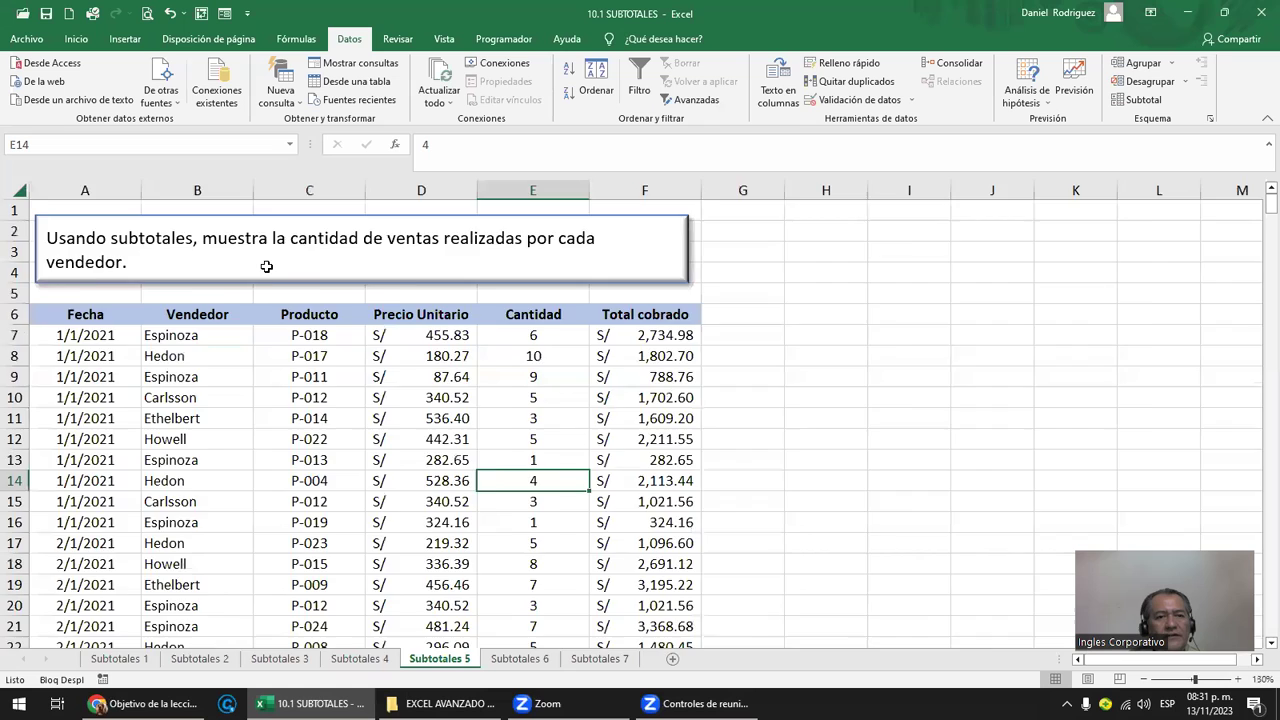
ctrl+scroll(266, 266, up, 3)
scroll(315, 259, up, 1)
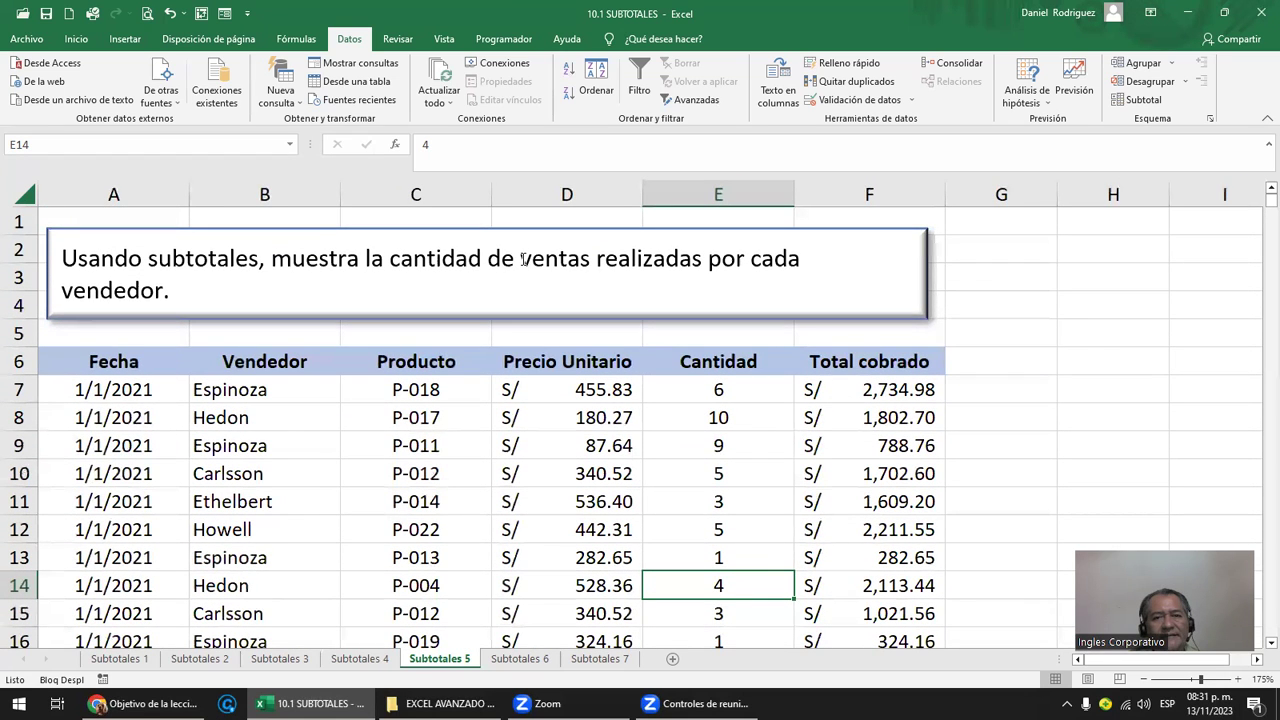
Step: Colour the phrase "cantidad de ventas realizadas" red in the task text box
mouse_move(394, 260)
mouse_down()
mouse_move(676, 278)
mouse_move(694, 258)
mouse_up()
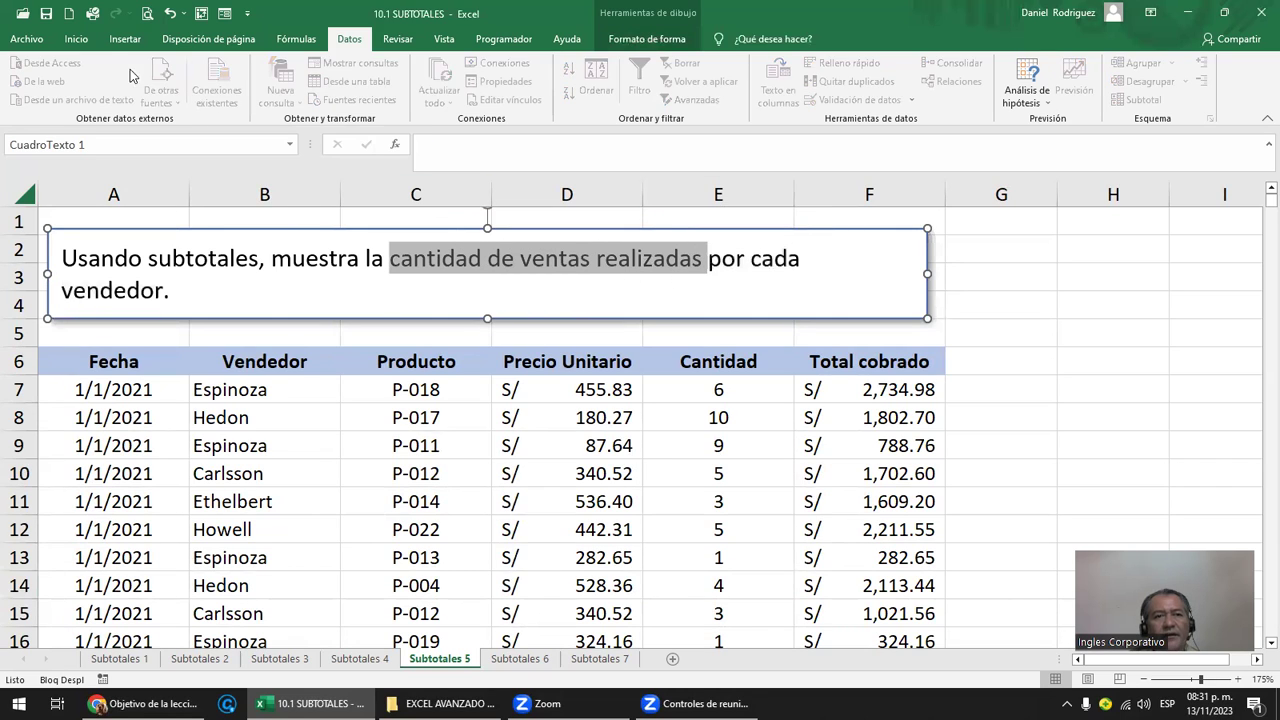
click(77, 40)
click(293, 94)
click(586, 372)
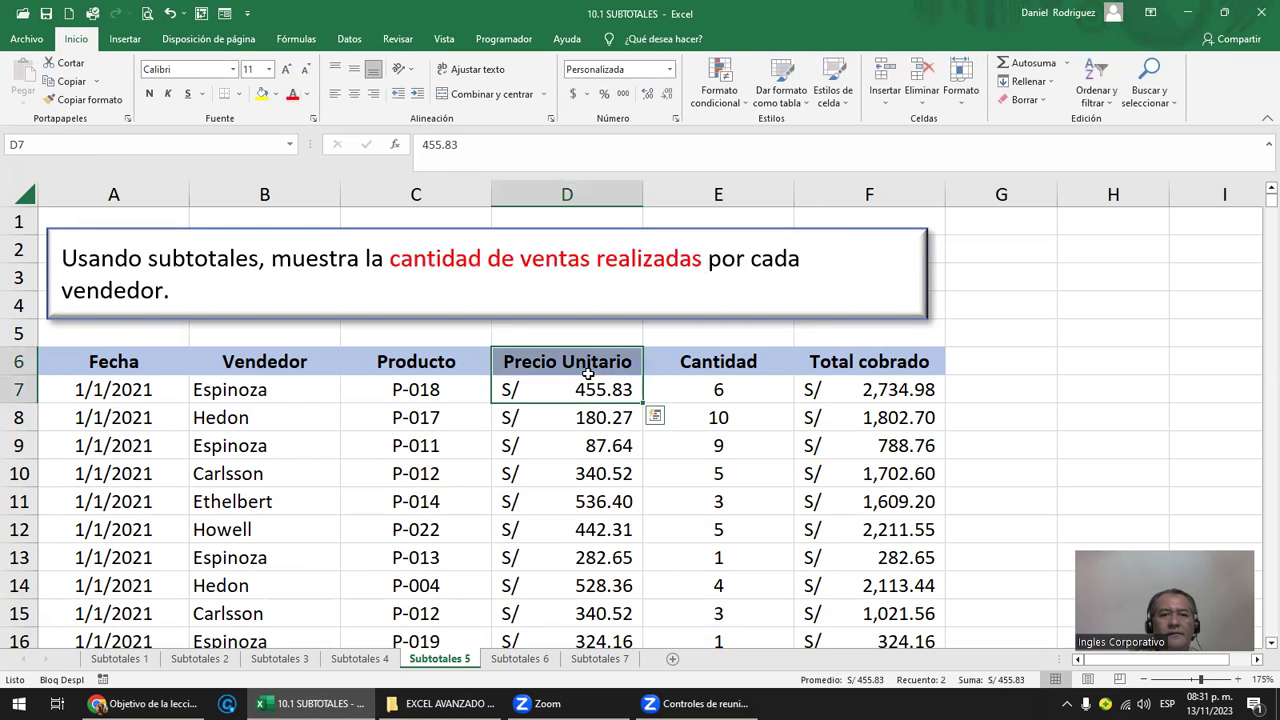
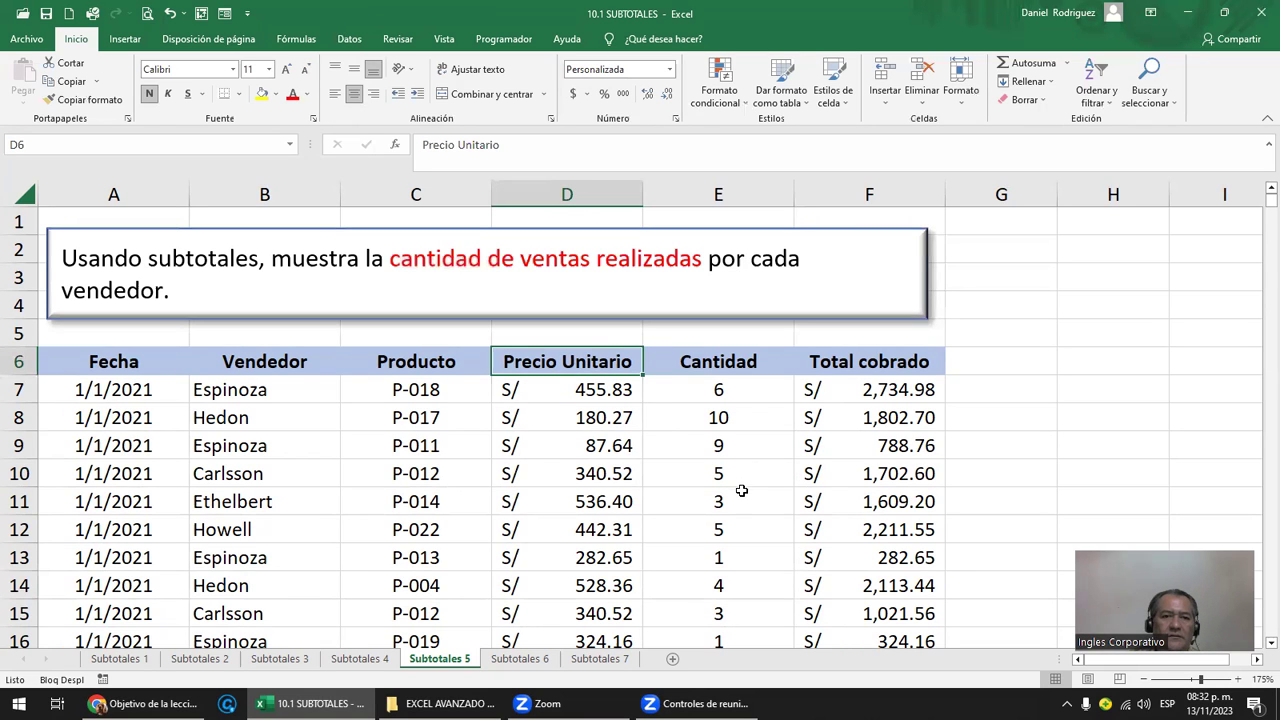
Step: Sort the sales table A to Z by the Vendedor column
click(730, 189)
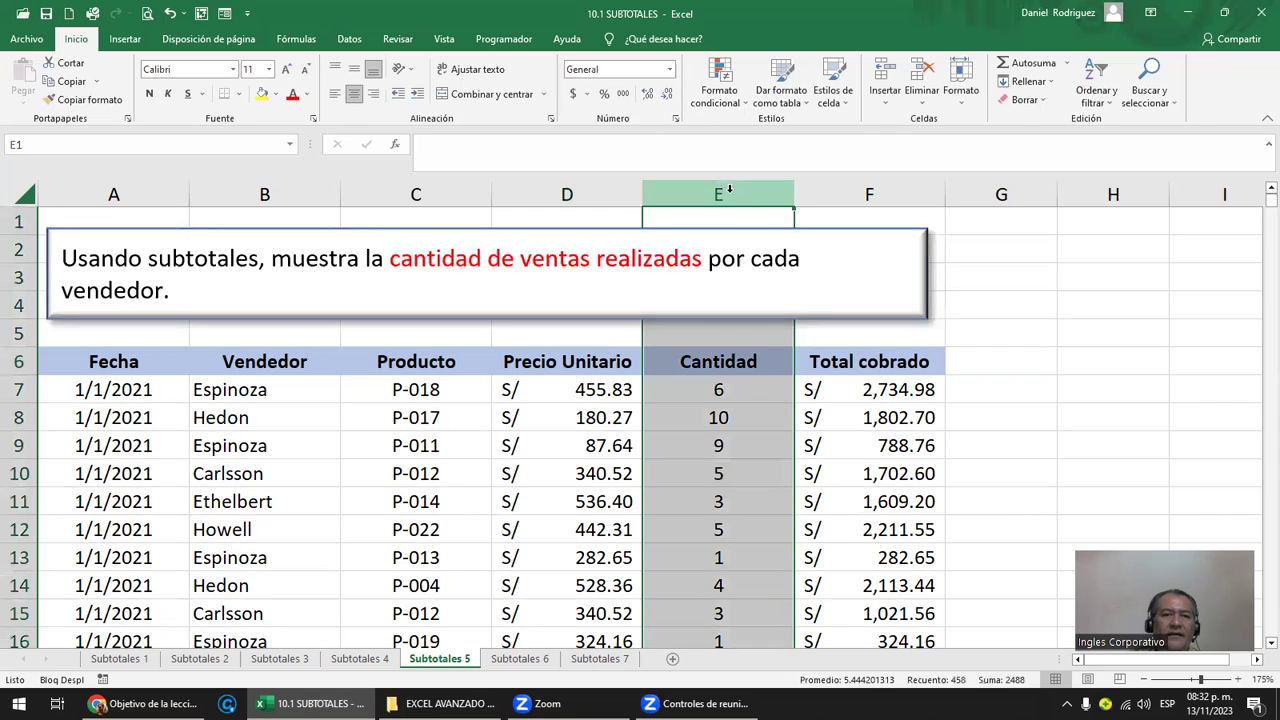
click(295, 383)
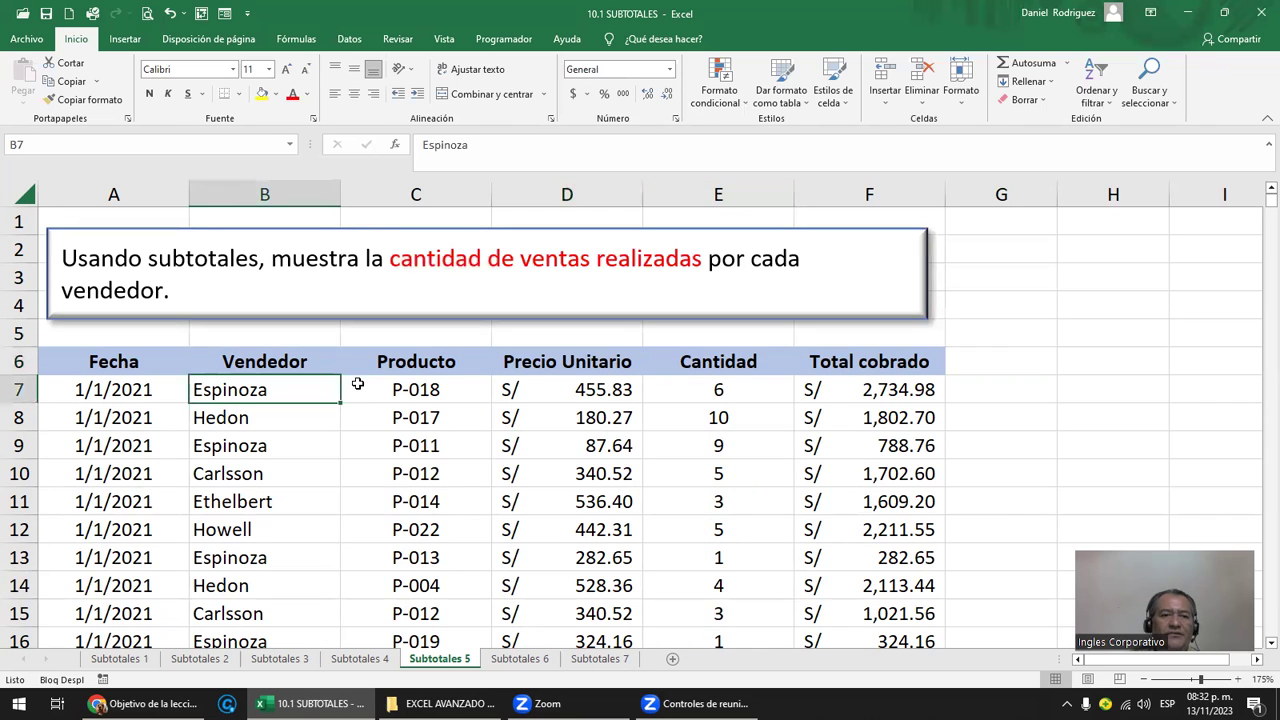
click(268, 355)
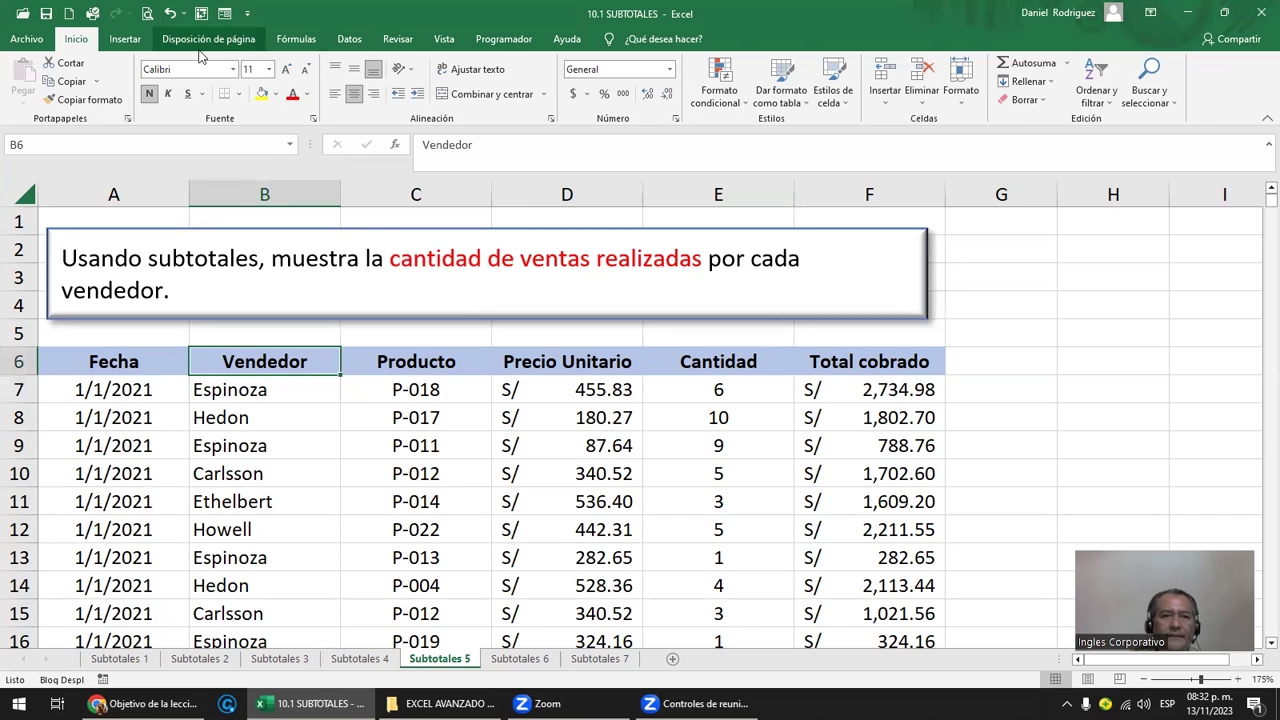
click(349, 39)
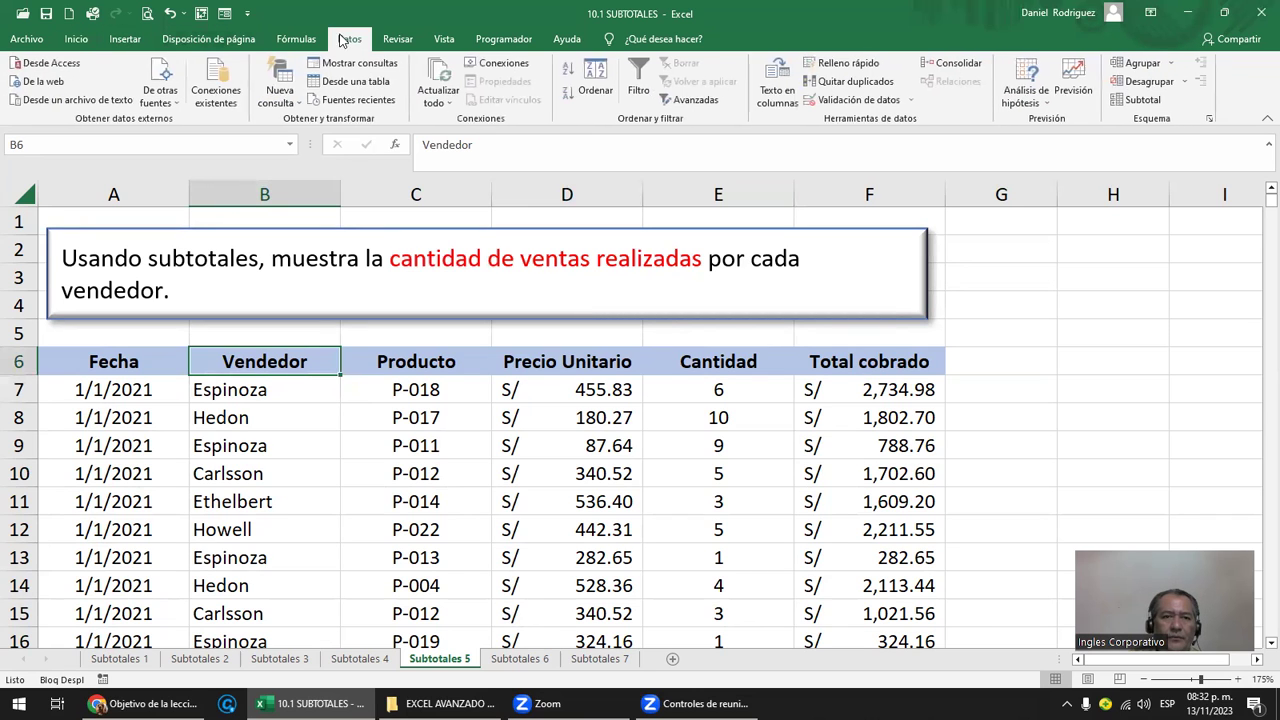
click(570, 75)
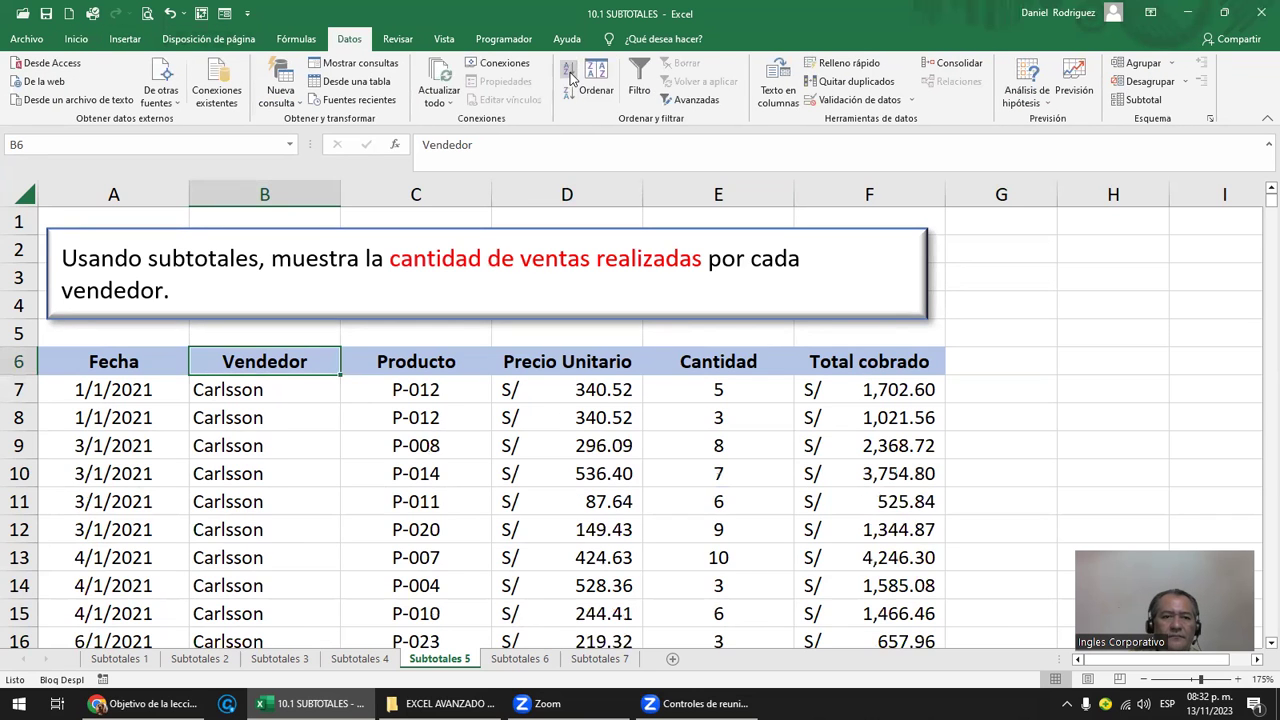
Step: Turn on column filters for the table headings with Ctrl+Shift+L
click(277, 390)
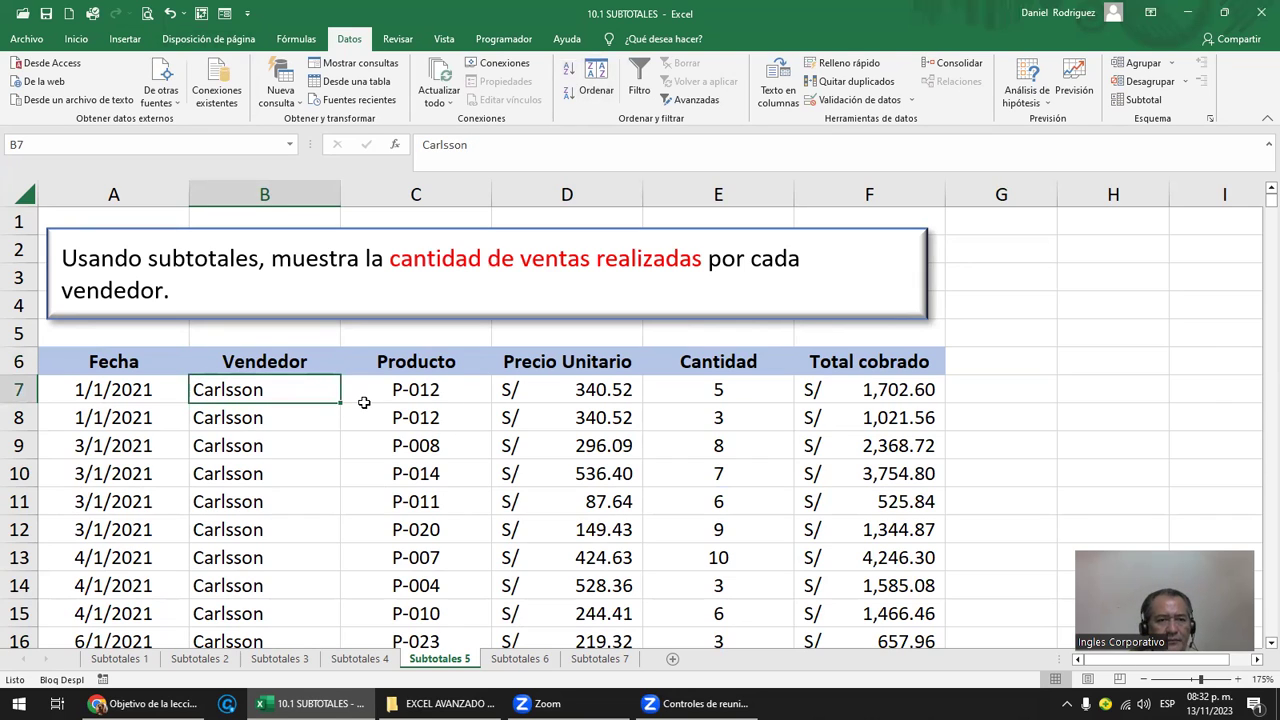
click(290, 361)
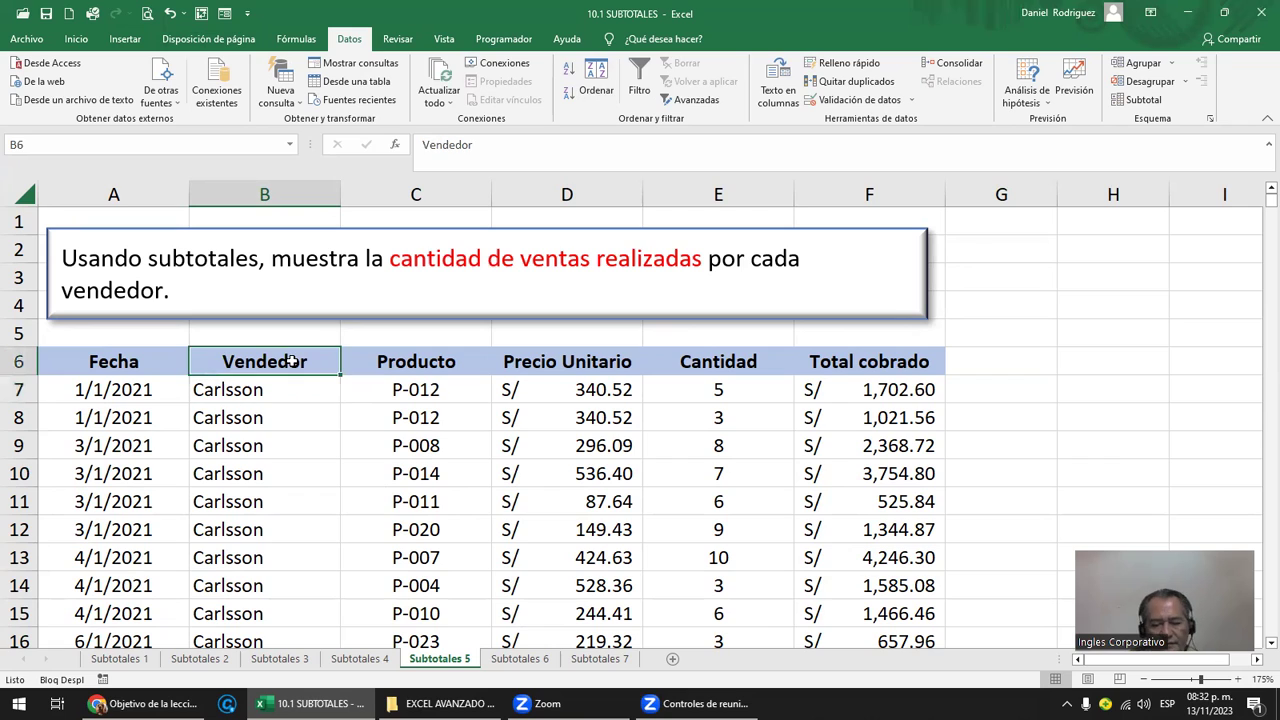
key(ctrl+shift+l)
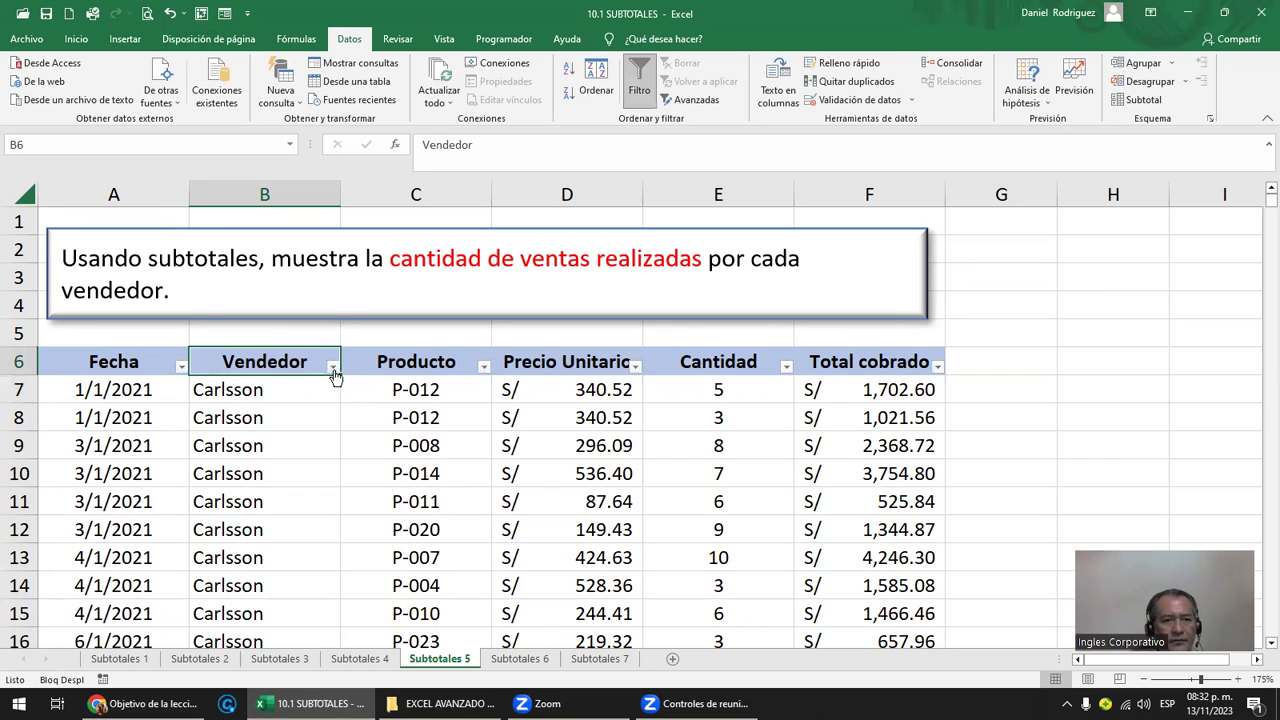
Step: Filter the Vendedor column to show only Carlsson's sales
click(333, 368)
click(195, 193)
click(195, 205)
click(245, 339)
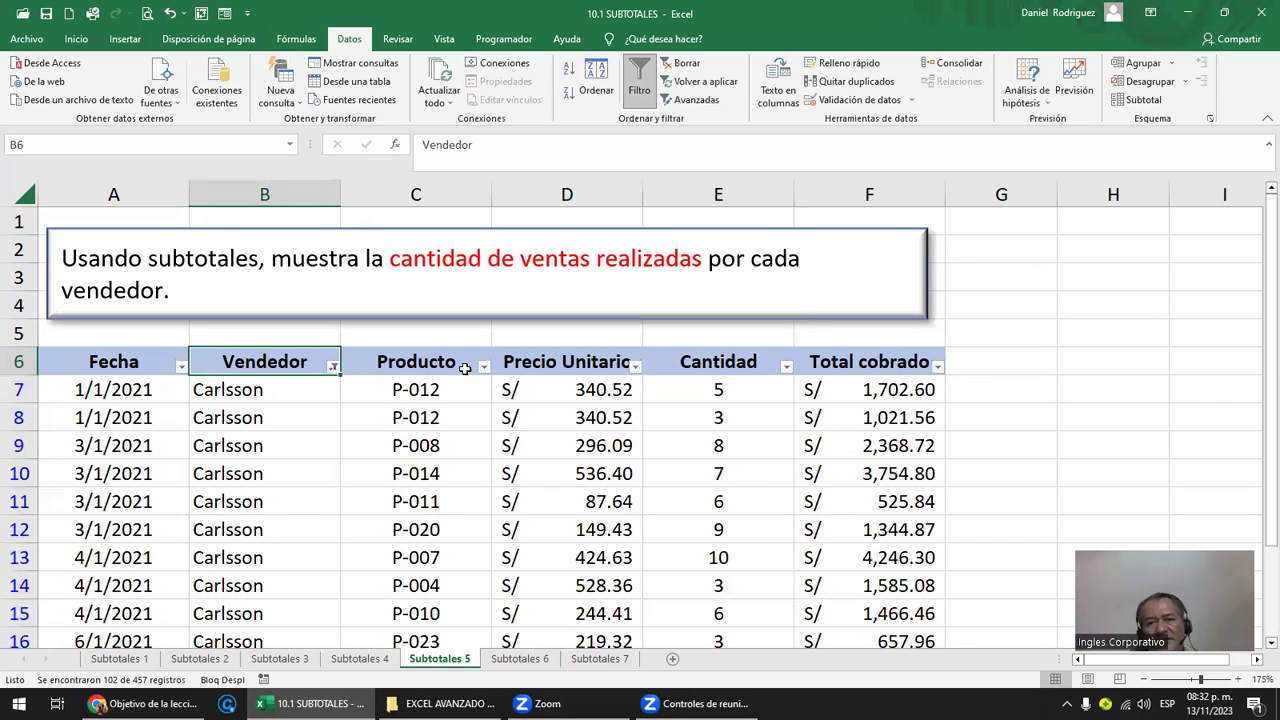
Step: Inspect the filtered Carlsson rows across the Fecha, Producto, price, quantity and total columns
click(736, 190)
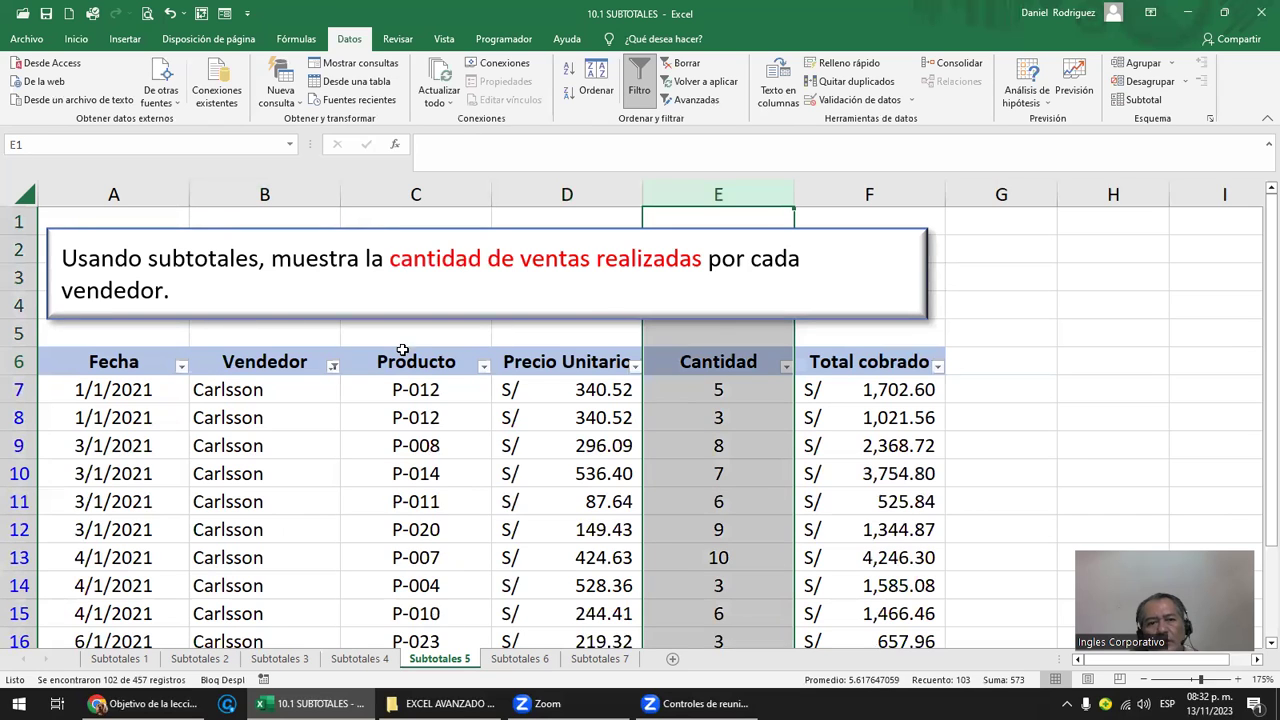
click(395, 384)
key(shift+Right)
key(Down)
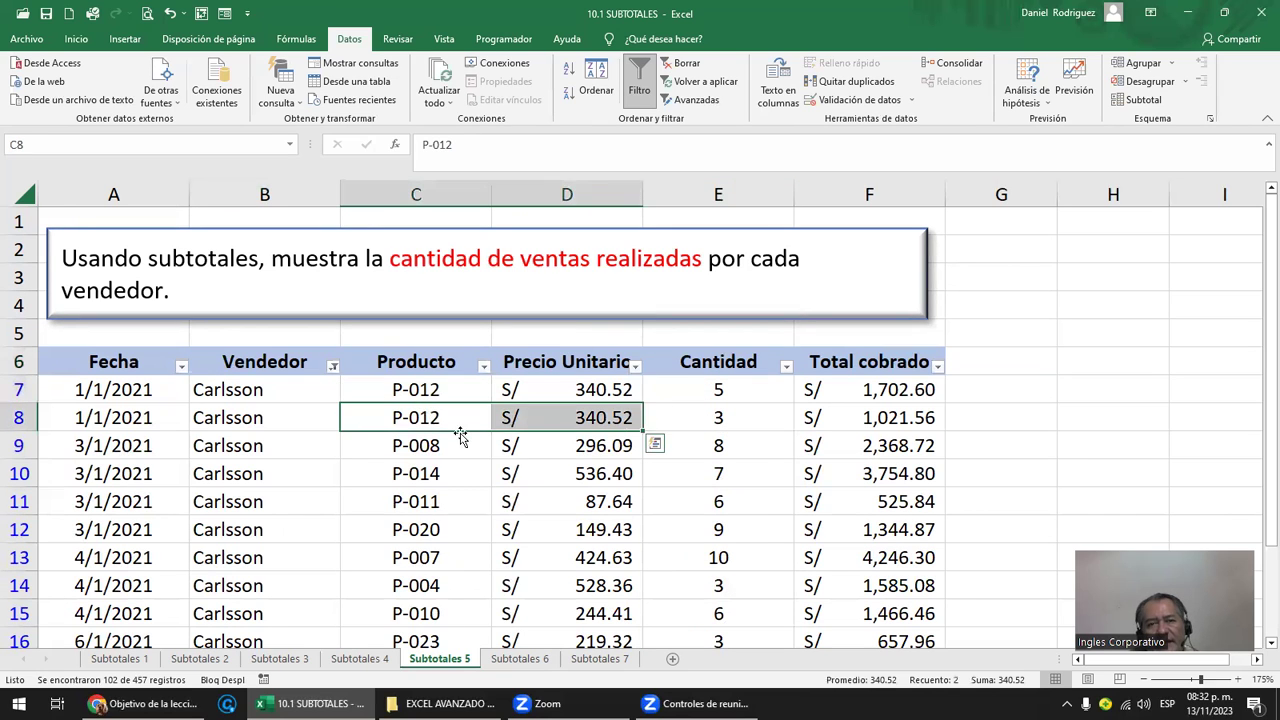
key(Down)
key(Down)
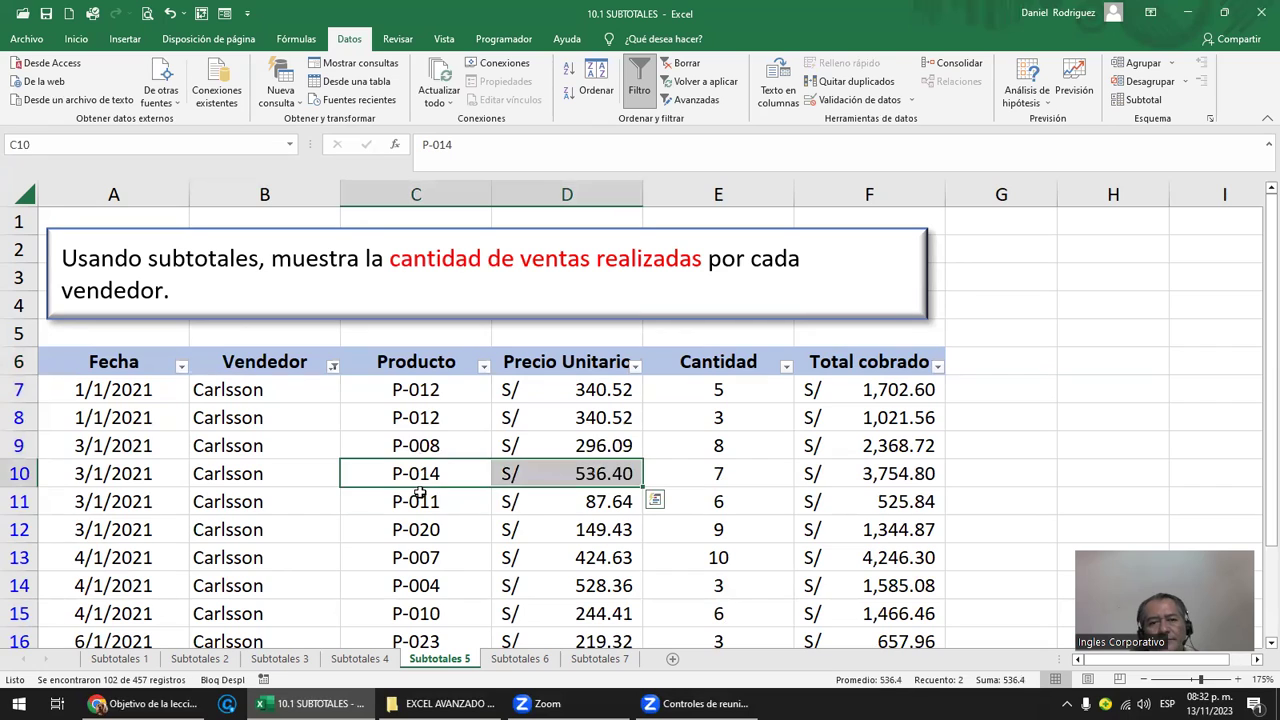
click(424, 492)
click(425, 396)
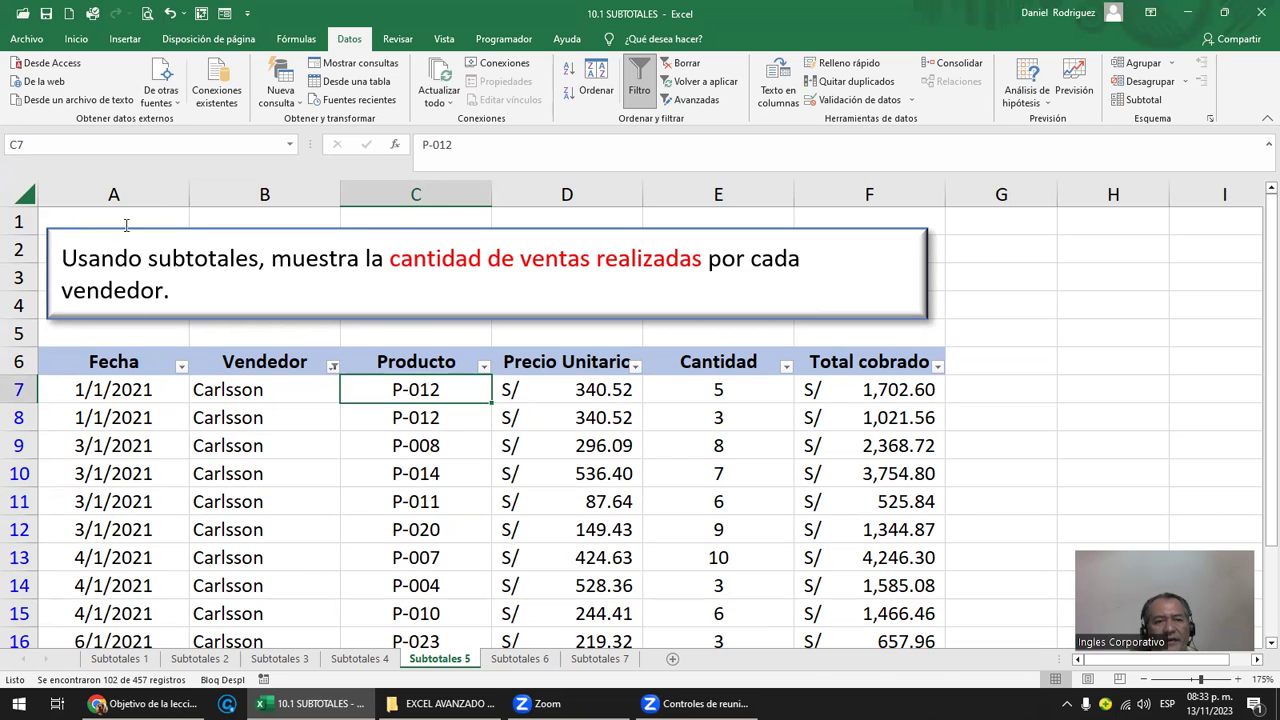
click(102, 192)
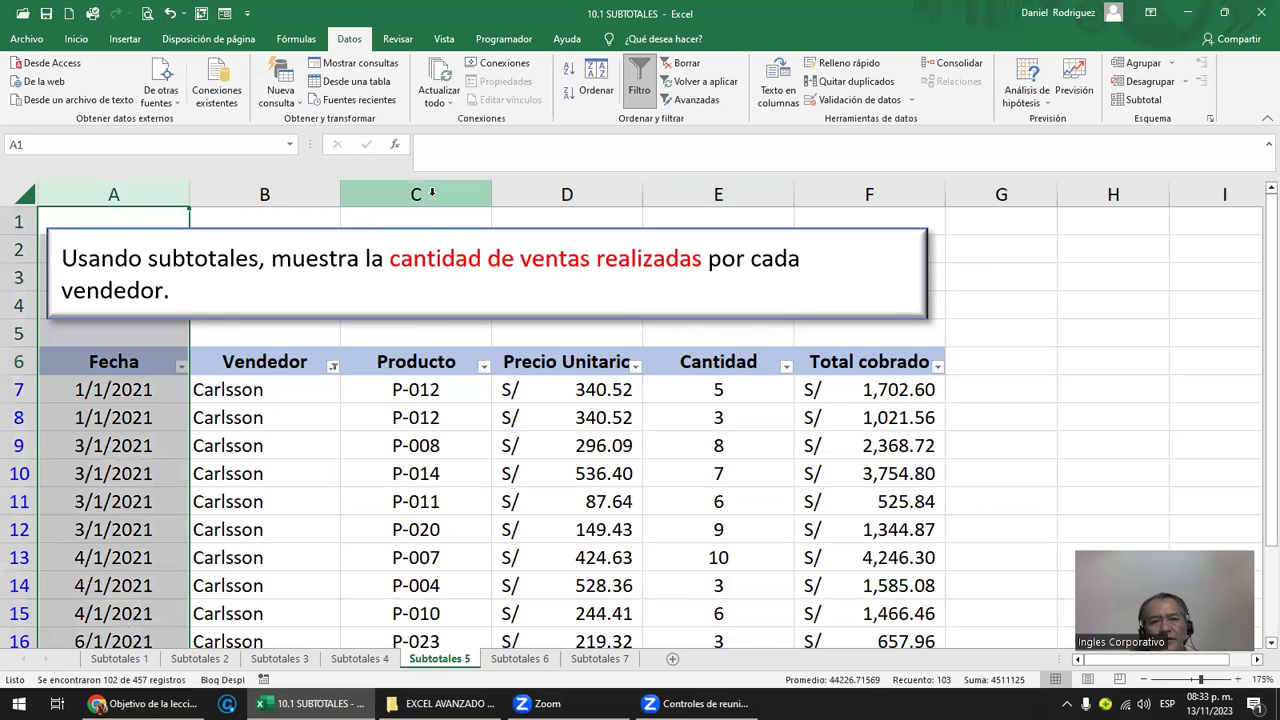
click(427, 193)
click(425, 385)
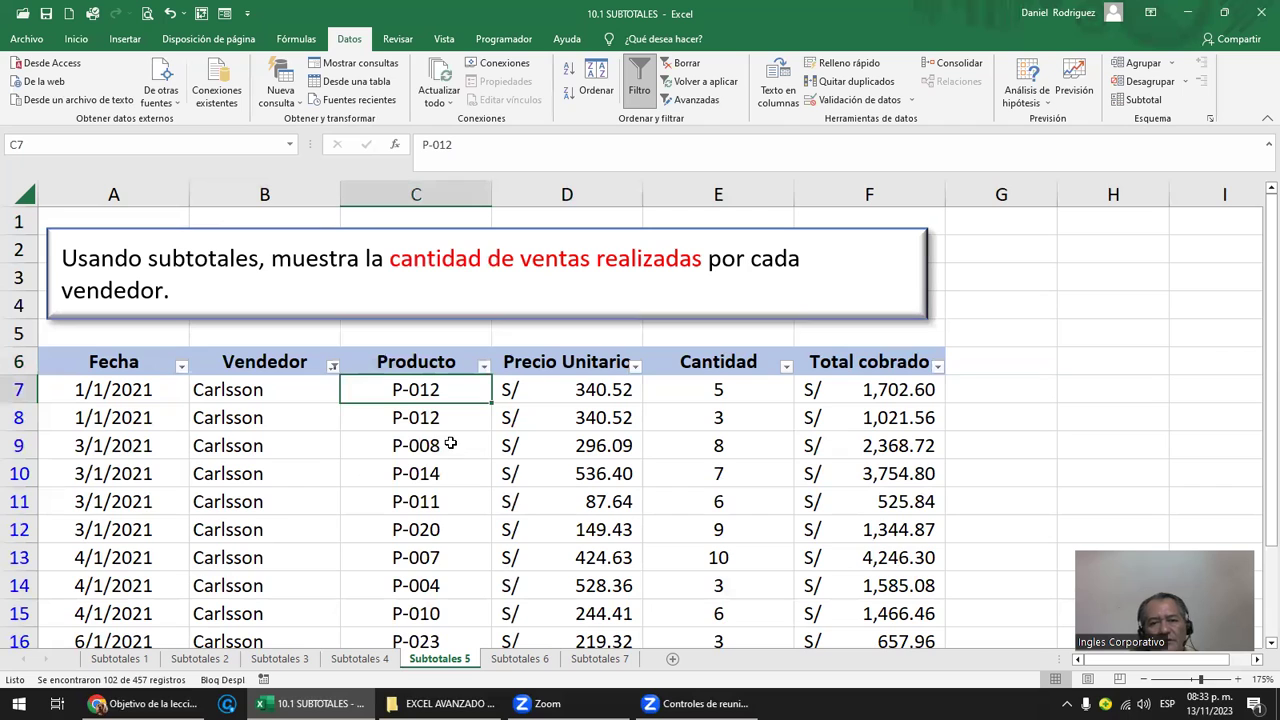
drag(585, 190, 856, 171)
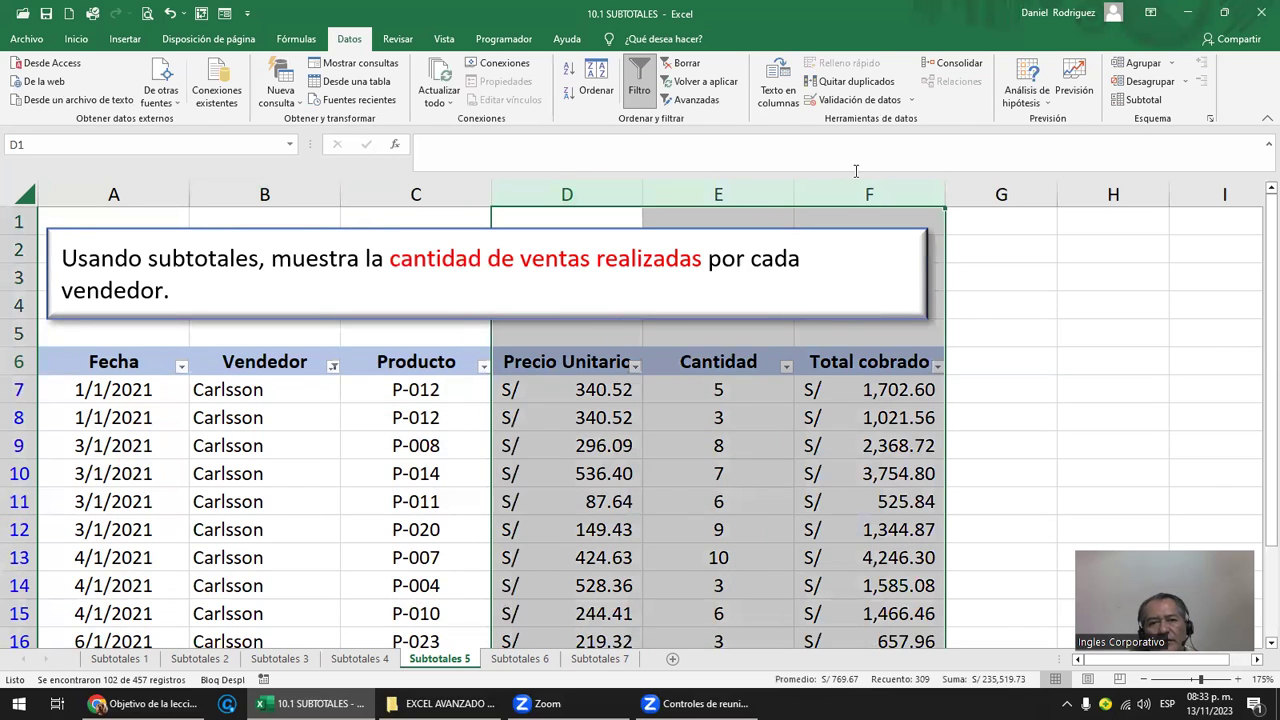
click(433, 397)
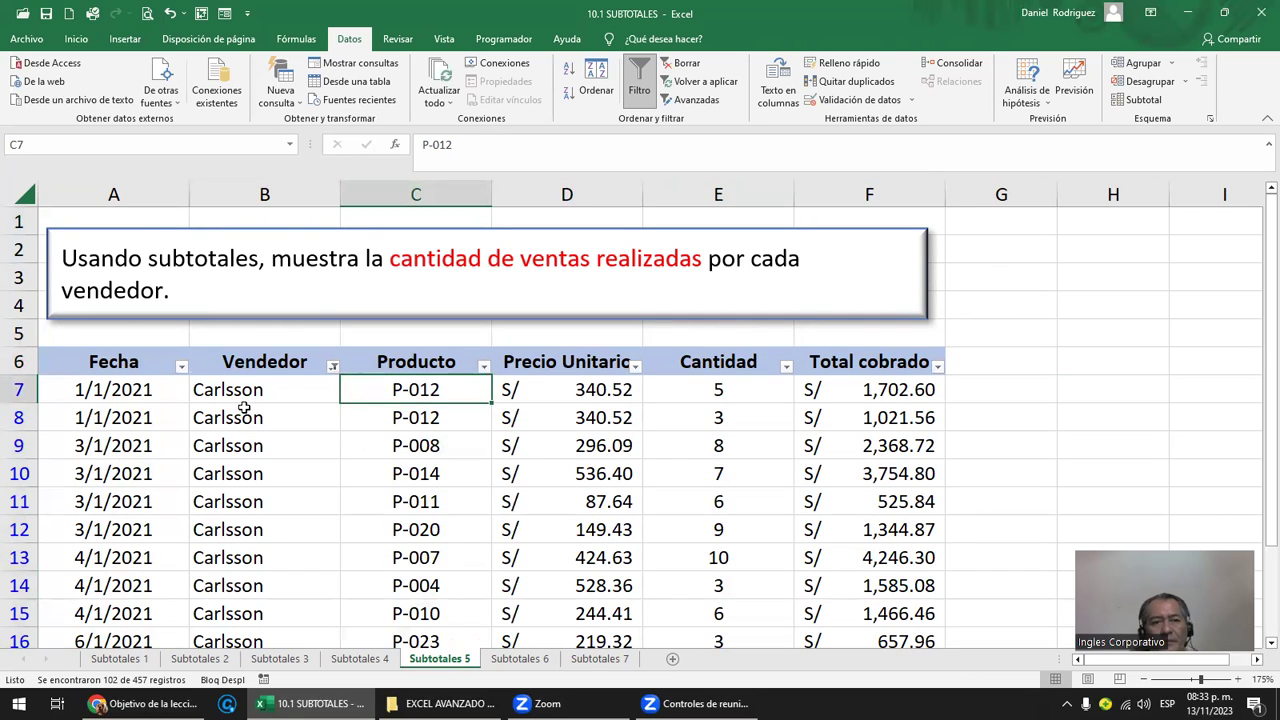
Step: Check how many Carlsson entries Vendedor holds, then remove the filters
click(260, 188)
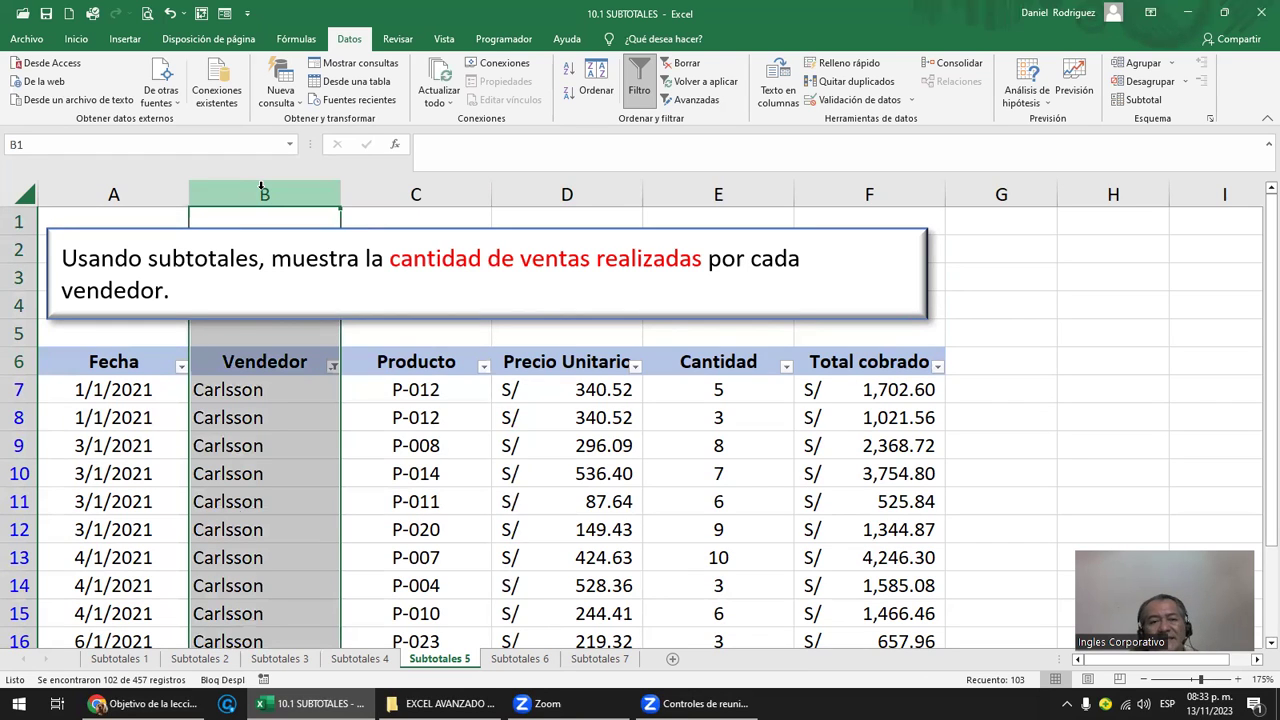
click(249, 389)
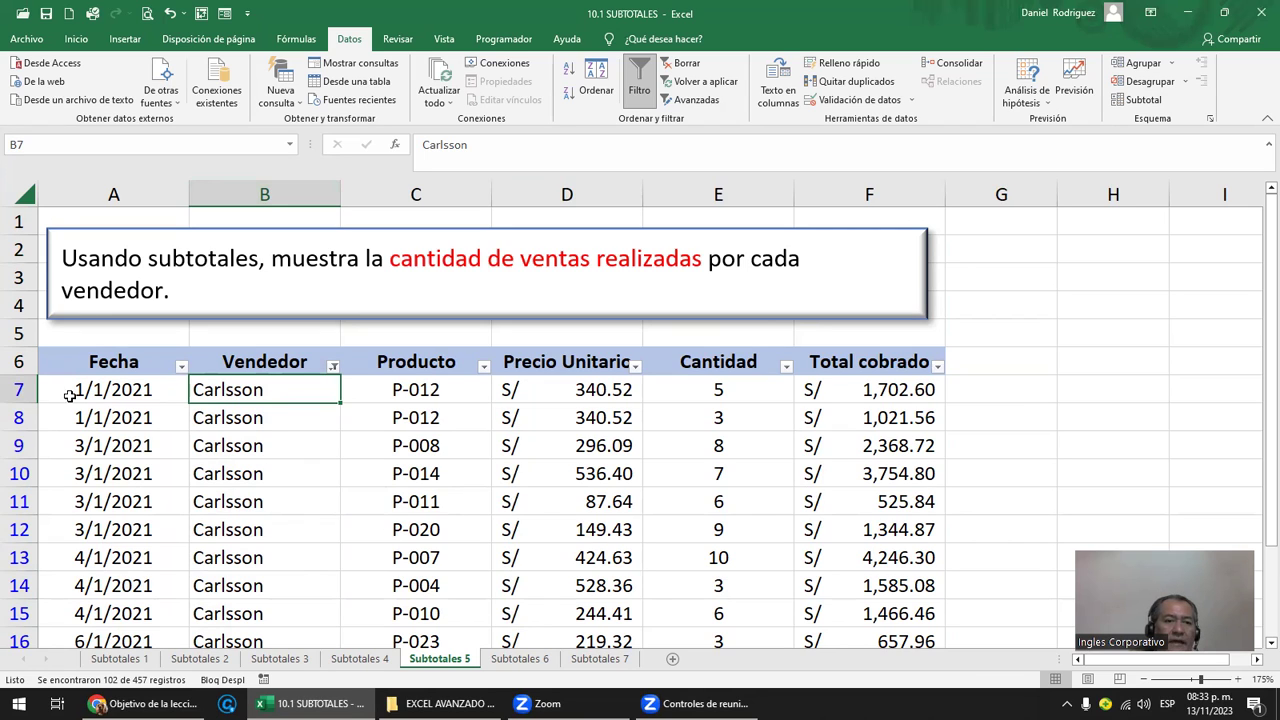
click(16, 389)
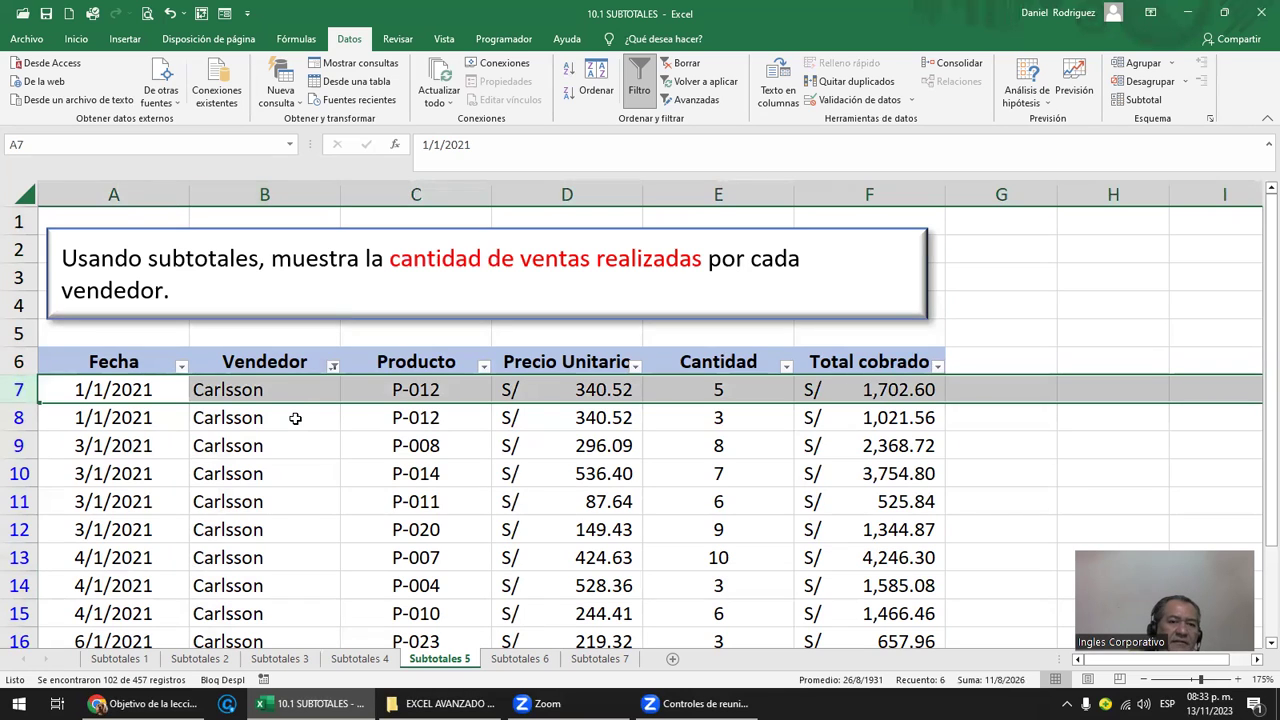
click(292, 392)
click(281, 422)
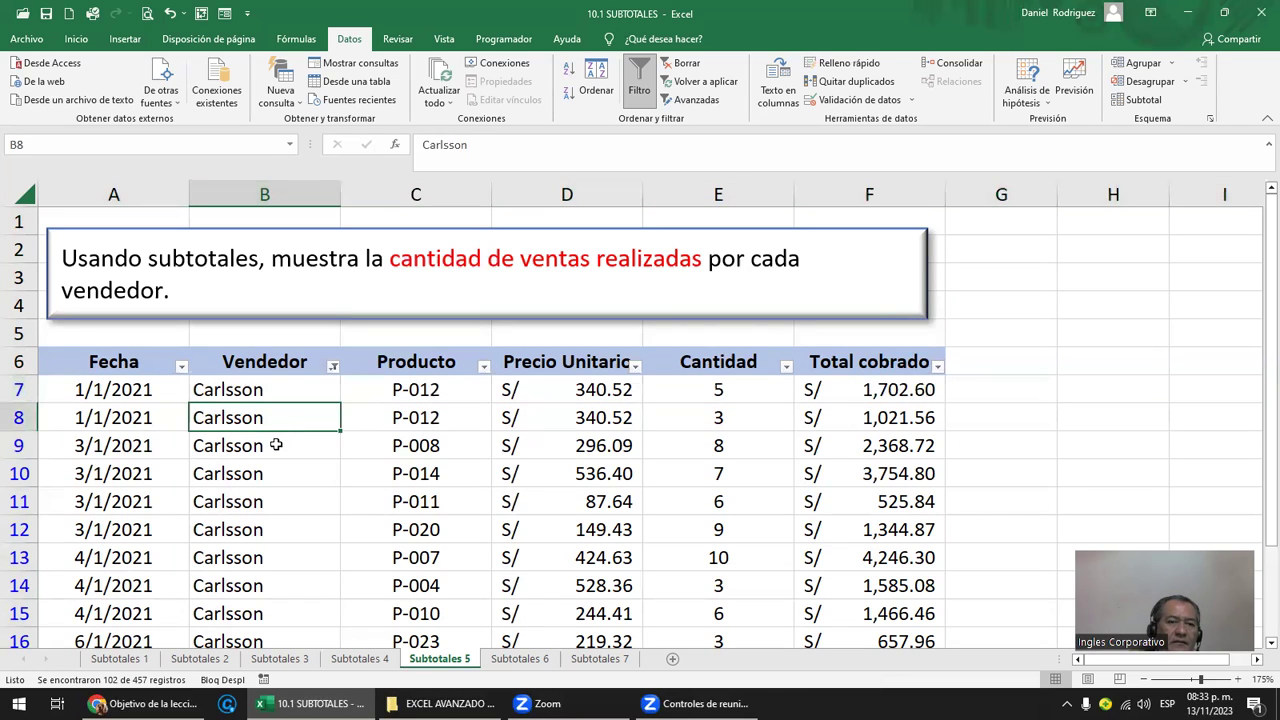
click(265, 447)
click(267, 390)
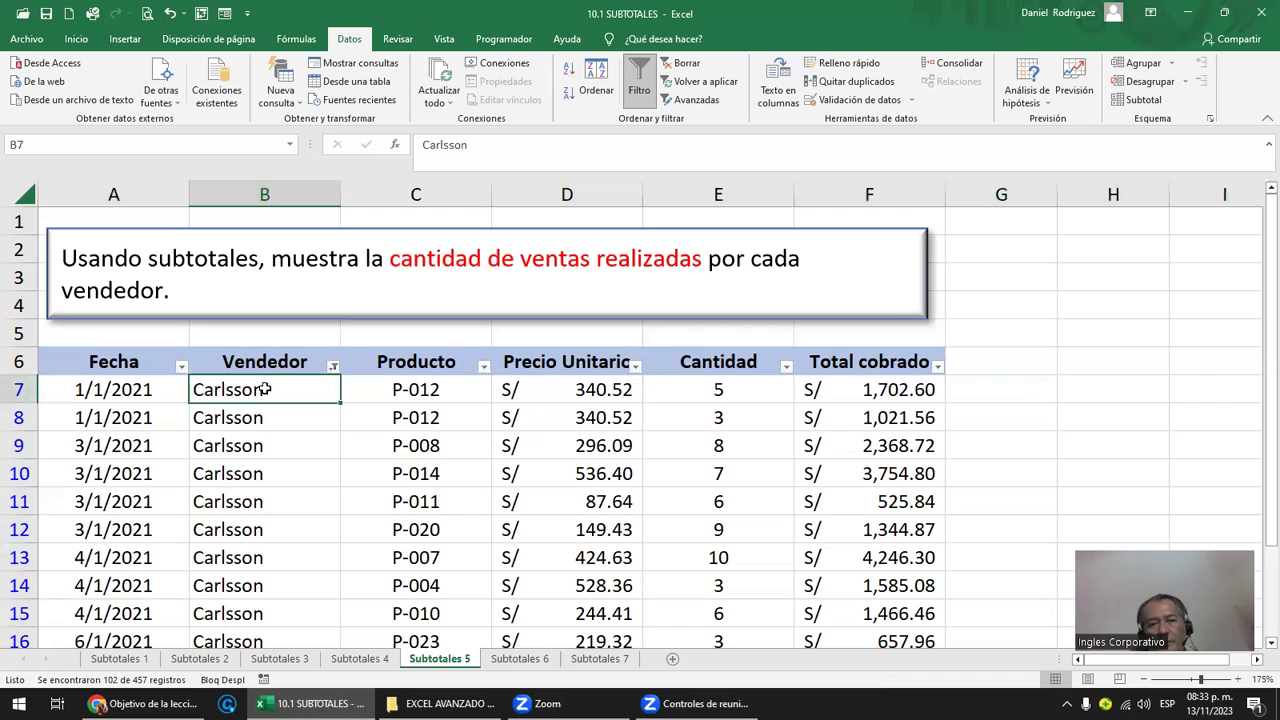
click(263, 191)
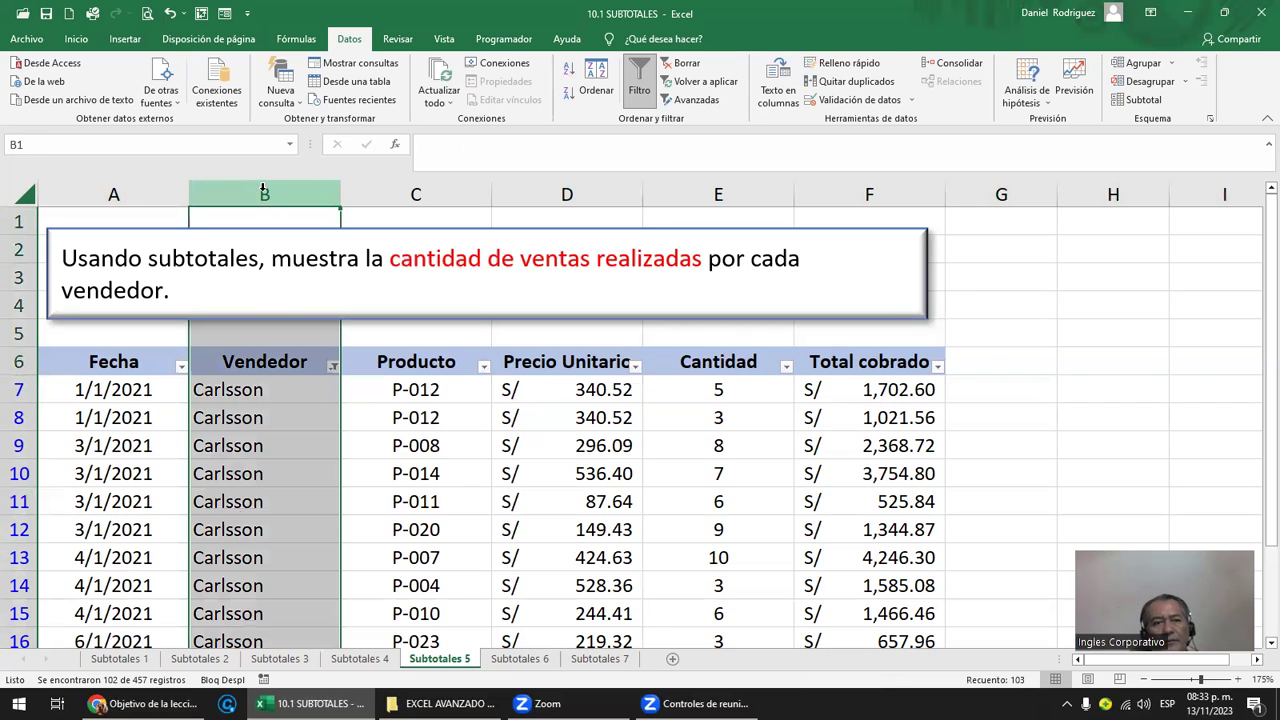
click(263, 363)
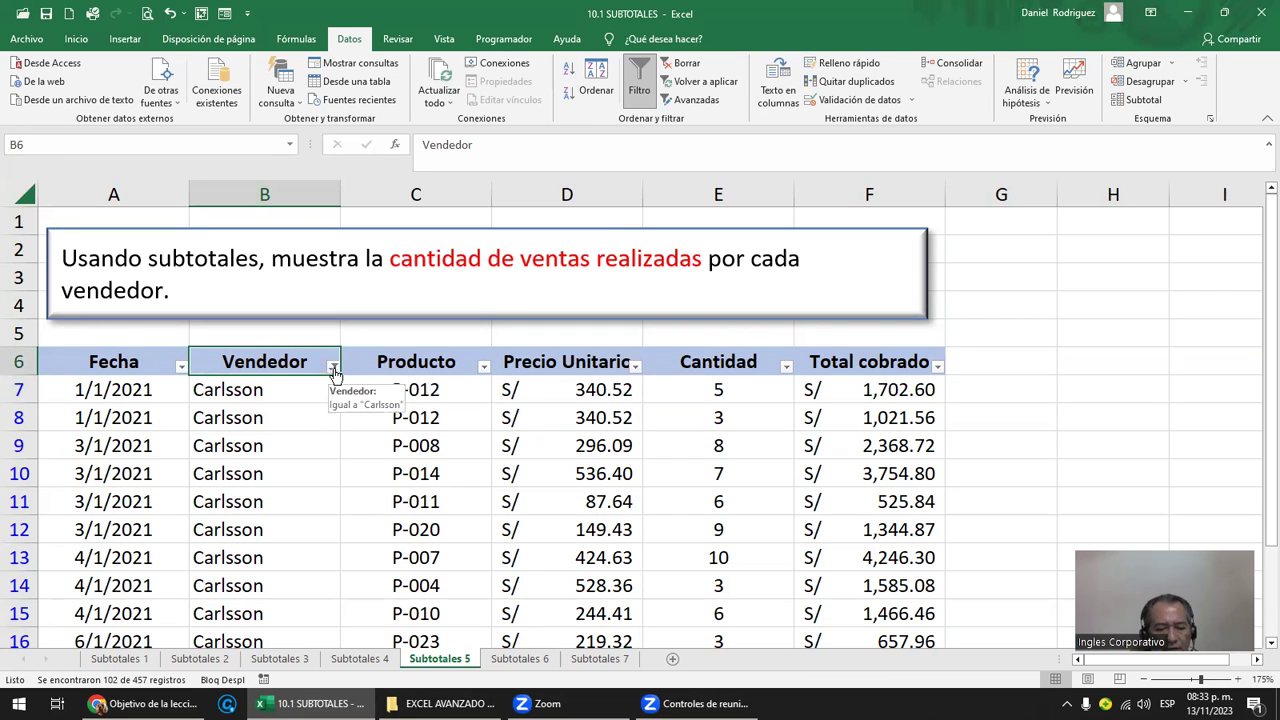
key(ctrl+shift+l)
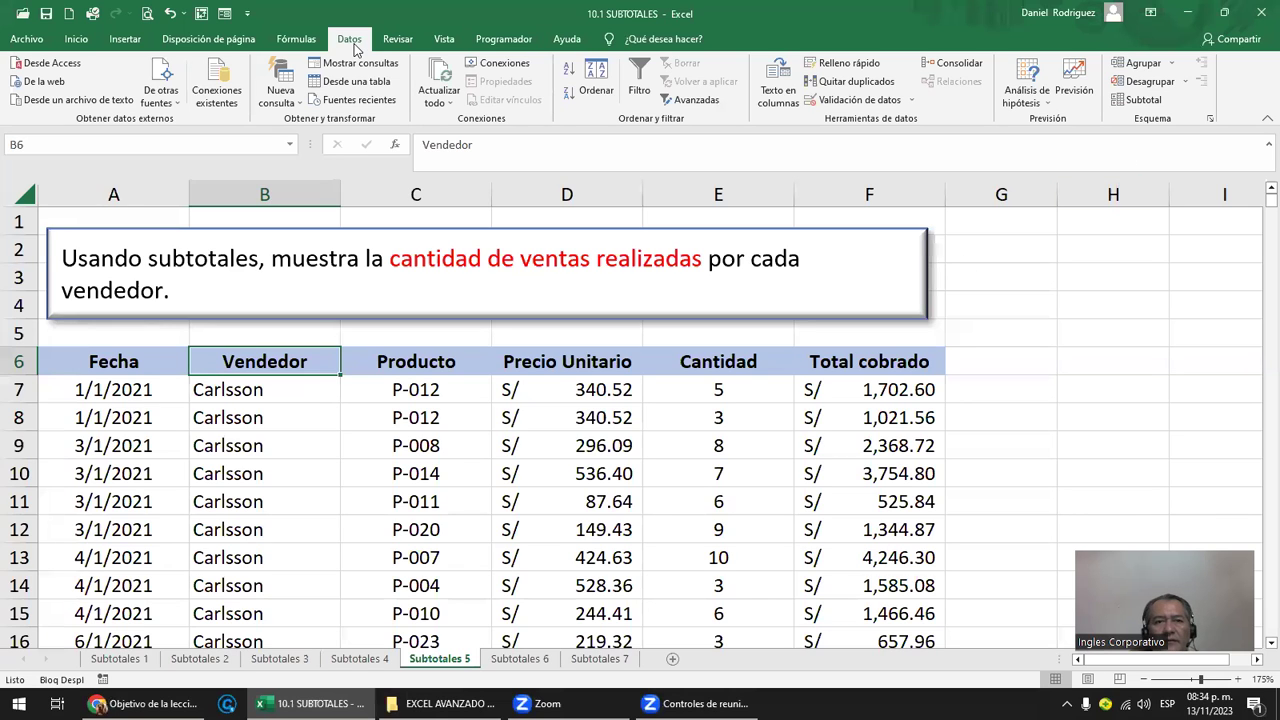
Step: Add Recuento subtotals on Vendedor at each change in Vendedor, with Total cobrado unticked
click(1140, 99)
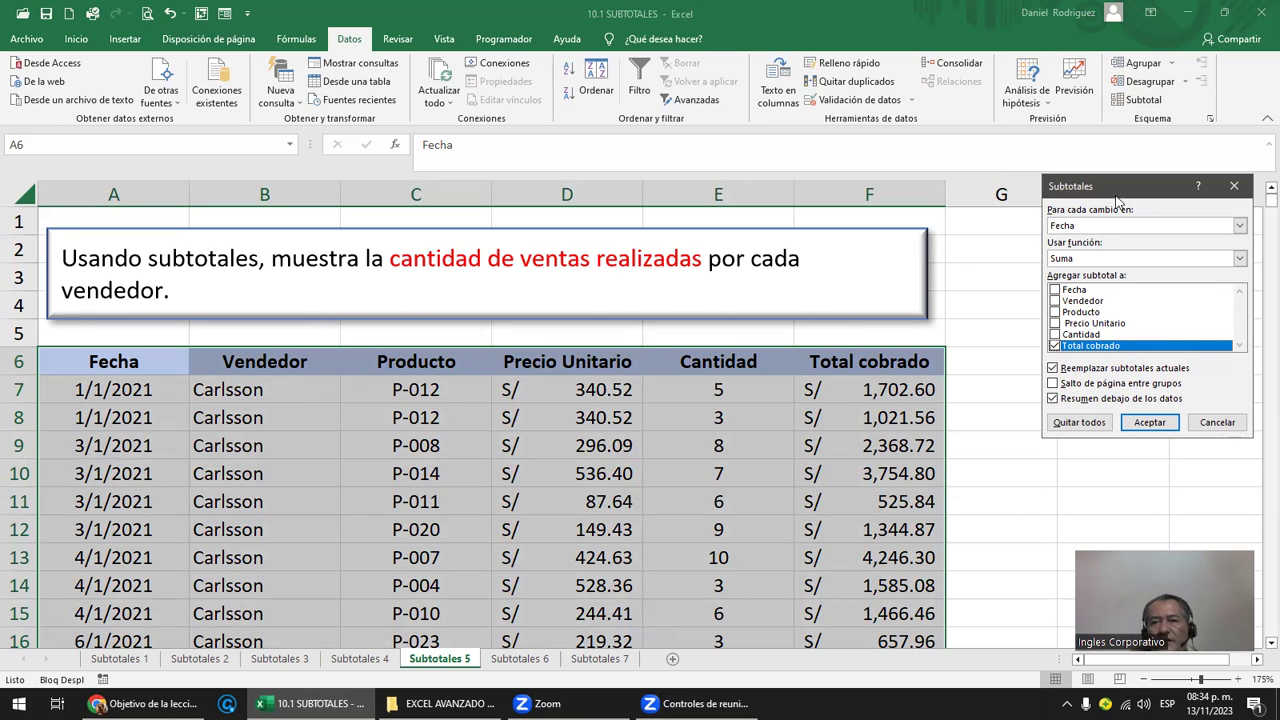
click(1079, 230)
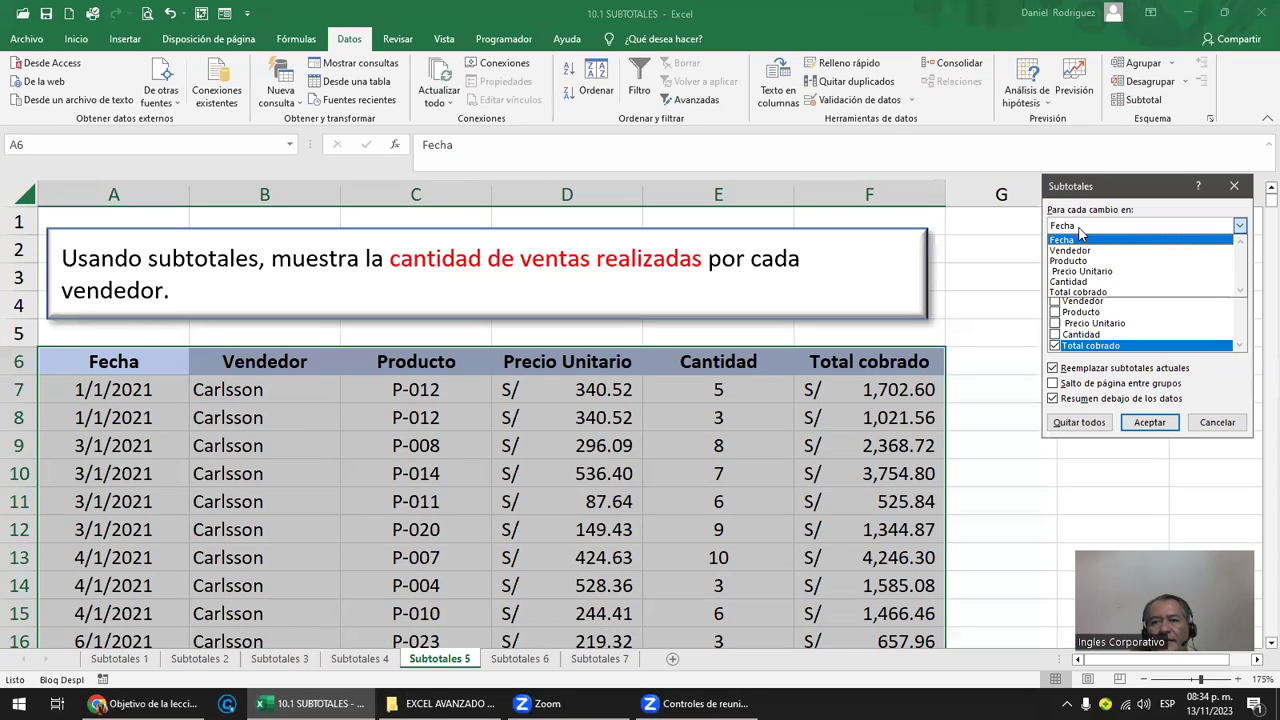
click(1090, 252)
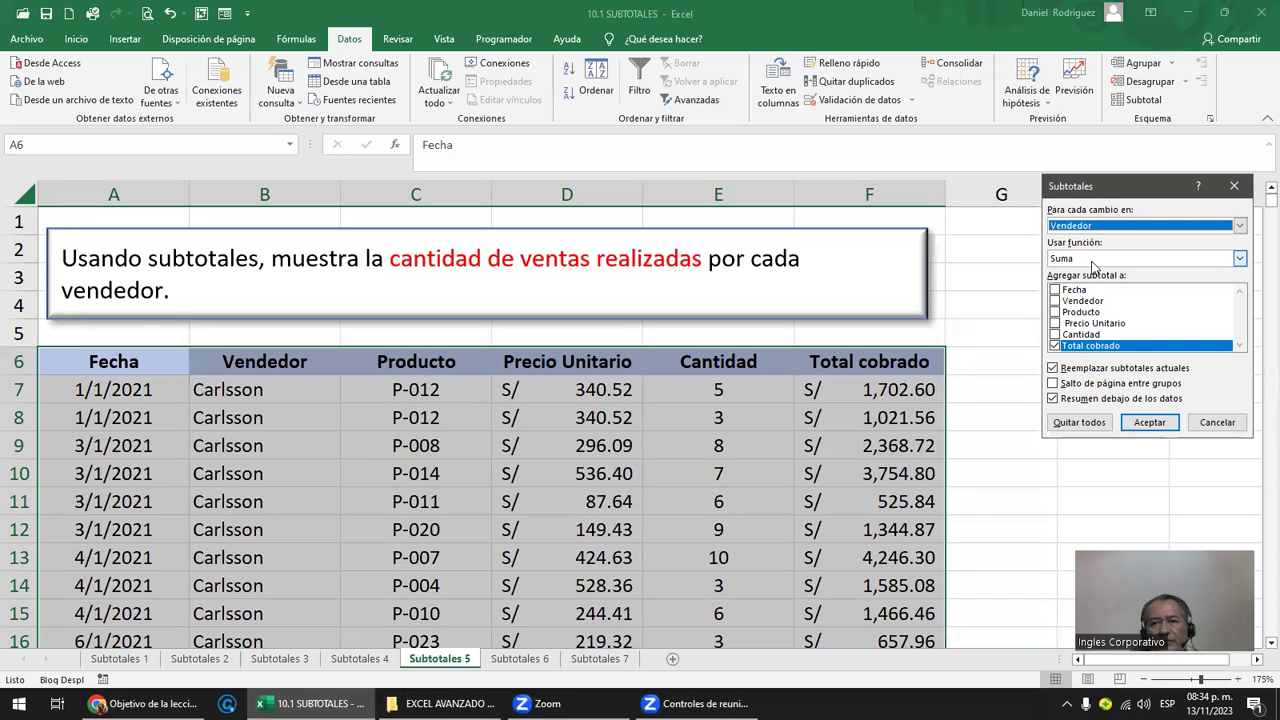
click(1093, 260)
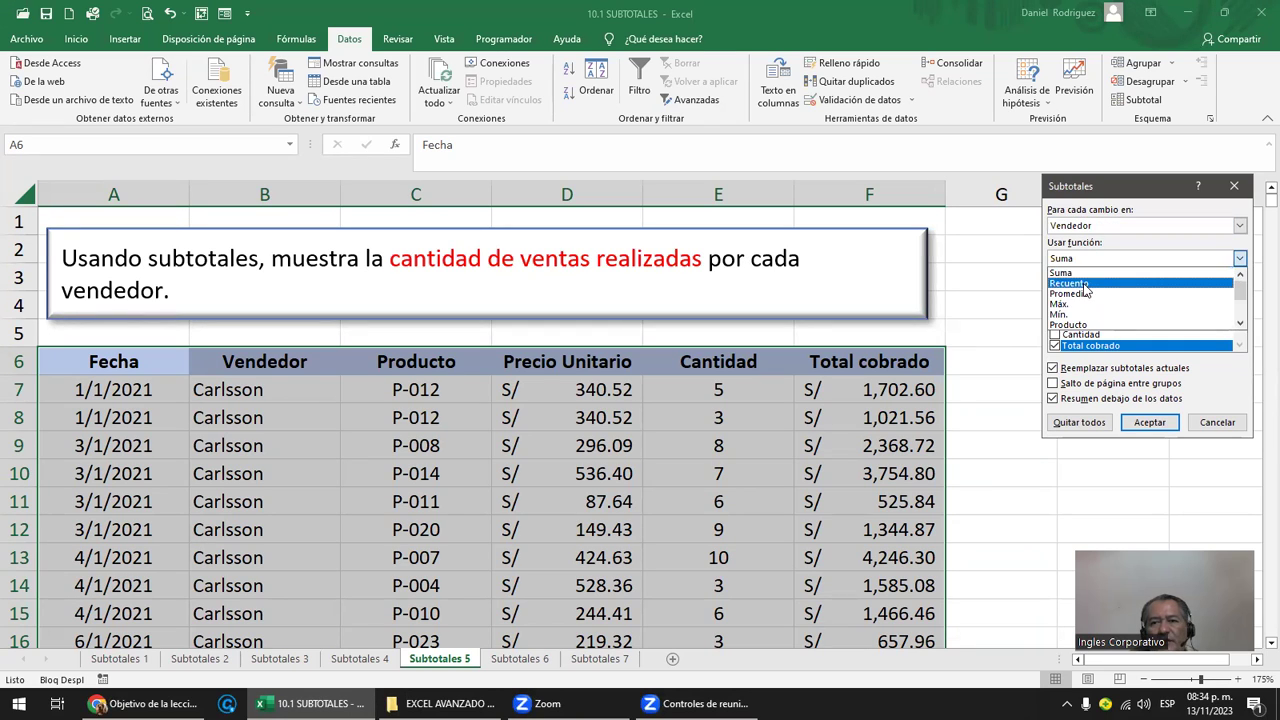
click(1070, 284)
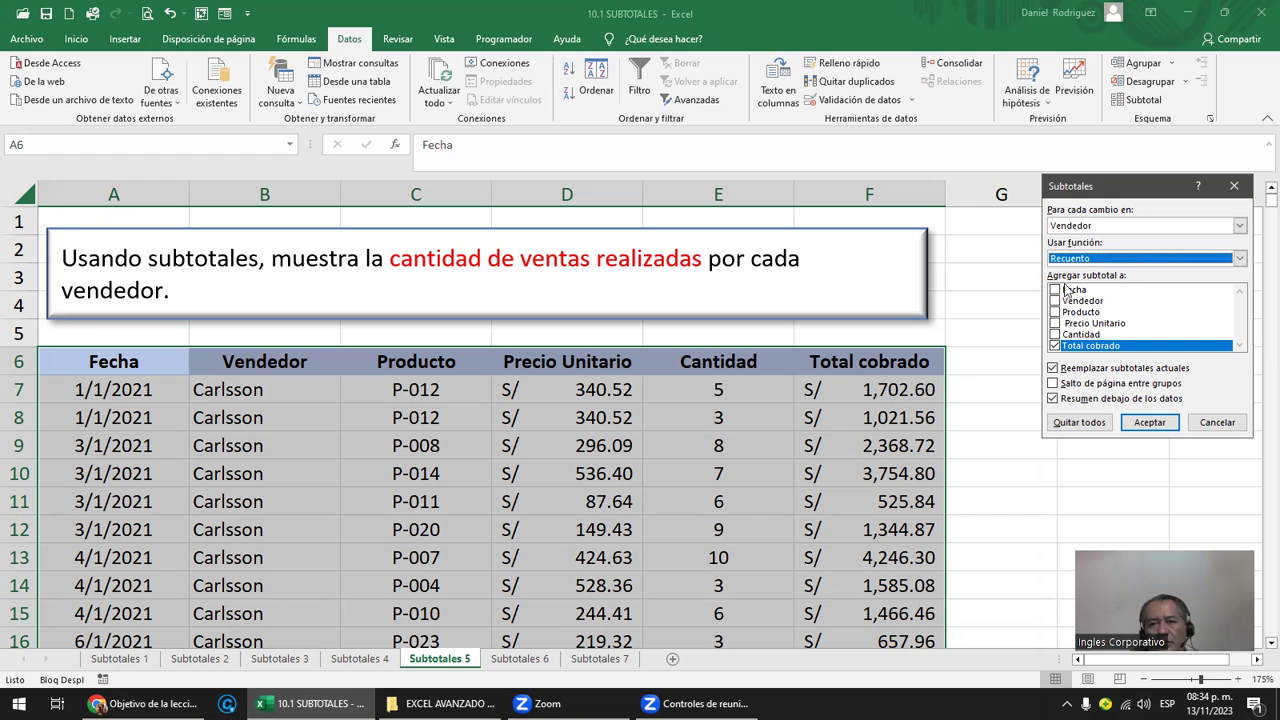
click(1055, 345)
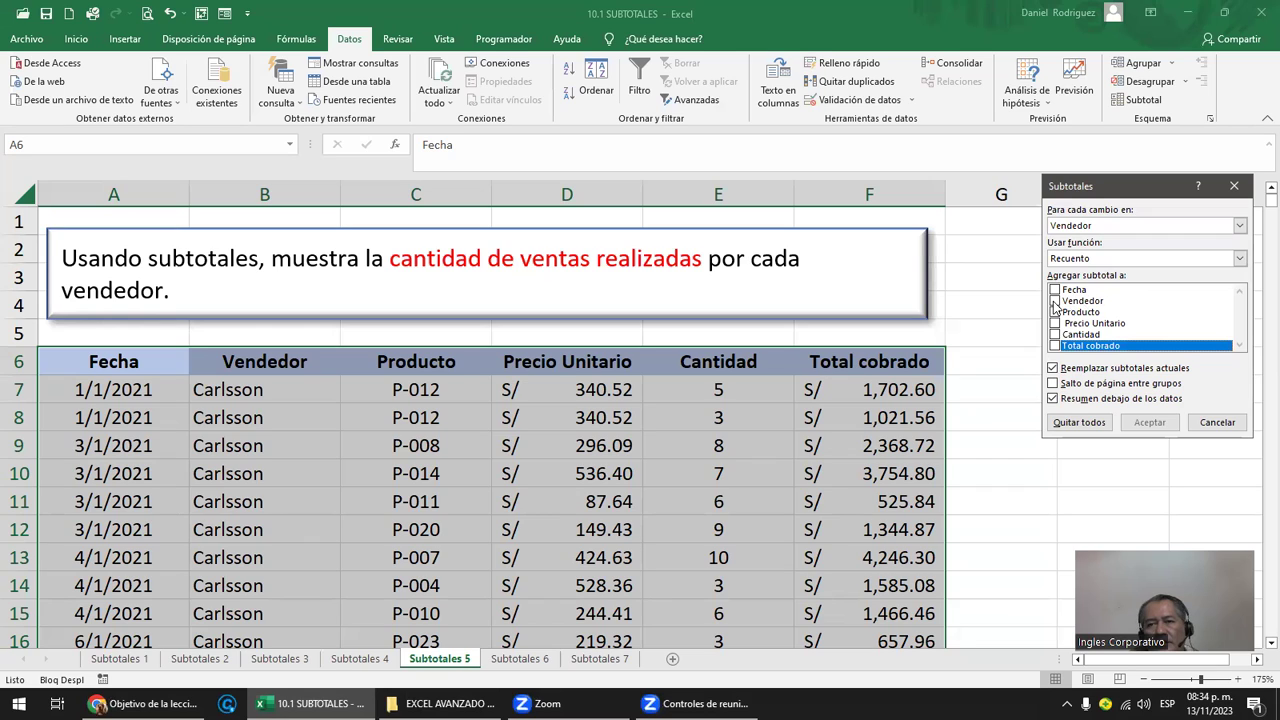
click(1054, 301)
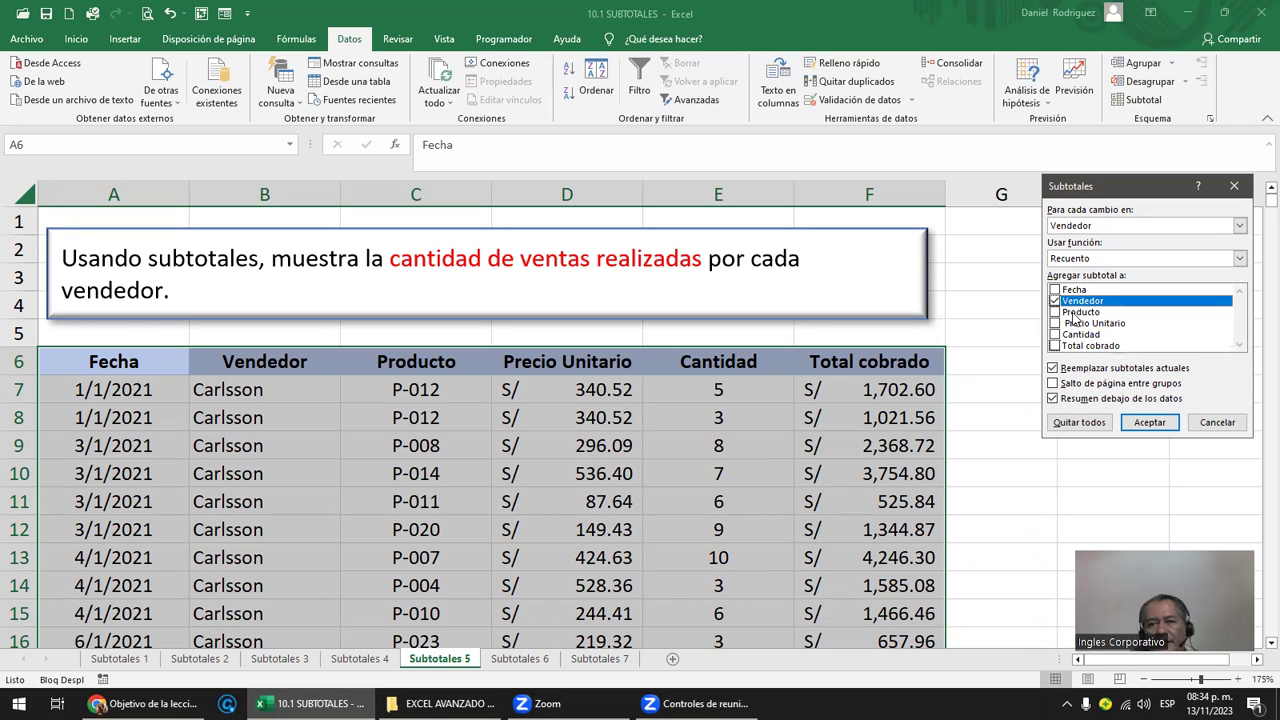
click(1150, 423)
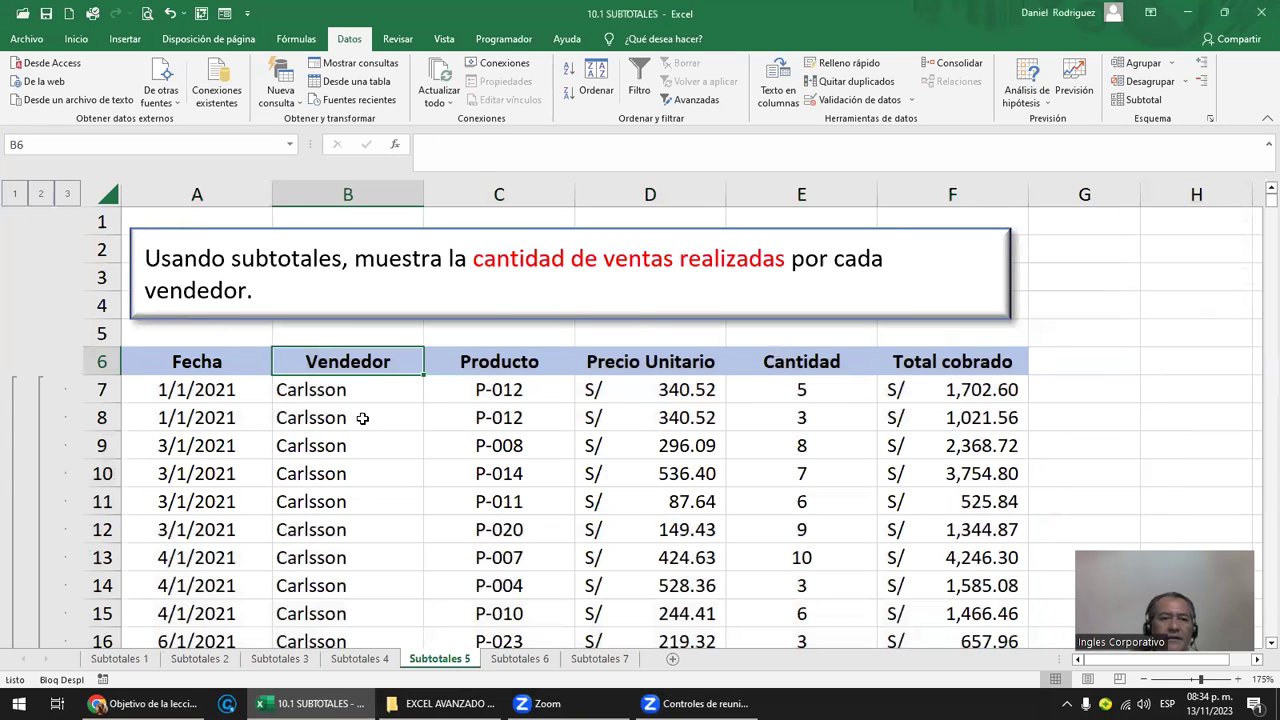
Step: Collapse the outline to level 1 and inspect the grand count formula in B469
click(331, 190)
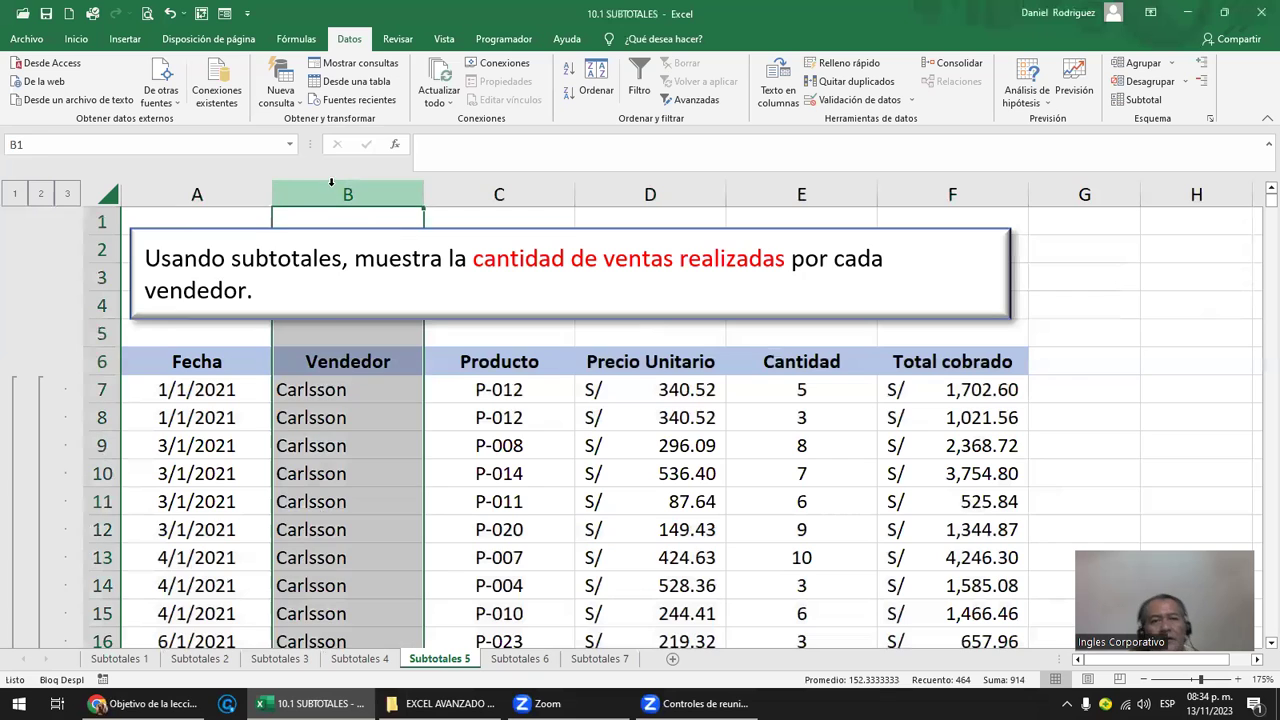
click(309, 184)
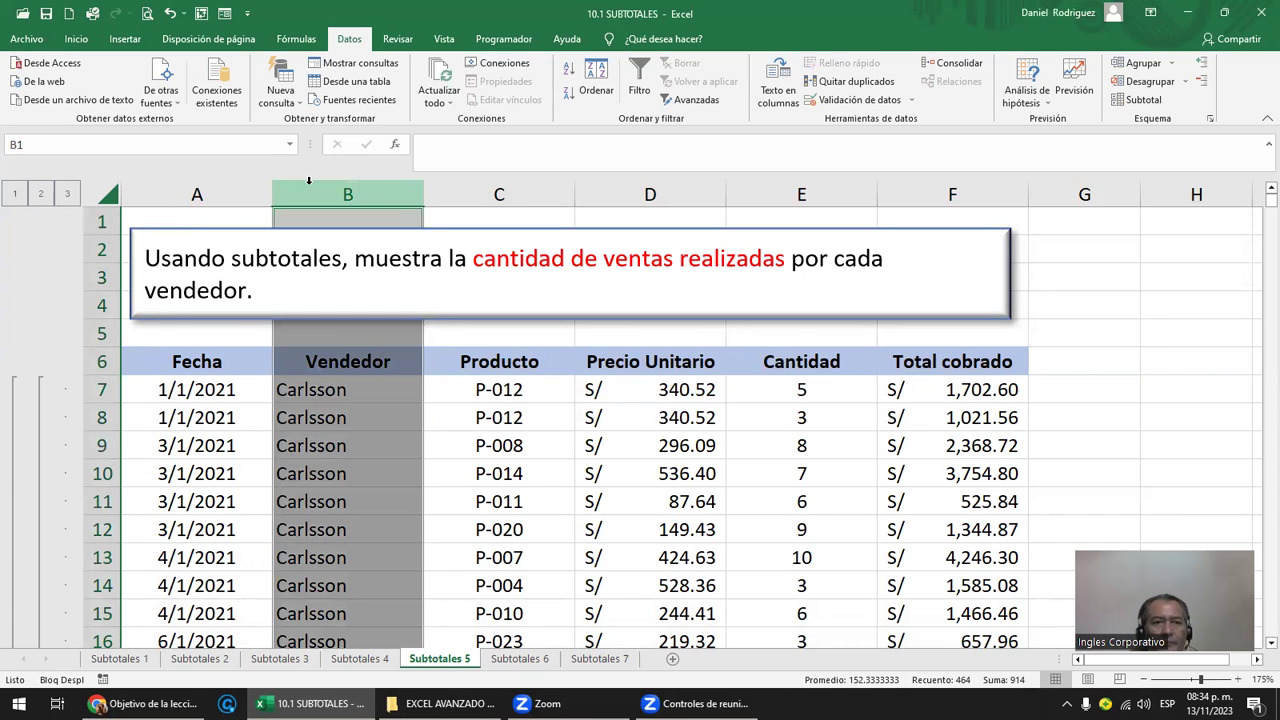
click(15, 194)
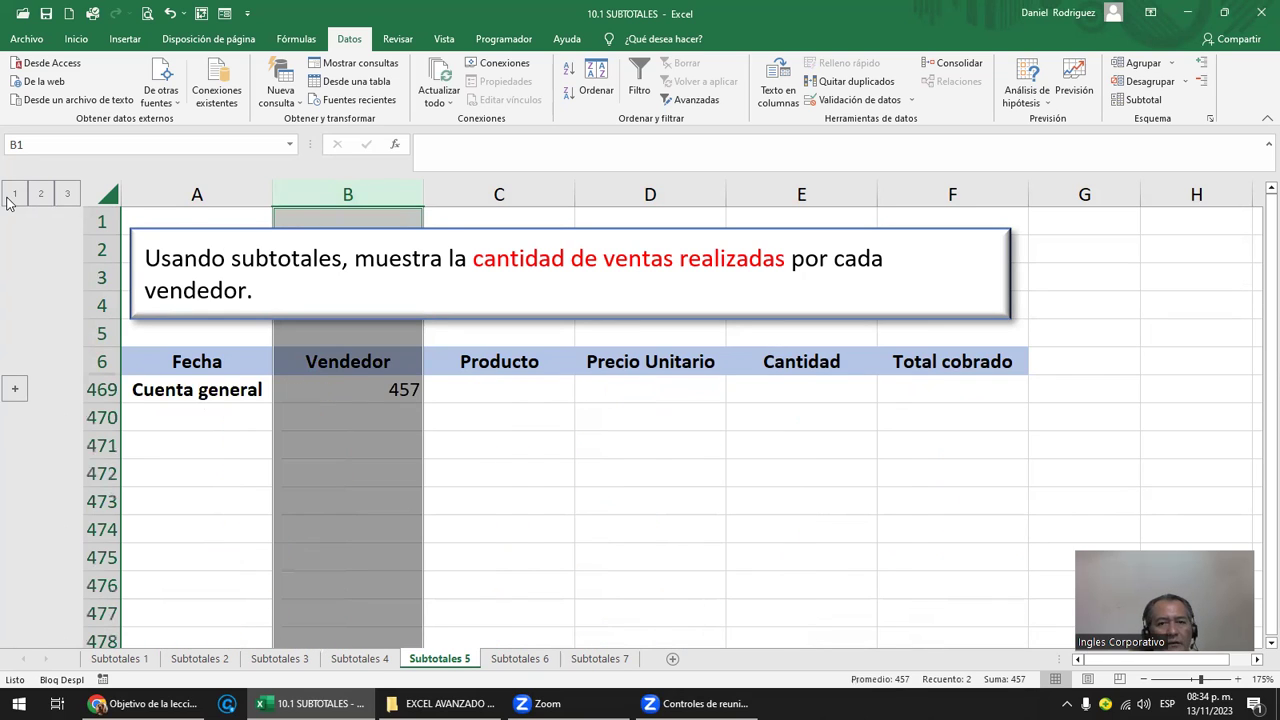
click(386, 394)
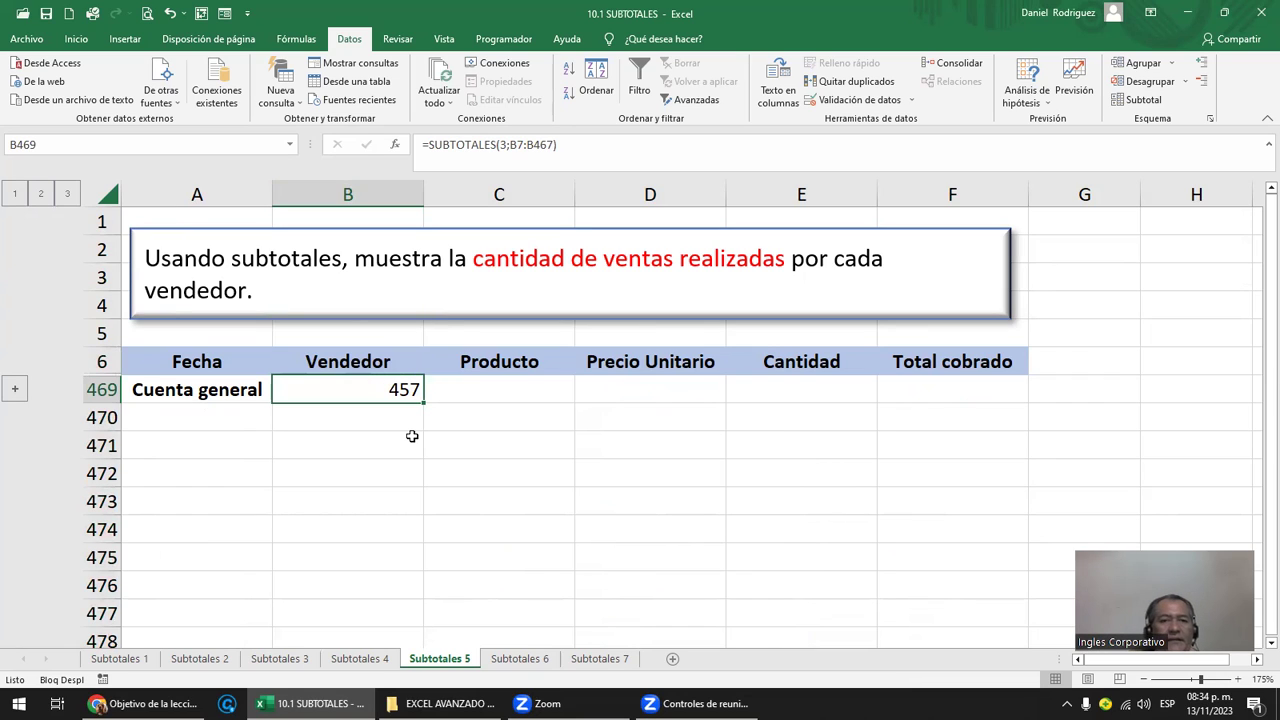
Step: Show level 2 and check the Carlsson, Espinoza, Ethelbert and Hedon count subtotals
click(41, 195)
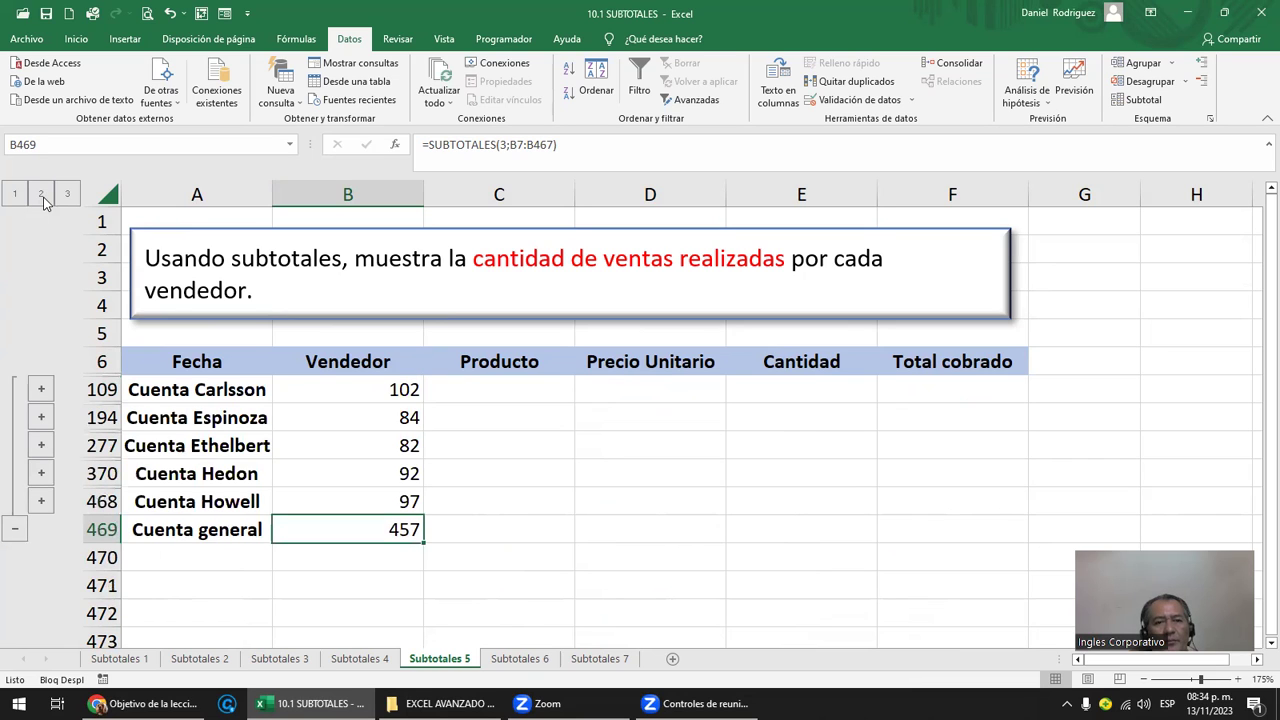
click(208, 390)
click(338, 395)
click(237, 417)
click(396, 410)
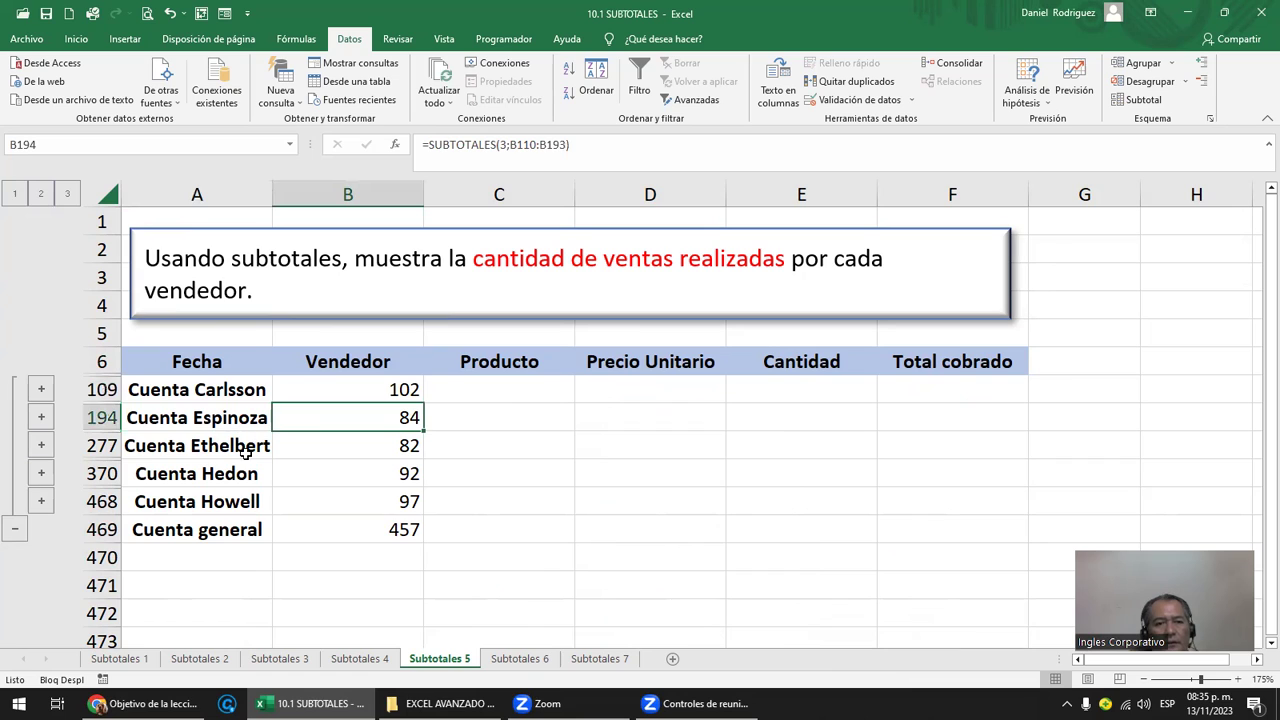
drag(224, 446, 370, 510)
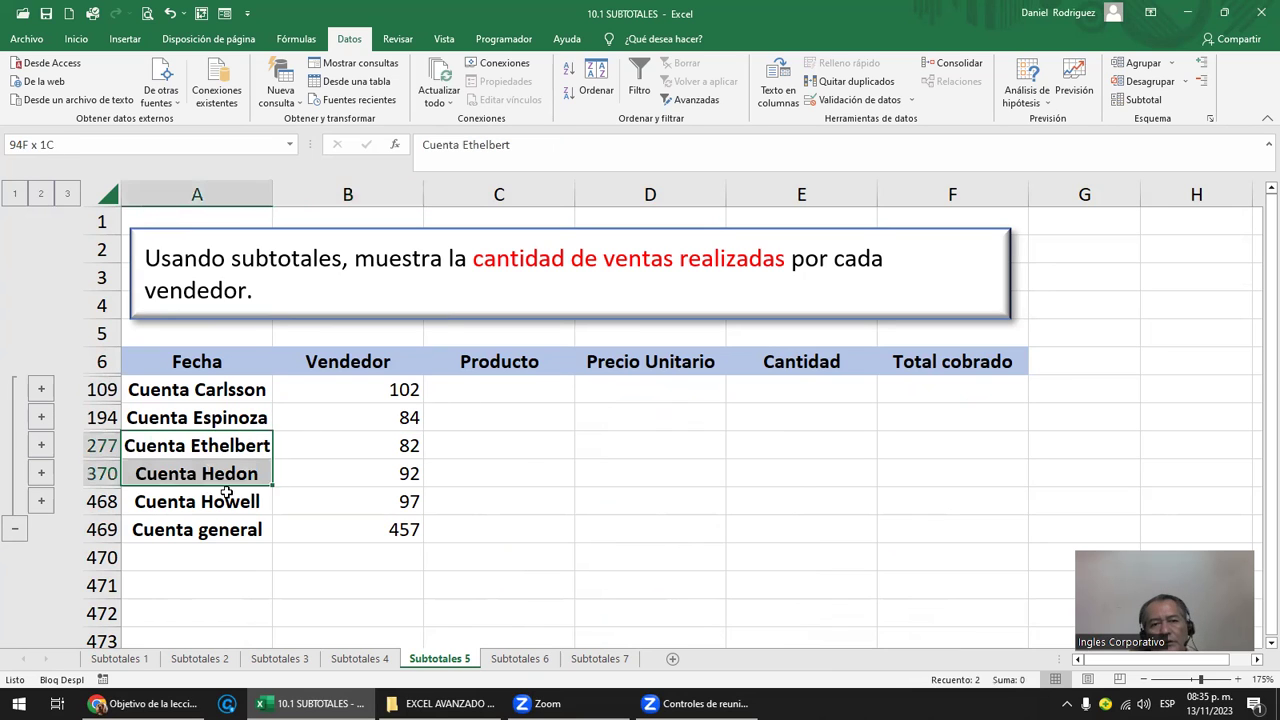
click(385, 529)
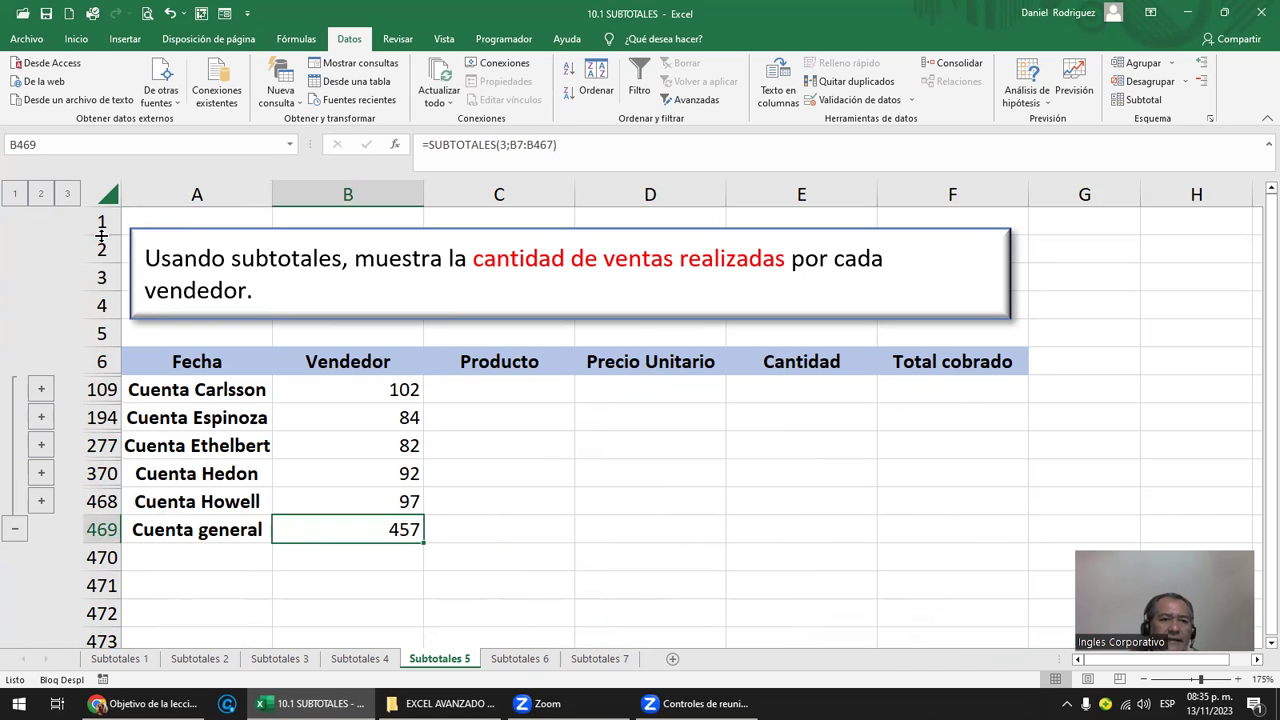
Step: Expand all detail rows and inspect the Carlsson count in B109 and Espinoza count in B194
click(67, 195)
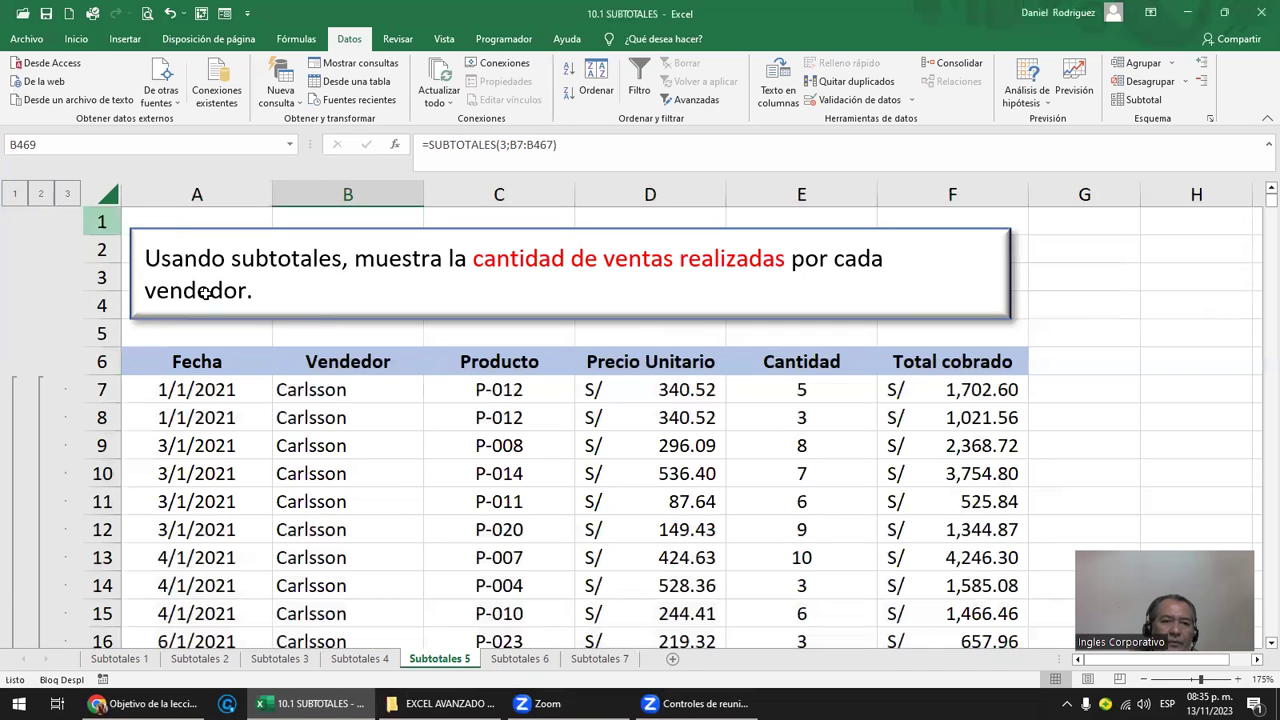
click(357, 402)
scroll(541, 568, down, 5)
scroll(543, 567, down, 3)
scroll(545, 566, down, 3)
scroll(549, 564, down, 4)
scroll(549, 564, down, 4)
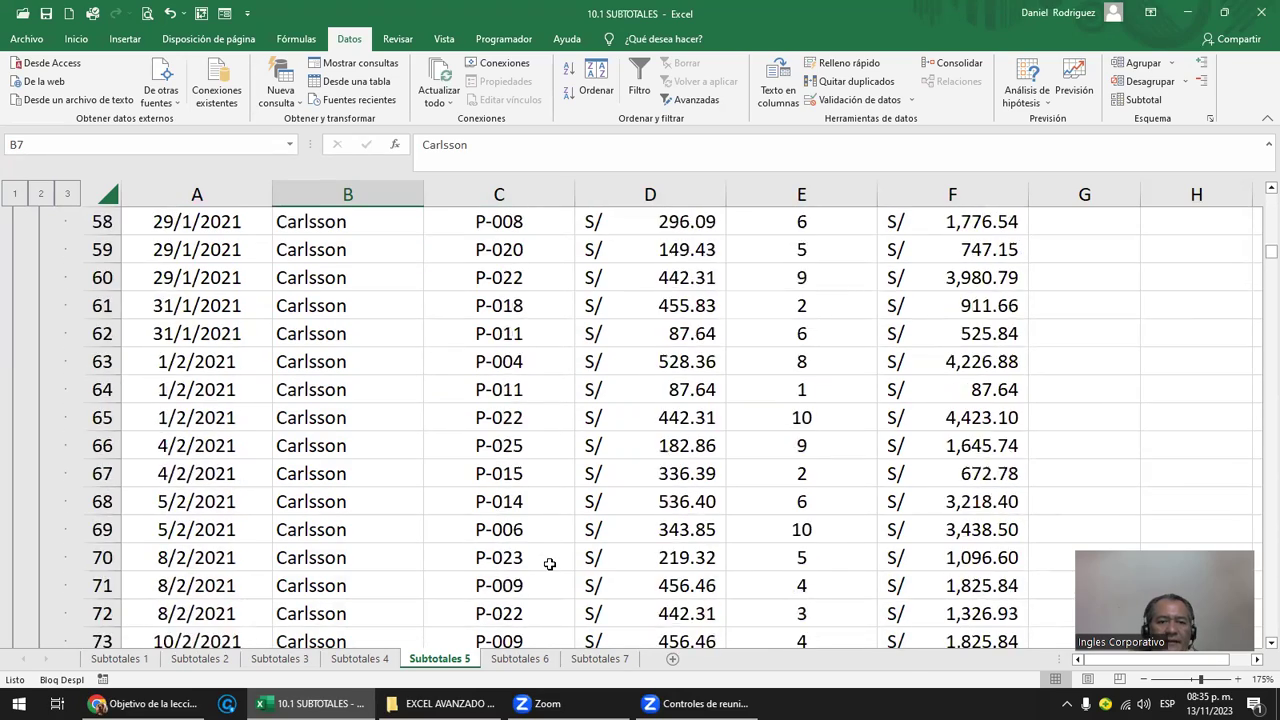
scroll(550, 564, down, 2)
scroll(550, 564, down, 4)
scroll(551, 564, down, 2)
scroll(551, 564, down, 5)
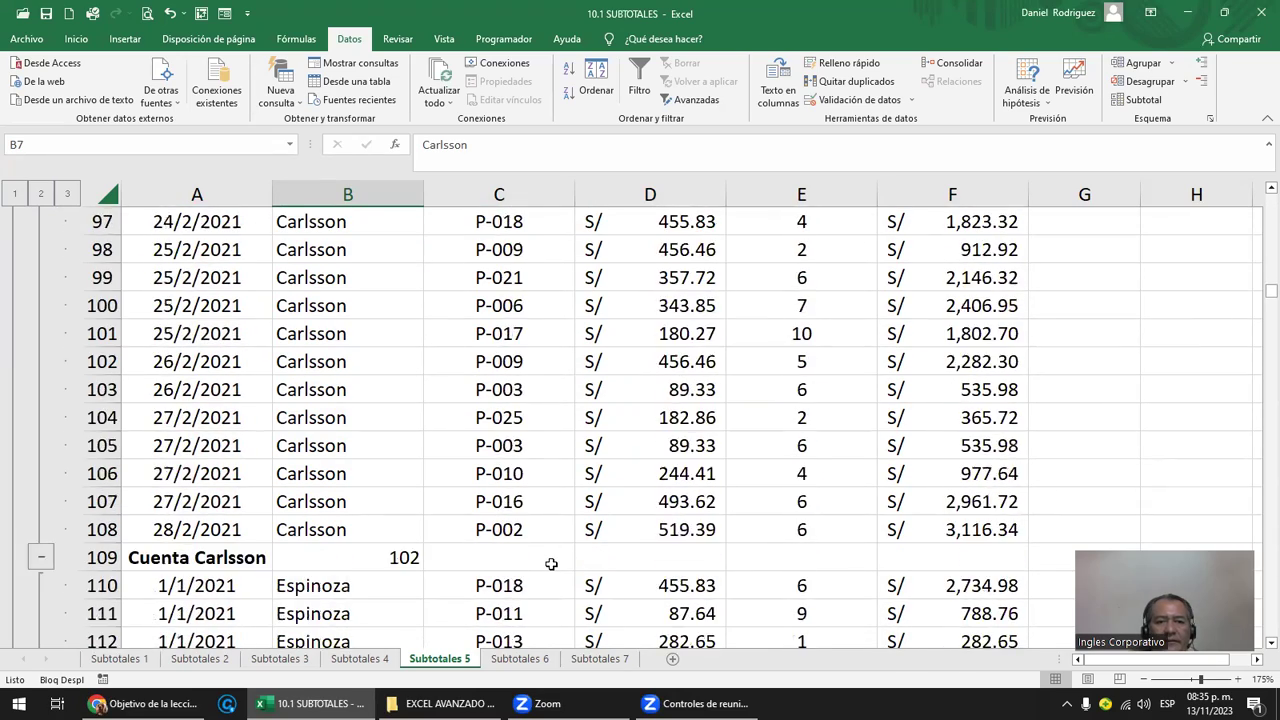
scroll(550, 562, down, 3)
click(190, 305)
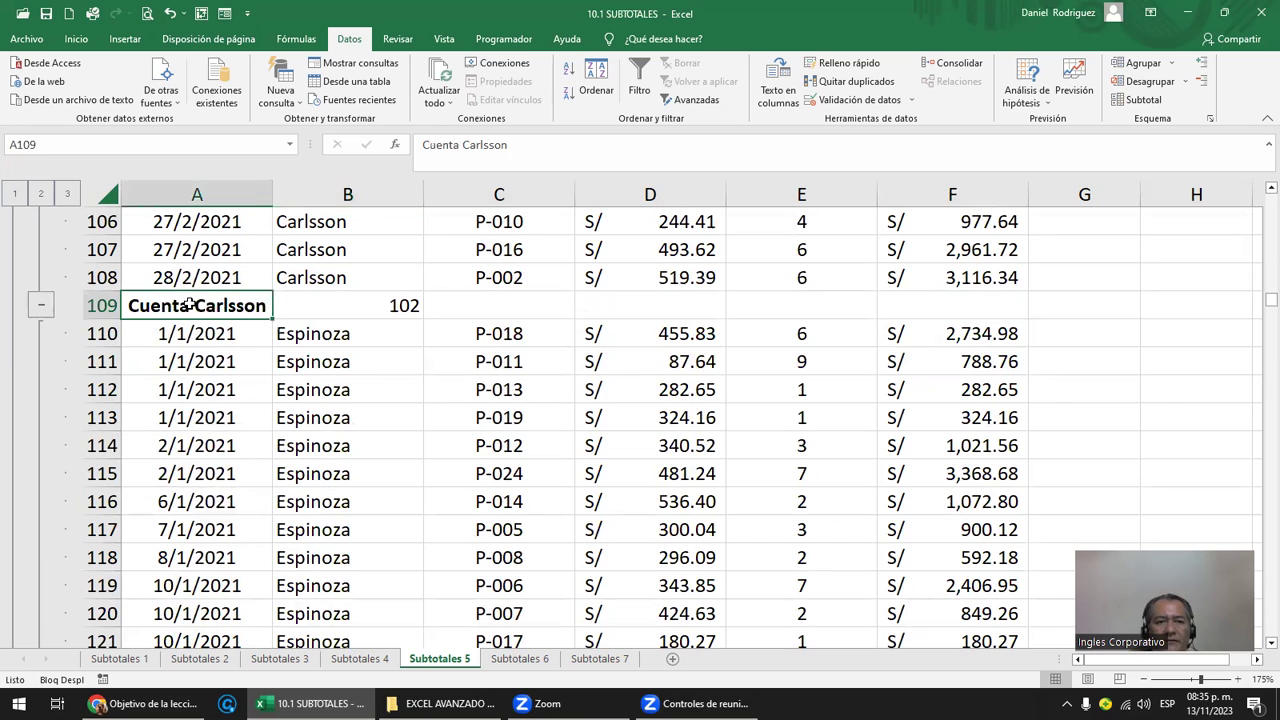
click(334, 297)
click(360, 193)
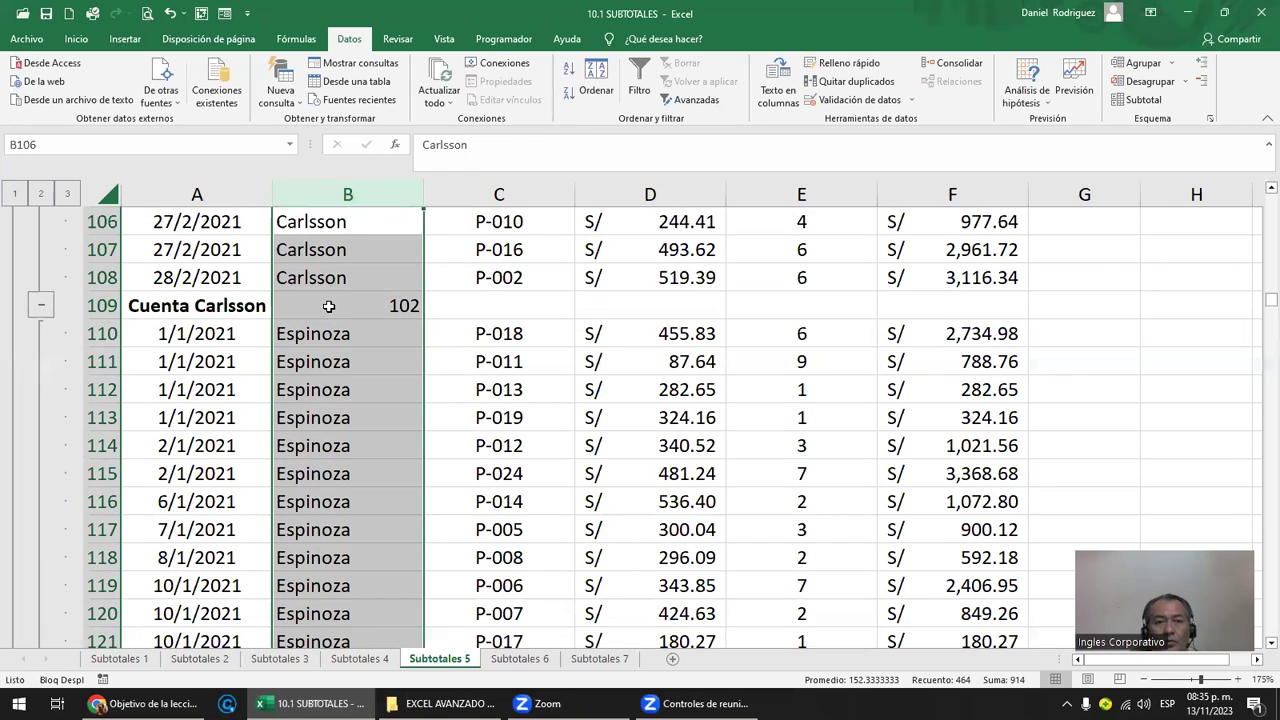
click(330, 305)
scroll(375, 407, down, 8)
scroll(378, 406, down, 6)
scroll(380, 406, down, 2)
scroll(384, 405, down, 4)
scroll(384, 404, down, 6)
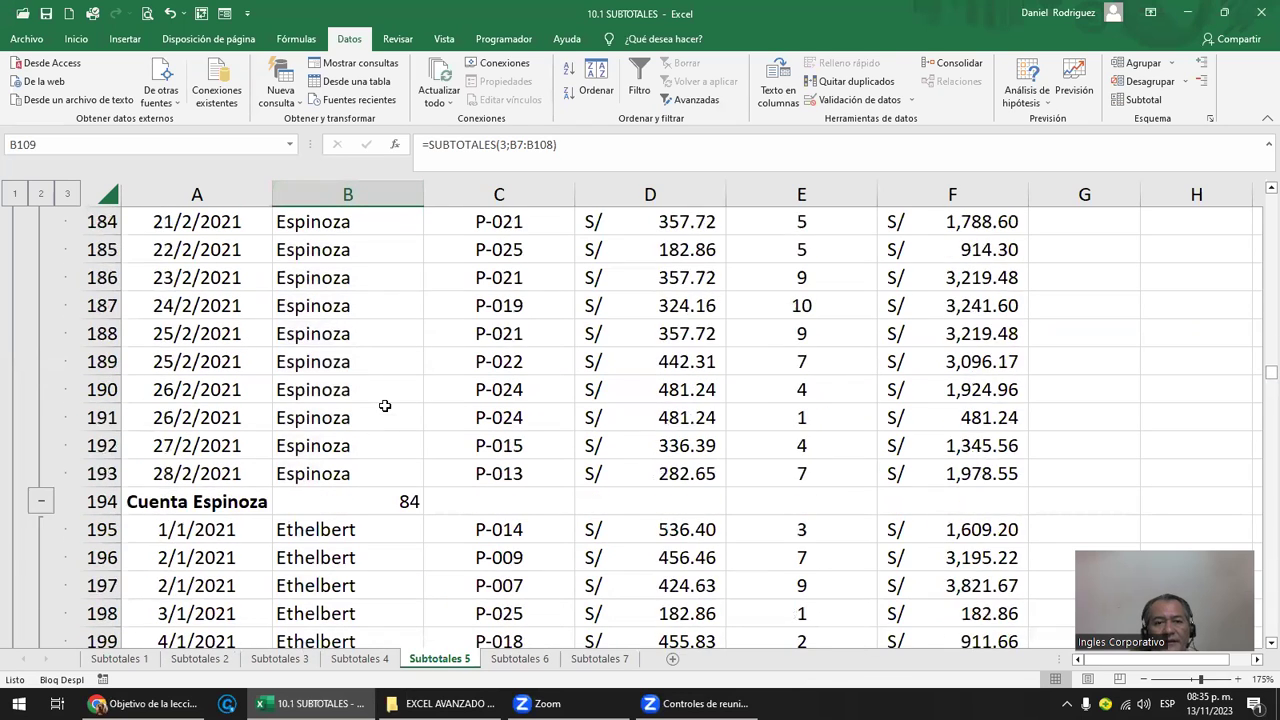
scroll(384, 404, down, 2)
click(383, 330)
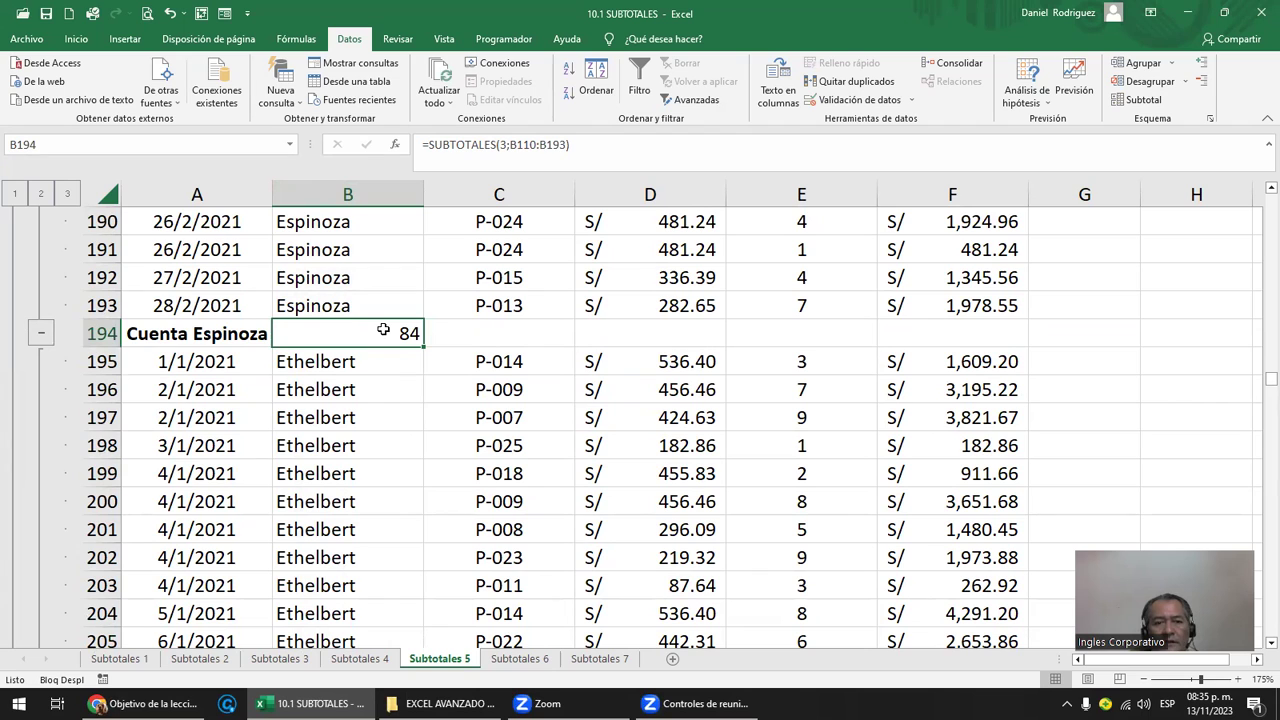
Step: Collapse to seller subtotals, select the counts B109 to B469, then go to Subtotales 6
click(40, 194)
scroll(323, 408, up, 2)
scroll(323, 408, up, 1)
click(195, 392)
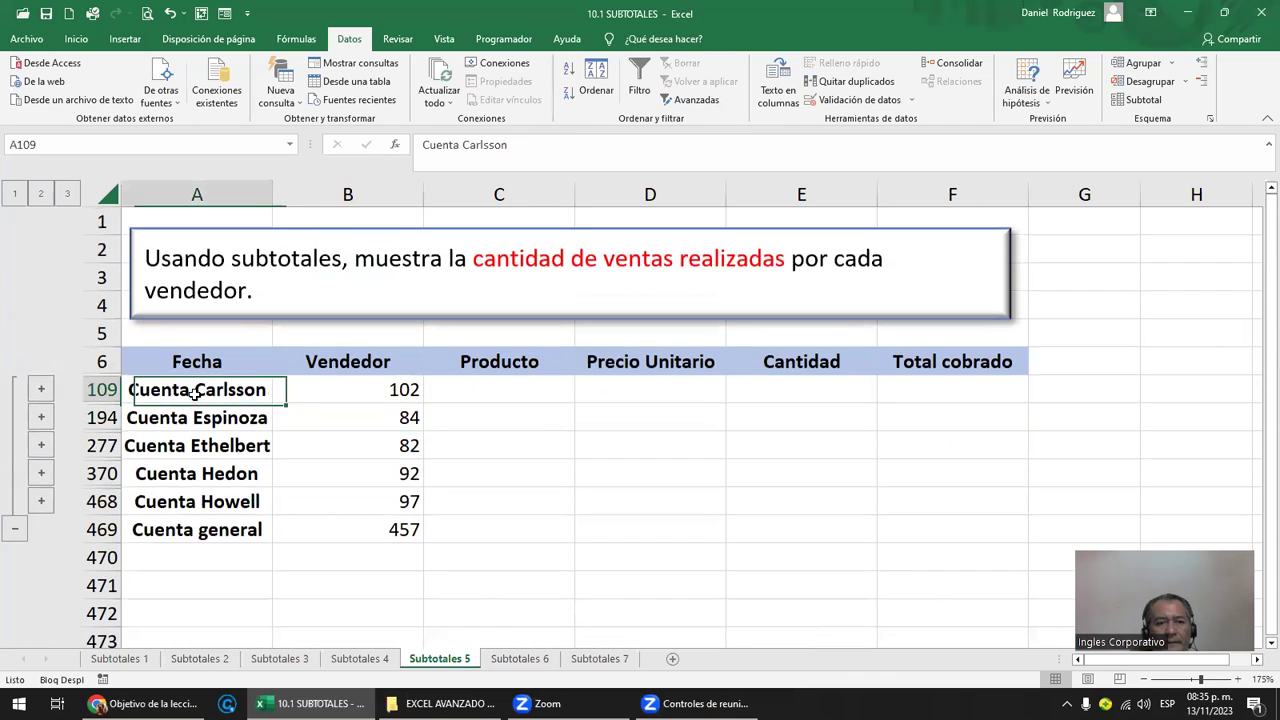
click(364, 363)
drag(400, 389, 410, 529)
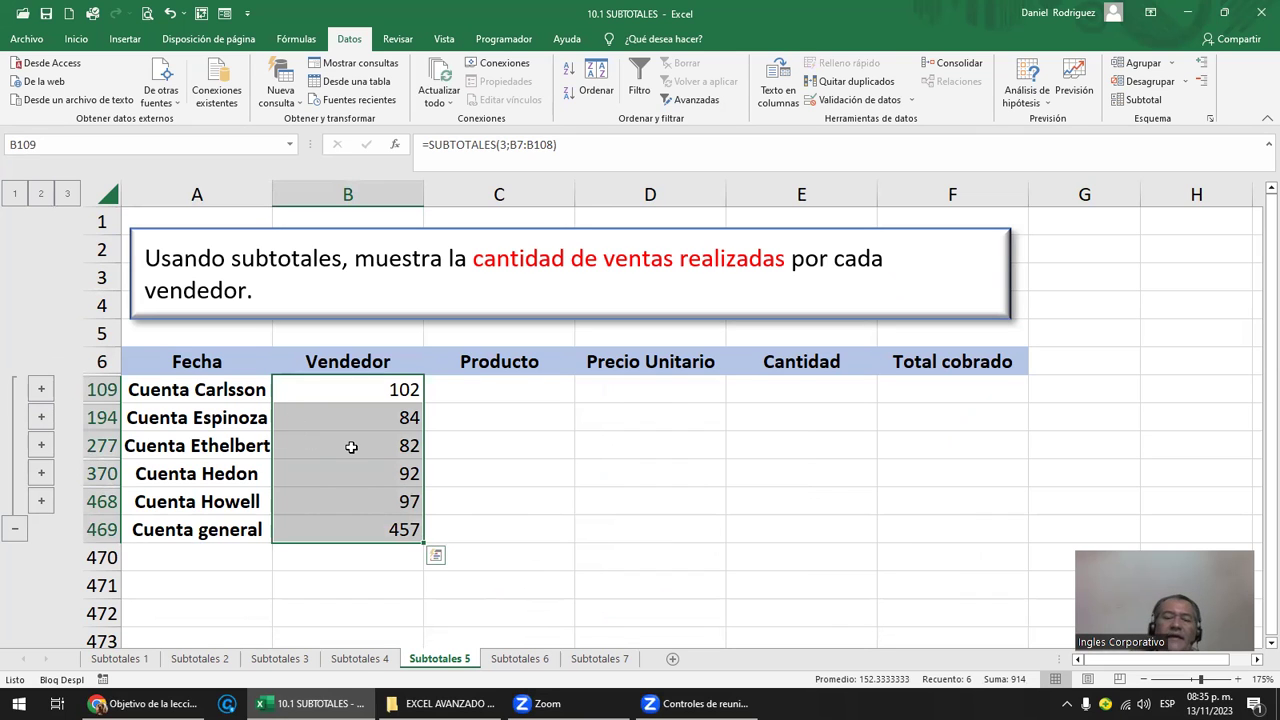
click(501, 396)
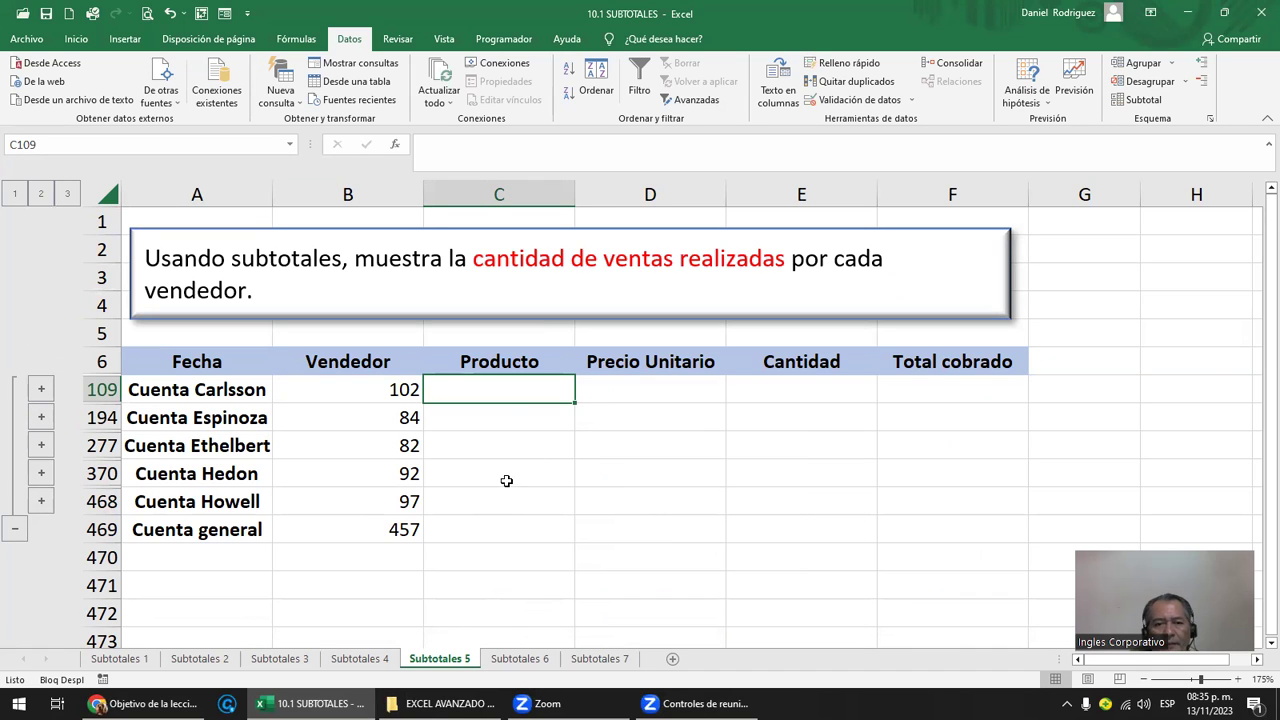
click(520, 662)
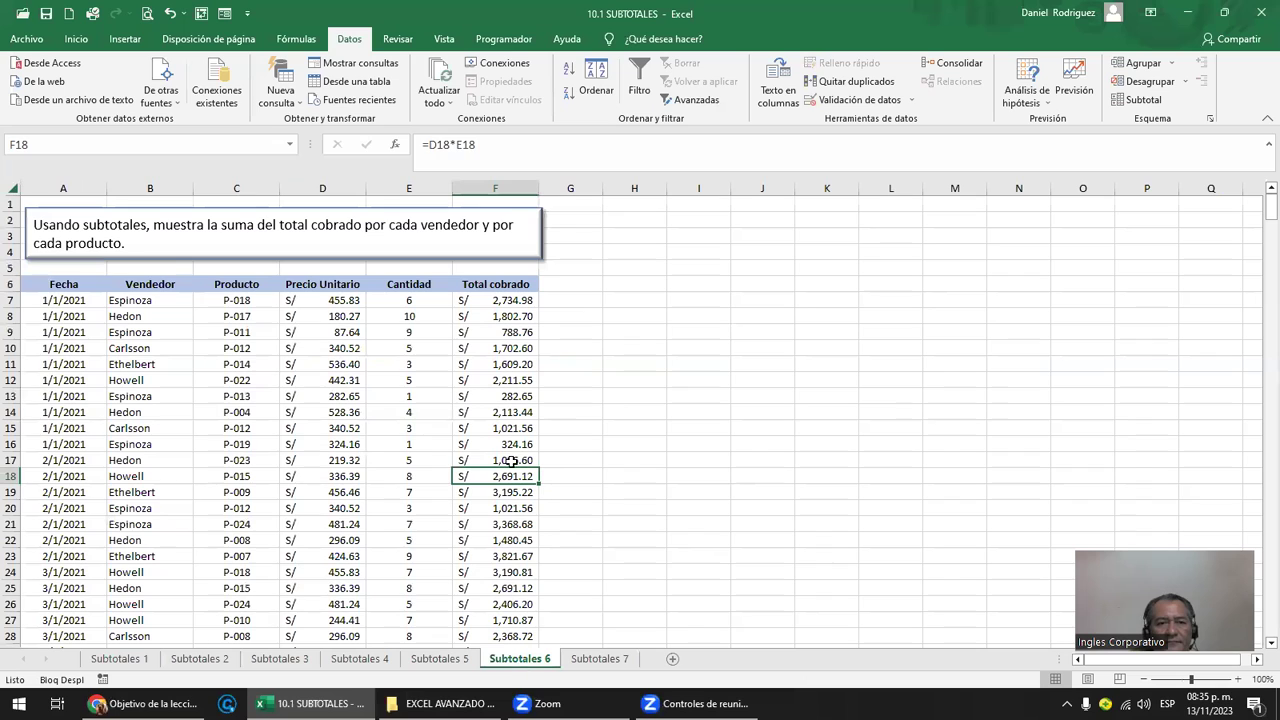
Step: Colour the word 'suma' in the Subtotales 6 instruction box red using Font Color
click(653, 377)
scroll(653, 377, down, 1)
ctrl+scroll(653, 377, up, 8)
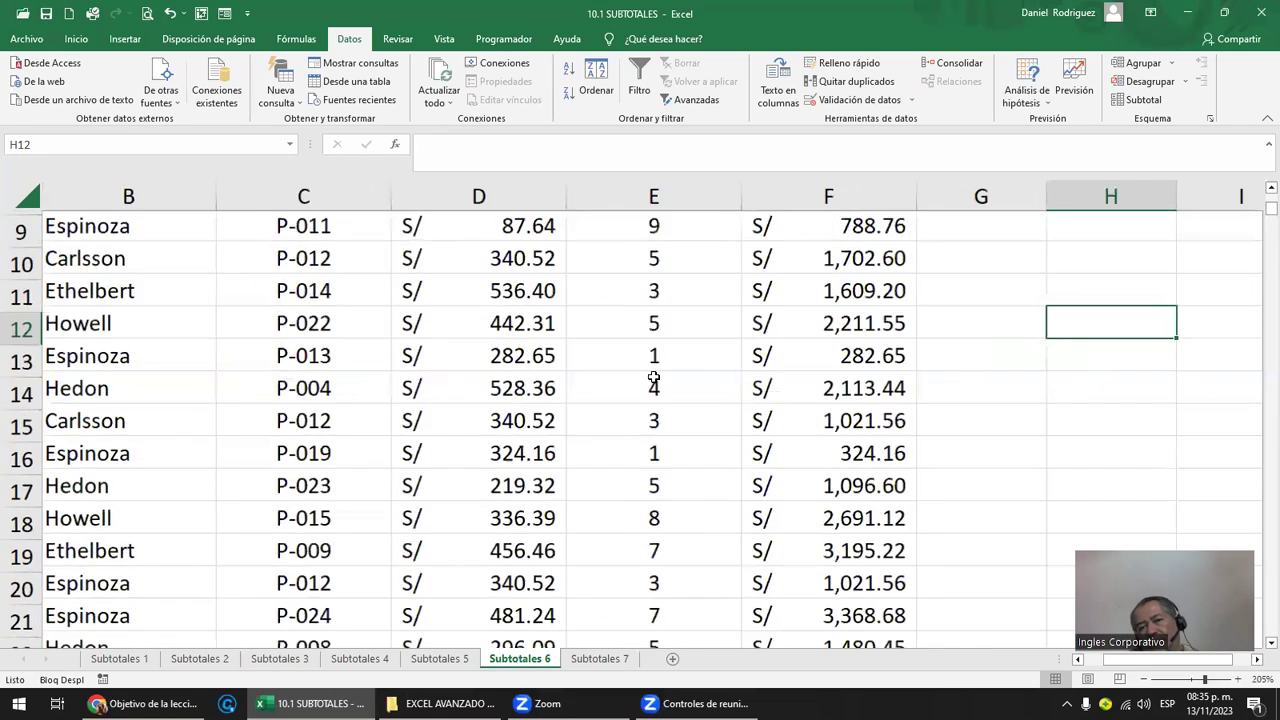
click(537, 371)
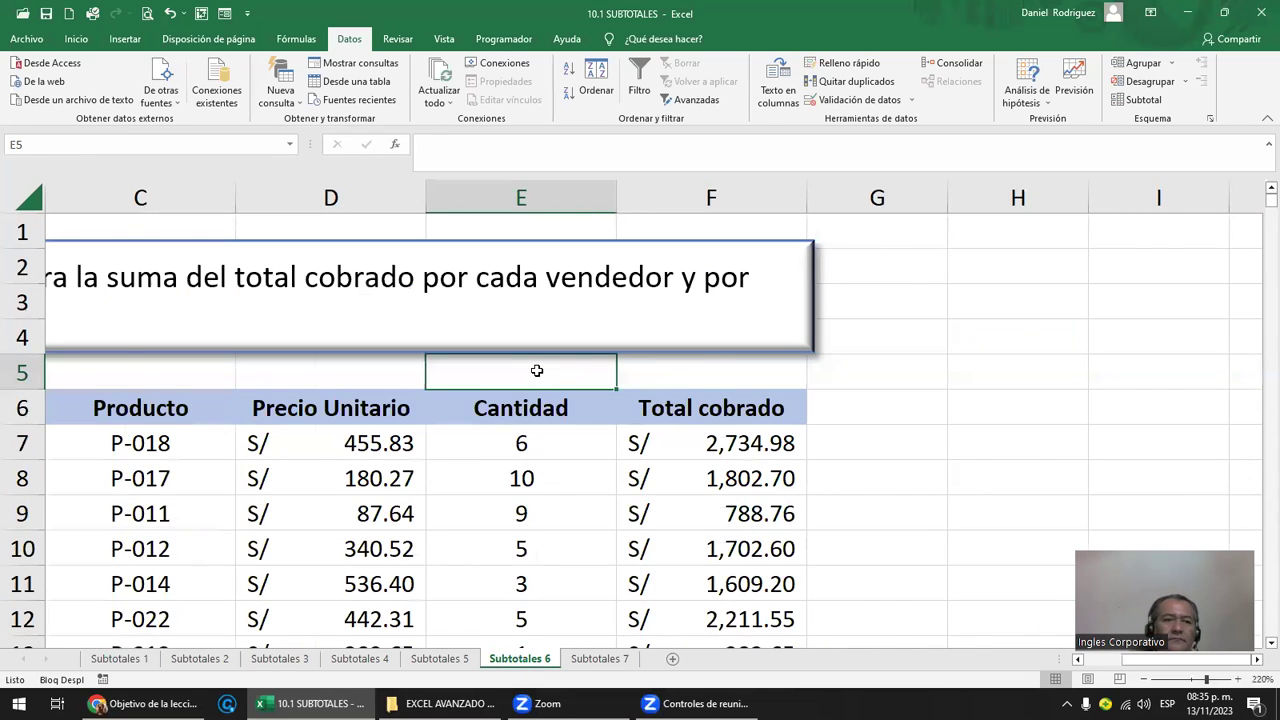
scroll(537, 371, left, 2)
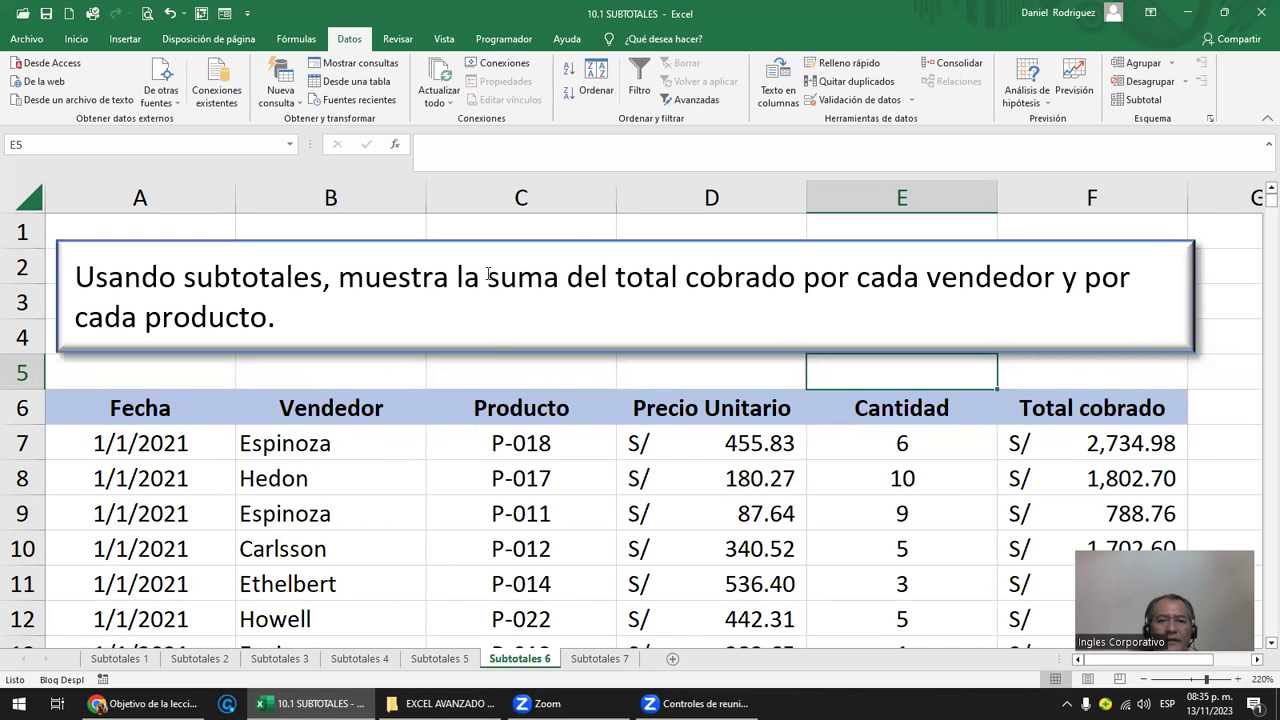
drag(488, 278, 566, 278)
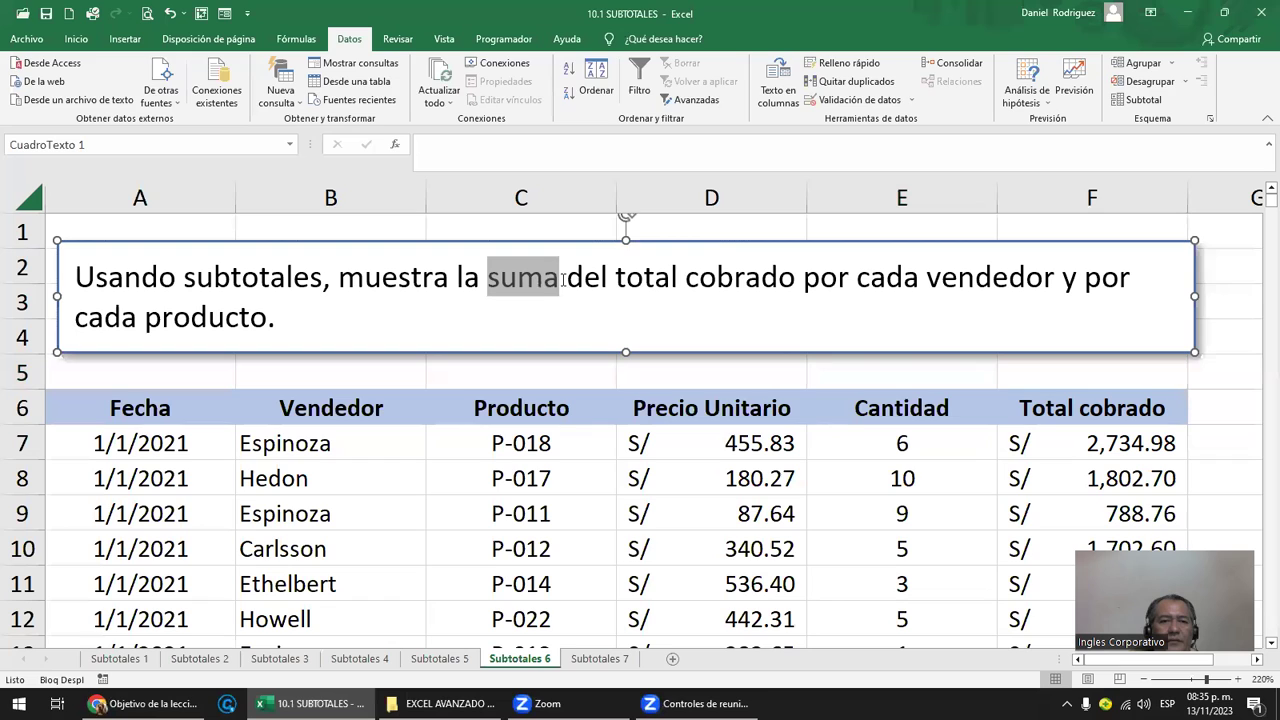
click(76, 38)
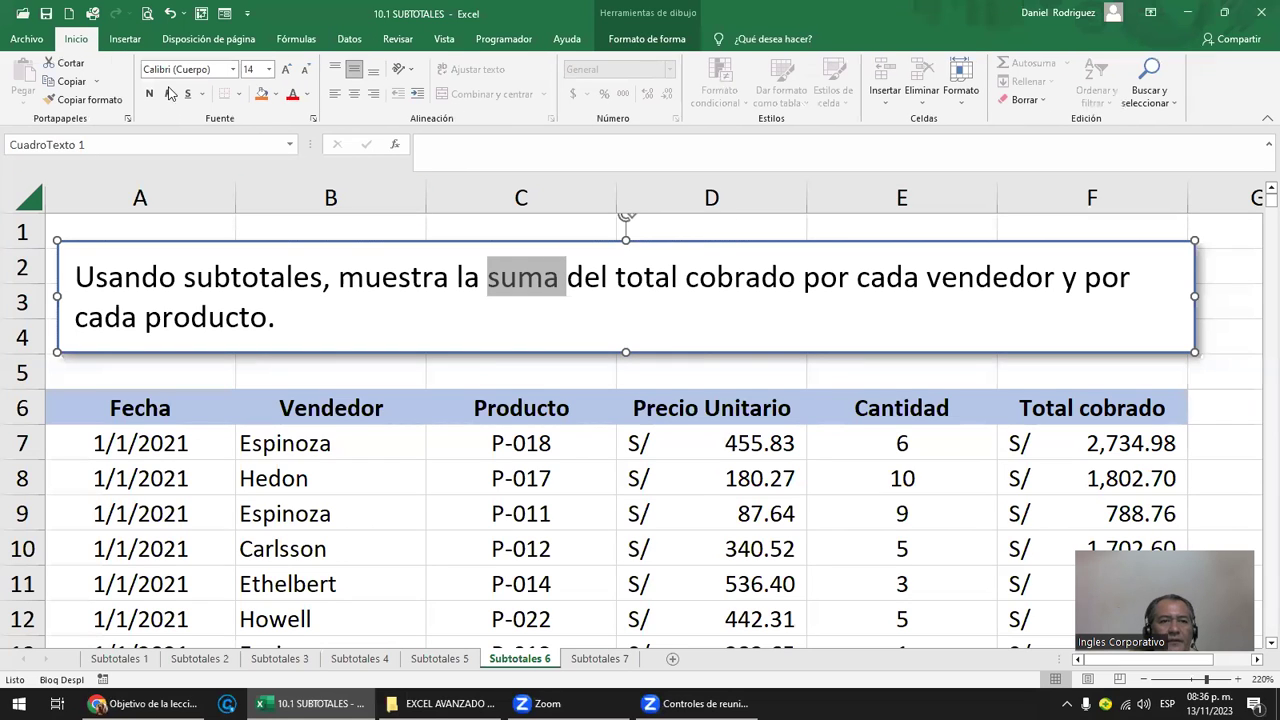
click(292, 94)
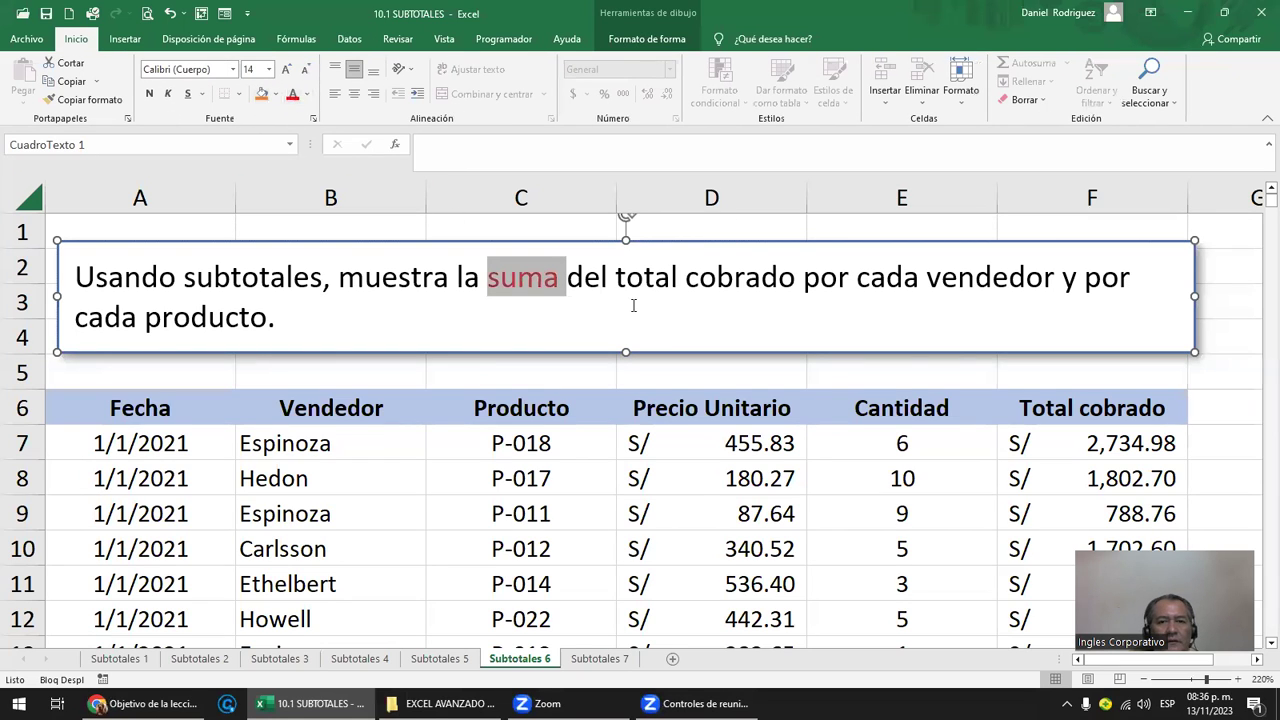
click(714, 278)
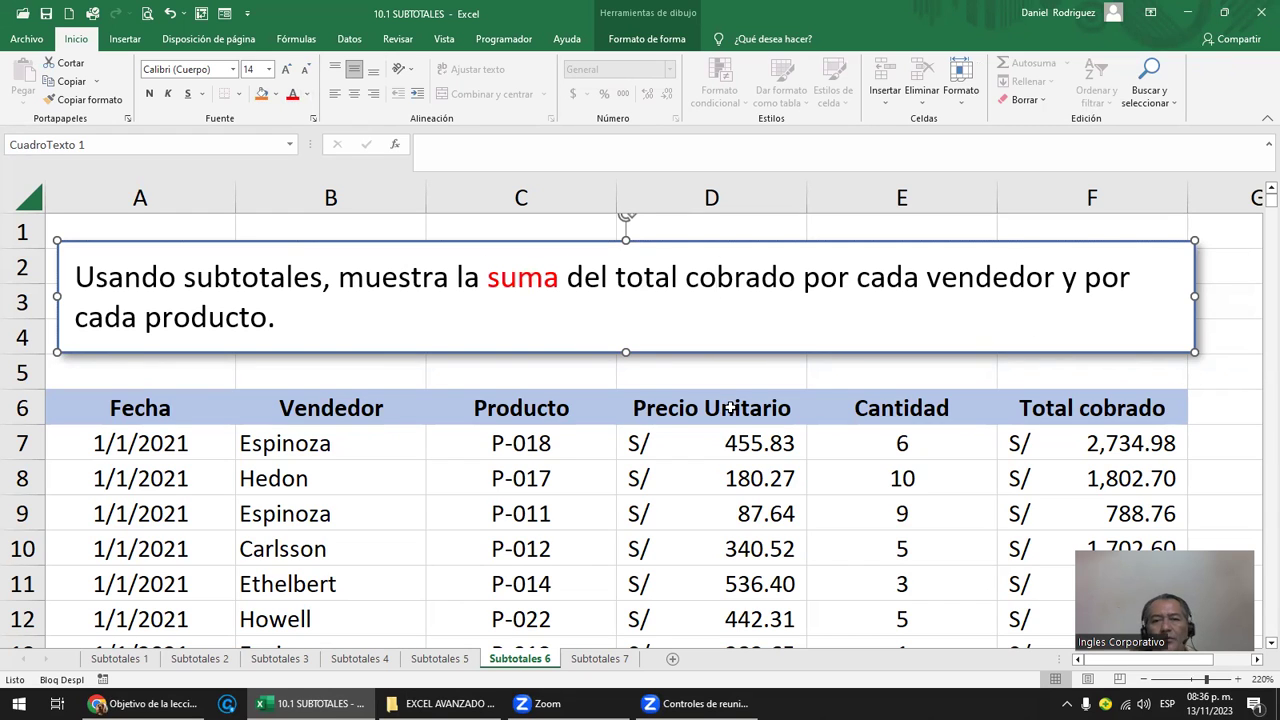
click(527, 447)
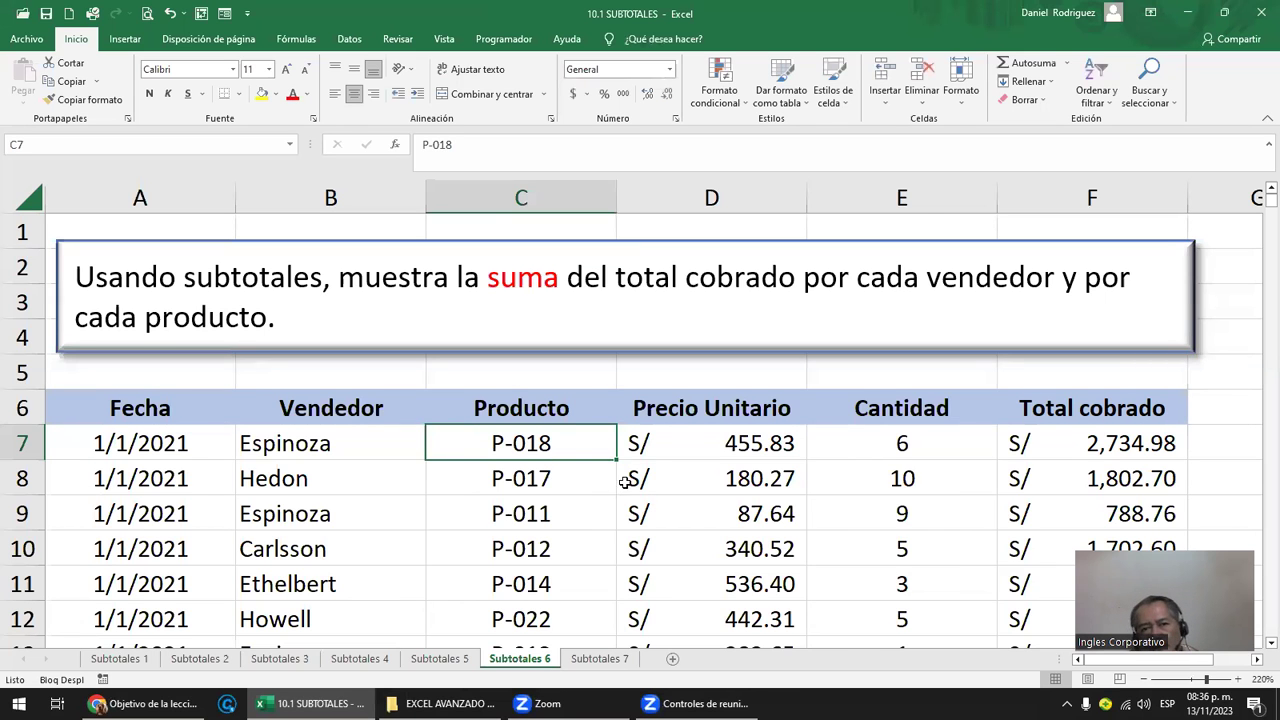
Step: Put the active cell in the Subtotales 6 sales table and show the Datos ribbon tools
ctrl+scroll(629, 483, down, 1)
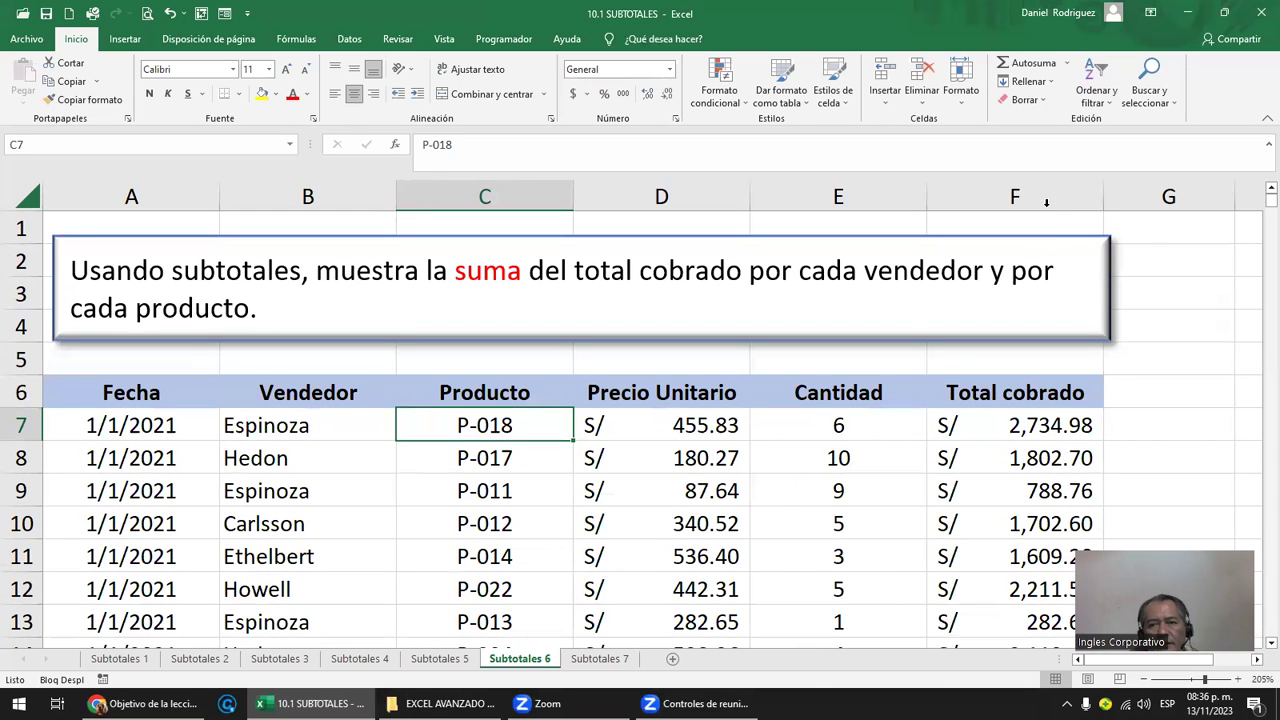
click(1044, 198)
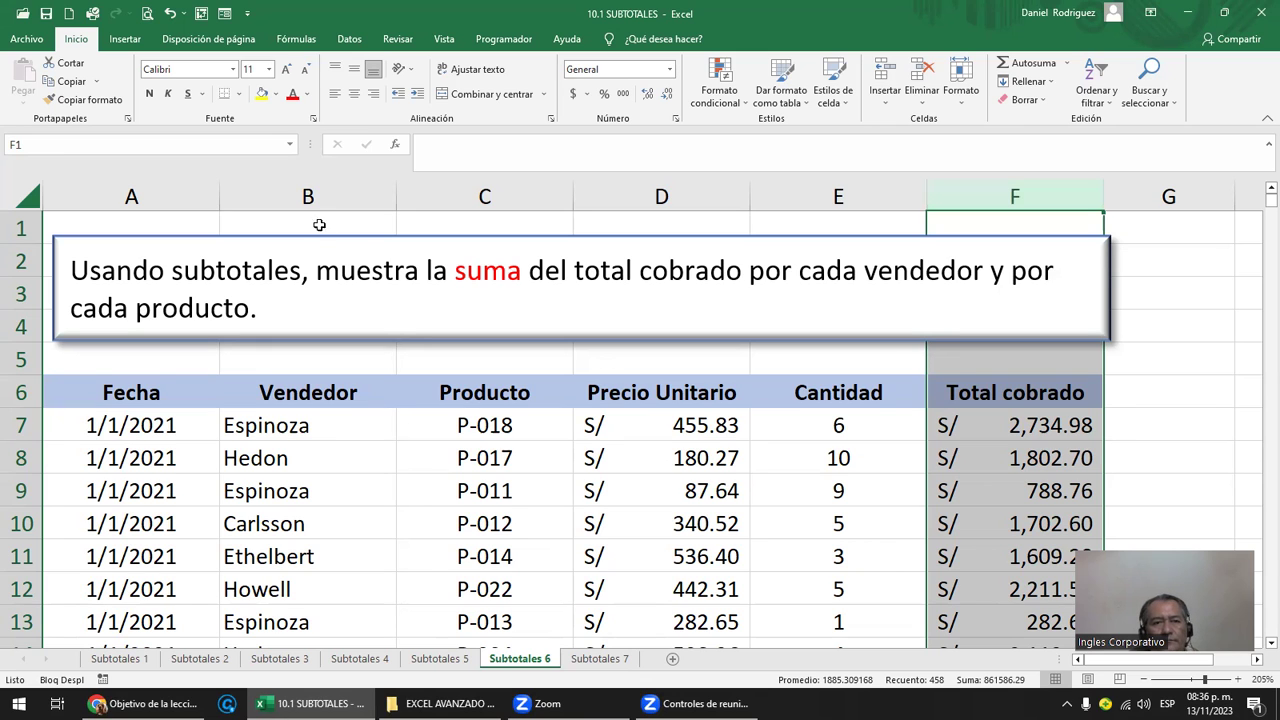
click(300, 199)
drag(300, 199, 418, 201)
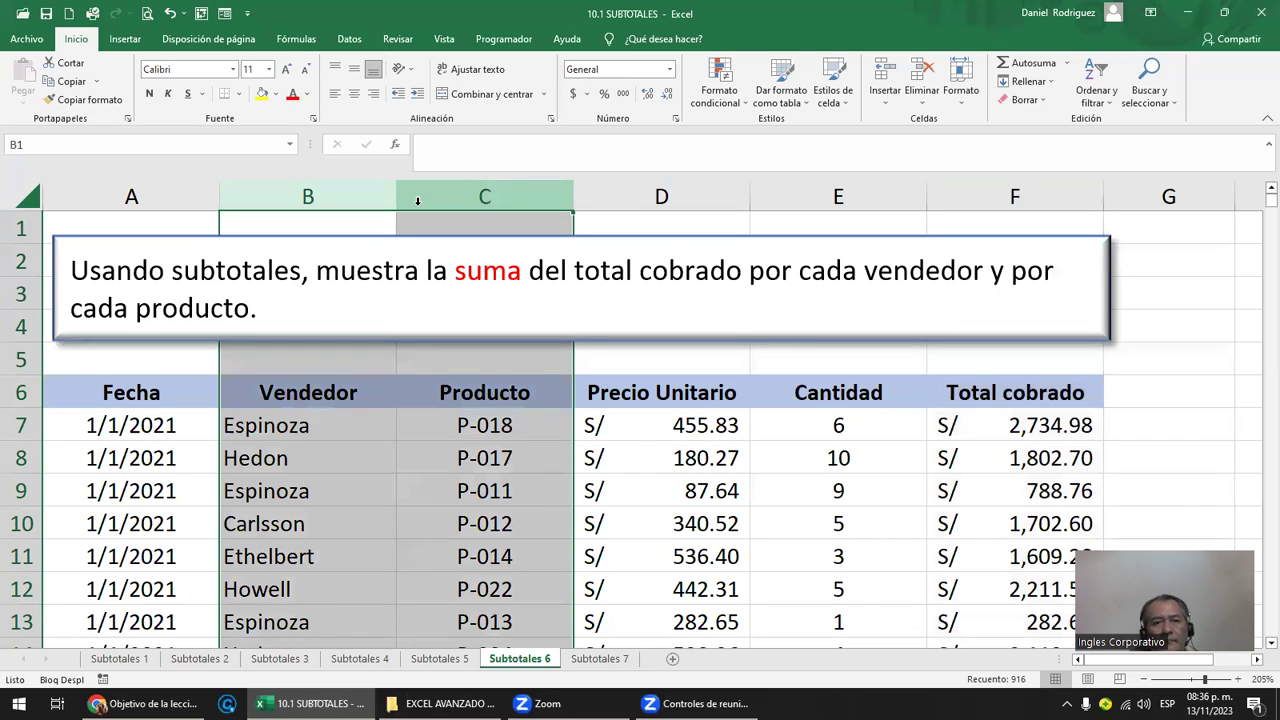
click(675, 402)
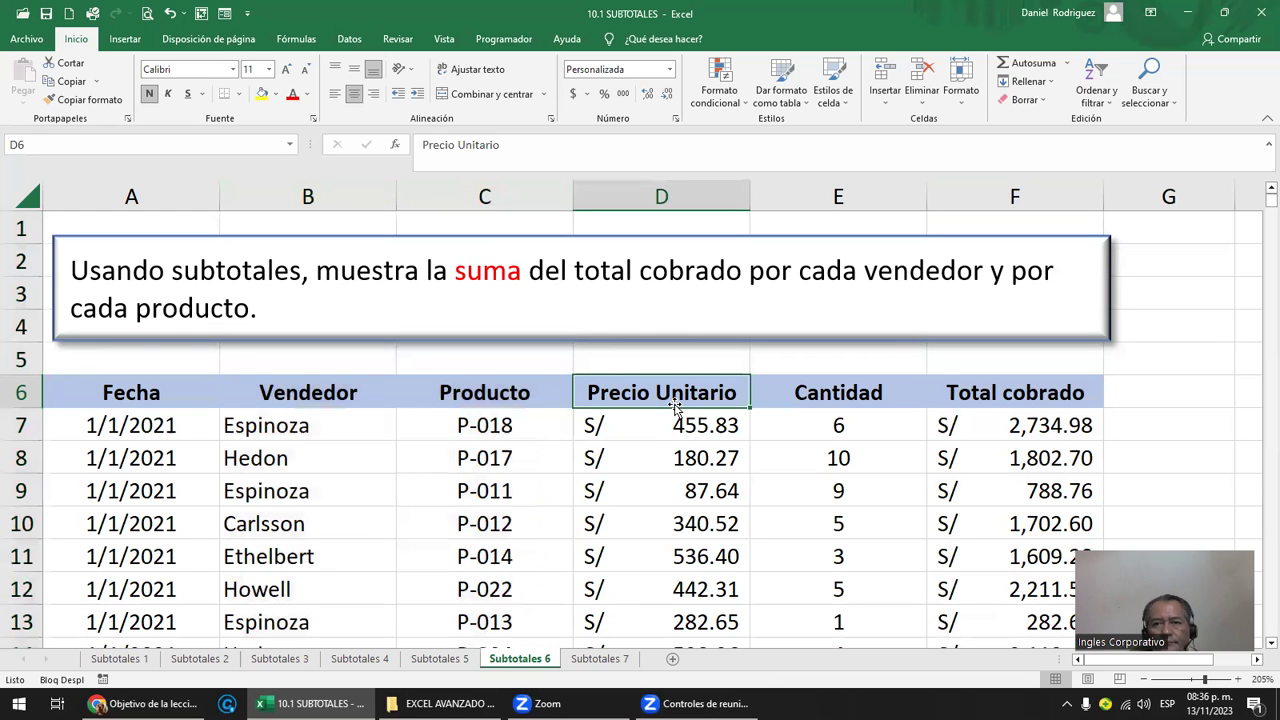
click(349, 38)
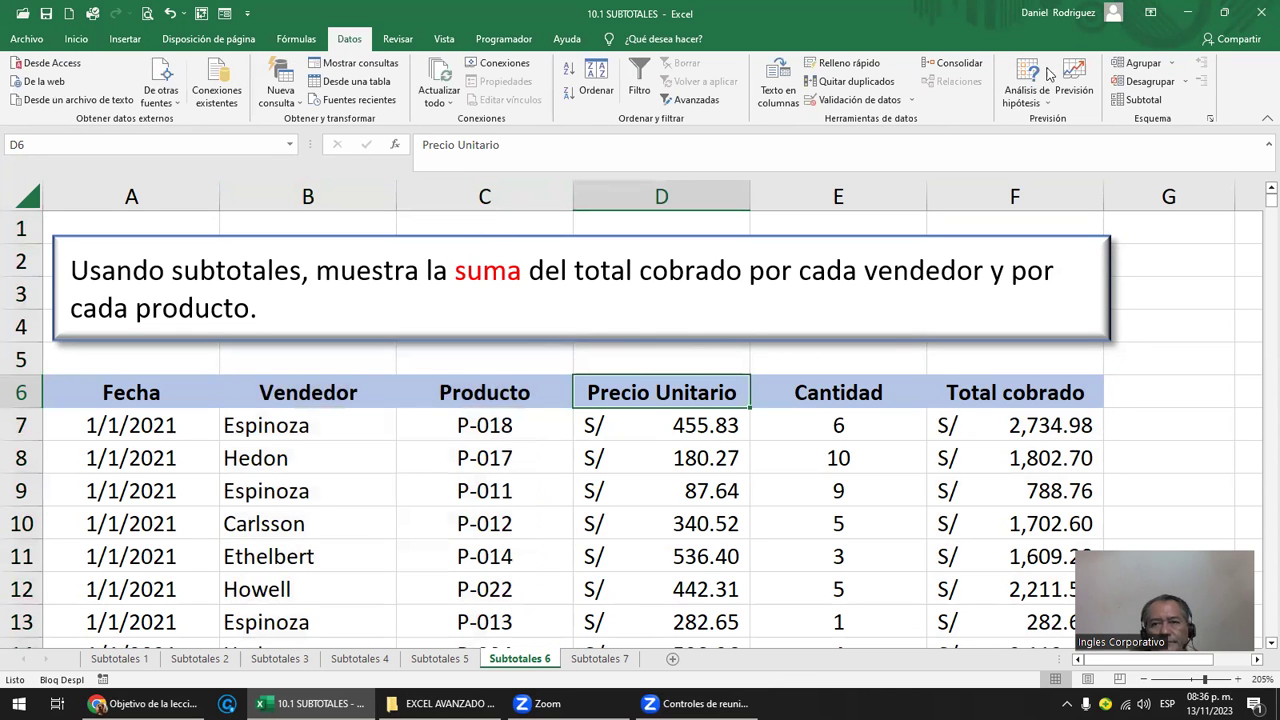
Step: Add Suma subtotals of Total cobrado at each change in Vendedor
click(1158, 100)
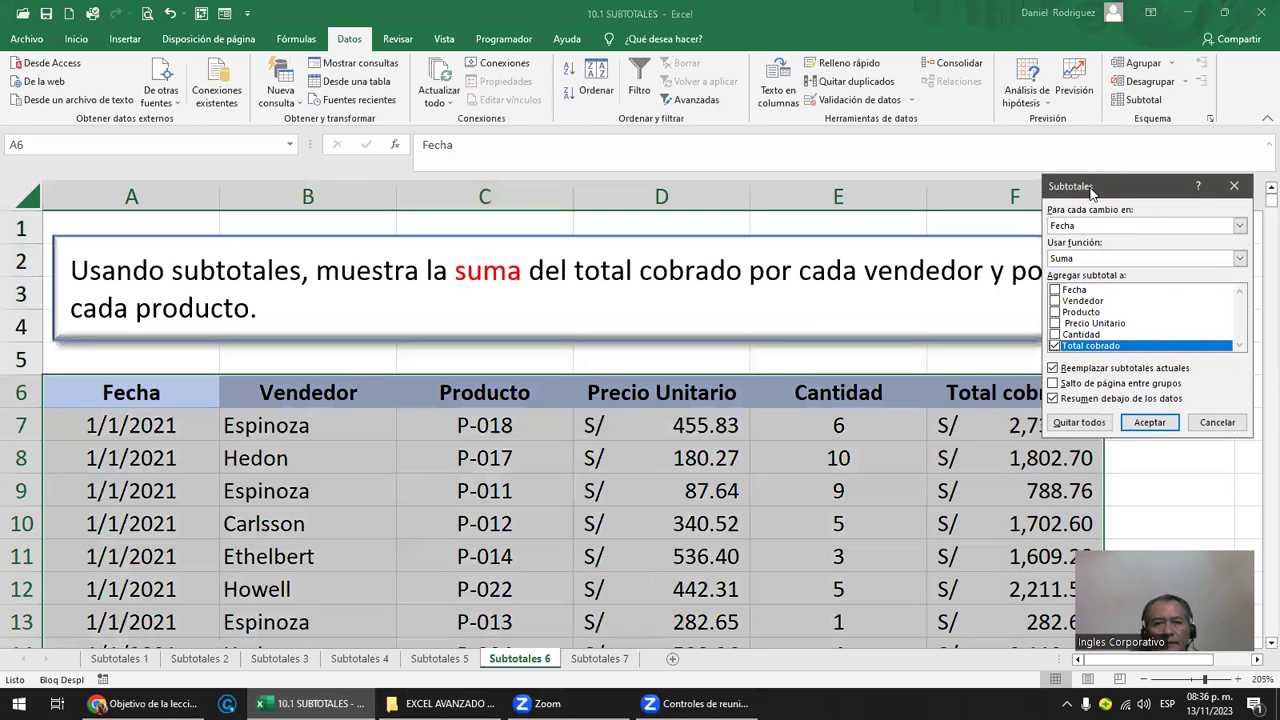
drag(1091, 192, 791, 228)
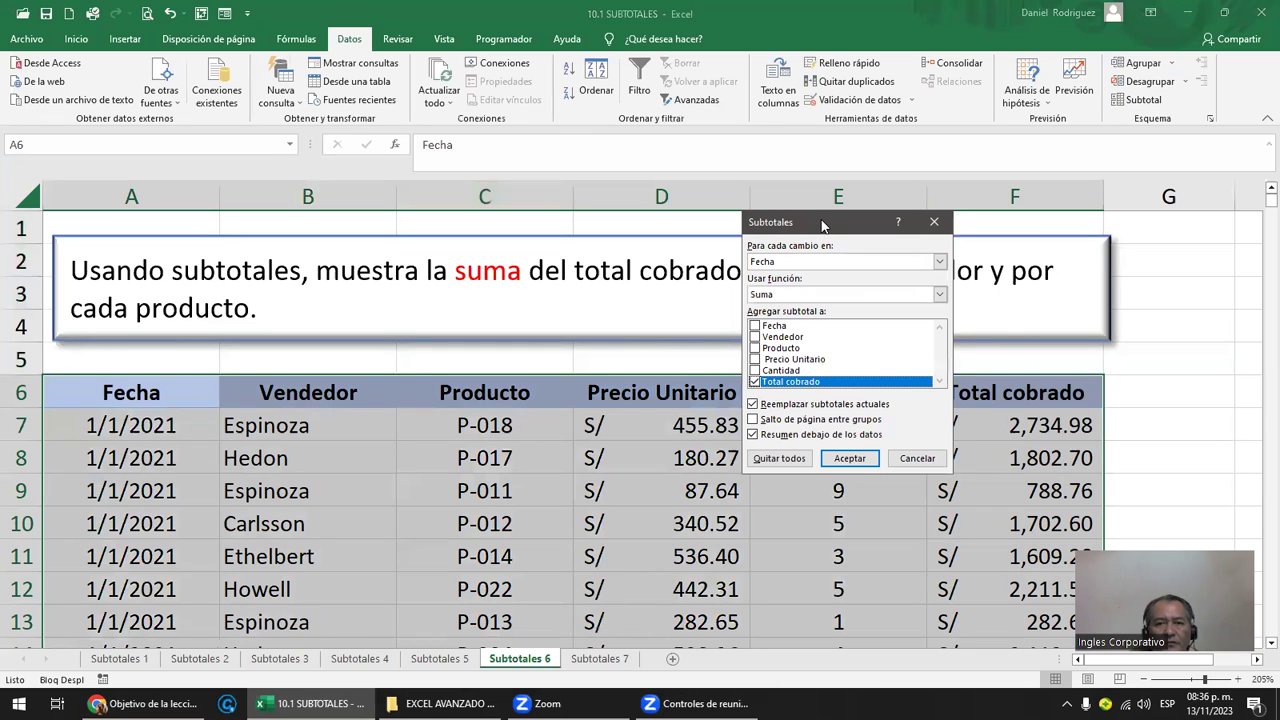
drag(823, 224, 828, 305)
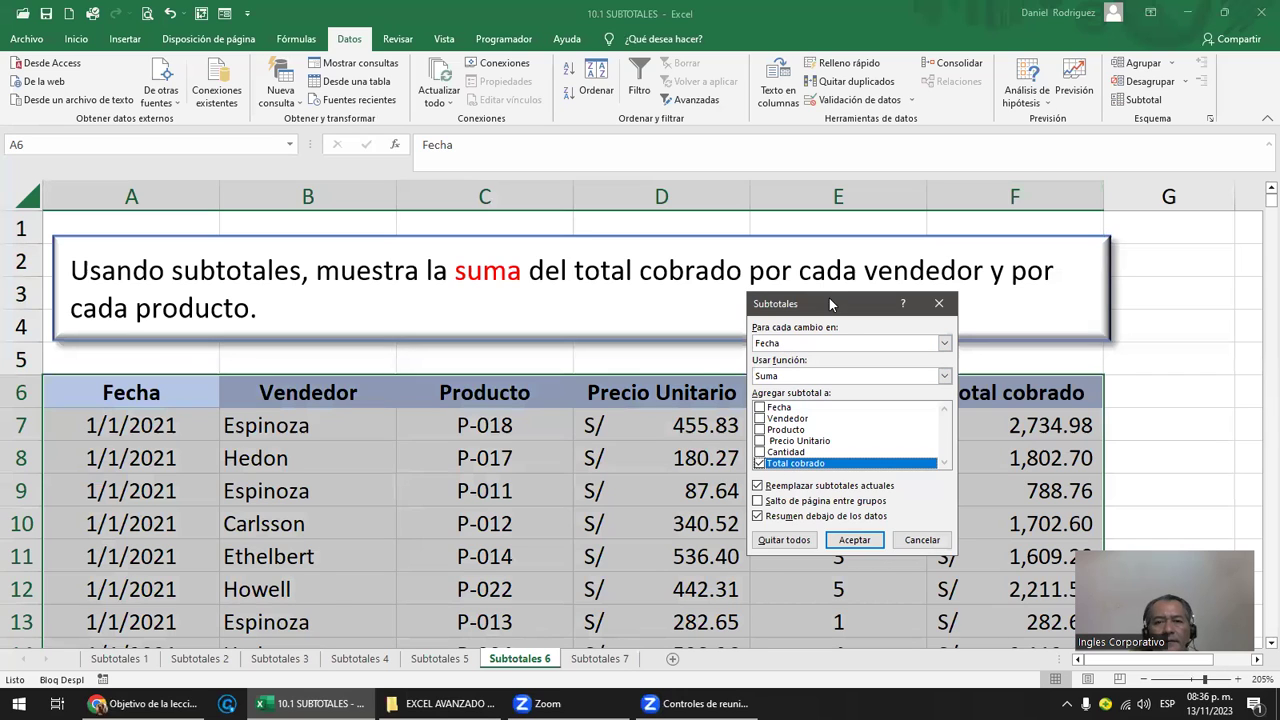
drag(835, 306, 998, 323)
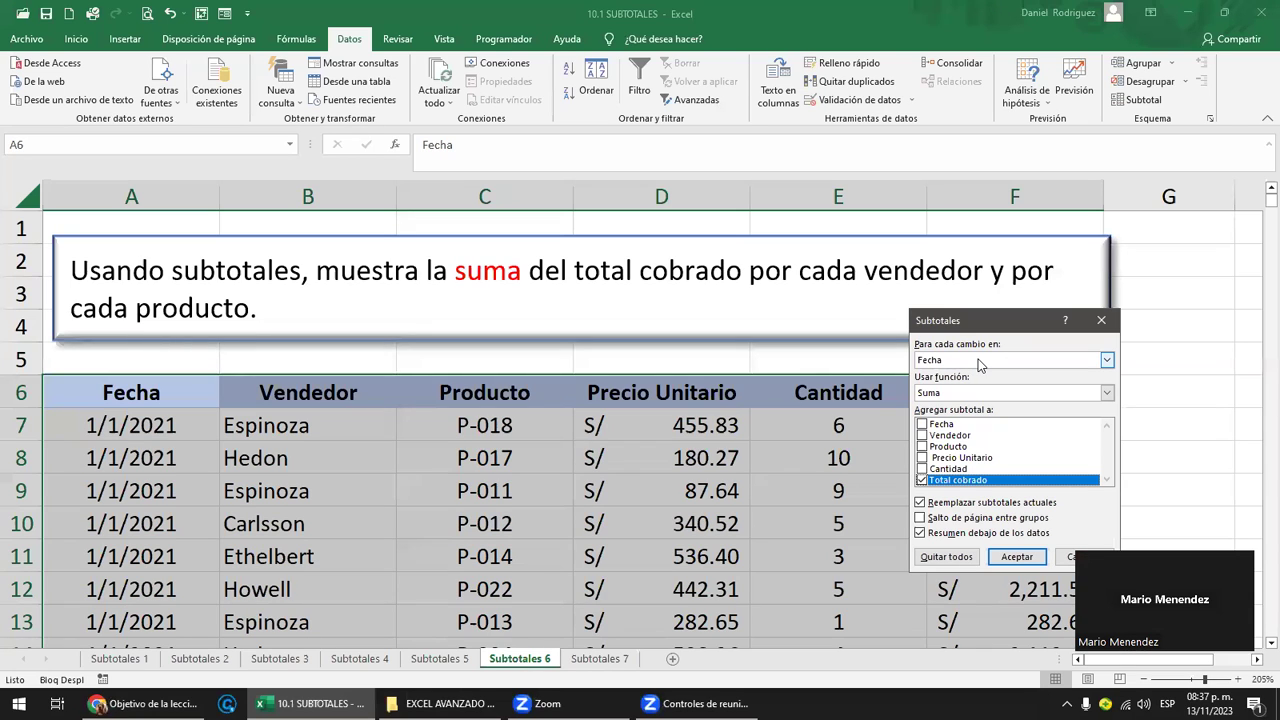
click(977, 362)
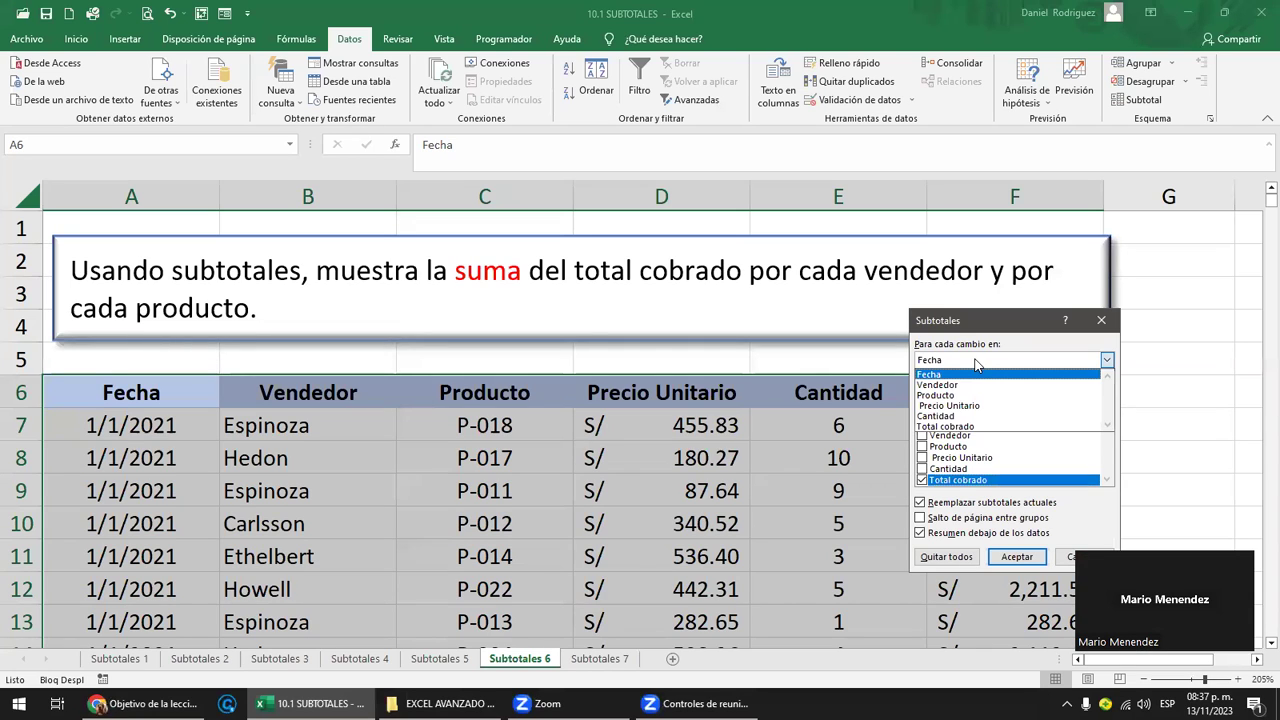
click(957, 385)
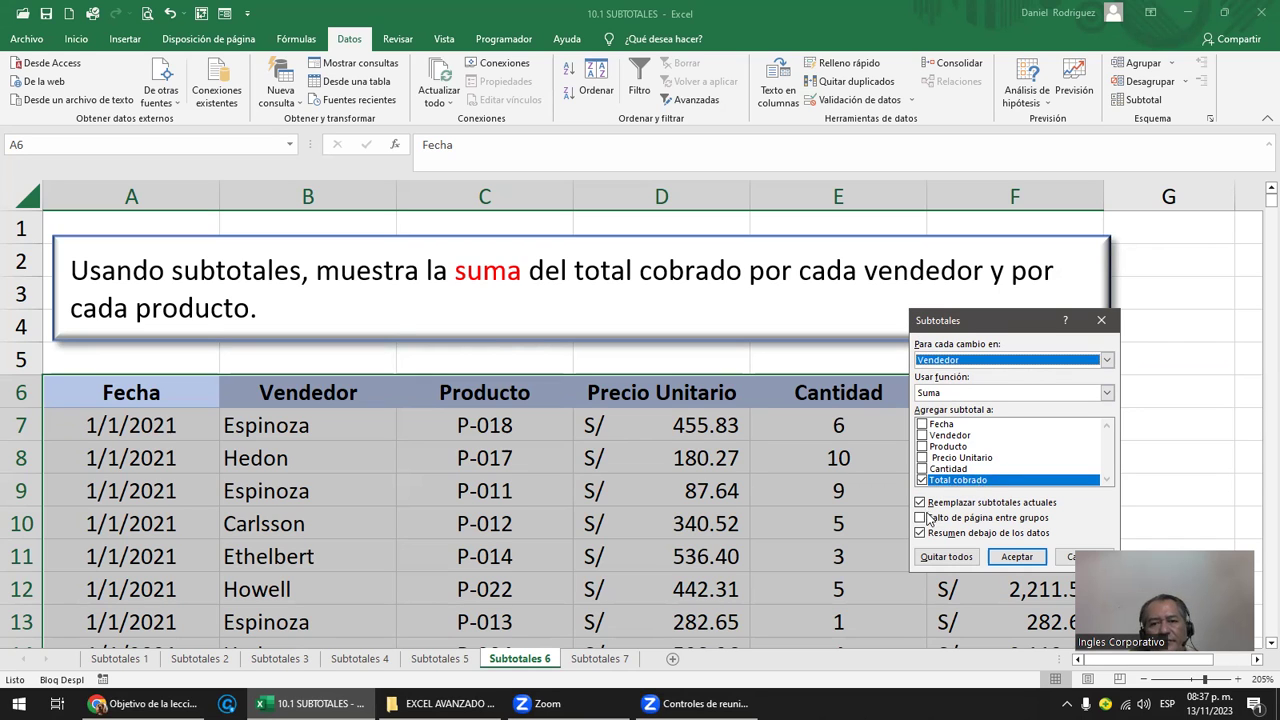
click(1016, 556)
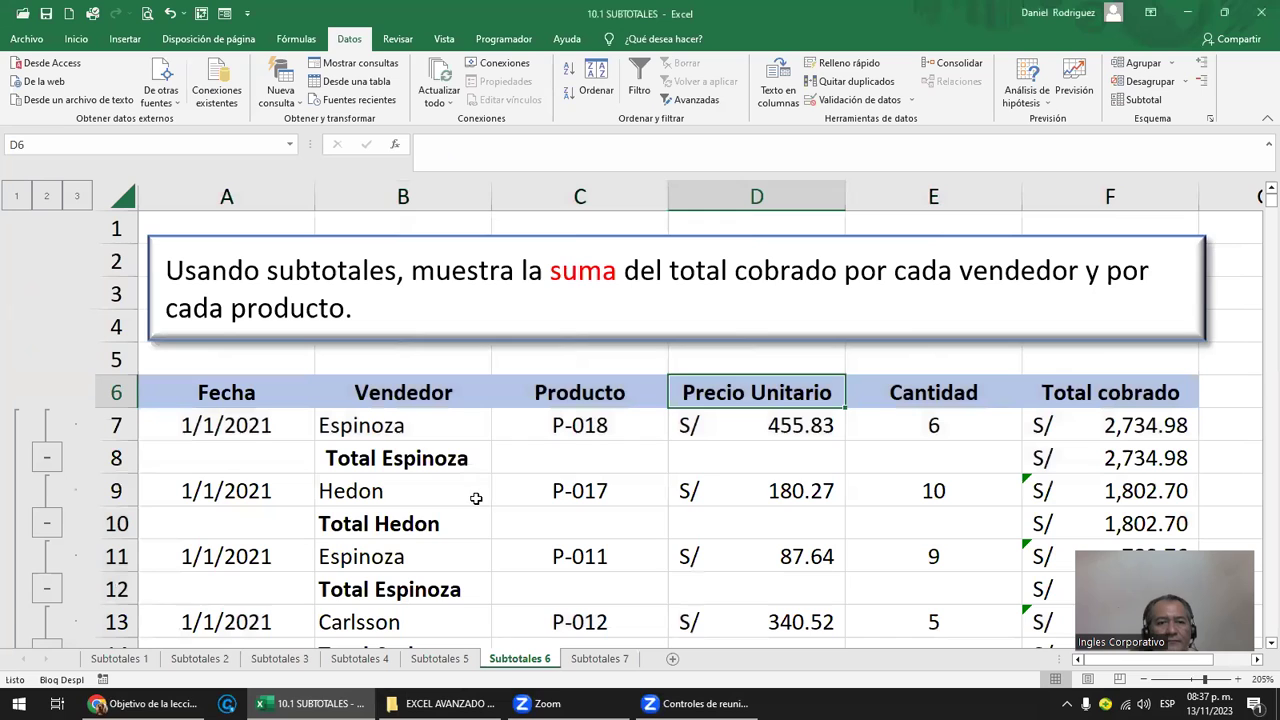
Step: Inspect the Espinoza row in B7 and its Total Espinoza subtotal row
click(407, 430)
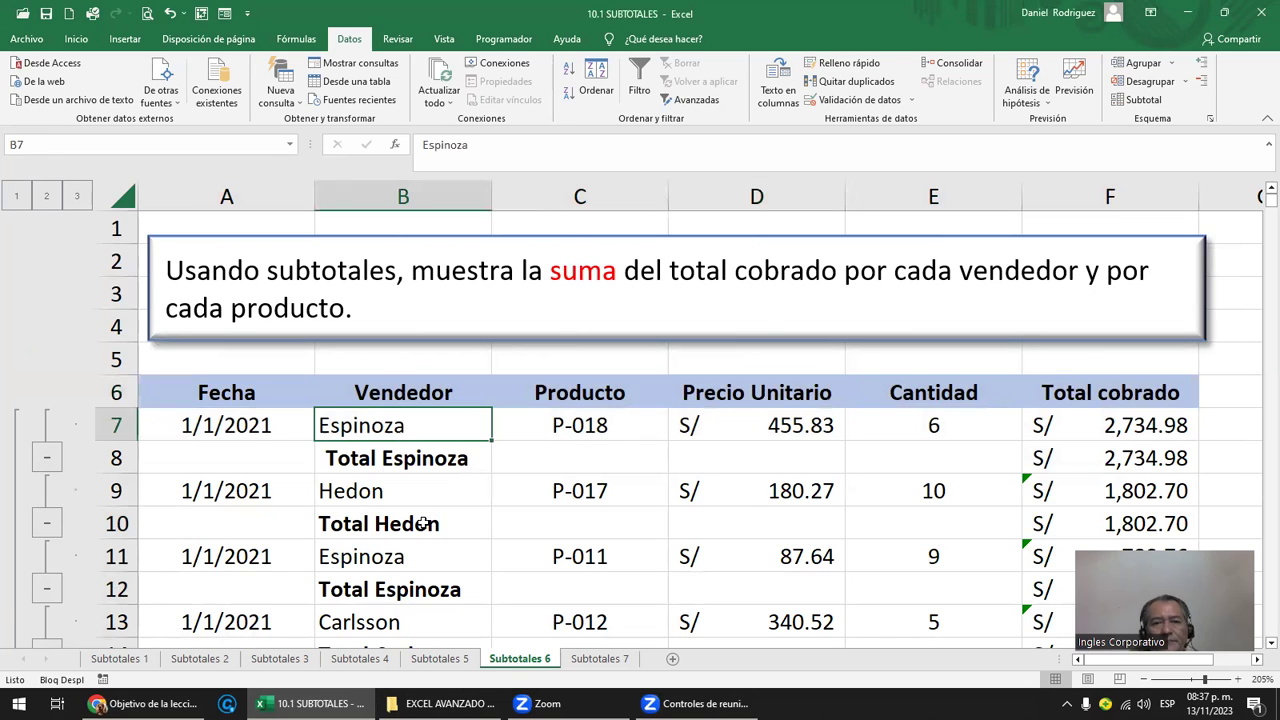
click(1078, 430)
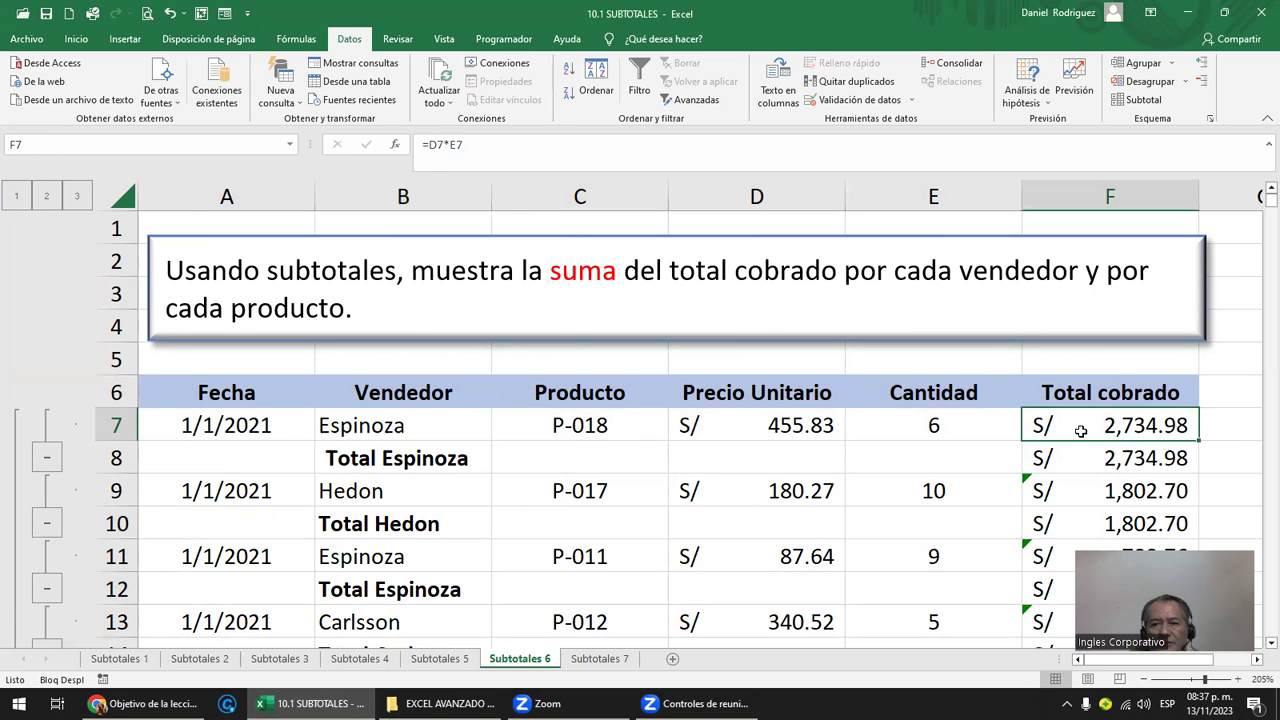
click(1112, 197)
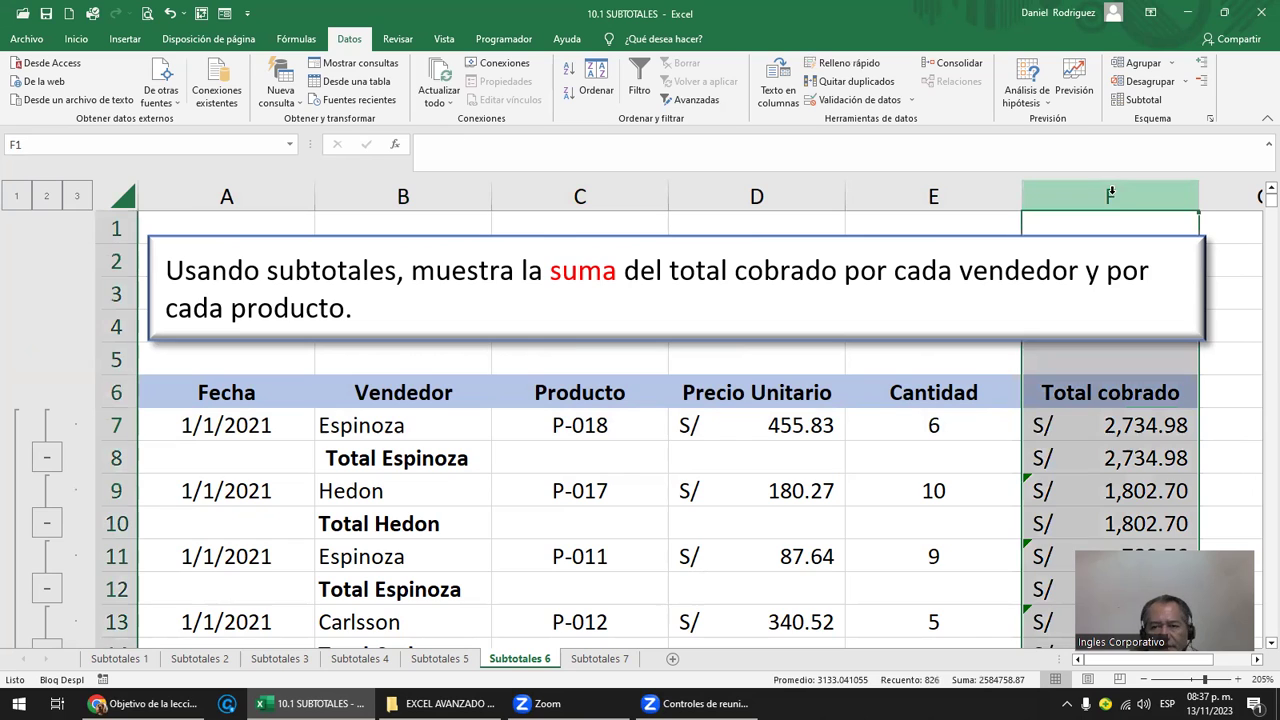
click(350, 414)
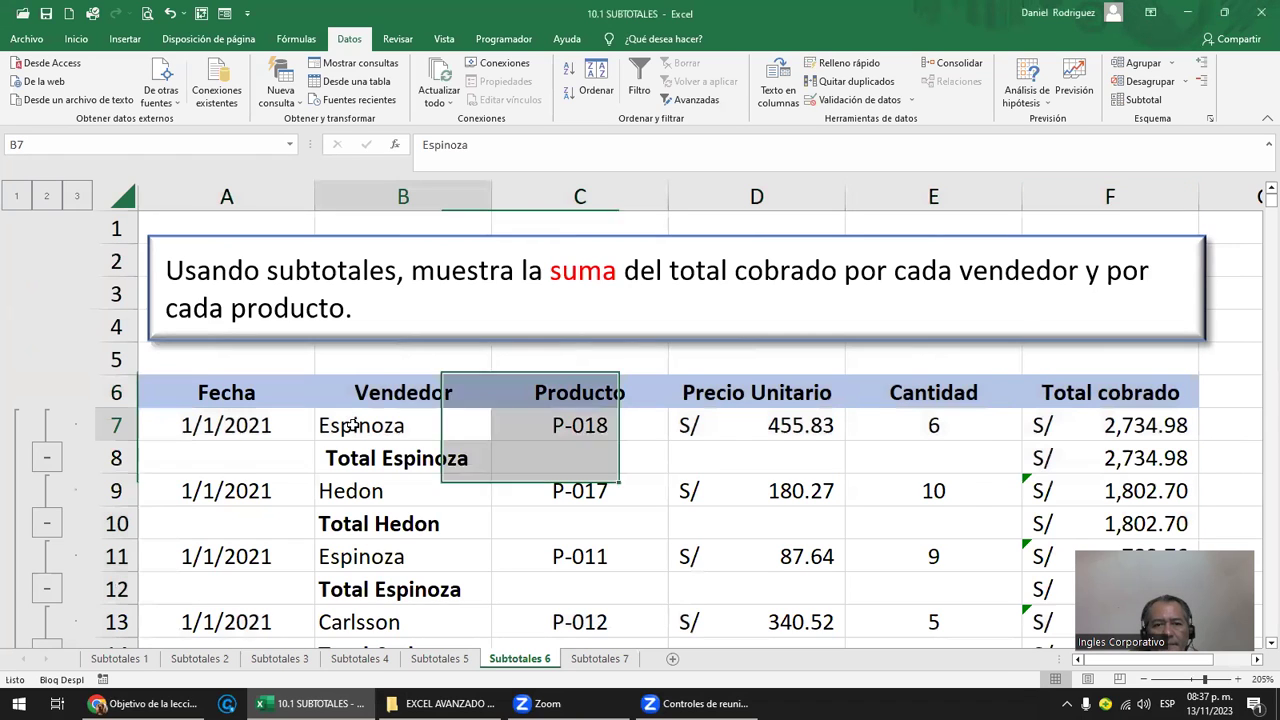
click(596, 425)
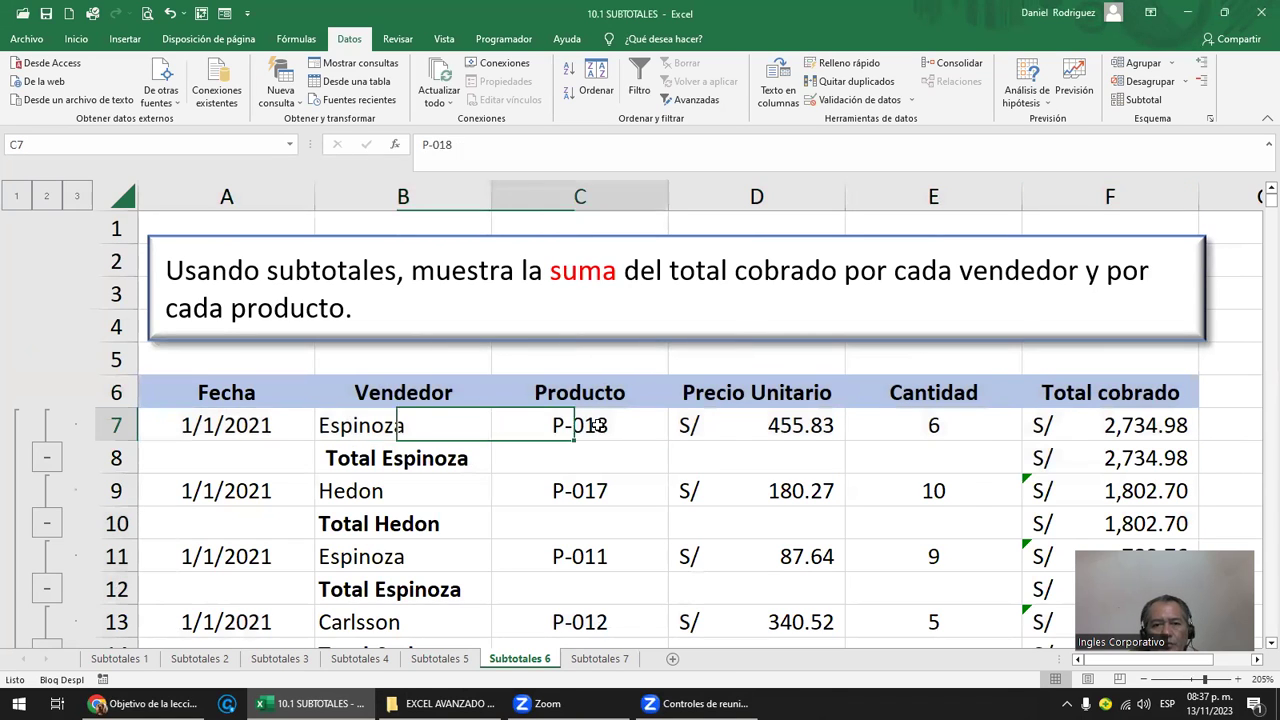
click(426, 448)
scroll(430, 448, down, 2)
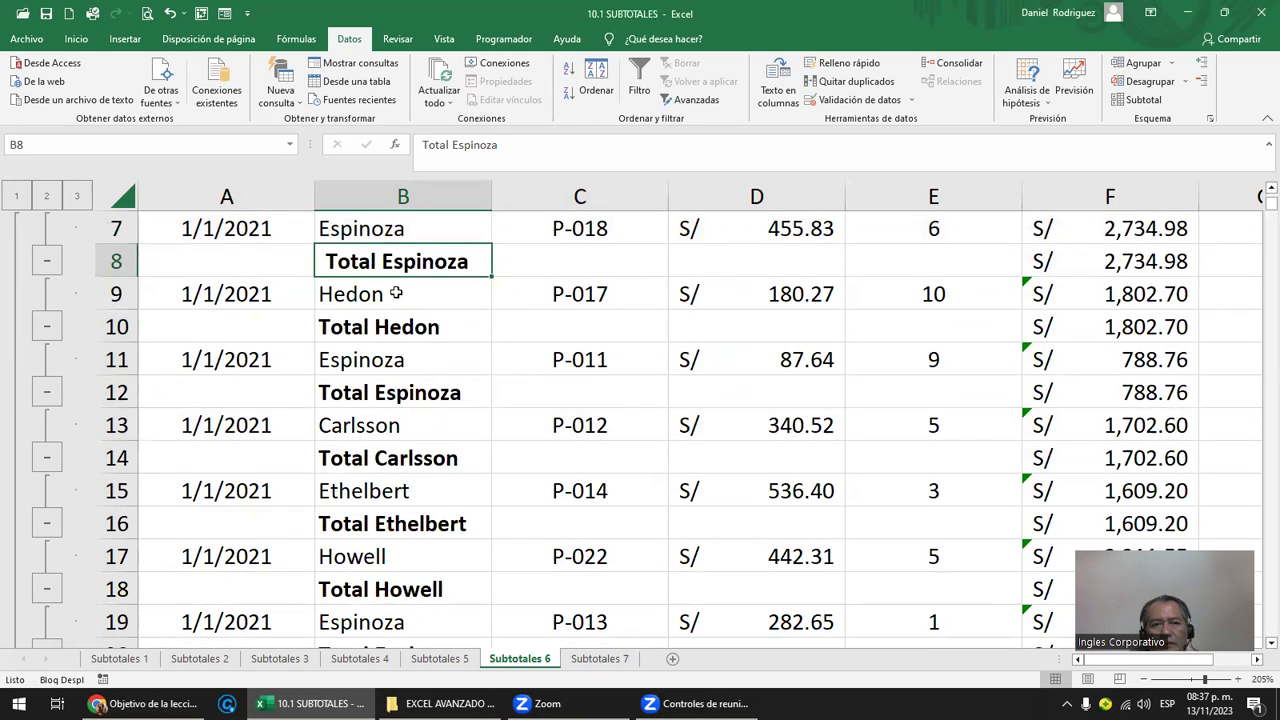
Step: Check the Hedon P-017 row, then collapse to the Total general of 861,586.29
click(397, 293)
key(Right)
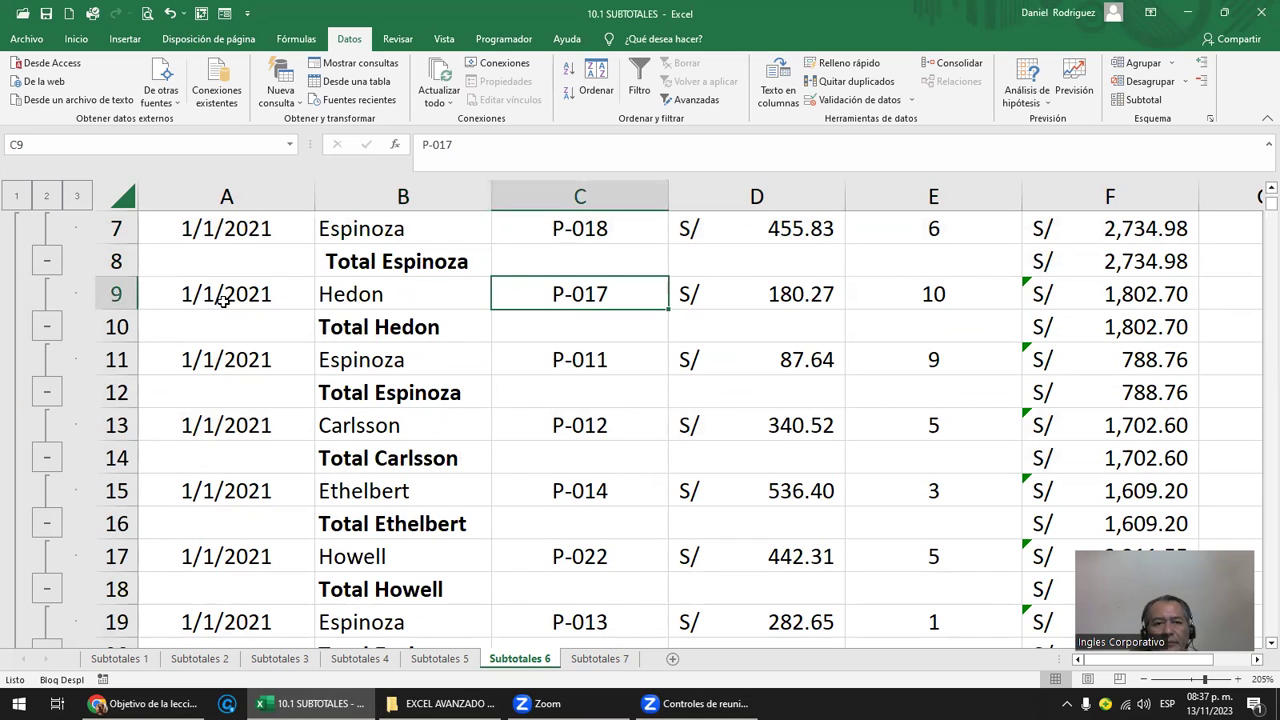
drag(340, 296, 529, 292)
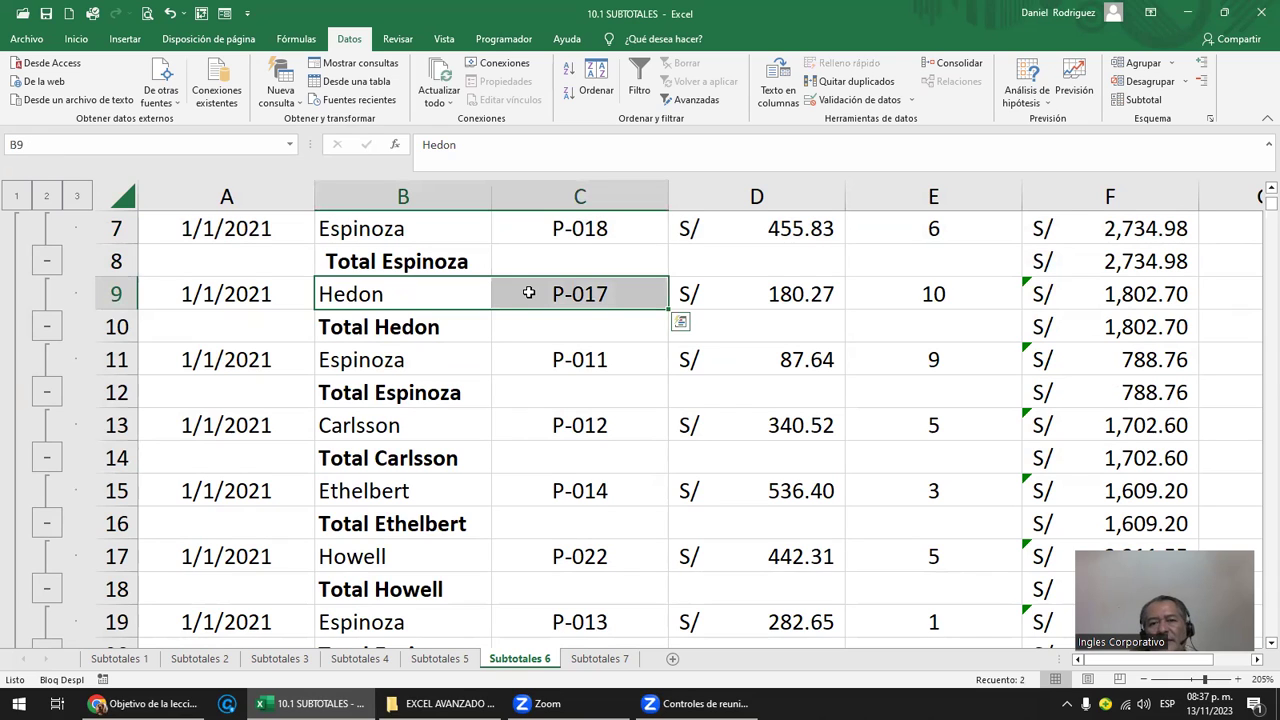
click(1086, 291)
drag(428, 298, 538, 298)
scroll(151, 297, up, 2)
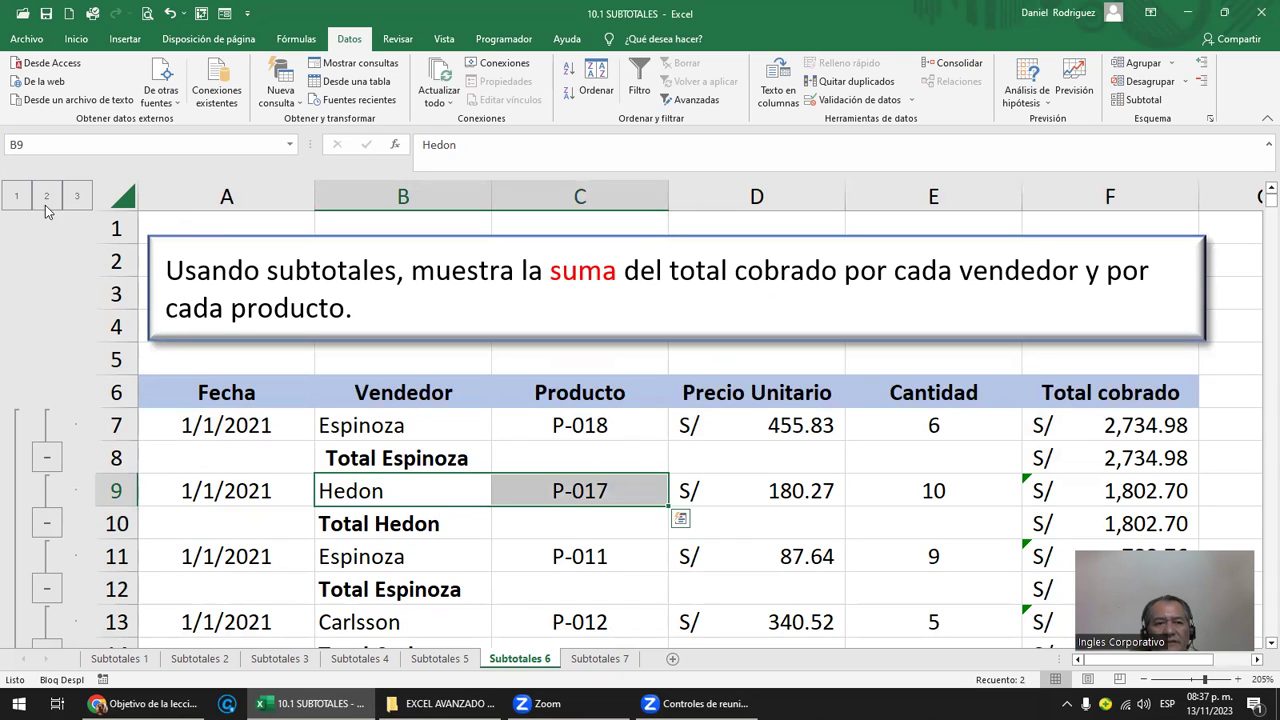
click(18, 198)
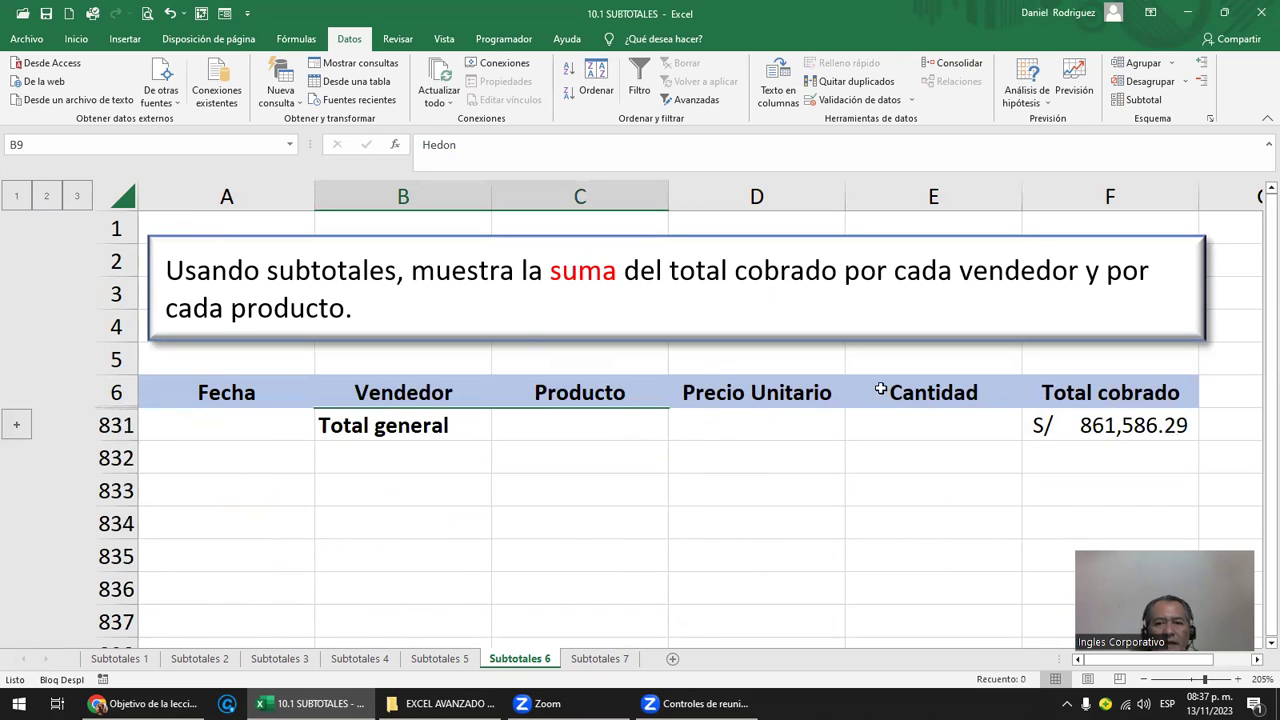
Step: Show each seller's Total cobrado subtotal row and expand the first Espinoza group to its P-018 sale
click(1131, 429)
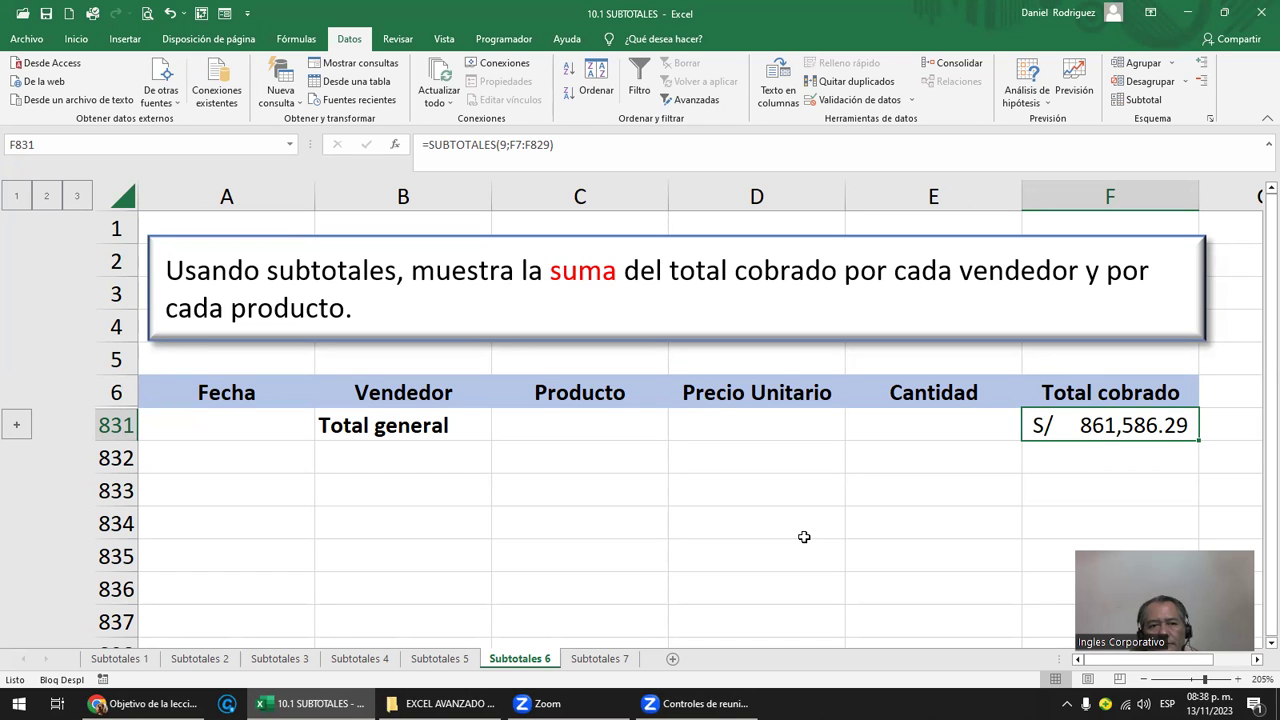
click(47, 196)
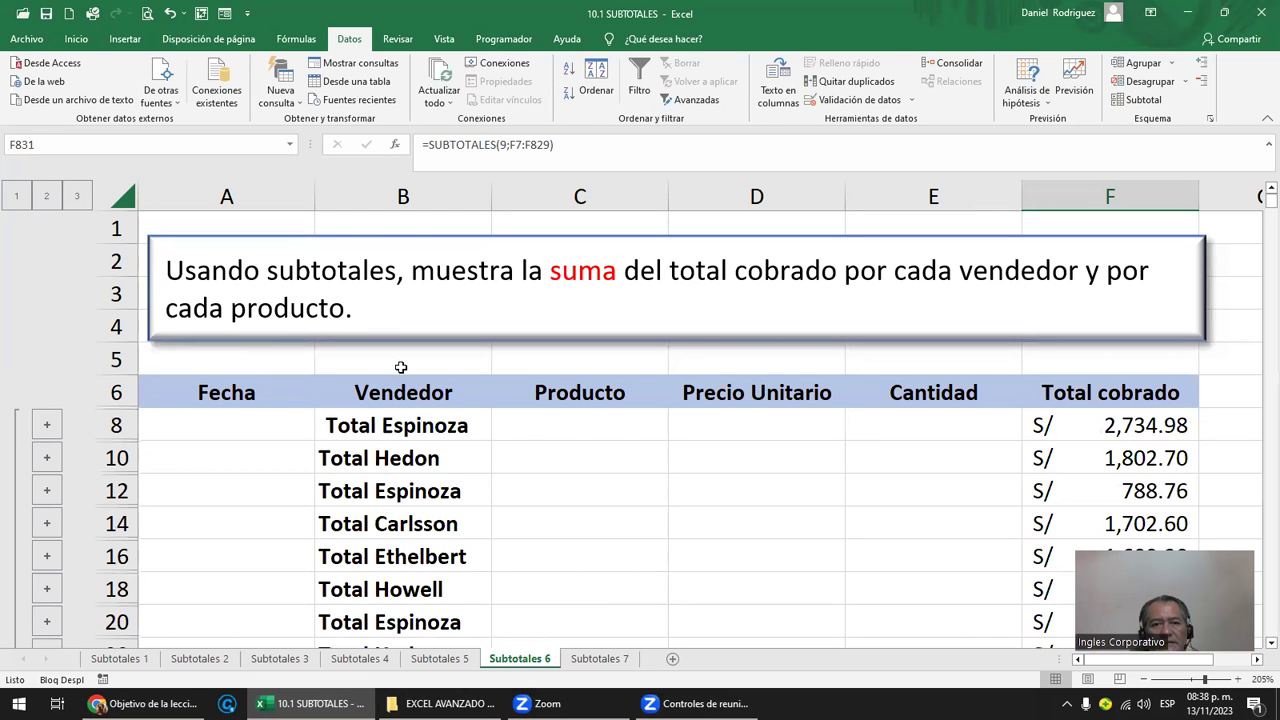
scroll(400, 367, down, 1)
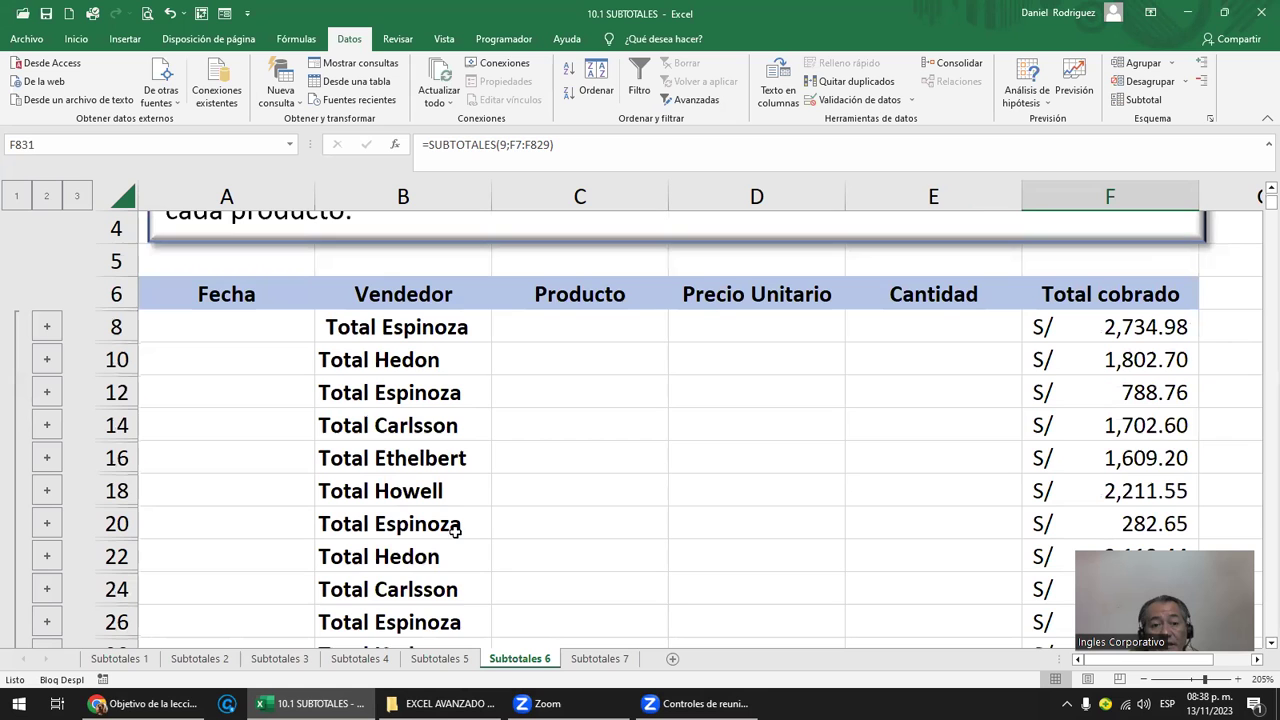
scroll(474, 547, down, 1)
scroll(474, 547, down, 1)
scroll(476, 546, down, 2)
scroll(478, 545, down, 1)
scroll(481, 543, down, 1)
scroll(481, 543, down, 1)
scroll(481, 543, down, 2)
scroll(481, 543, down, 1)
scroll(481, 543, up, 1)
scroll(481, 543, up, 5)
scroll(481, 543, up, 2)
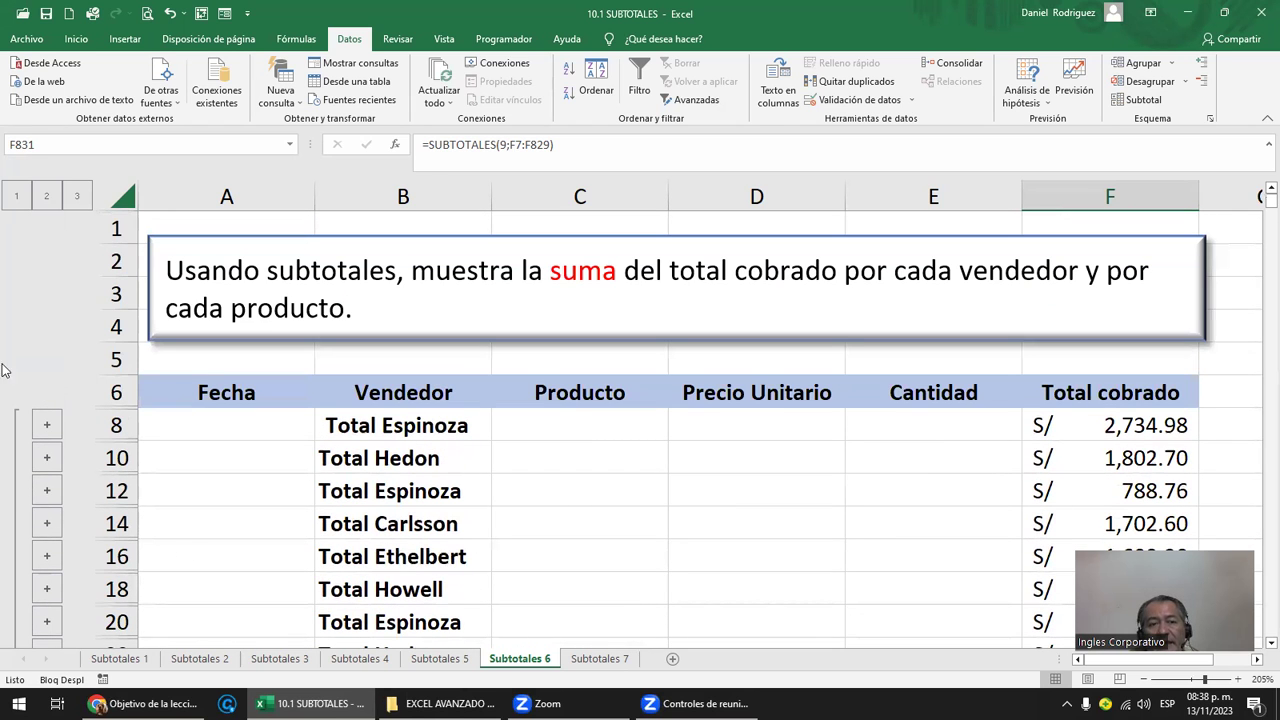
click(47, 426)
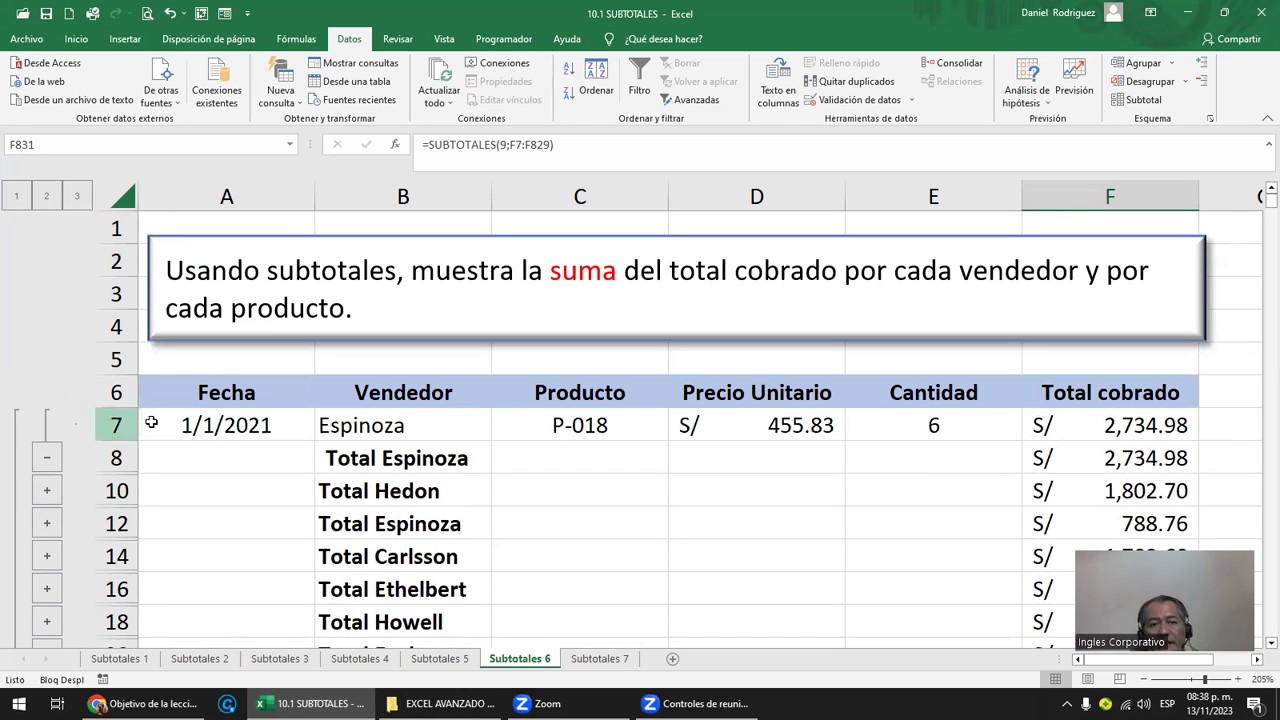
Step: Inspect the Espinoza subtotal row and expand the Hedon group to show every detail row
click(406, 428)
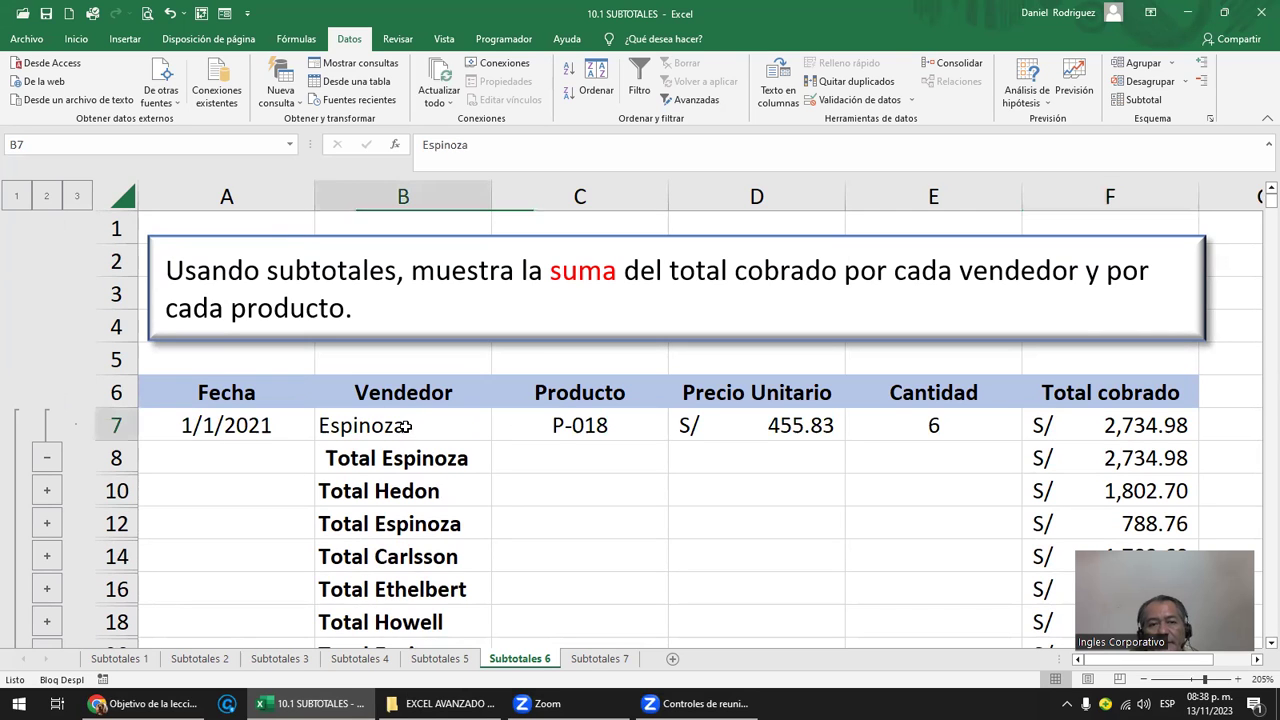
click(556, 422)
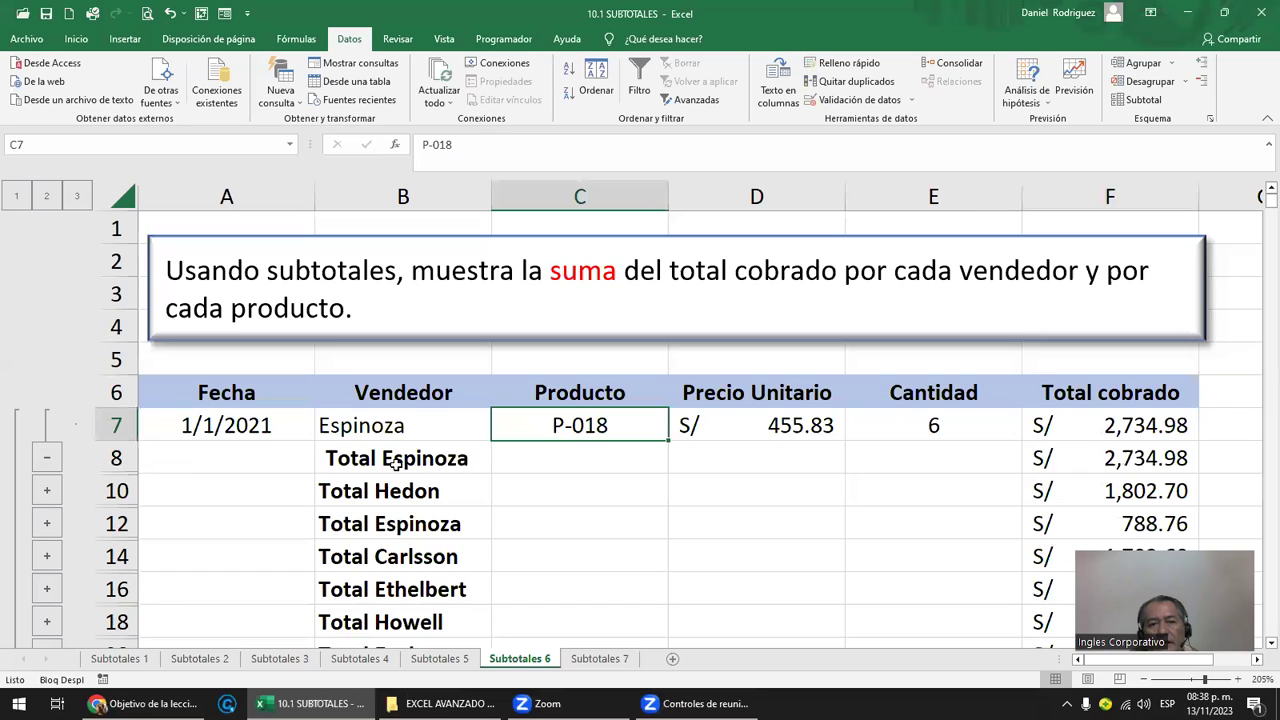
drag(396, 462, 1110, 458)
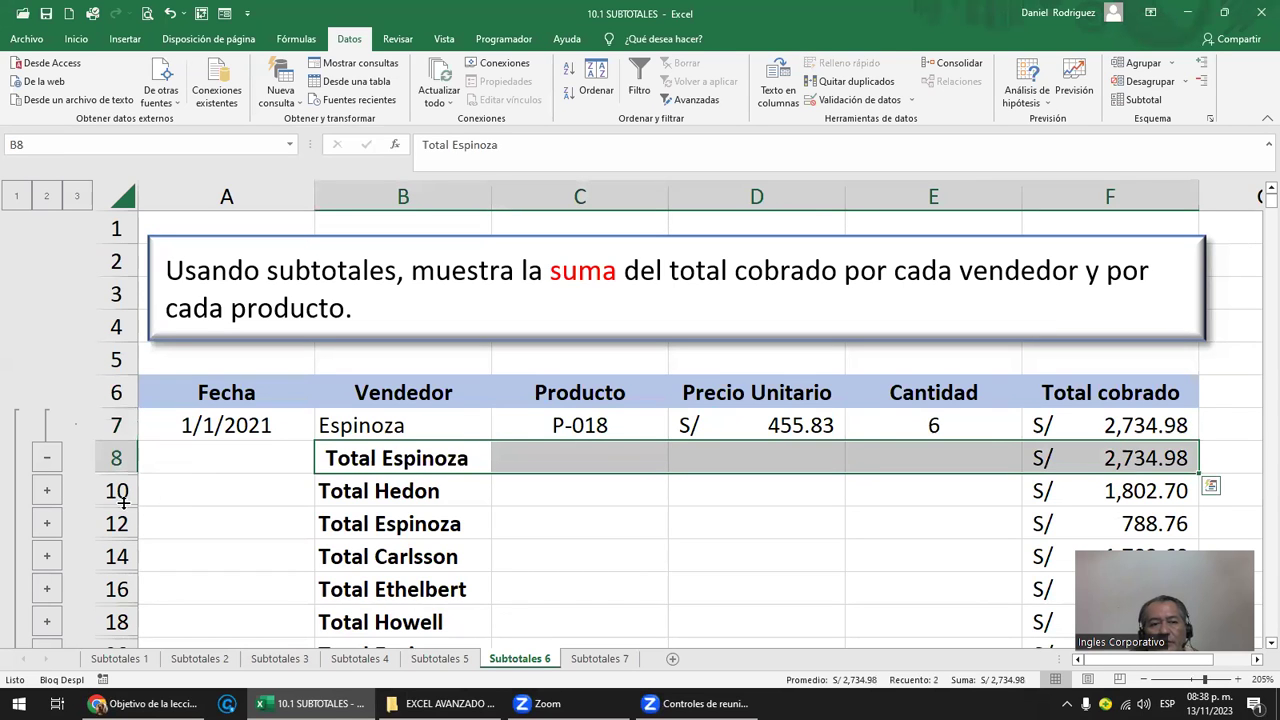
click(47, 491)
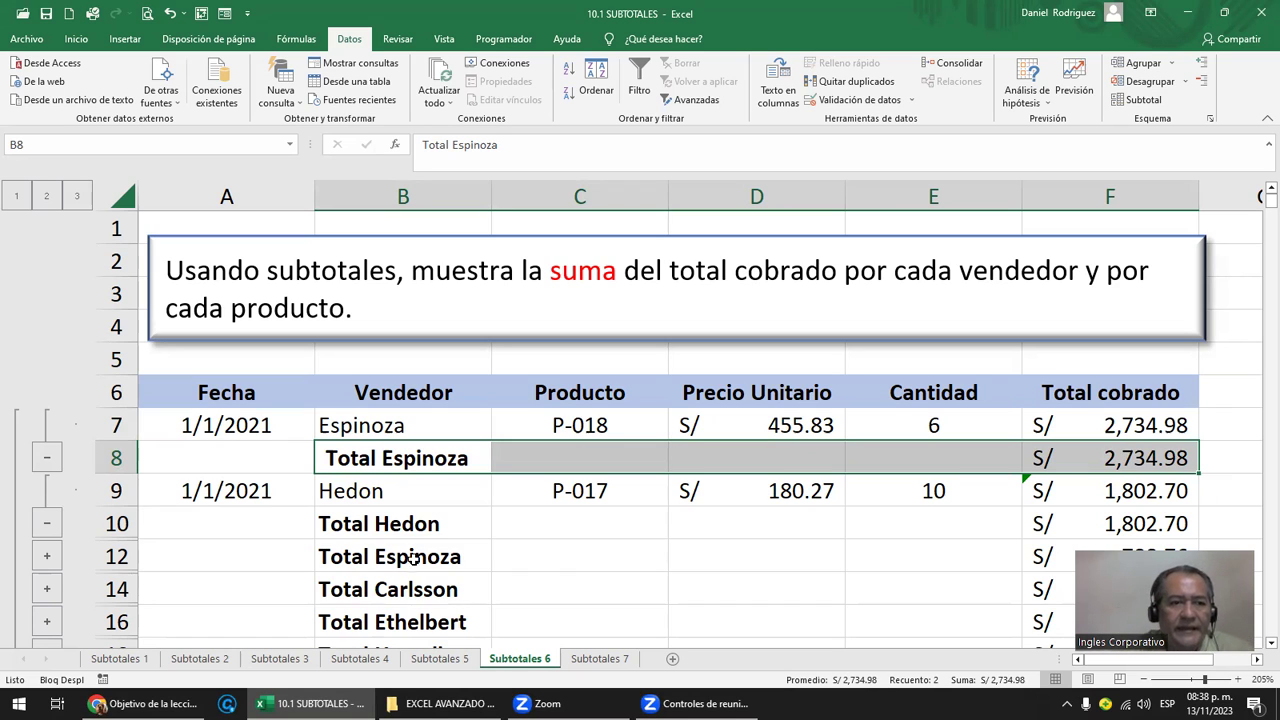
click(76, 197)
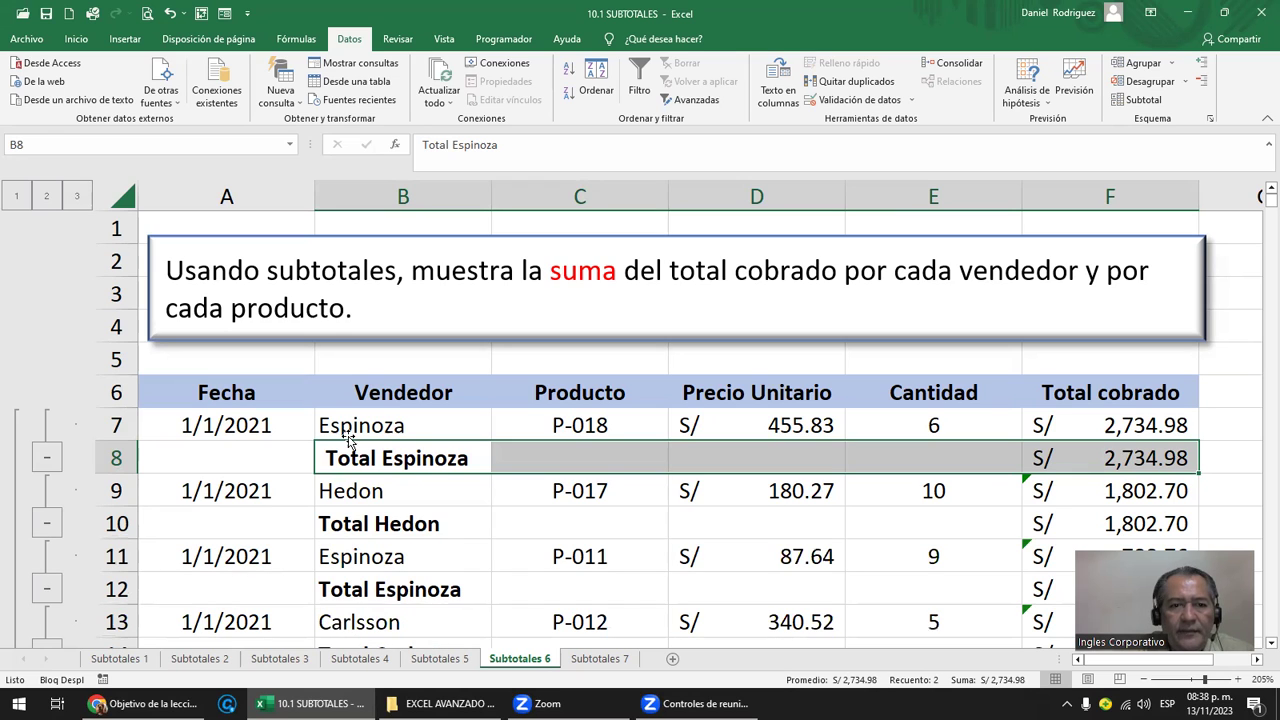
drag(350, 436, 352, 465)
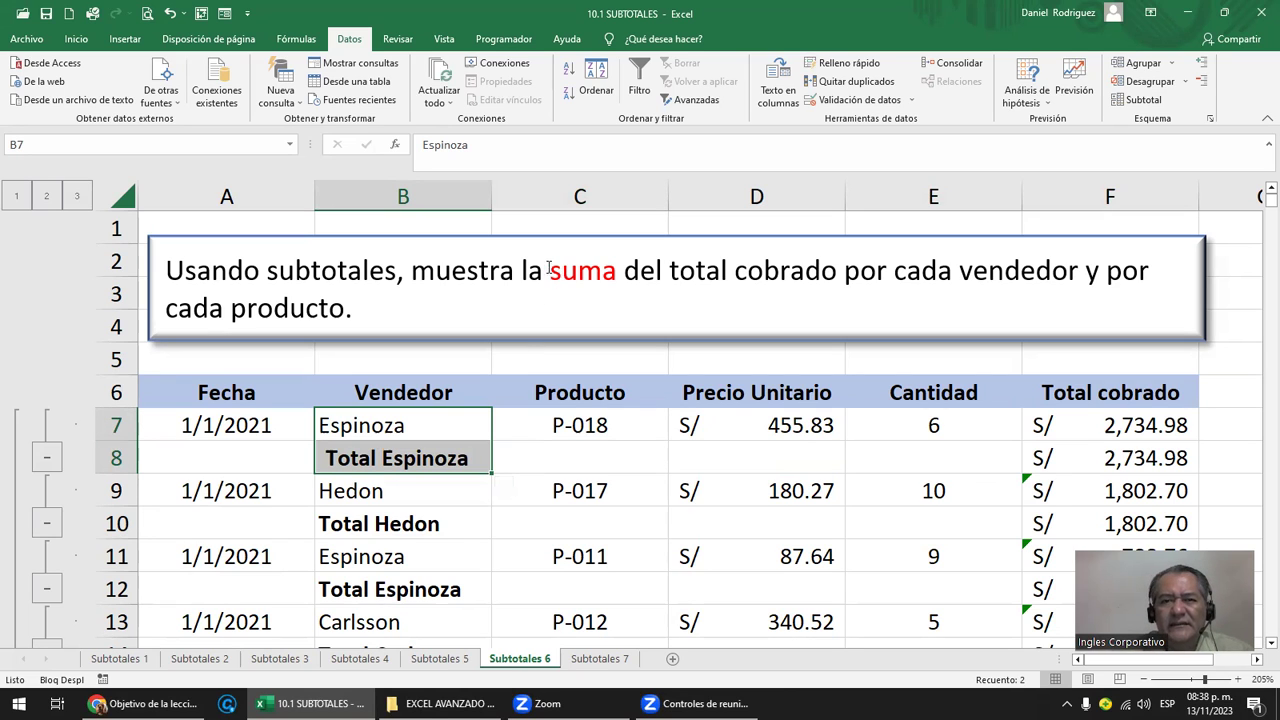
Step: Review the task text and the Vendedor and Producto columns, then move to Subtotales 7
drag(548, 270, 870, 356)
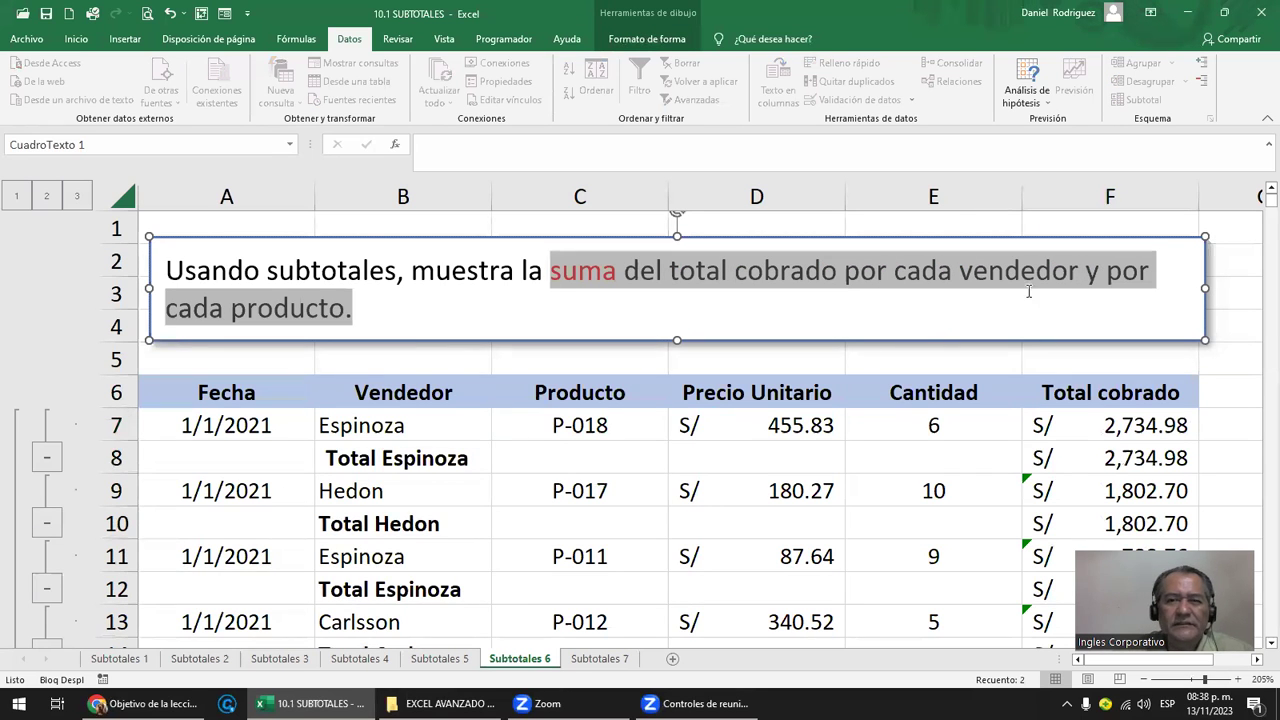
click(390, 425)
mouse_move(240, 425)
mouse_down()
mouse_move(552, 452)
mouse_move(1087, 466)
mouse_up()
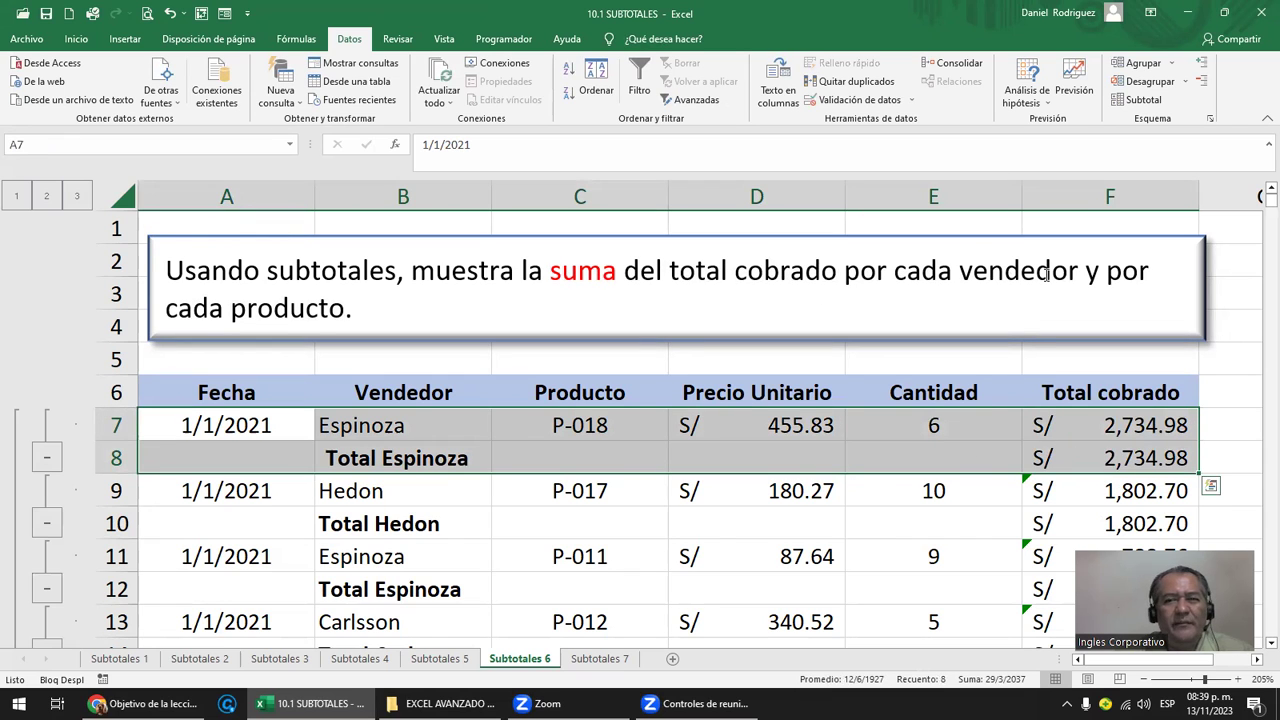
click(795, 394)
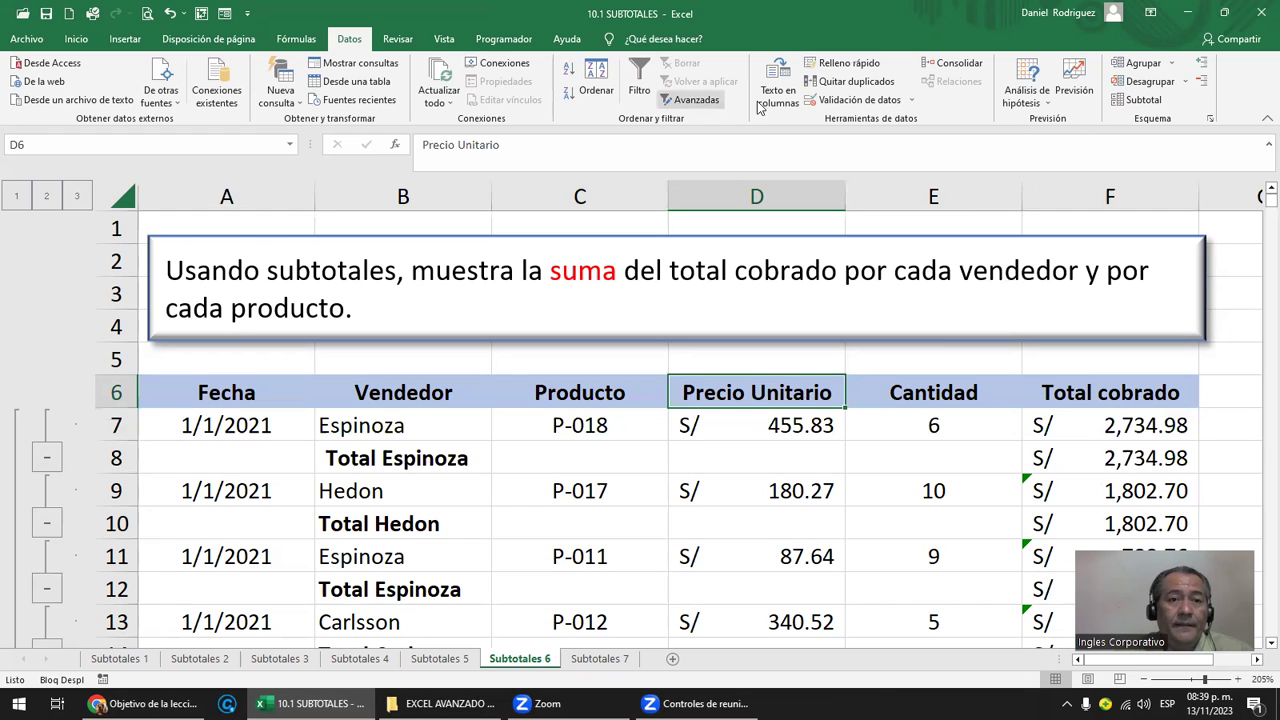
click(415, 198)
ctrl+click(586, 196)
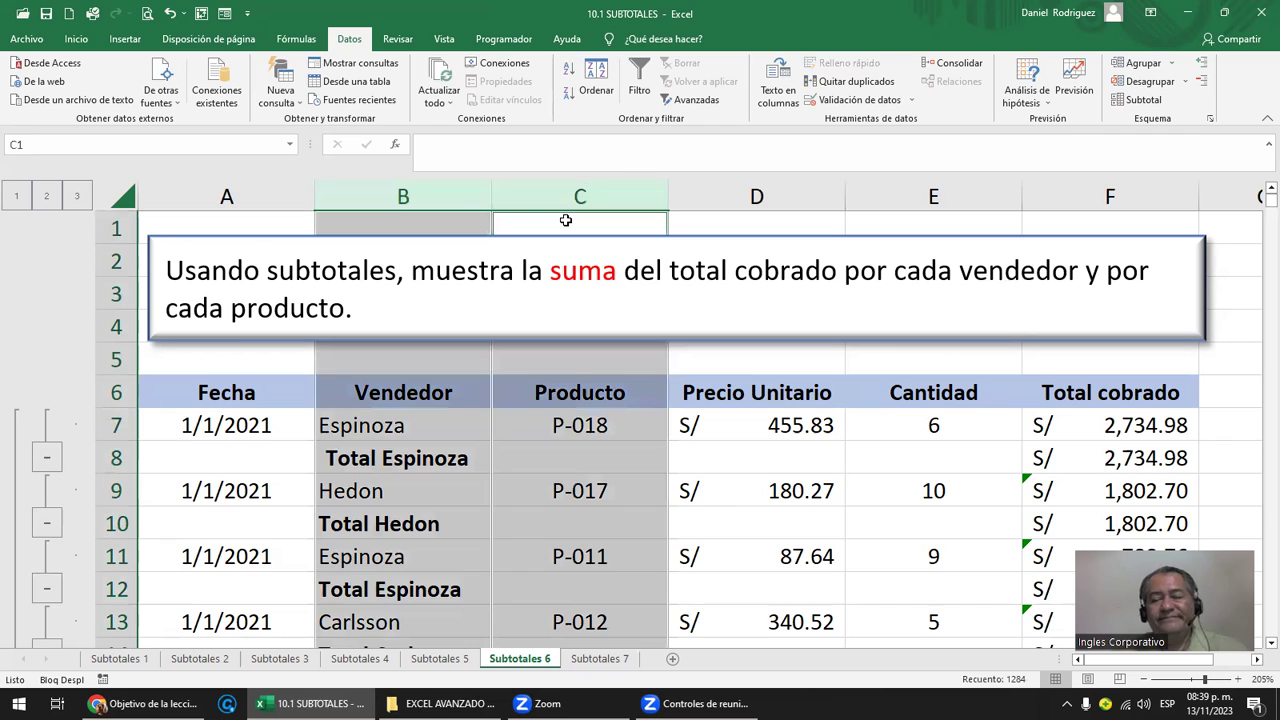
click(606, 428)
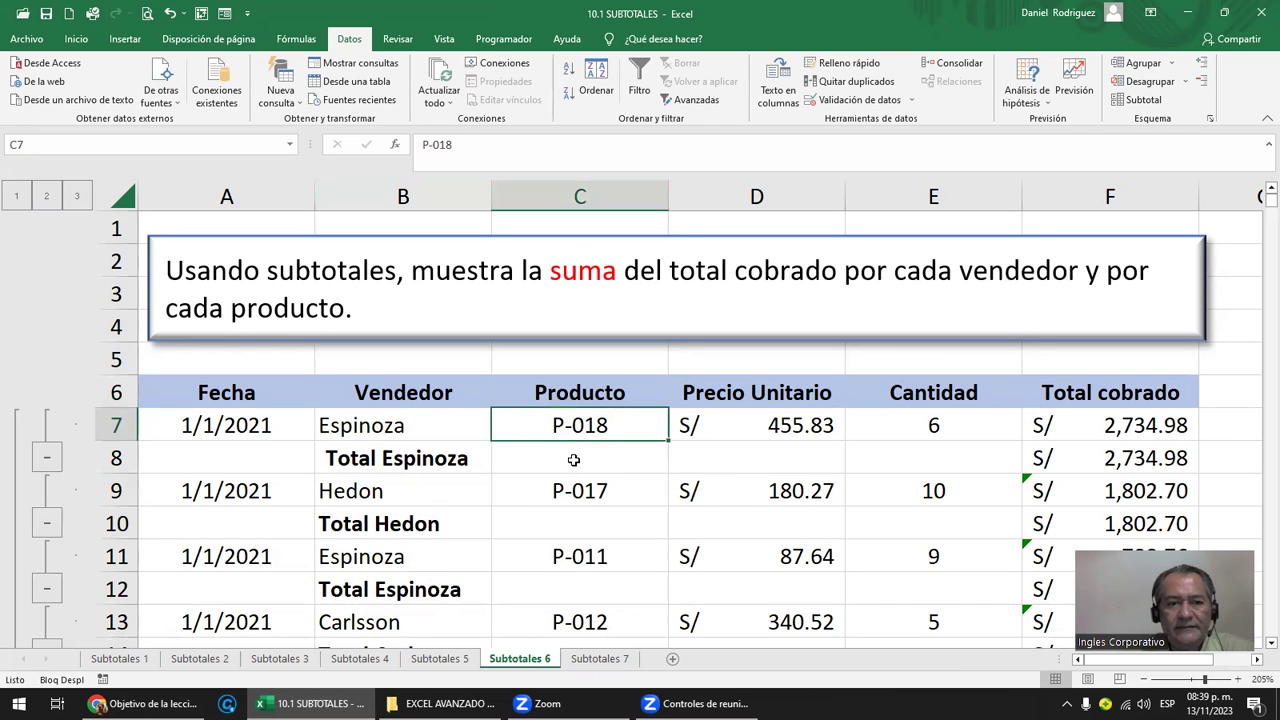
click(597, 660)
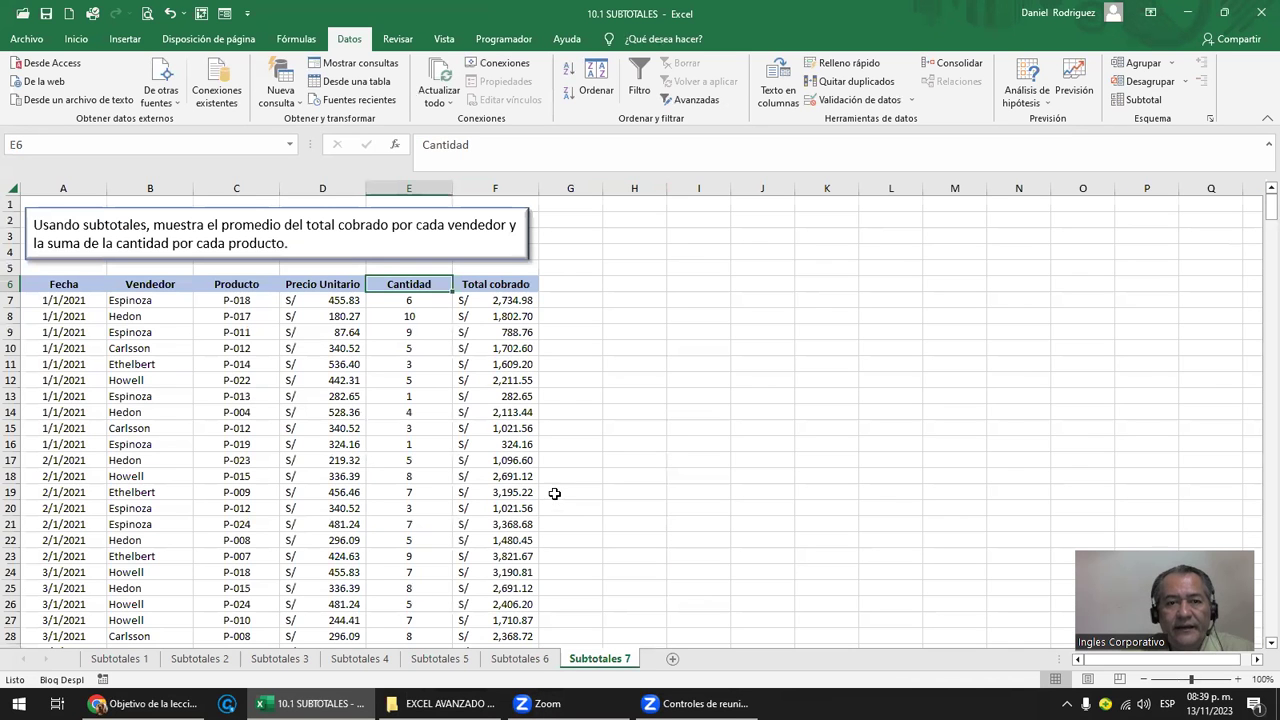
Step: Check the Espinoza and Hedon seller and P-018 product cells in rows 7-8
ctrl+scroll(320, 418, up, 6)
scroll(323, 414, up, 2)
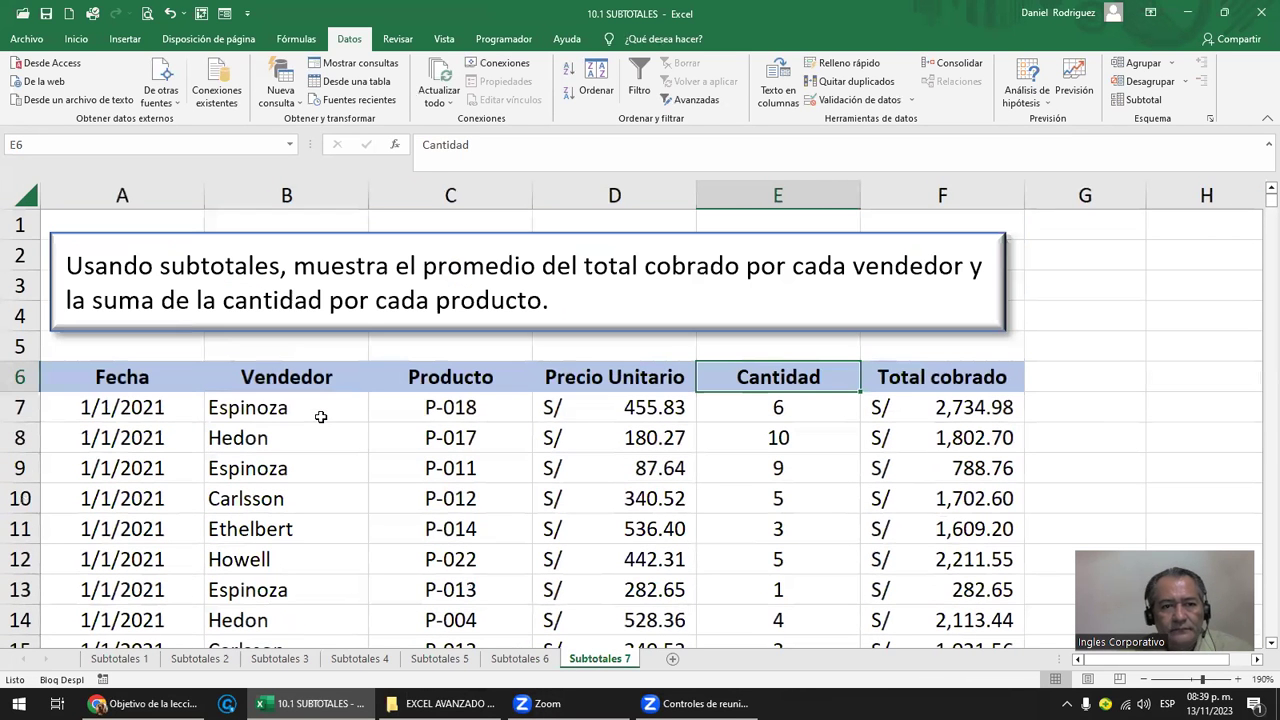
click(20, 407)
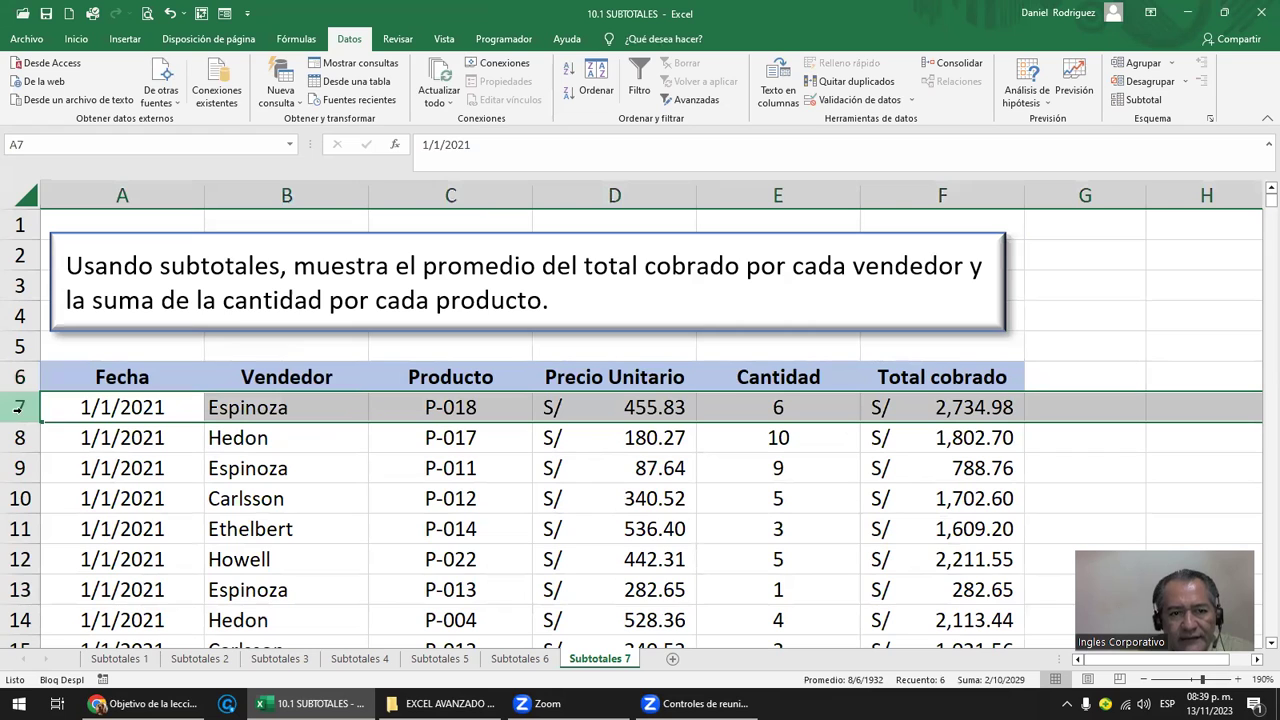
click(446, 406)
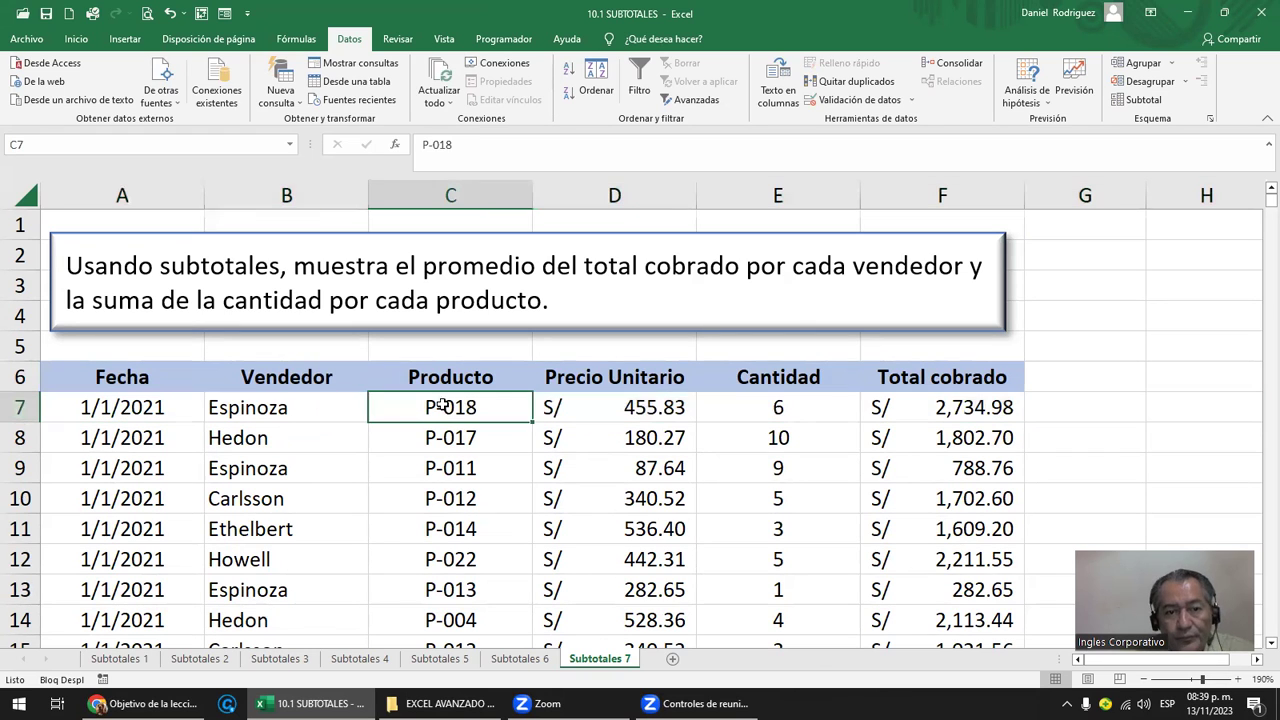
click(345, 408)
click(466, 432)
click(268, 445)
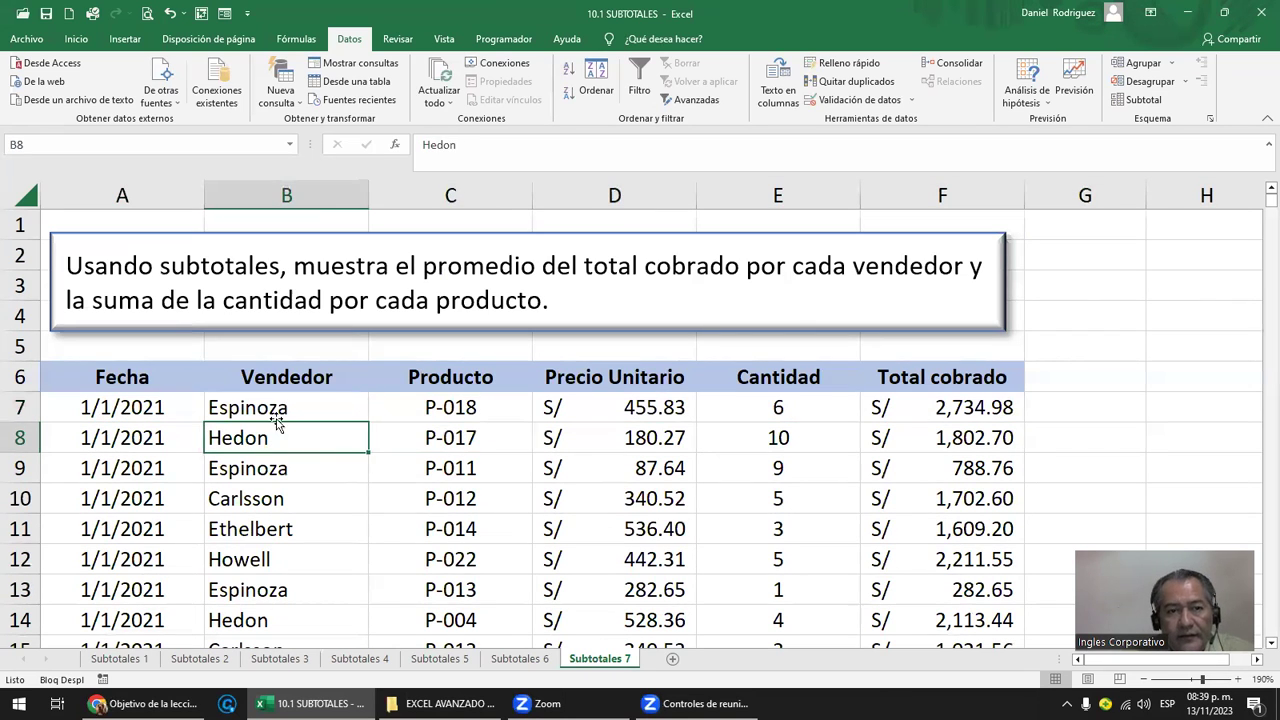
click(276, 412)
click(464, 407)
click(290, 408)
click(455, 408)
click(293, 409)
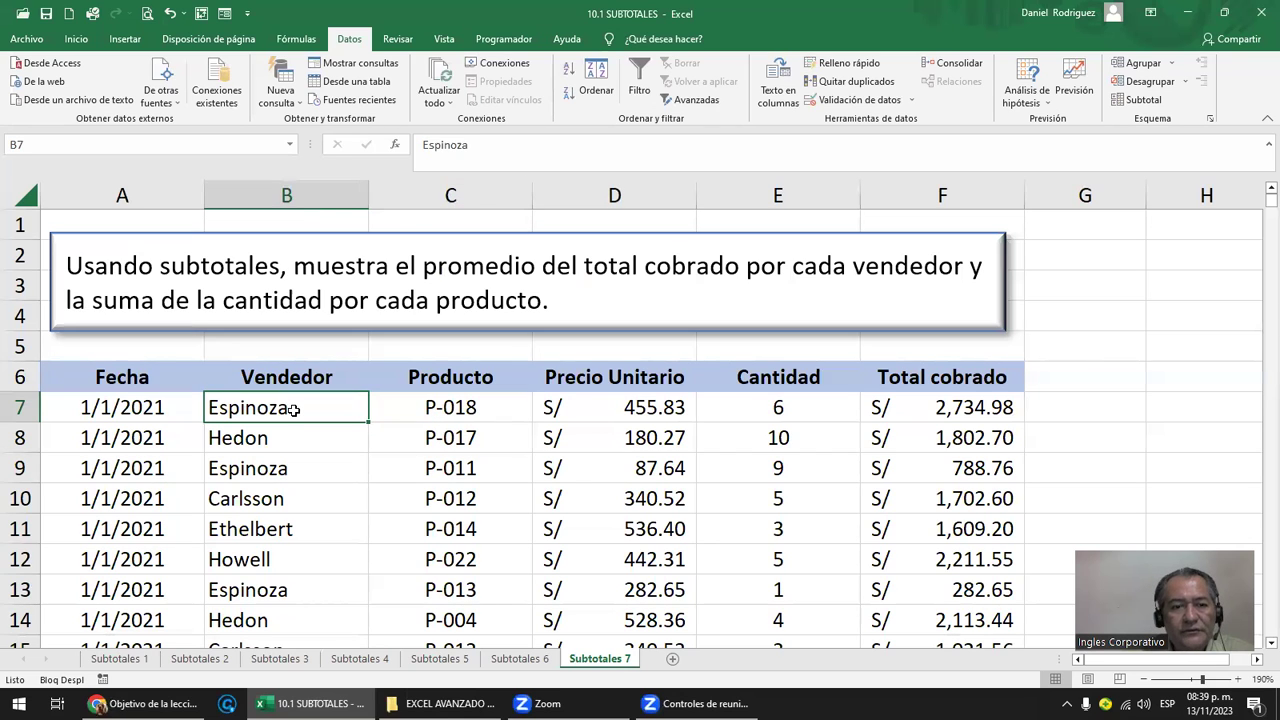
Step: Return to Subtotales 6, check the Espinoza total row, and bring File Explorer forward
click(518, 659)
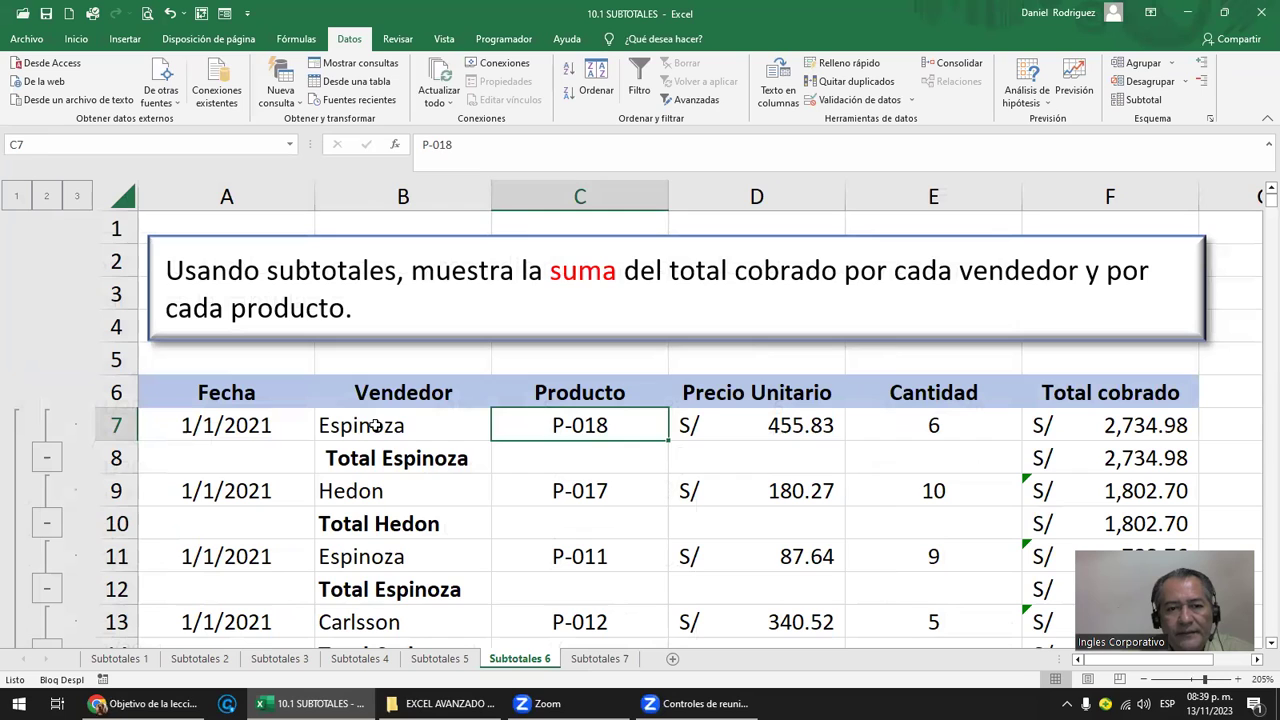
drag(372, 425, 560, 458)
key(shift+BackSpace)
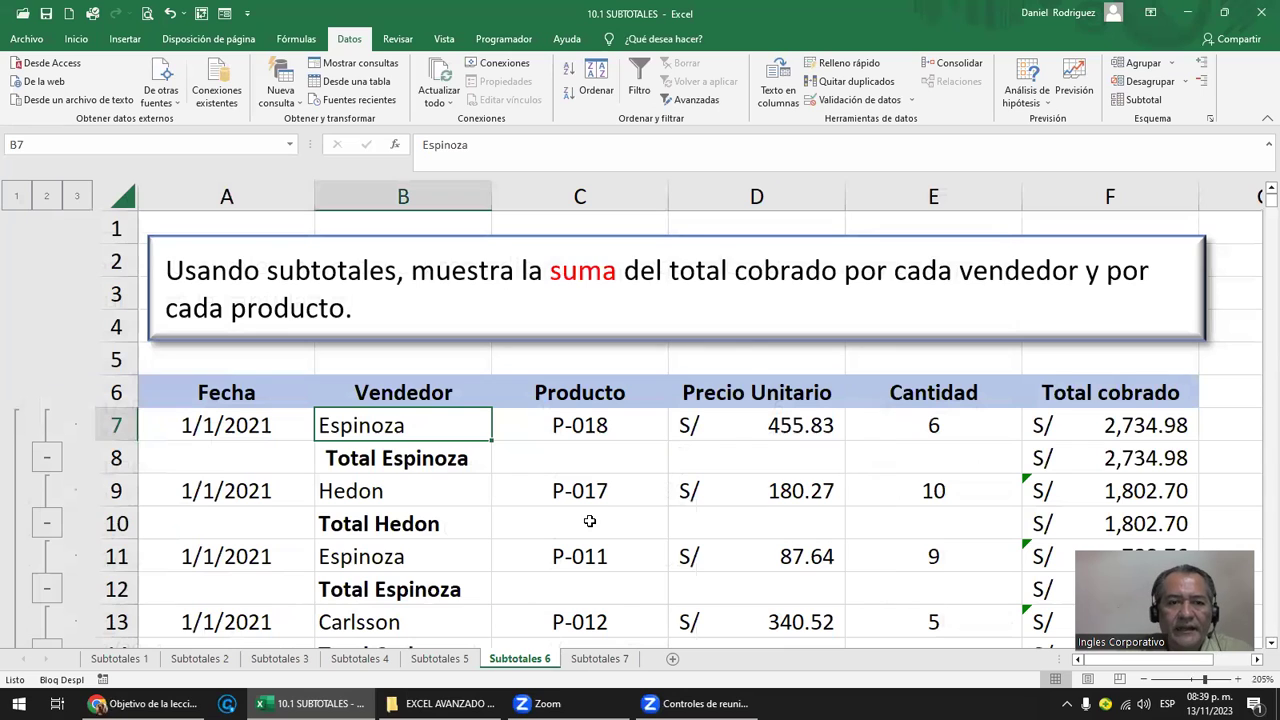
click(245, 370)
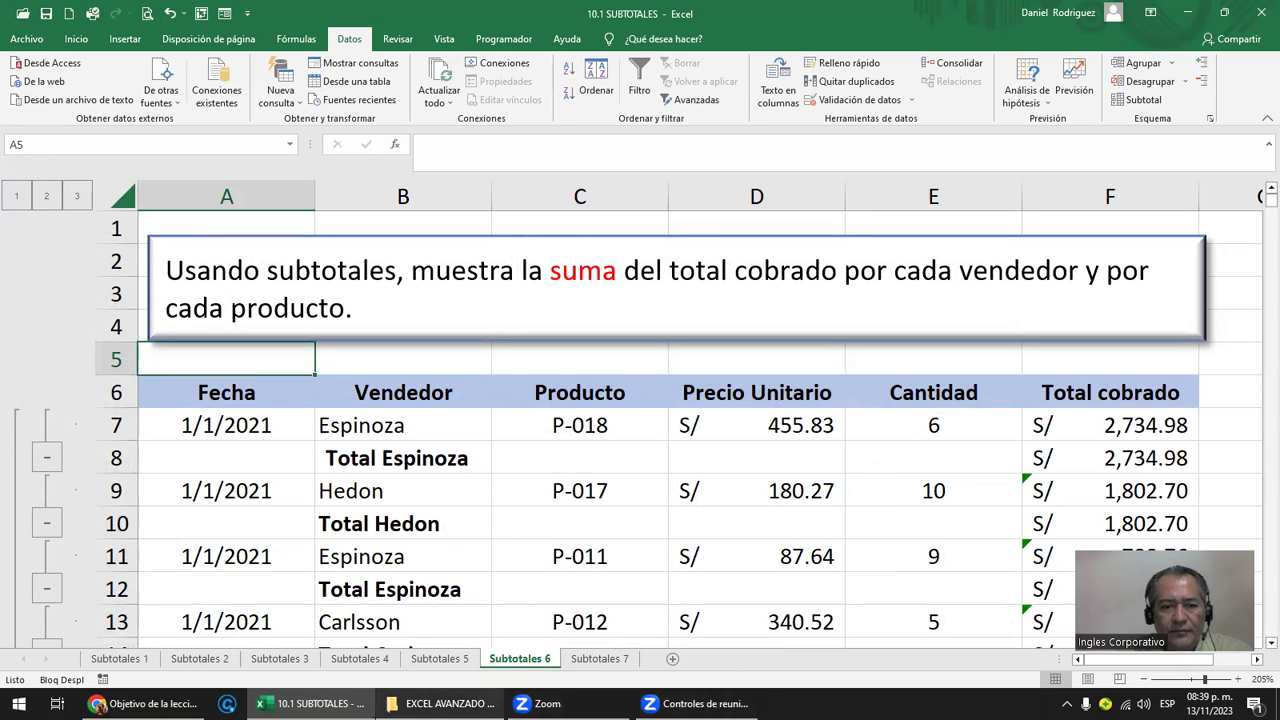
mouse_move(145, 703)
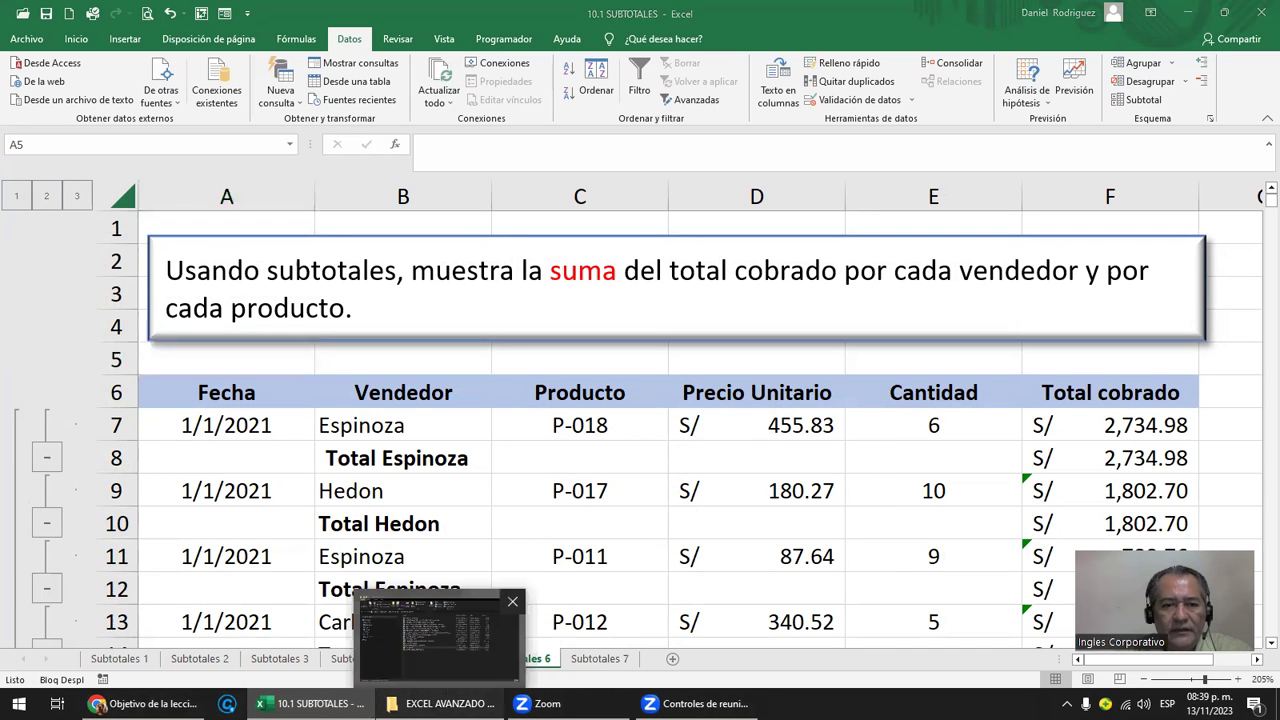
click(440, 703)
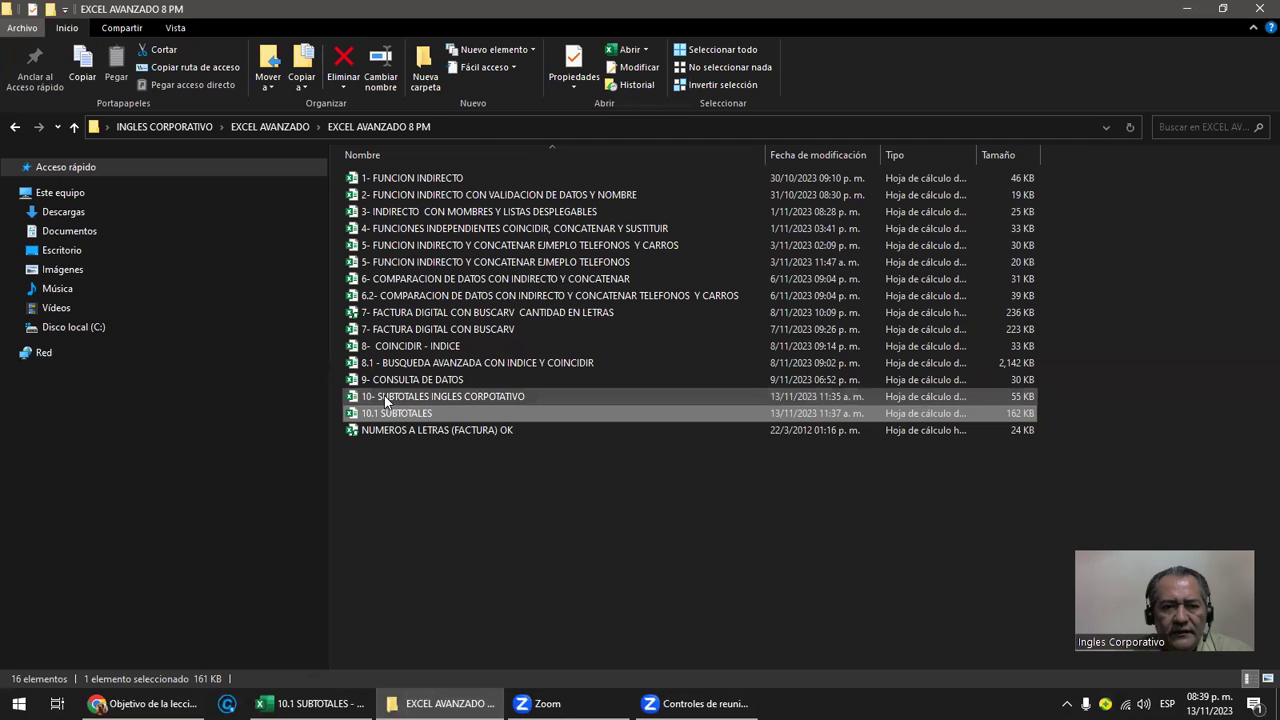
Step: Open the 10- SUBTOTALES INGLES CORPOTATIVO workbook from File Explorer
click(486, 399)
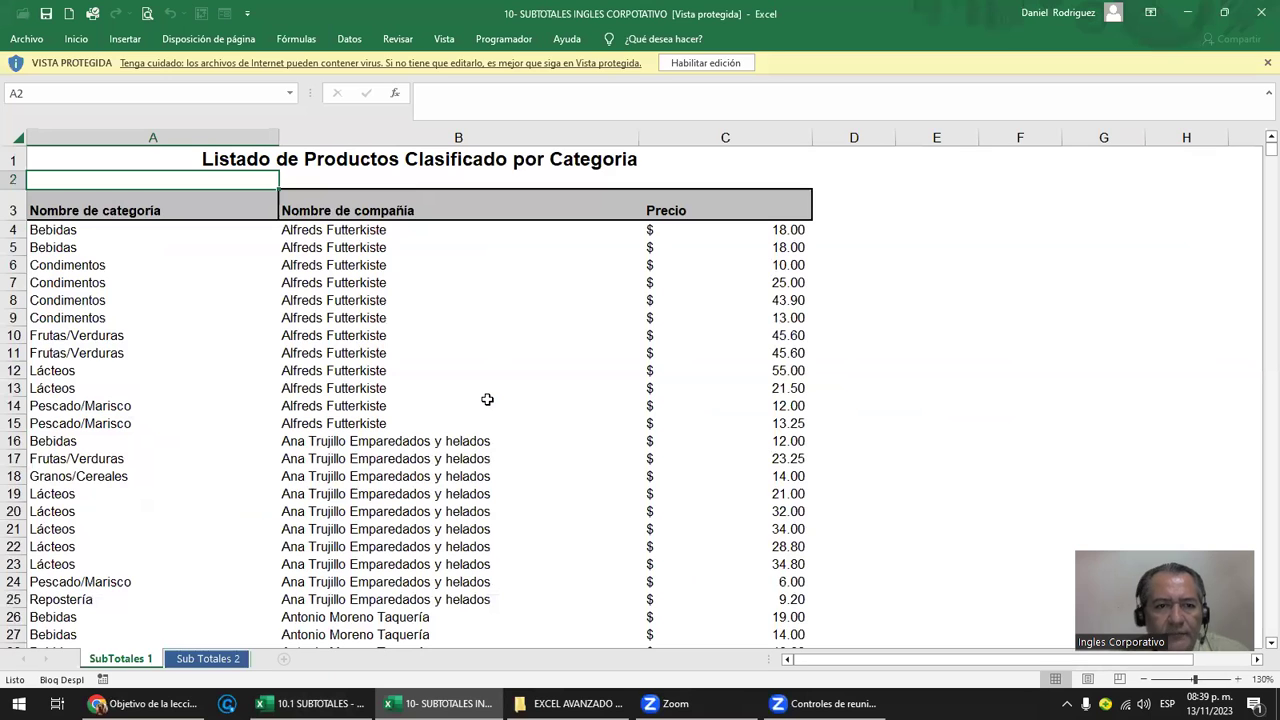
Step: Enable editing and bring up the SubTotales 1 product-by-category list
click(694, 63)
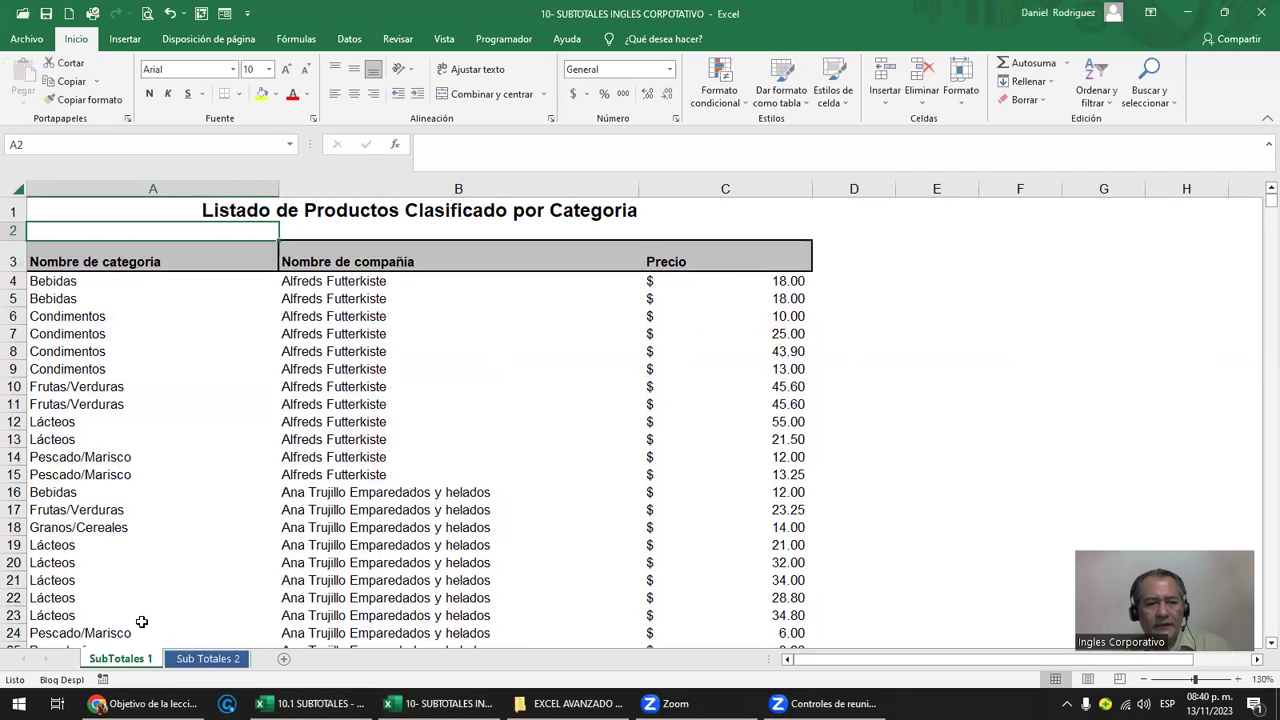
click(210, 658)
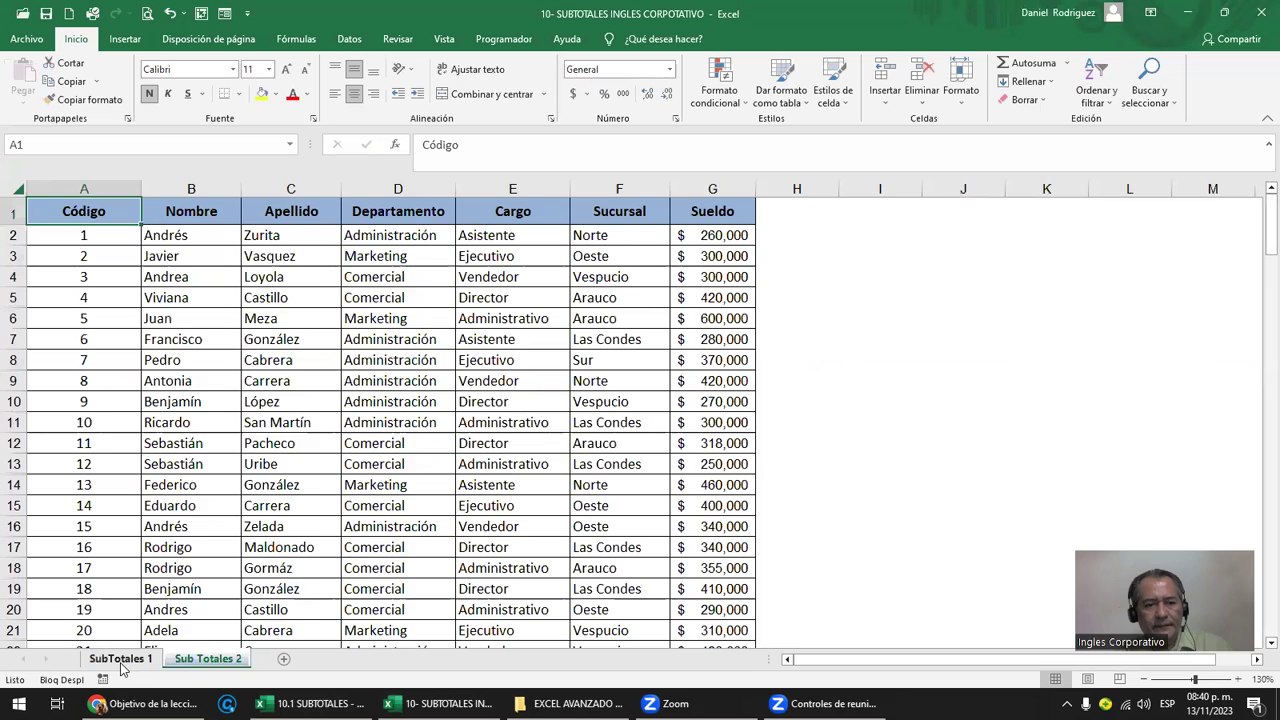
click(122, 660)
click(212, 660)
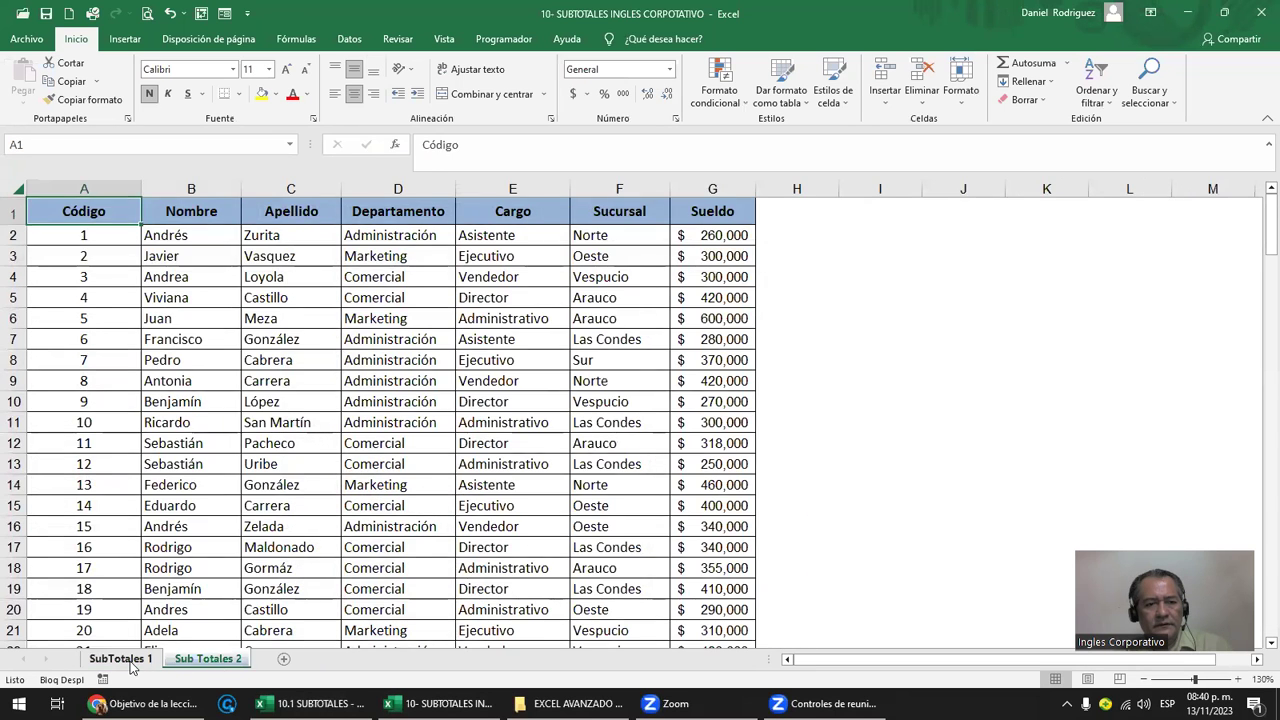
click(128, 660)
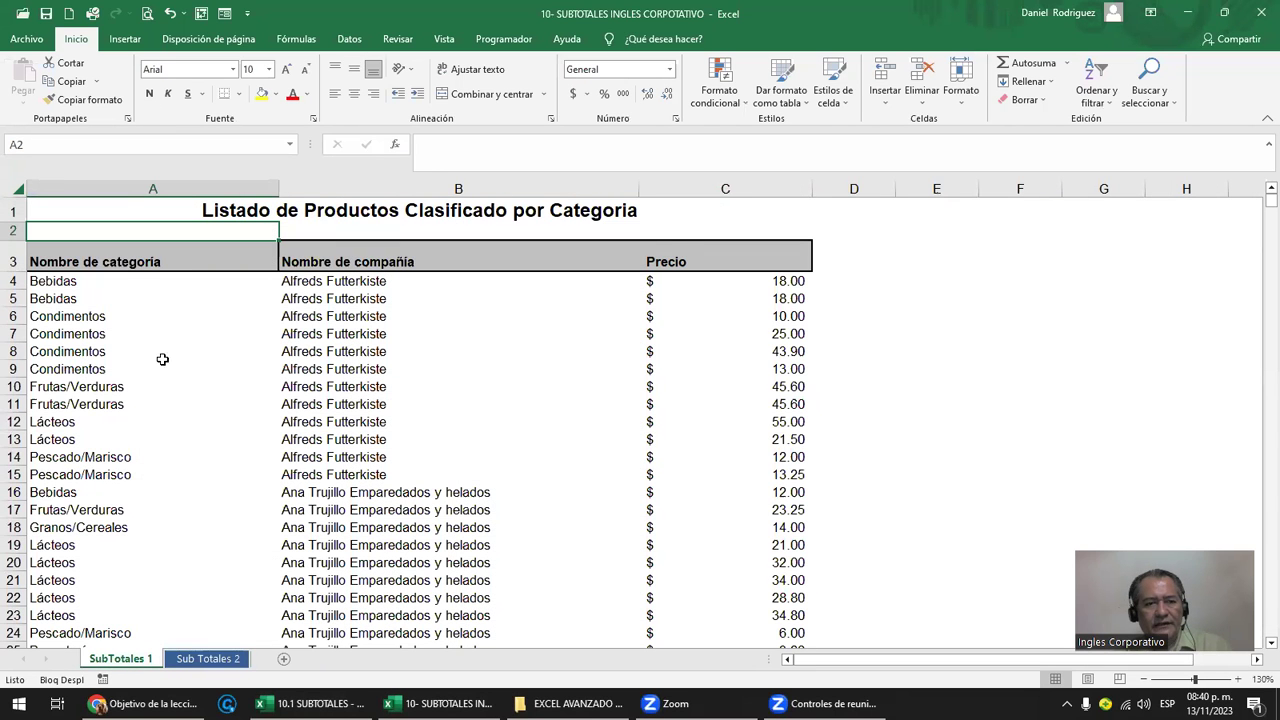
click(146, 316)
ctrl+scroll(146, 316, up, 2)
ctrl+scroll(143, 314, up, 1)
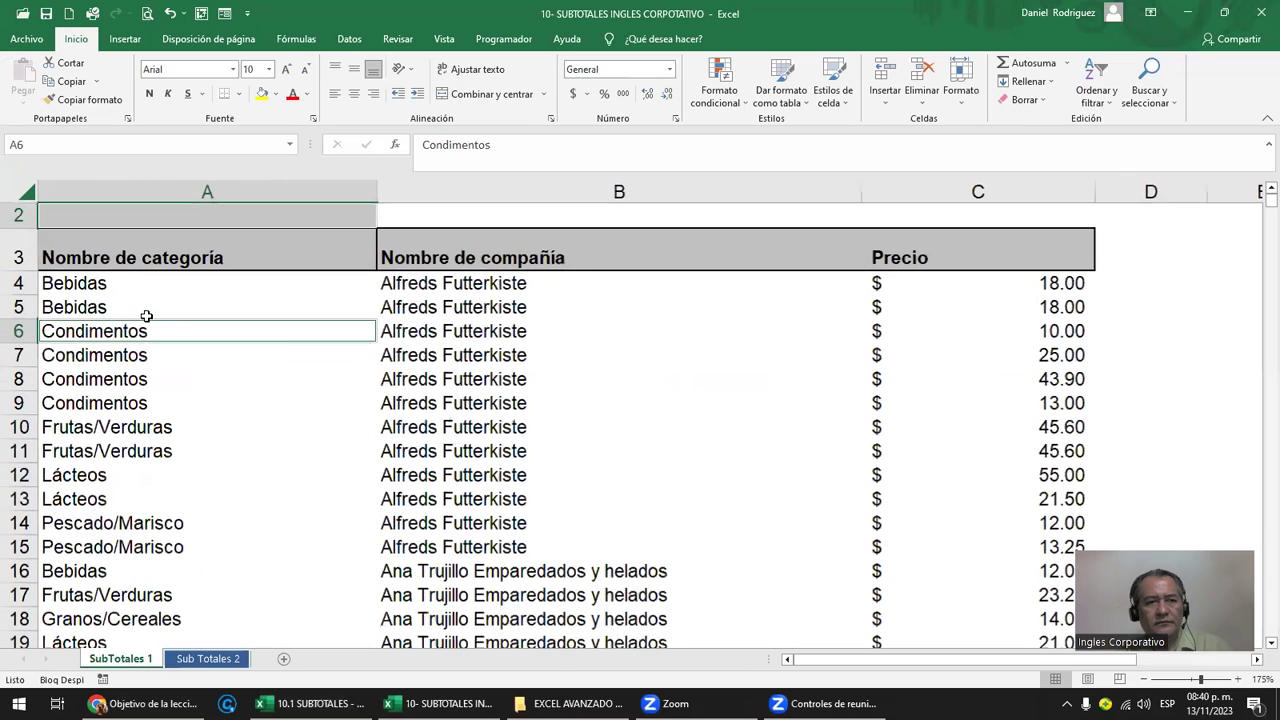
click(88, 285)
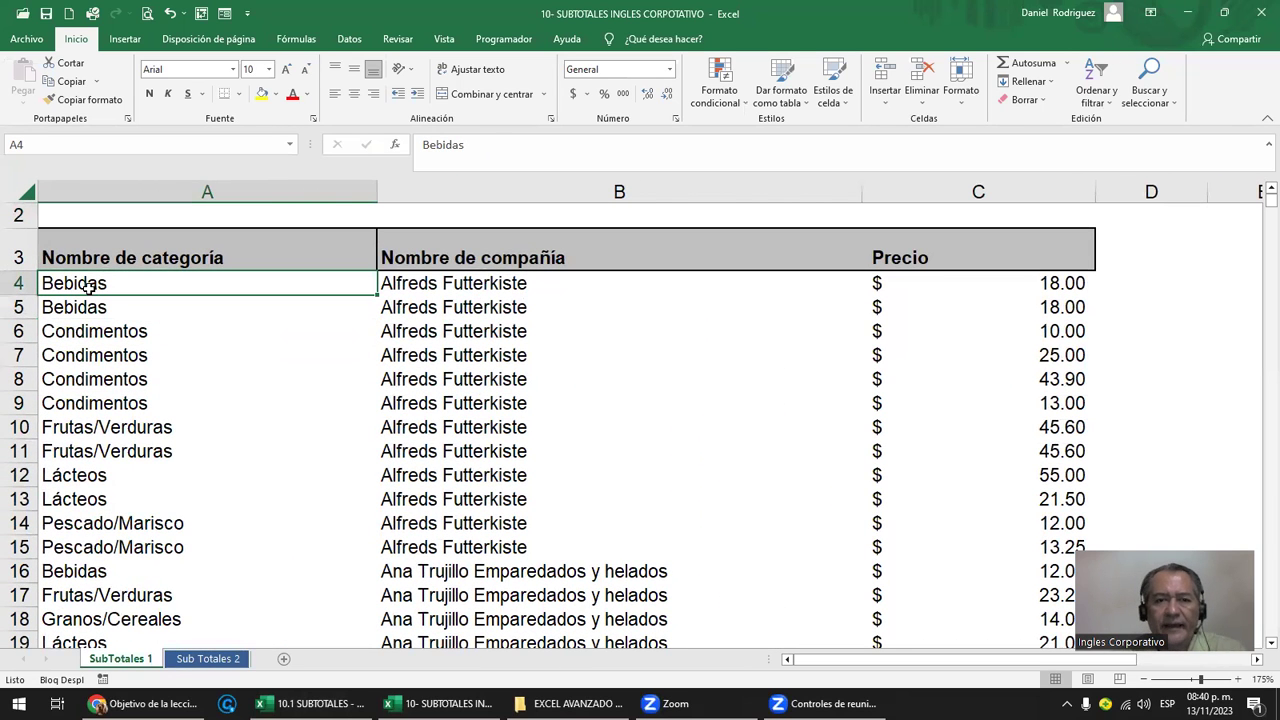
scroll(88, 285, up, 1)
Step: Widen column D and enter the label PRACTICA in cell D1
click(1029, 227)
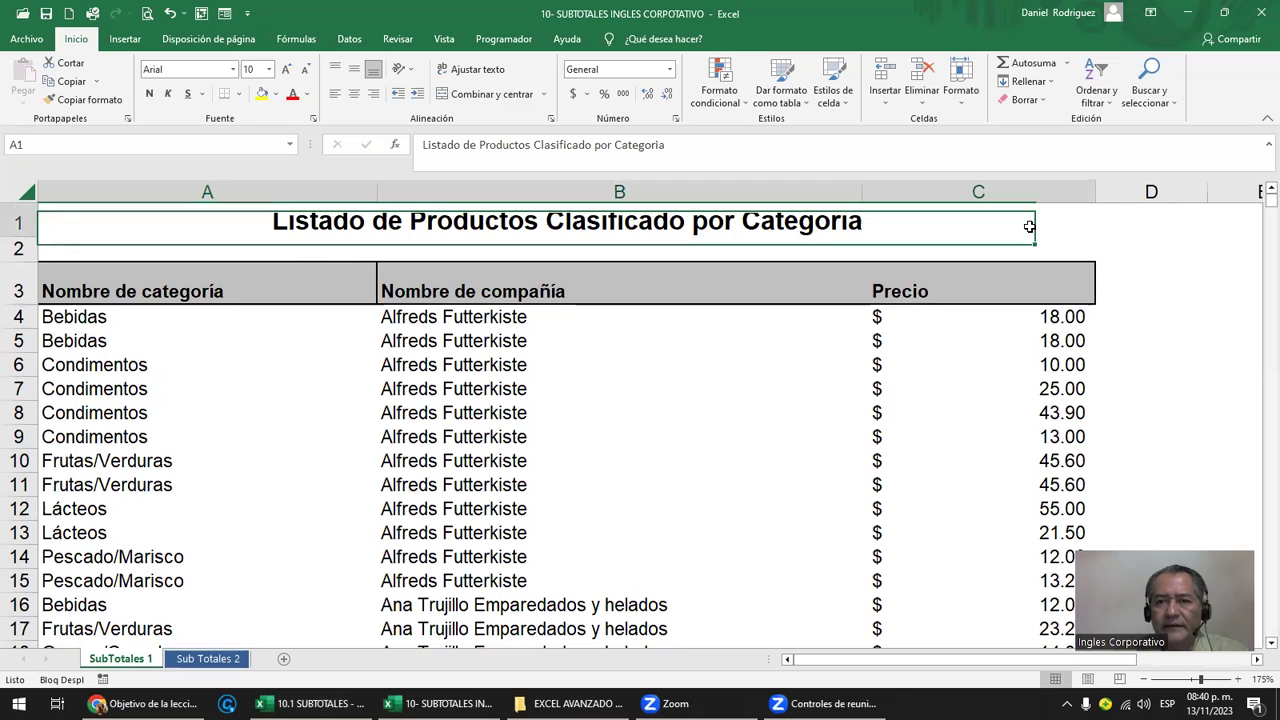
scroll(1029, 227, right, 2)
scroll(1029, 227, left, 2)
click(884, 225)
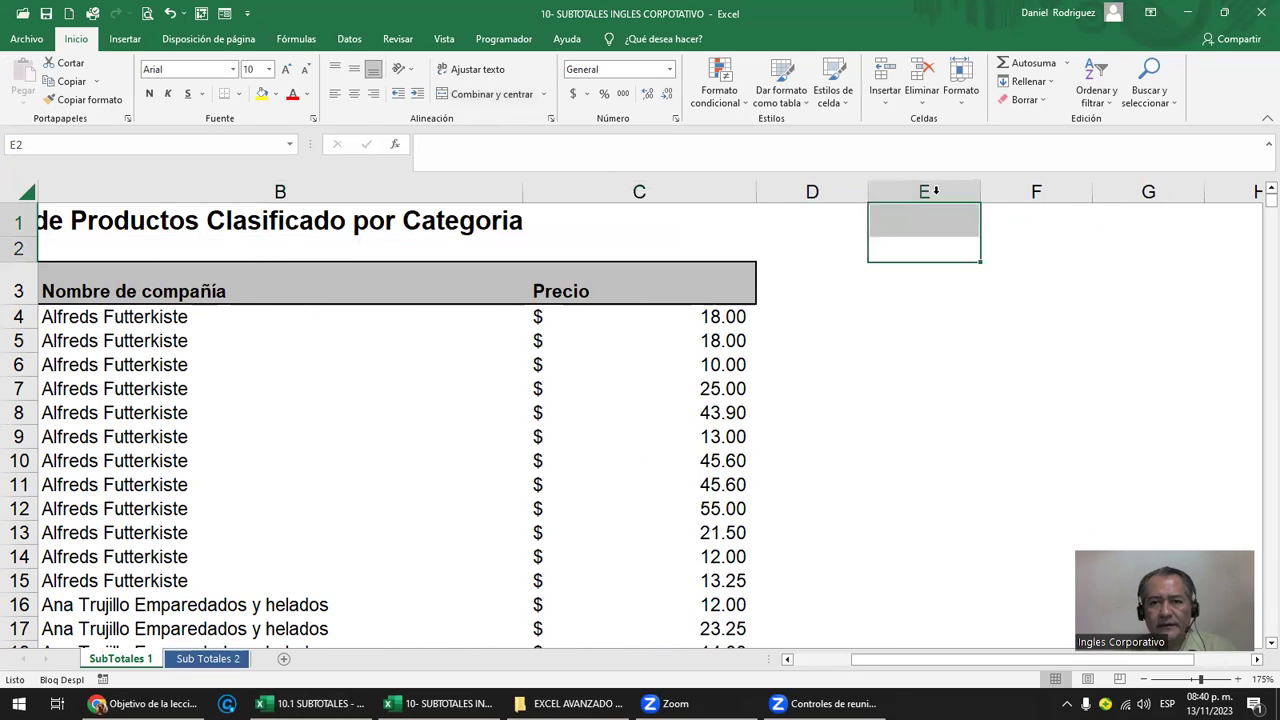
click(846, 222)
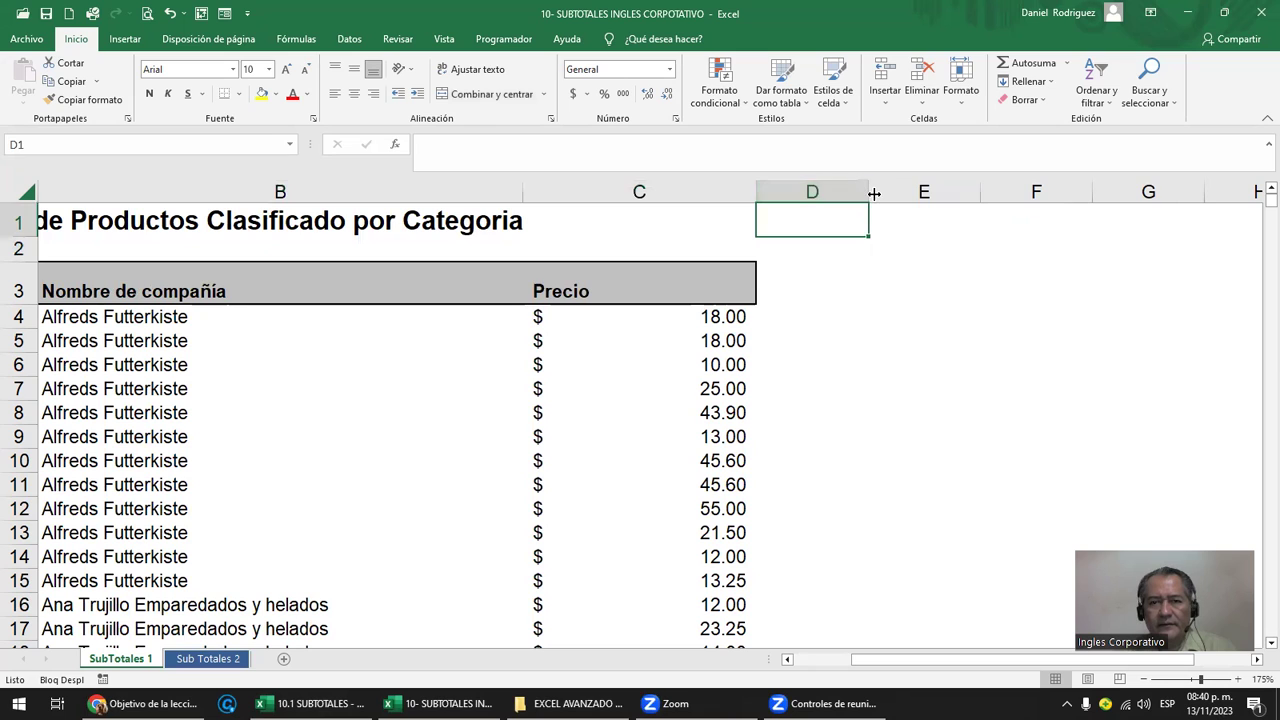
drag(870, 192, 982, 192)
text(POR)
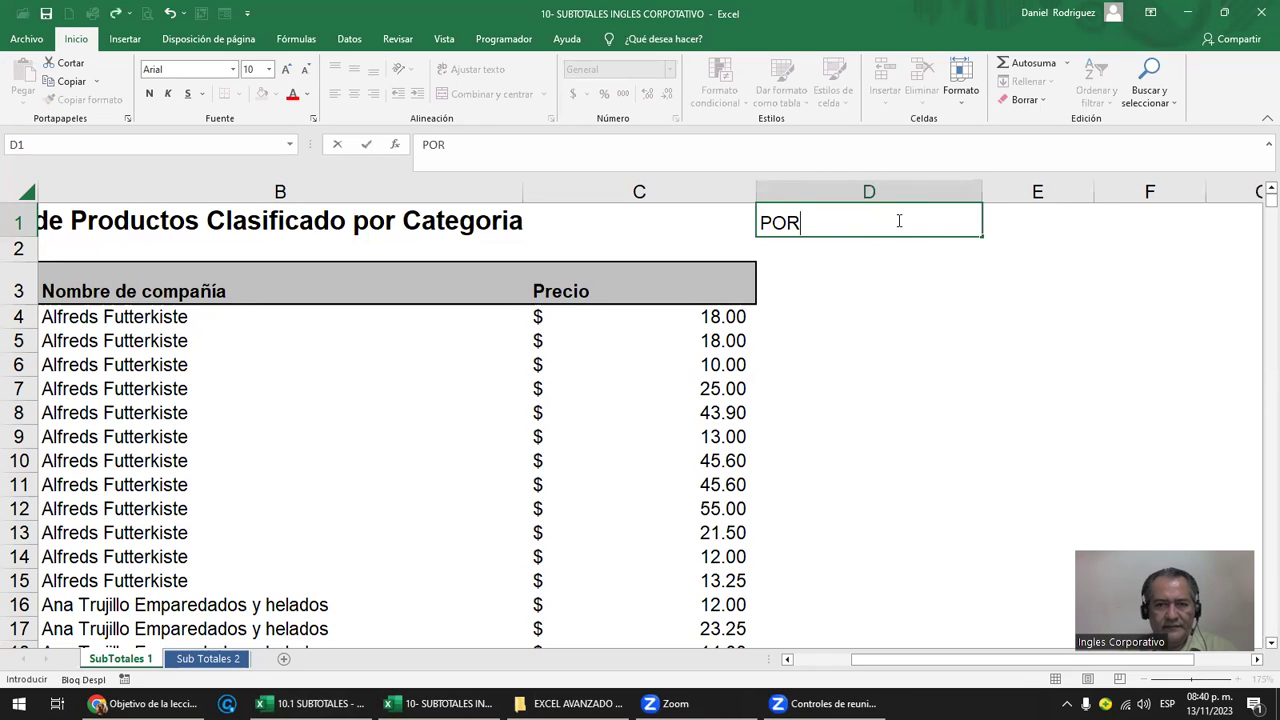
key(BackSpace)
key(BackSpace)
text(RACTIC)
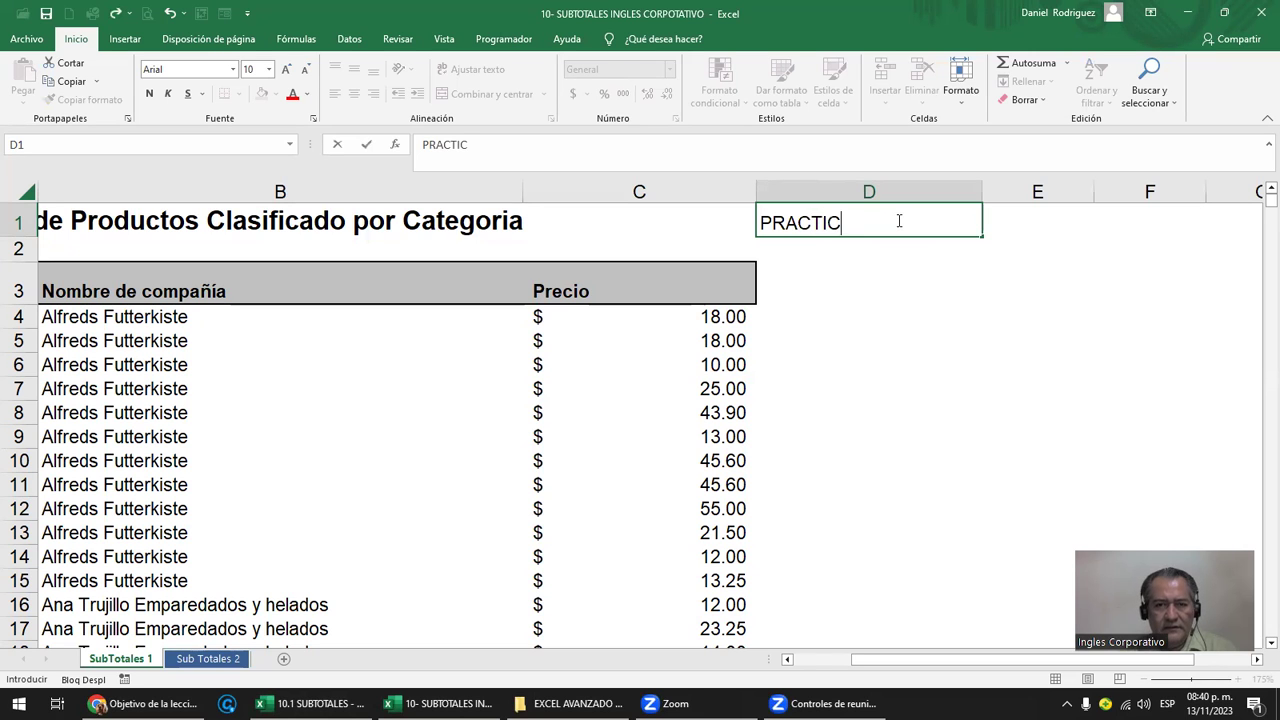
text(A)
key(Return)
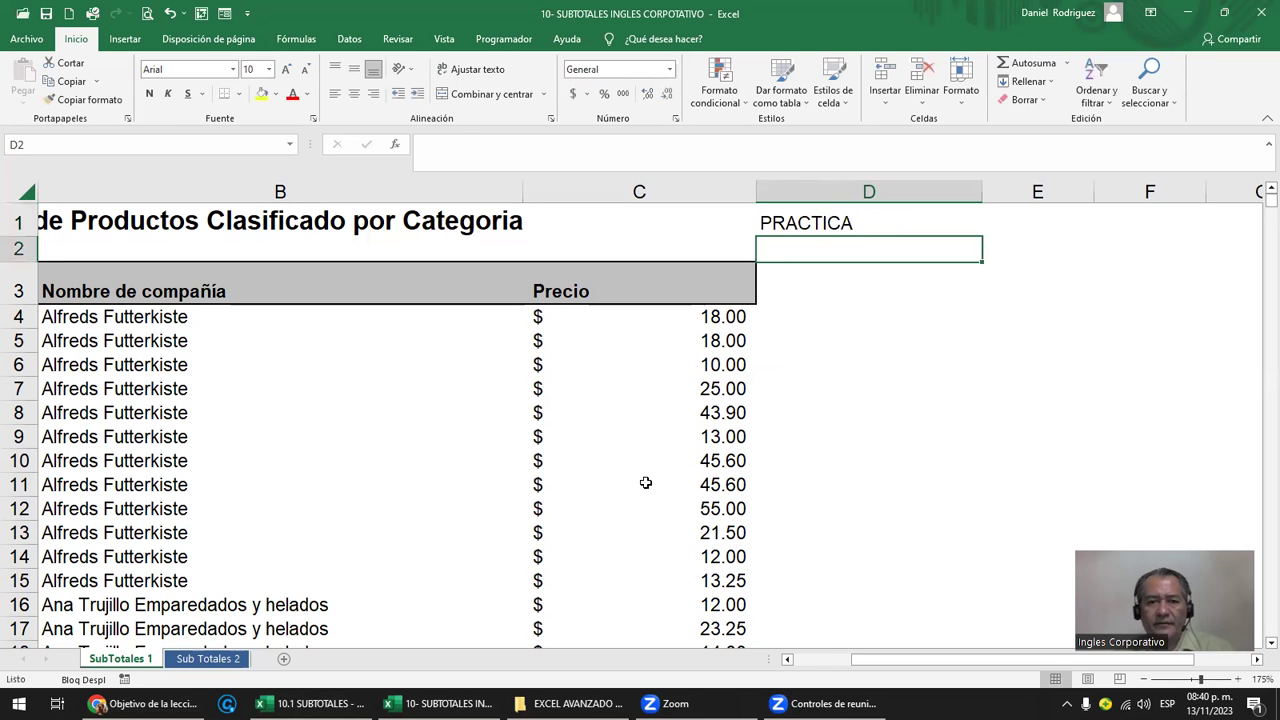
Step: Select the category column A and price column C, then pick cell D3
drag(858, 659, 810, 671)
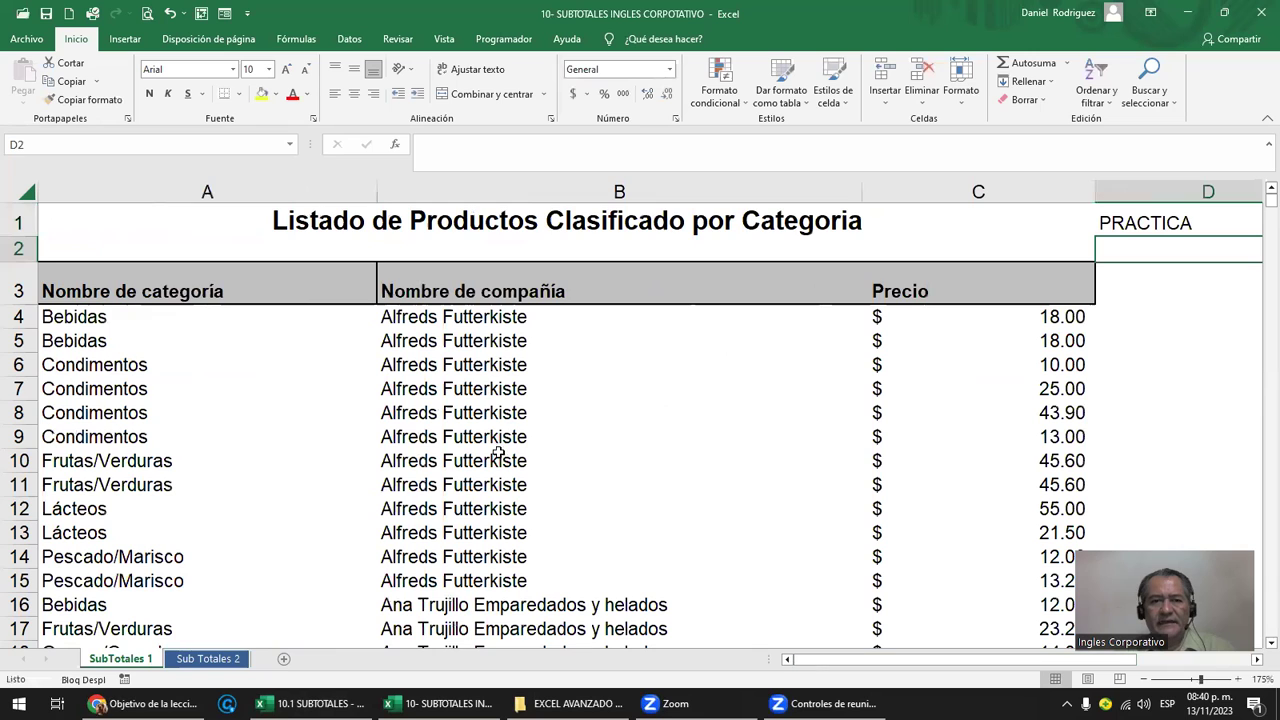
click(159, 188)
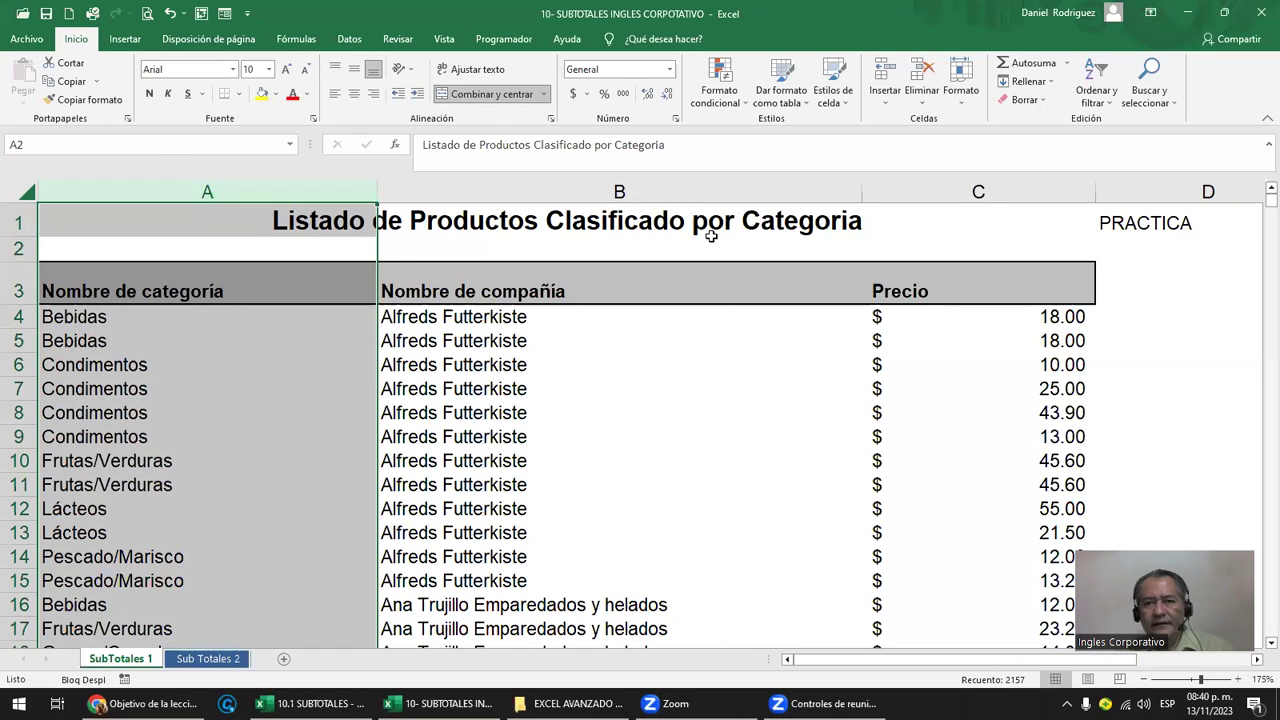
ctrl+click(979, 192)
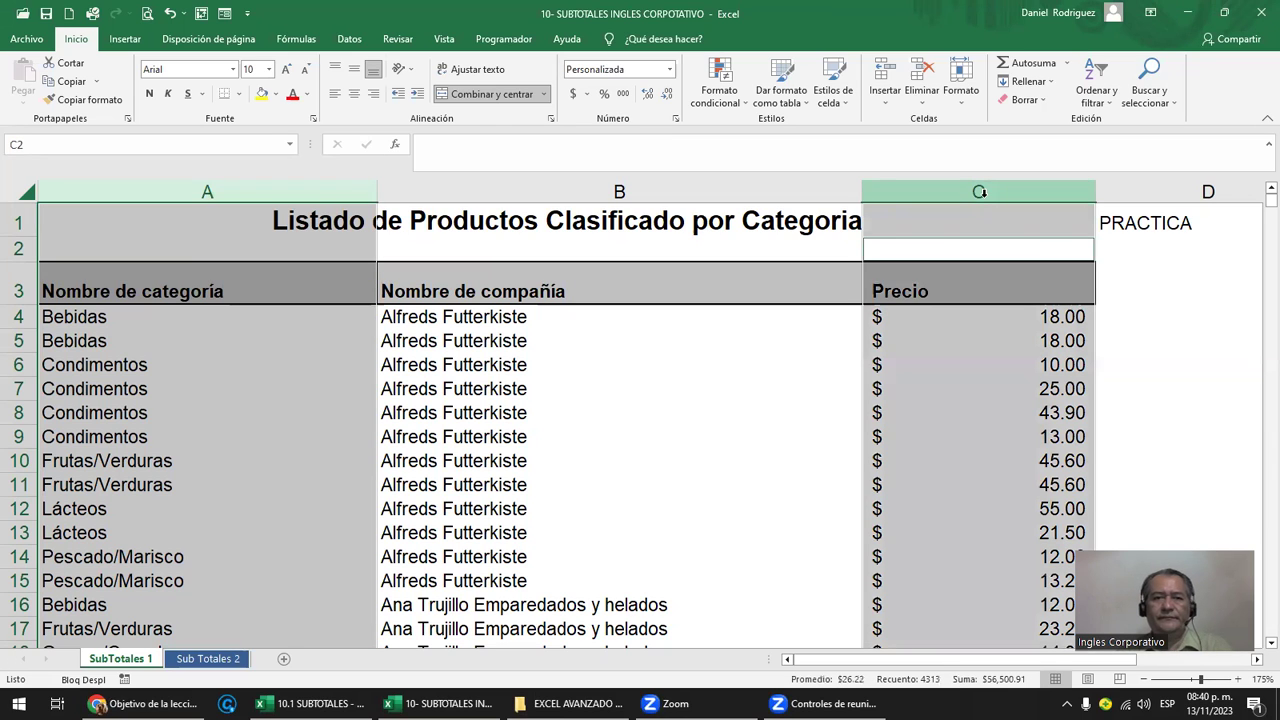
click(1191, 268)
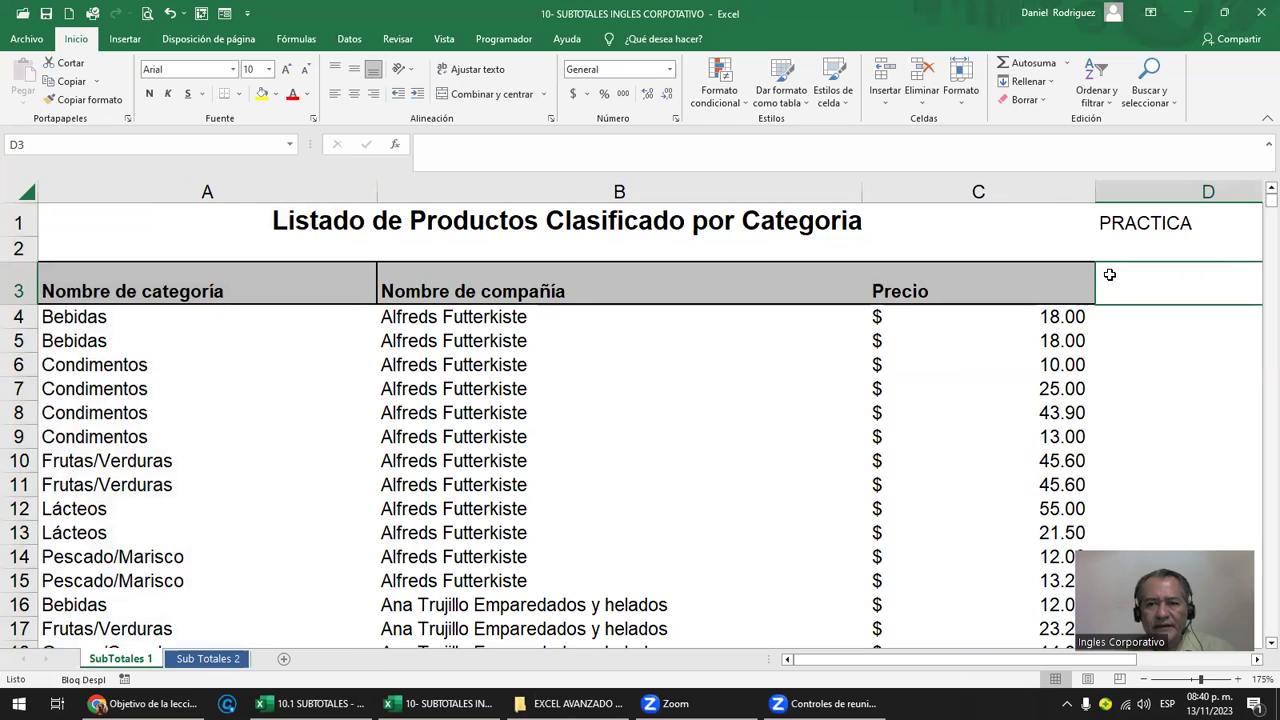
ctrl+scroll(1110, 274, down, 1)
Step: Type AGRUPAR POR CATEGORIA LOS PRECIOS into cell D3
text(CA)
key(BackSpace)
key(BackSpace)
text(AGUOPAR)
key(BackSpace)
key(BackSpace)
key(BackSpace)
key(BackSpace)
key(BackSpace)
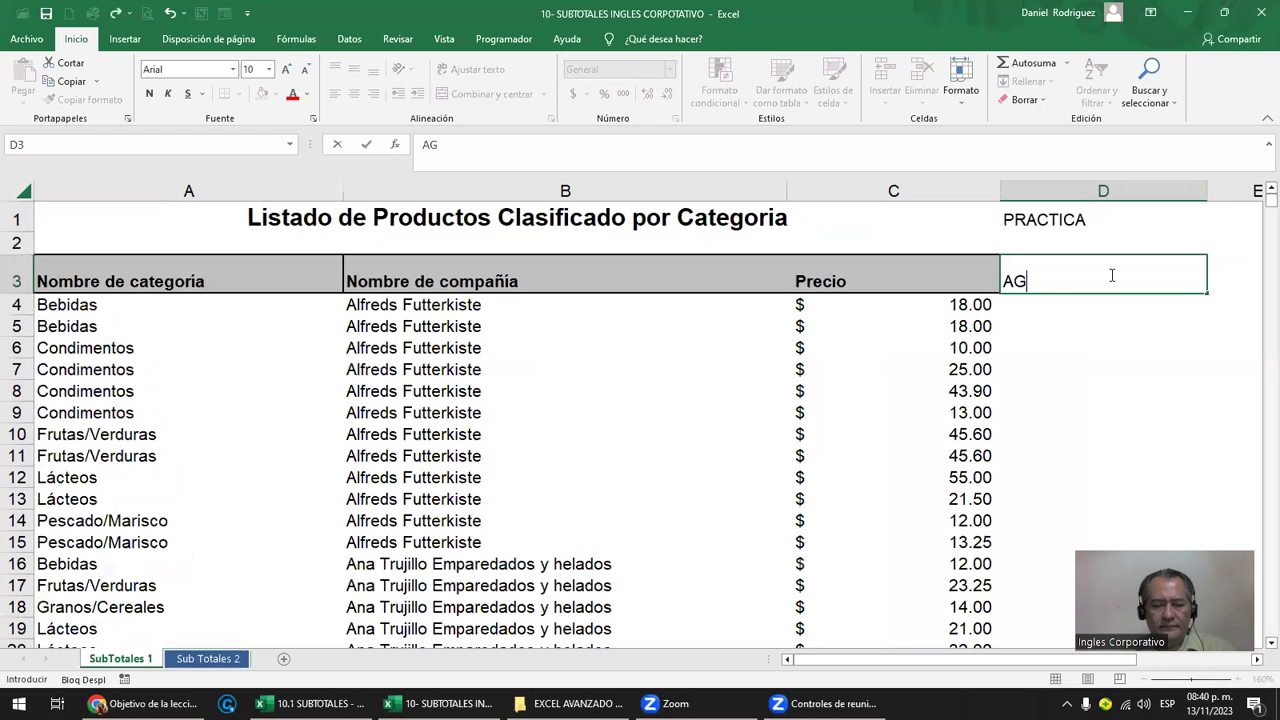
text(RUPAR )
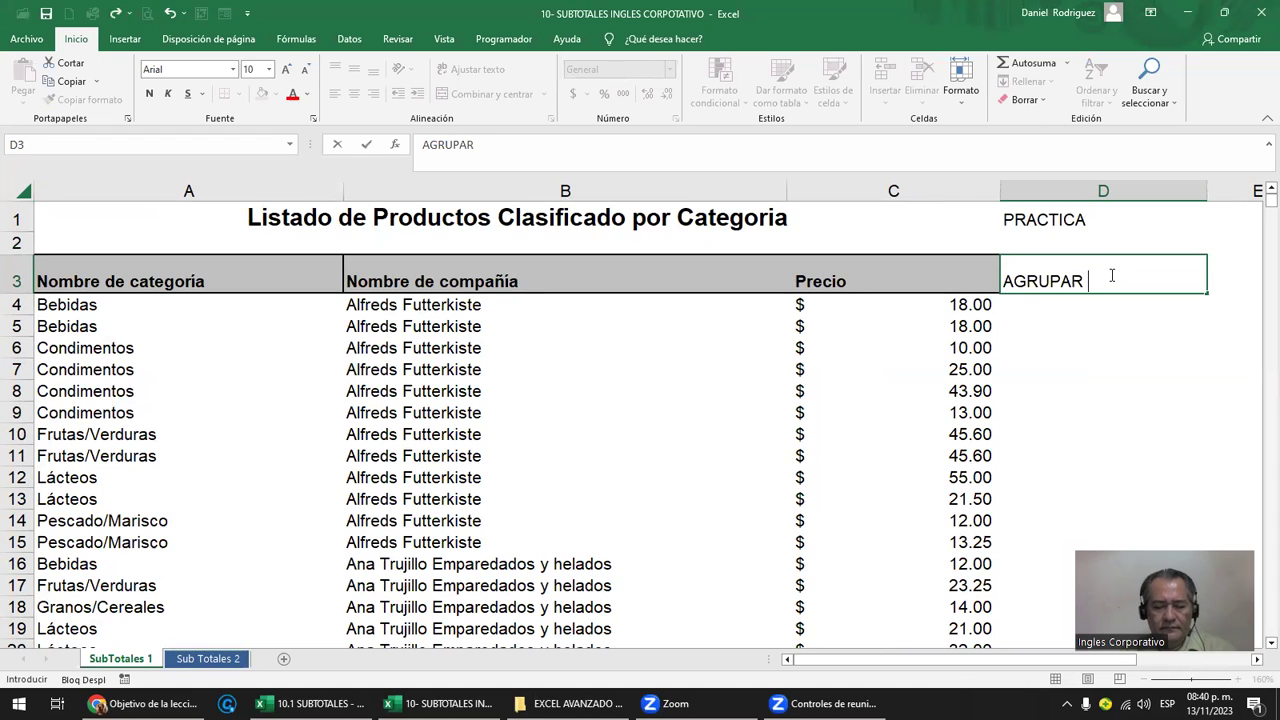
text(OR CATEGORIA LA)
key(BackSpace)
text(OS PRECIOS)
key(Return)
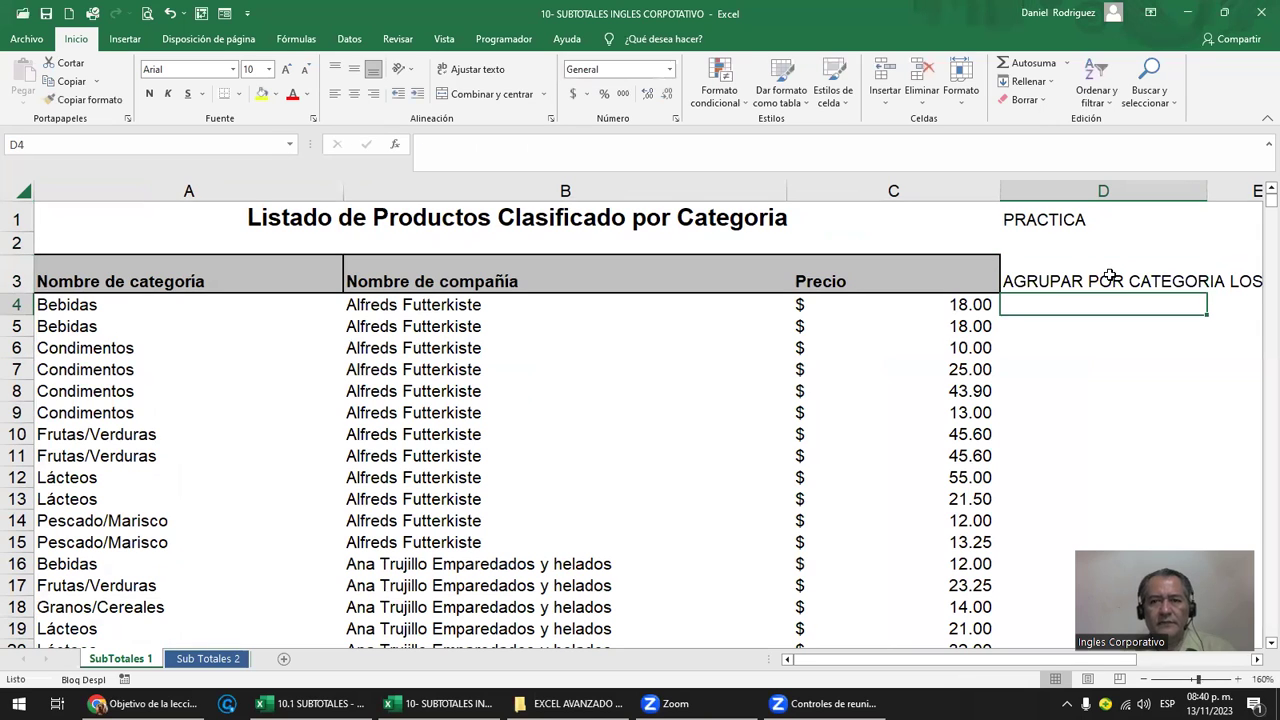
Step: Append (TOTAL) to the D3 note through the formula bar
click(1094, 280)
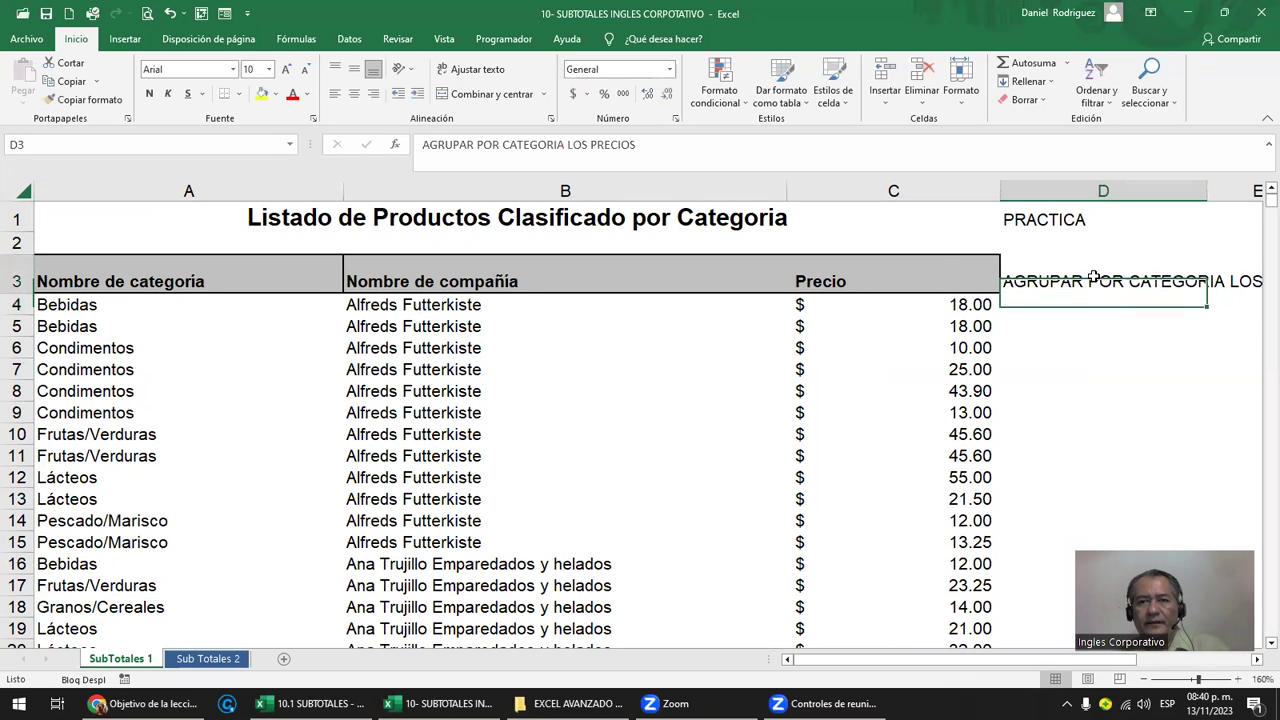
click(616, 147)
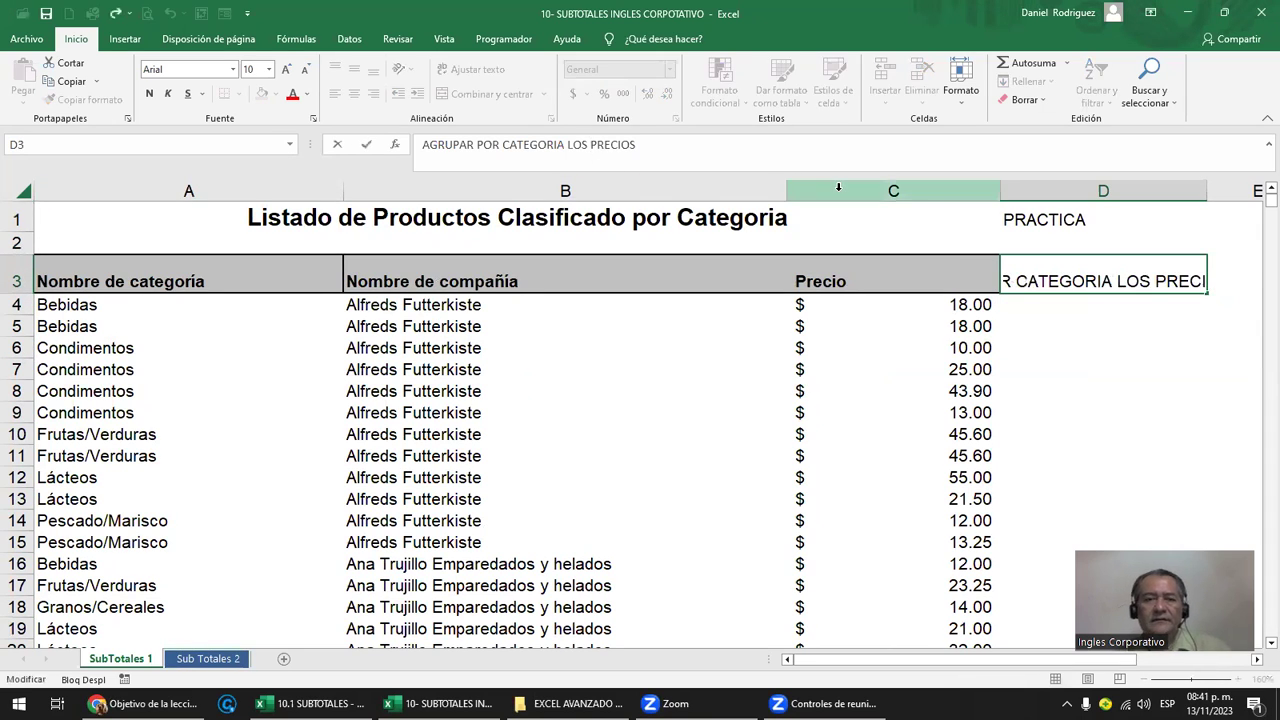
click(643, 145)
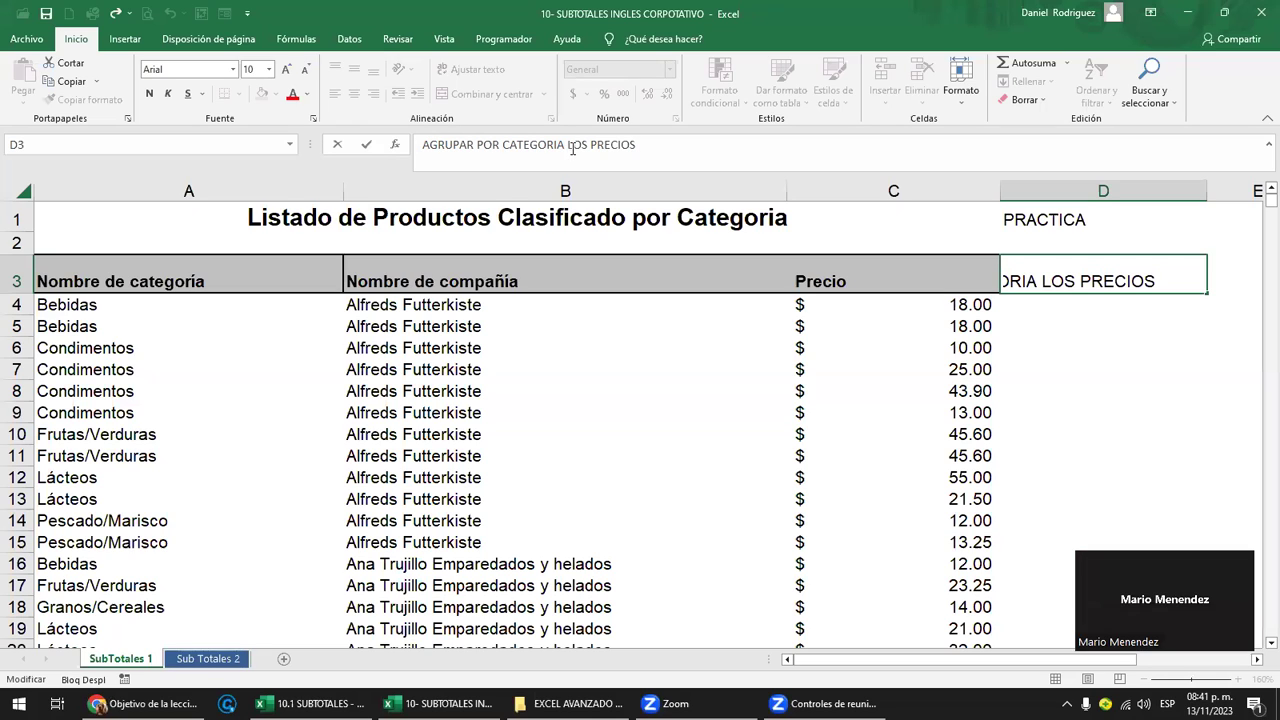
text( (T)
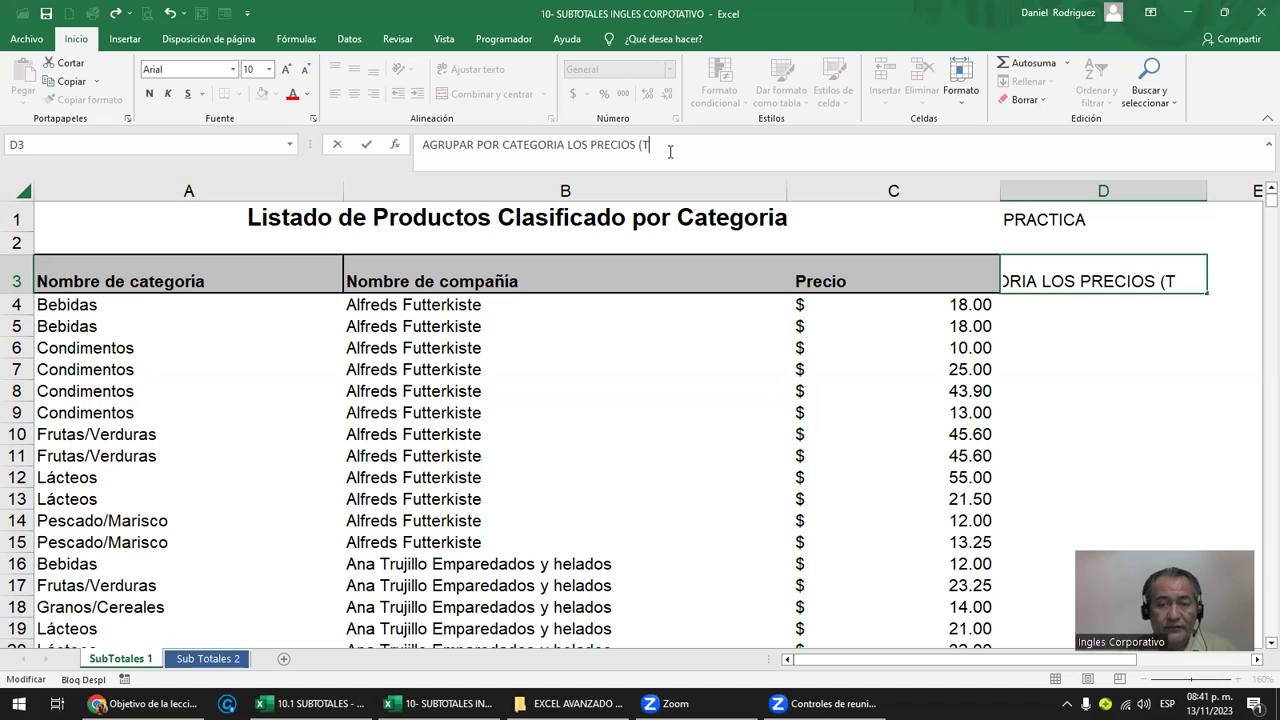
text(OTY)
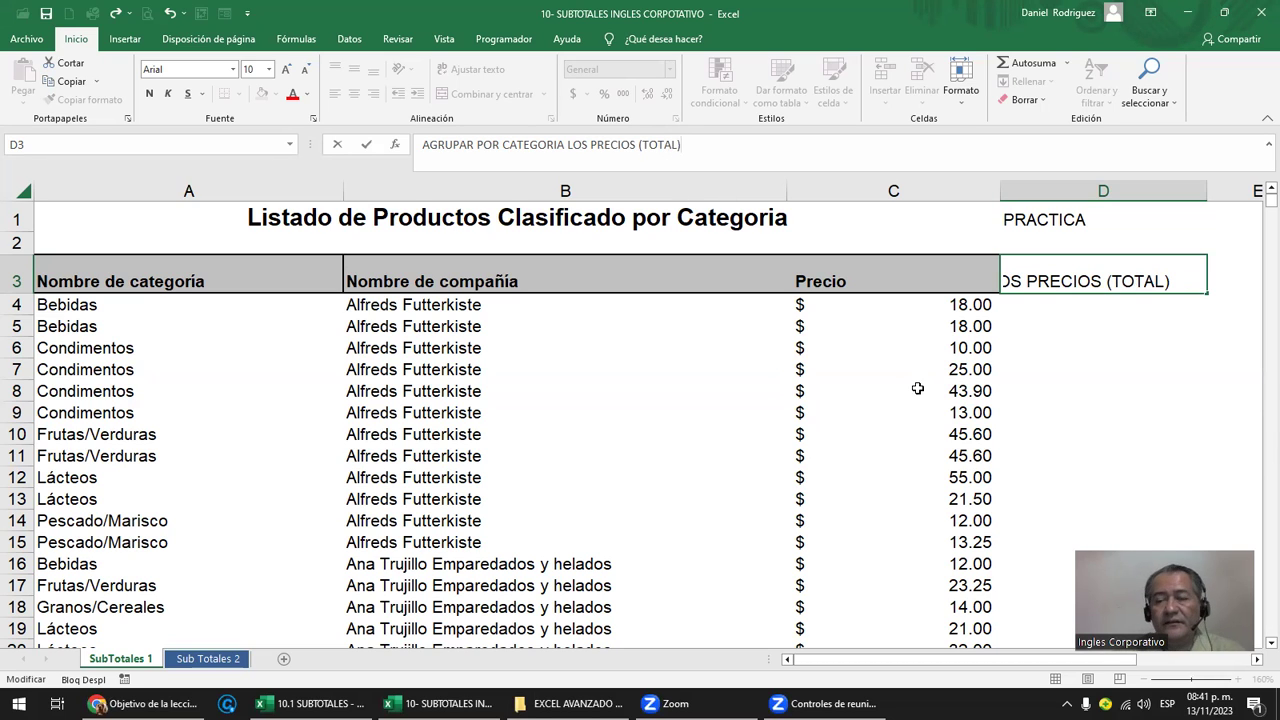
key(Return)
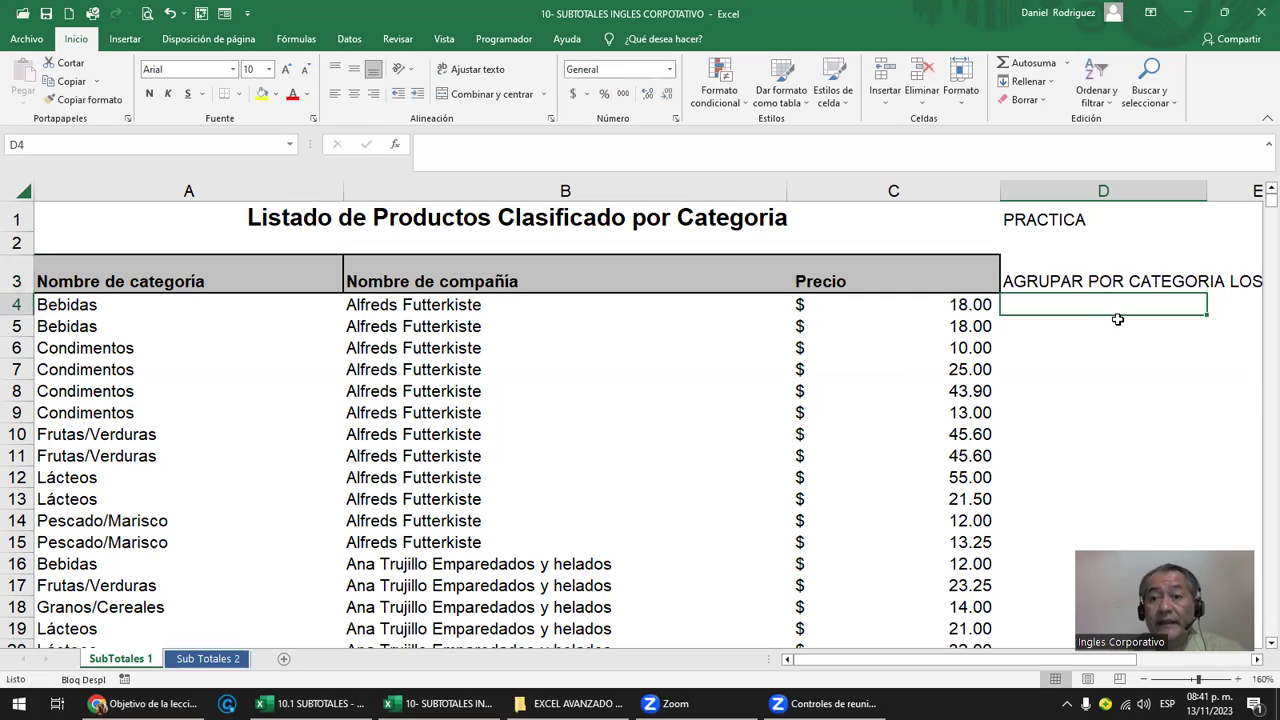
Step: Select the category column A and Precio column C, ending on heading cell A3
click(1077, 273)
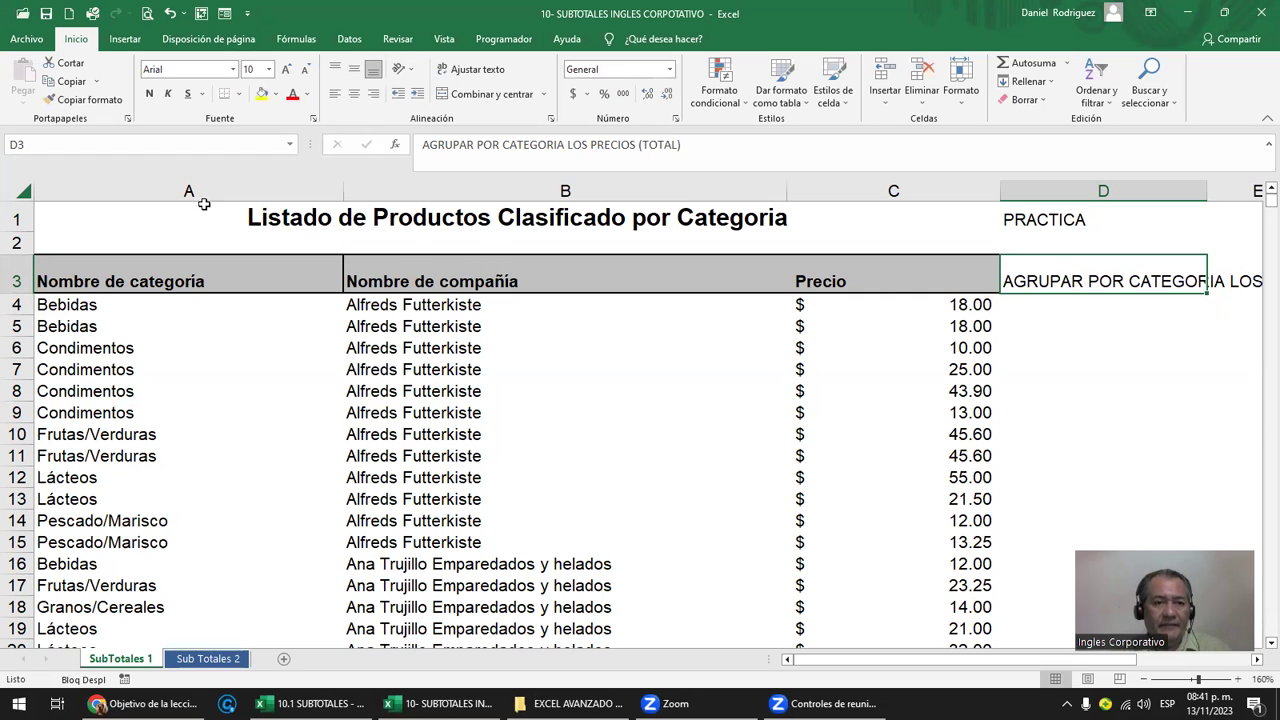
ctrl+click(178, 183)
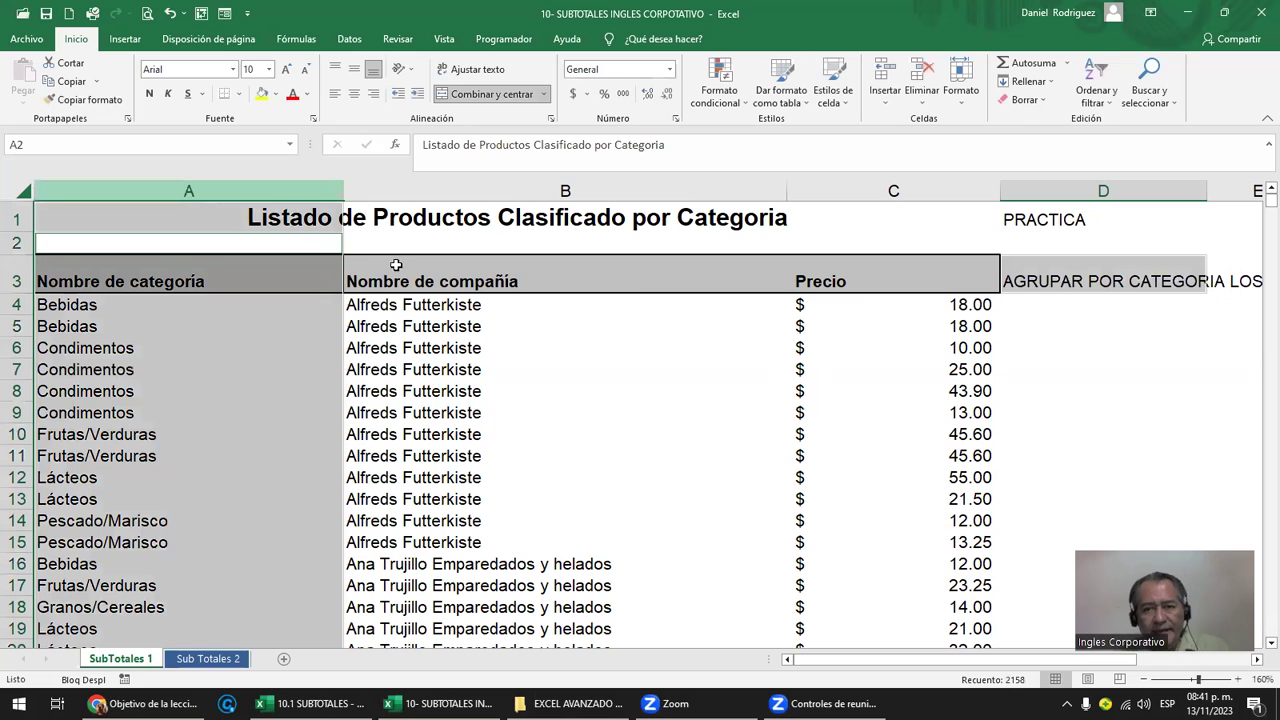
ctrl+click(884, 190)
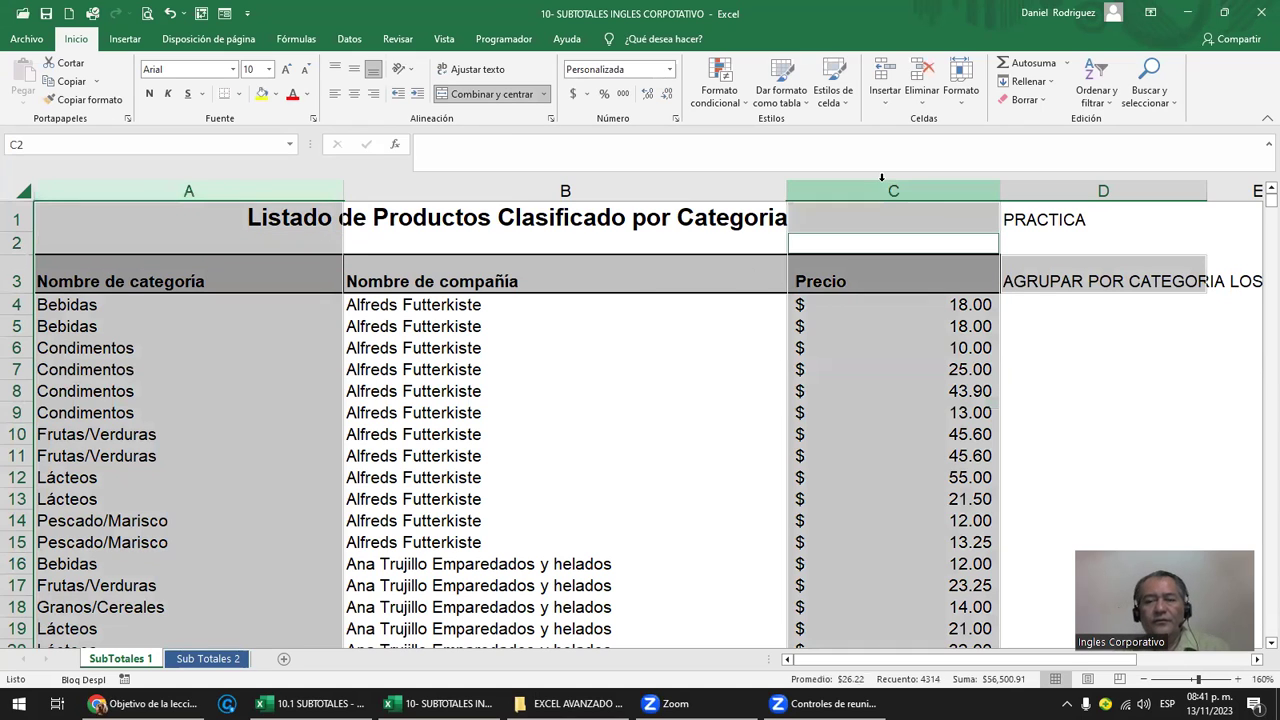
click(213, 269)
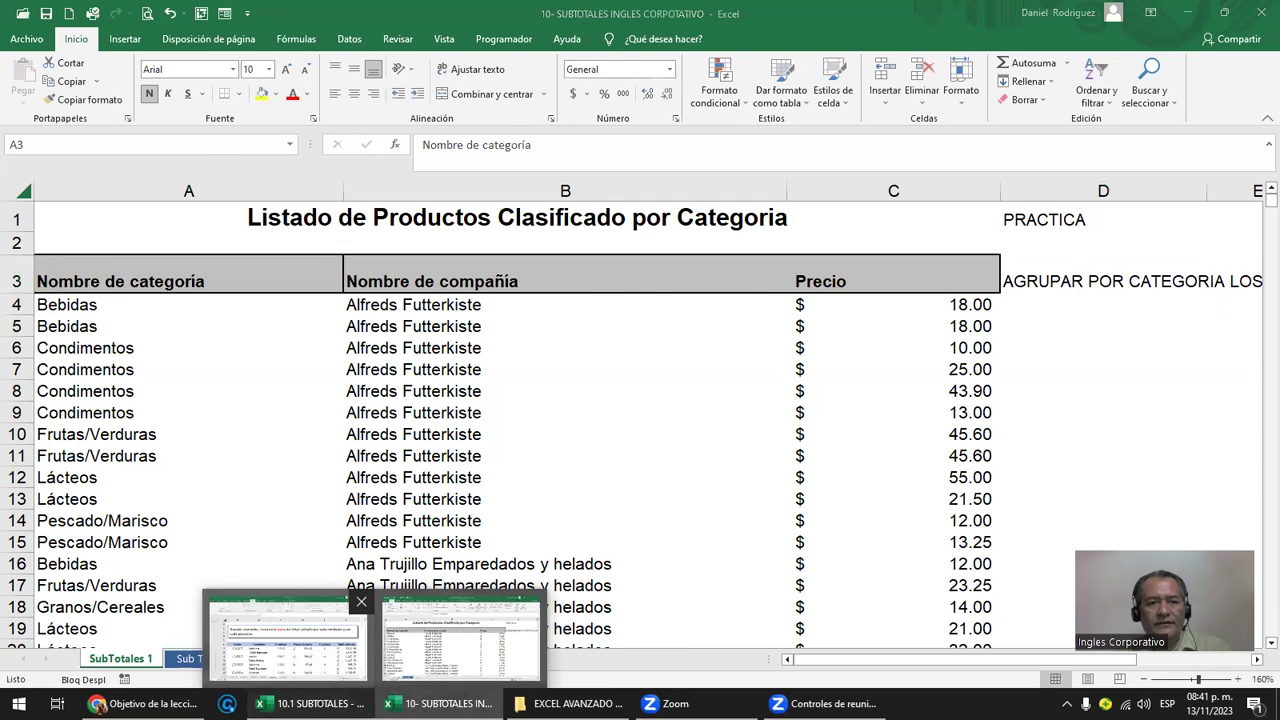
Step: In 10.1 SUBTOTALES, select the Vendedor and Total cobrado columns, then view the browser lesson
click(310, 703)
click(49, 196)
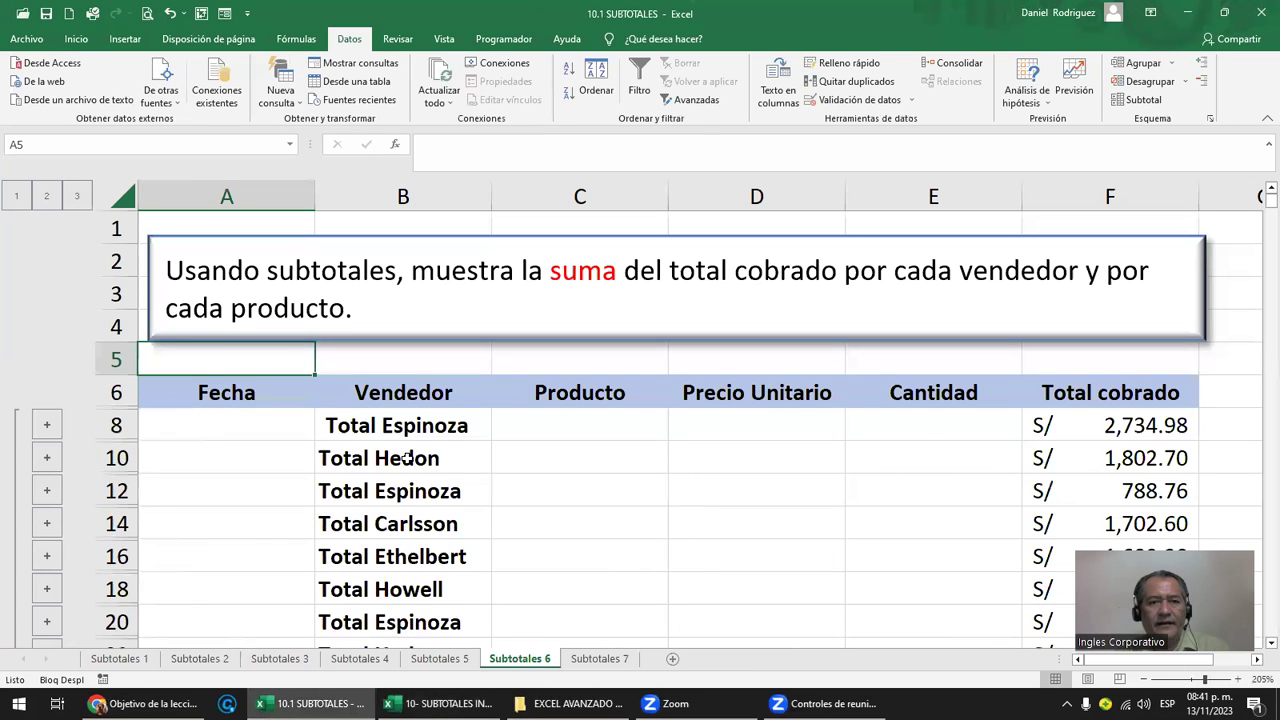
scroll(424, 455, down, 4)
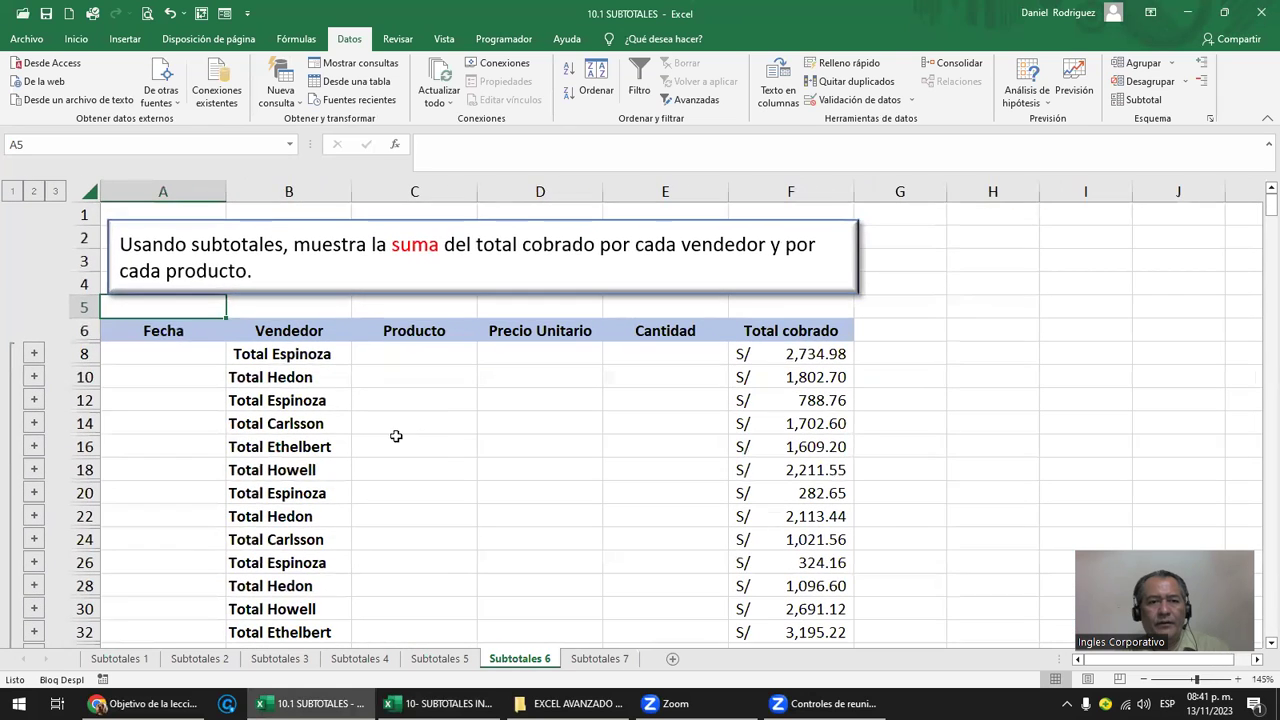
click(274, 192)
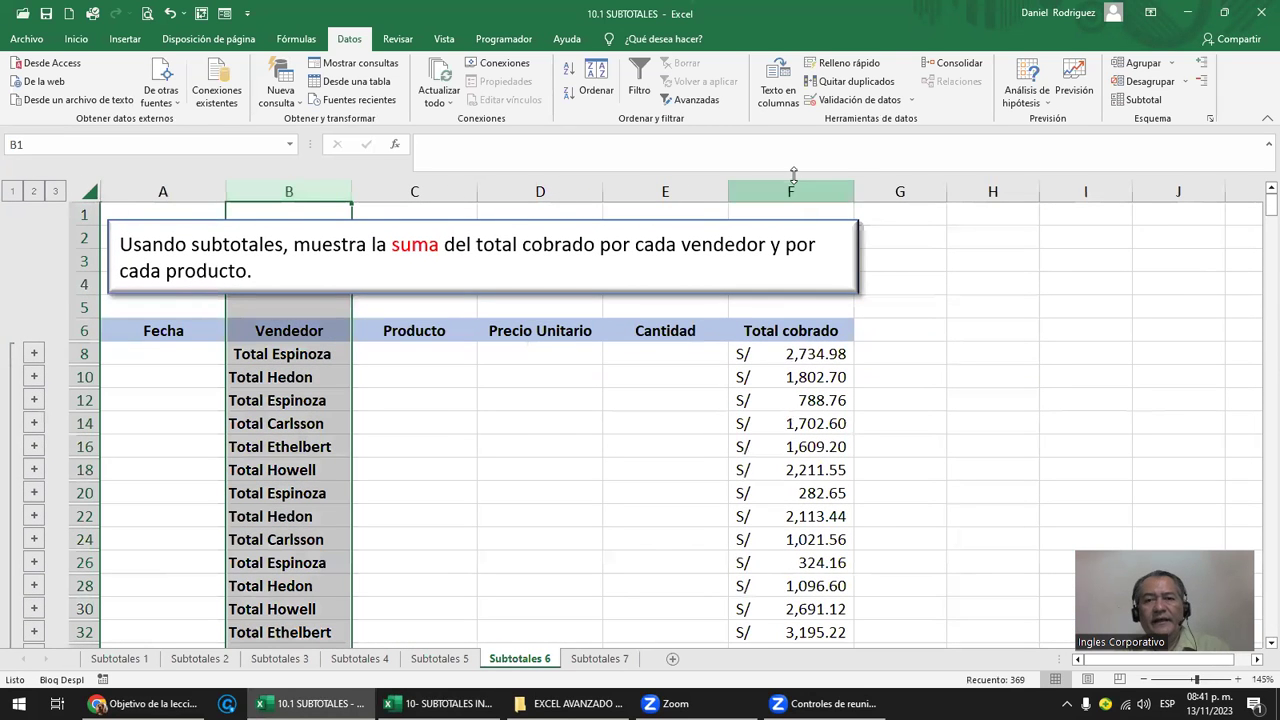
ctrl+click(800, 190)
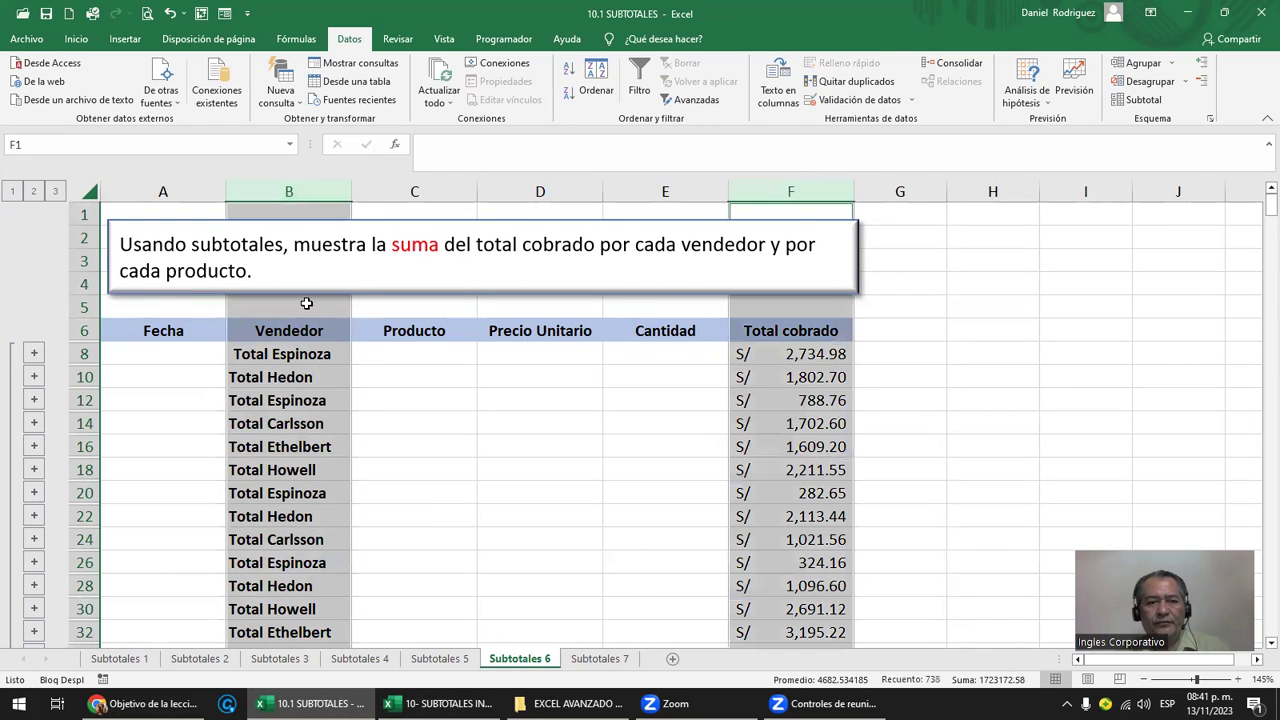
click(145, 703)
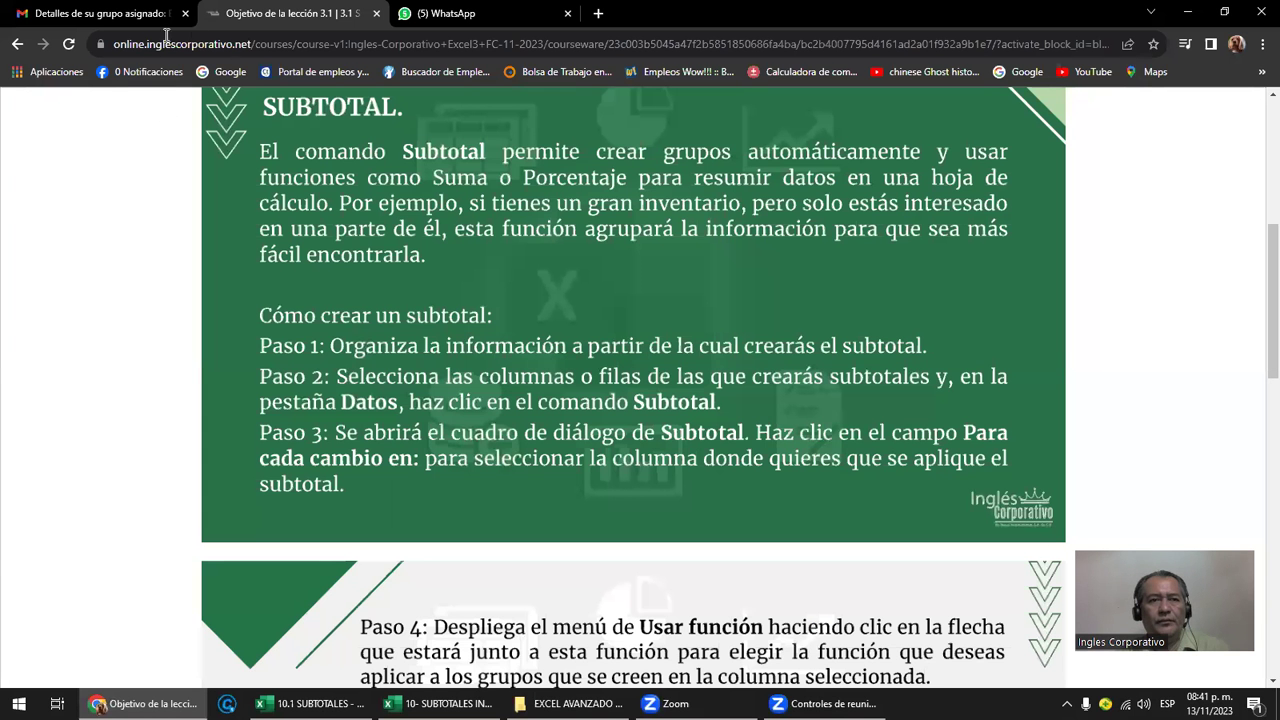
Step: Read the EXA-01-8-9-PM-11-2023 WhatsApp group message, then return to the 10- SUBTOTALES workbook
click(105, 14)
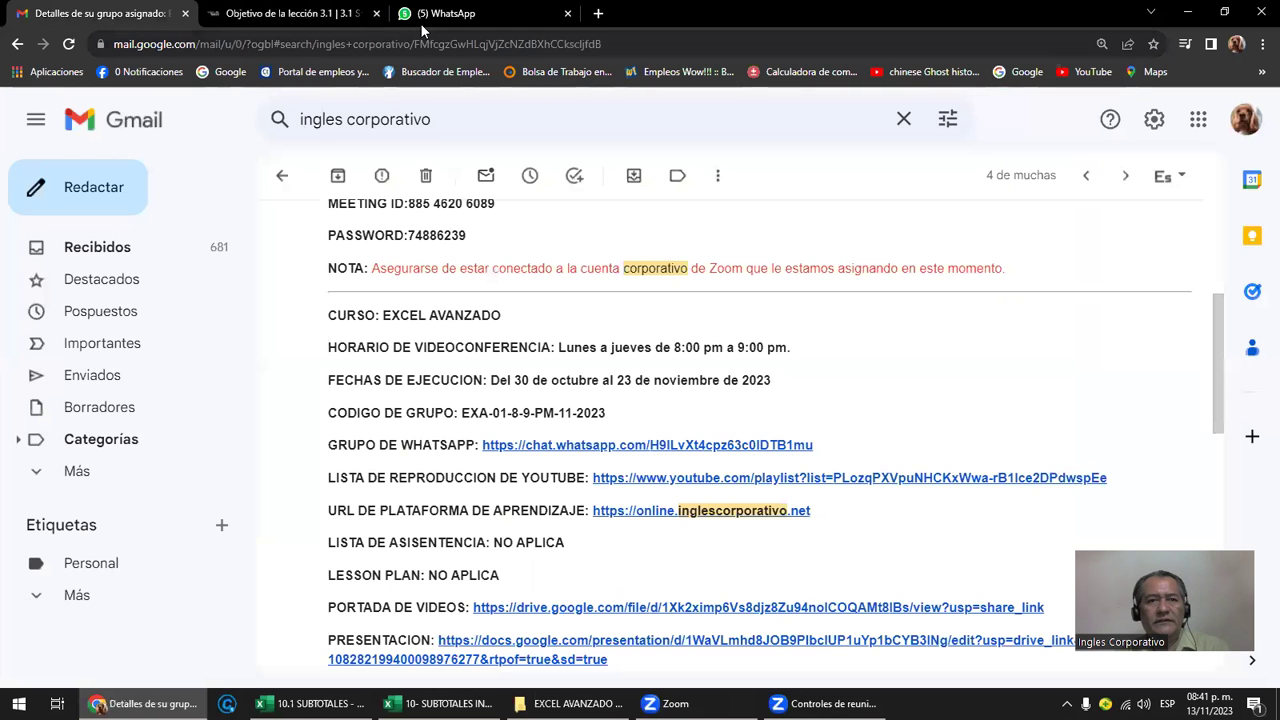
click(421, 22)
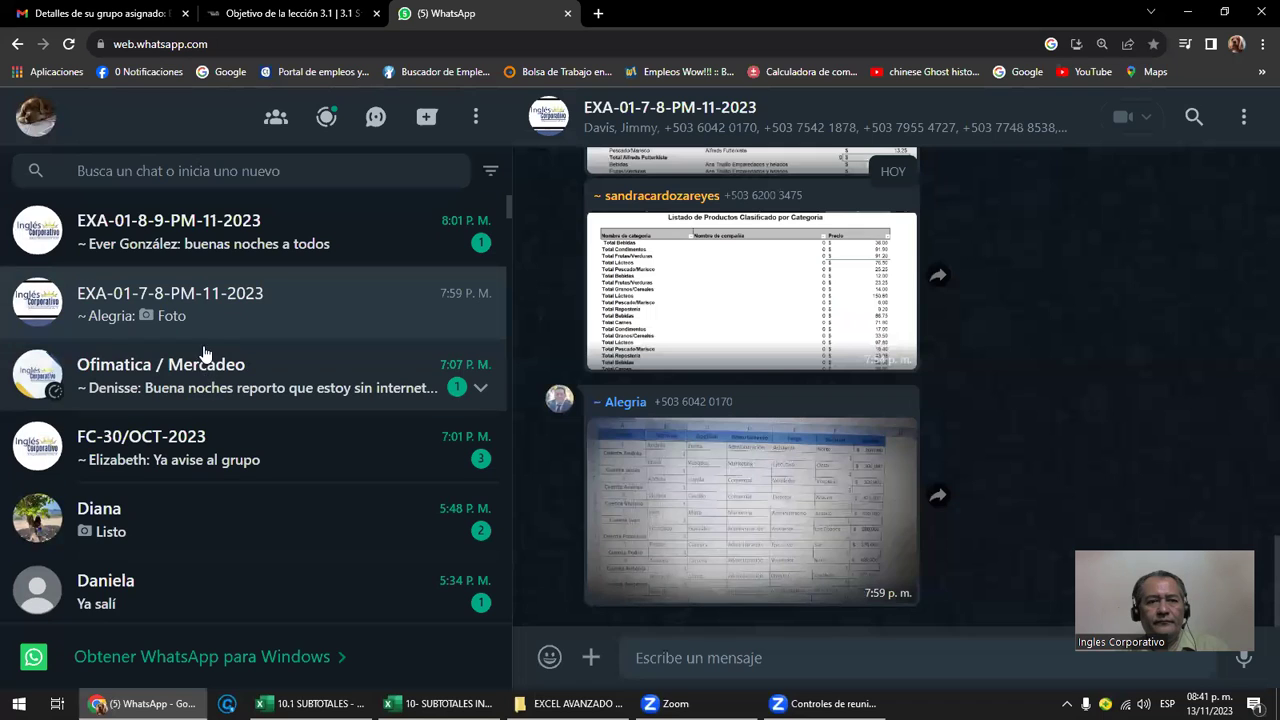
click(217, 243)
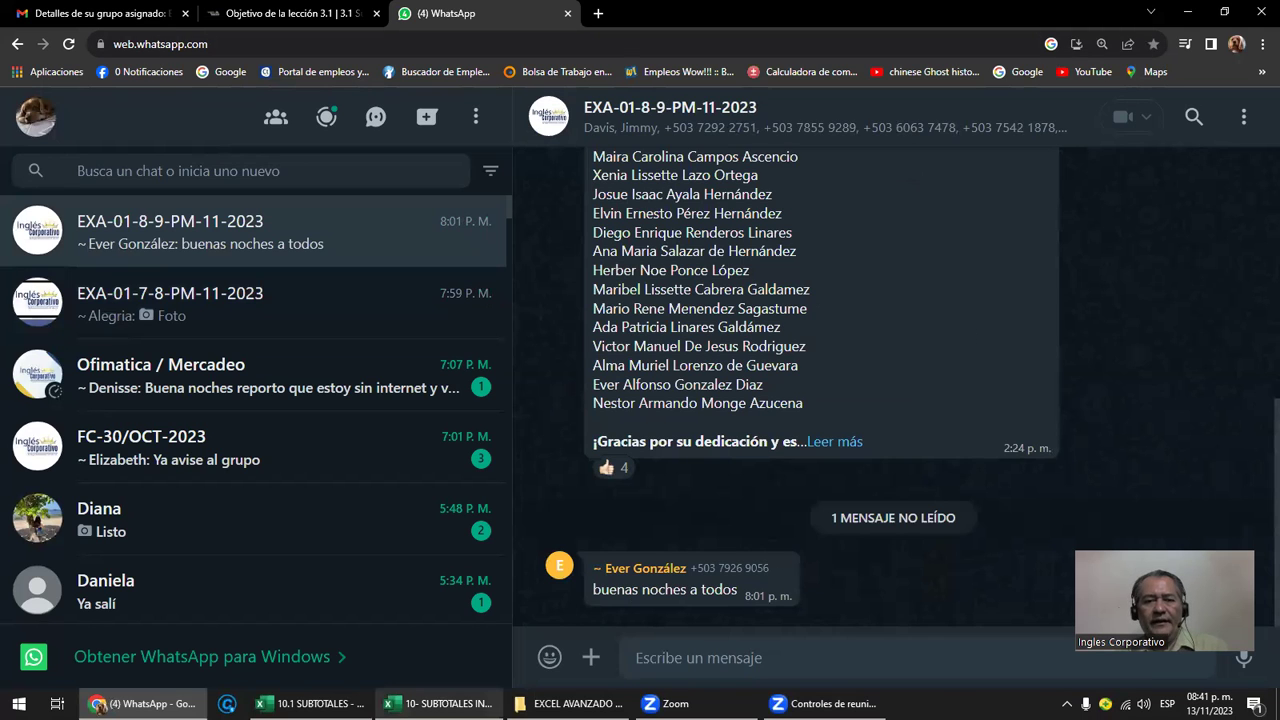
click(495, 704)
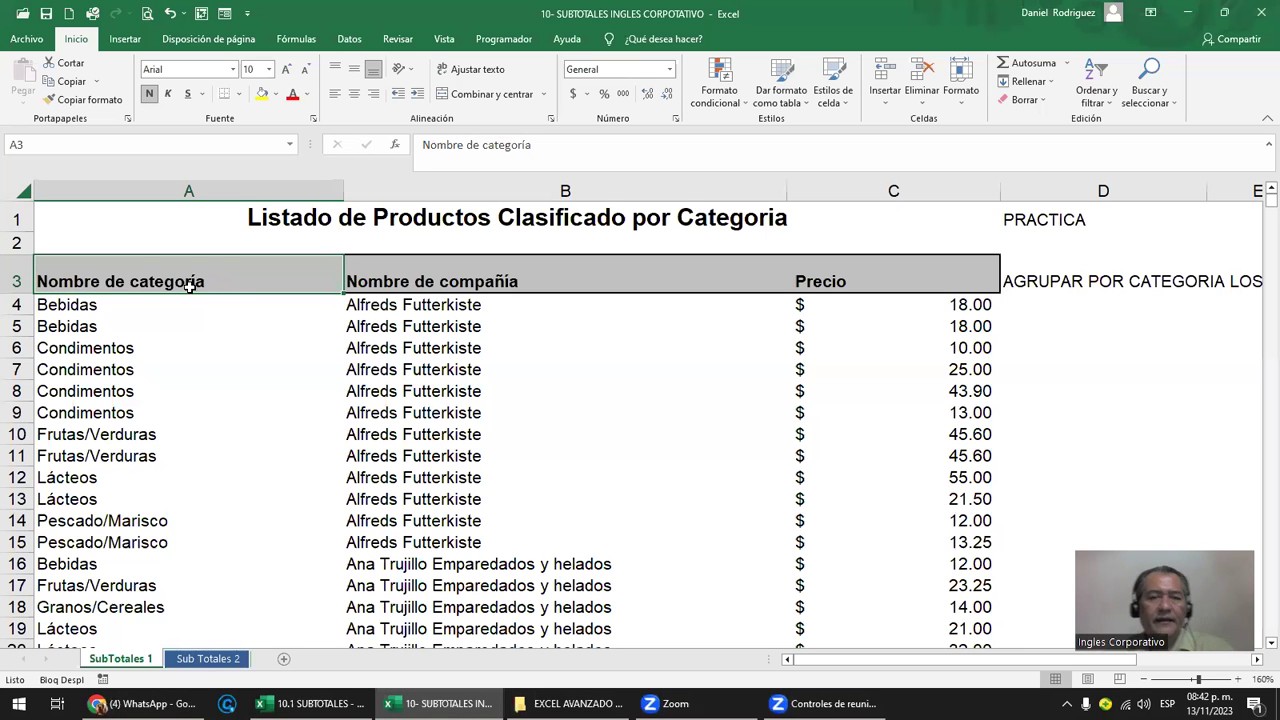
click(1060, 286)
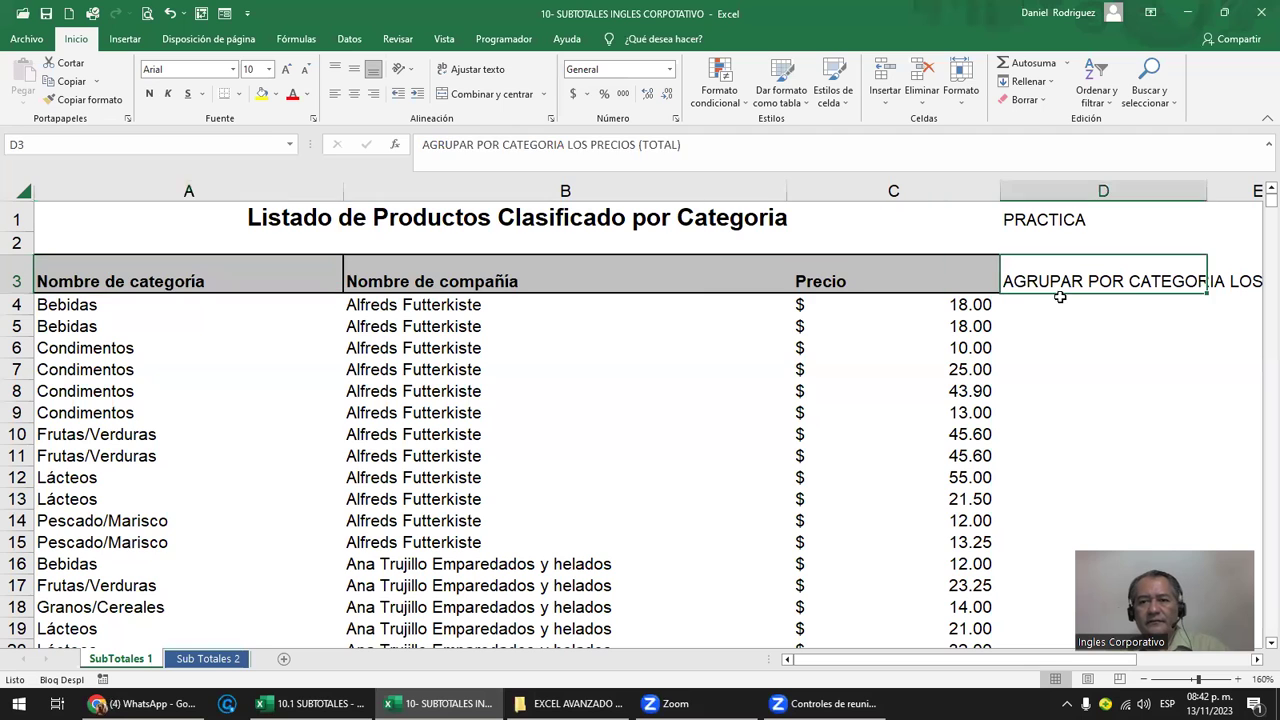
scroll(1058, 300, down, 2)
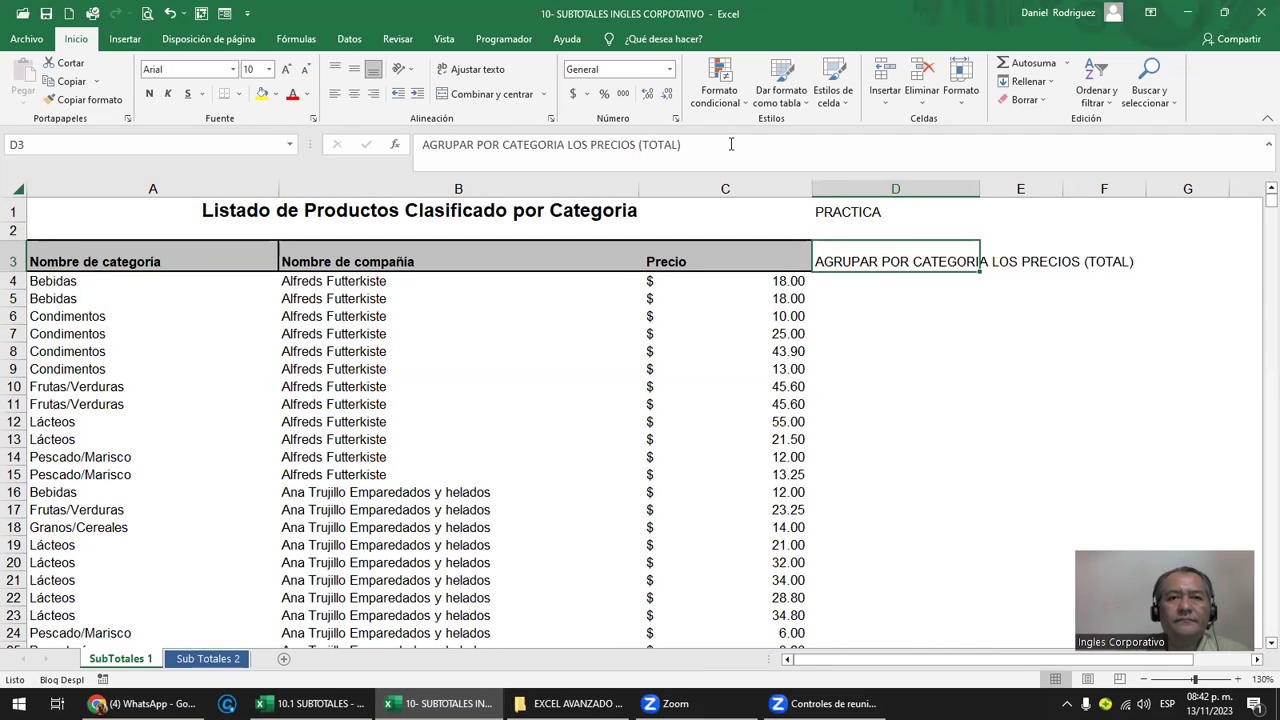
click(229, 263)
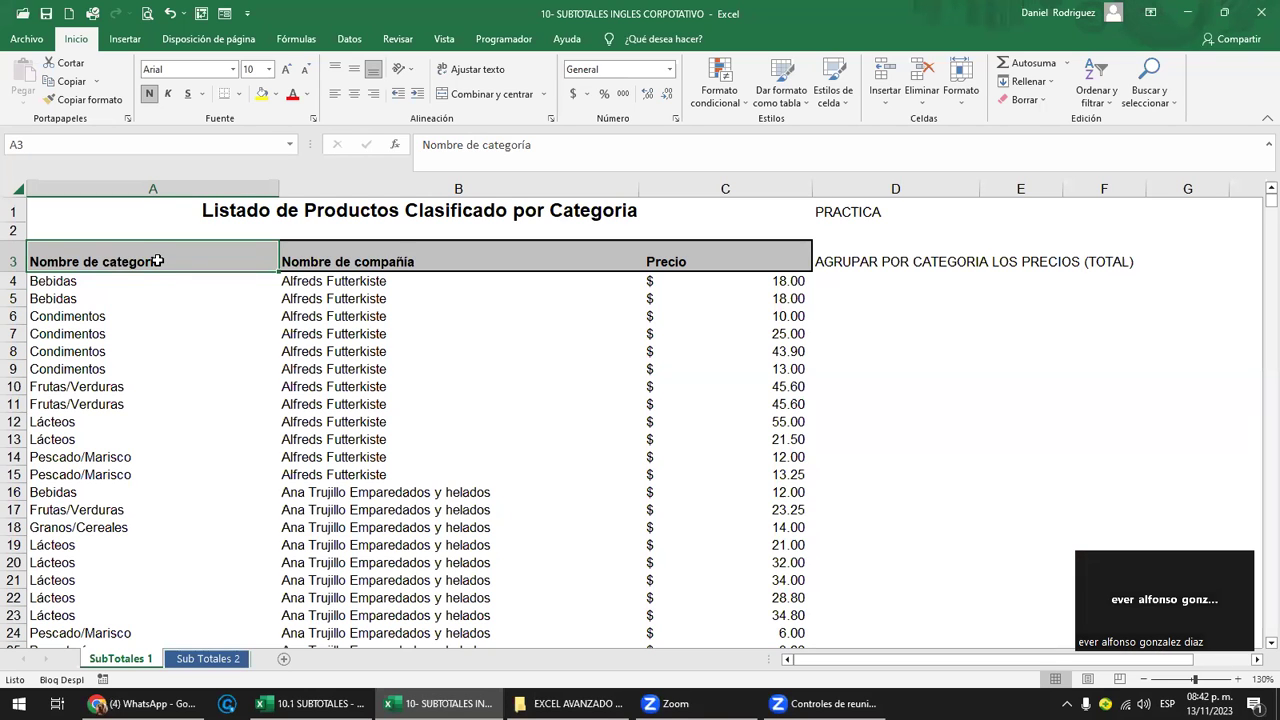
click(352, 40)
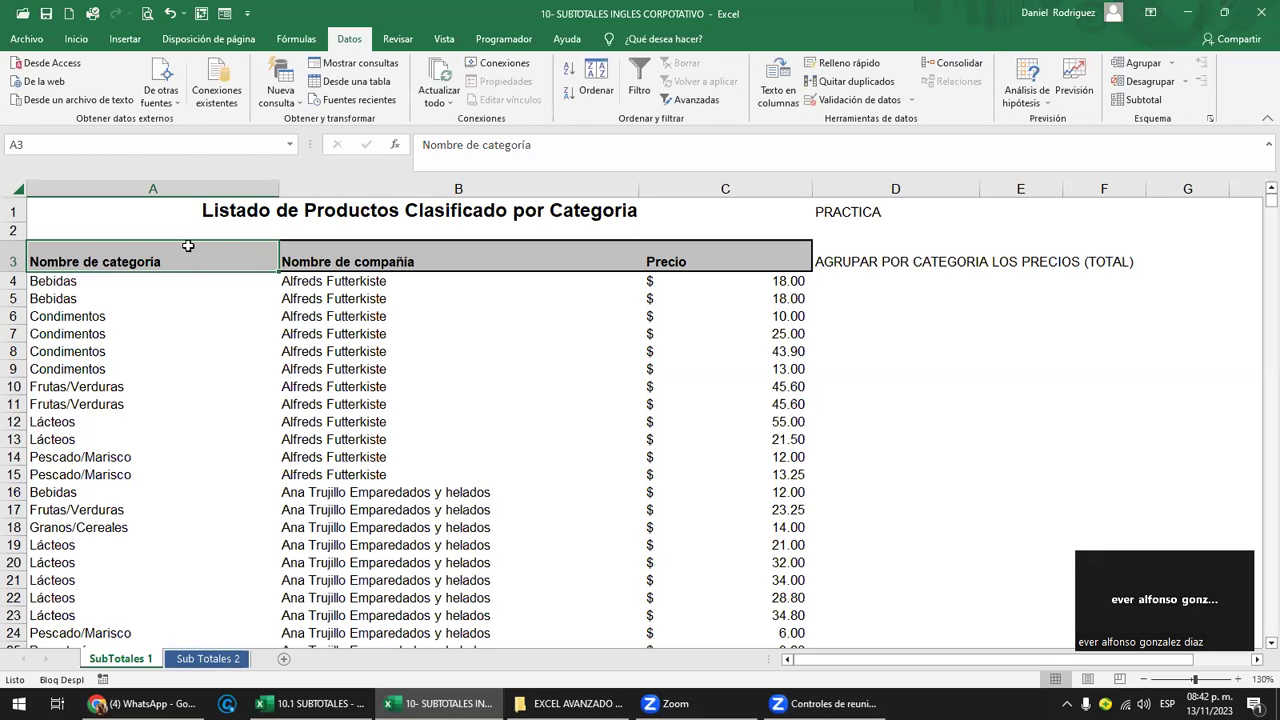
click(1158, 105)
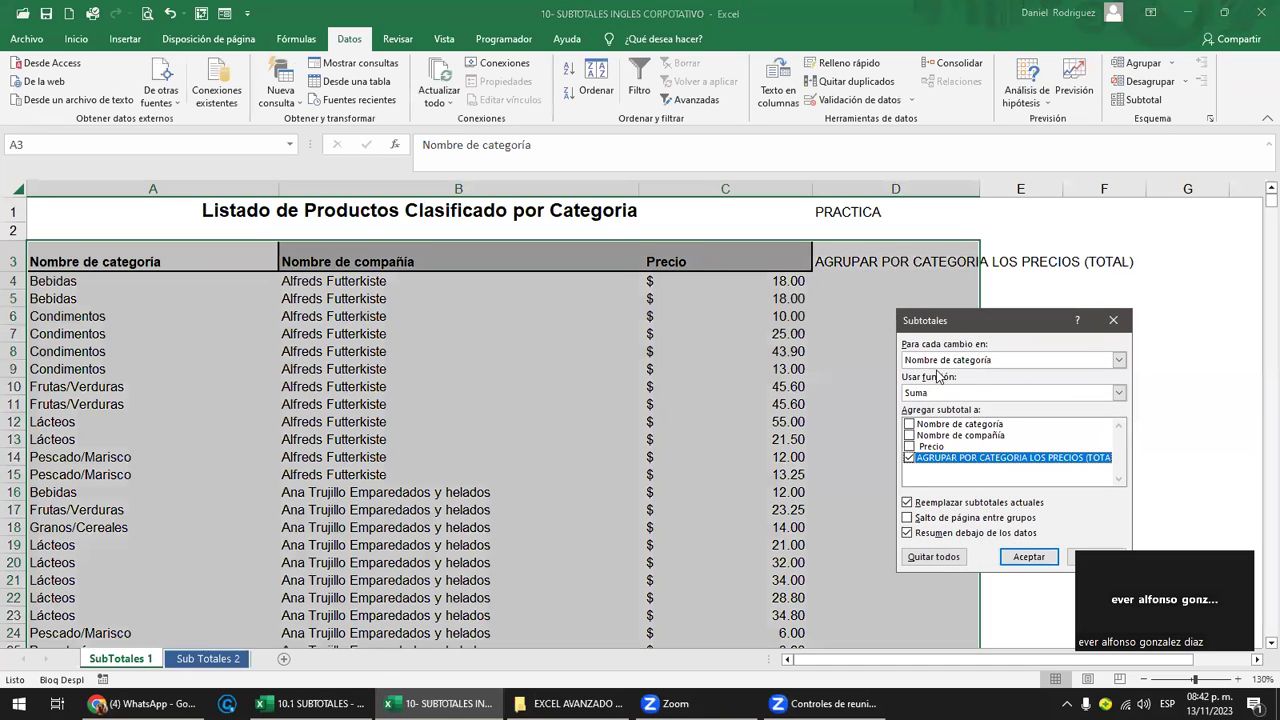
click(940, 362)
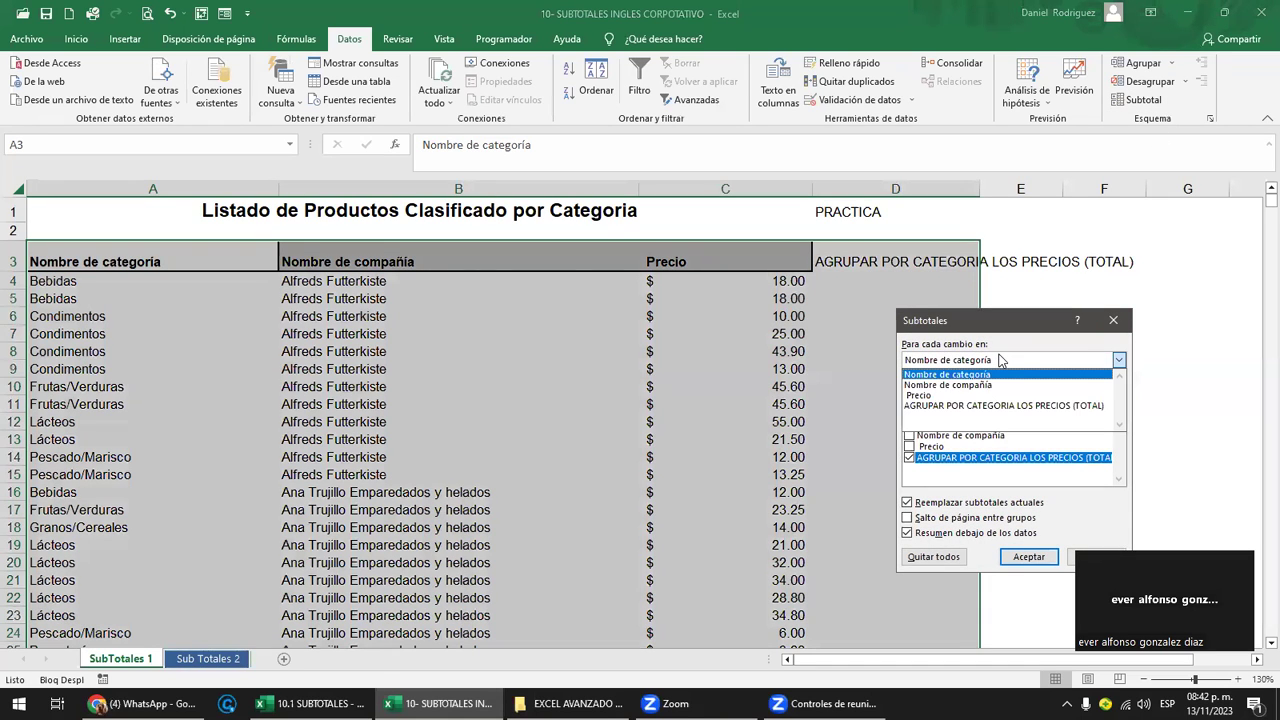
click(872, 279)
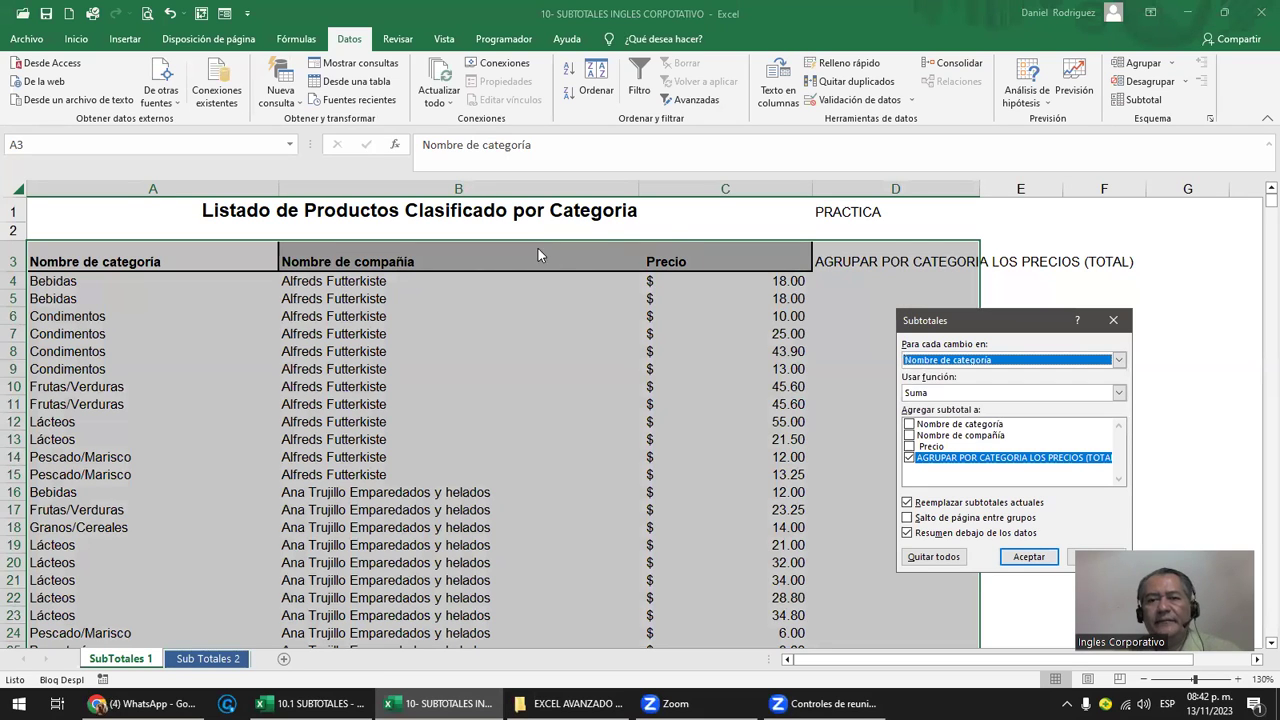
key(Escape)
click(855, 251)
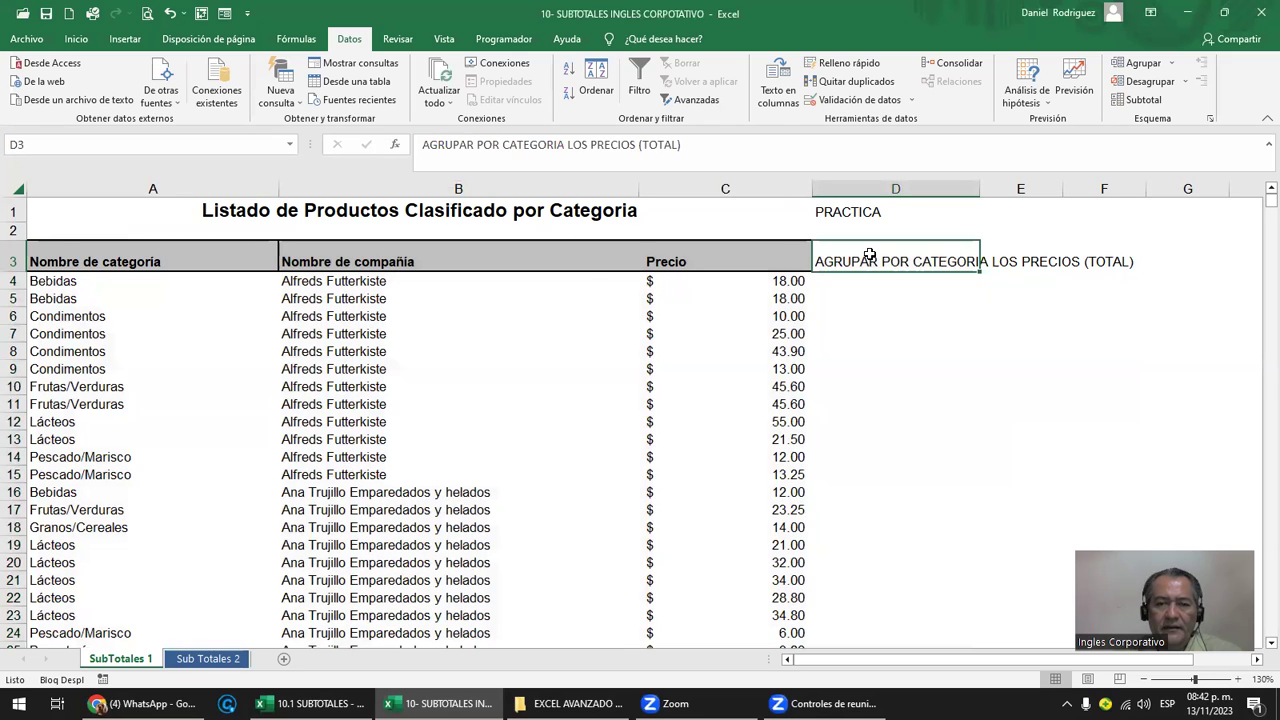
mouse_move(83, 262)
mouse_down()
mouse_move(845, 256)
mouse_move(127, 267)
mouse_up()
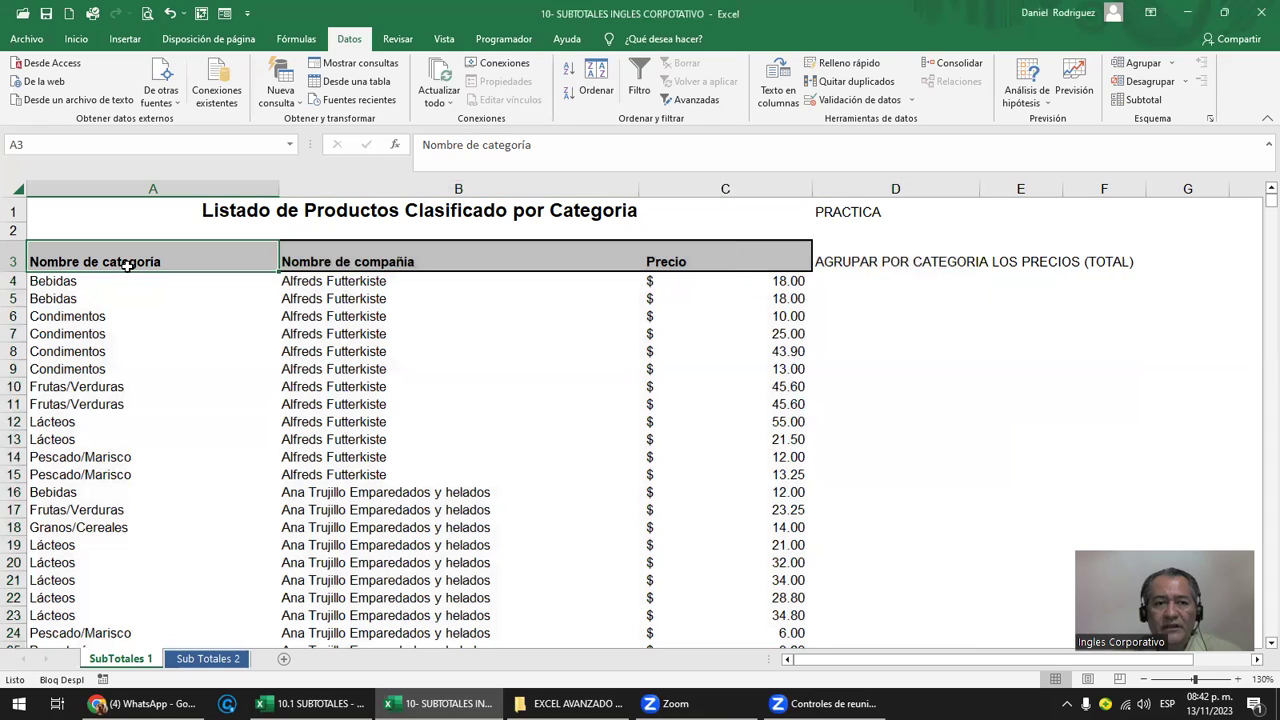
click(1138, 100)
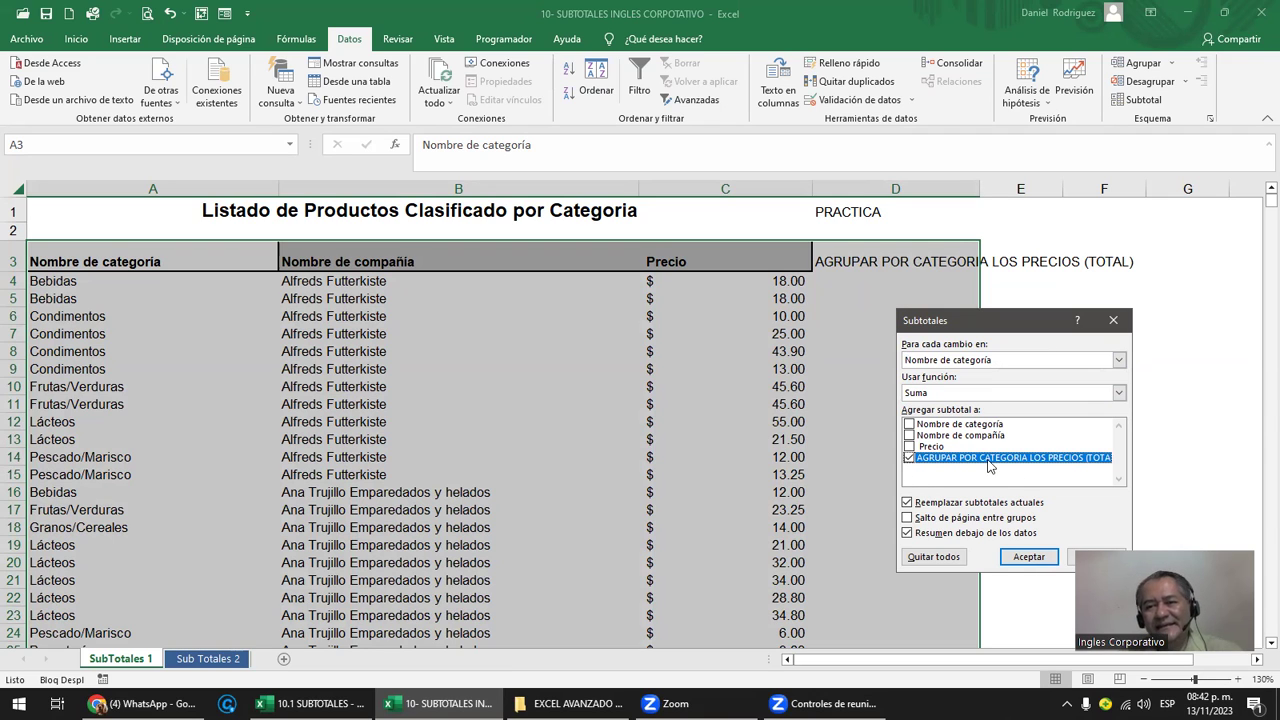
key(Escape)
Step: Insert a blank column D and paste plain cell D1 onto D3 to clear its grey fill
click(836, 191)
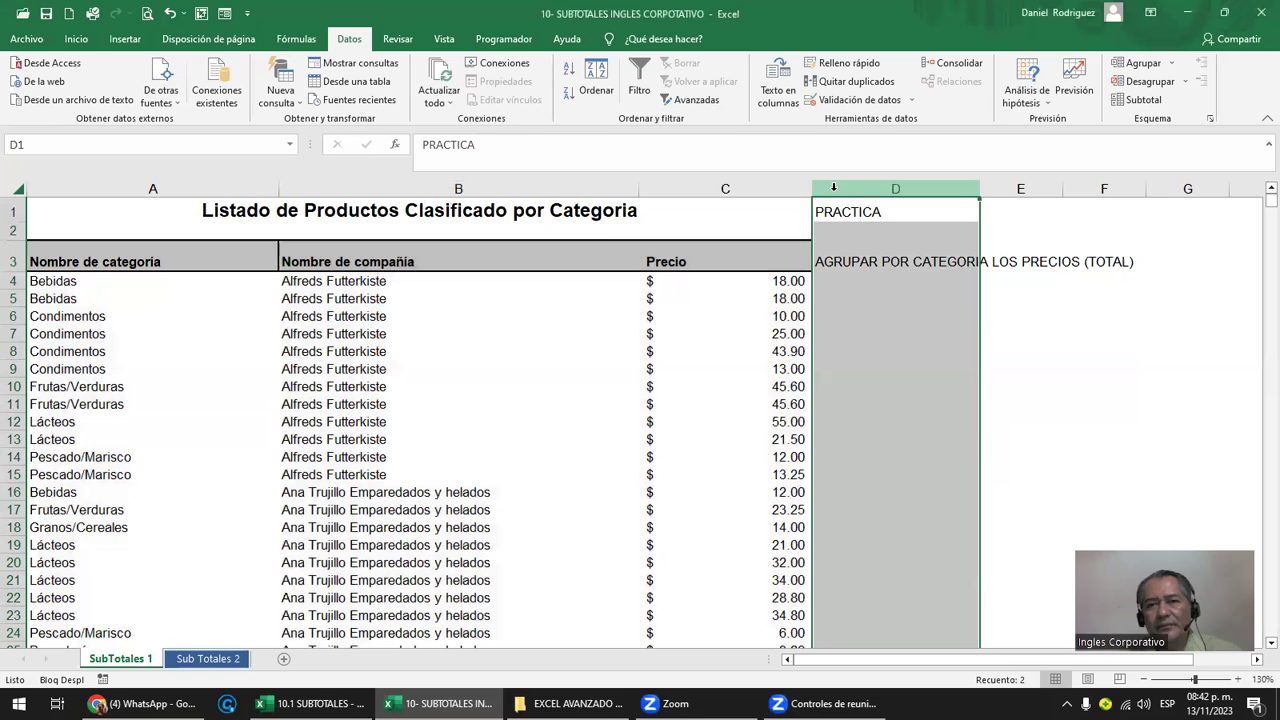
right_click(836, 191)
click(930, 331)
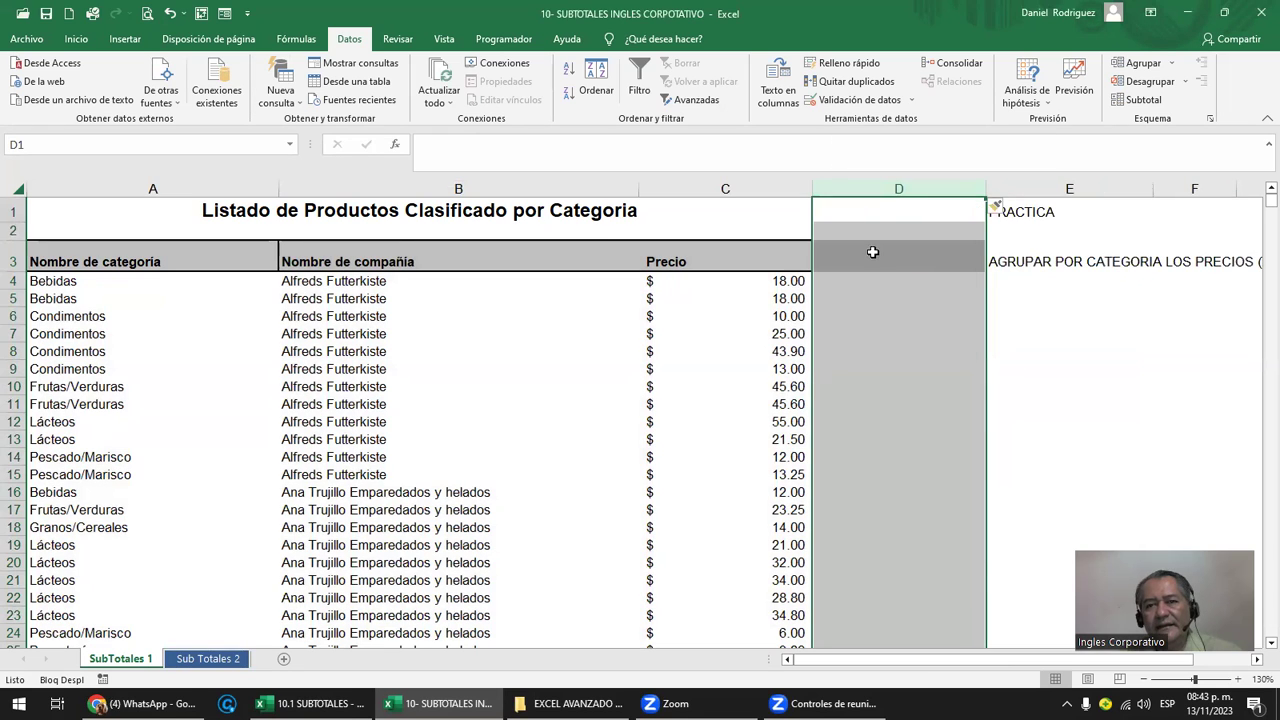
click(868, 258)
click(913, 215)
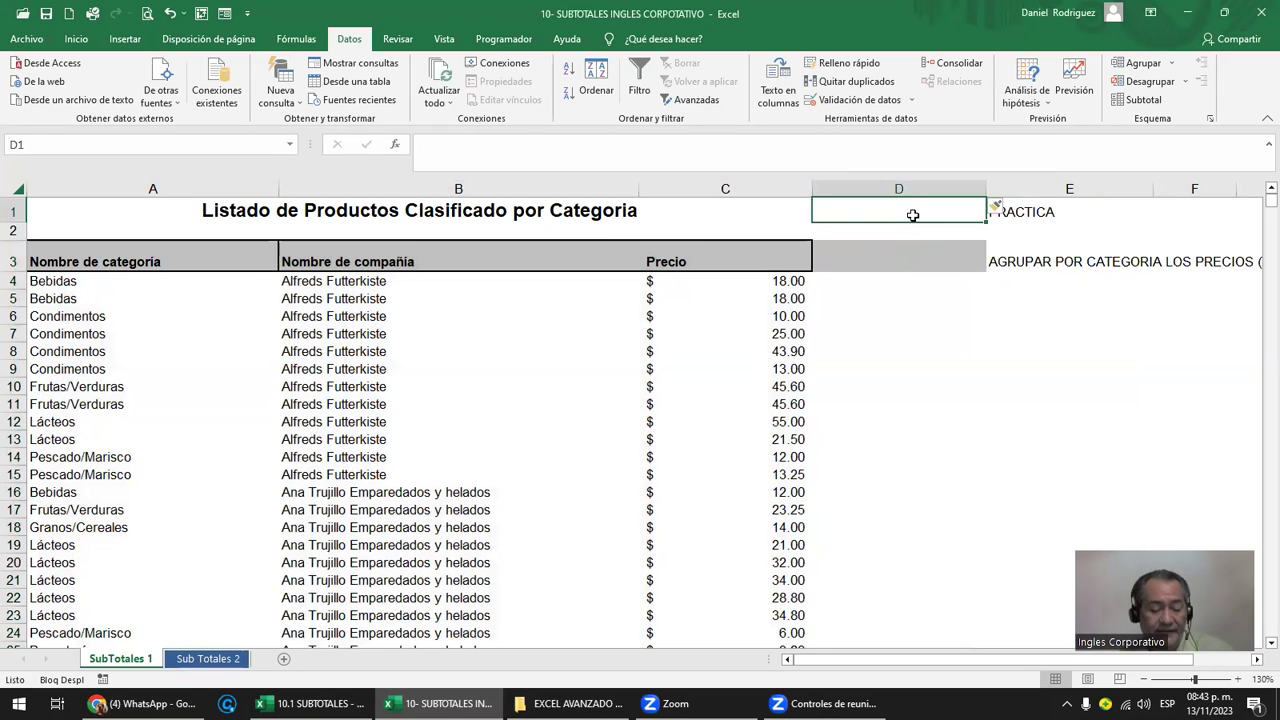
key(ctrl+c)
scroll(913, 215, down, 1)
click(954, 237)
key(Return)
scroll(990, 245, up, 1)
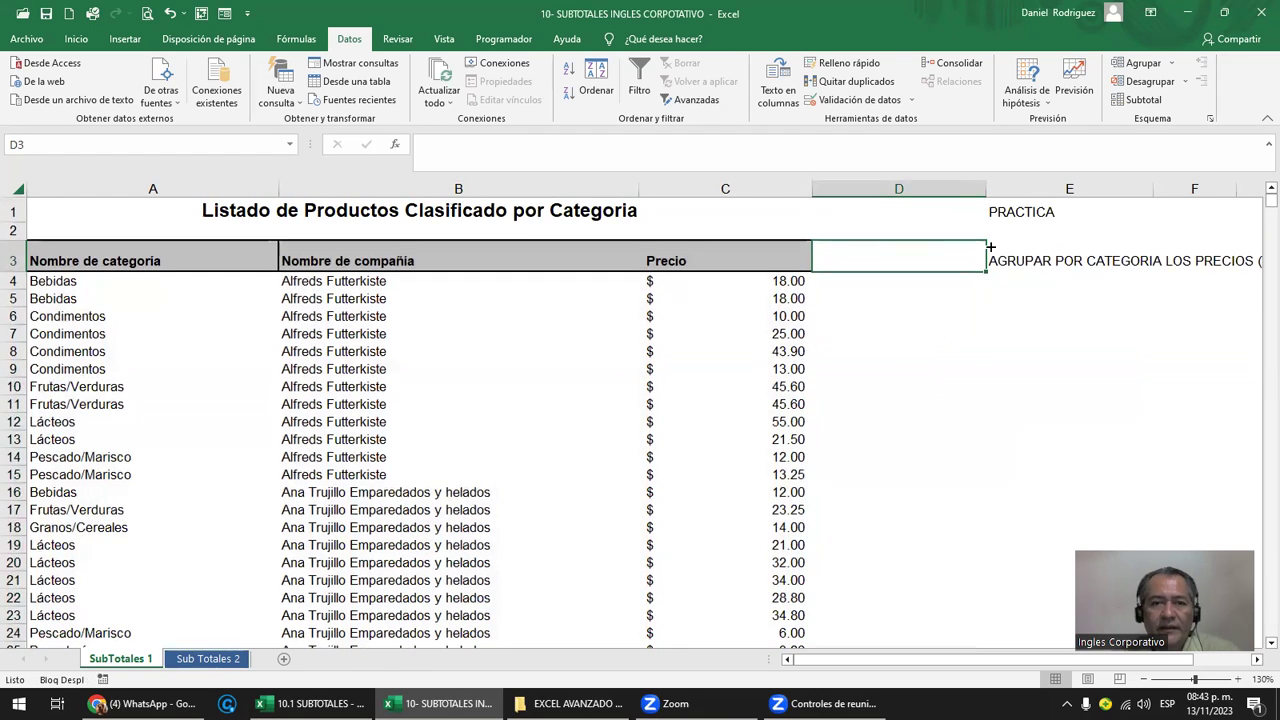
Step: Narrow column D into a thin spacer before the notes now in column E
click(19, 230)
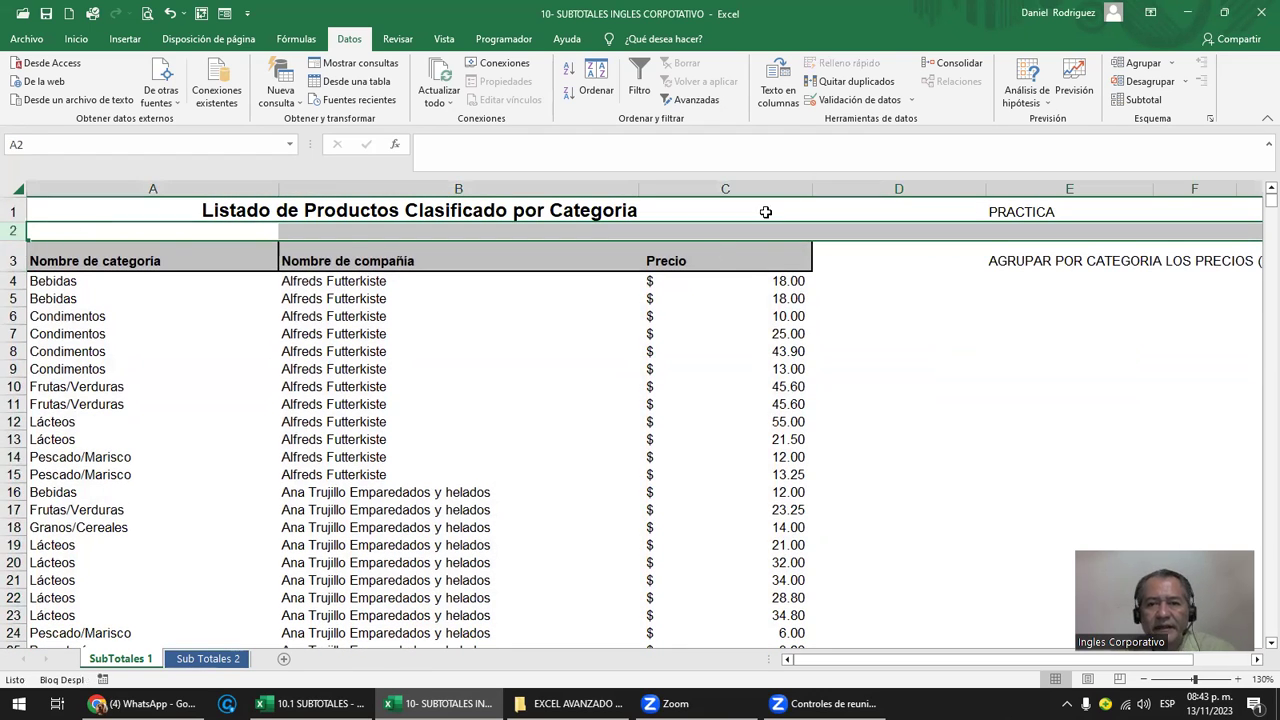
click(855, 182)
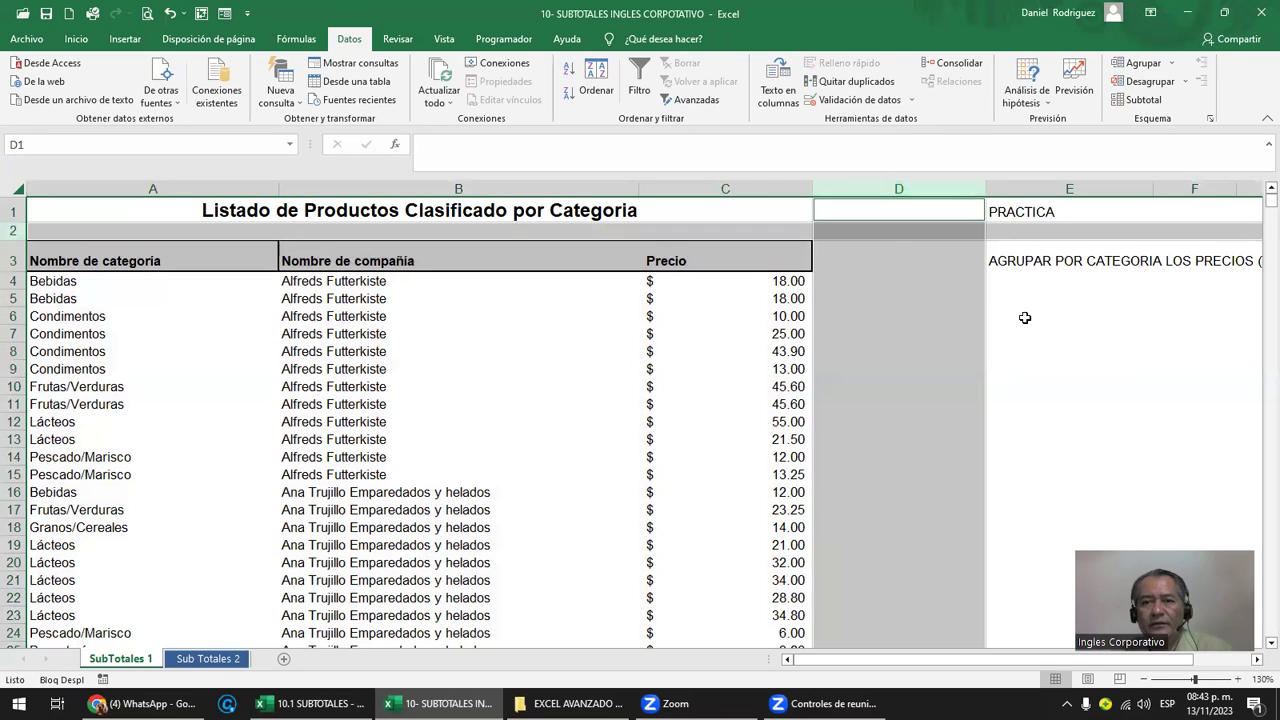
click(1020, 316)
drag(986, 190, 836, 189)
click(849, 262)
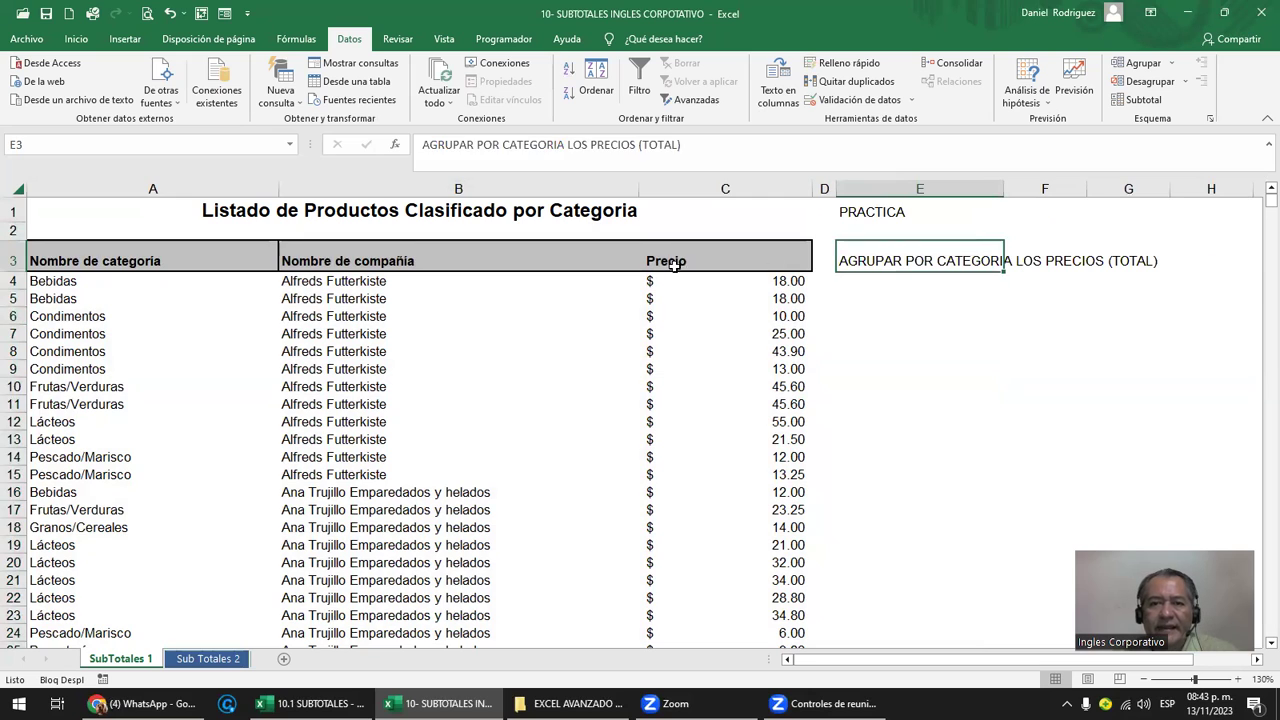
key(Left)
key(Left)
Step: Apply Datos > Subtotal with Suma of Precio at each change in Nombre de categoría
click(1140, 100)
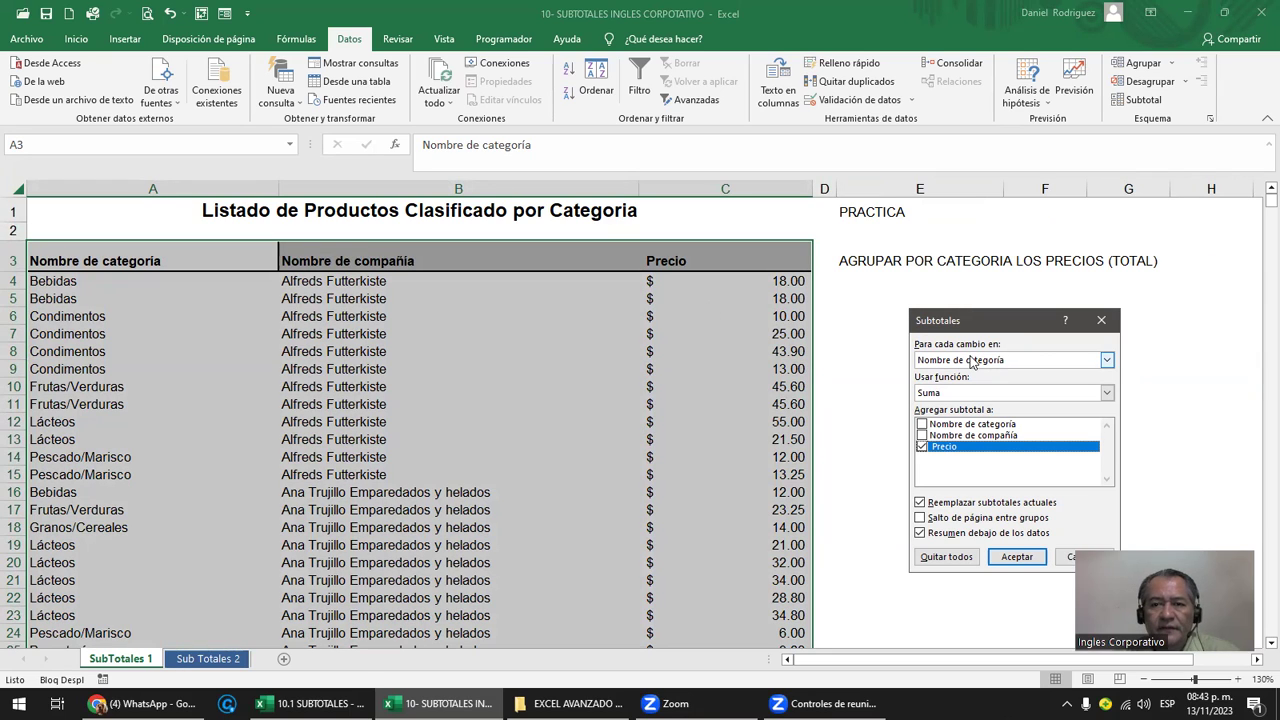
click(1014, 560)
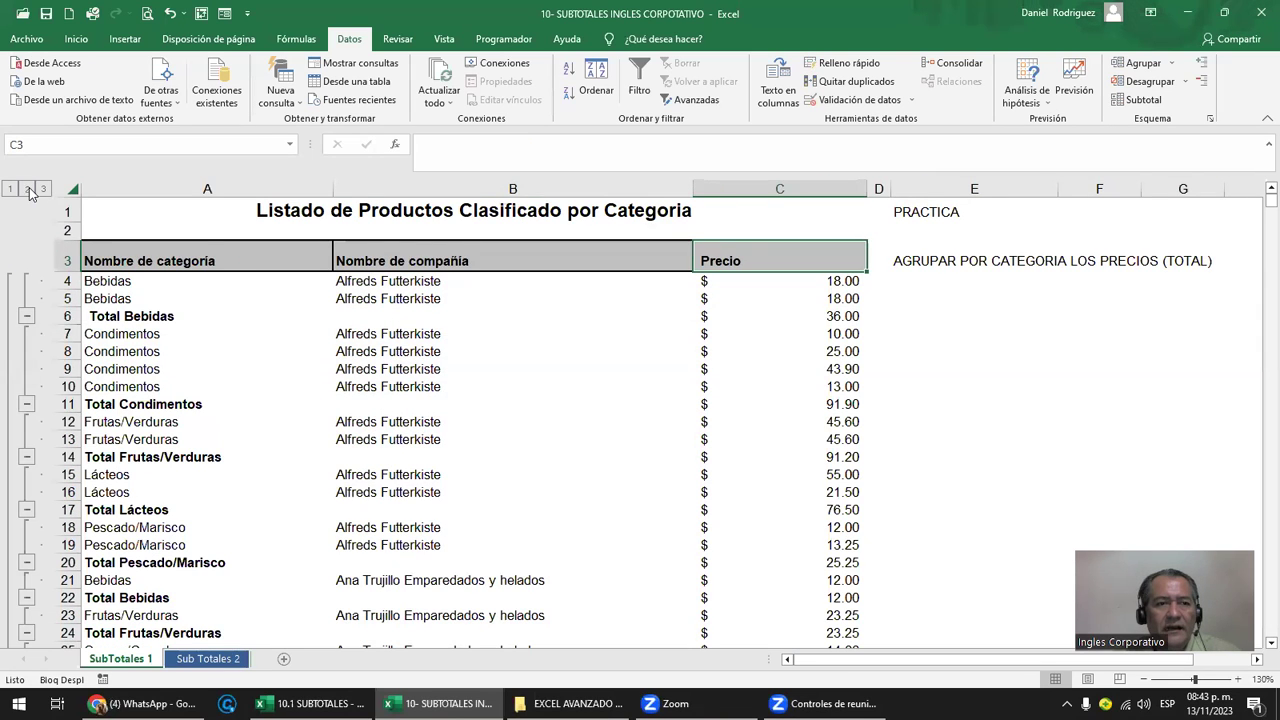
Step: Collapse the outline to level 2 and check category totals such as Total Bebidas 36.00
click(26, 188)
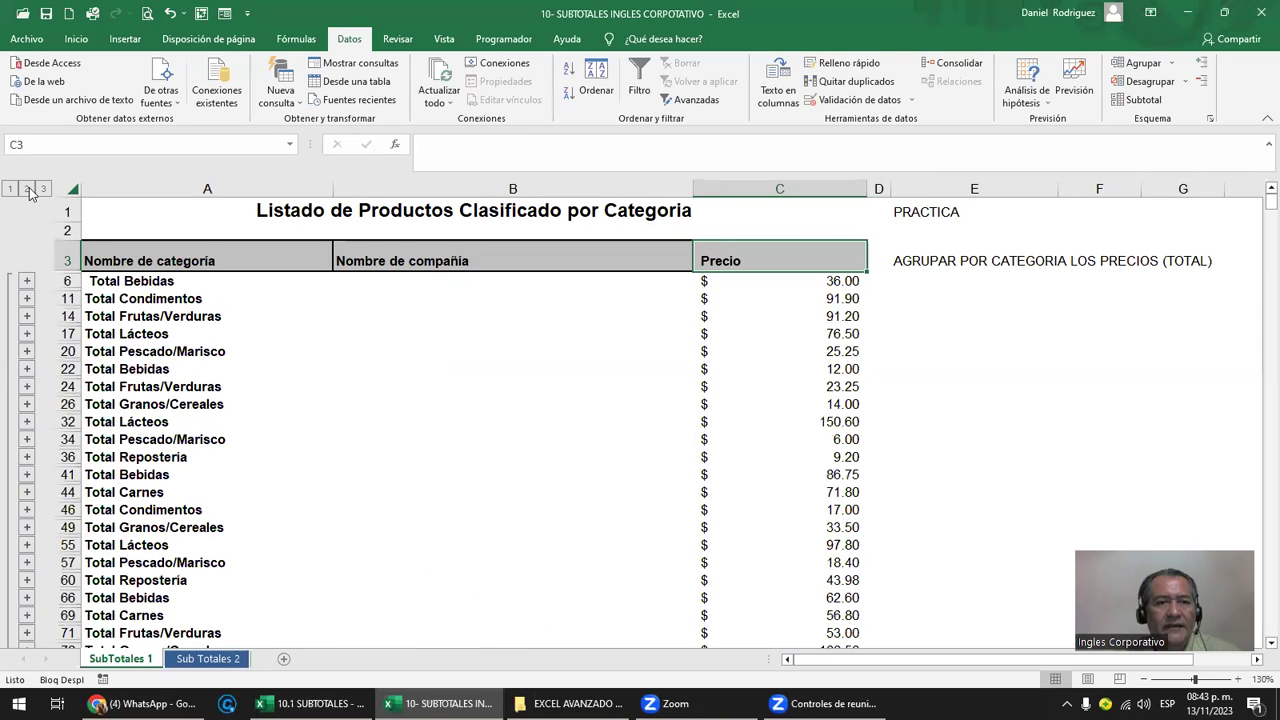
click(359, 373)
scroll(359, 373, down, 3)
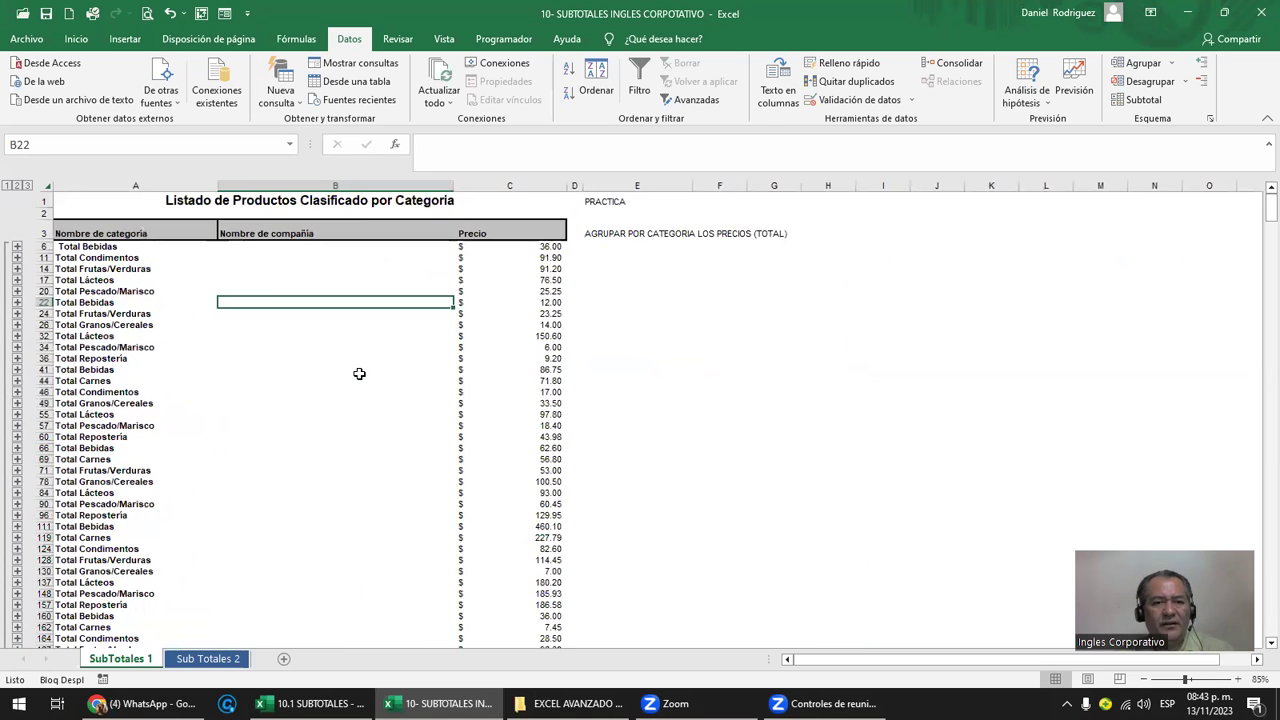
scroll(359, 373, up, 3)
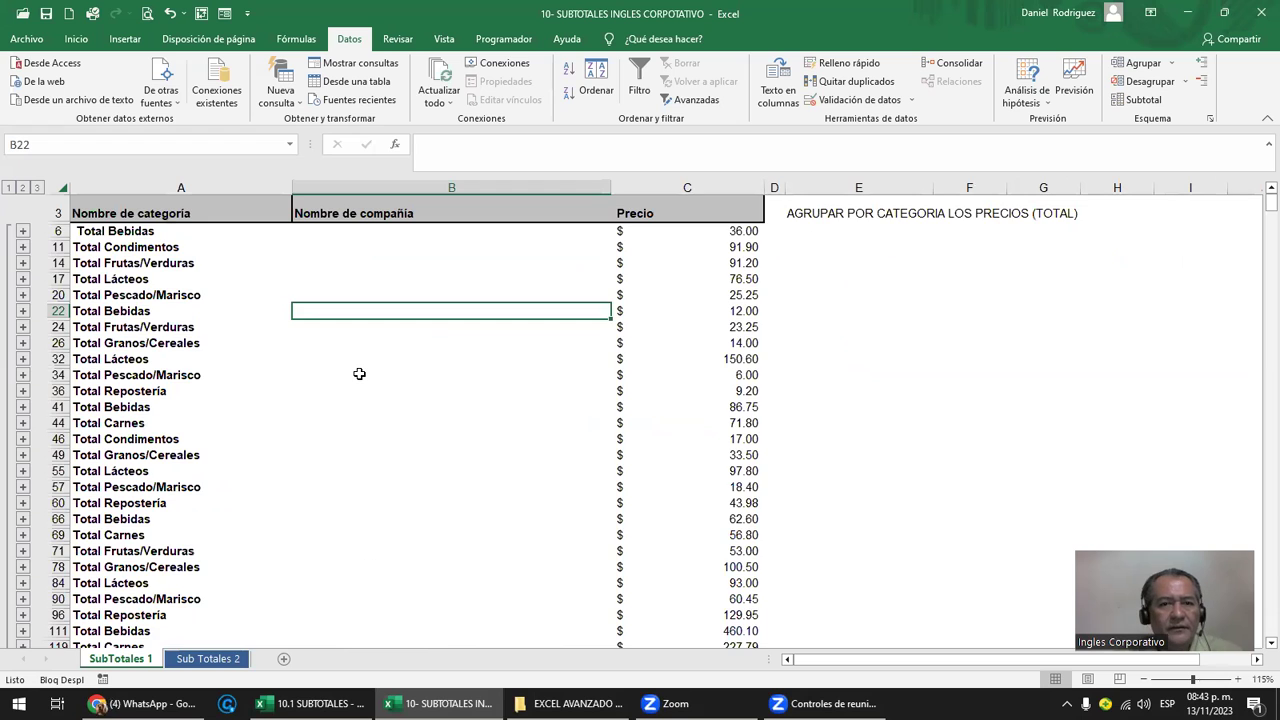
scroll(359, 373, up, 1)
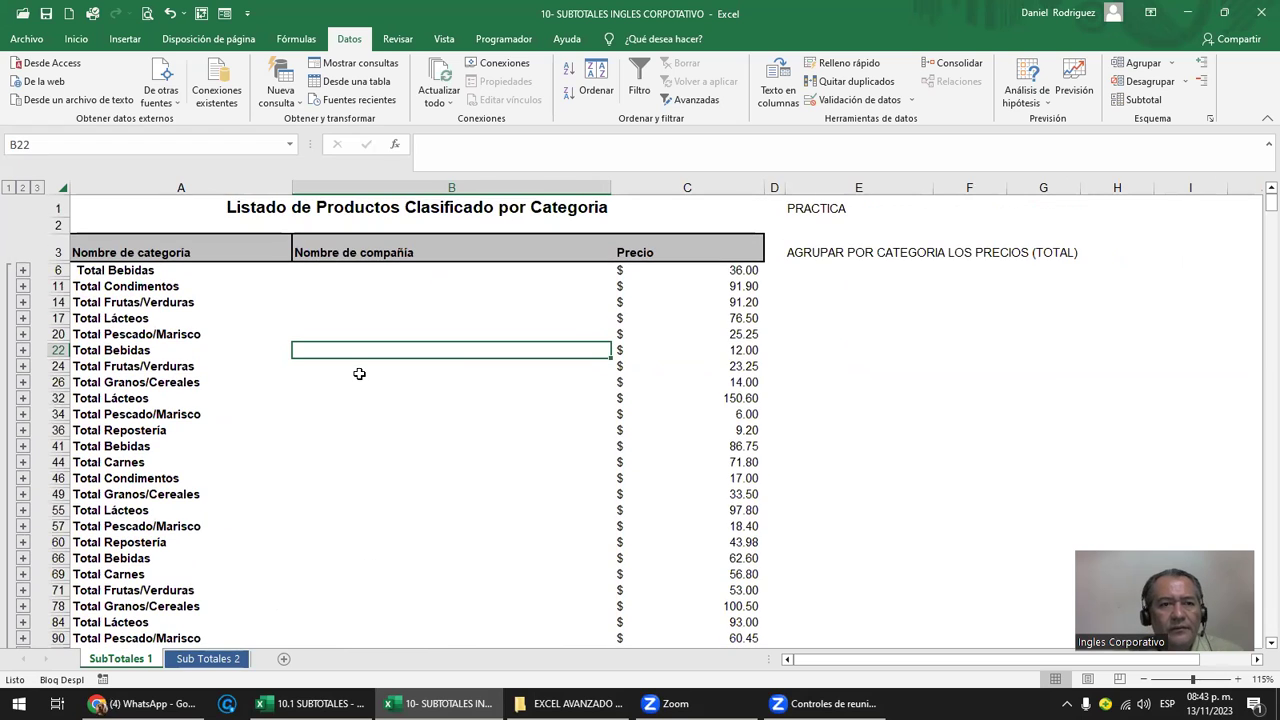
click(110, 268)
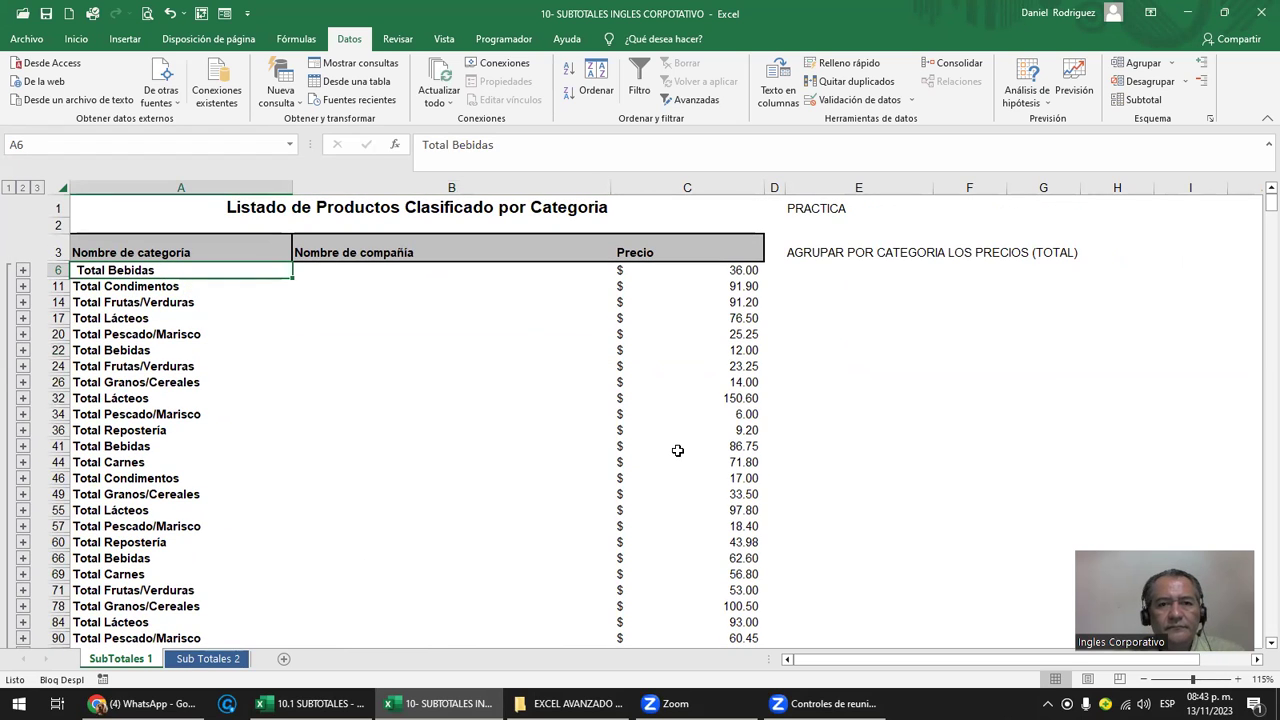
click(607, 80)
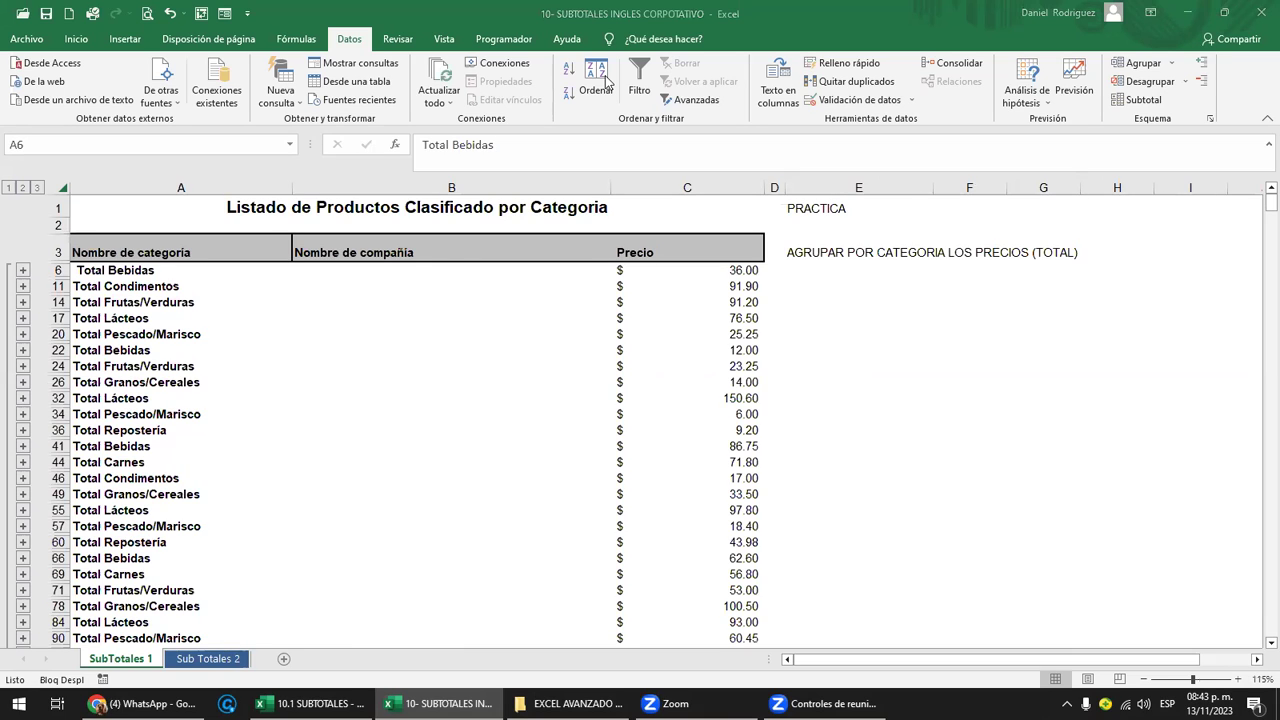
Step: Fill the PRACTICA note in E1 and the AGRUPAR note in E3 yellow, then autofit column E
click(818, 204)
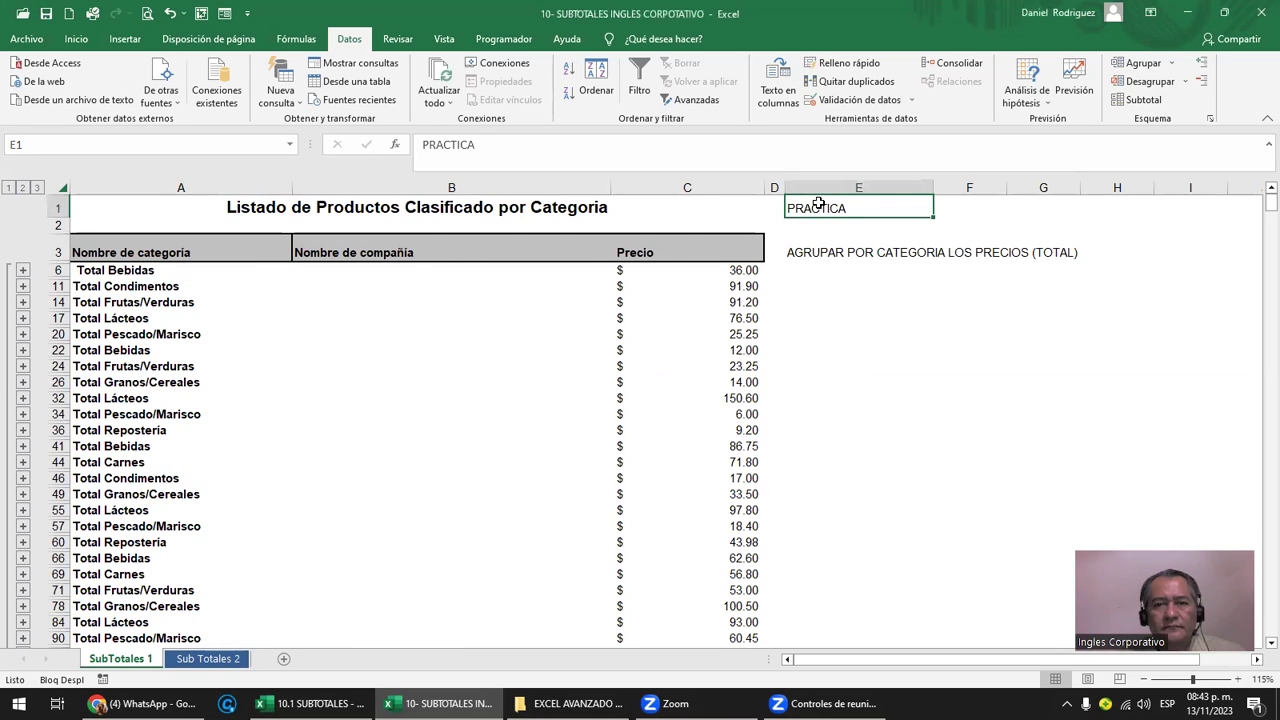
click(76, 39)
click(261, 93)
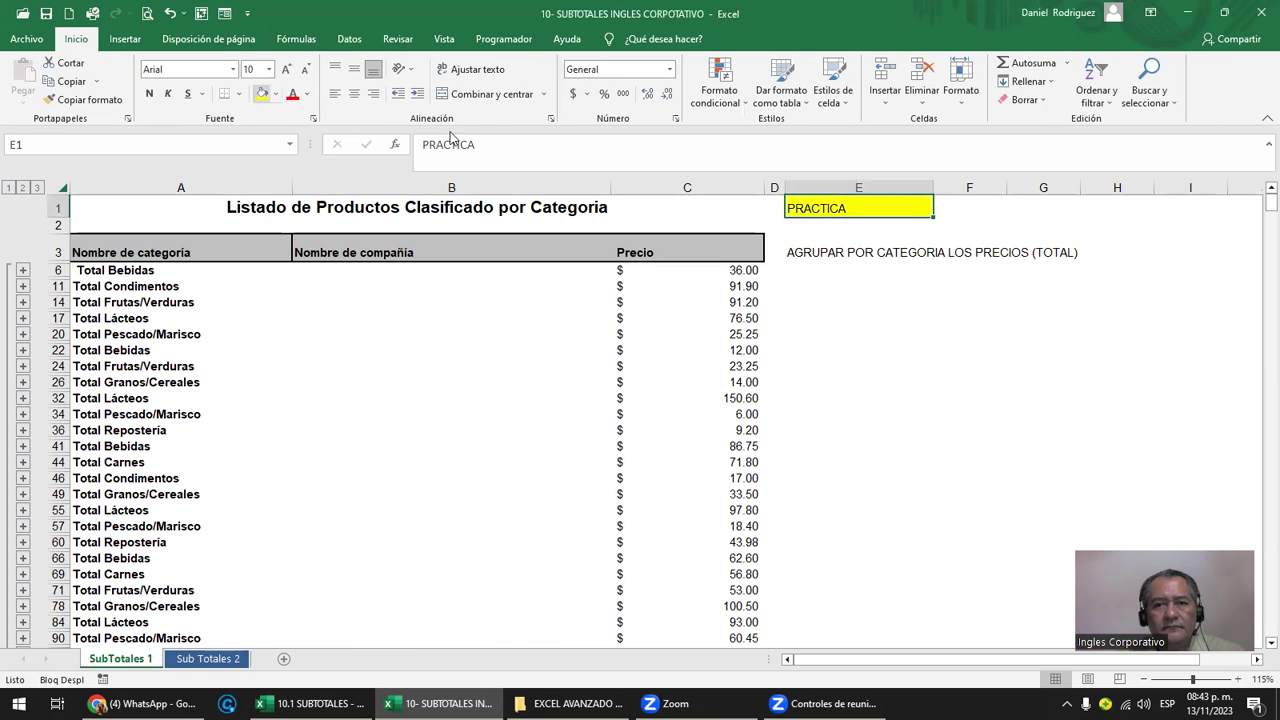
click(853, 250)
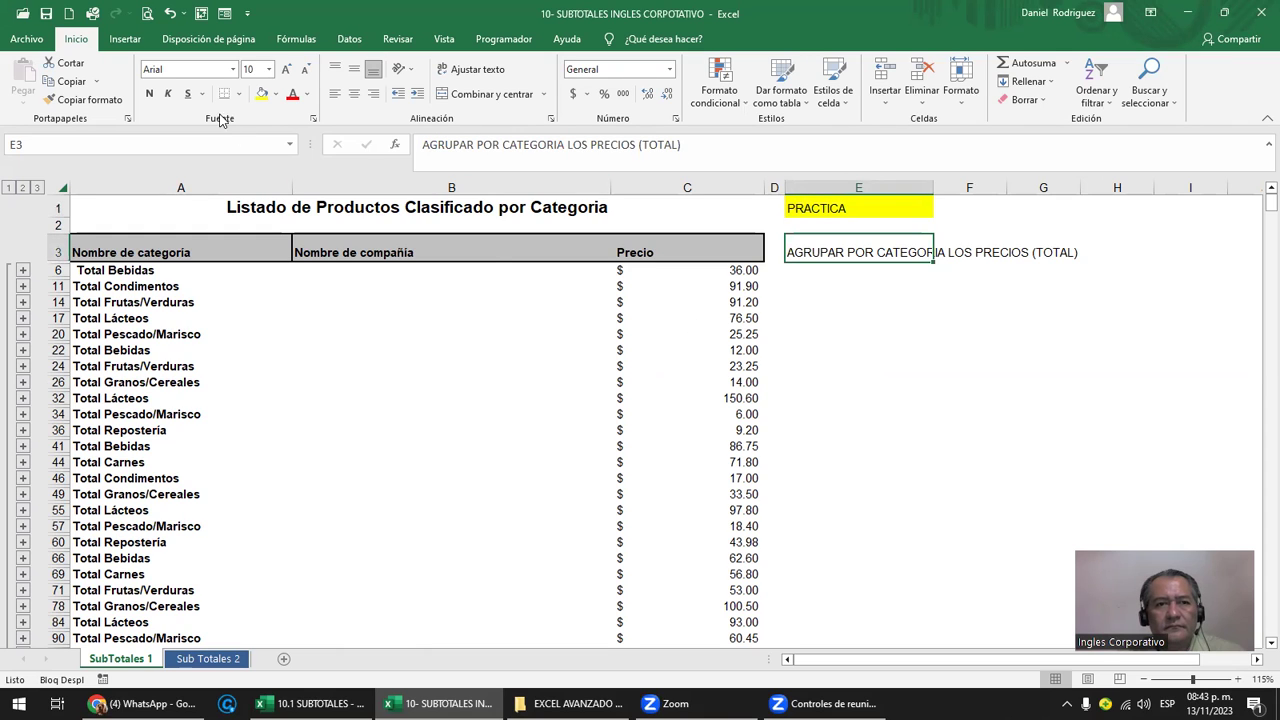
click(265, 95)
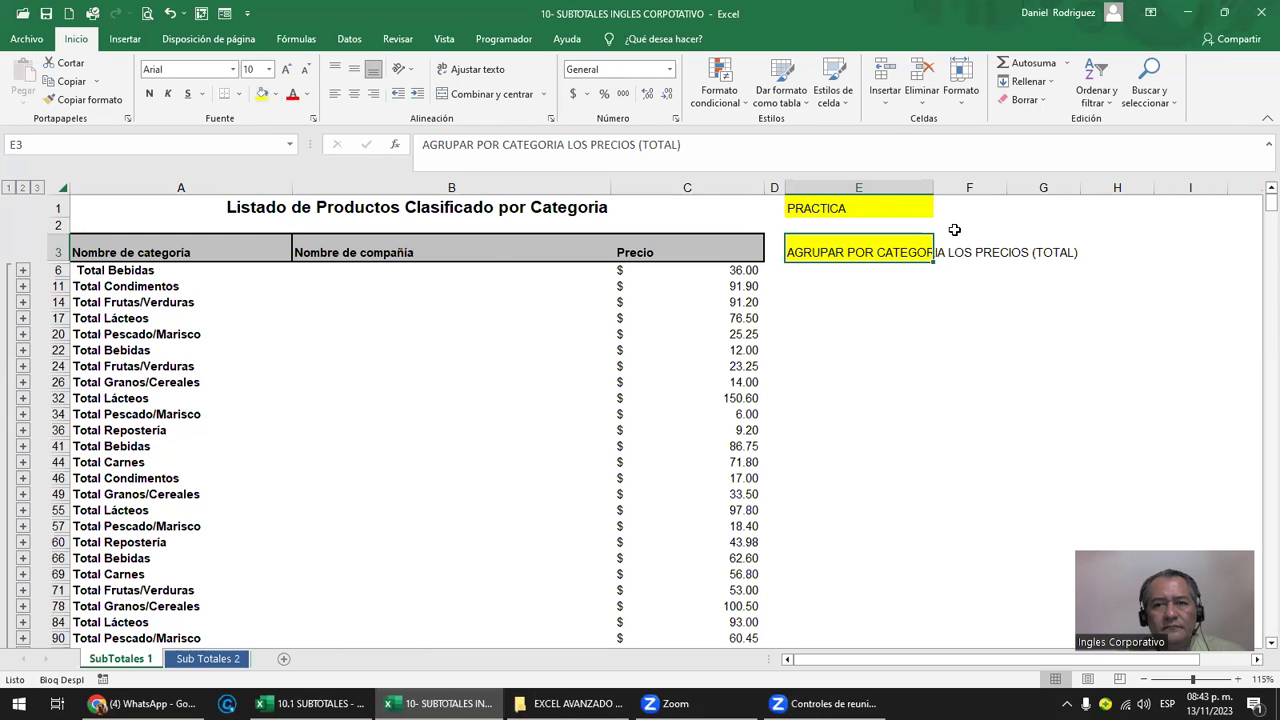
double_click(933, 188)
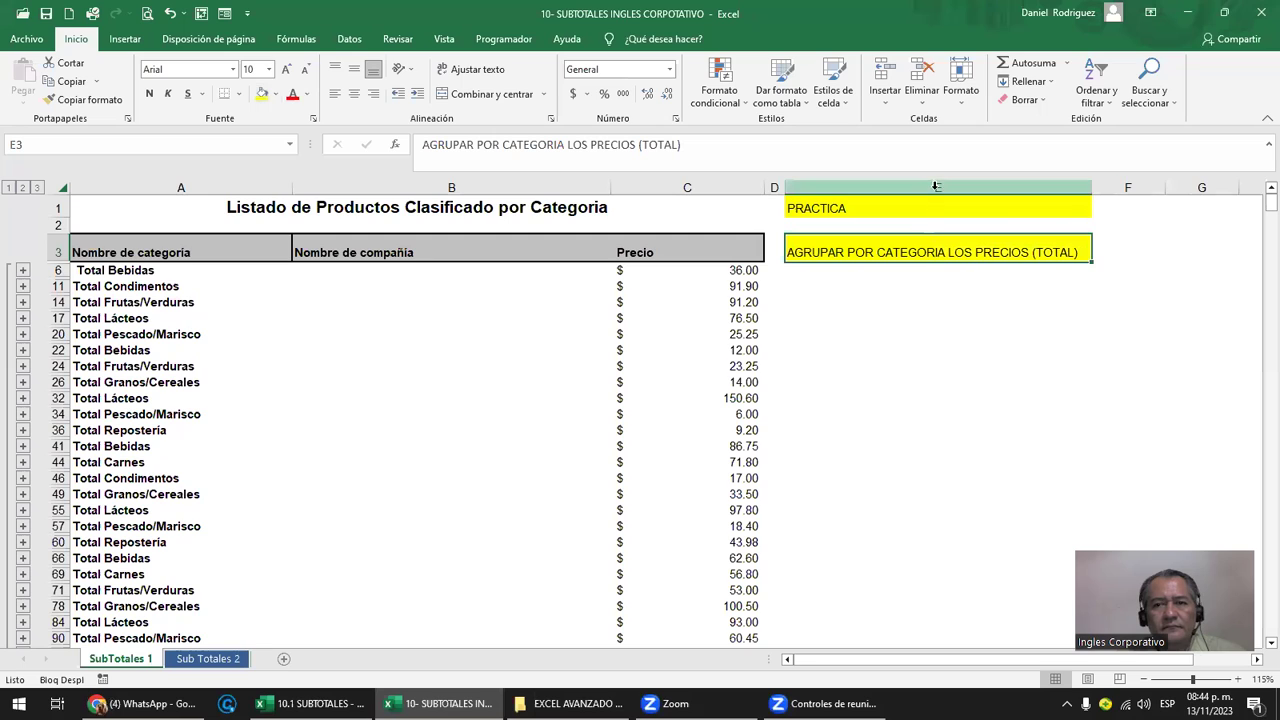
click(903, 349)
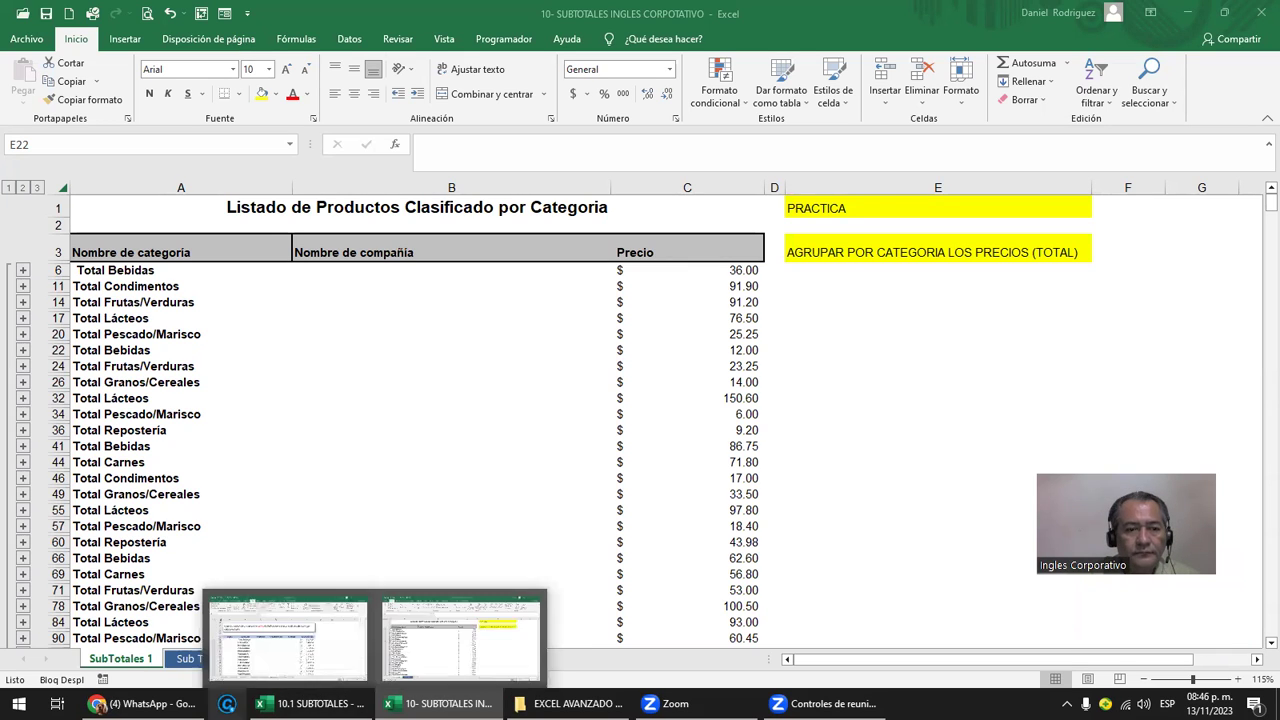
Step: Switch from Excel to WhatsApp Web in the browser
click(145, 703)
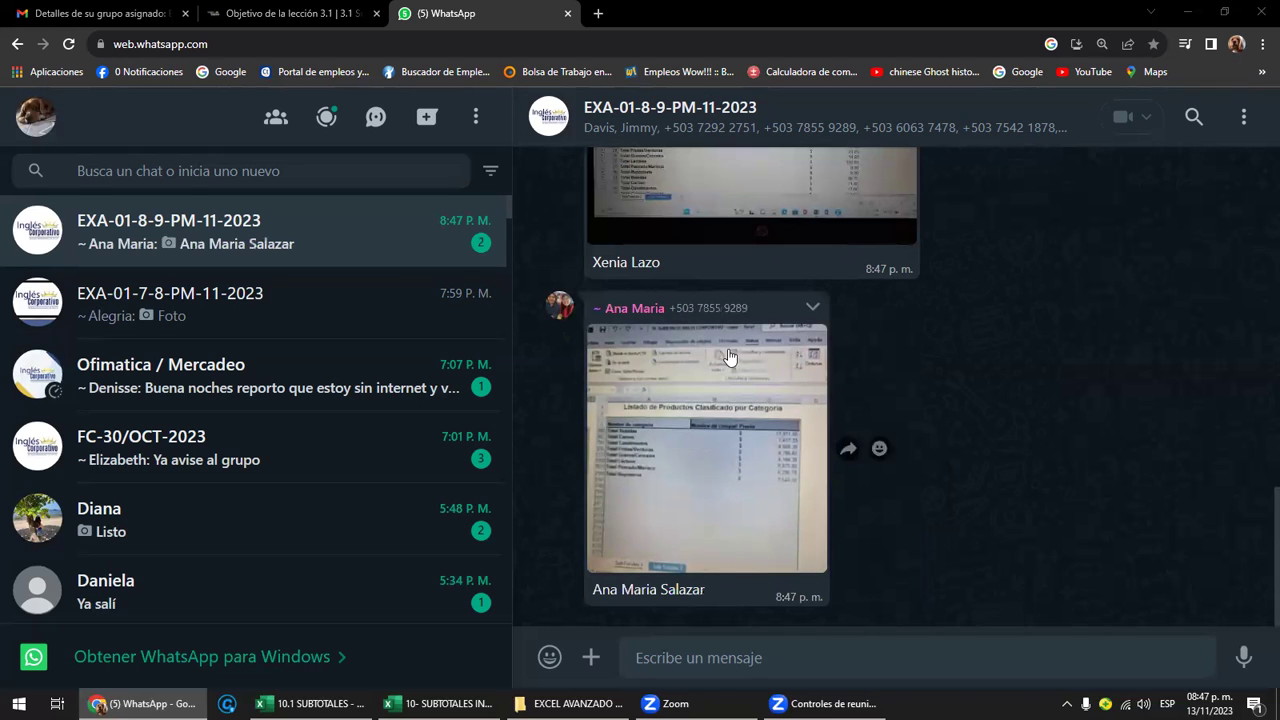
scroll(729, 360, up, 5)
click(718, 461)
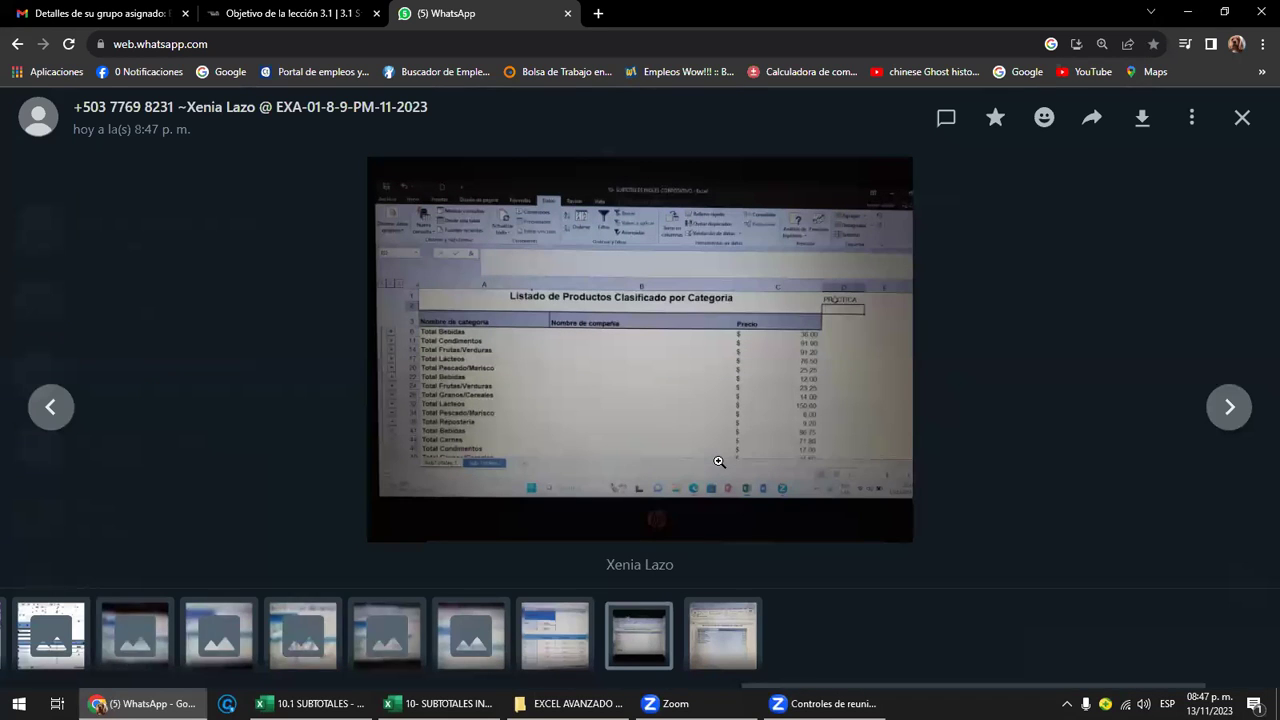
click(1230, 407)
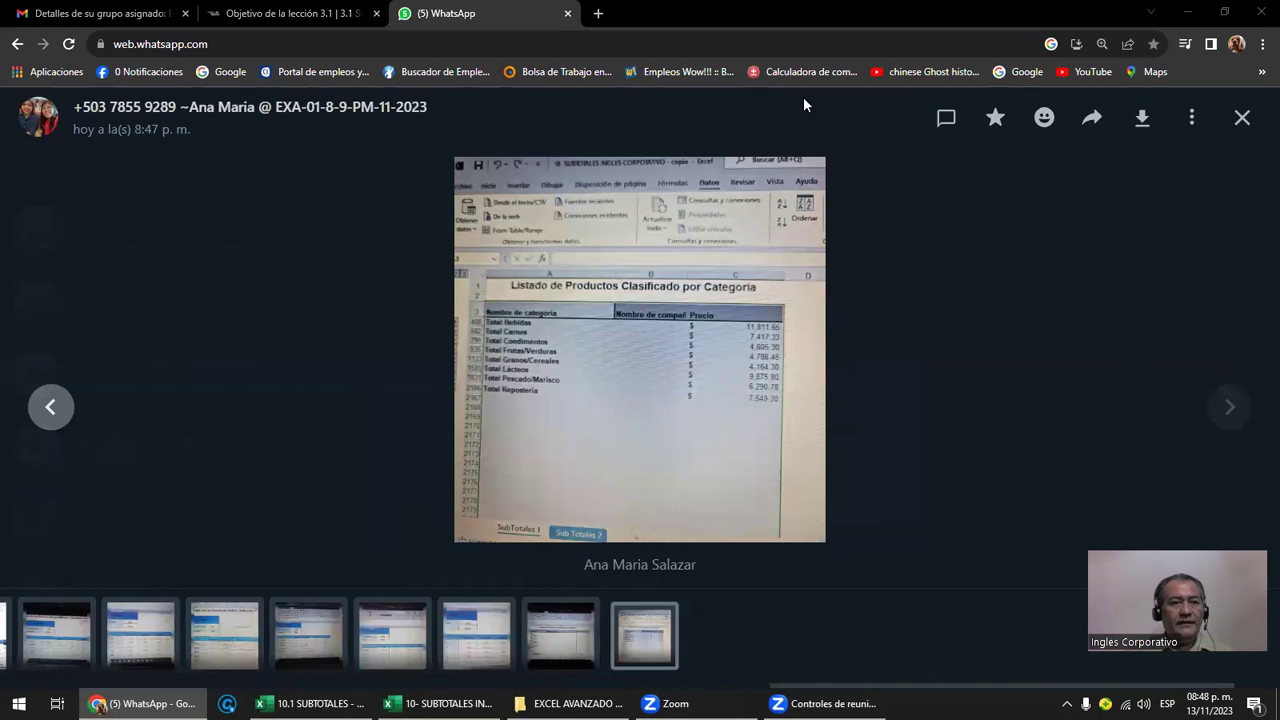
click(51, 413)
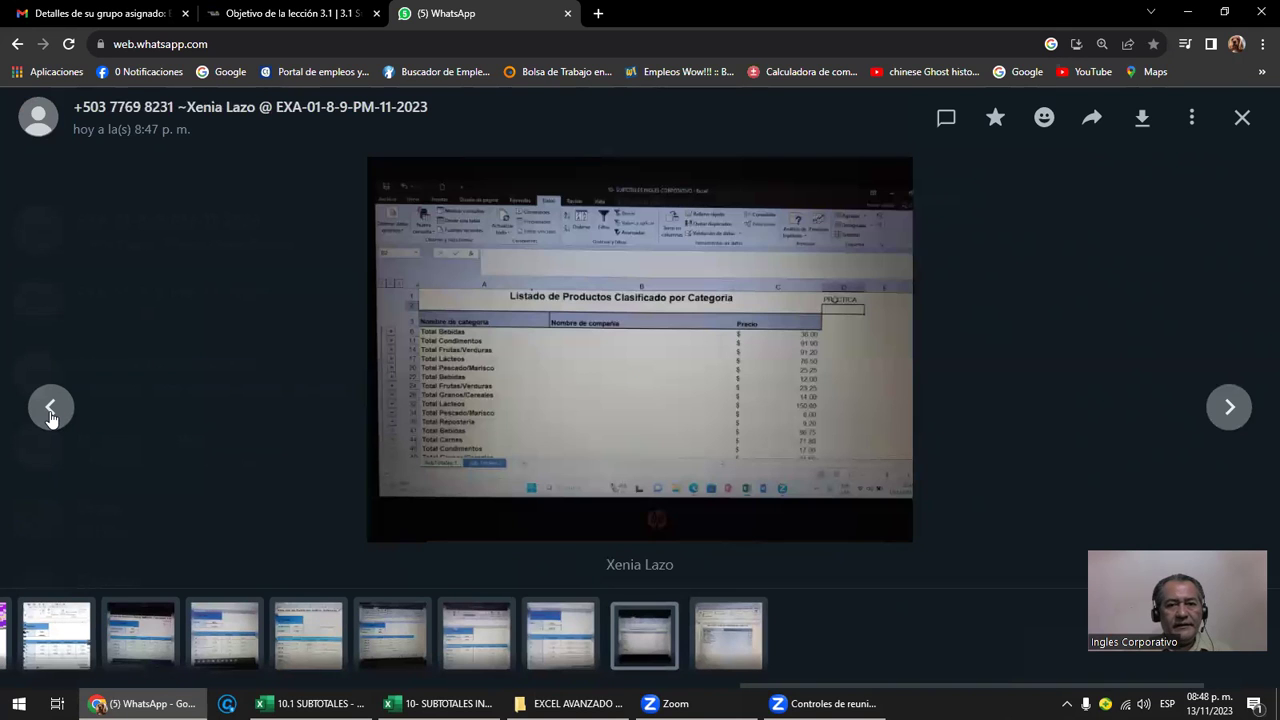
click(1227, 427)
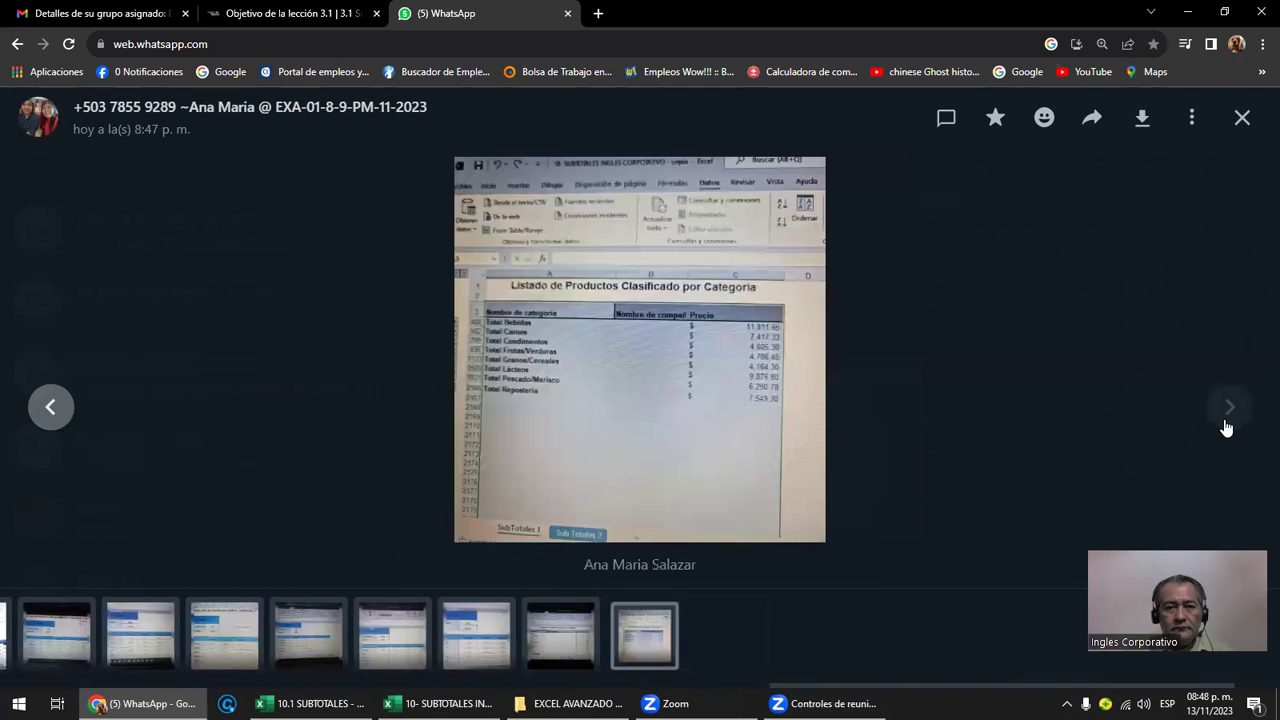
click(52, 407)
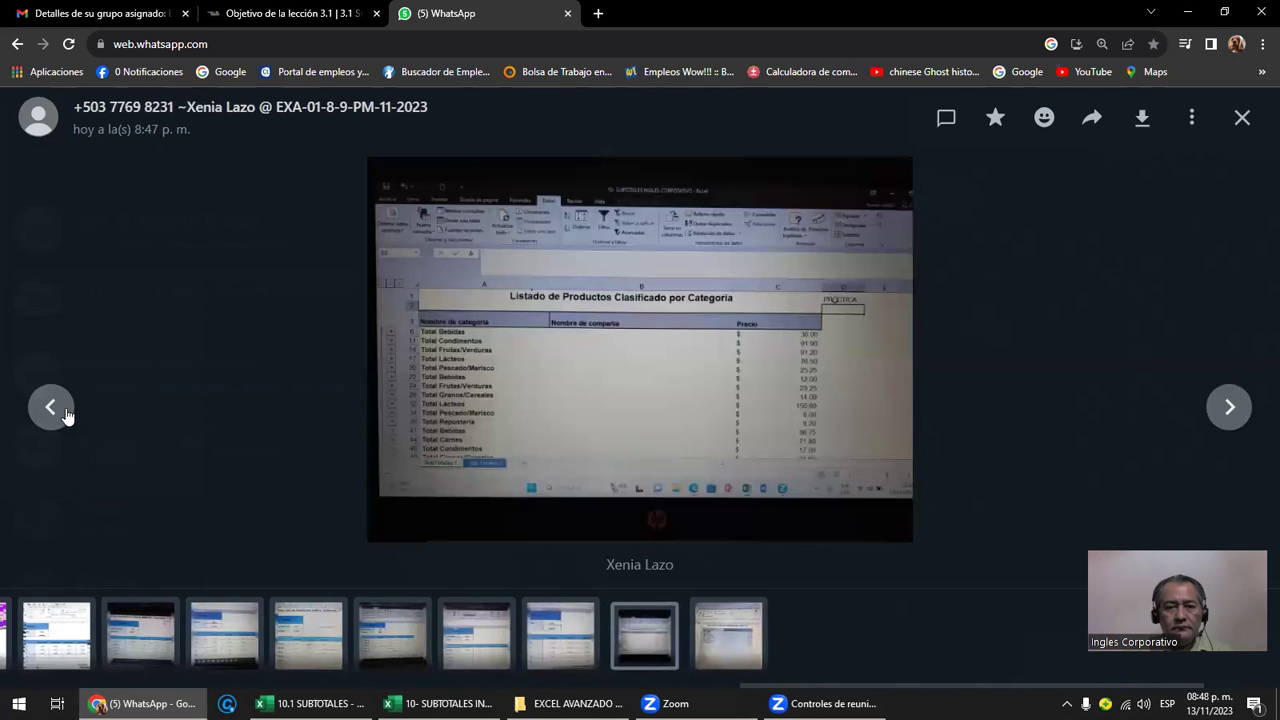
click(52, 407)
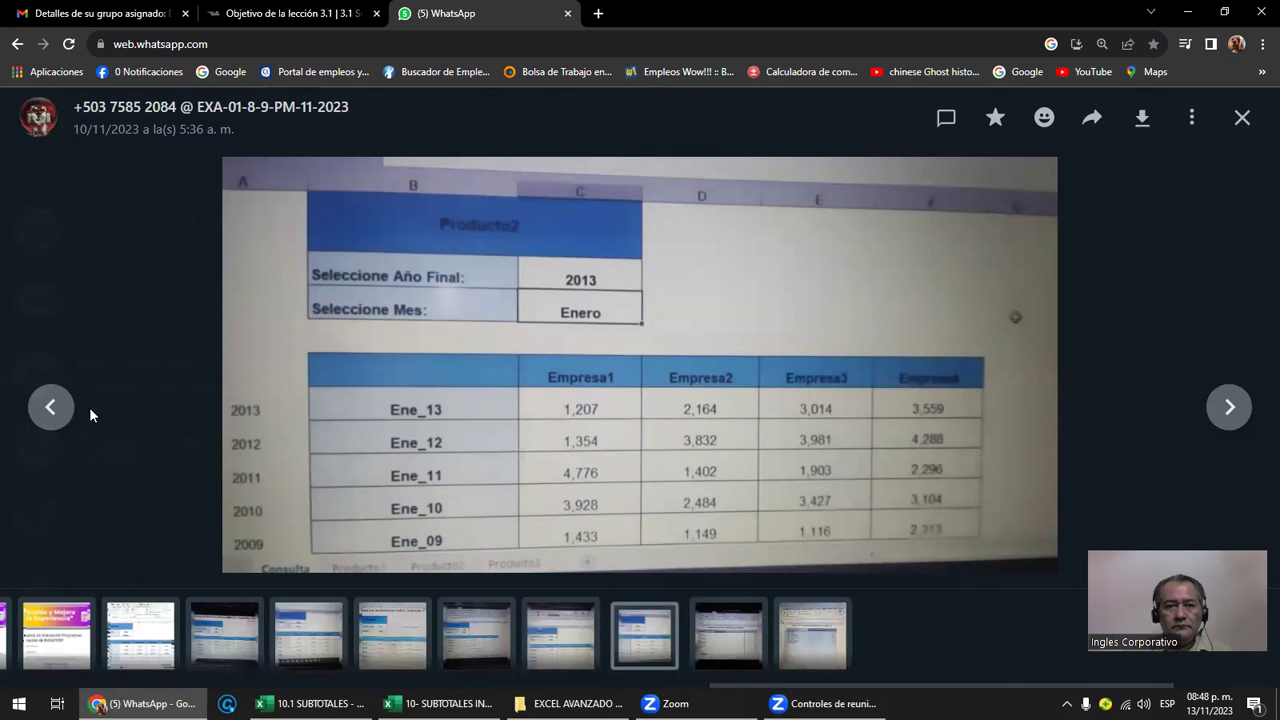
click(1226, 414)
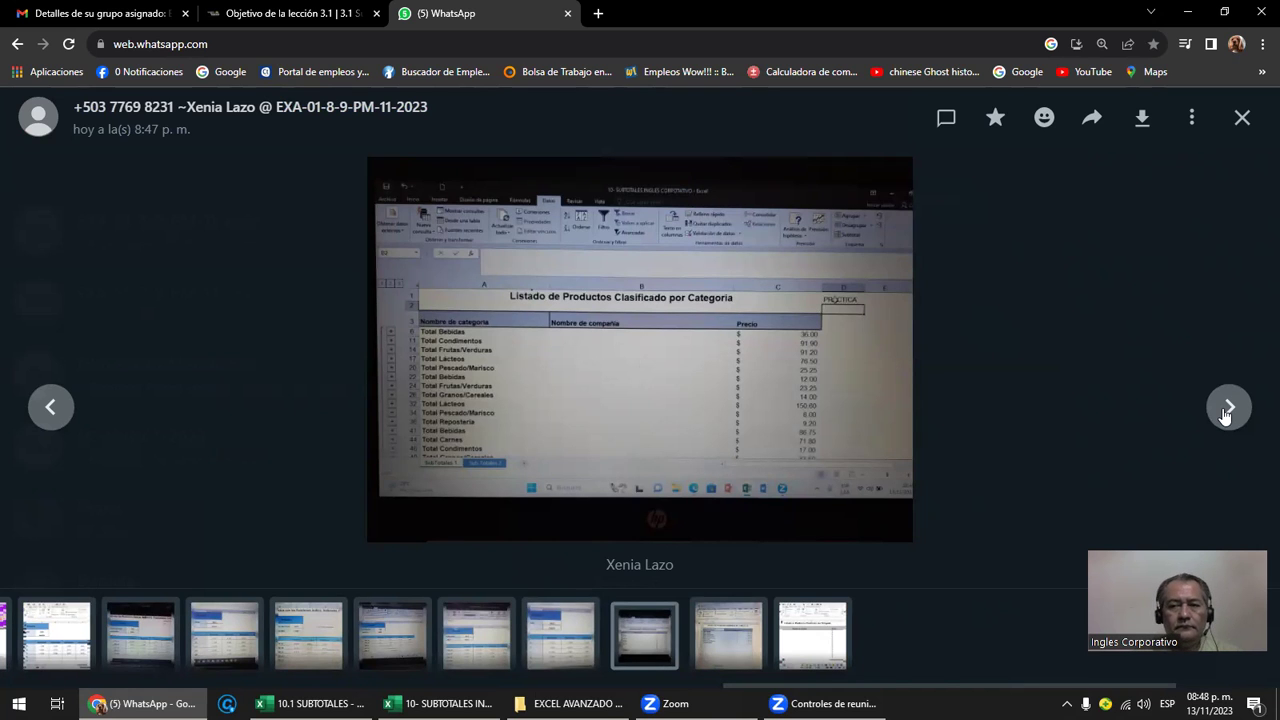
click(1244, 415)
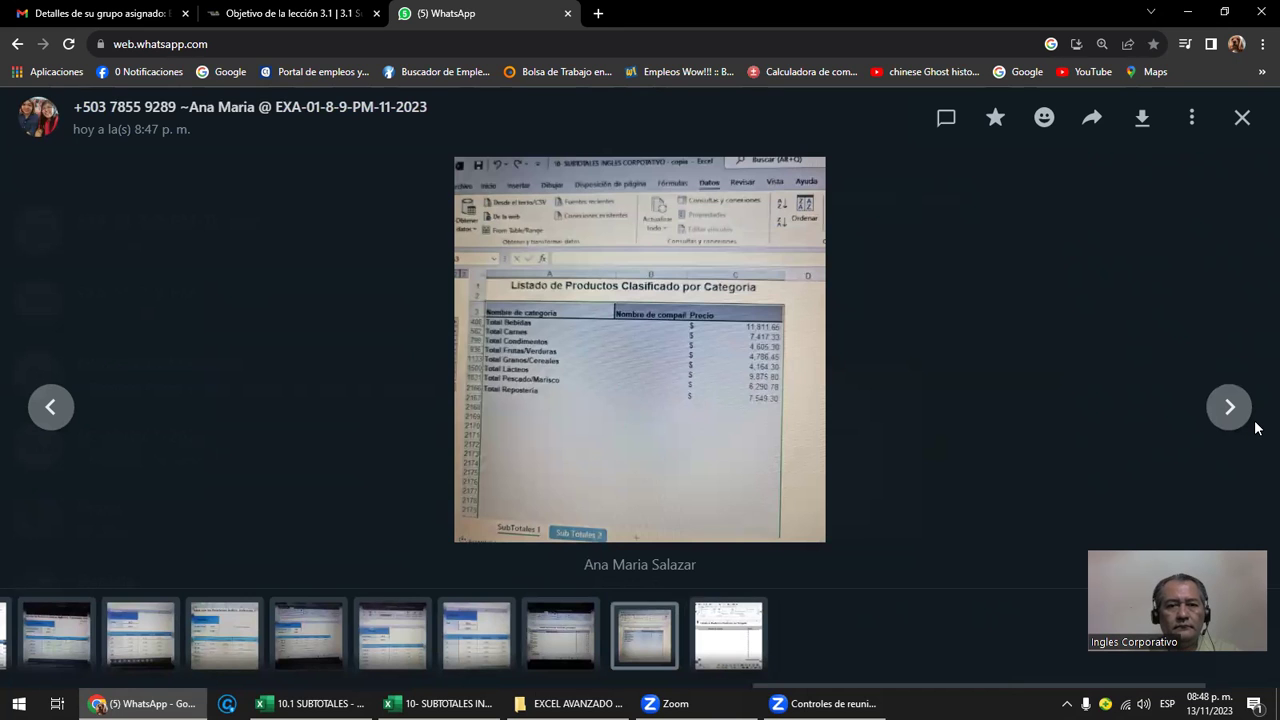
key(Escape)
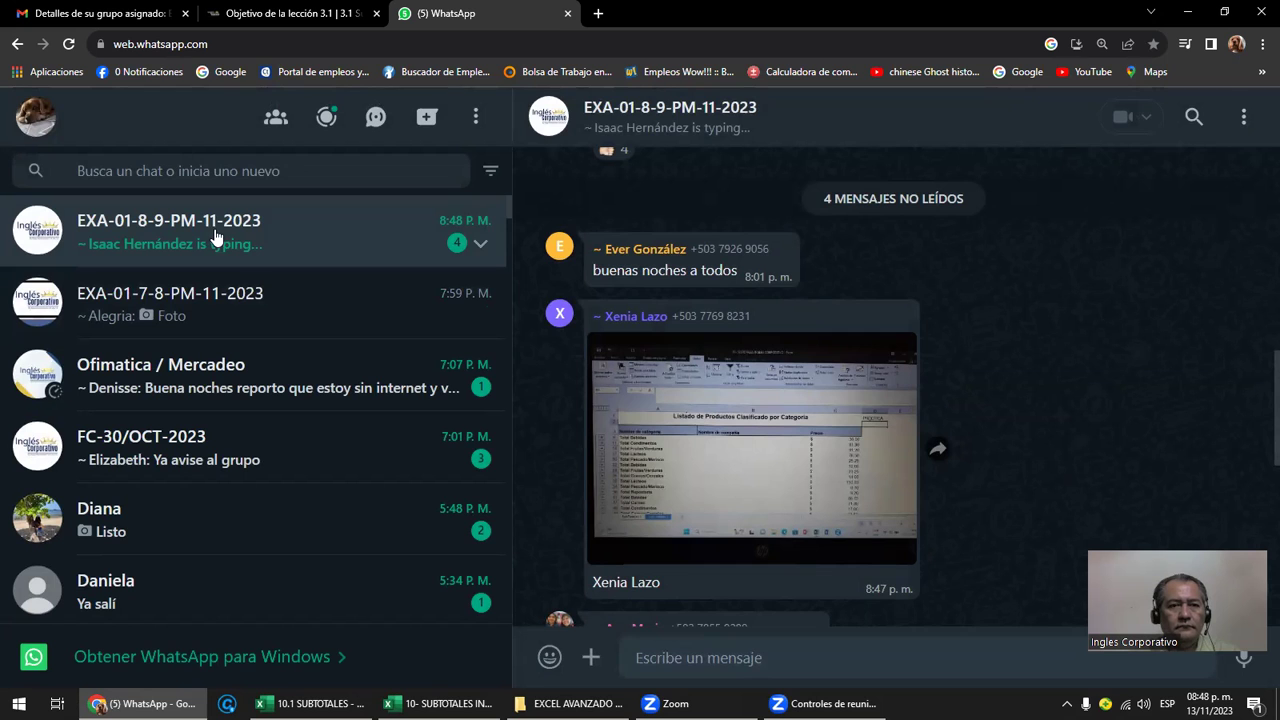
Step: Browse back and forth through the group's shared spreadsheet screenshots, then close the viewer
click(711, 374)
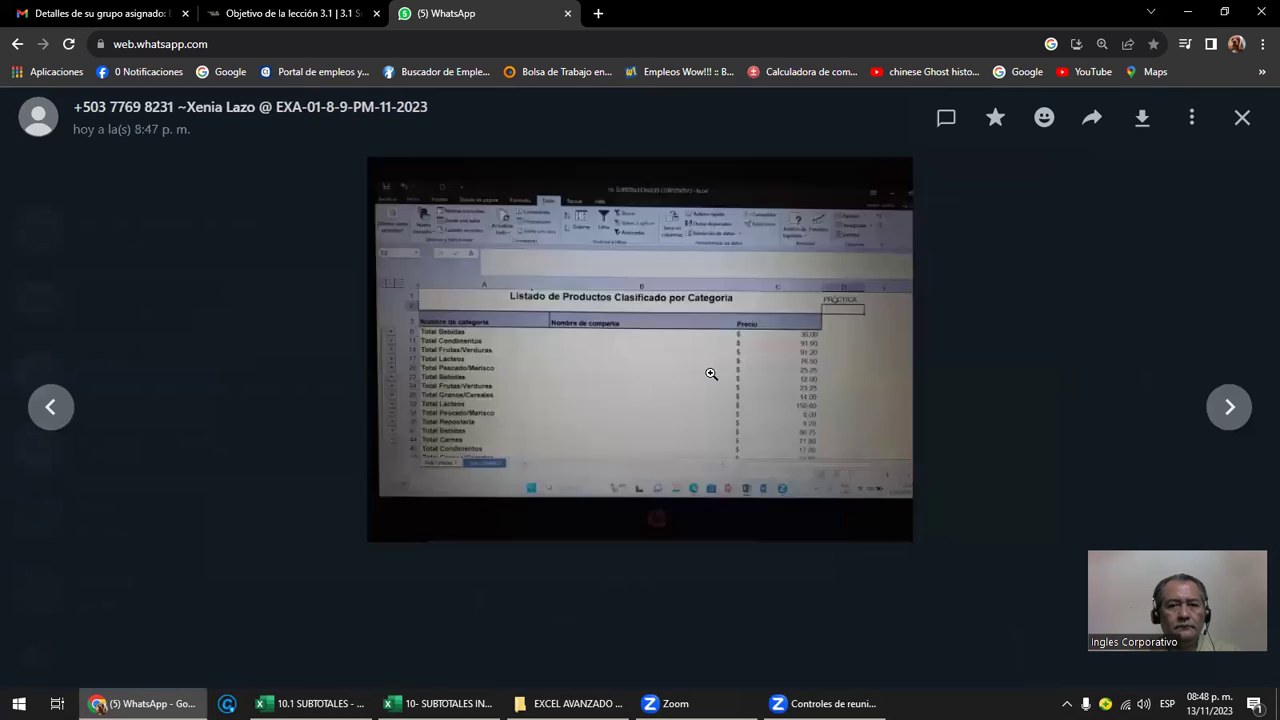
click(1230, 408)
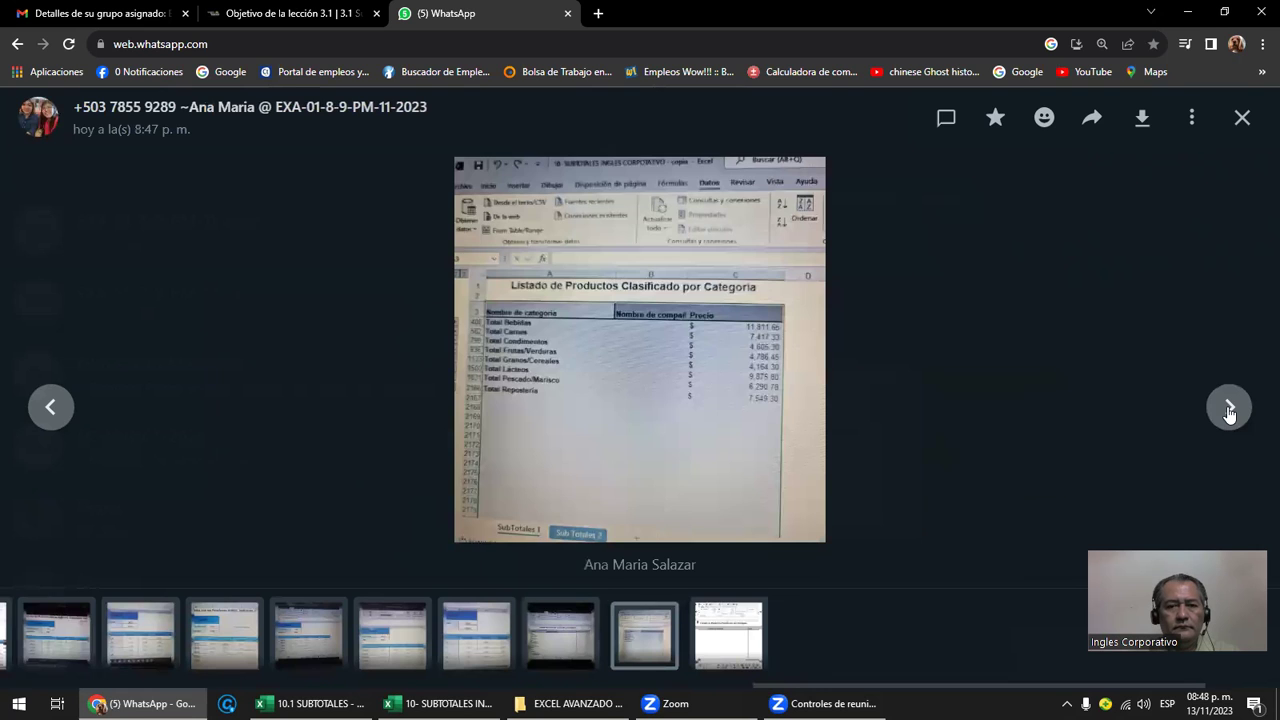
click(1230, 408)
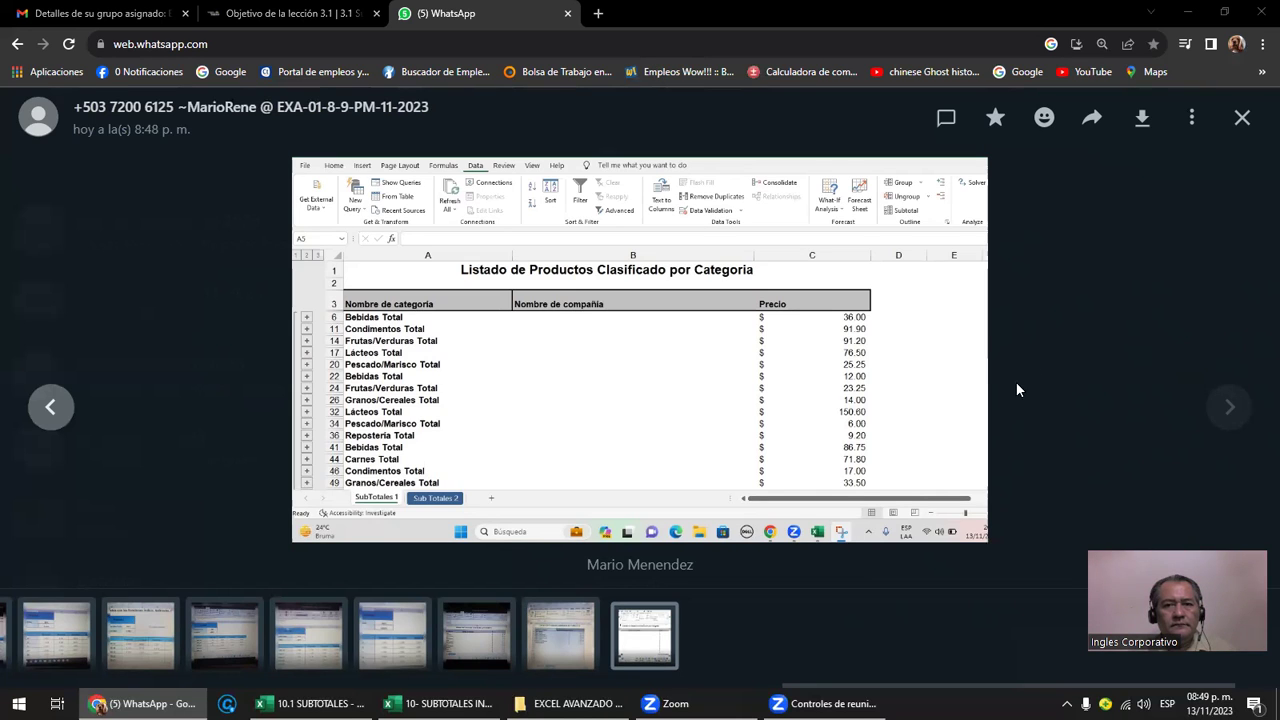
click(51, 408)
click(51, 408)
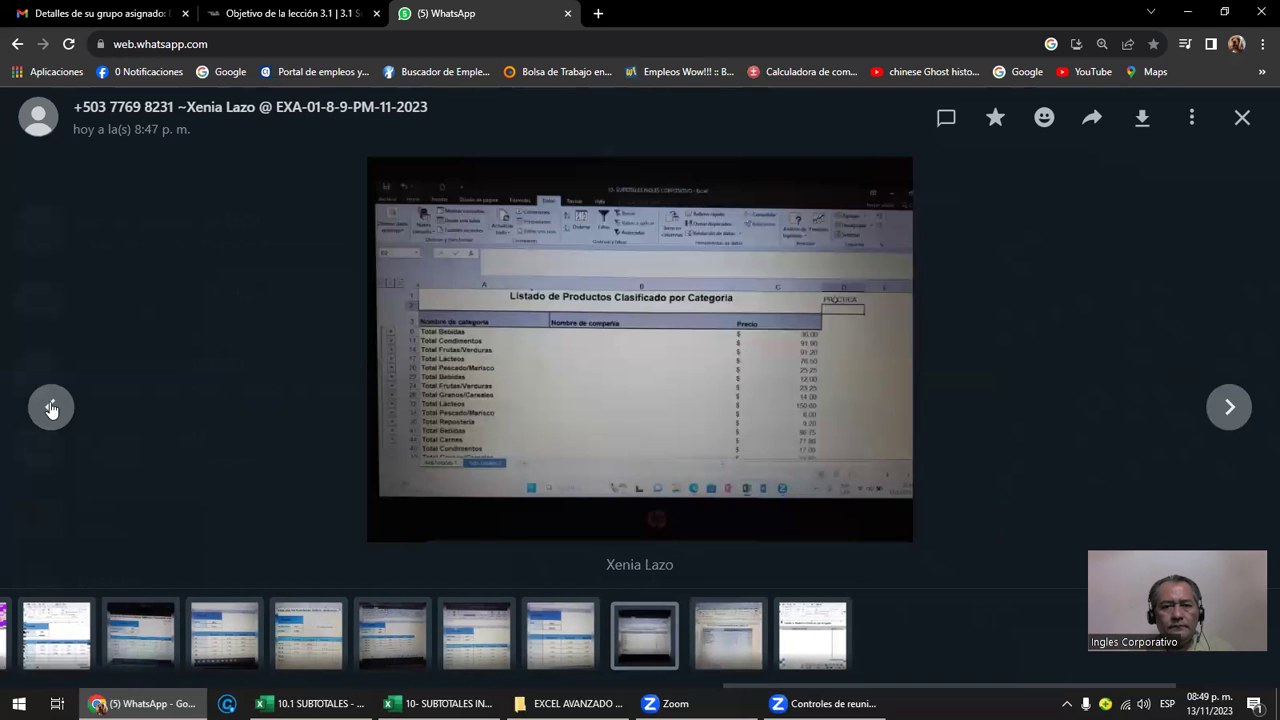
click(51, 408)
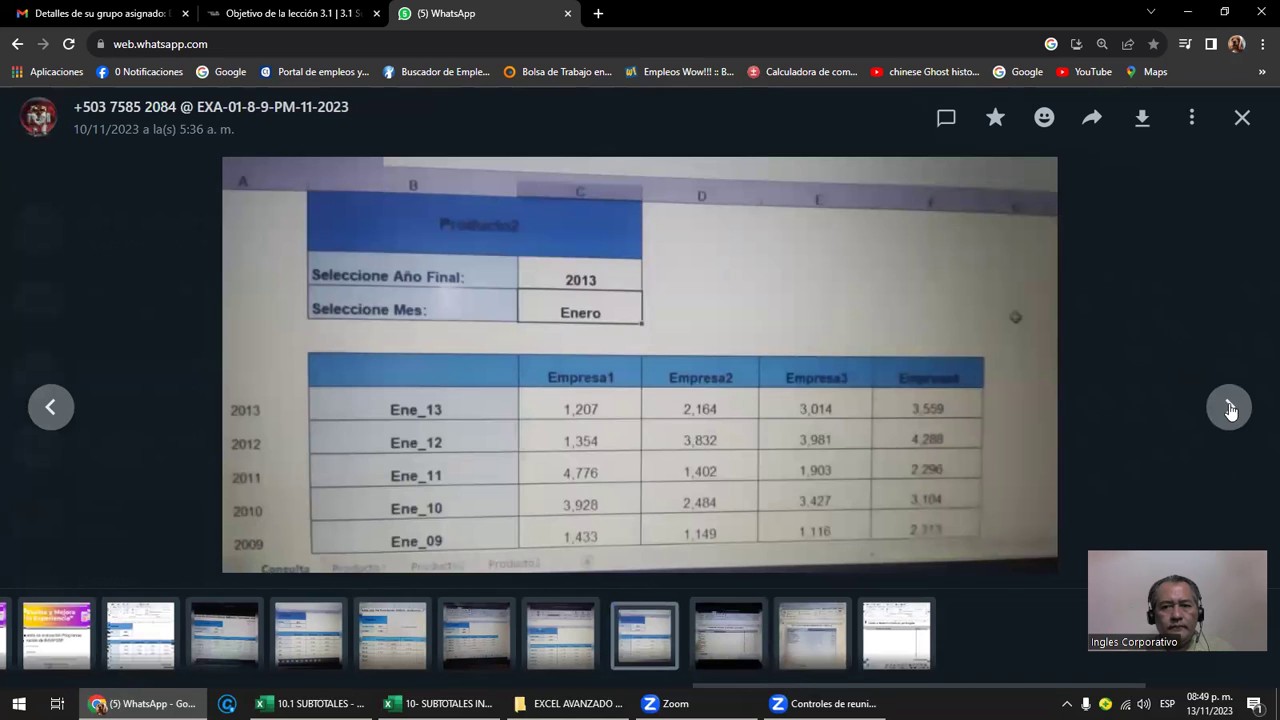
click(1229, 408)
click(1230, 408)
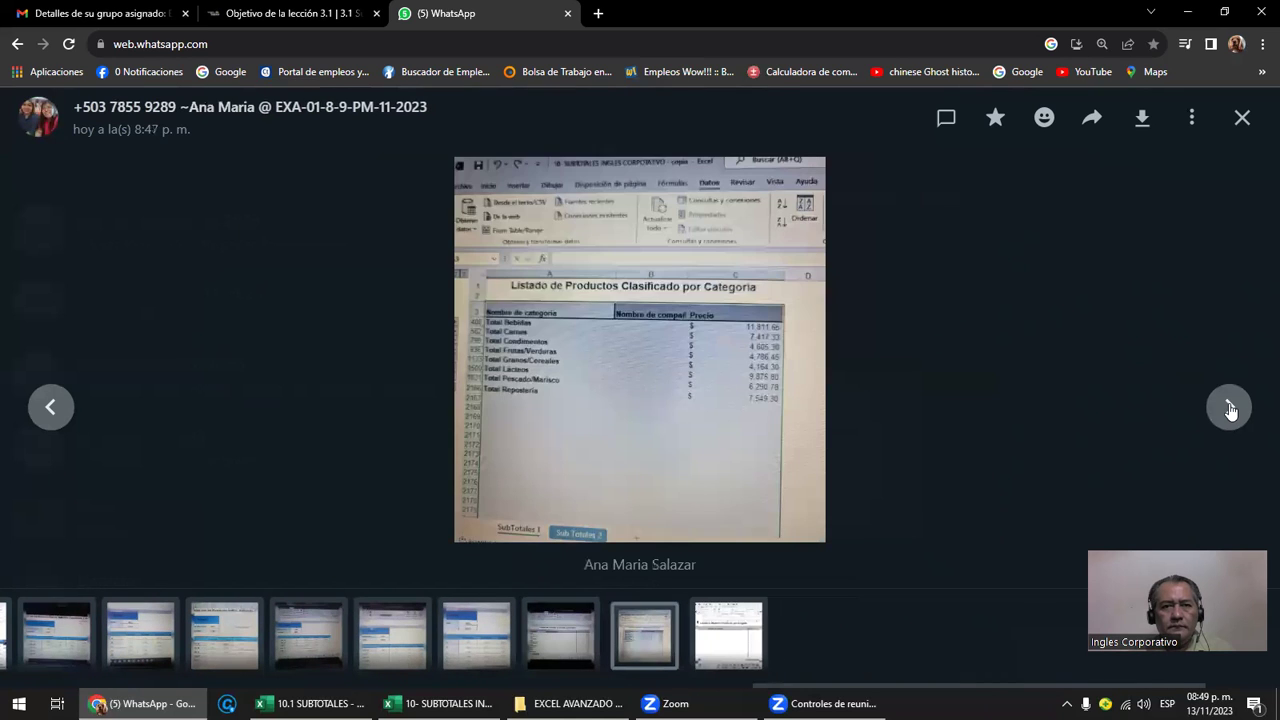
click(1230, 408)
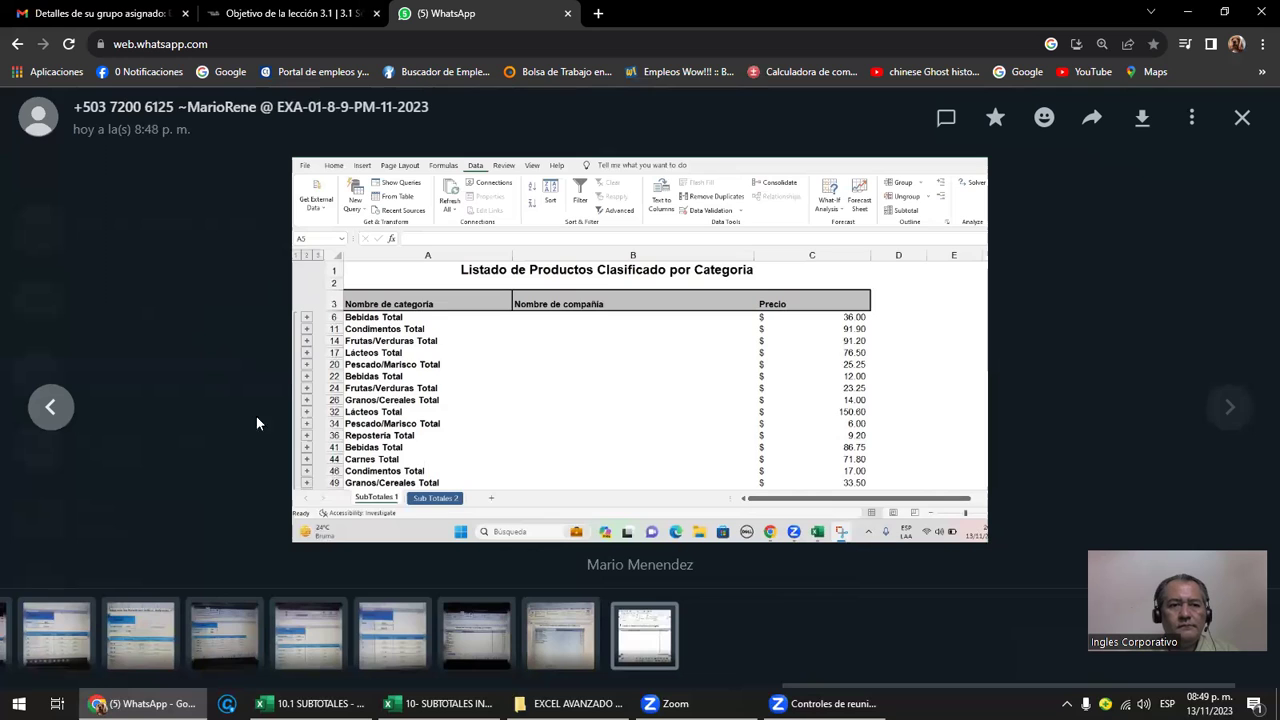
click(45, 412)
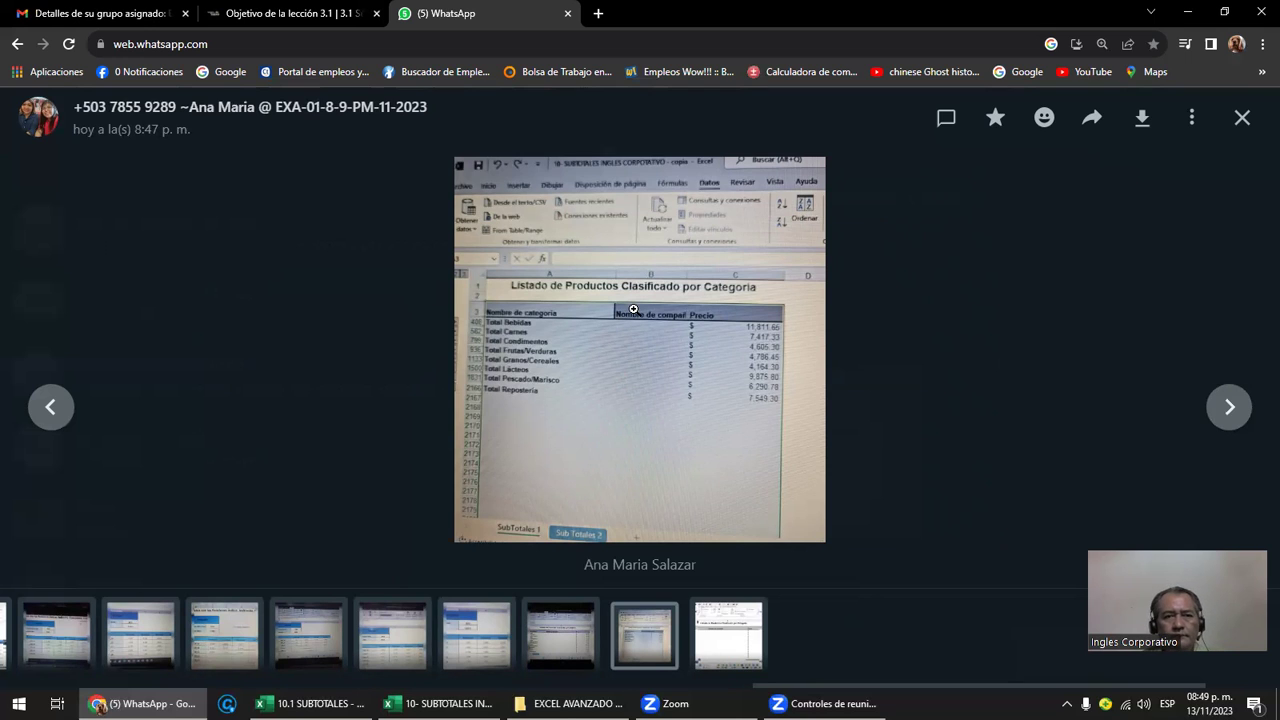
click(1230, 407)
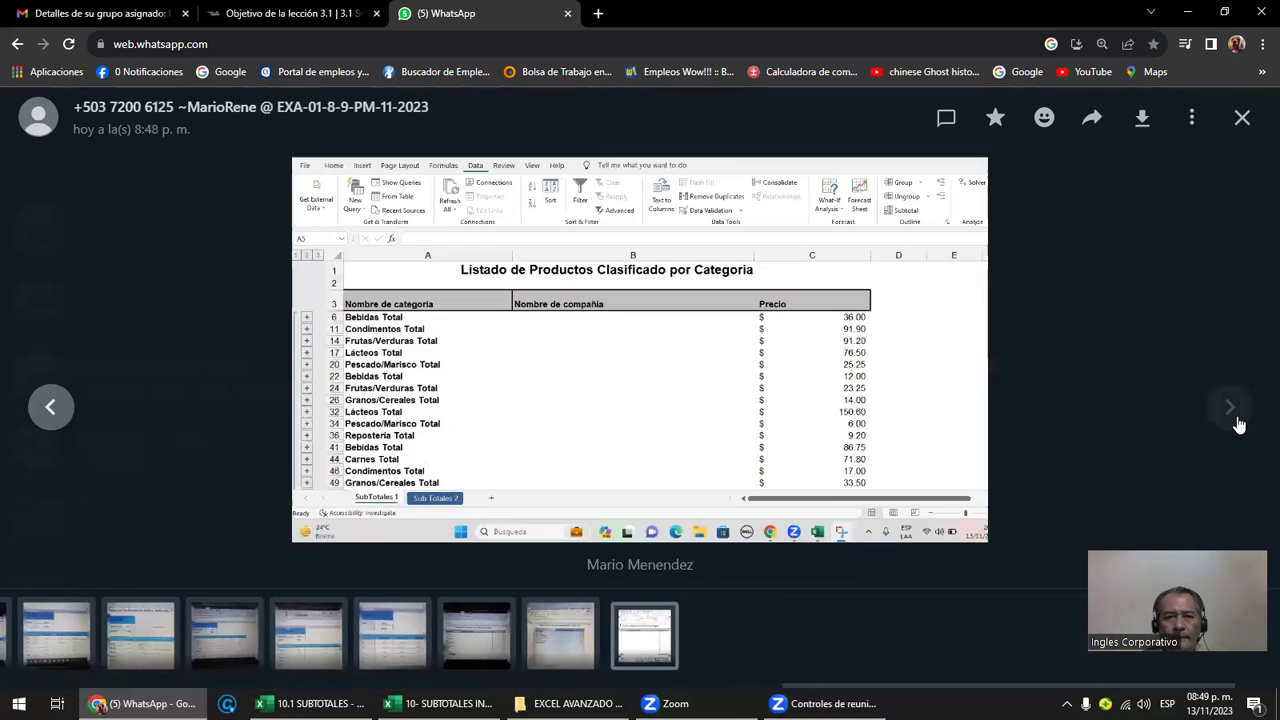
click(1229, 414)
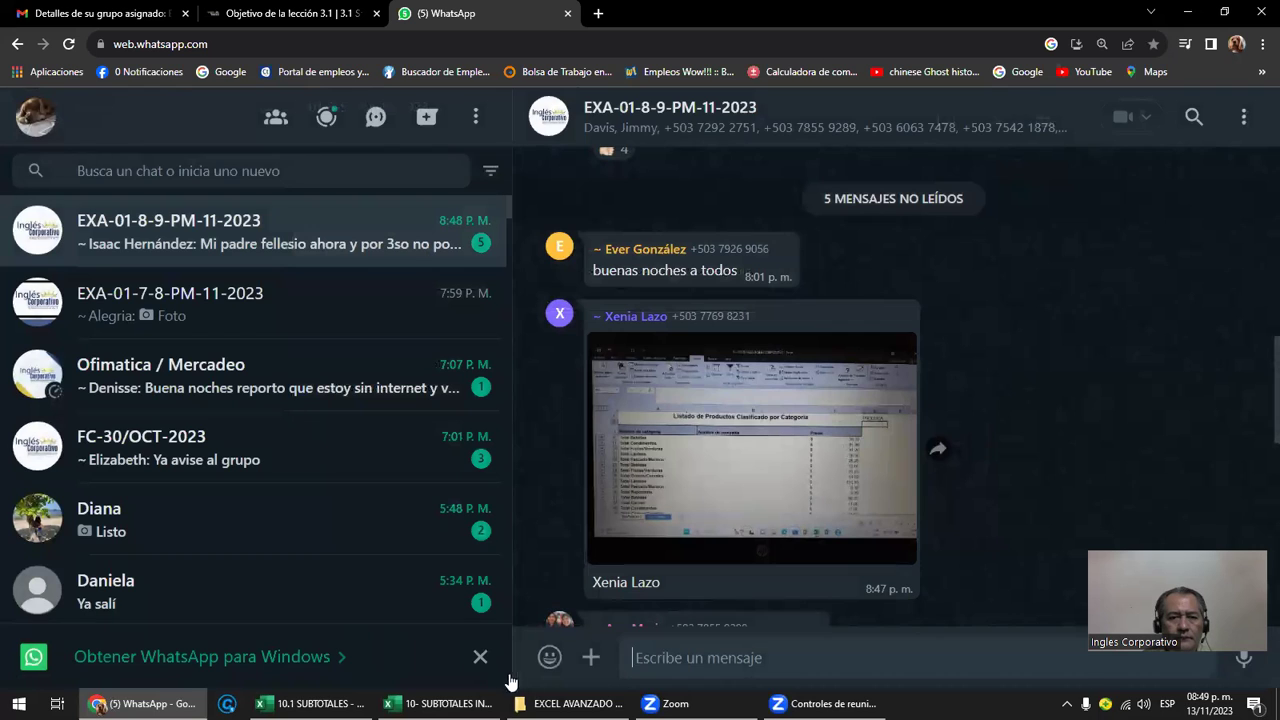
Step: Return to the 10.1 SUBTOTALES workbook on its Subtotales 6 sheet from the taskbar
mouse_move(512, 700)
mouse_move(413, 697)
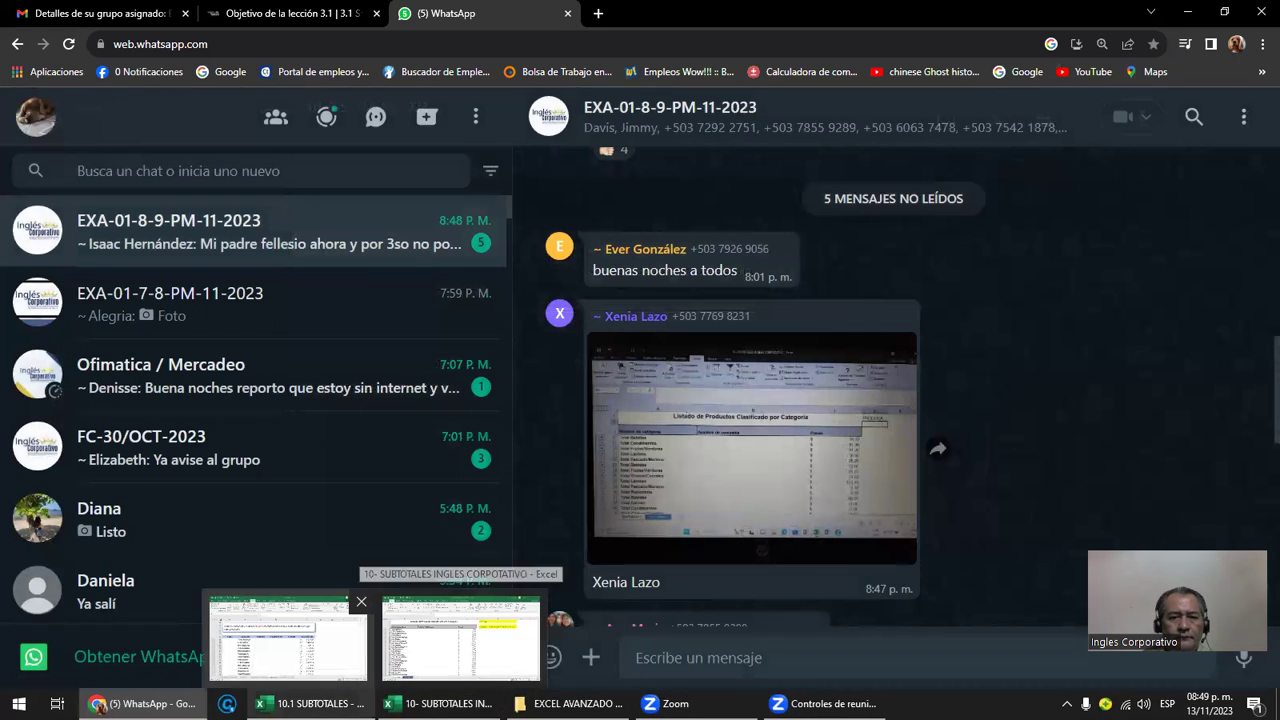
click(288, 640)
click(455, 462)
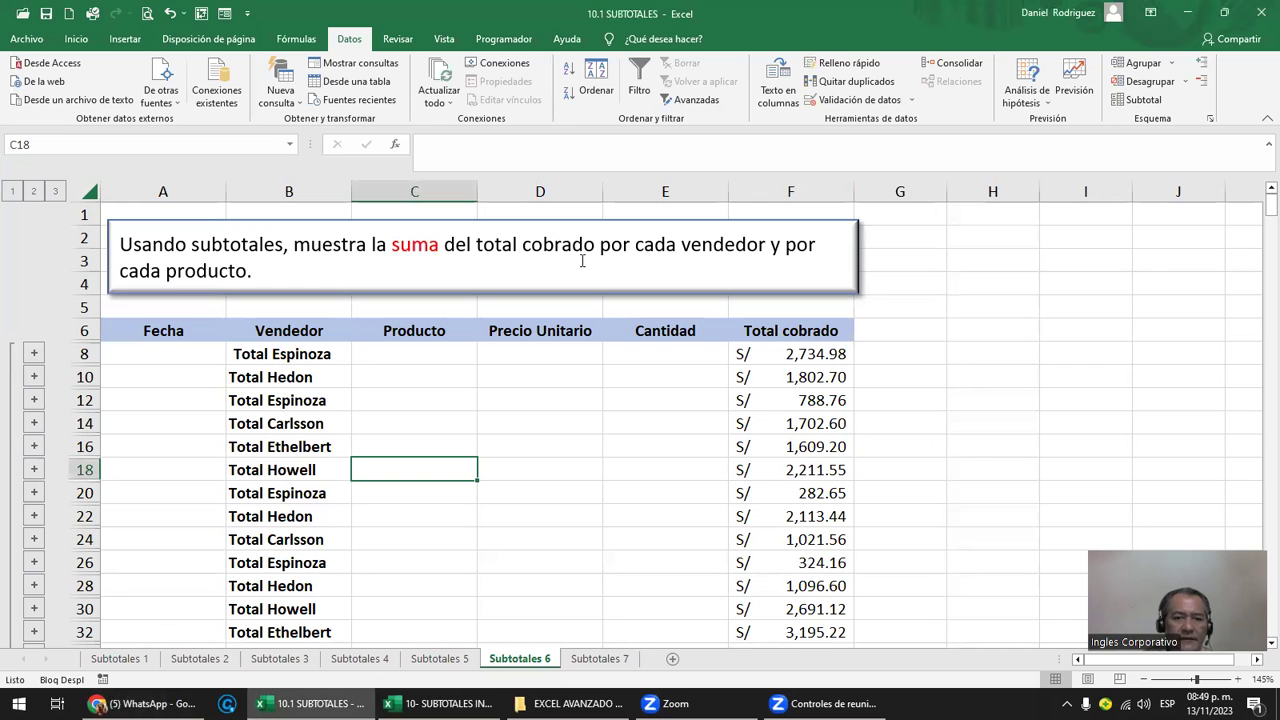
mouse_move(310, 703)
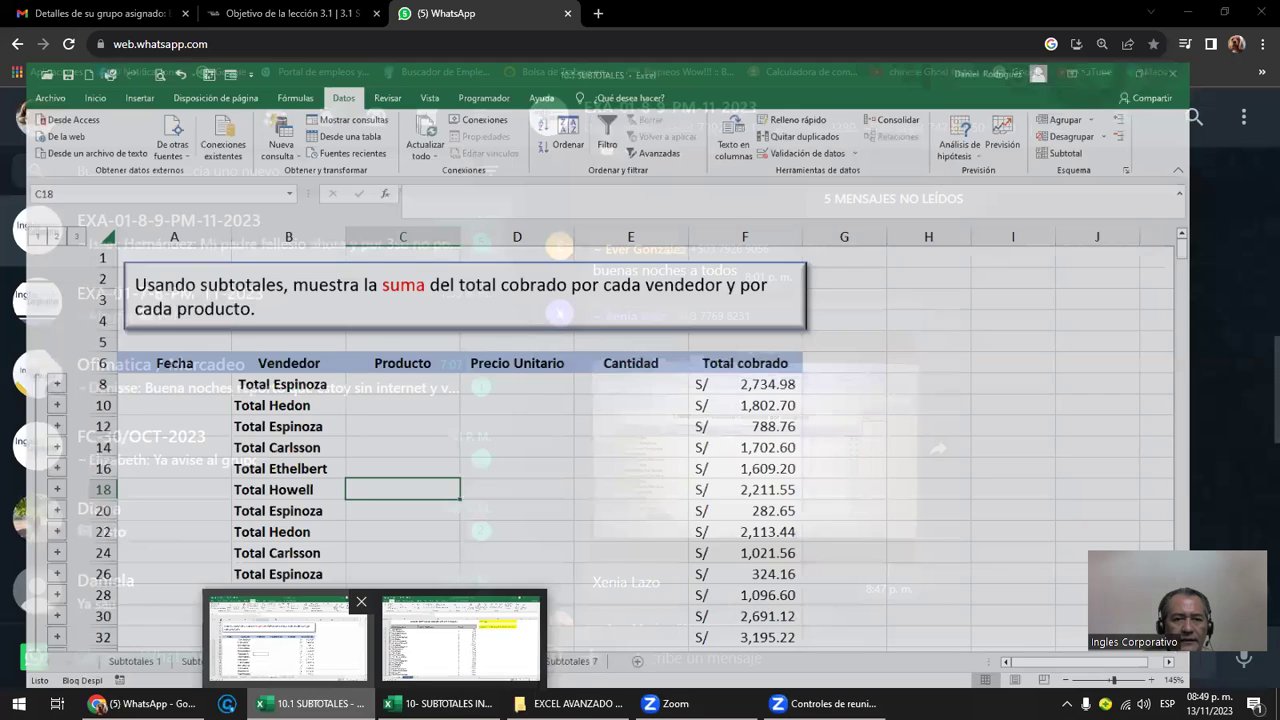
click(310, 703)
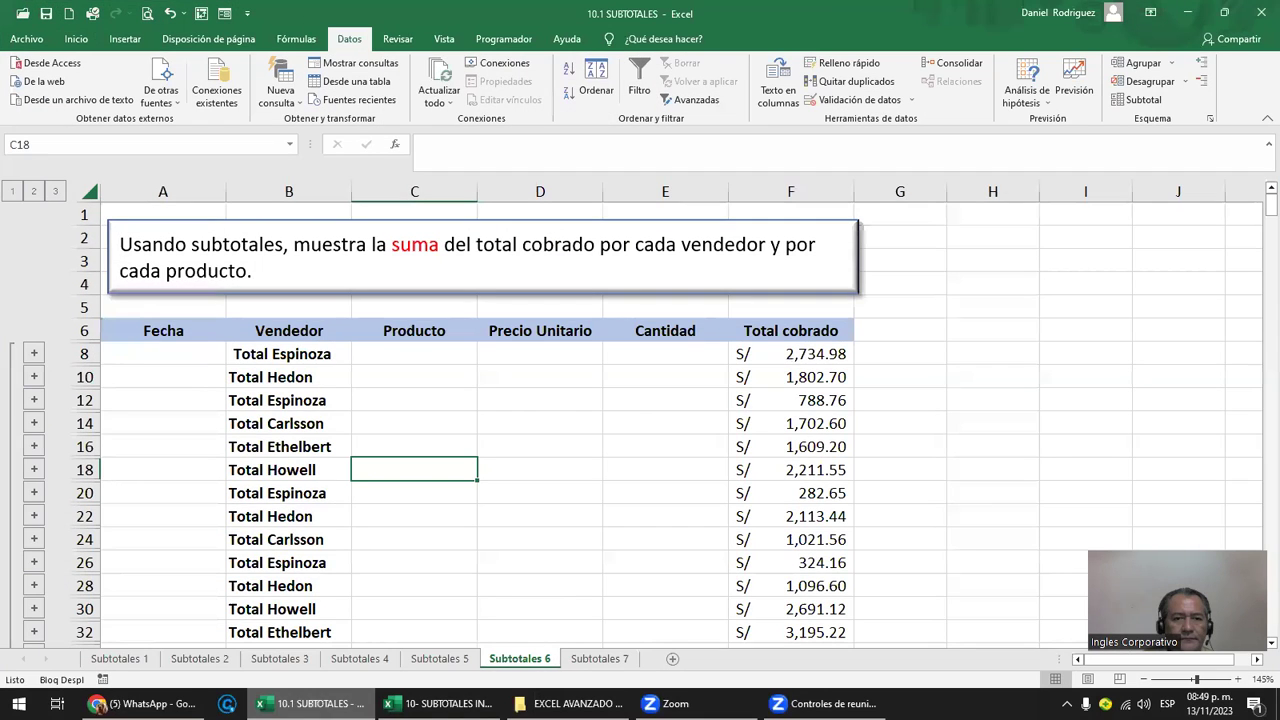
Step: Switch to the 10- SUBTOTALES INGLES CORPOTATIVO workbook and its Sub Totales 2 sheet
click(440, 703)
click(220, 317)
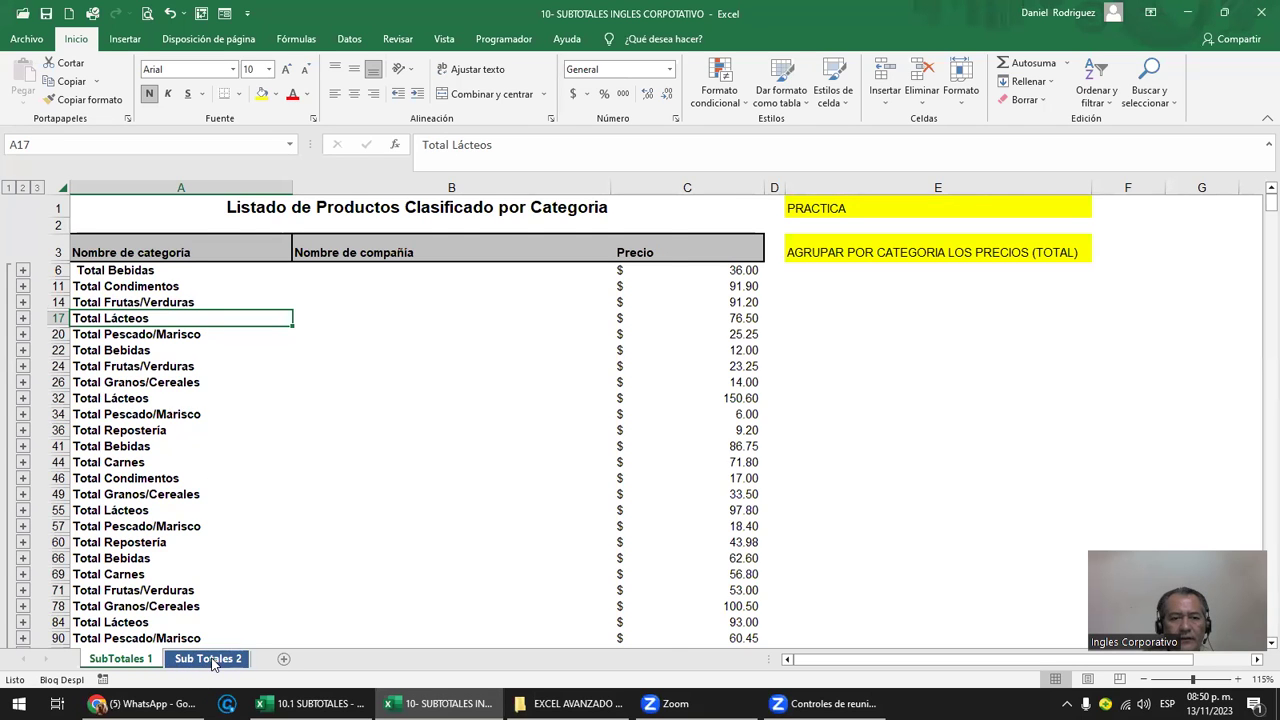
click(212, 662)
click(165, 463)
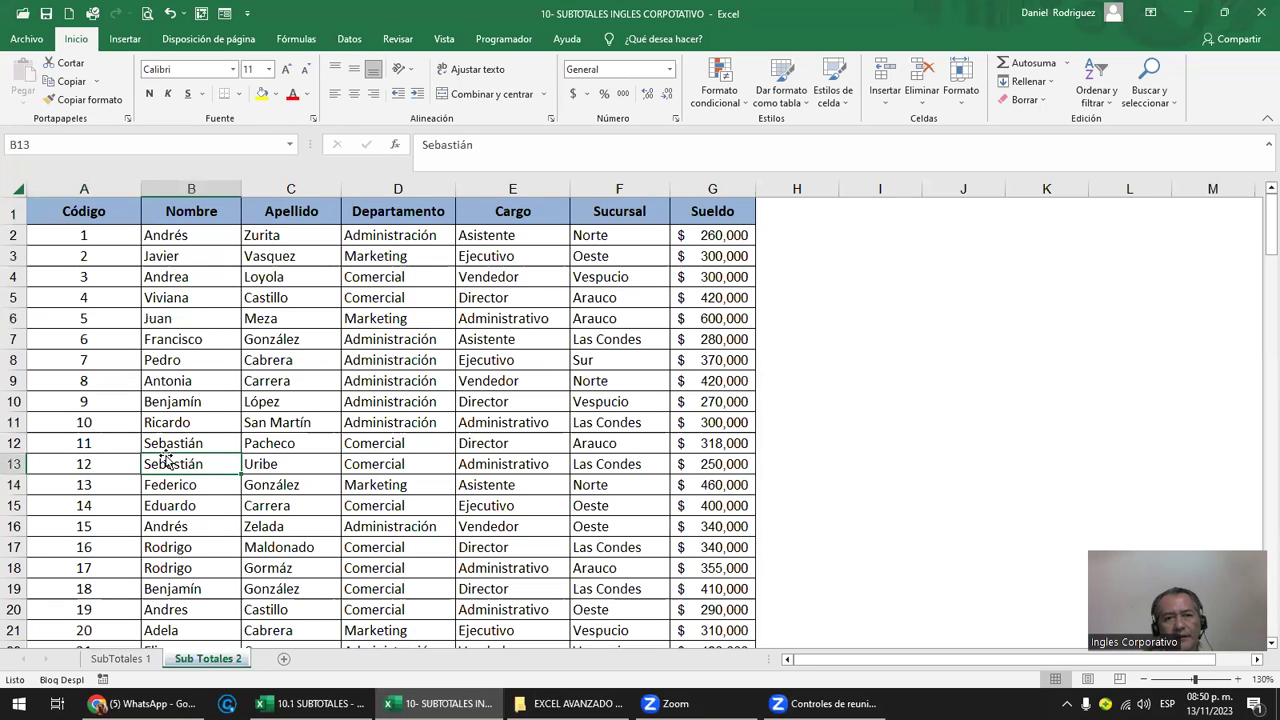
scroll(165, 460, up, 3)
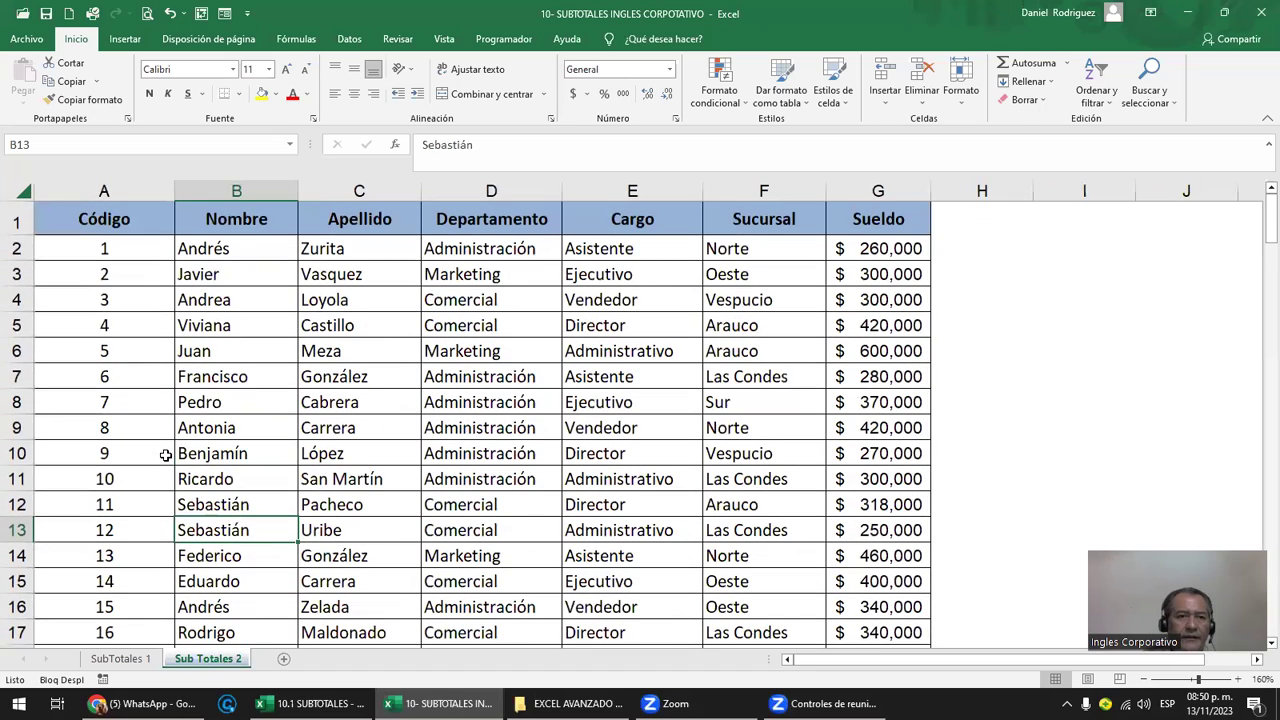
Step: Turn on filter arrows for the employee table's header row with Ctrl+Shift+L
mouse_move(102, 214)
mouse_down()
mouse_move(372, 236)
mouse_move(889, 214)
mouse_up()
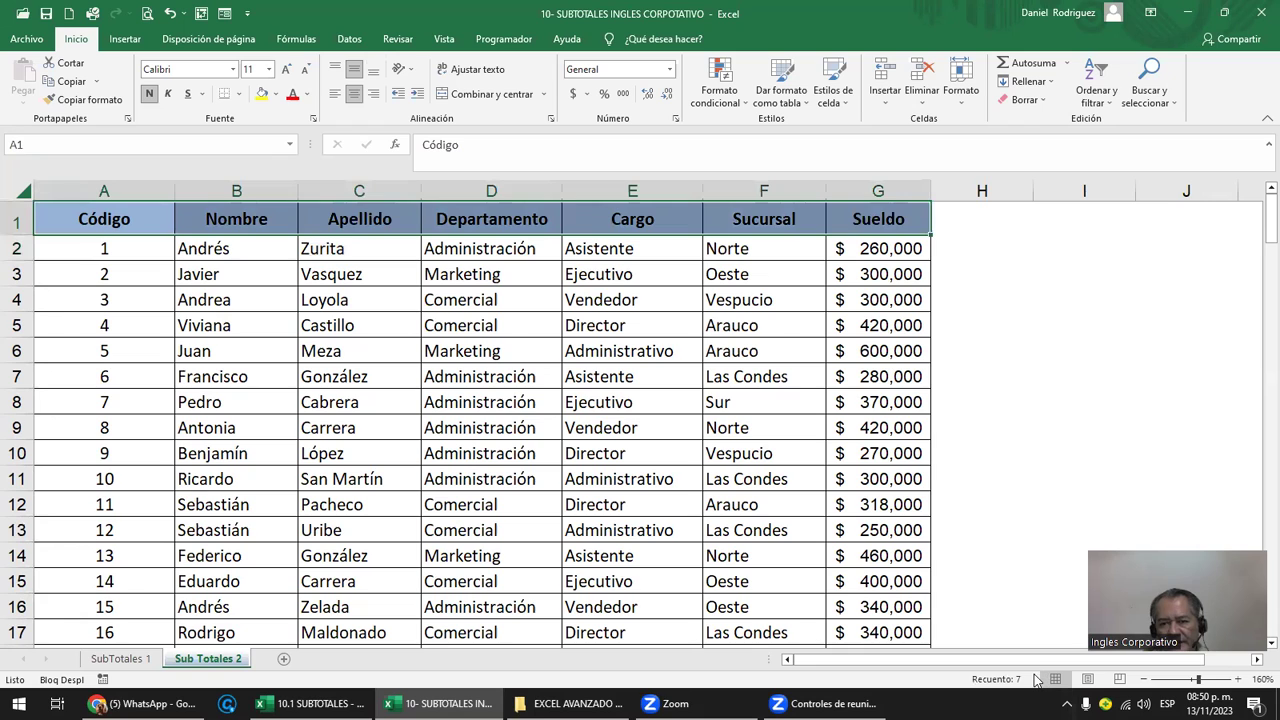
drag(138, 224, 138, 224)
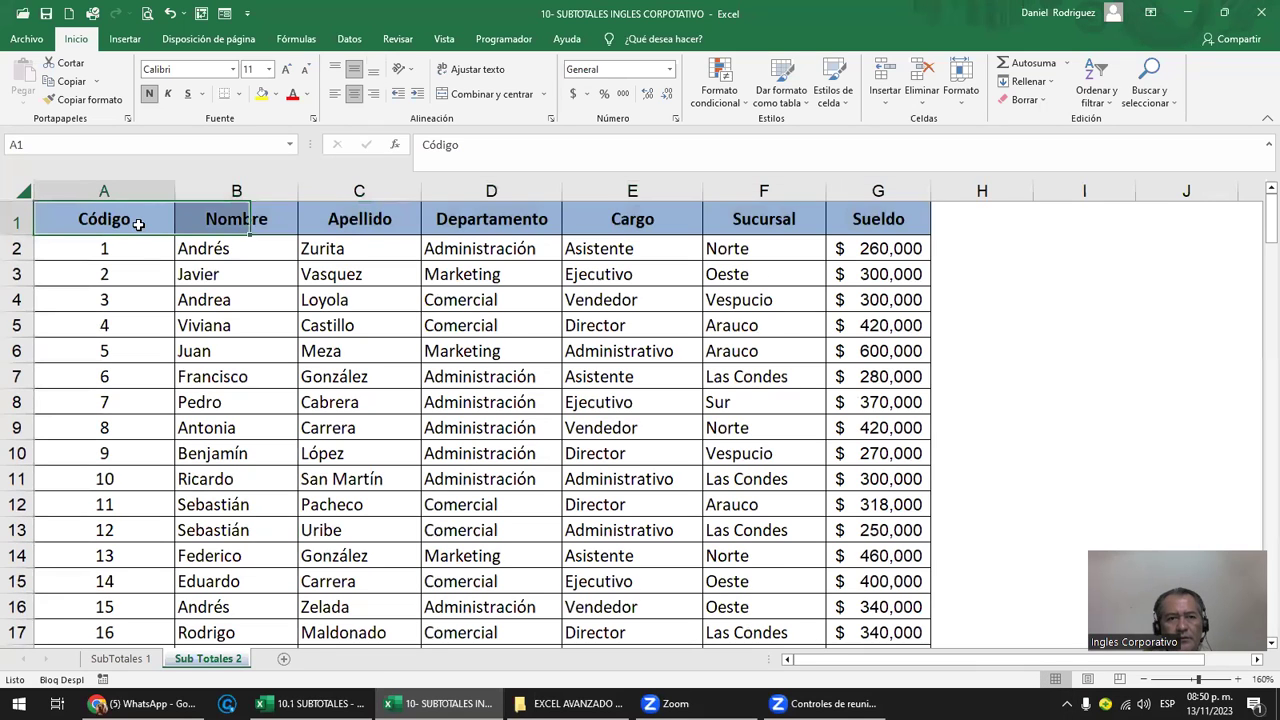
click(138, 224)
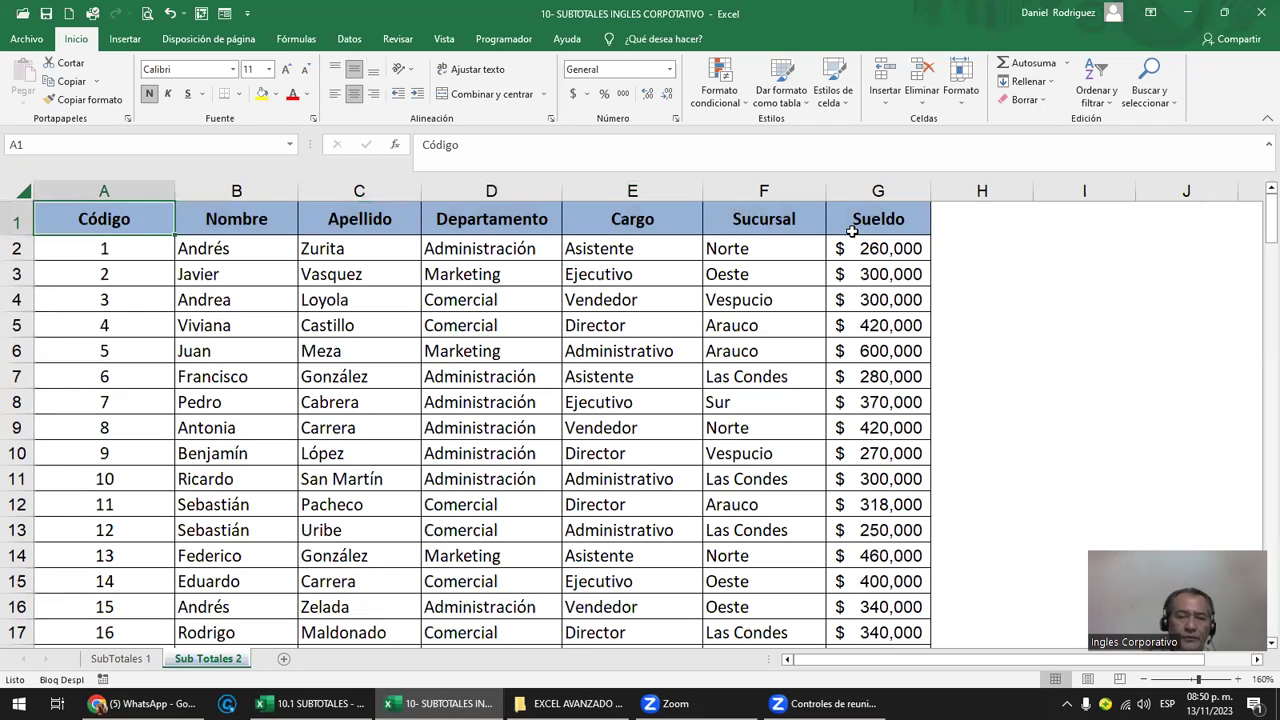
click(747, 220)
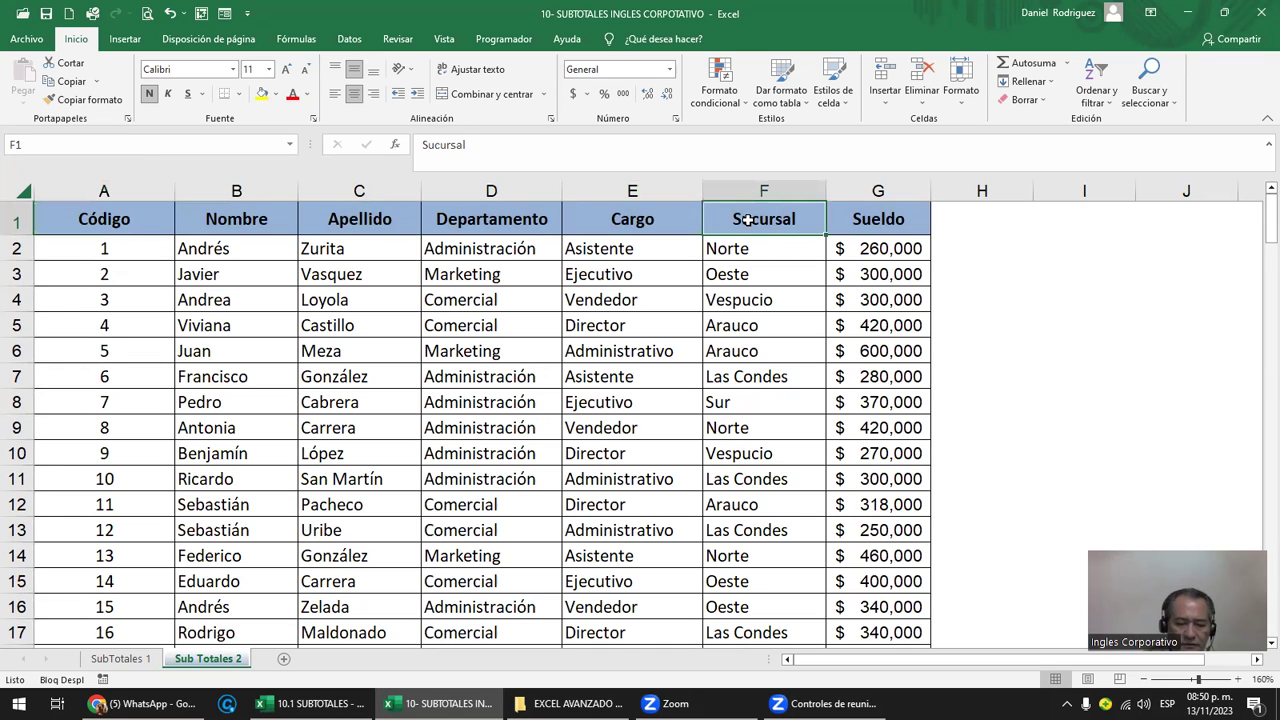
key(ctrl+shift+l)
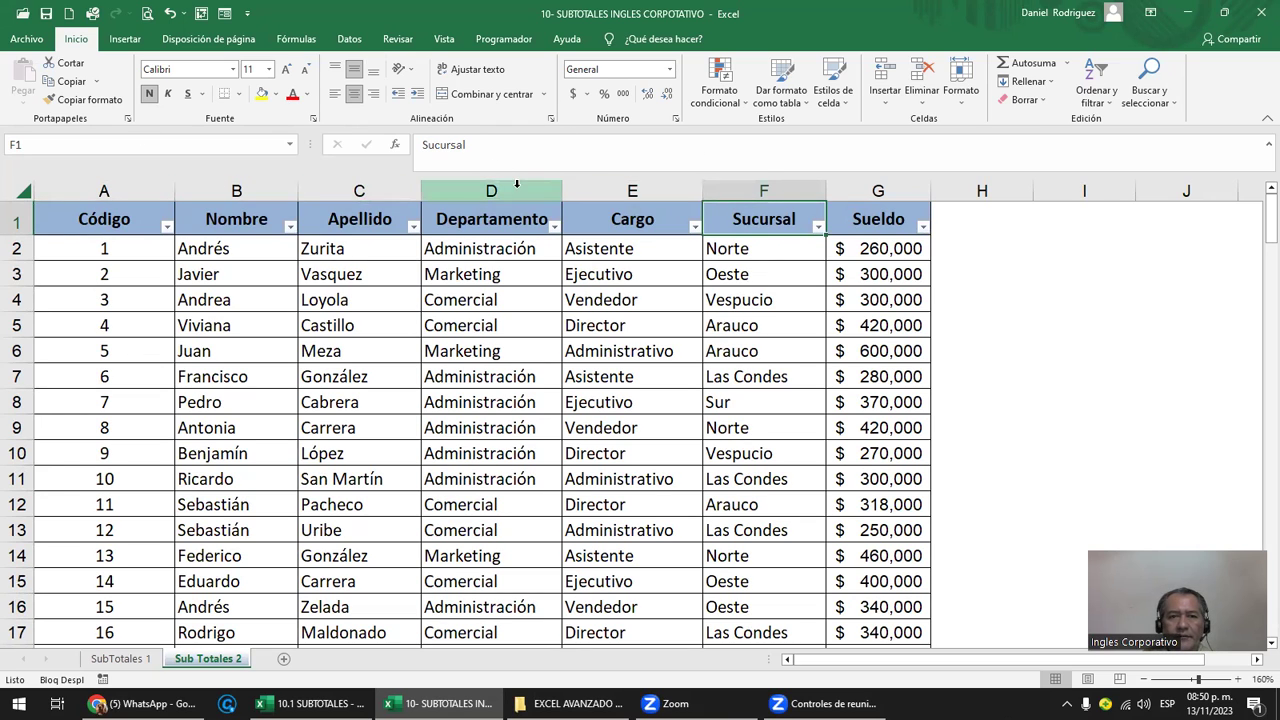
click(513, 183)
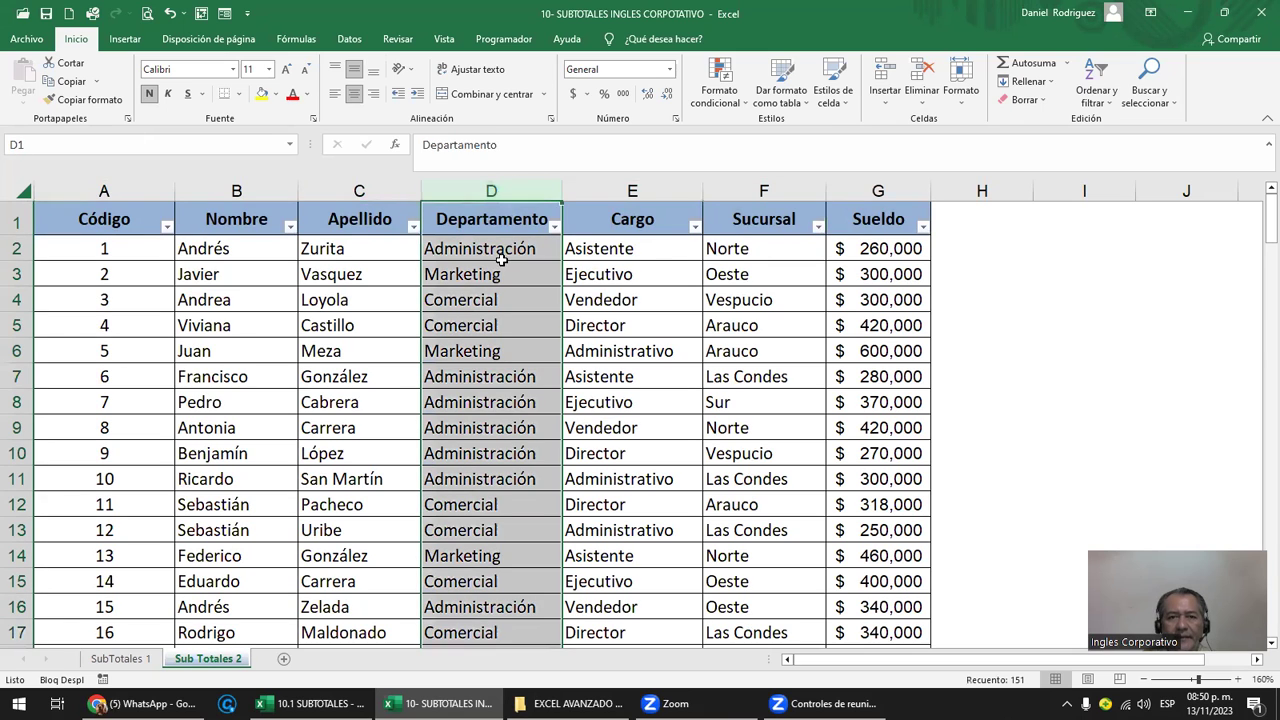
click(554, 228)
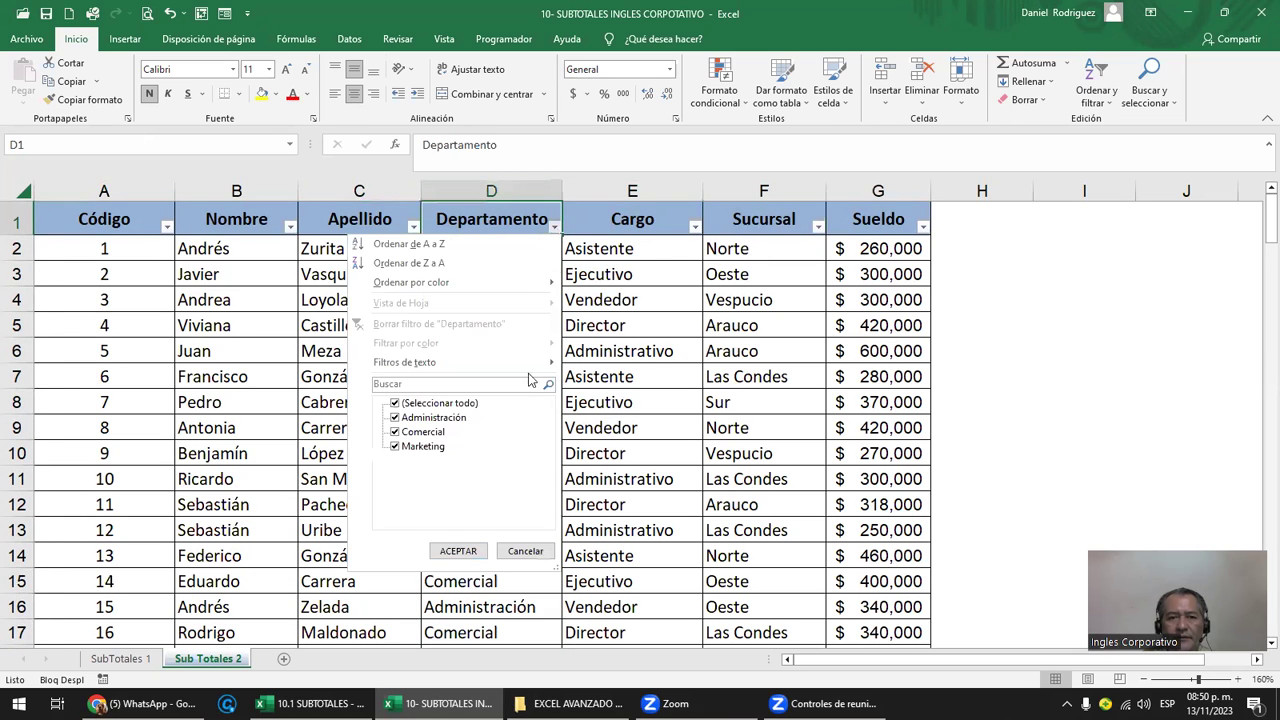
click(650, 219)
click(695, 227)
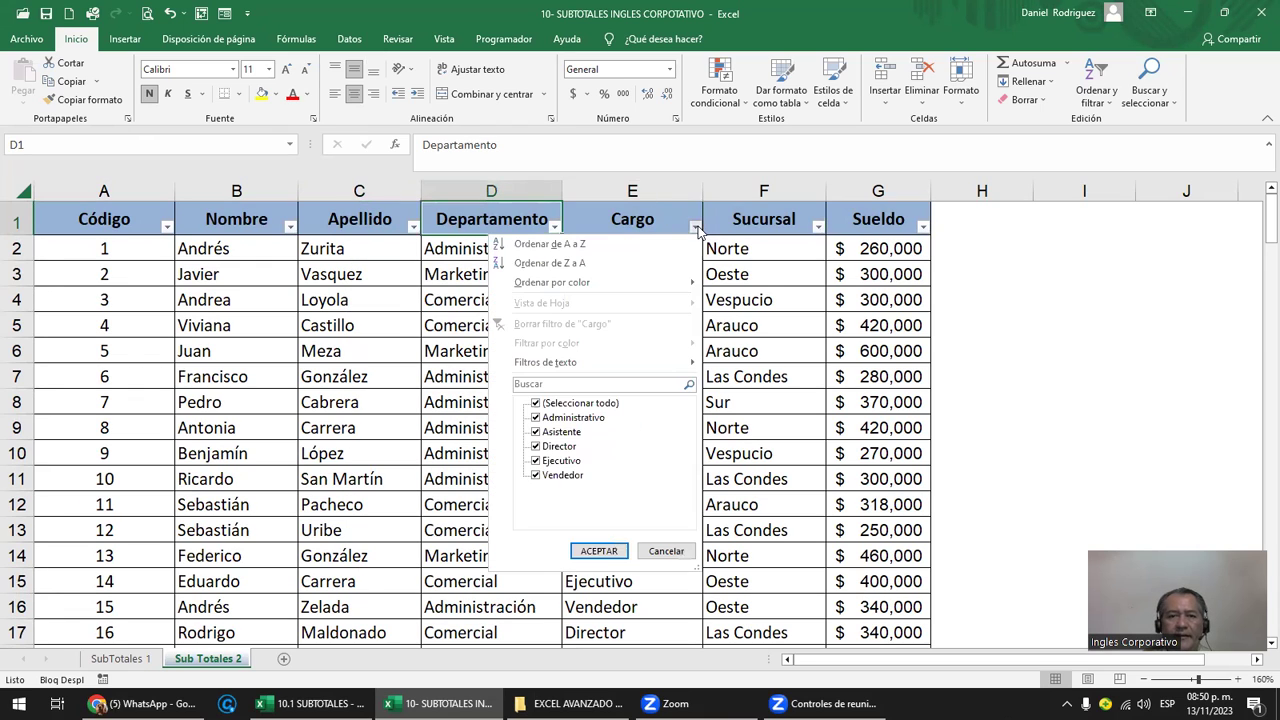
click(666, 551)
click(818, 227)
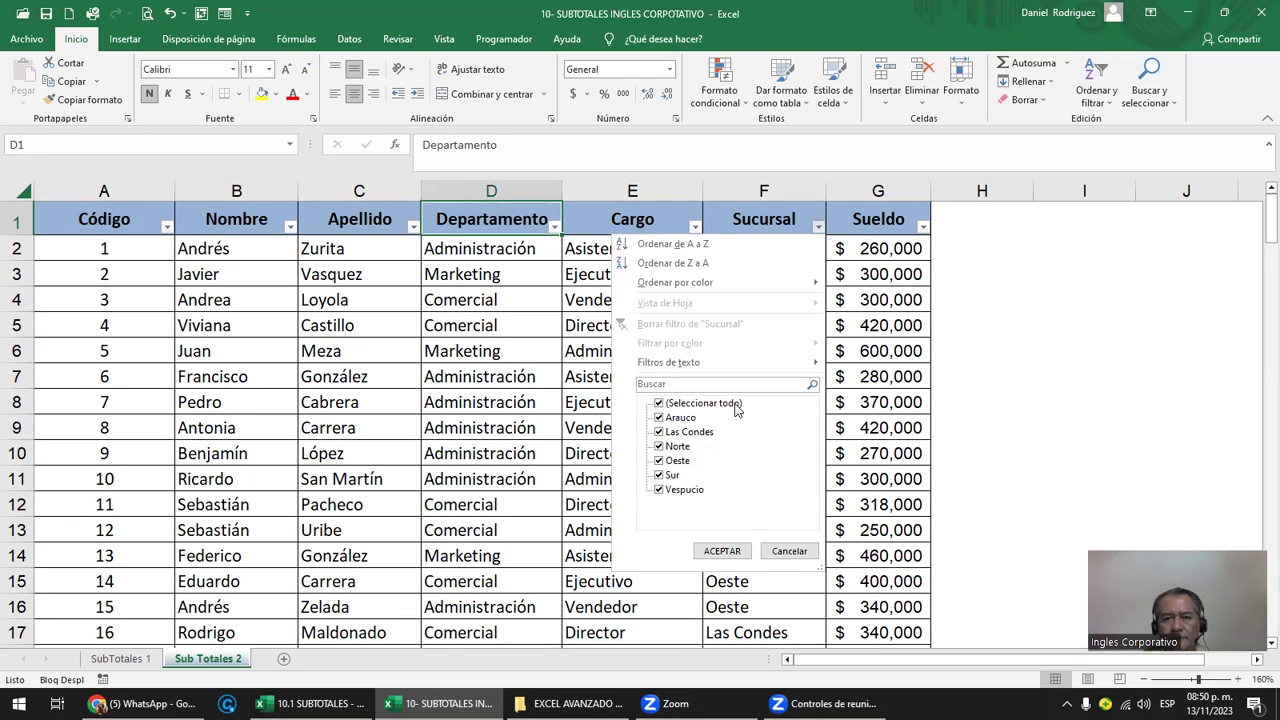
click(787, 551)
click(1004, 228)
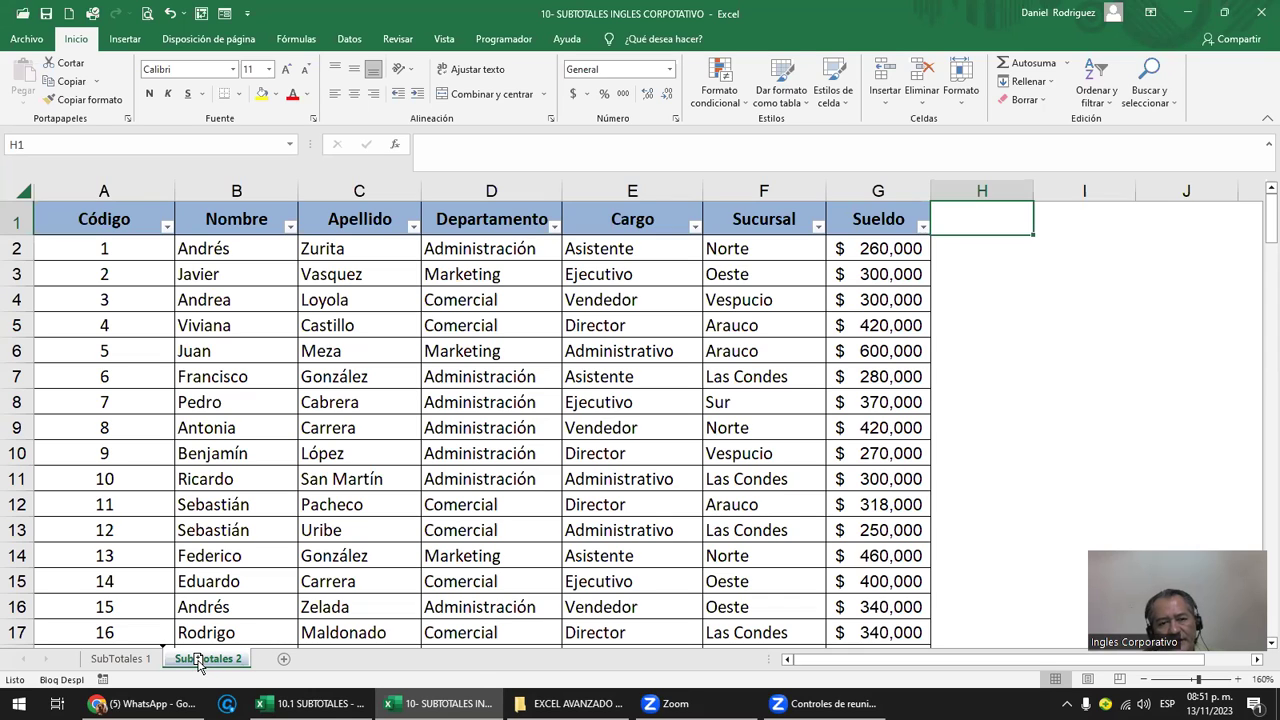
Step: Duplicate the Sub Totales 2 sheet as Sub Totales 2 (2) and return to the original
key(Return)
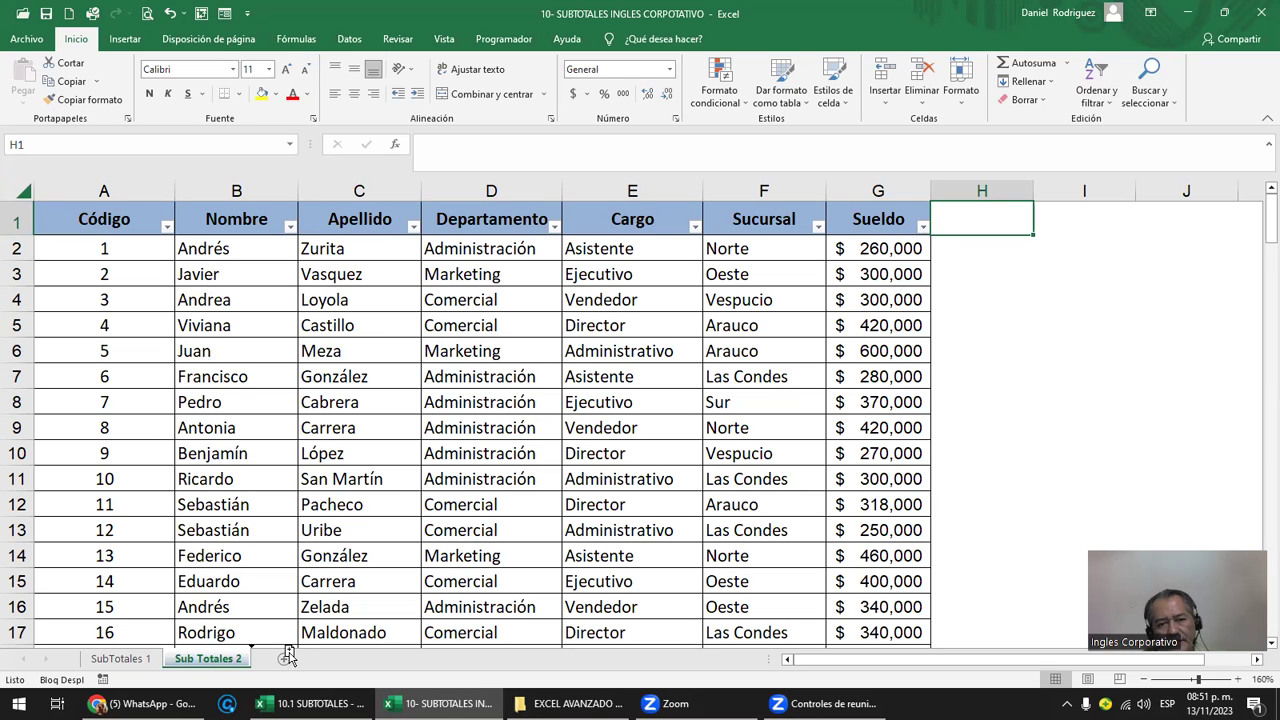
drag(286, 651, 290, 656)
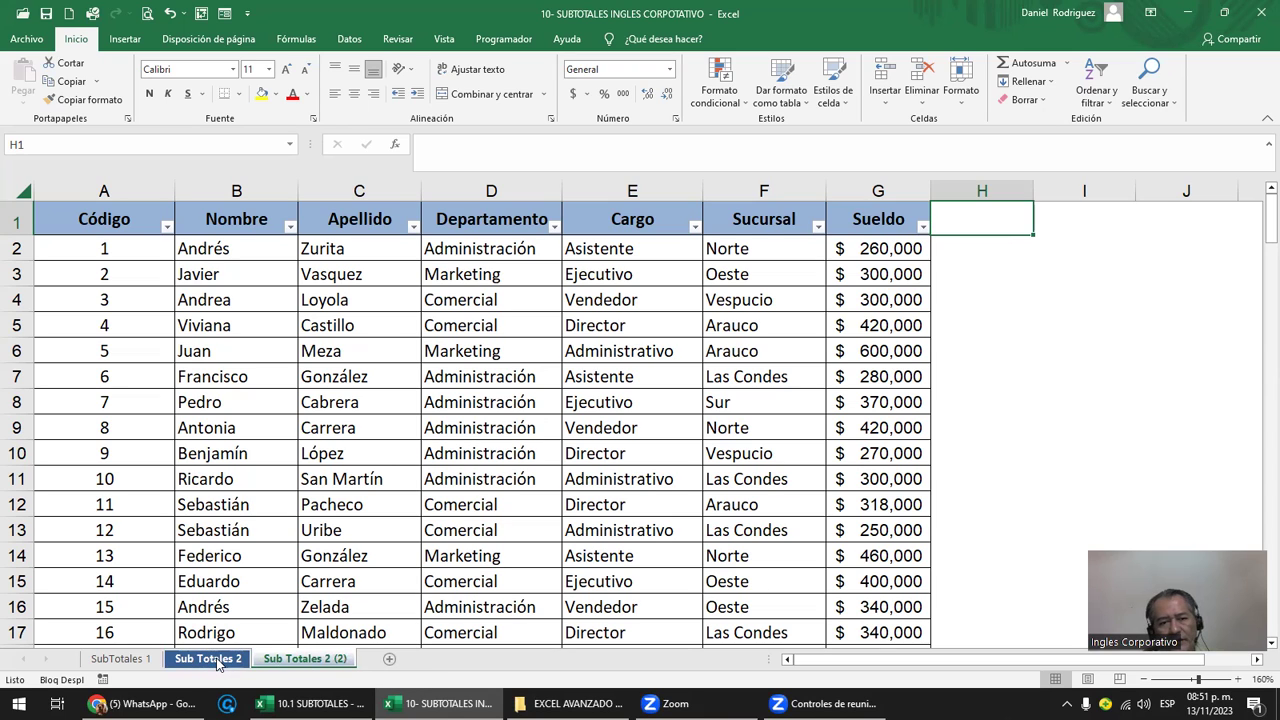
ctrl+click(217, 659)
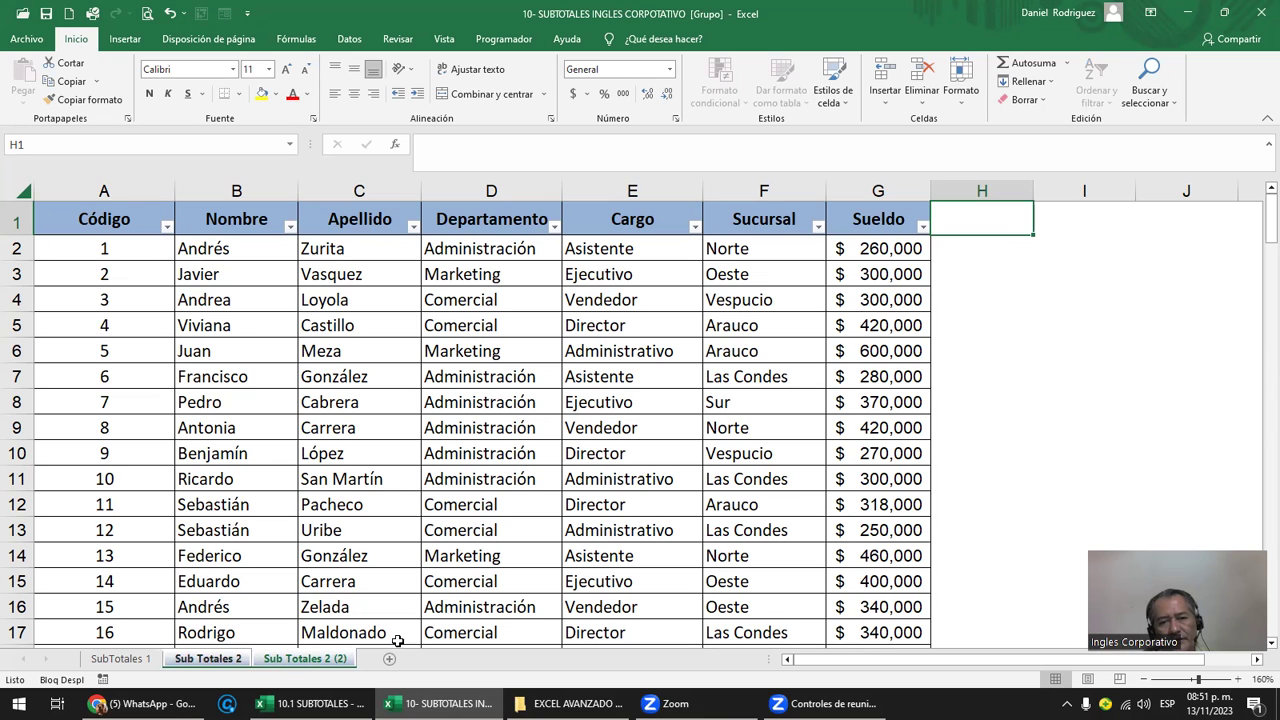
click(264, 544)
click(117, 659)
click(234, 661)
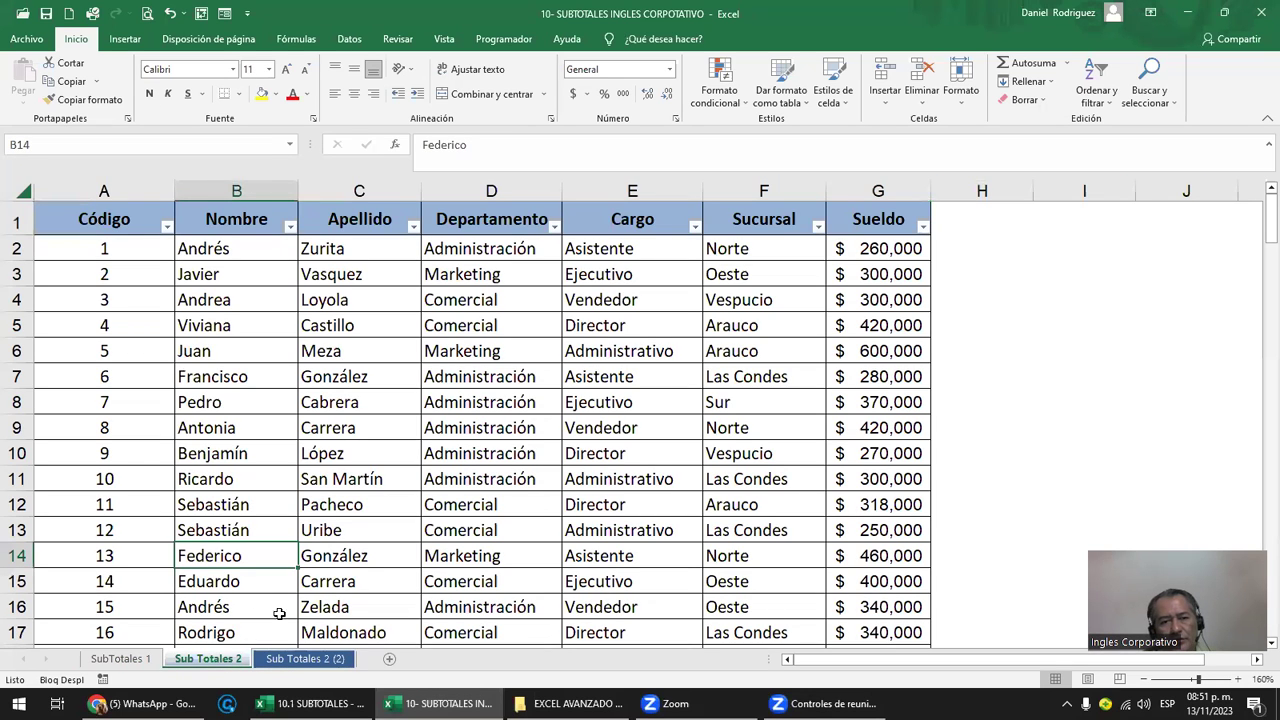
Step: Make a second copy, Sub Totales 2 (3), then go back to Sub Totales 2
drag(222, 666, 389, 660)
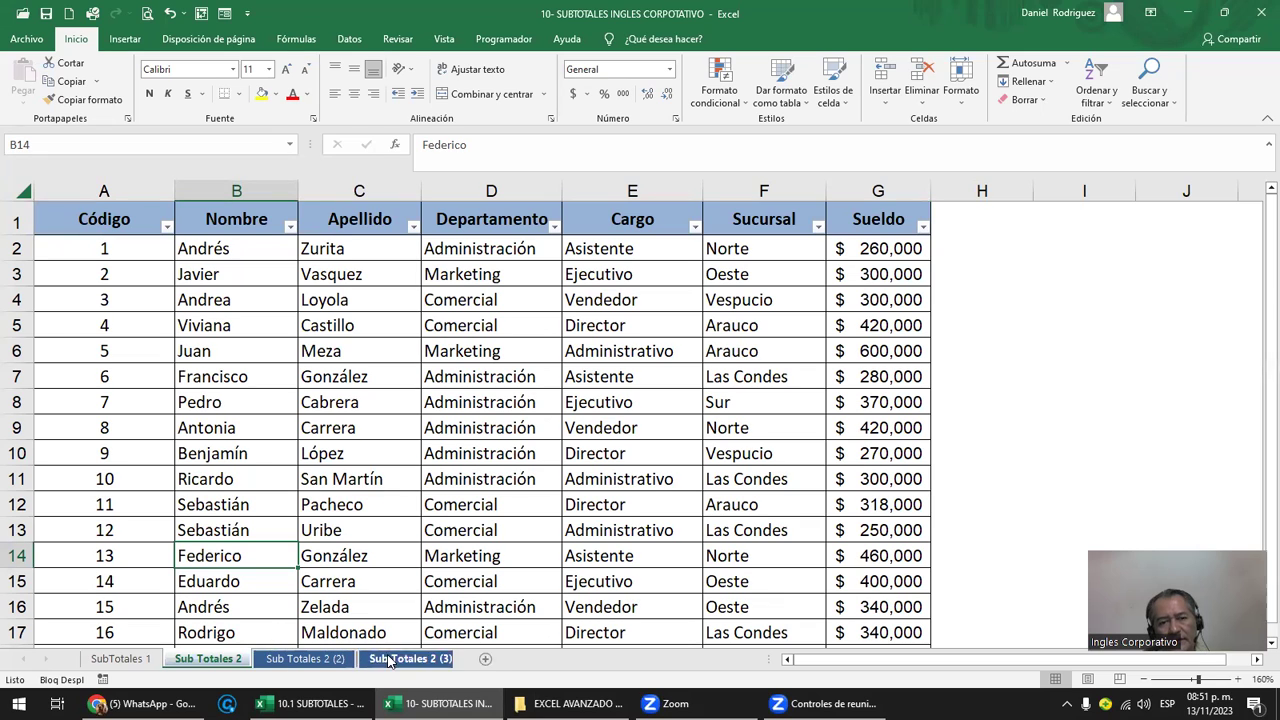
click(214, 660)
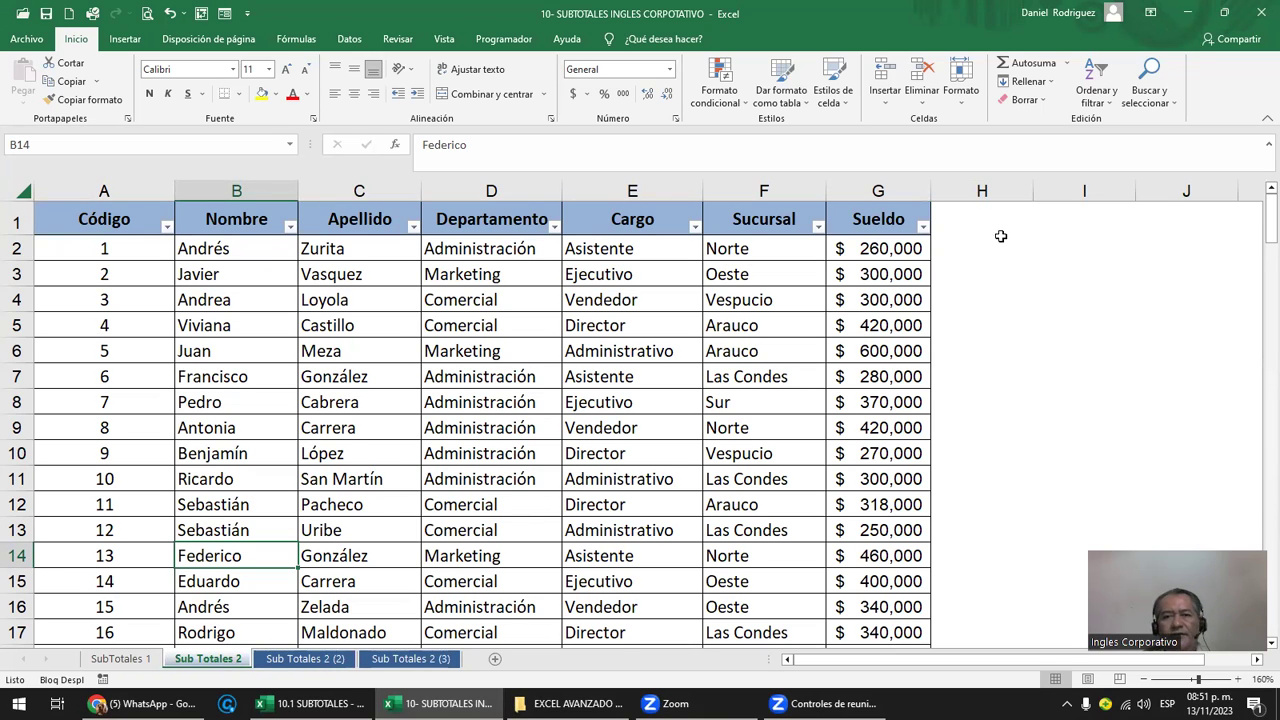
click(981, 227)
Step: Type a TOTAL SUELDO POR PERSONA heading into H1 beside the table
scroll(1154, 290, right, 1)
scroll(1154, 290, left, 1)
text(TOTALSUED)
key(BackSpace)
text(LDOPOR )
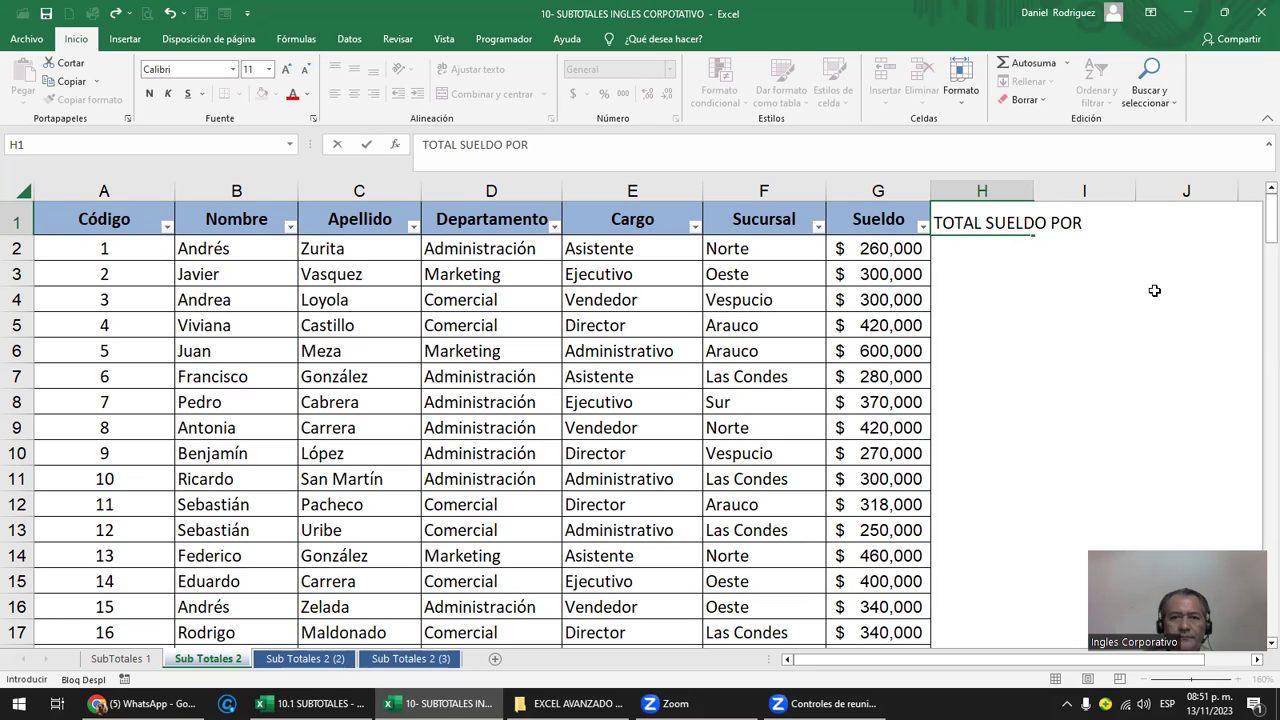
text(ERSOA)
key(BackSpace)
text(S)
key(BackSpace)
text(A)
key(Return)
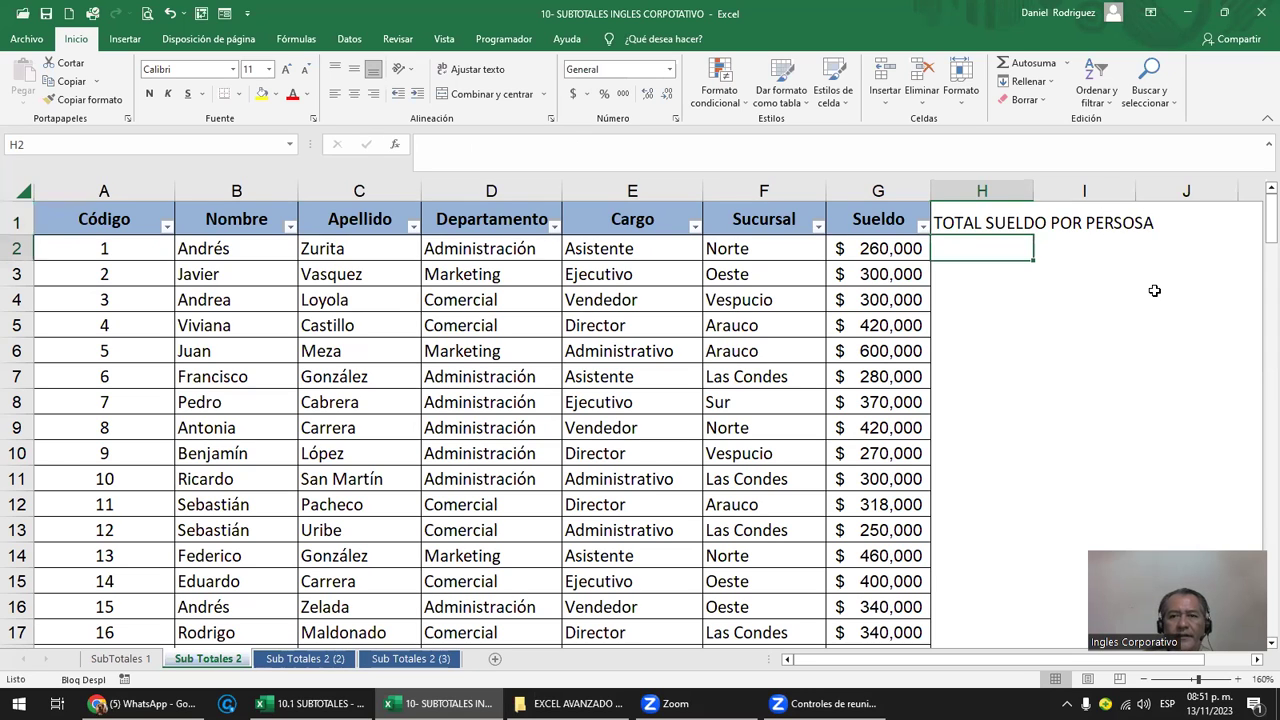
Step: Correct the misspelled ending in H1 so it reads TOTAL SUELDO POR PERSONA
click(977, 228)
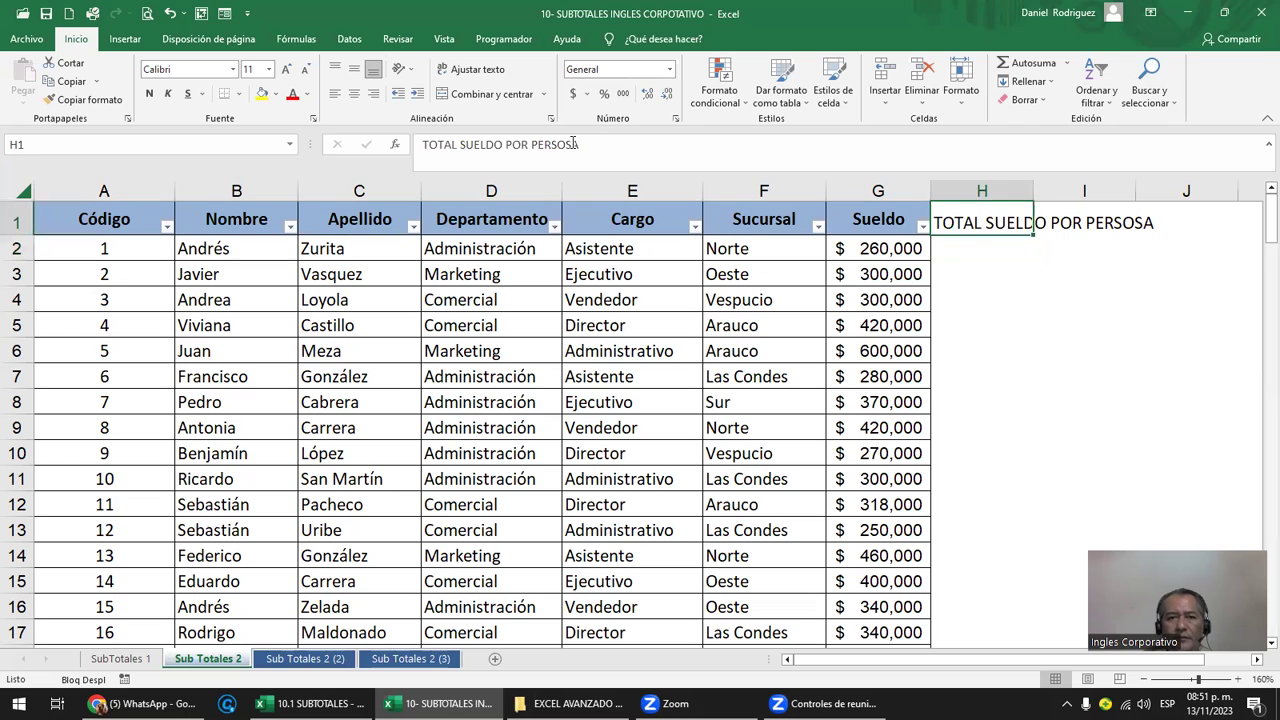
key(F2)
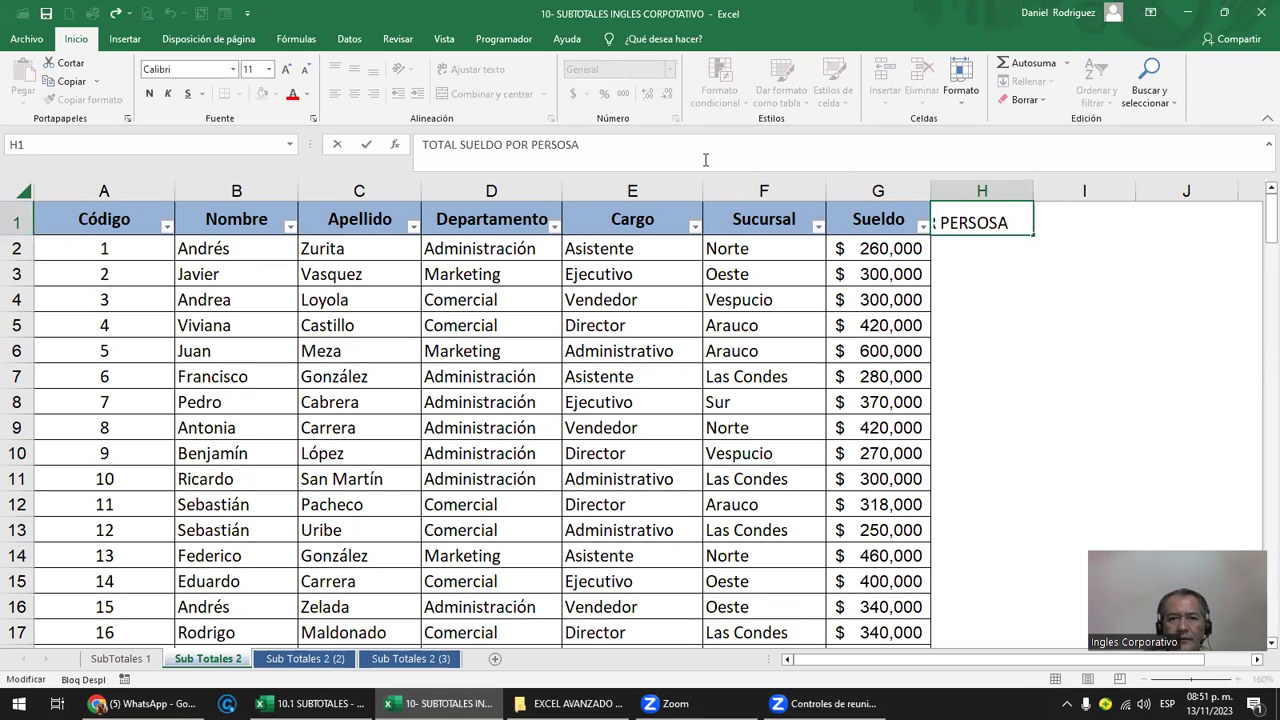
key(BackSpace)
key(BackSpace)
text(NA)
key(Return)
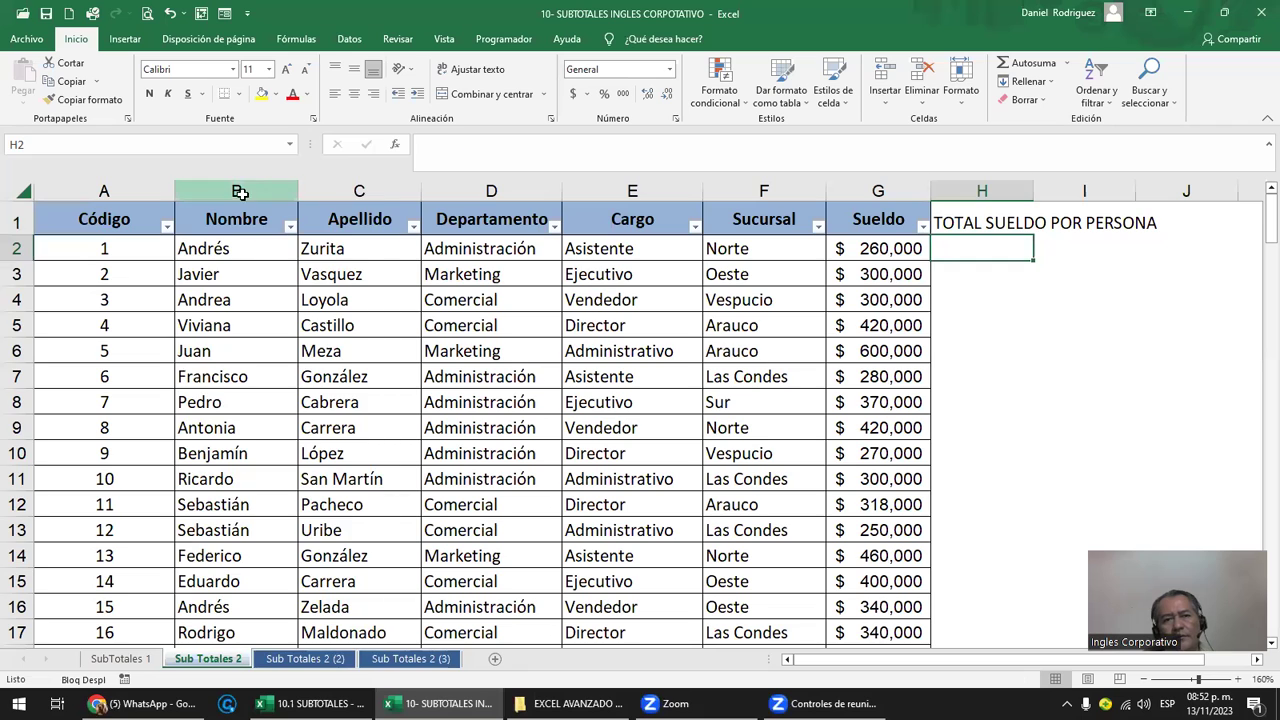
Step: Reword the H1 heading to TOTAL SUELDO POR CARGO
click(240, 193)
ctrl+click(878, 191)
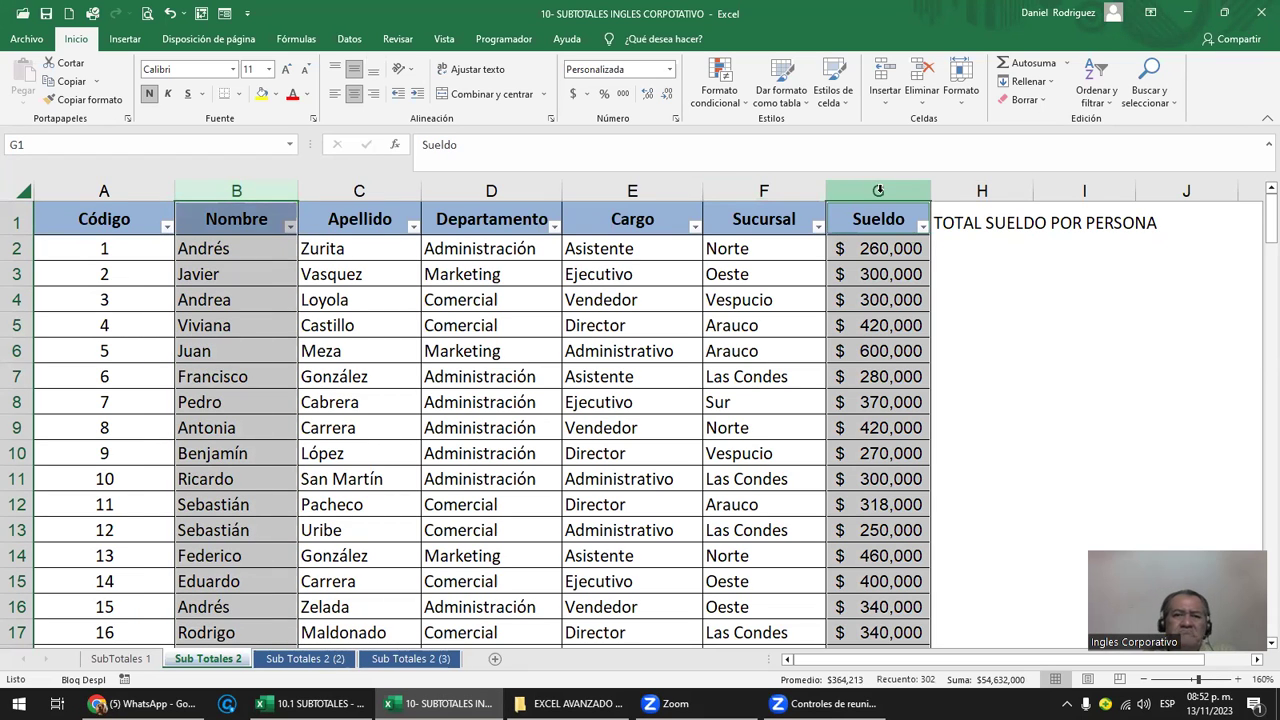
click(968, 221)
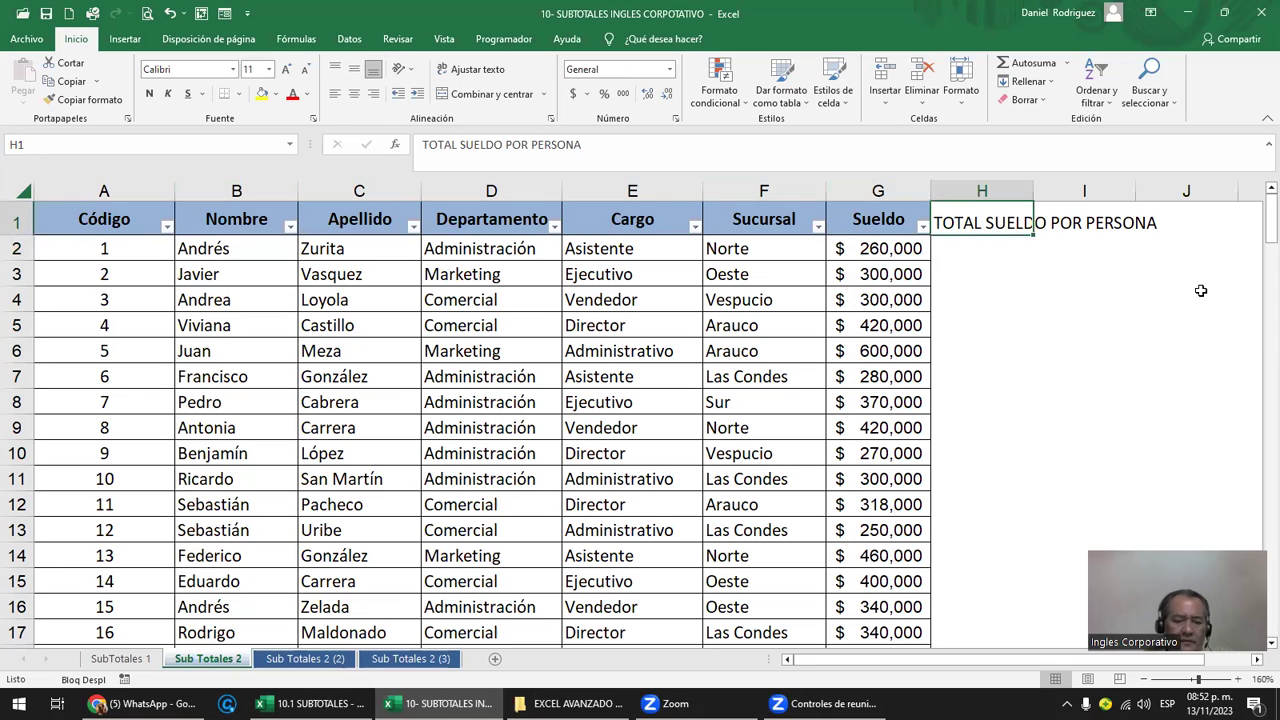
key(F2)
key(BackSpace)
key(BackSpace)
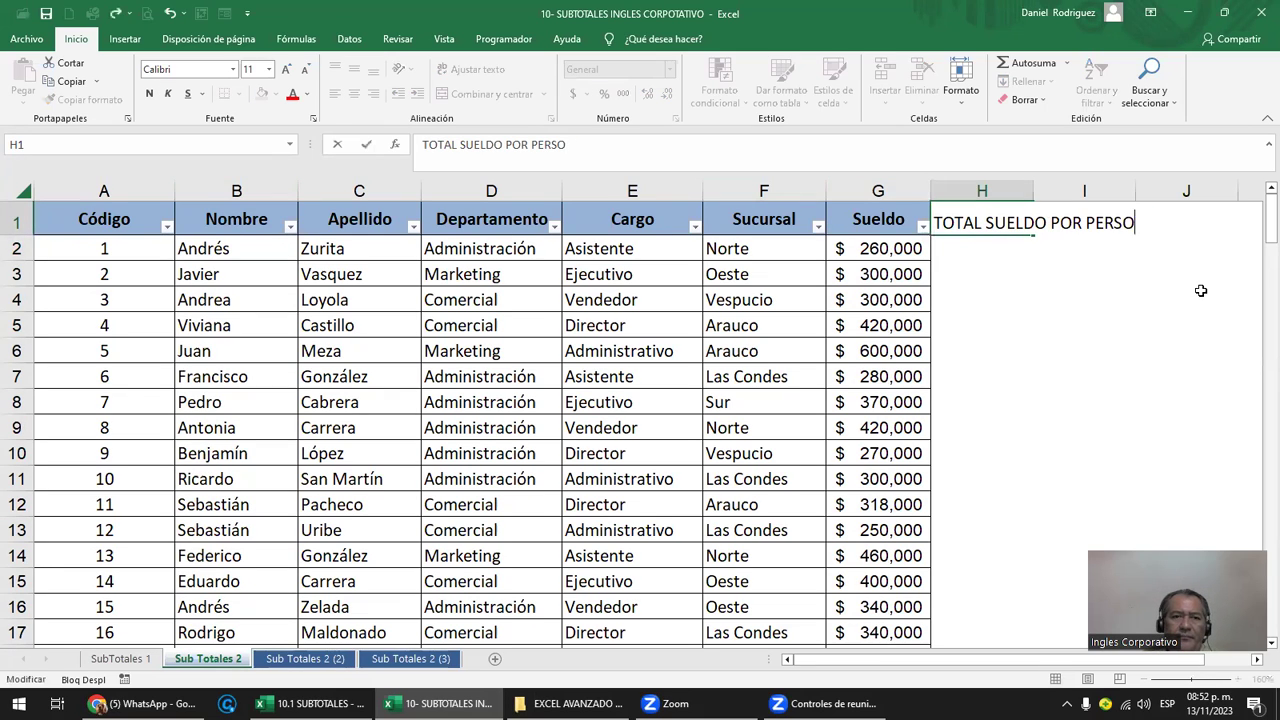
key(BackSpace)
key(BackSpace)
key(BackSpace)
key(BackSpace)
key(BackSpace)
key(BackSpace)
key(BackSpace)
key(BackSpace)
key(BackSpace)
key(BackSpace)
text(SUELDO )
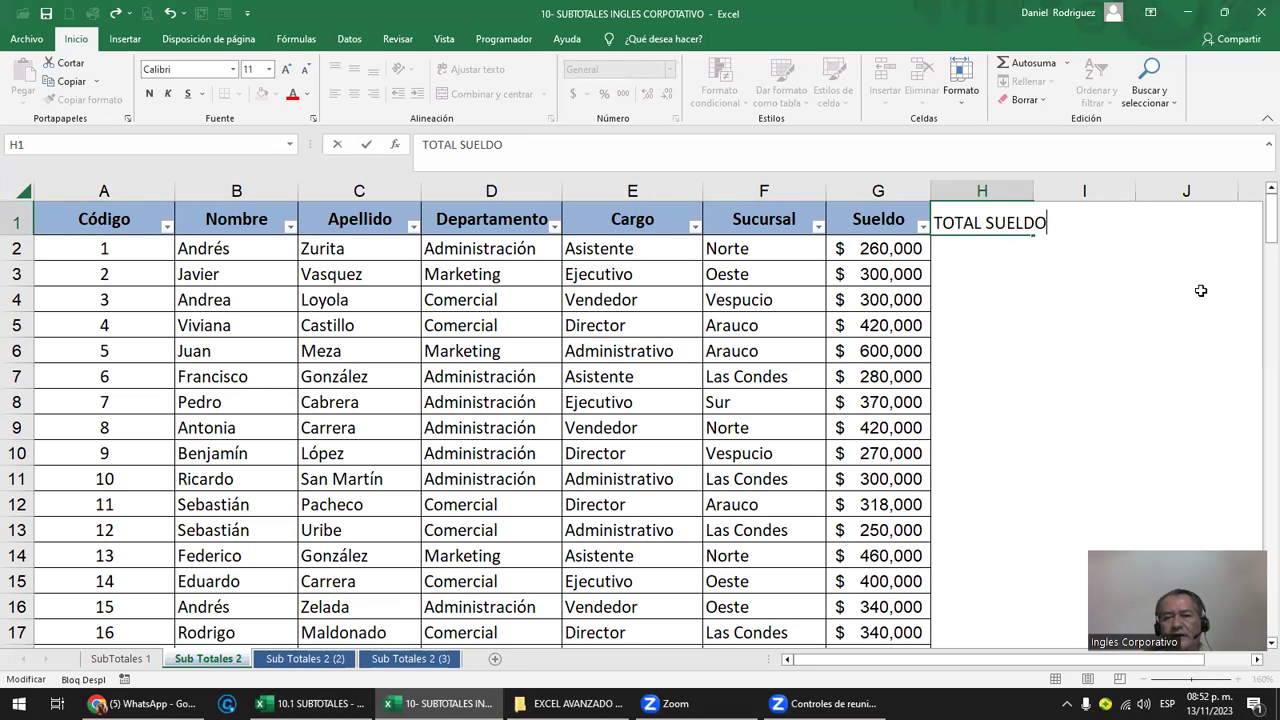
text(POR CARGO)
Step: Commit the H1 heading, then replace its last word CARGO with DEPARTAMENTO
key(Return)
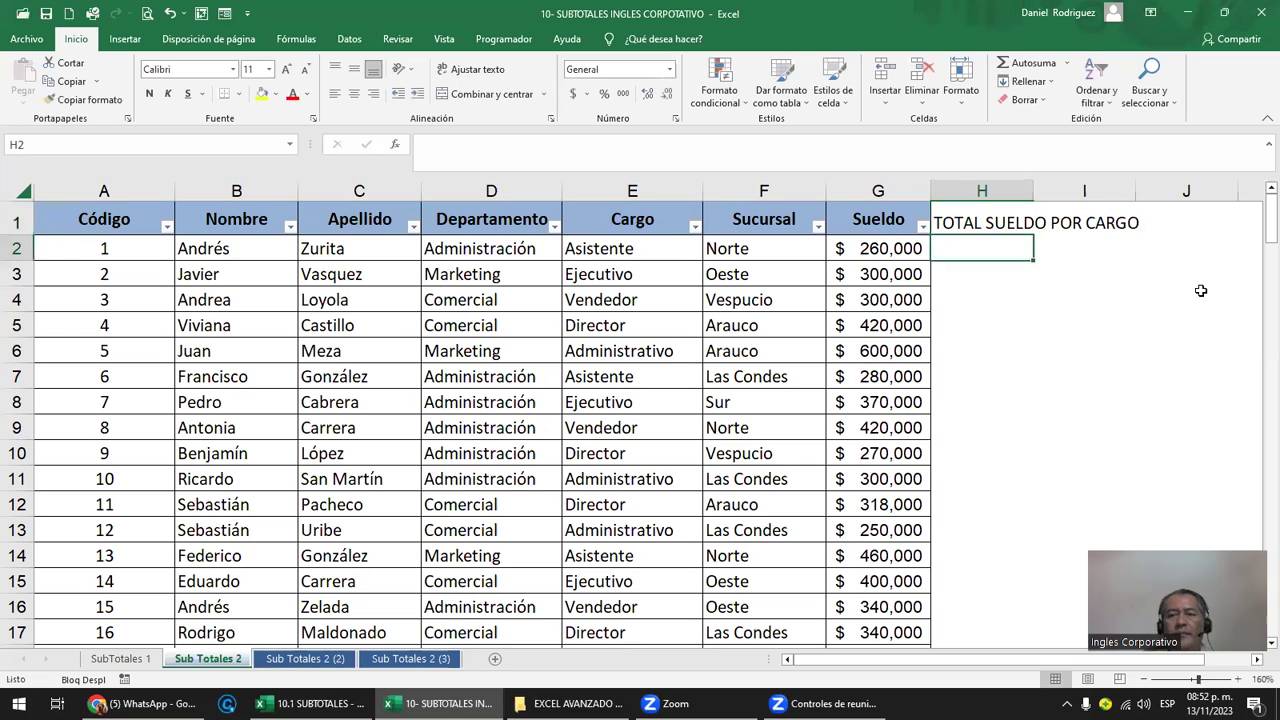
click(635, 222)
click(647, 188)
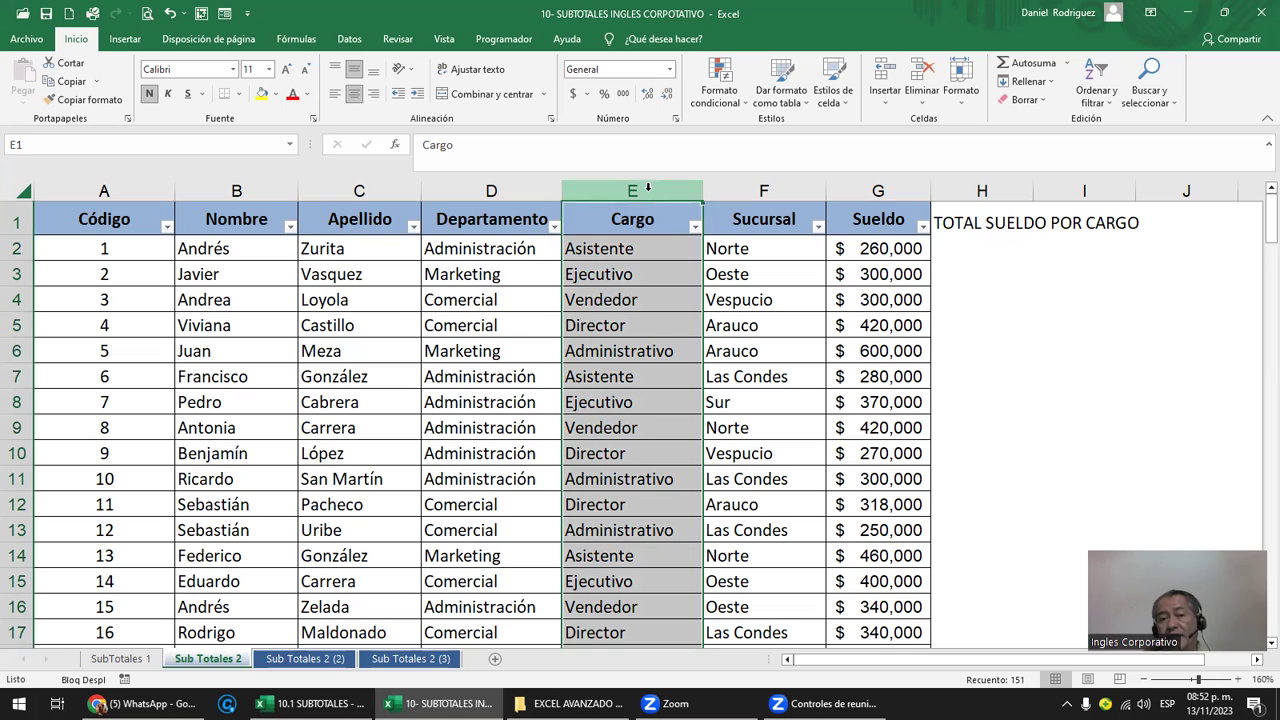
click(940, 226)
key(F2)
key(BackSpace)
key(BackSpace)
key(BackSpace)
key(BackSpace)
key(BackSpace)
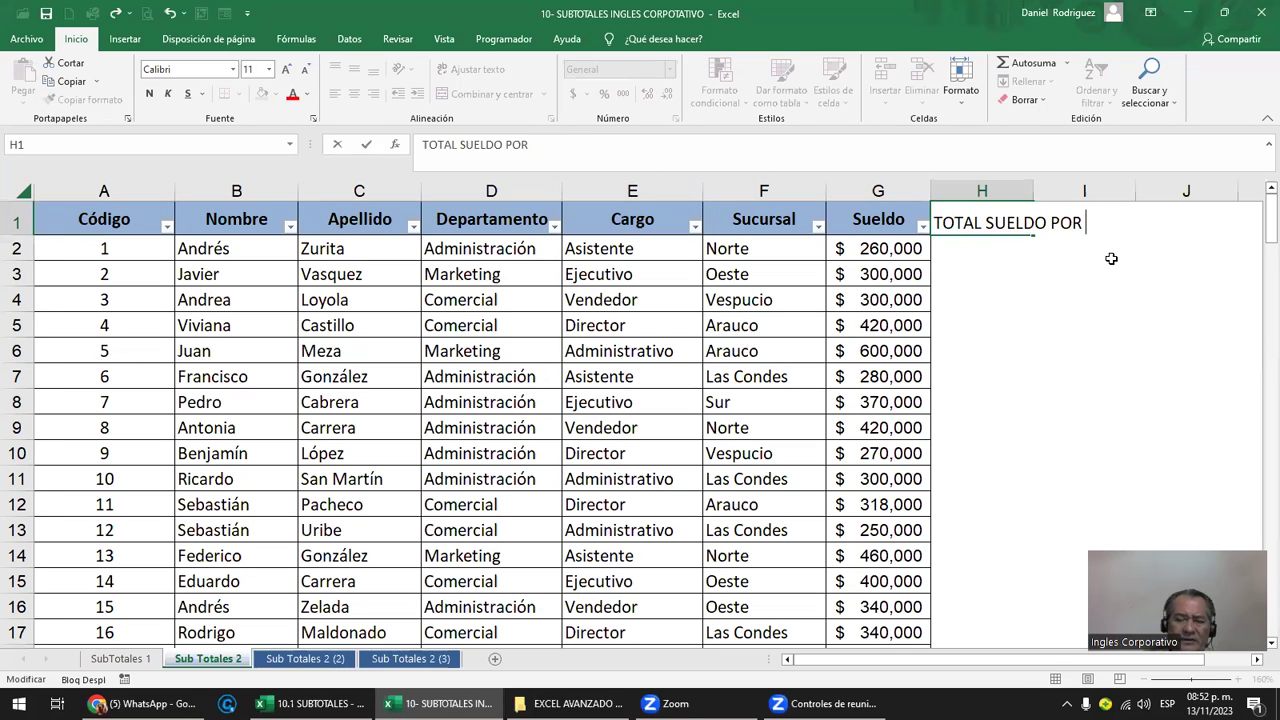
text(DEPARTAMENTO)
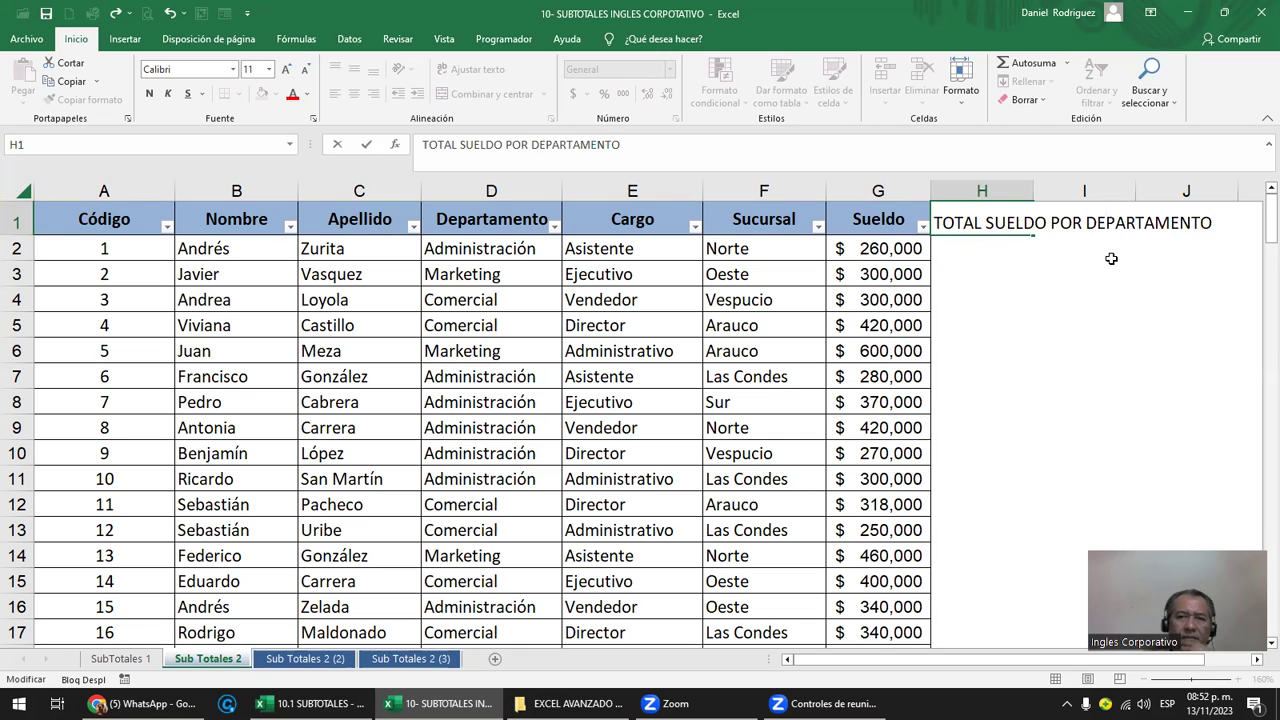
key(Return)
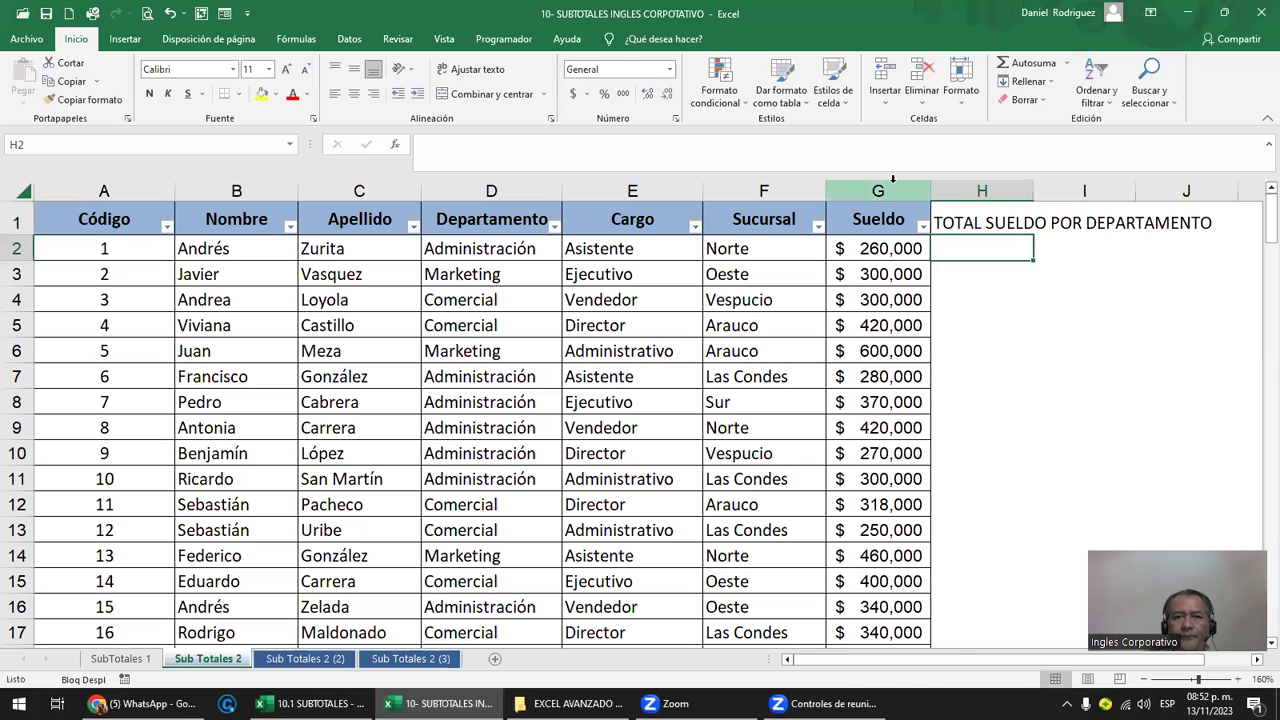
click(893, 180)
ctrl+click(523, 181)
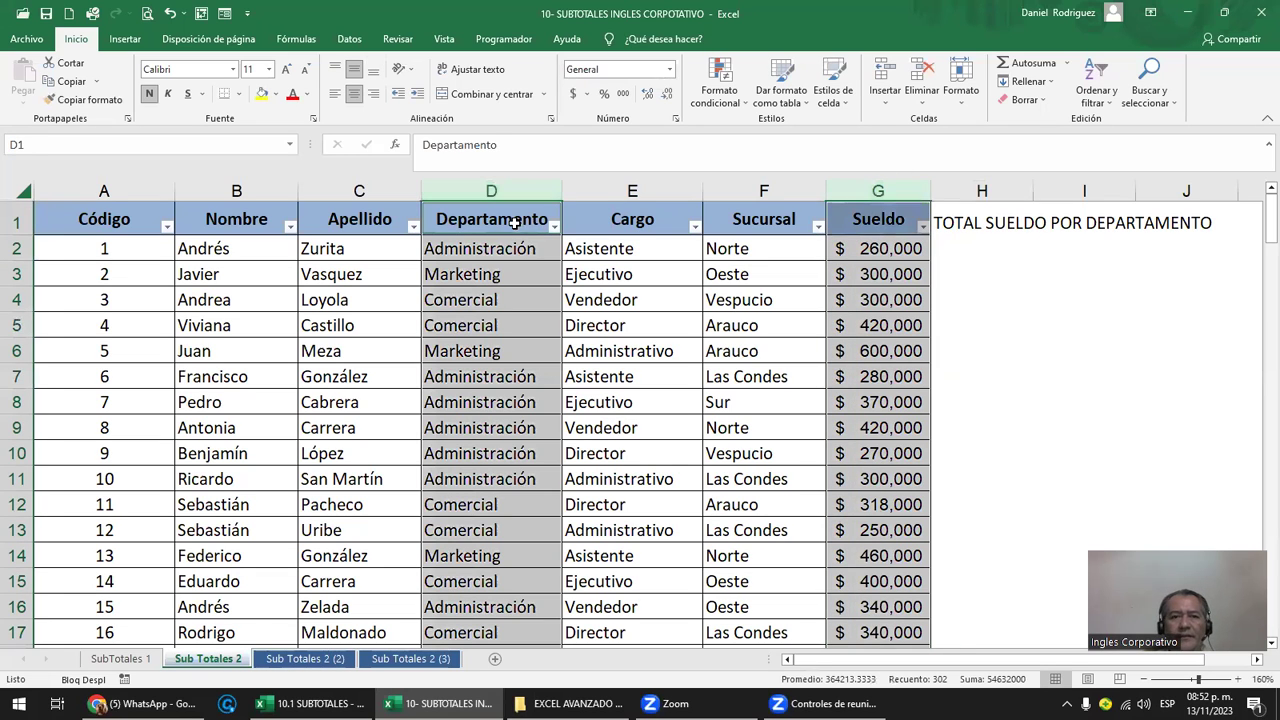
click(514, 224)
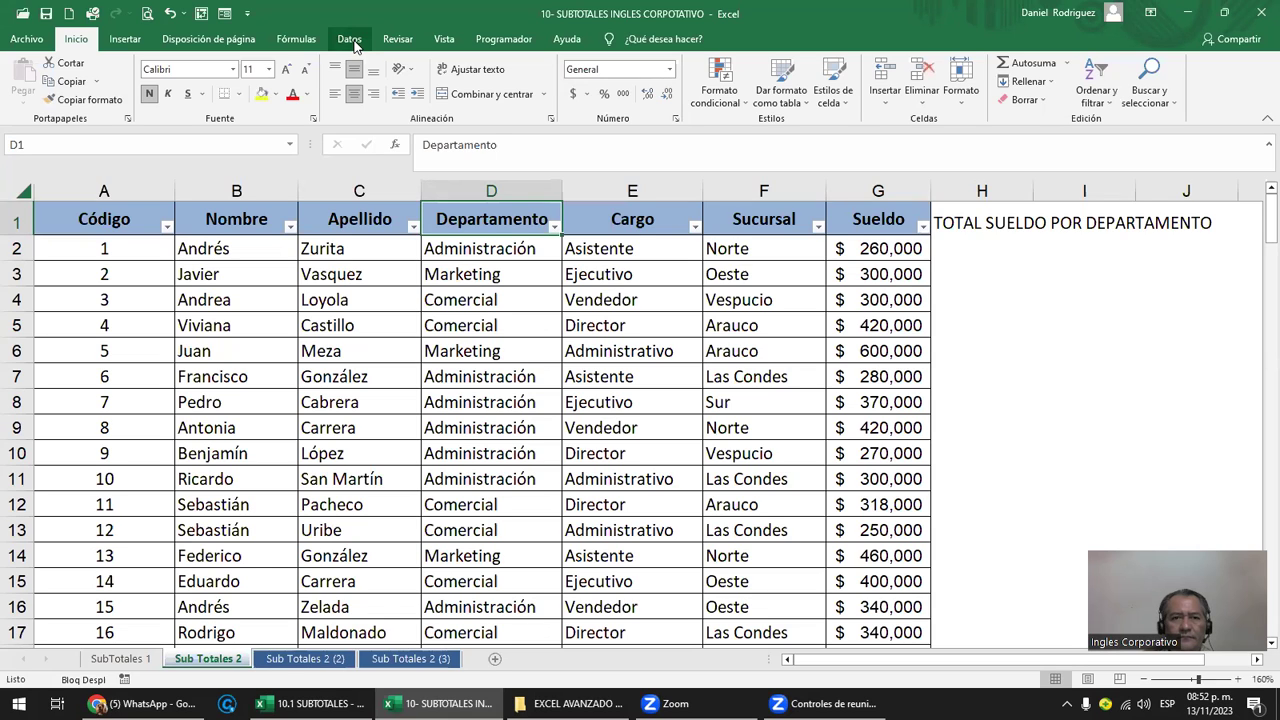
click(958, 222)
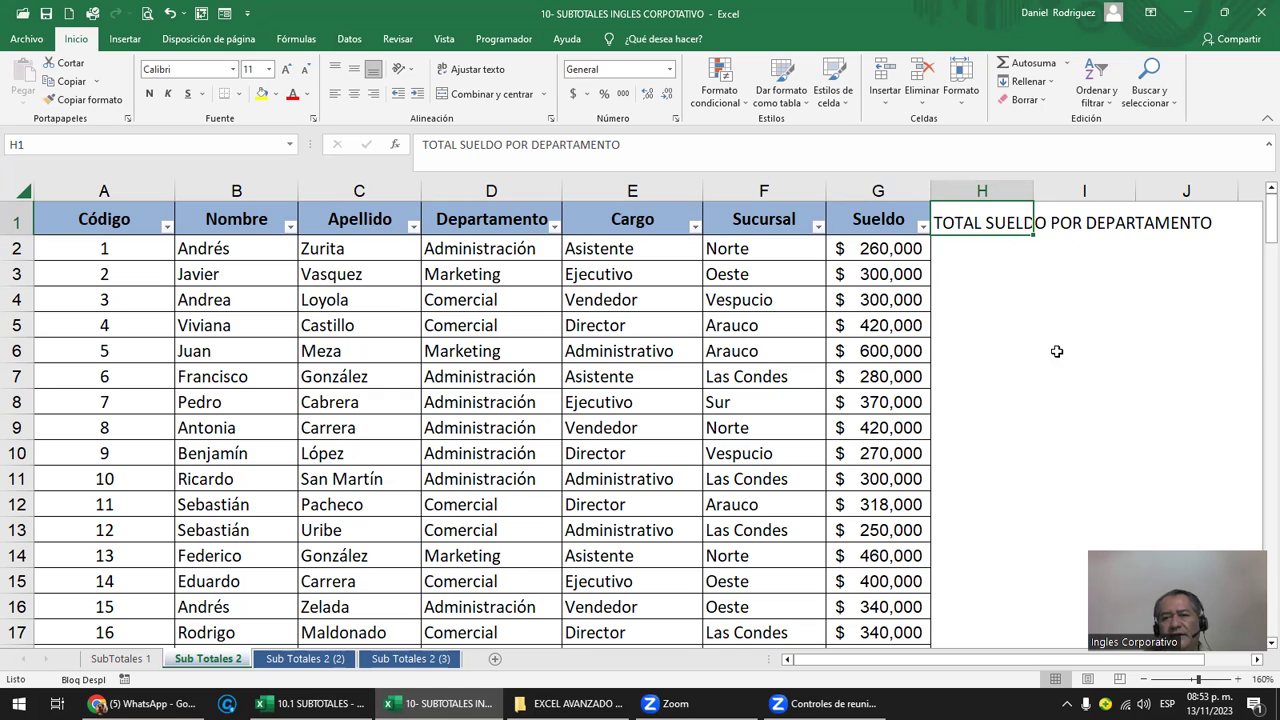
Step: Relocate the TOTAL SUELDO POR DEPARTAMENTO heading into I1 so column H stays blank
scroll(1000, 328, down, 1)
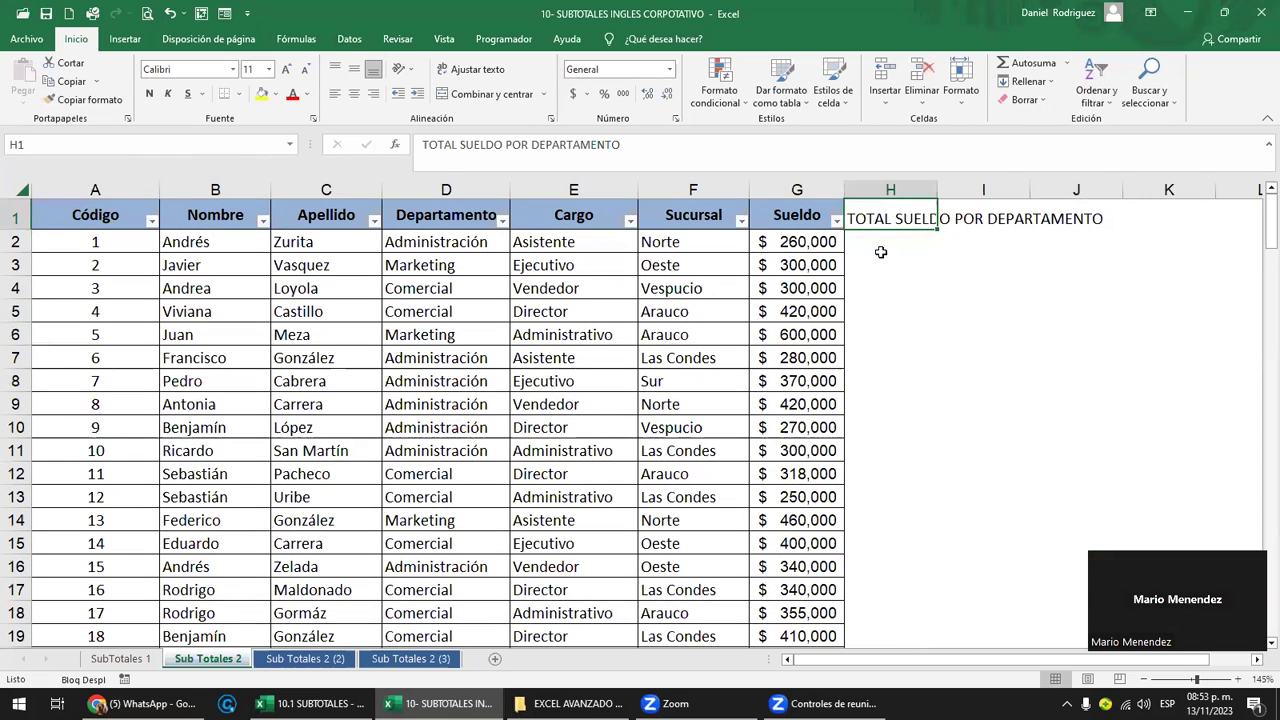
key(ctrl+c)
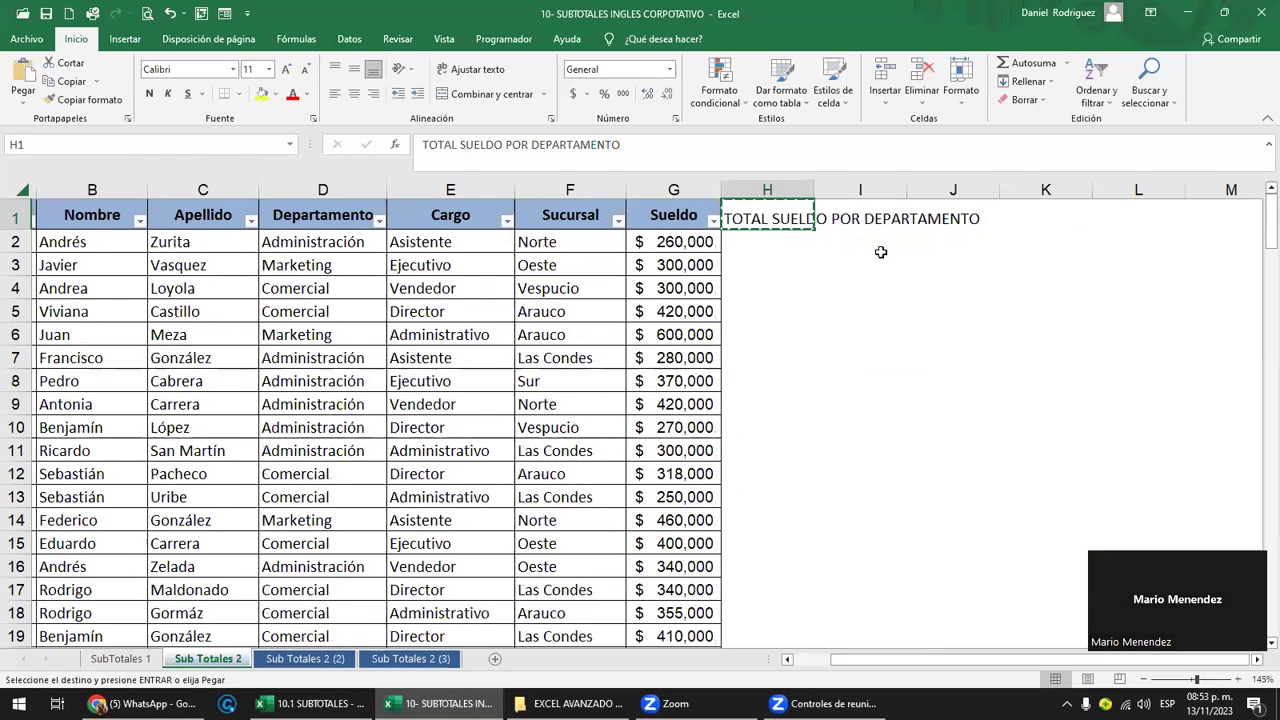
scroll(880, 252, right, 1)
click(845, 210)
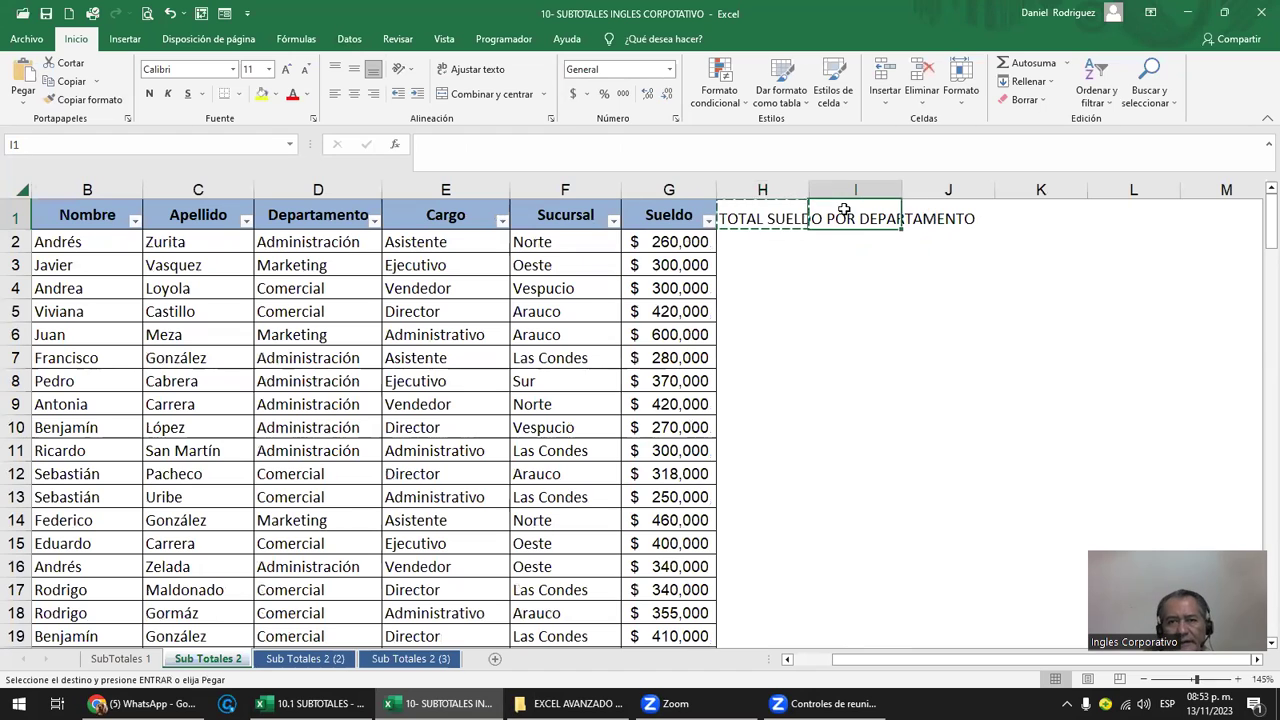
key(ctrl+v)
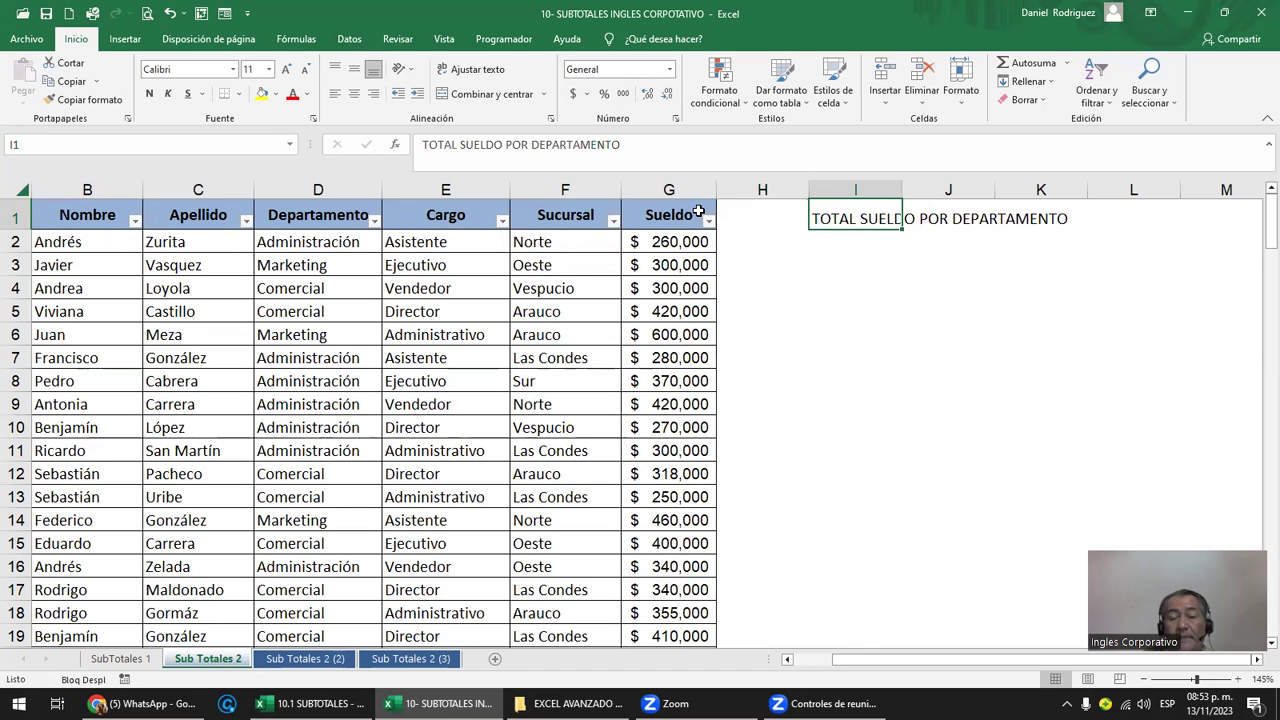
click(691, 212)
scroll(691, 212, left, 1)
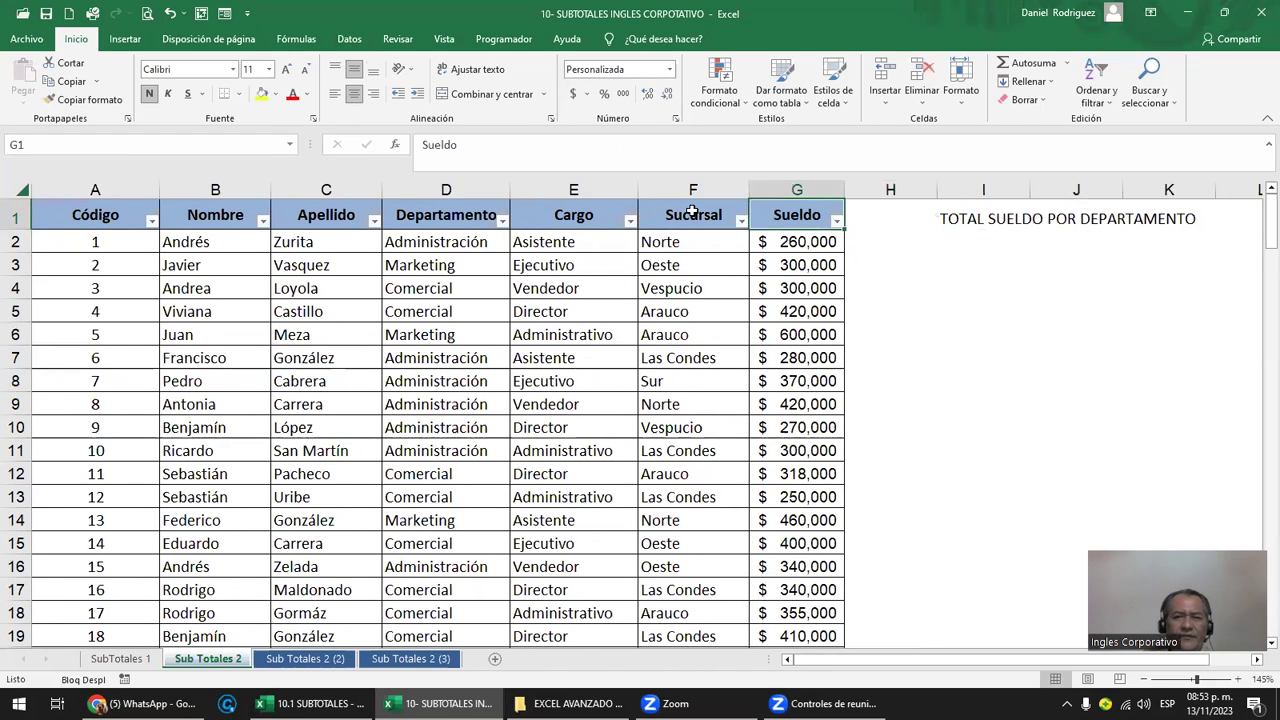
click(880, 188)
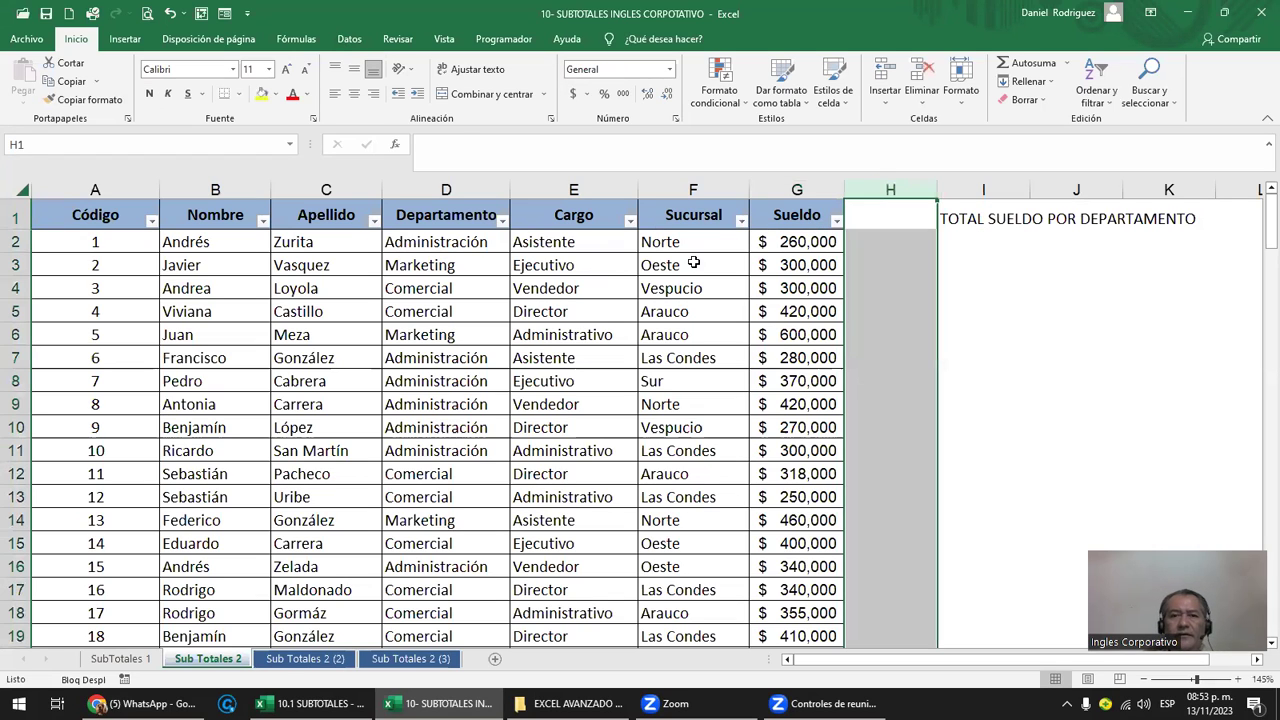
click(660, 225)
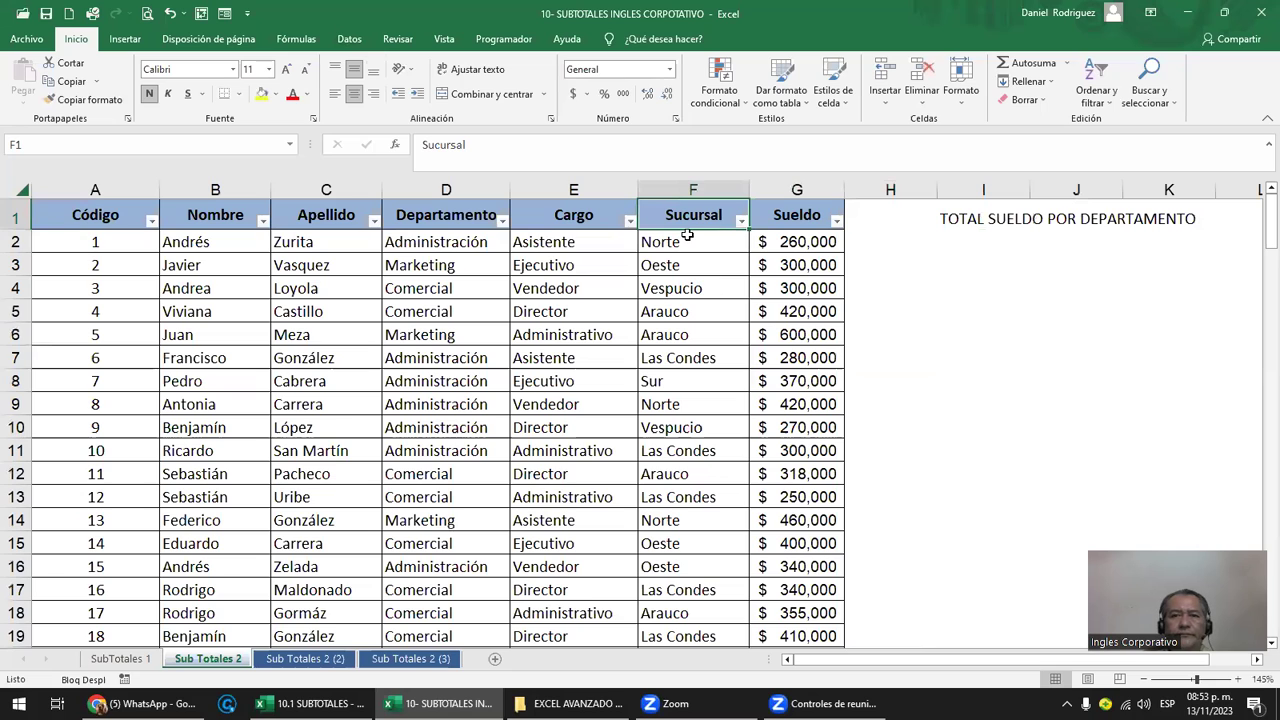
Step: Add Datos > Subtotal rows summing Sueldo at each change in Departamento
click(349, 40)
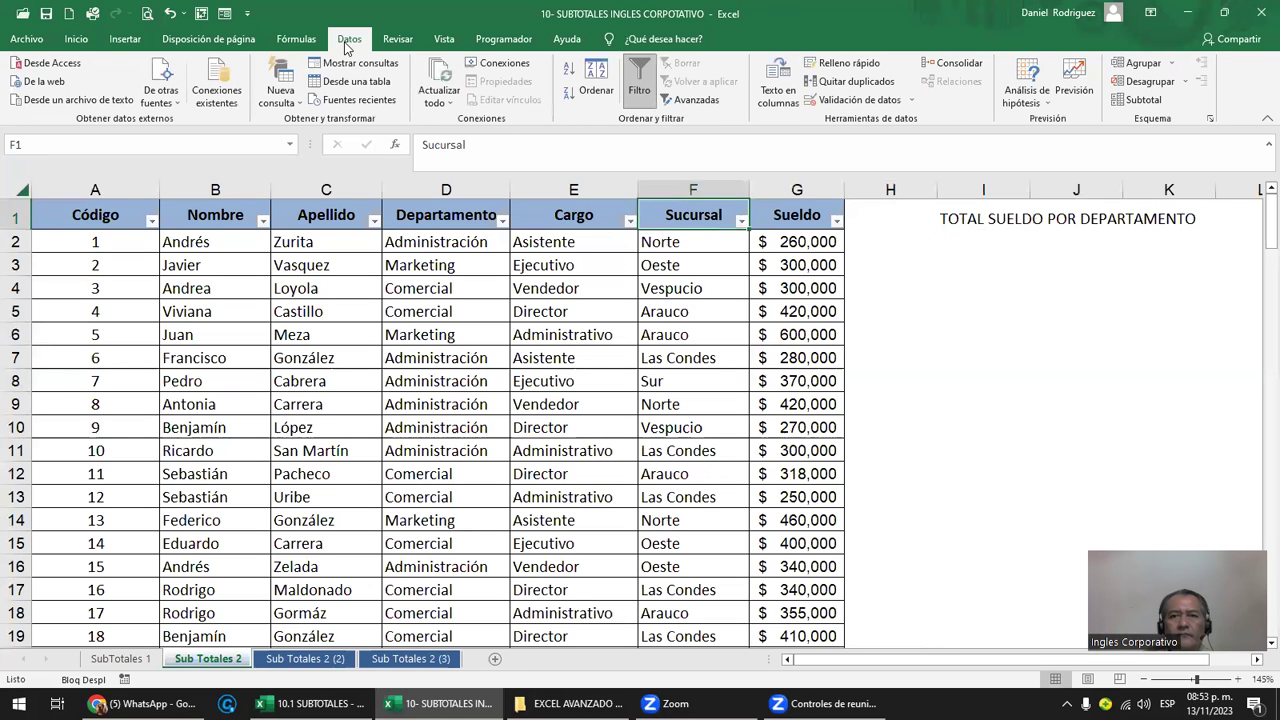
click(1132, 102)
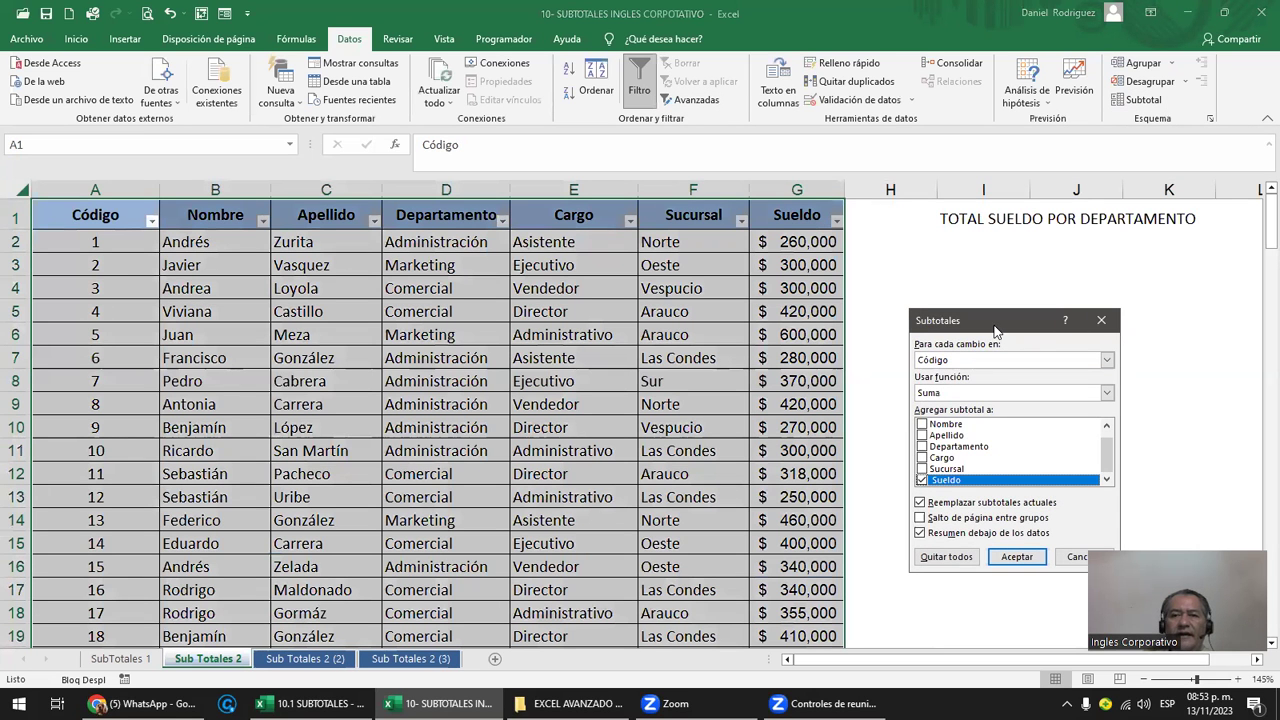
drag(995, 330, 990, 253)
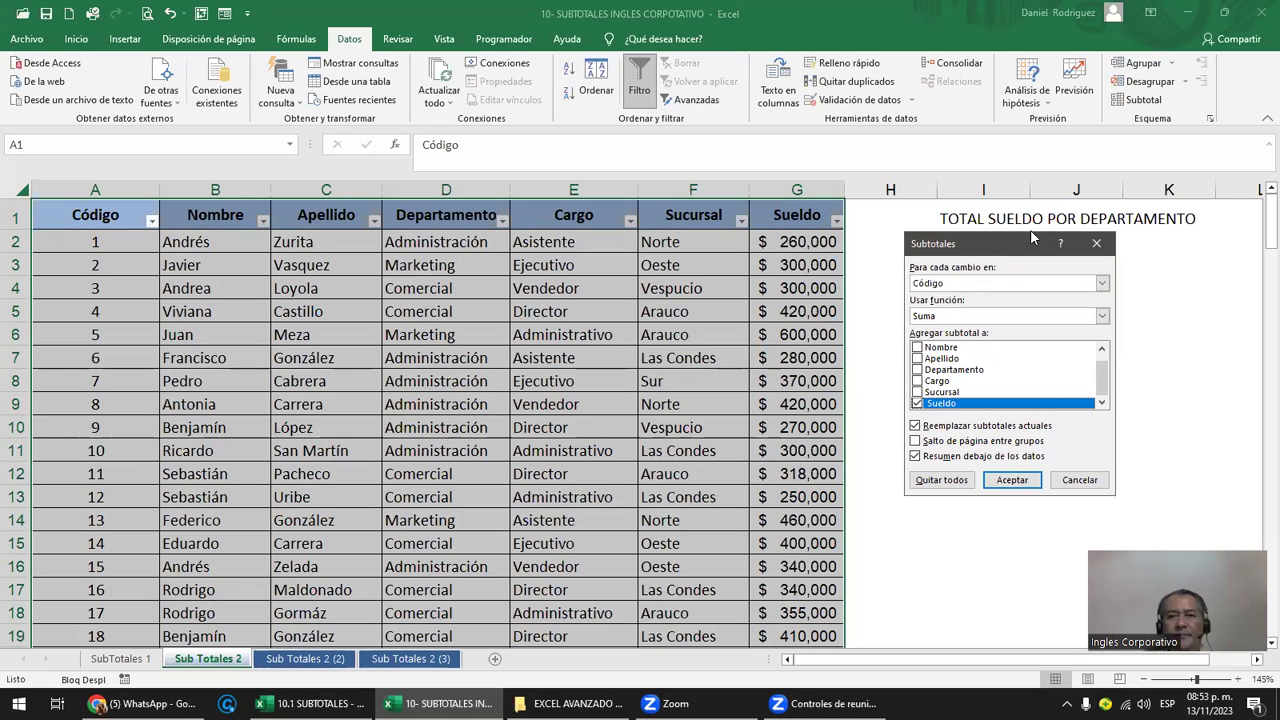
click(965, 282)
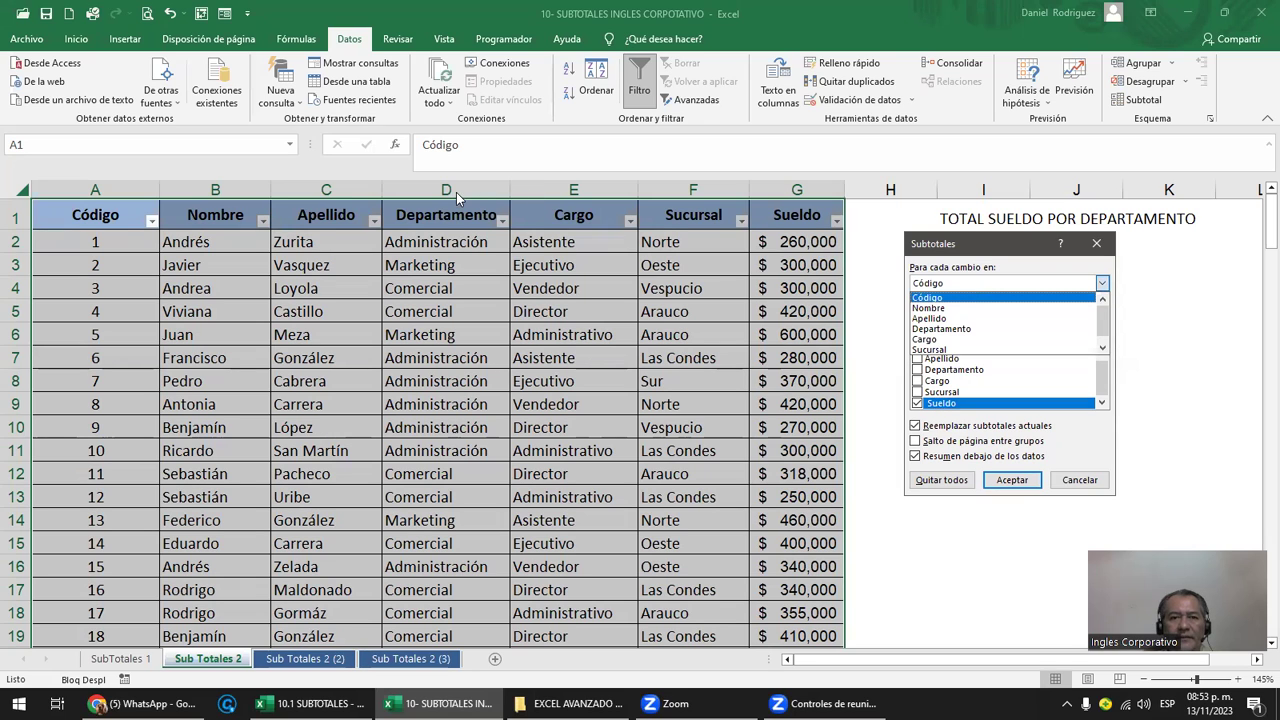
click(934, 329)
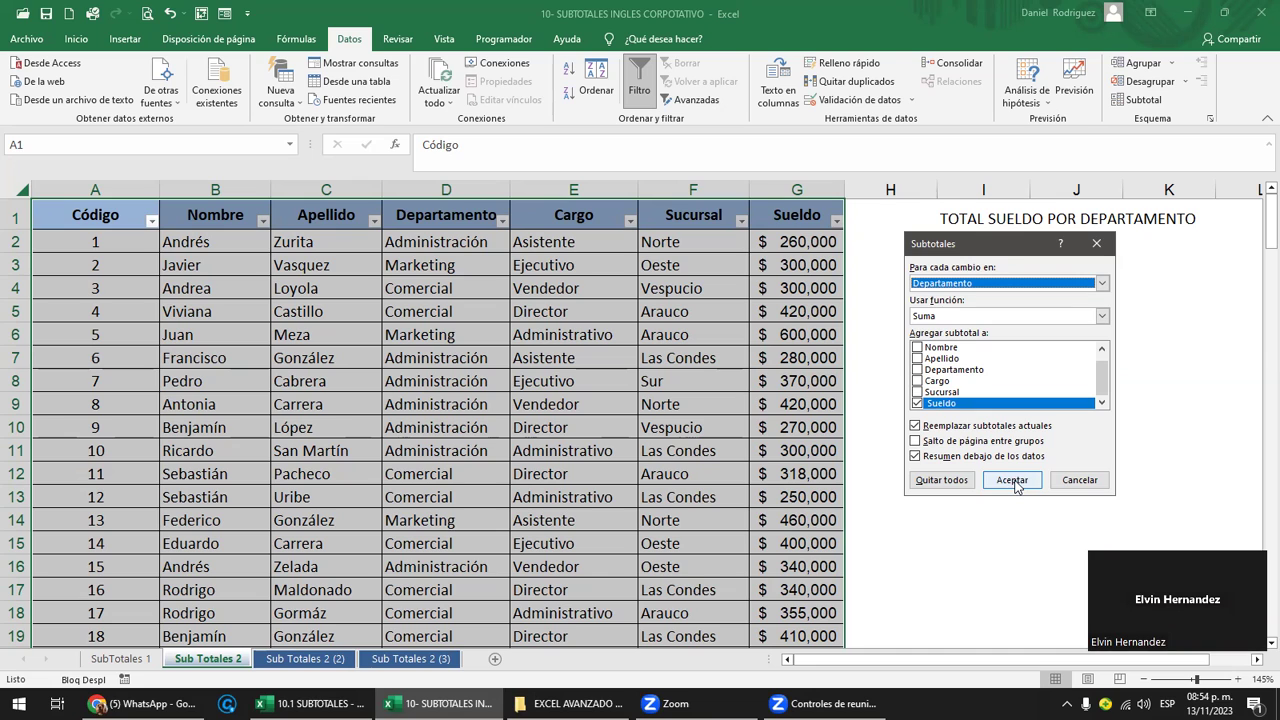
click(1012, 480)
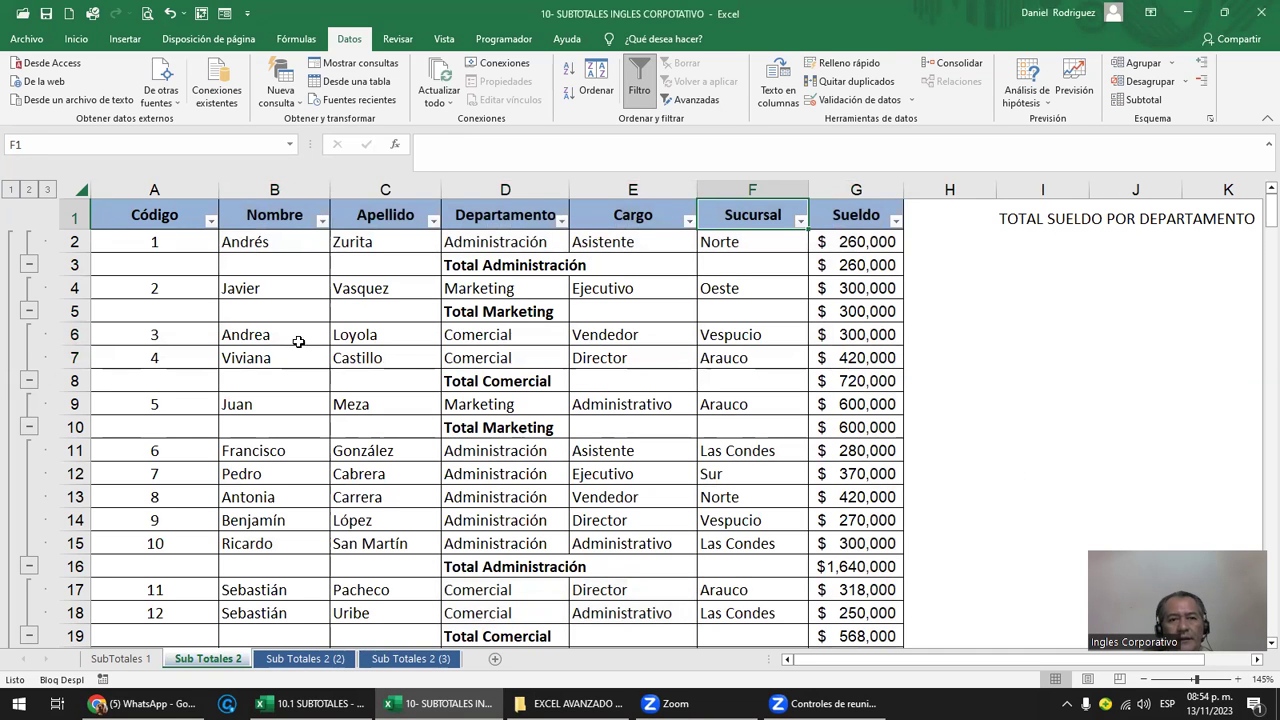
Step: Collapse the outline to Total general, widen the Sueldo column, and check the total's formula
click(12, 190)
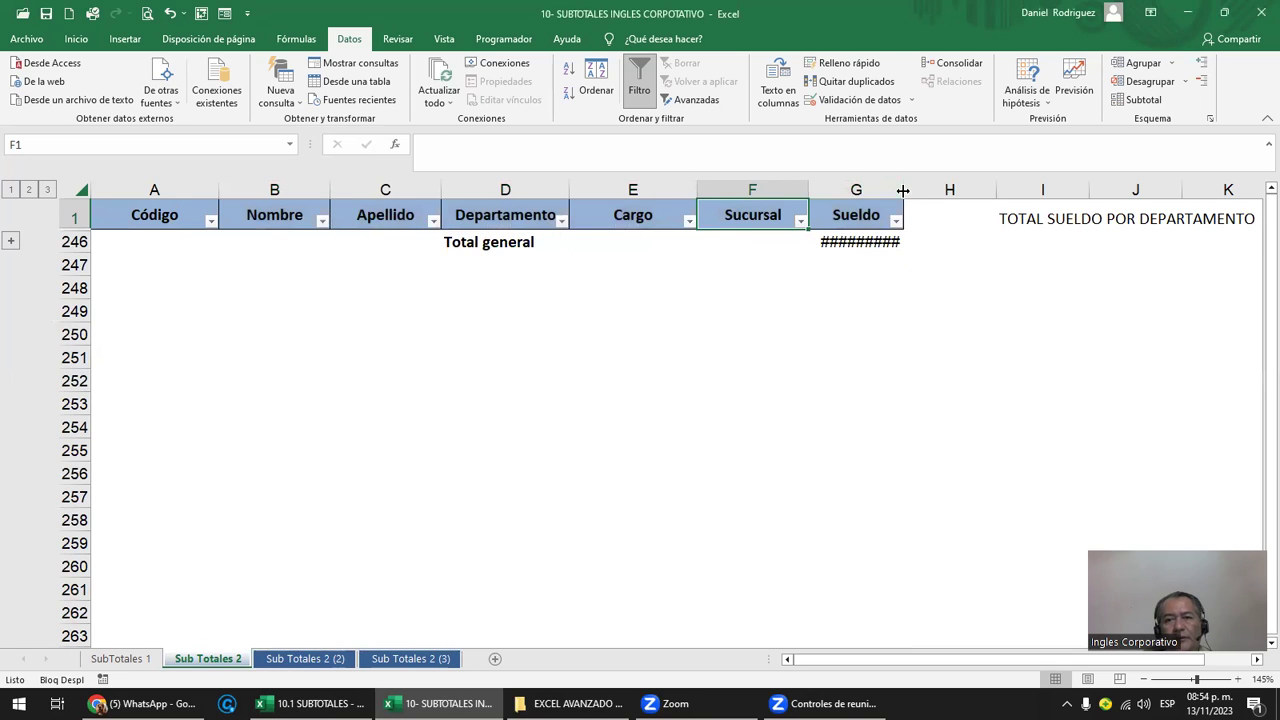
drag(904, 190, 989, 190)
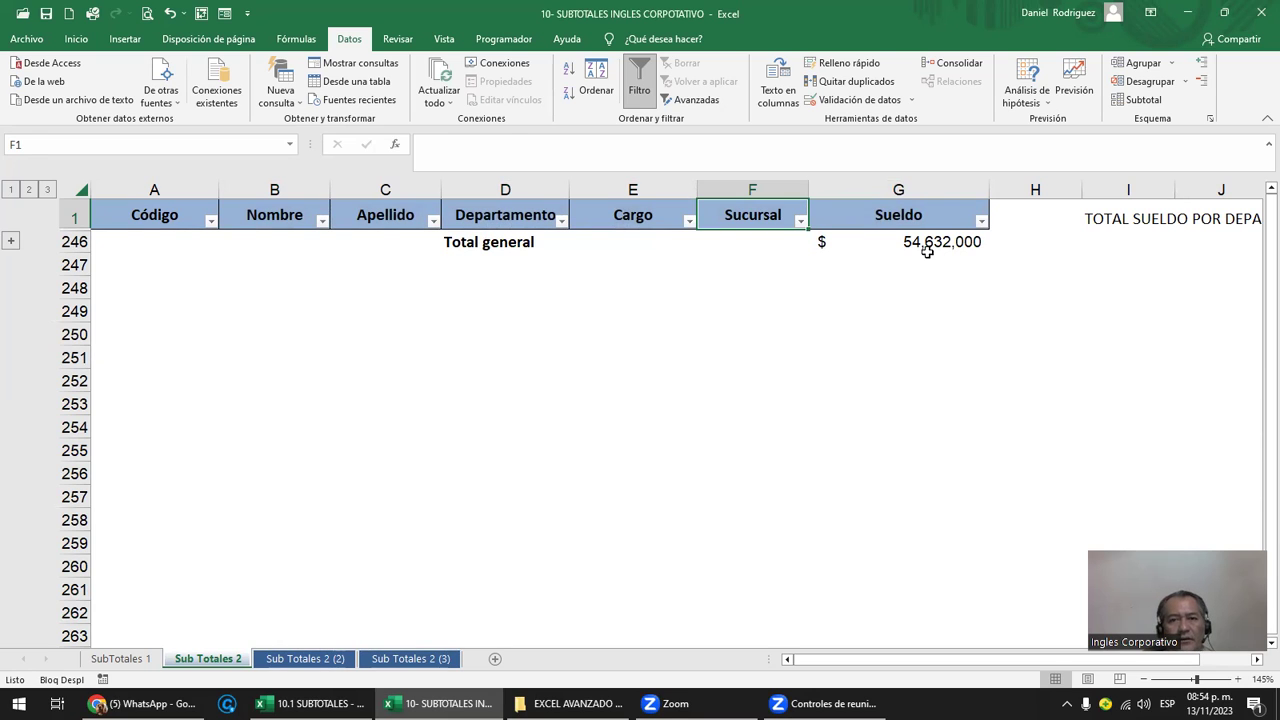
click(927, 250)
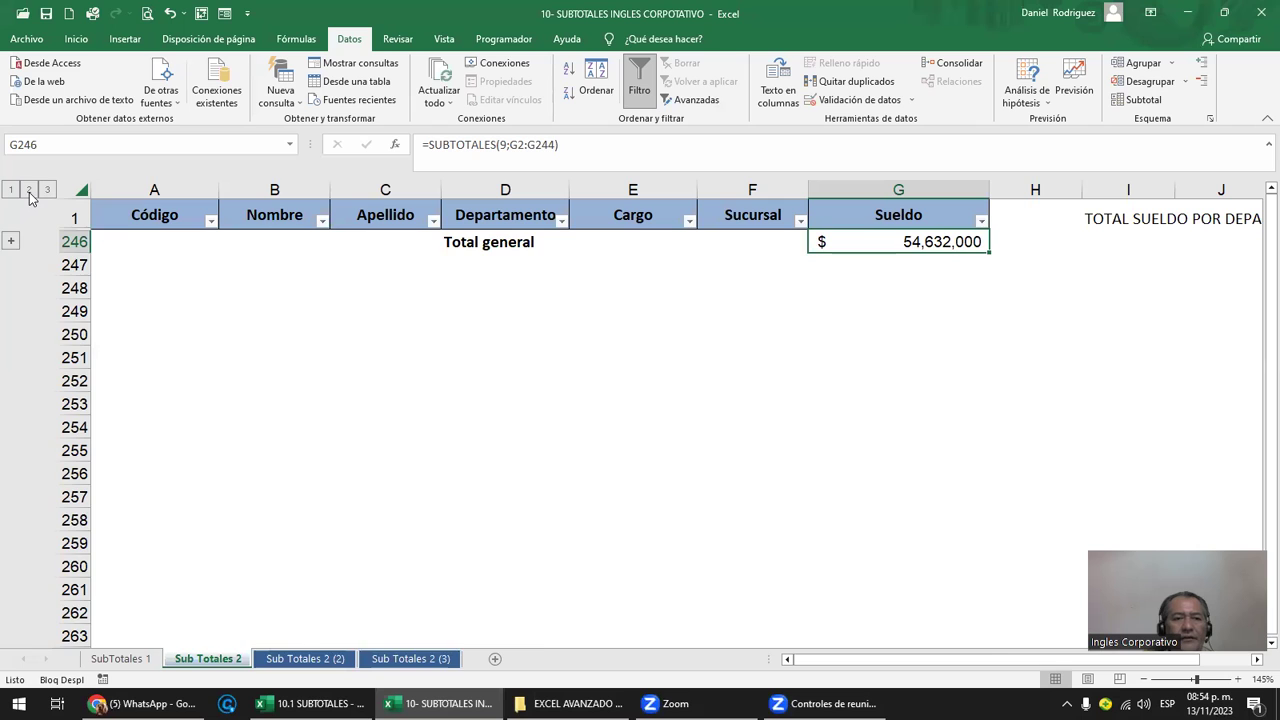
click(29, 190)
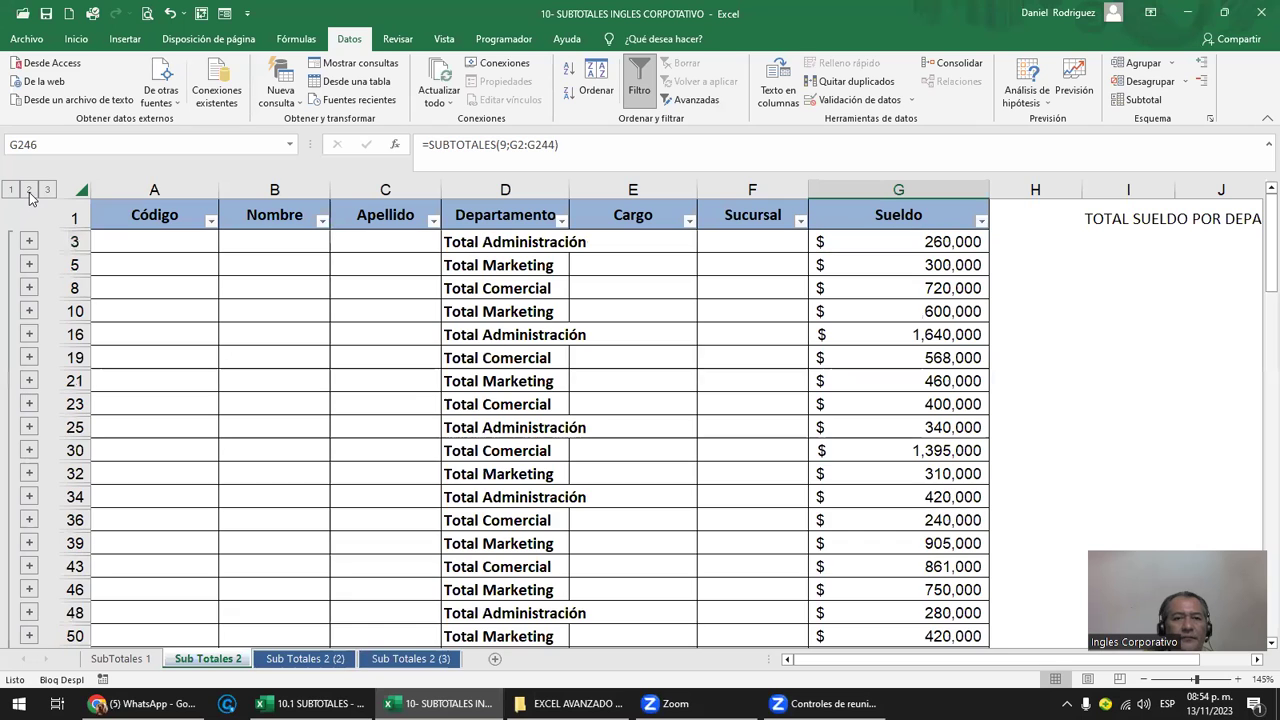
Step: Autofit the Departamento column and expand the outline to level 3 to show all employee rows
double_click(569, 190)
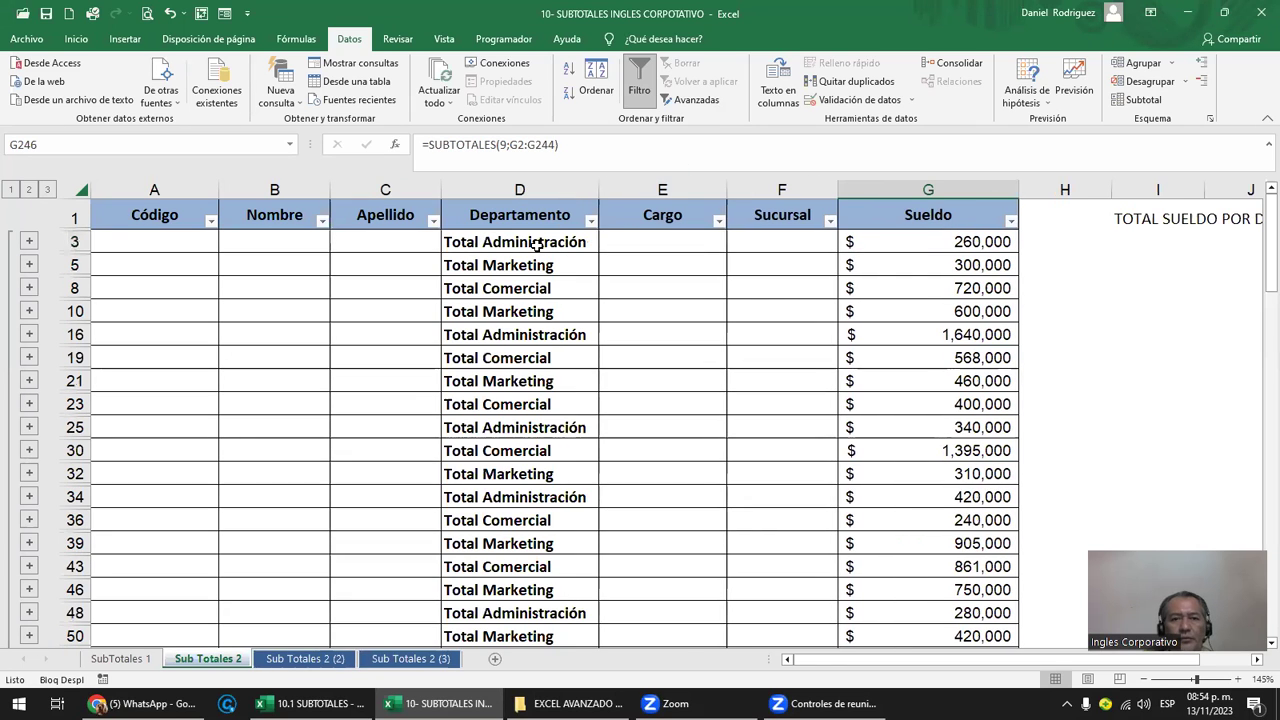
drag(537, 245, 539, 383)
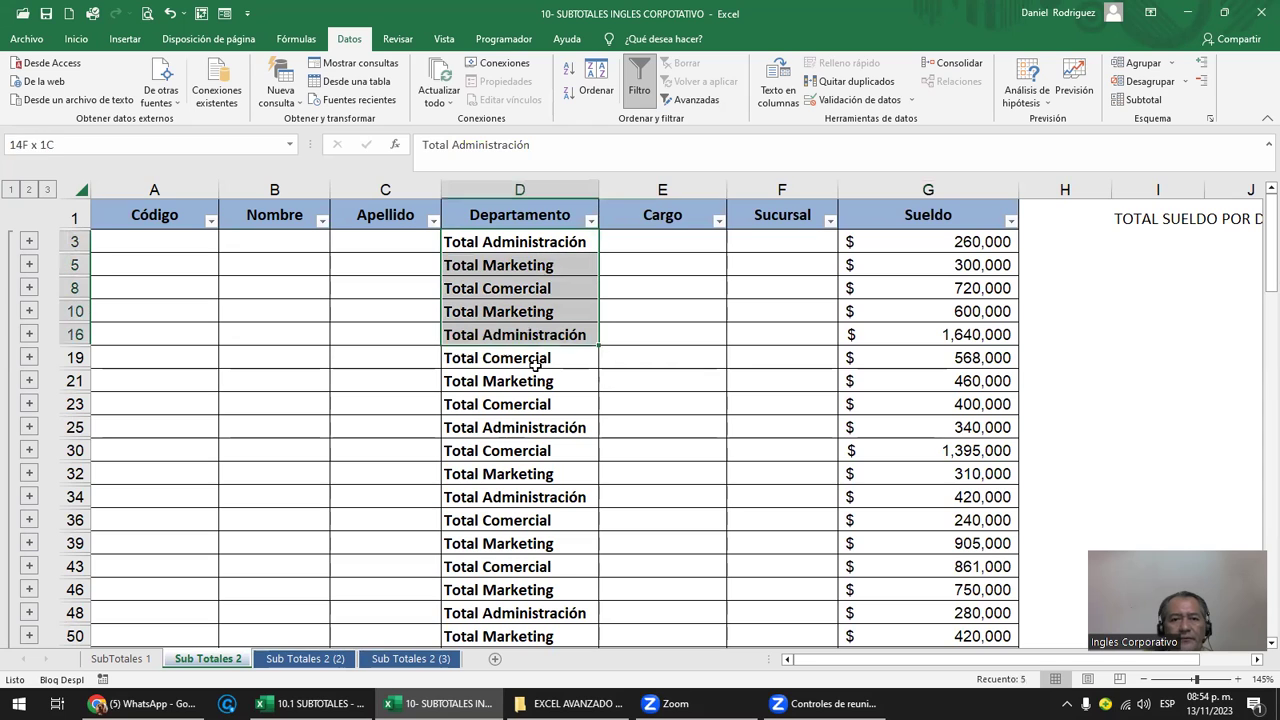
click(548, 312)
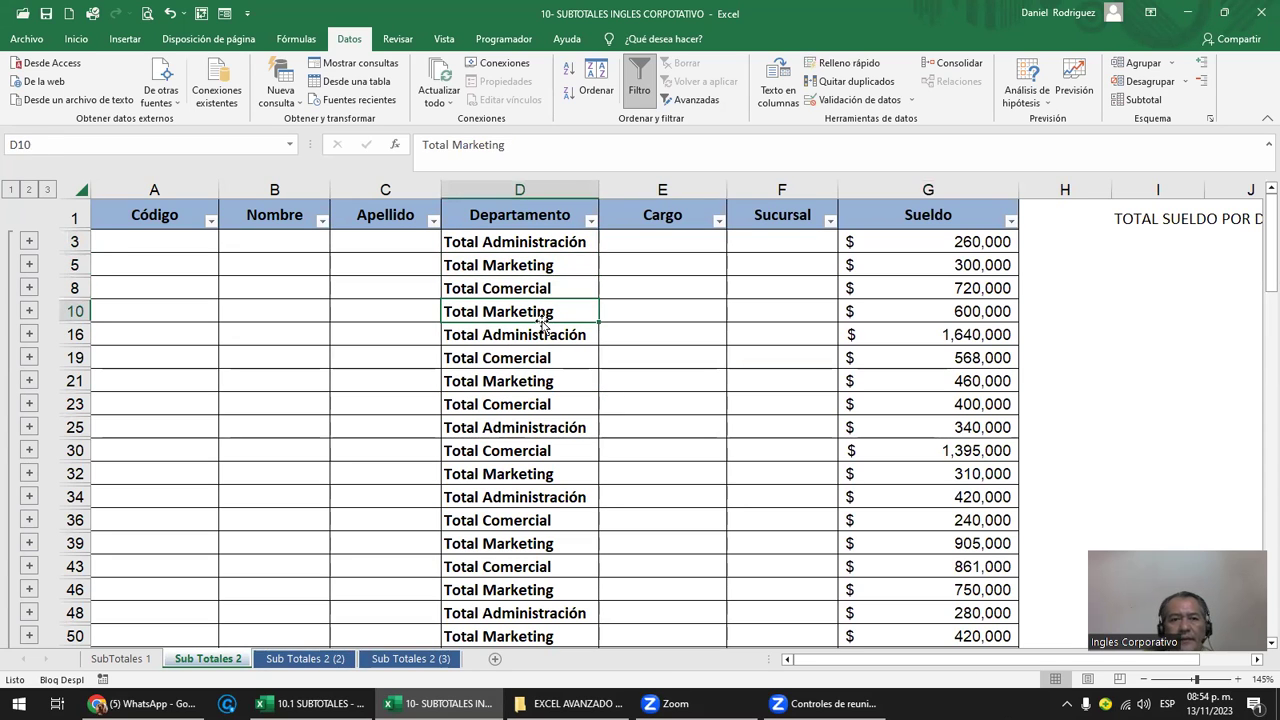
click(523, 266)
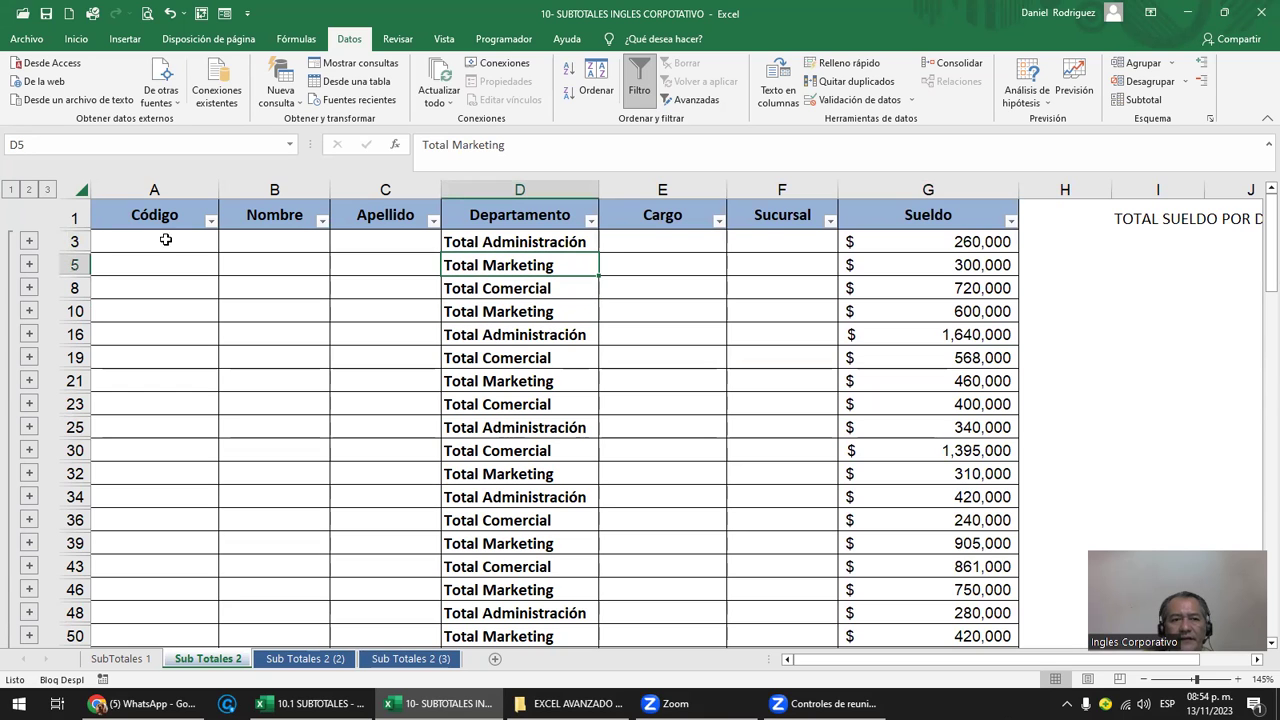
click(29, 264)
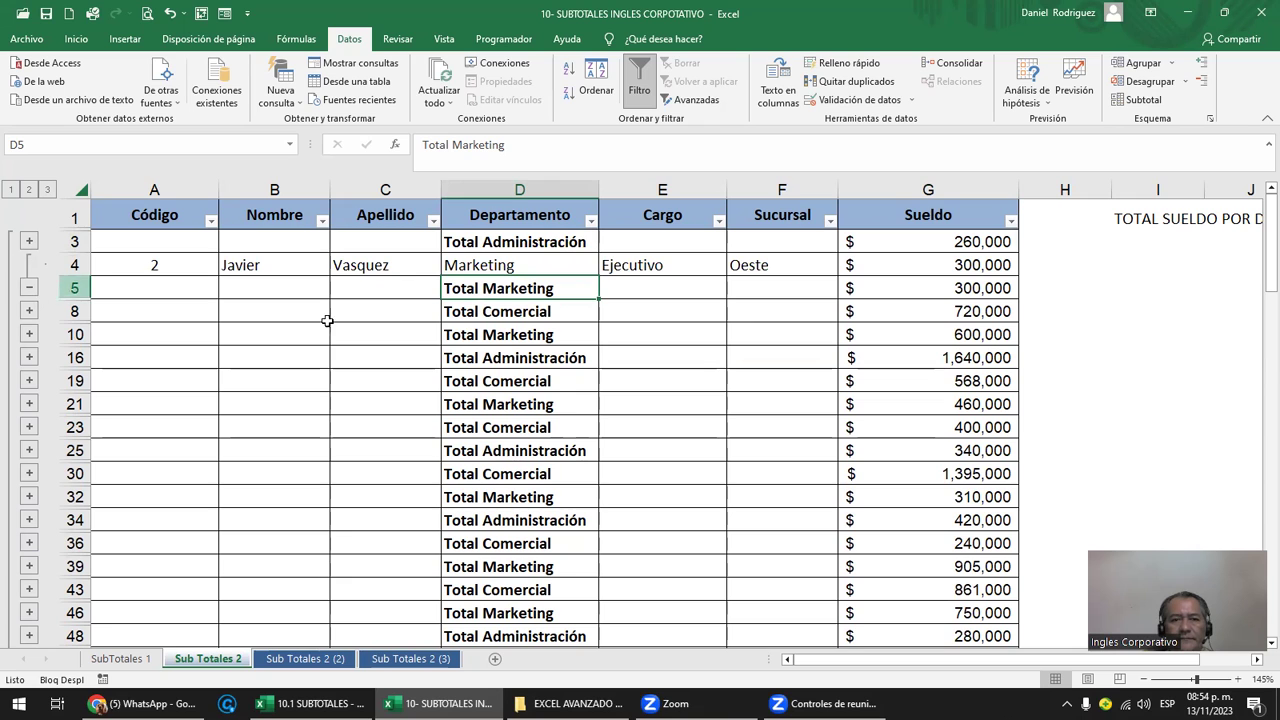
click(29, 241)
click(47, 189)
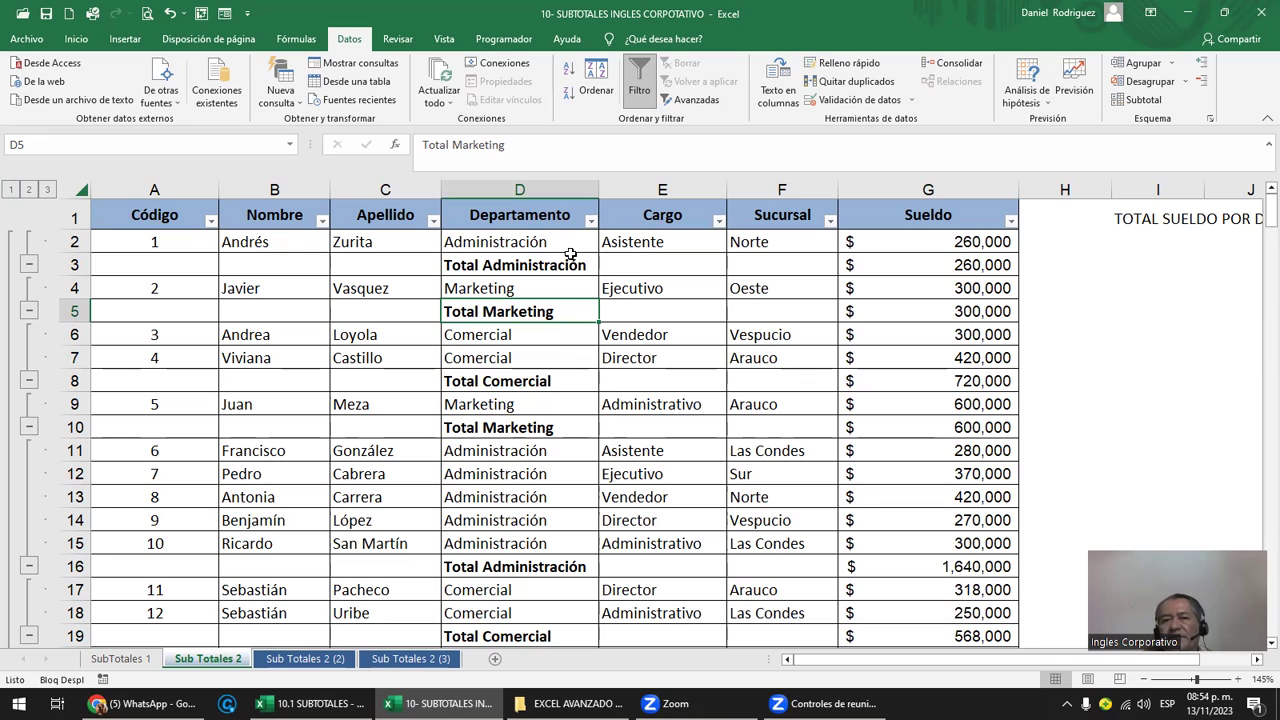
Step: Select the Sucursal column, the branch values in rows 11–15, and the Sueldo header
click(782, 187)
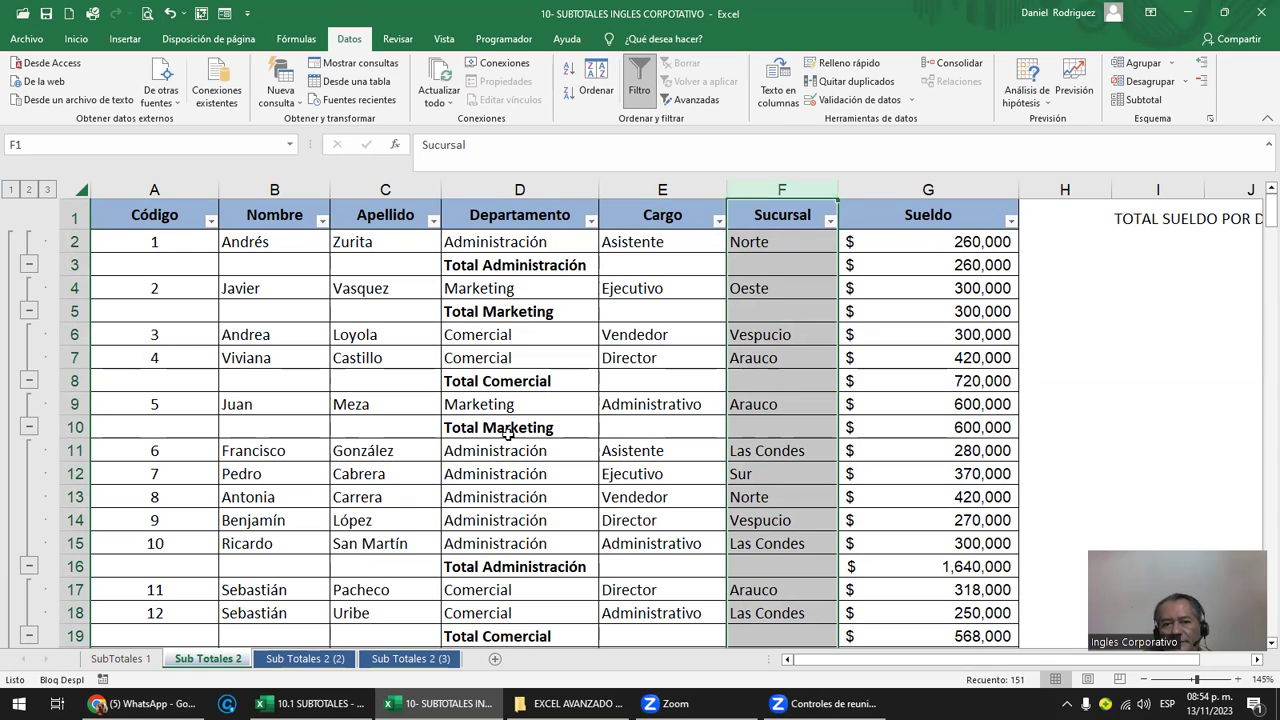
drag(791, 450, 730, 557)
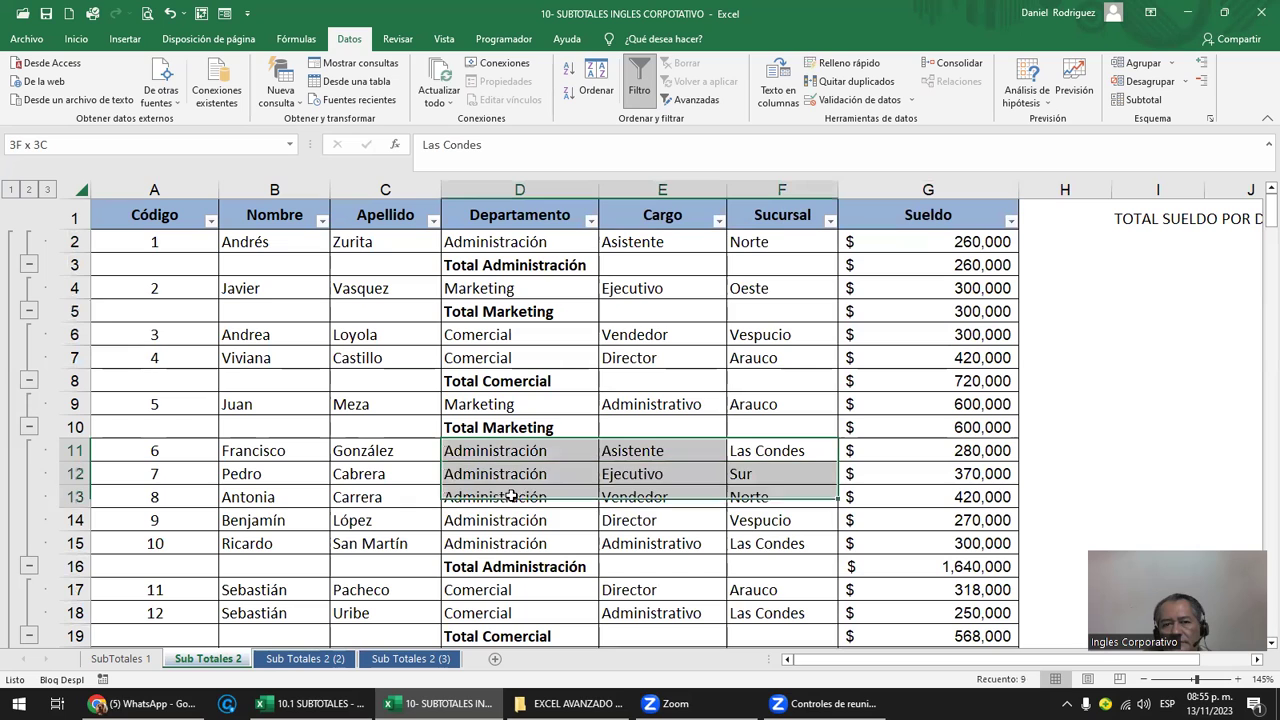
click(905, 222)
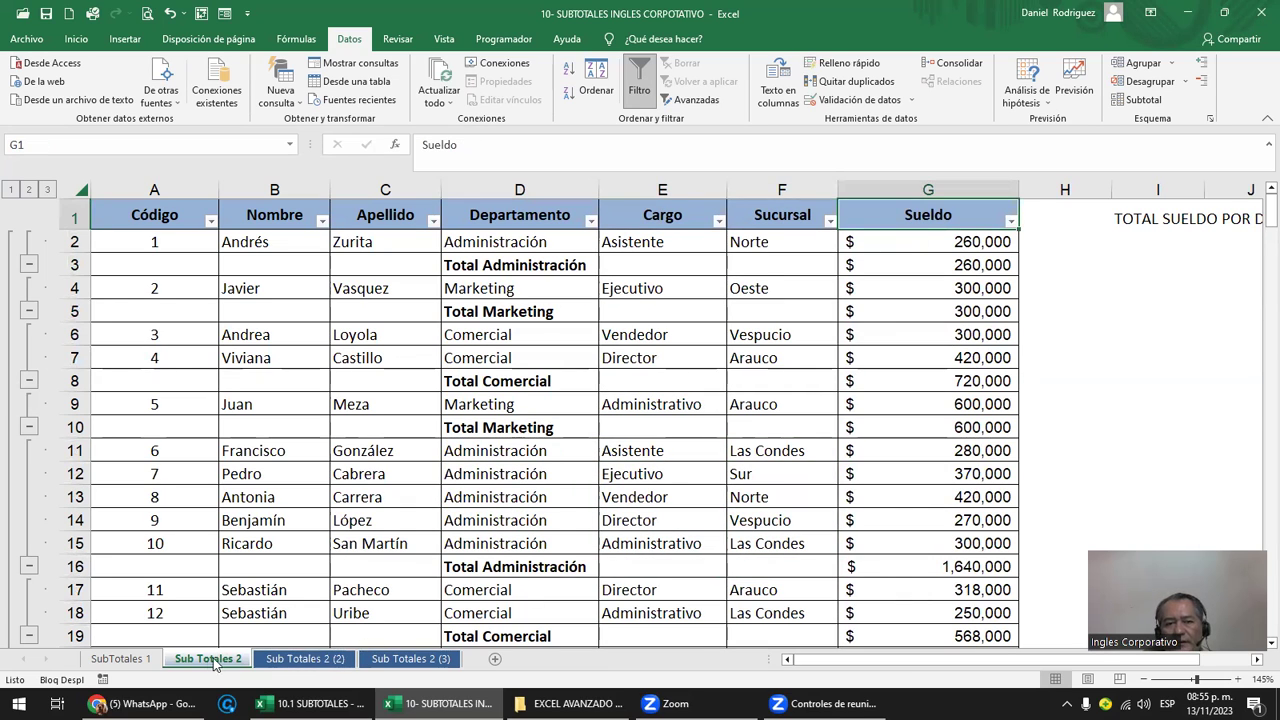
Step: Switch to the Sub Totales 2 (2) sheet and select cell I1 beside the table
click(287, 662)
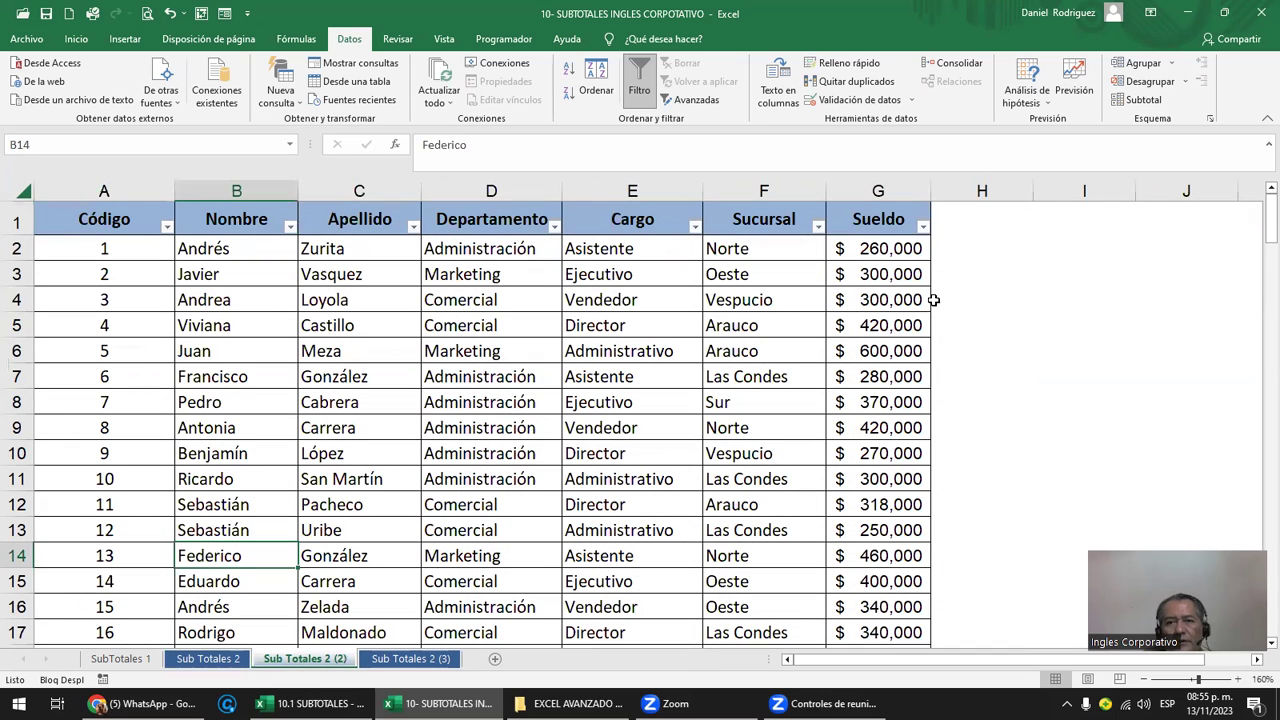
click(1005, 232)
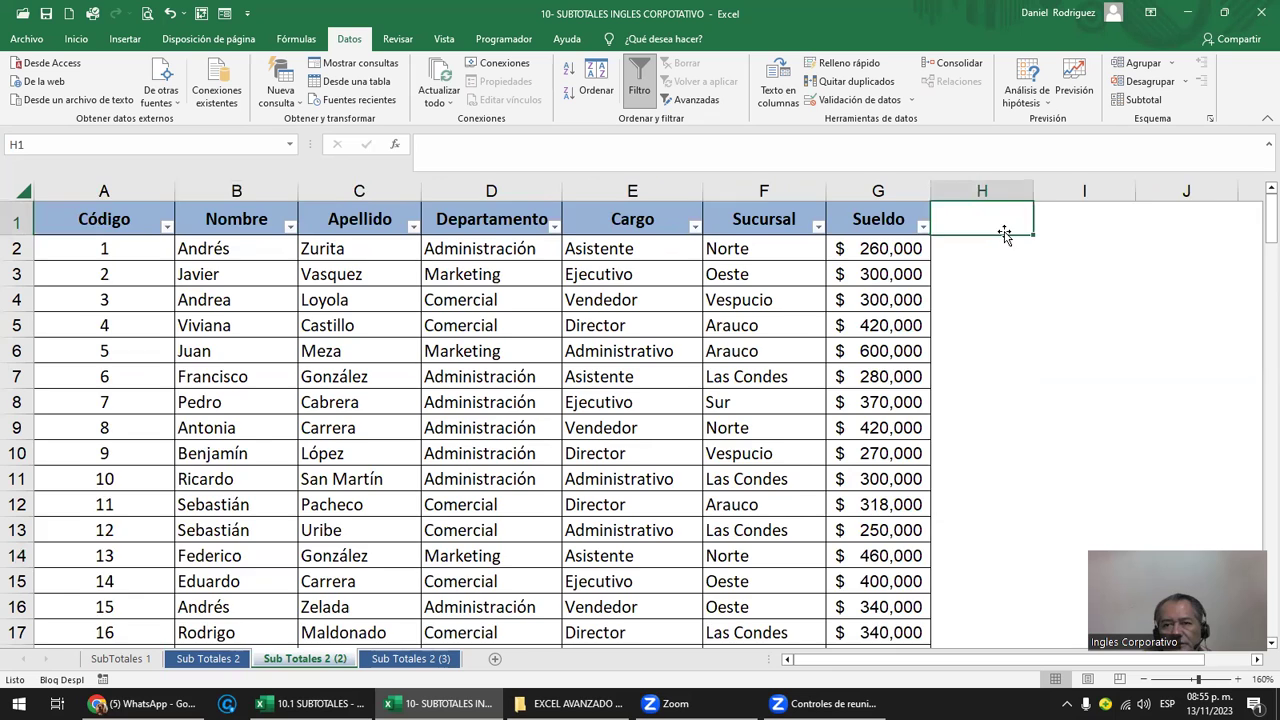
scroll(1005, 233, right, 1)
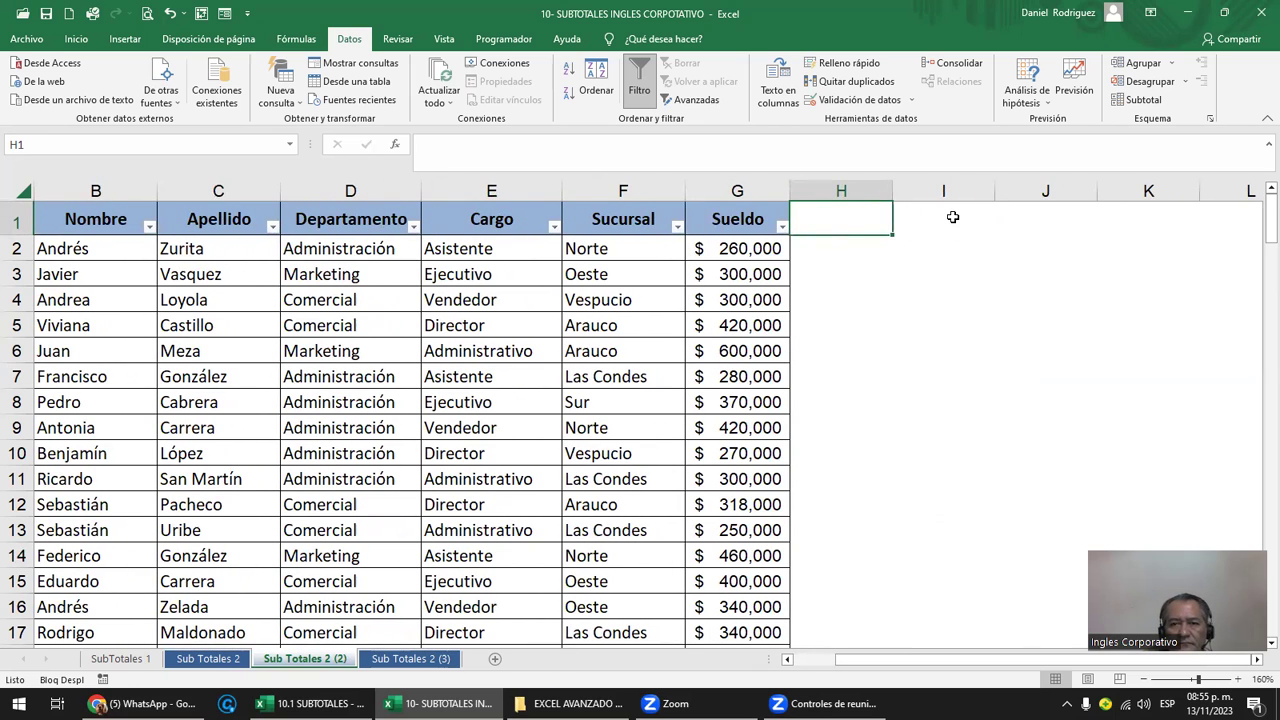
click(949, 216)
Step: Enter the headings SUCURSAL in I1 and # DE EMPLEADOS in J1
text(SUCR)
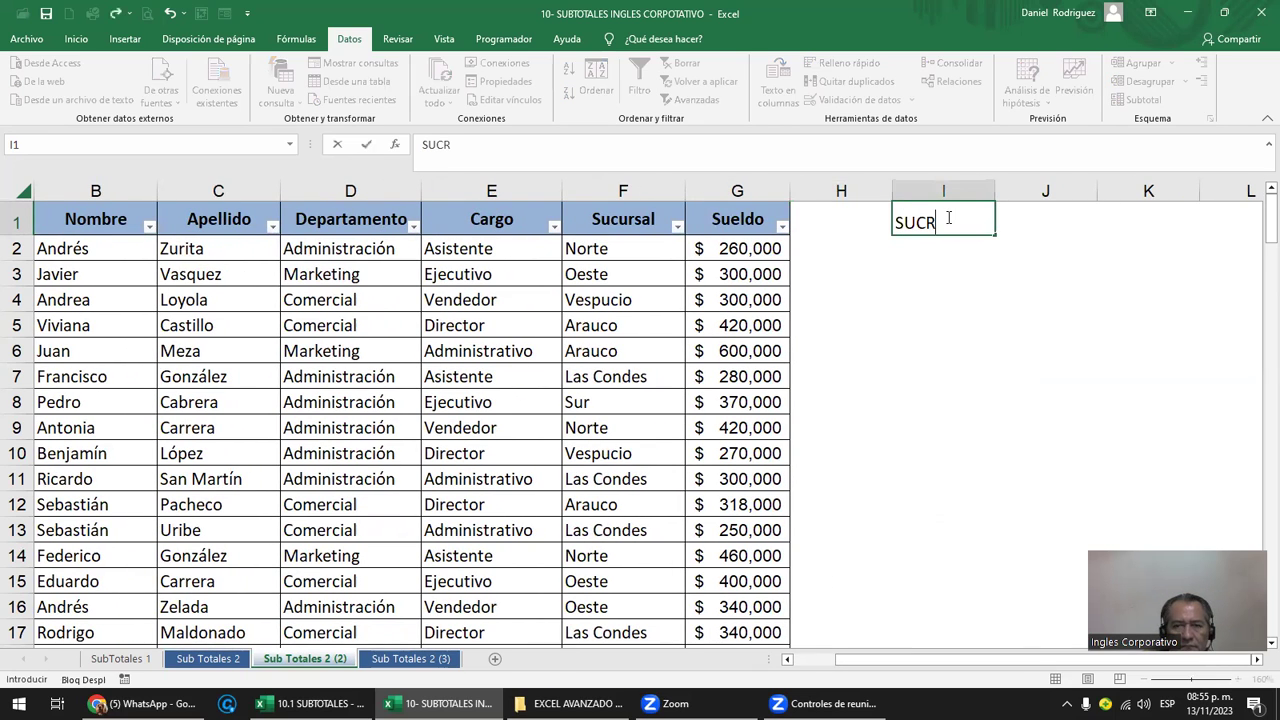
key(BackSpace)
text(URSAL)
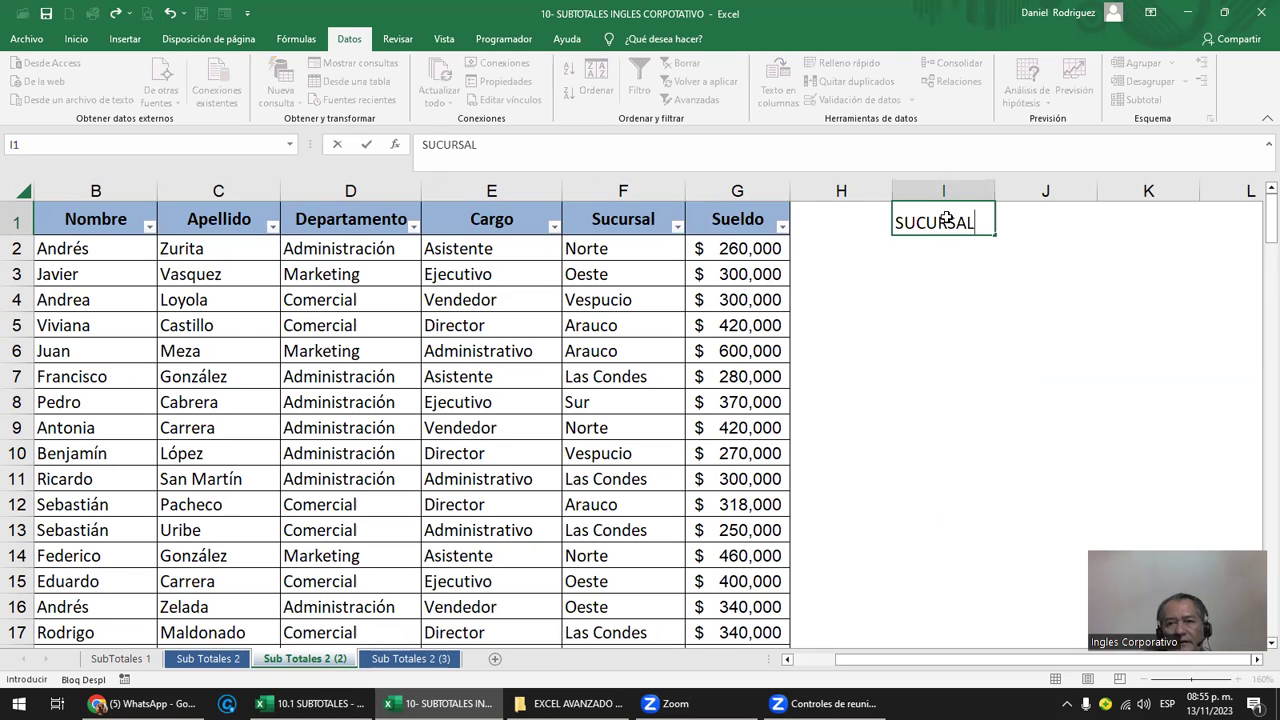
click(1021, 217)
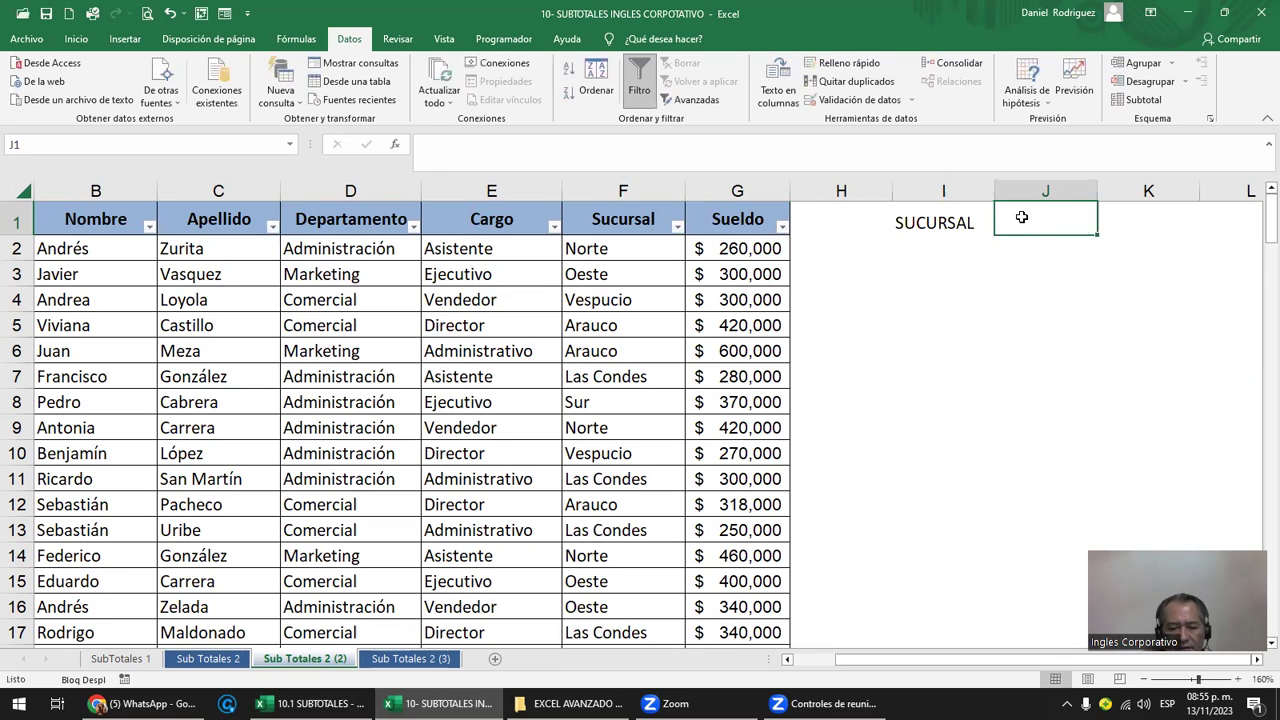
text(# DE )
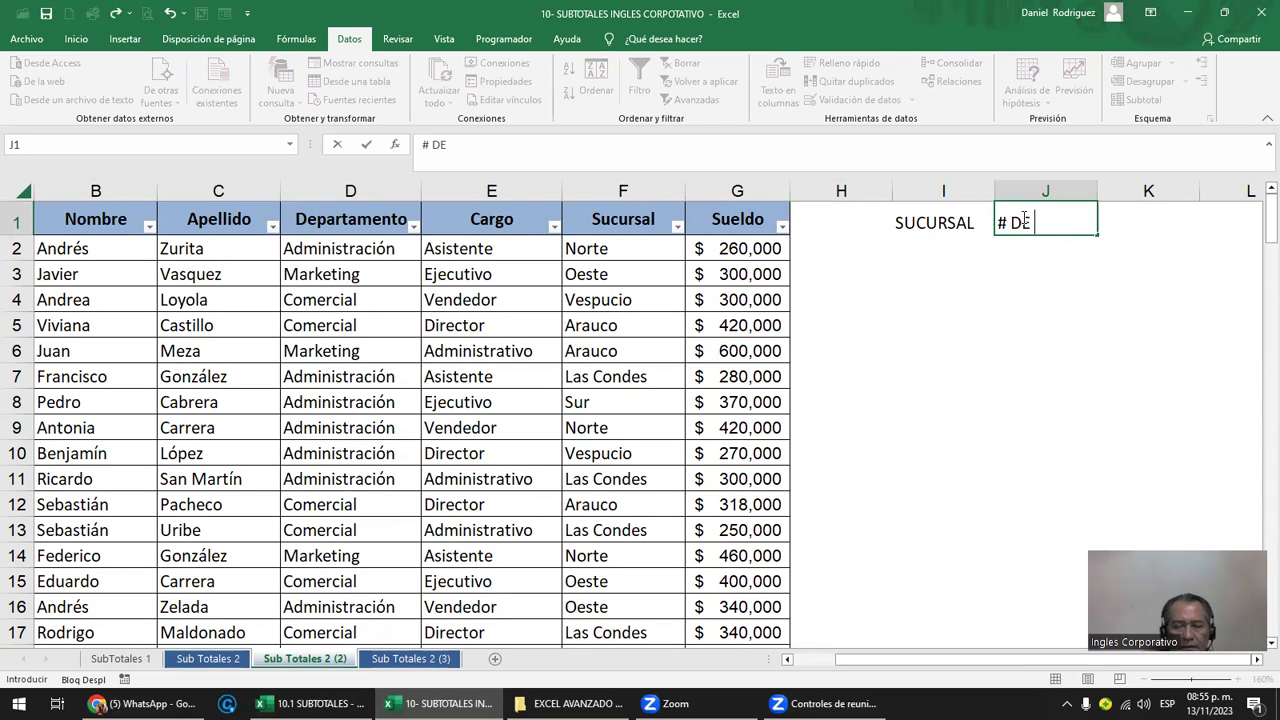
text(EMPLEADOS)
key(Return)
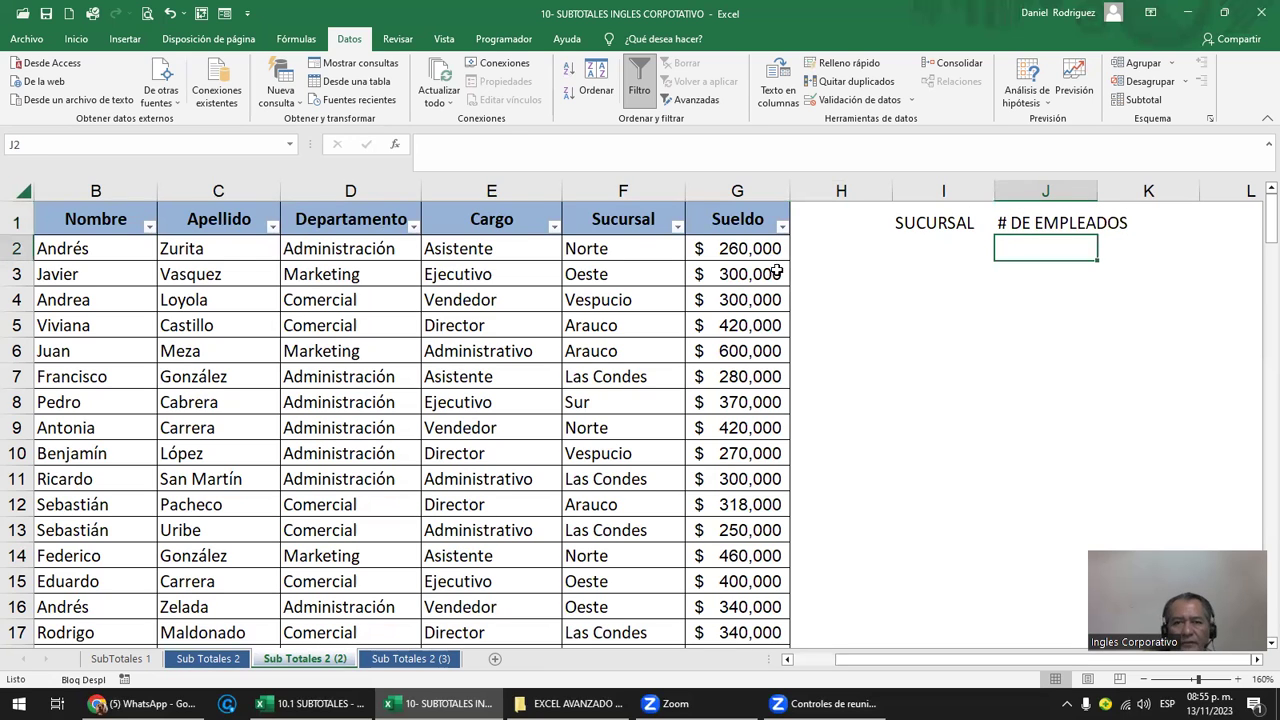
Step: Select cell H2 next to the first employee and scroll down the table
click(766, 258)
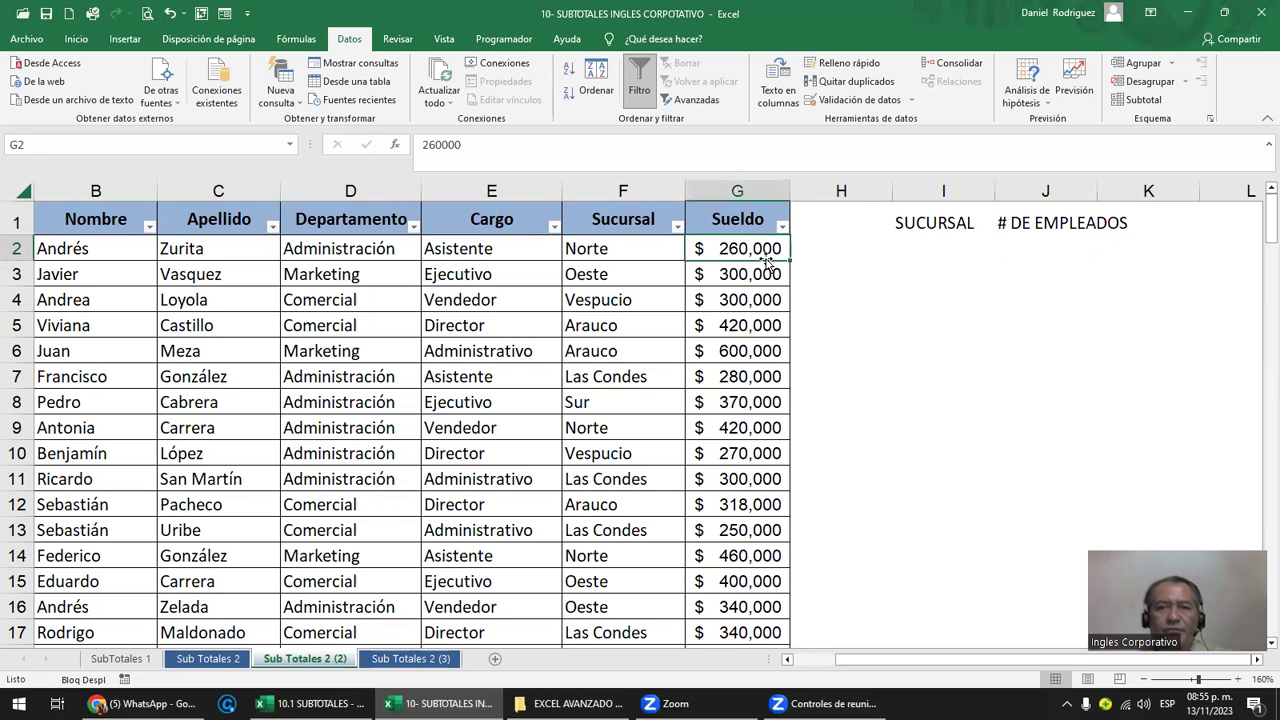
scroll(800, 258, left, 2)
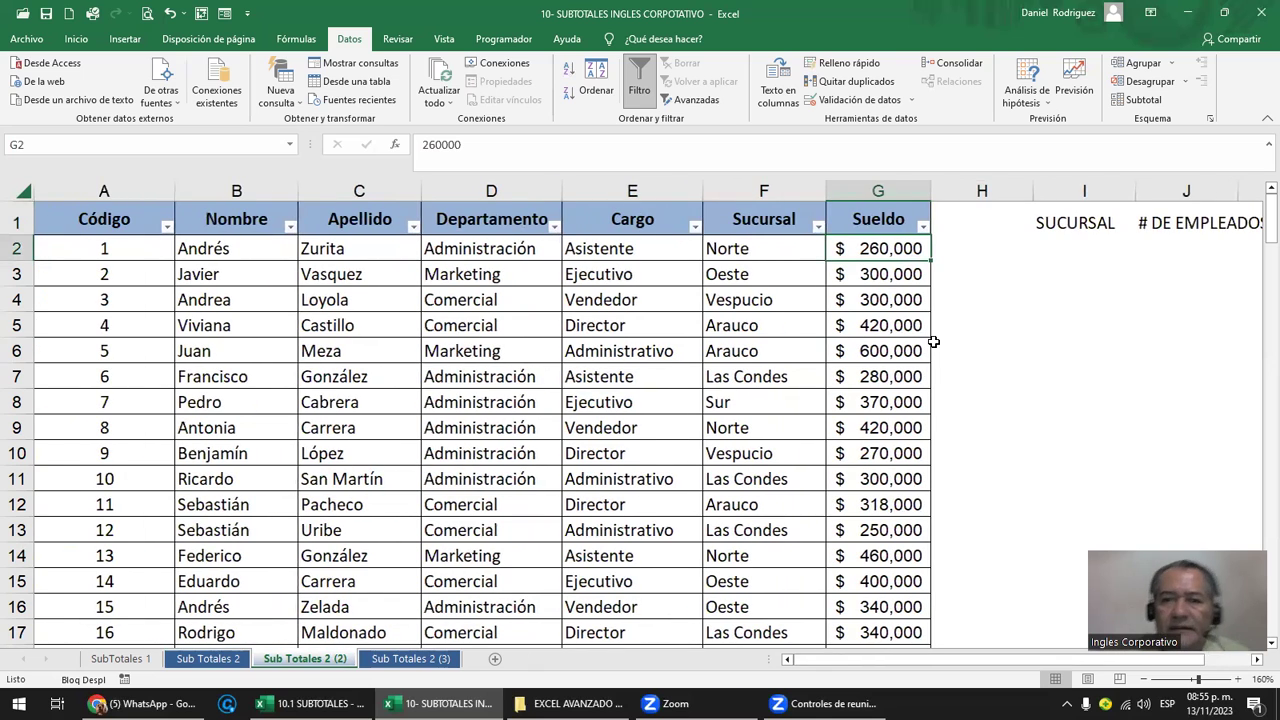
click(990, 289)
click(988, 255)
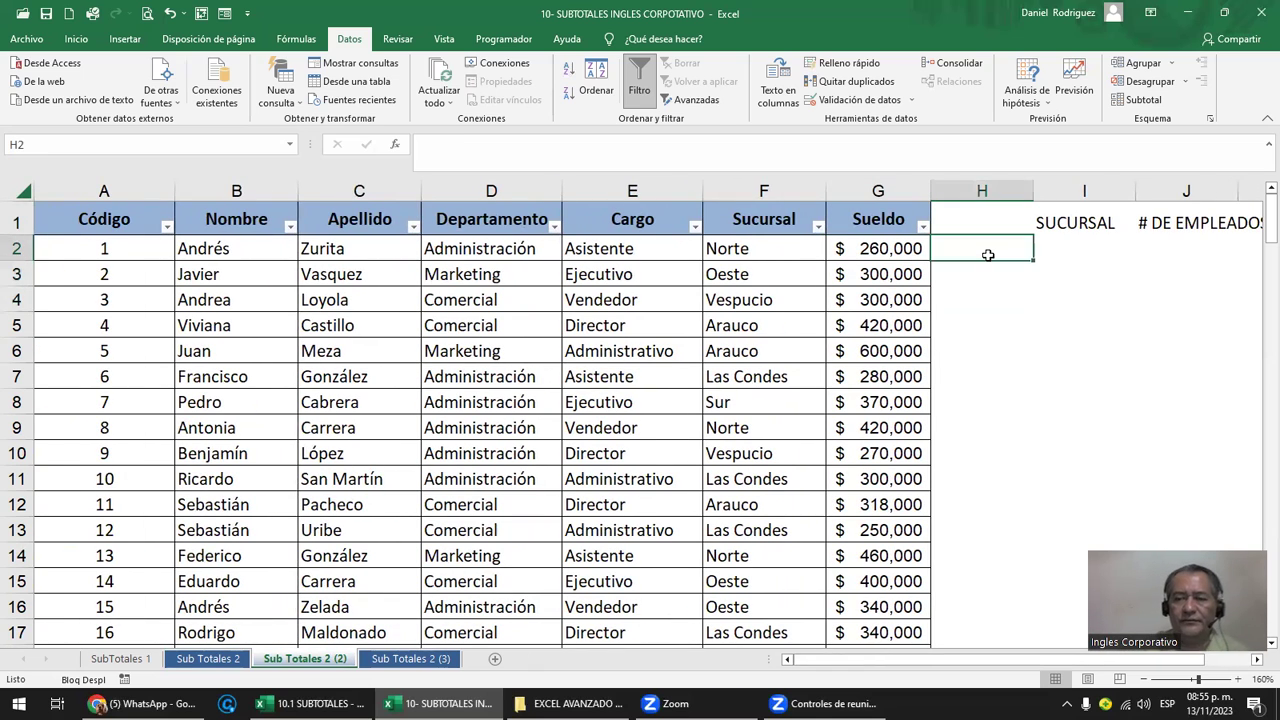
scroll(988, 255, down, 1)
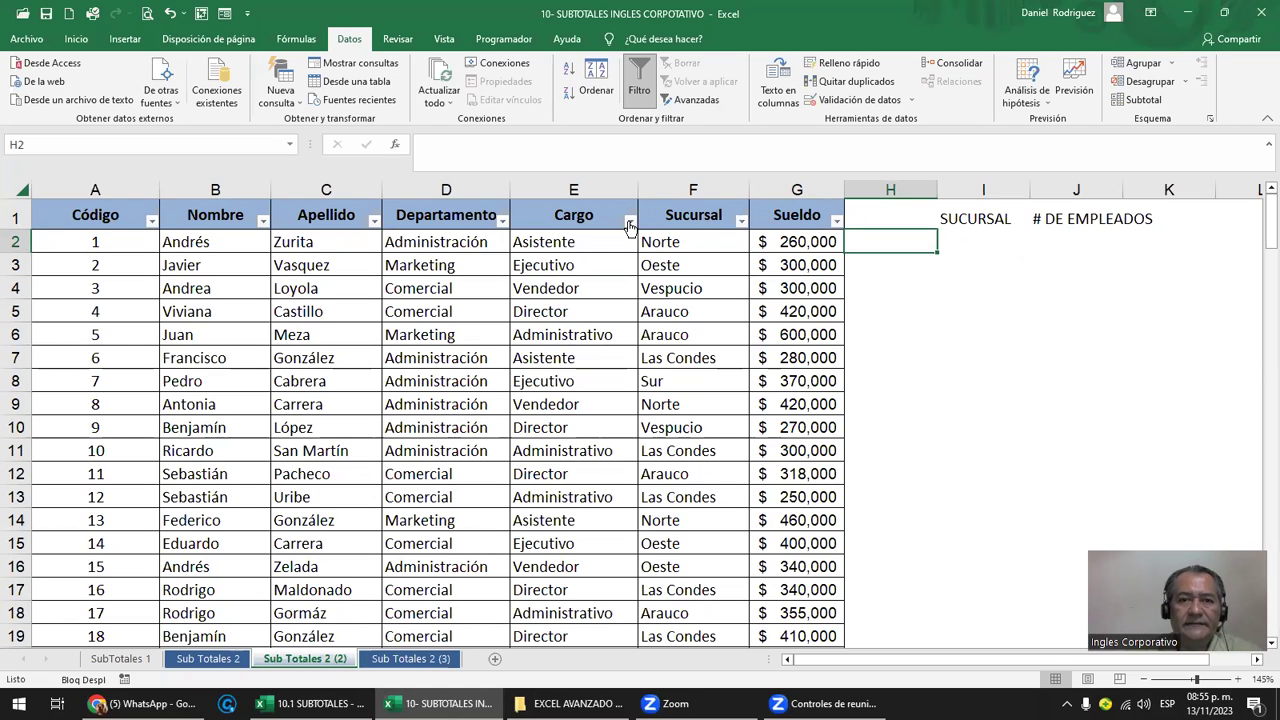
Step: From the Sucursal header F1, set the Subtotal function to Recuento at each change in Sucursal
click(656, 216)
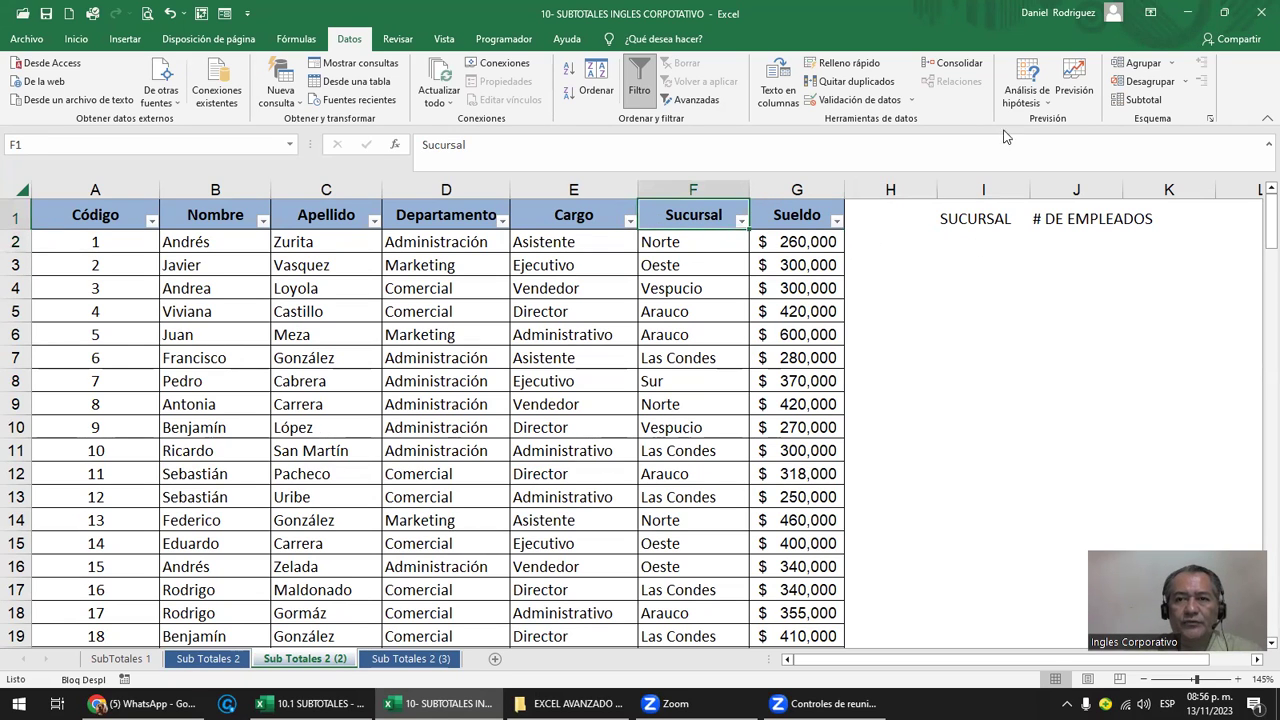
click(1145, 100)
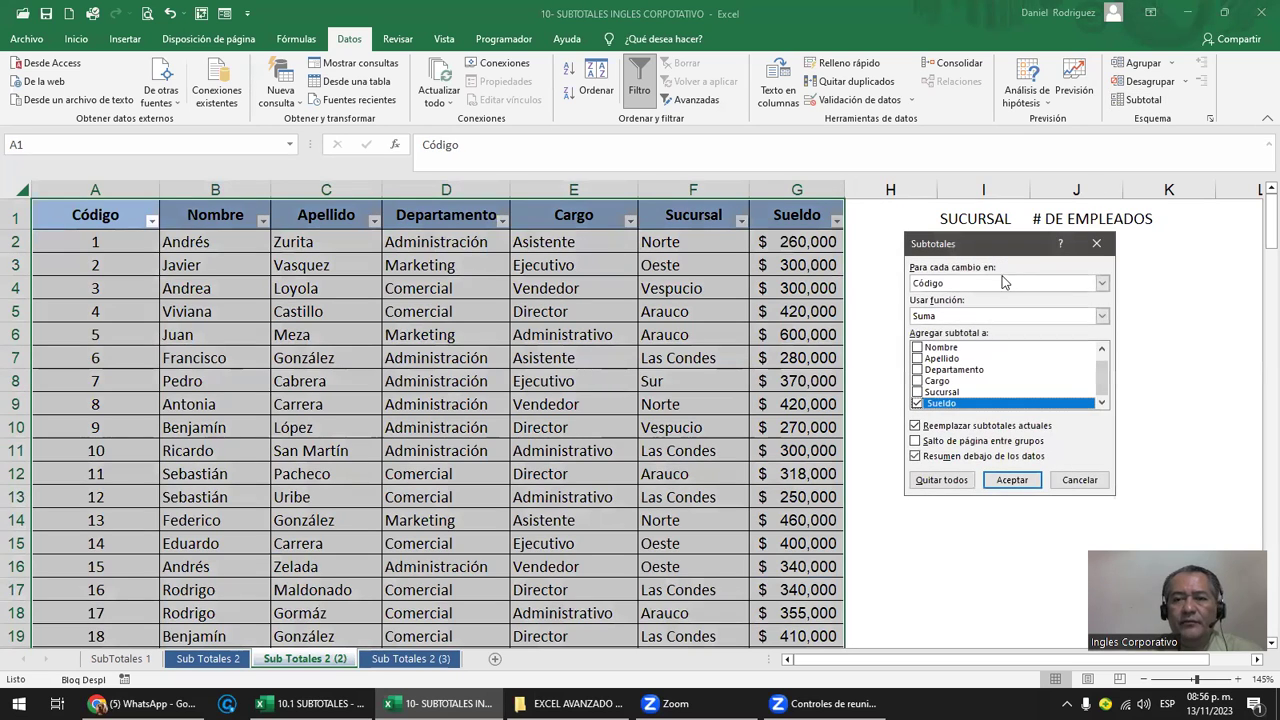
drag(981, 252, 1041, 275)
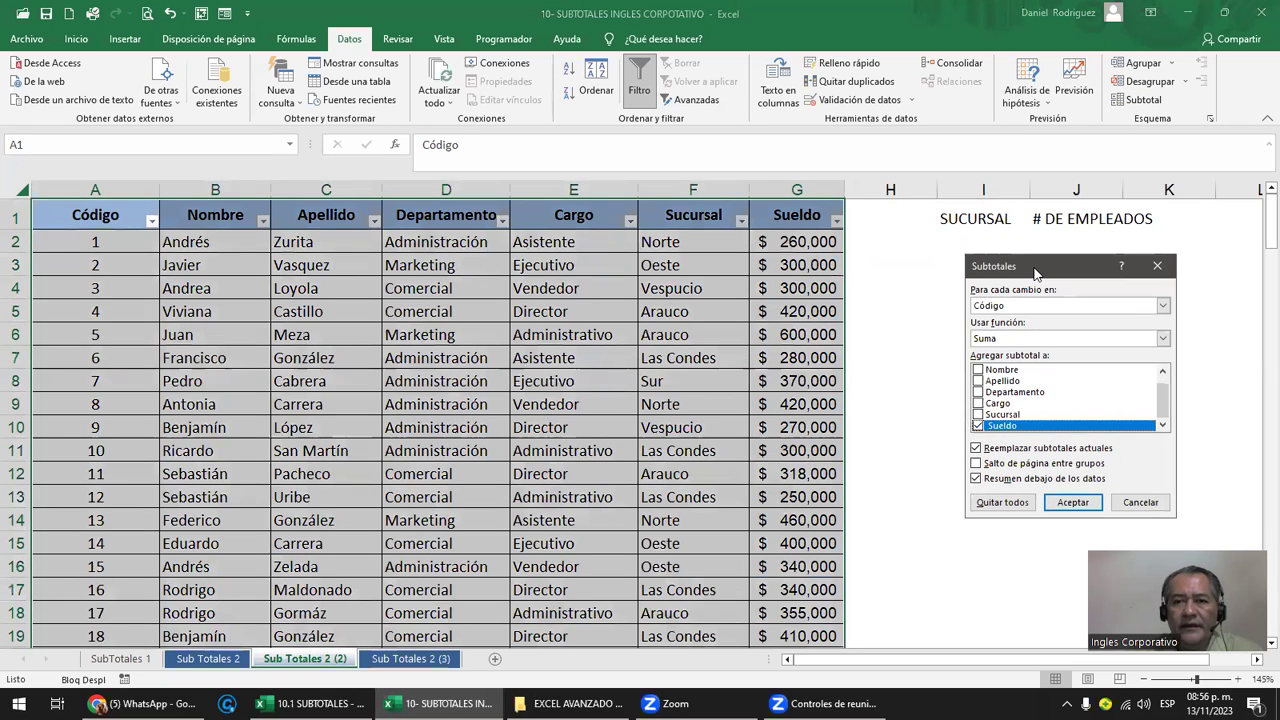
click(1009, 340)
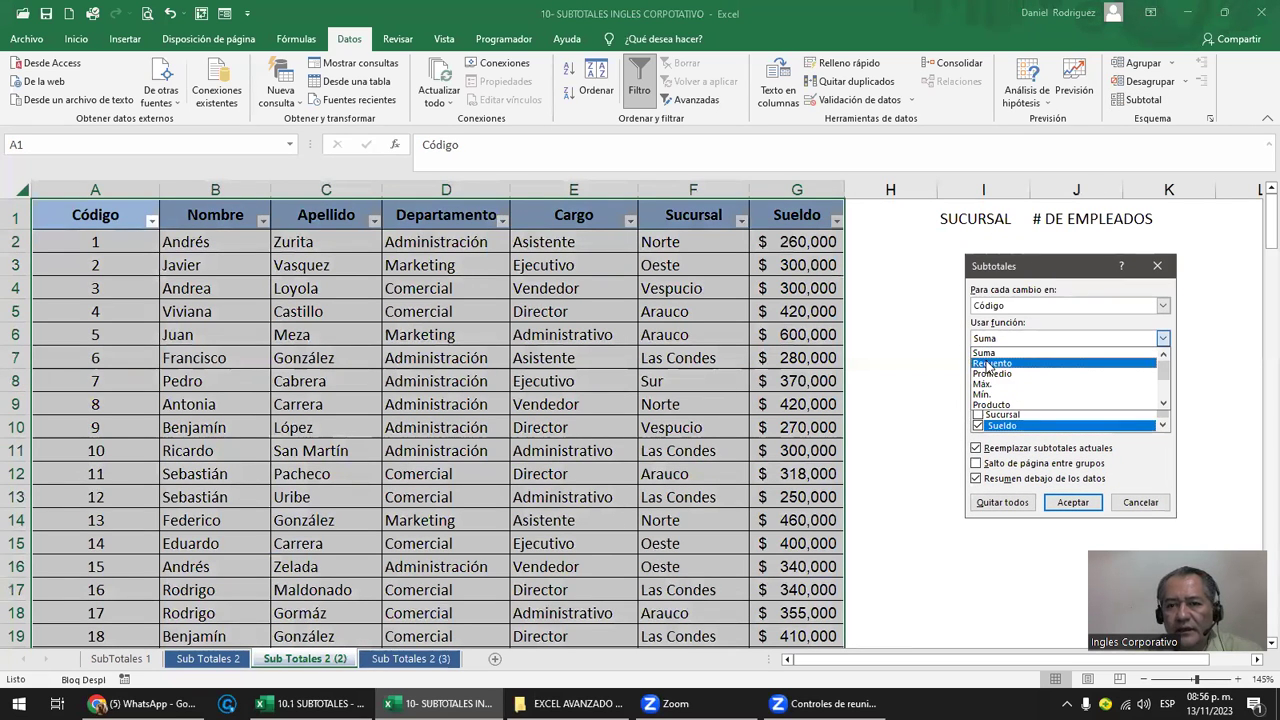
click(990, 364)
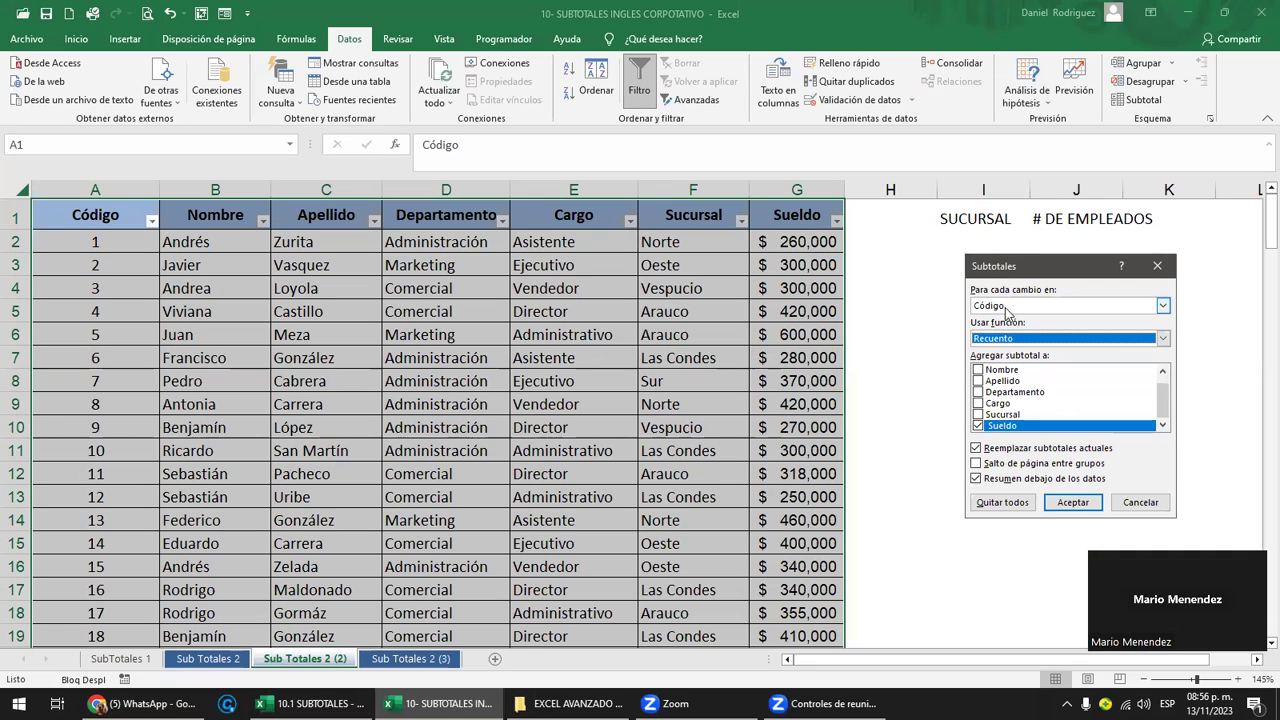
click(1005, 309)
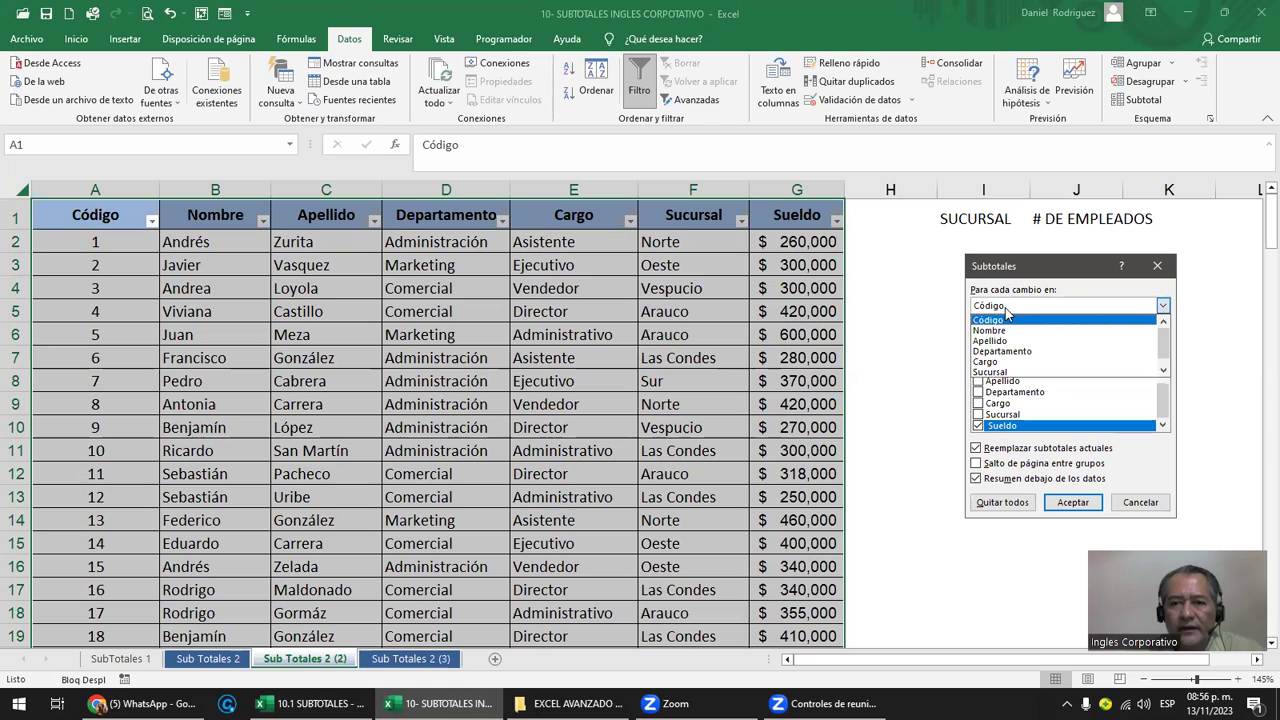
click(997, 372)
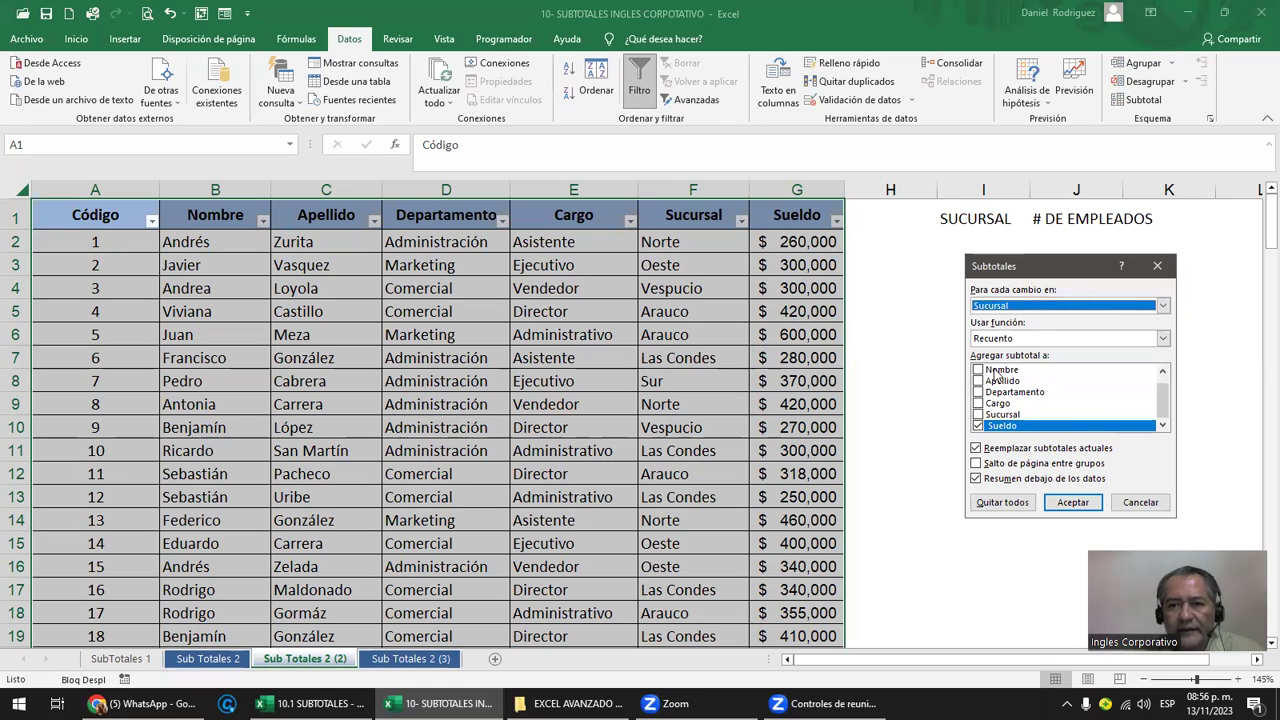
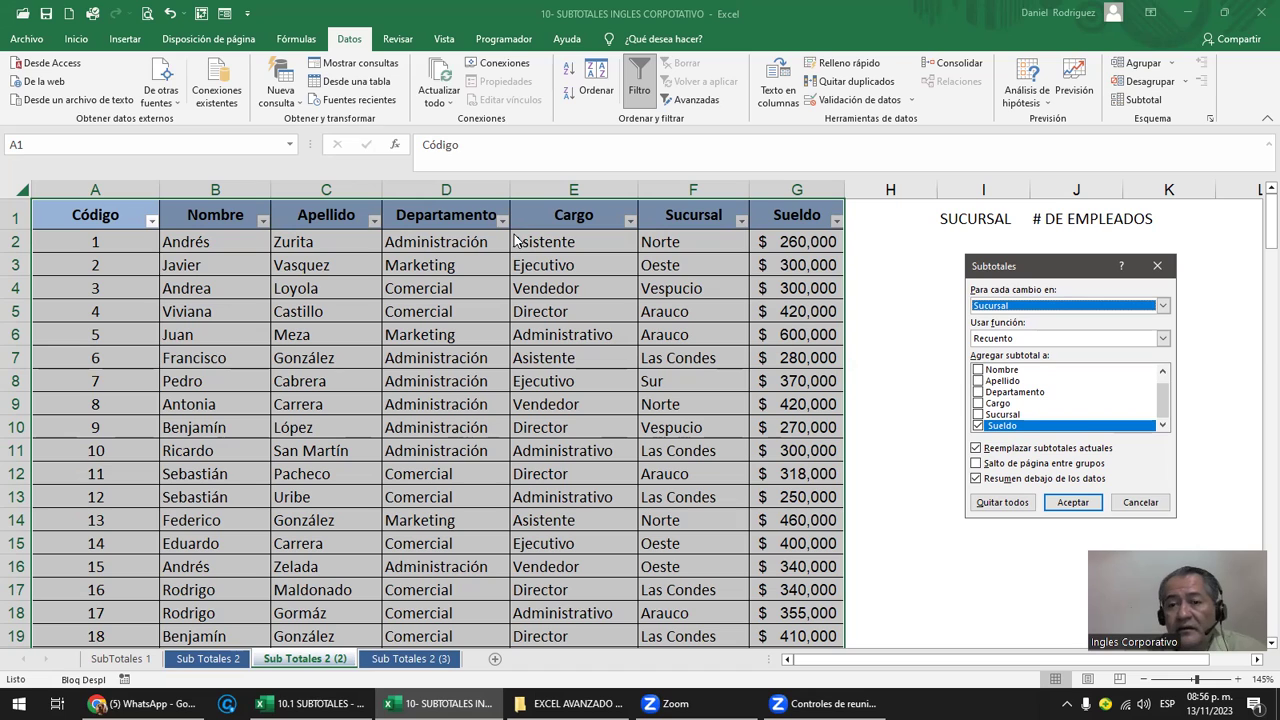
Step: Move the count subtotal from Sueldo to Nombre and apply it at each change in Sucursal
click(978, 426)
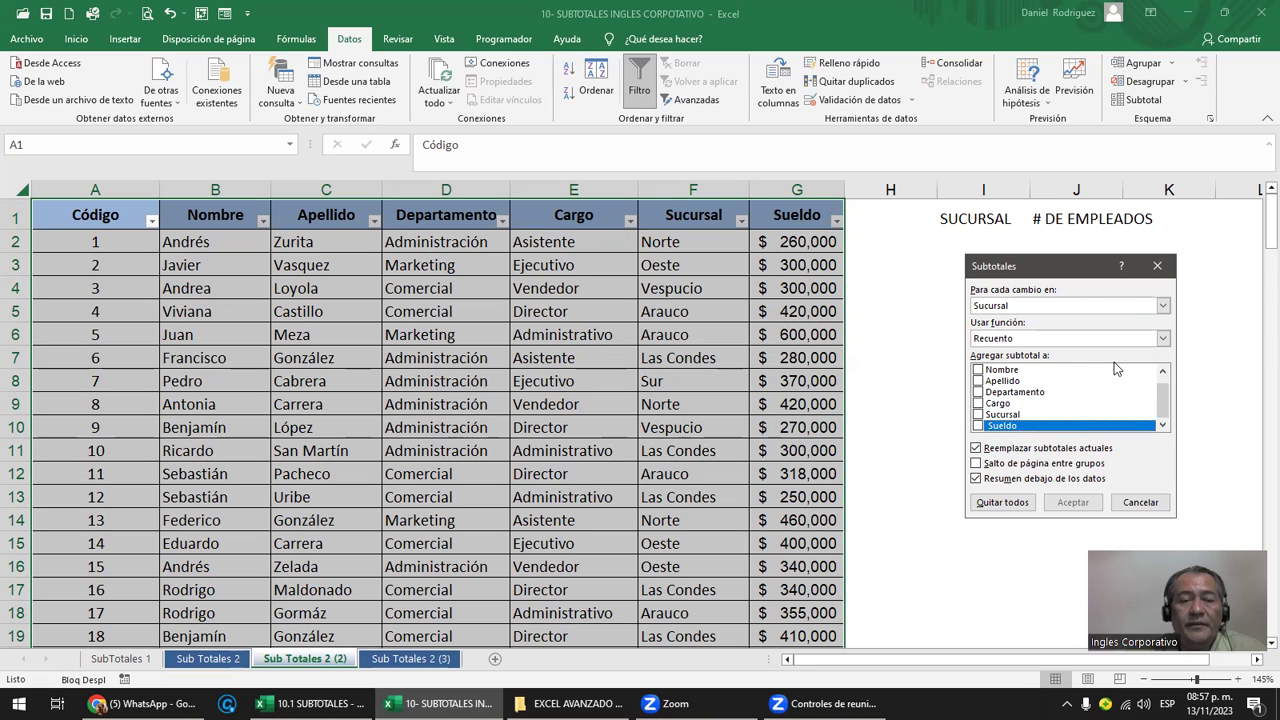
click(978, 370)
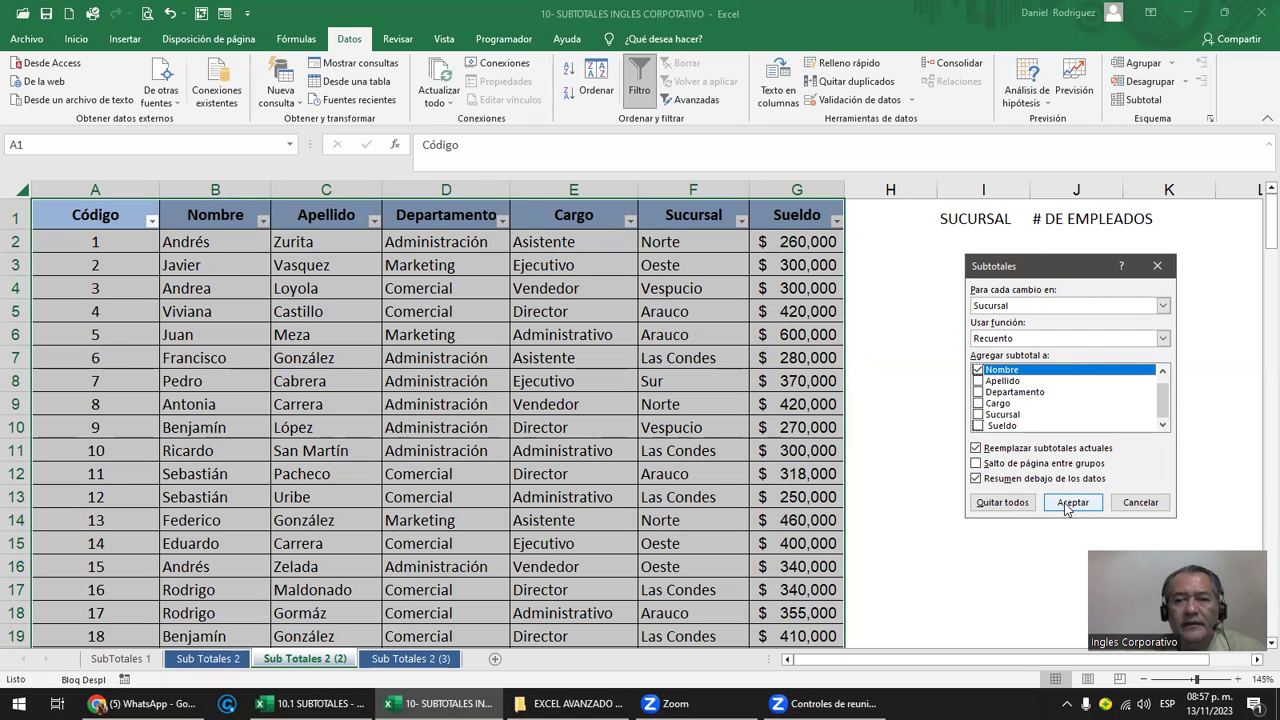
click(1070, 505)
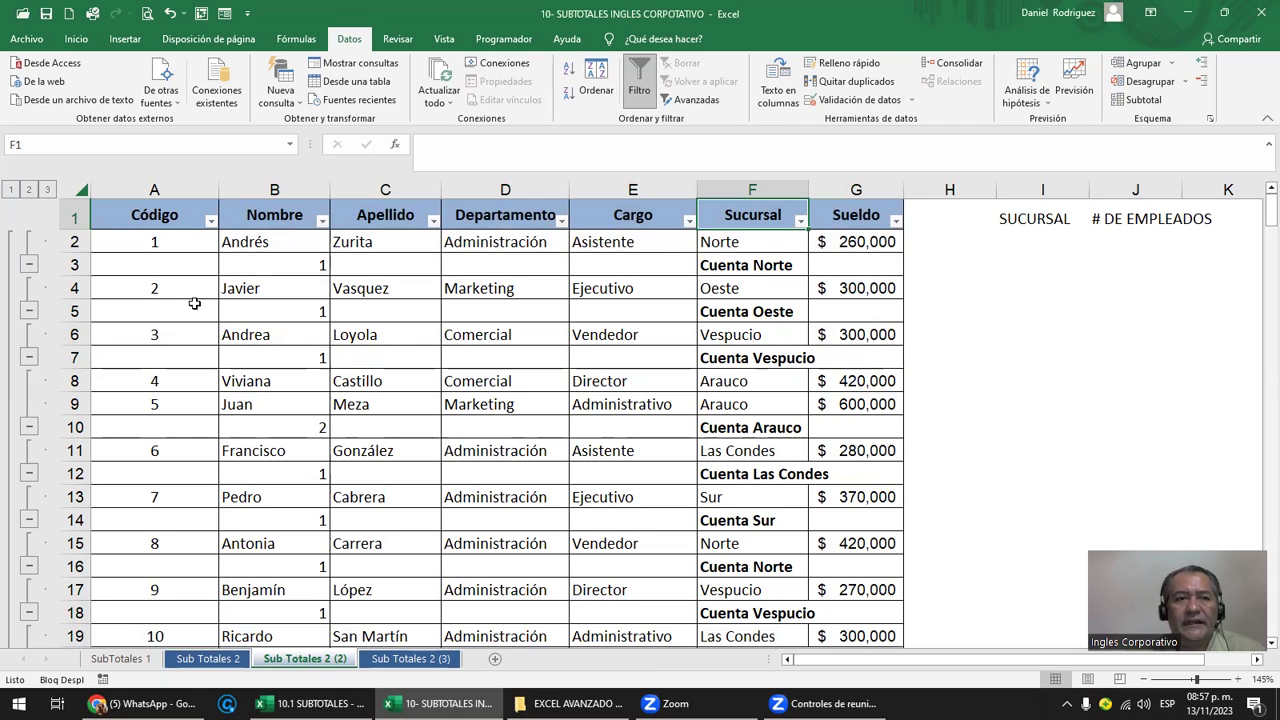
Step: Collapse to outline levels 1 and 2 to check the grand total of 150 and each branch's count
click(11, 190)
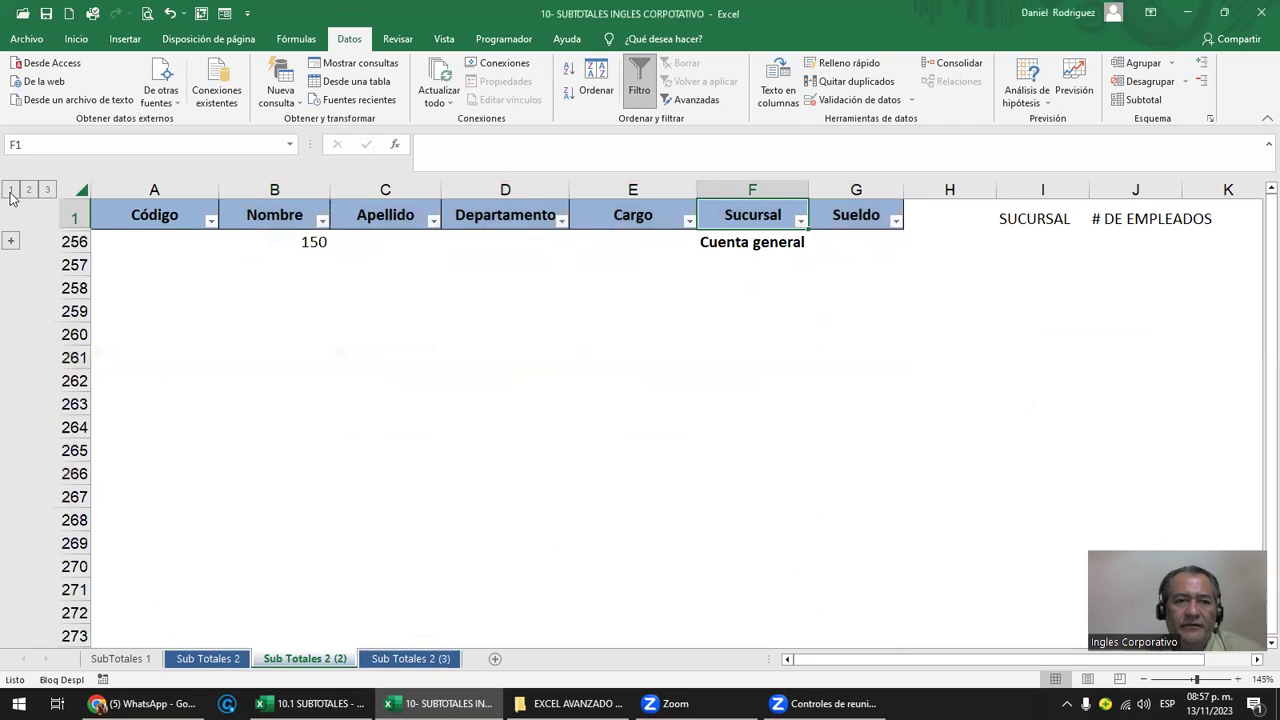
click(282, 246)
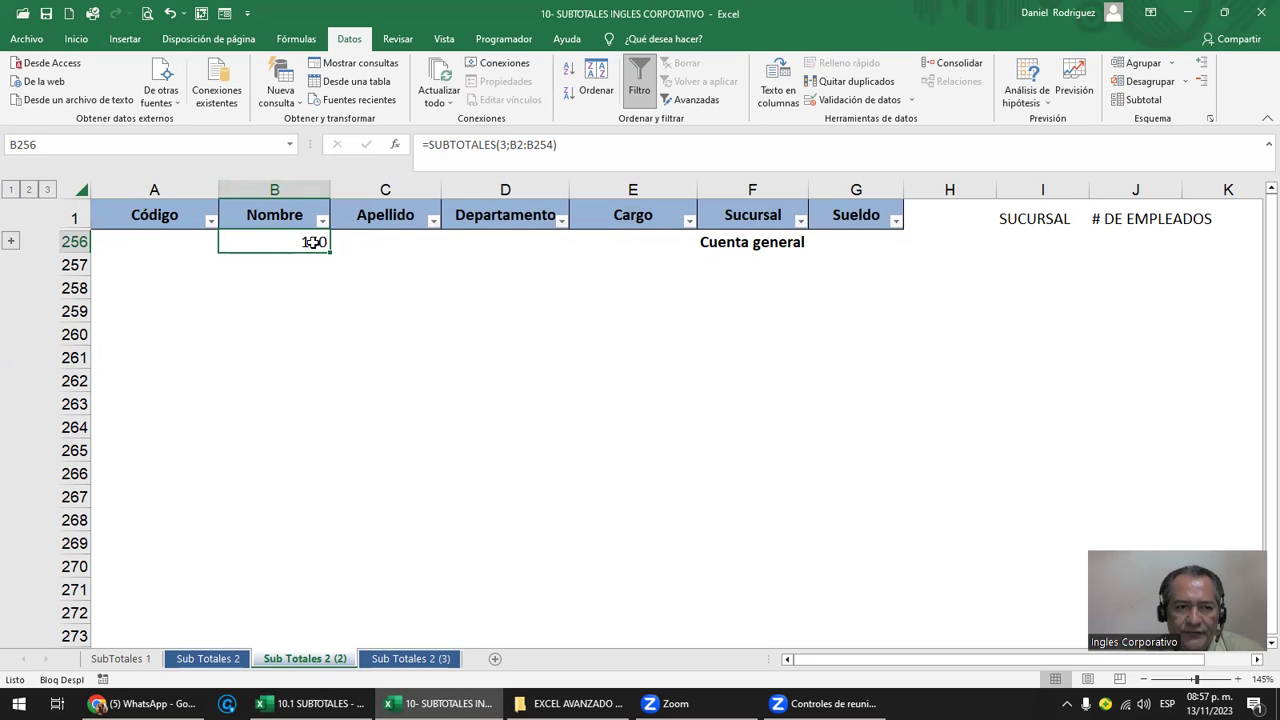
click(30, 195)
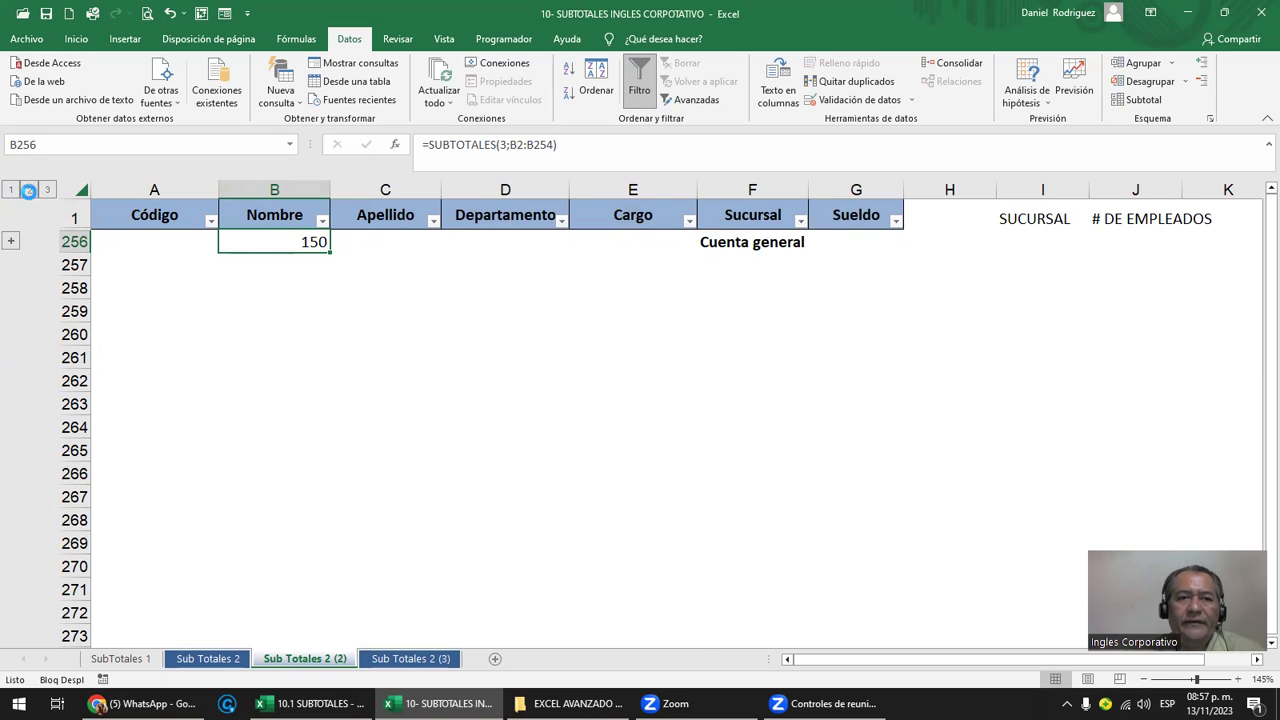
click(313, 243)
click(312, 304)
click(314, 340)
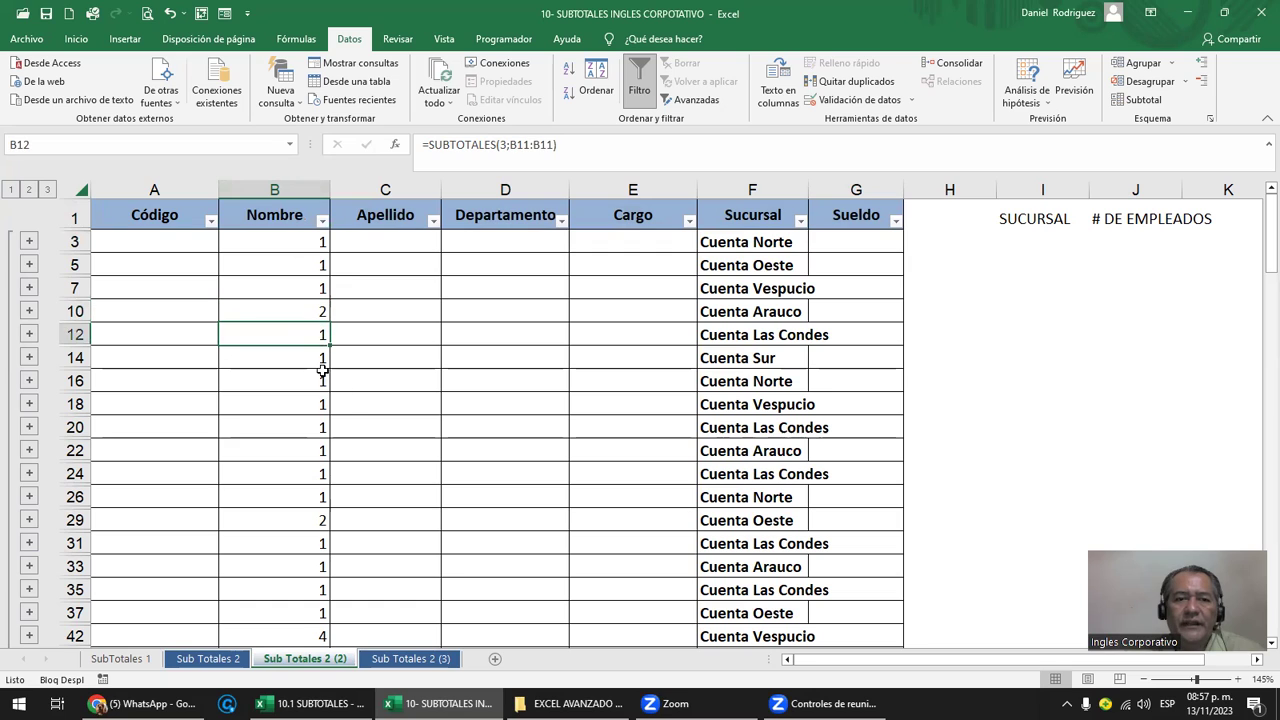
Step: Widen column F and sort the branch counts by Nombre descending, putting Cuenta Vespucio's 8 on top
drag(813, 183, 882, 262)
click(783, 242)
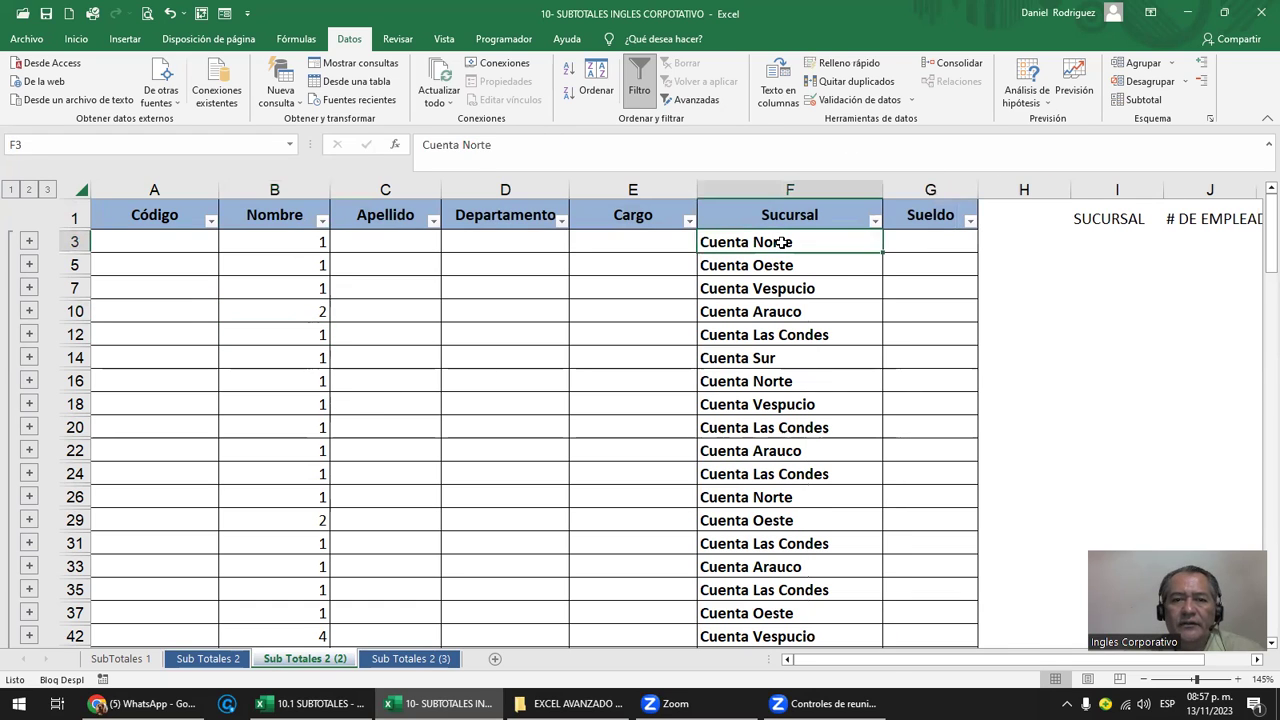
click(300, 241)
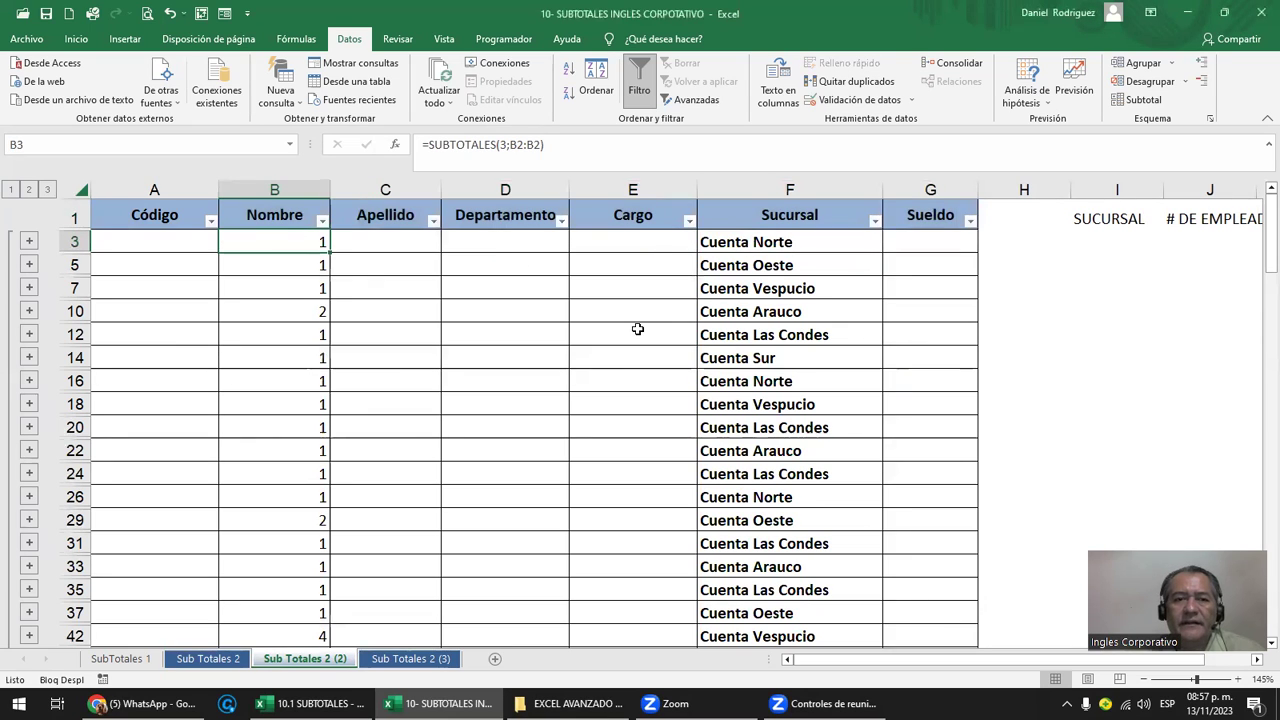
click(268, 214)
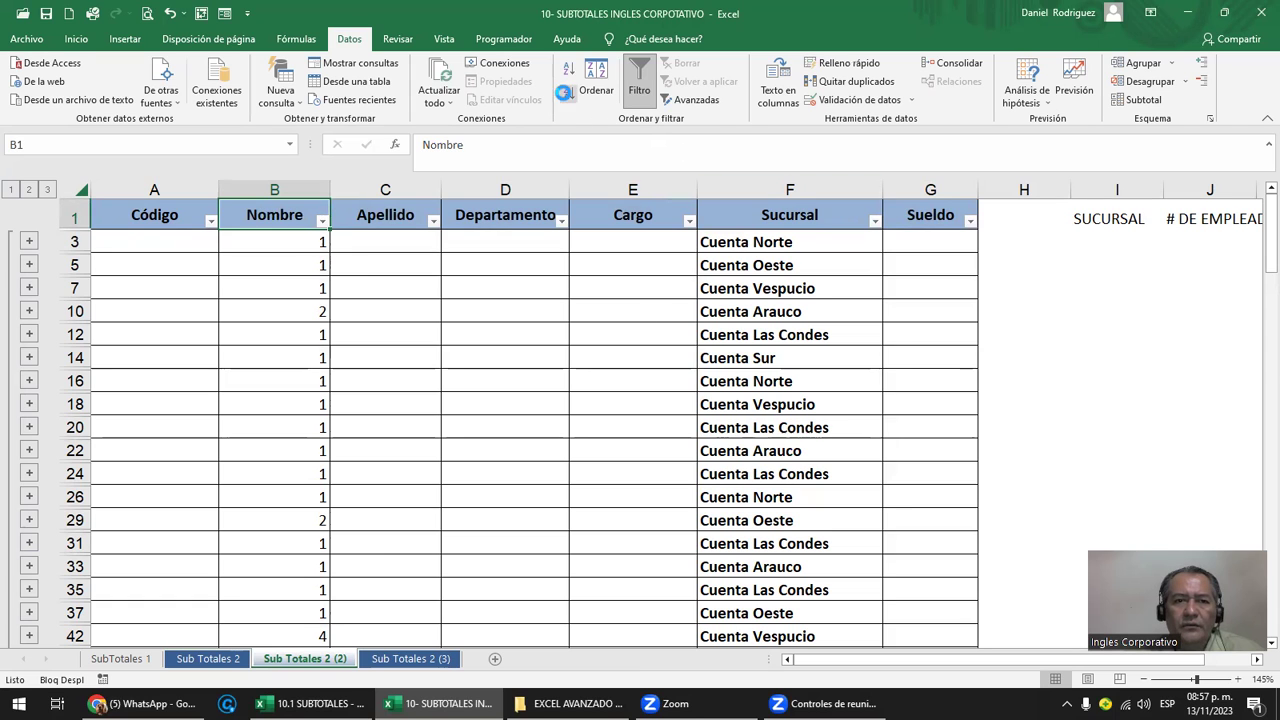
click(567, 88)
click(293, 242)
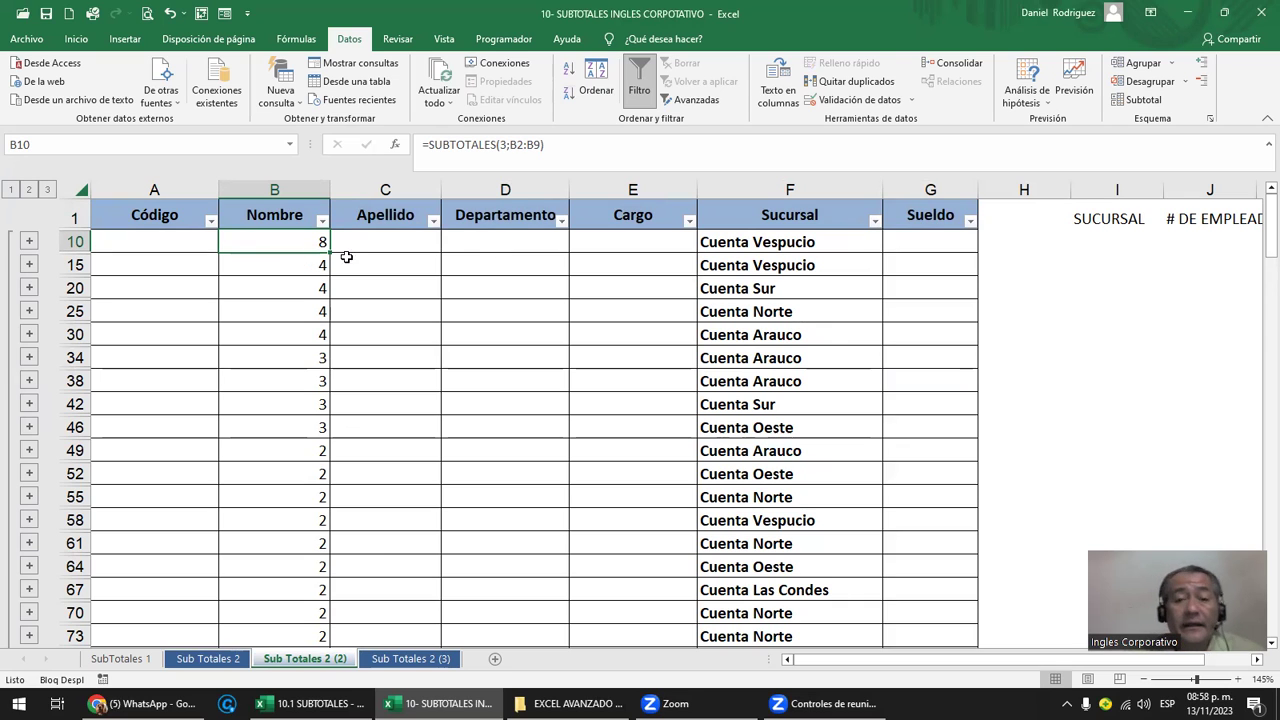
Step: Expand the Cuenta Vespucio subtotal groups at rows 10 and 15 to list their employees
click(860, 248)
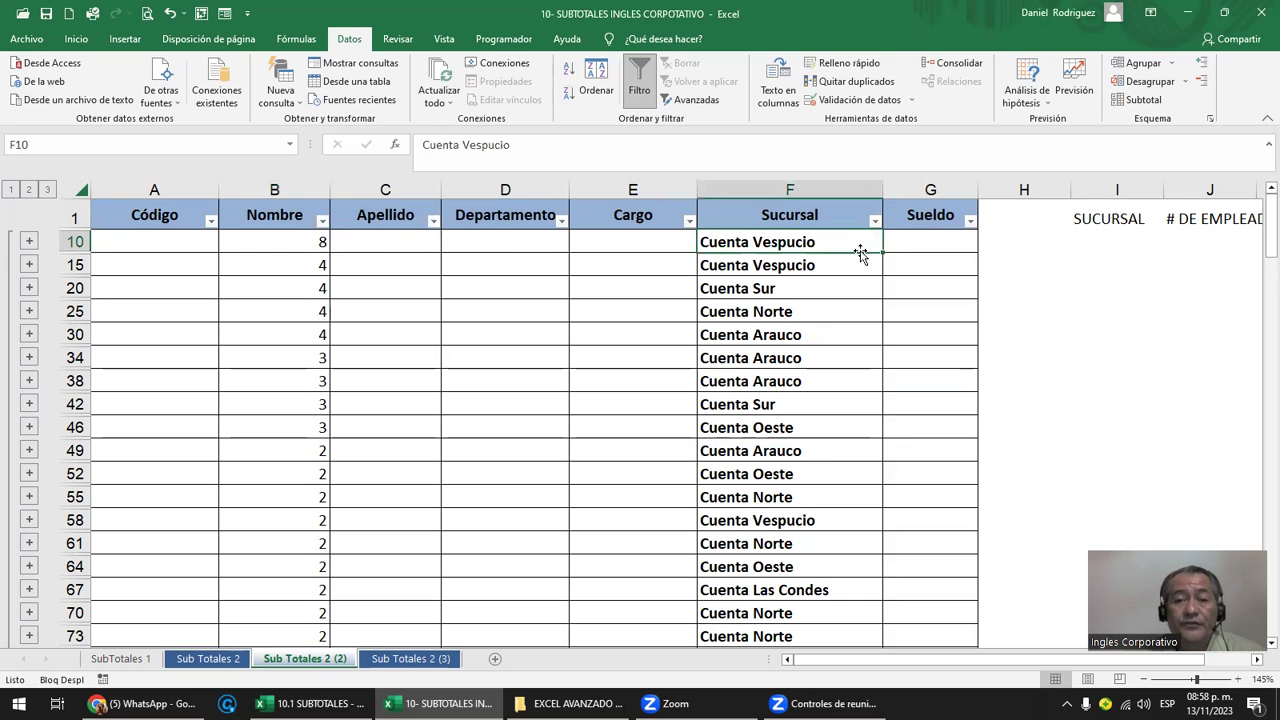
click(301, 241)
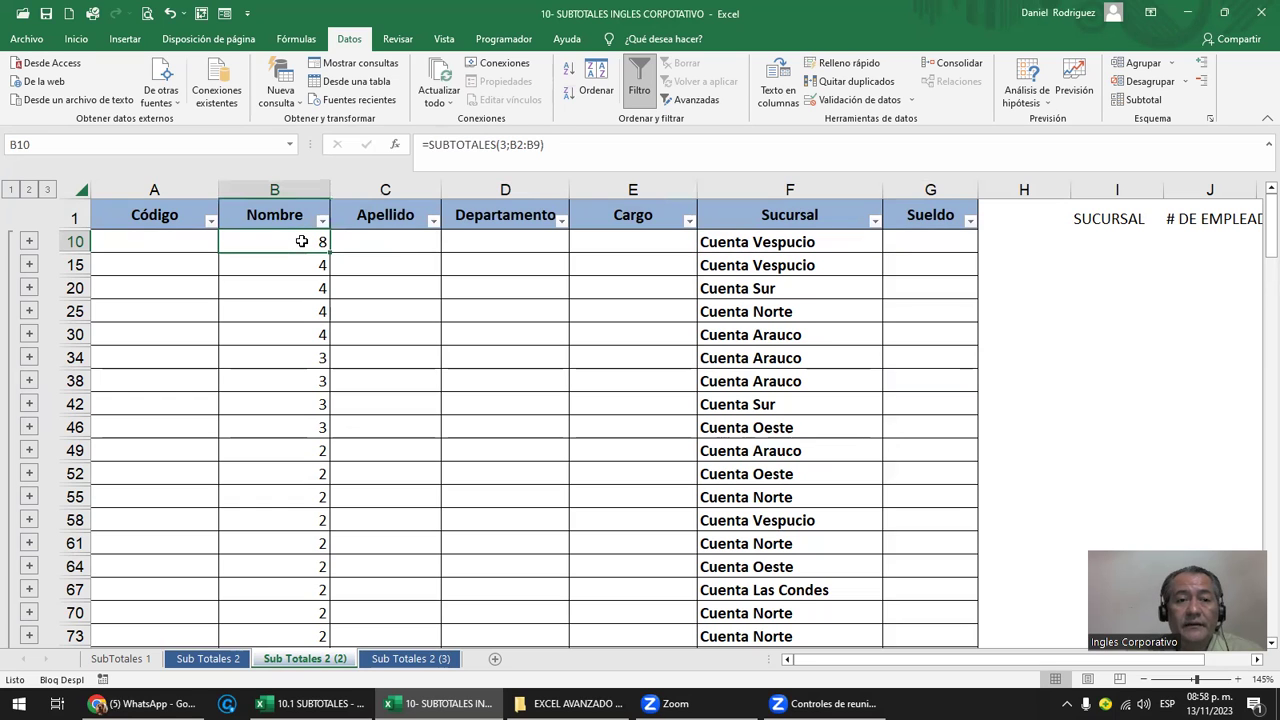
click(29, 242)
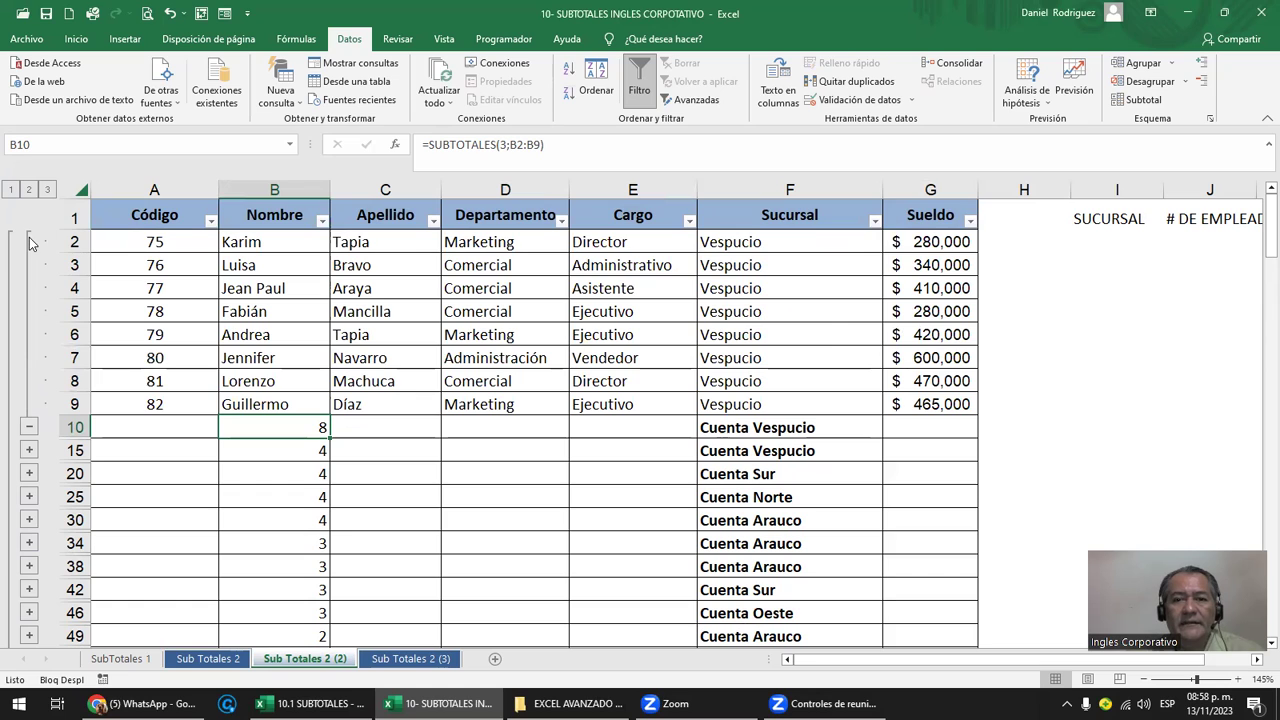
click(29, 451)
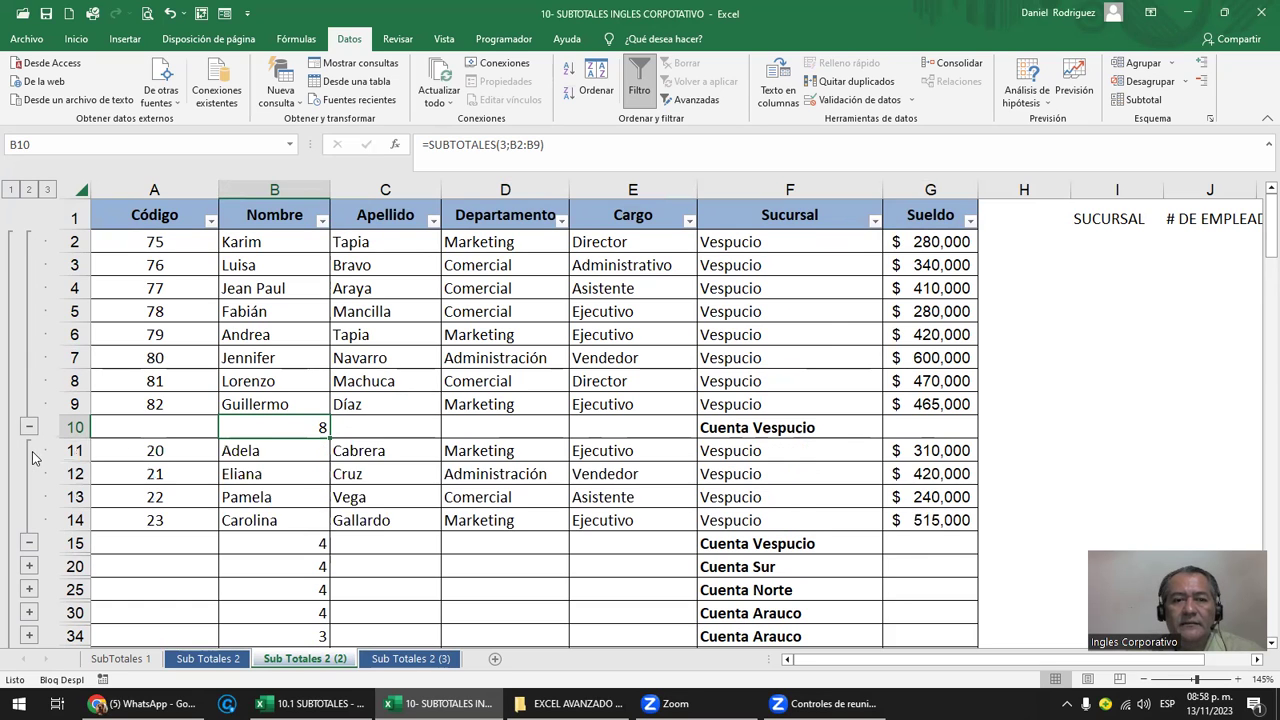
click(230, 451)
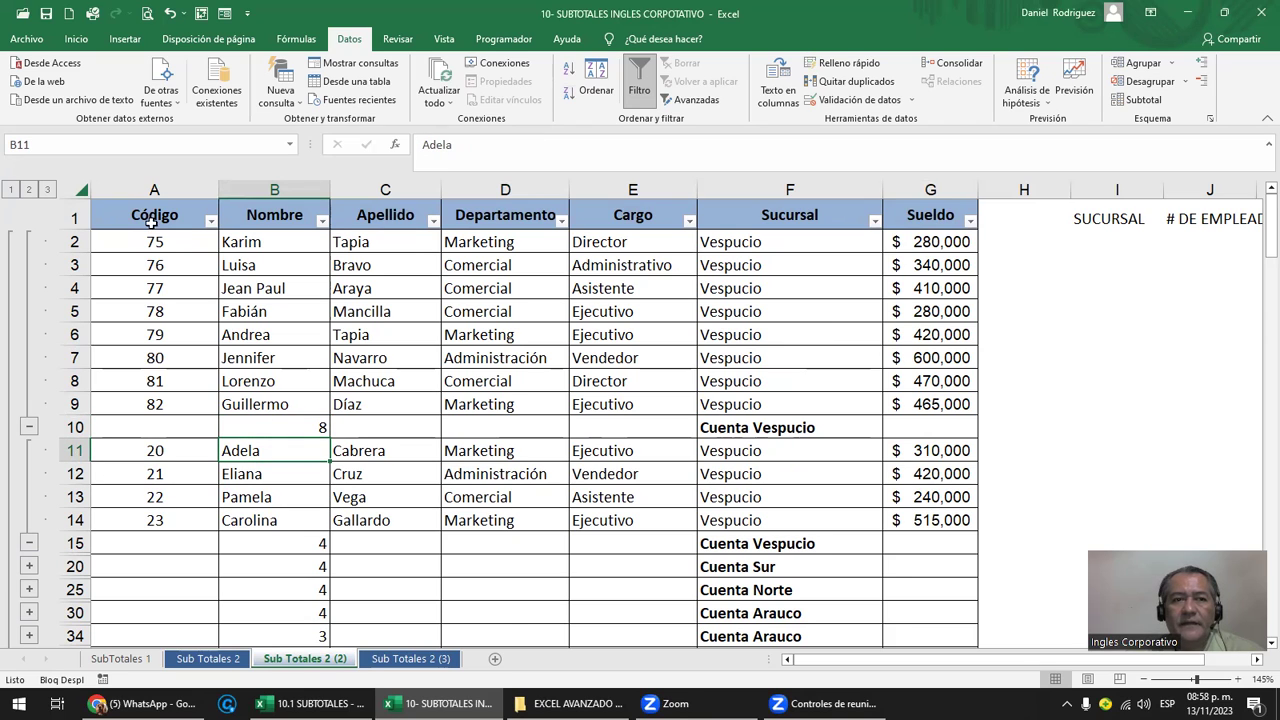
Step: Switch between outline levels 3 and 2, then re-expand both Vespucio groups and select the Sucursal header
click(46, 190)
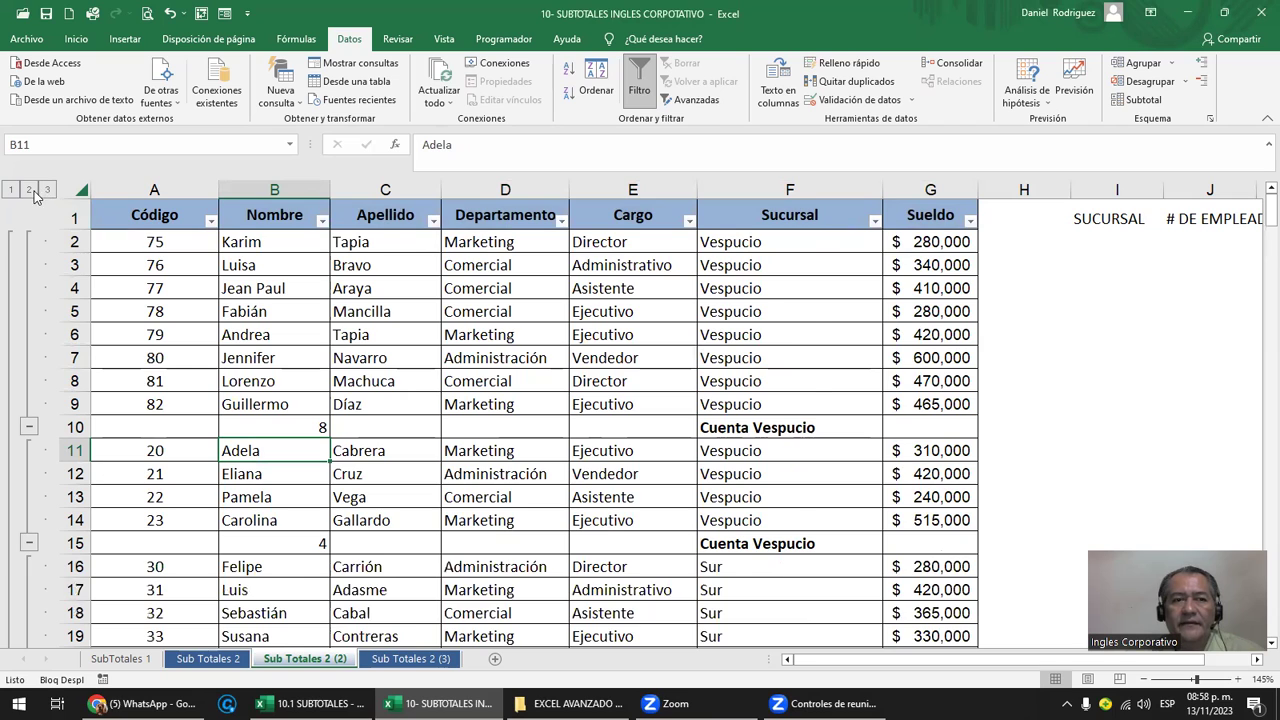
click(29, 190)
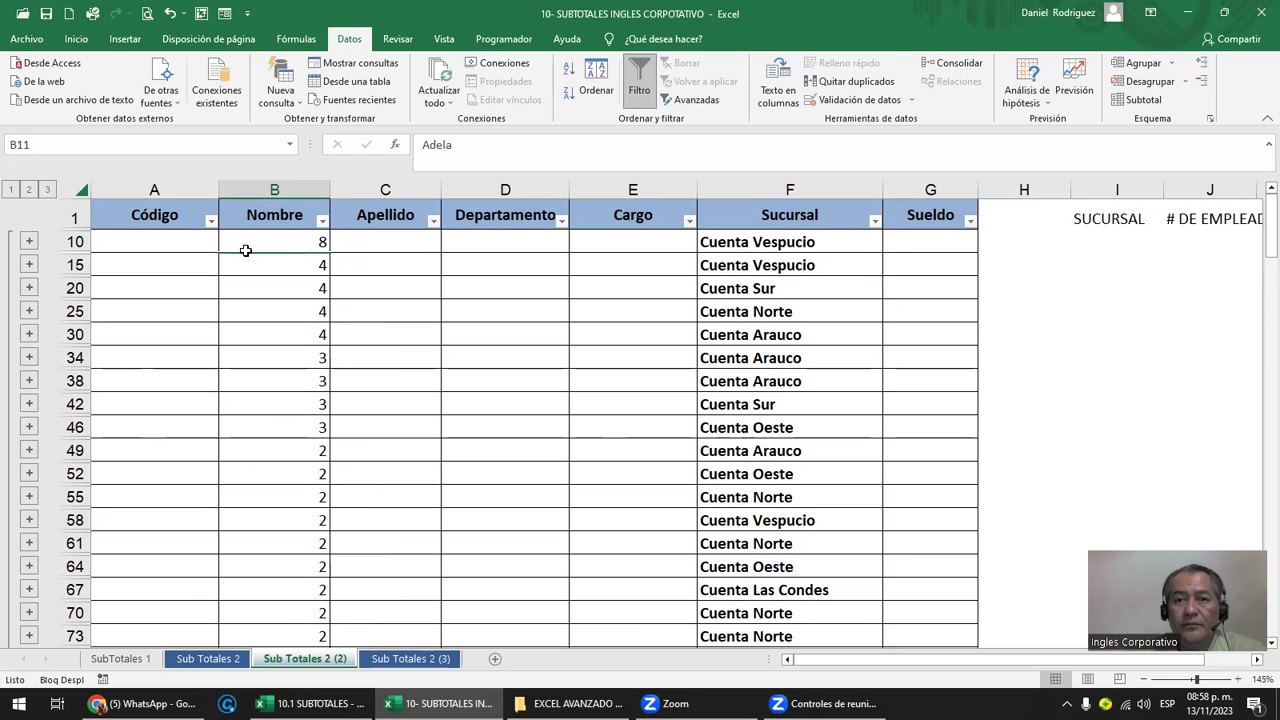
drag(801, 239, 806, 267)
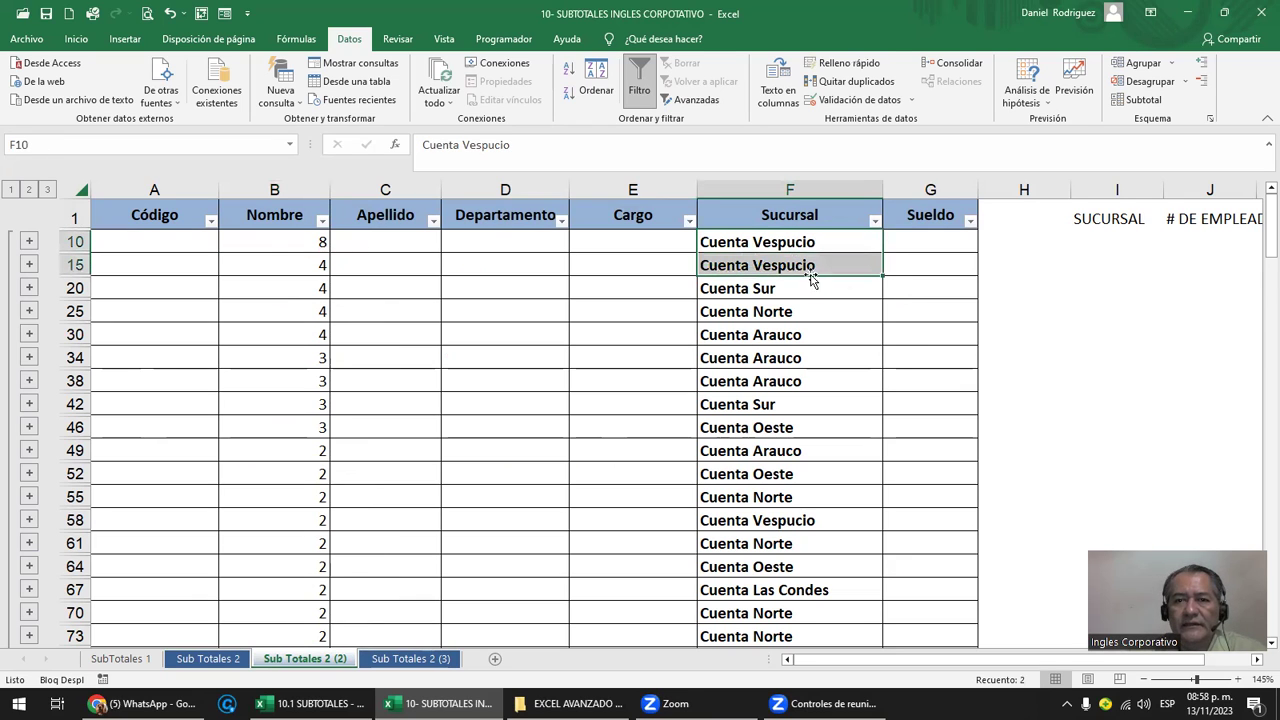
click(29, 241)
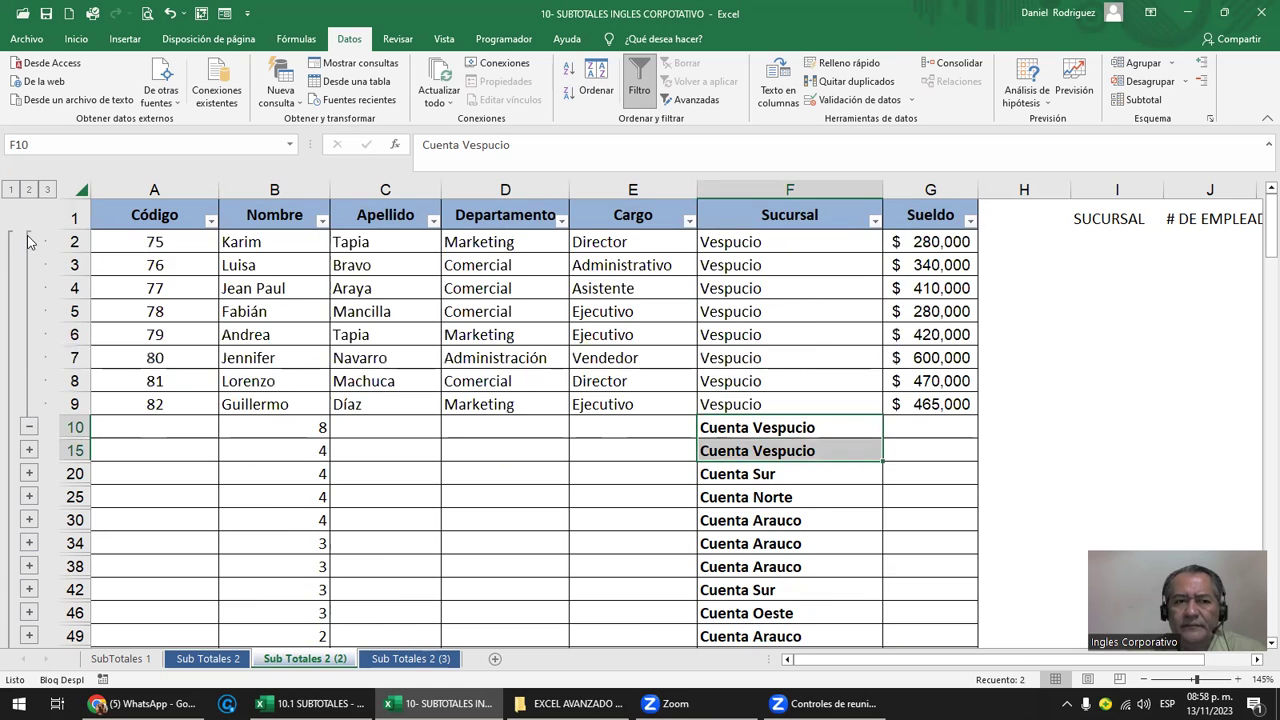
click(29, 450)
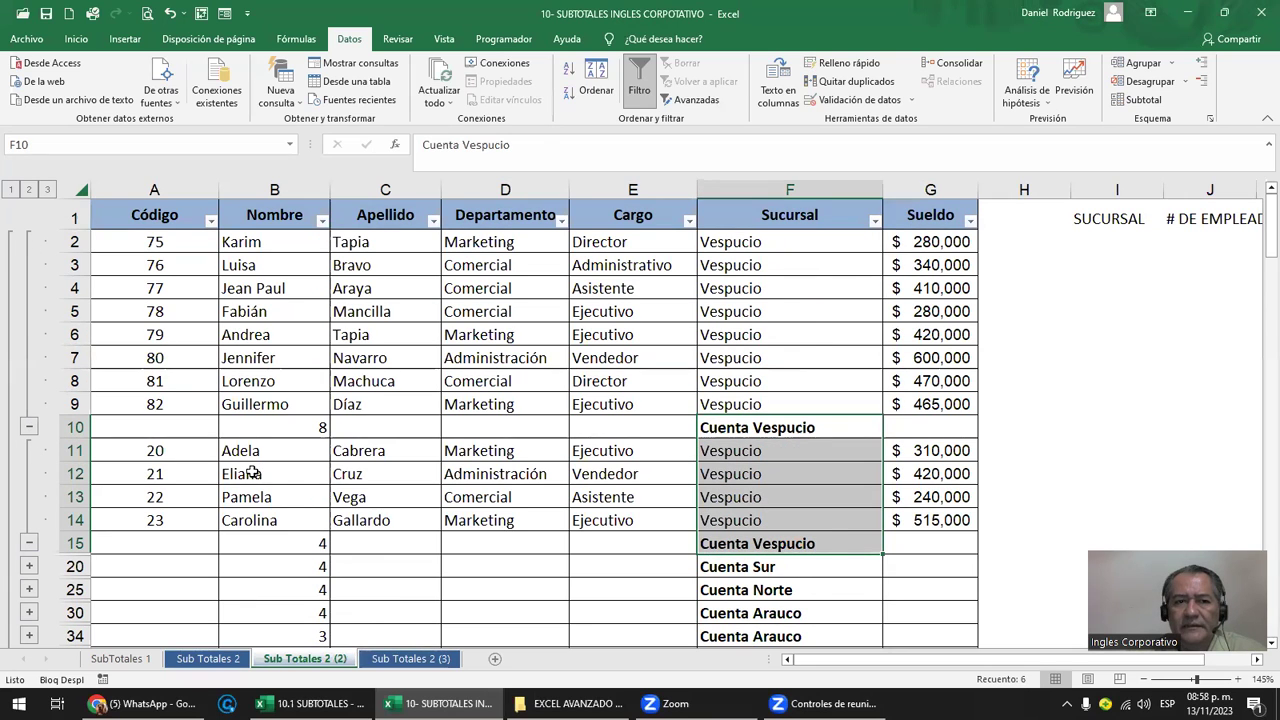
drag(258, 242, 285, 515)
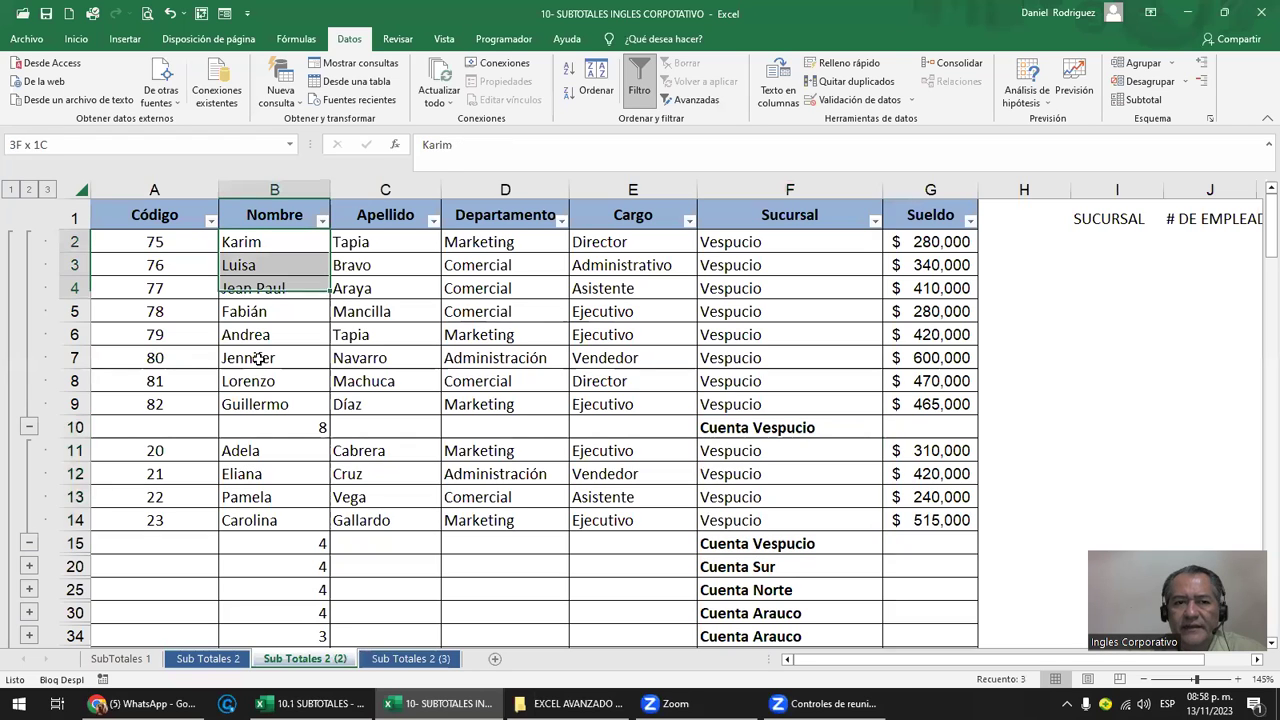
click(289, 397)
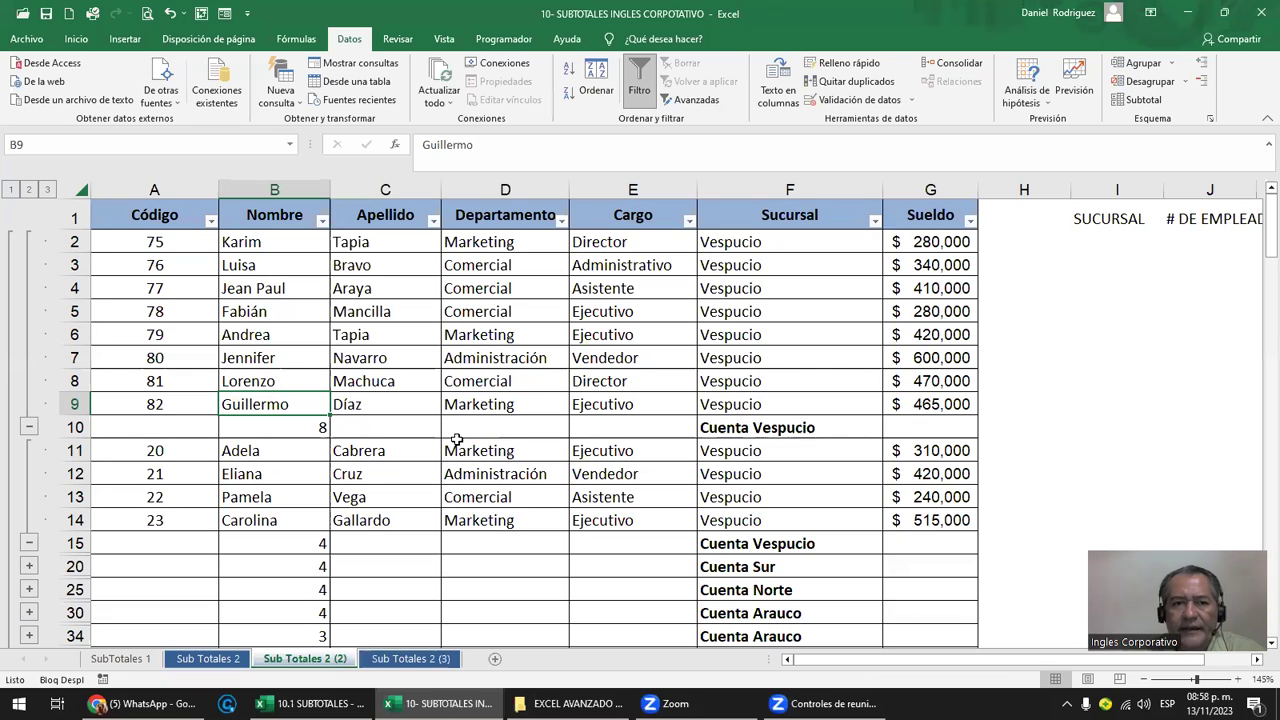
click(780, 214)
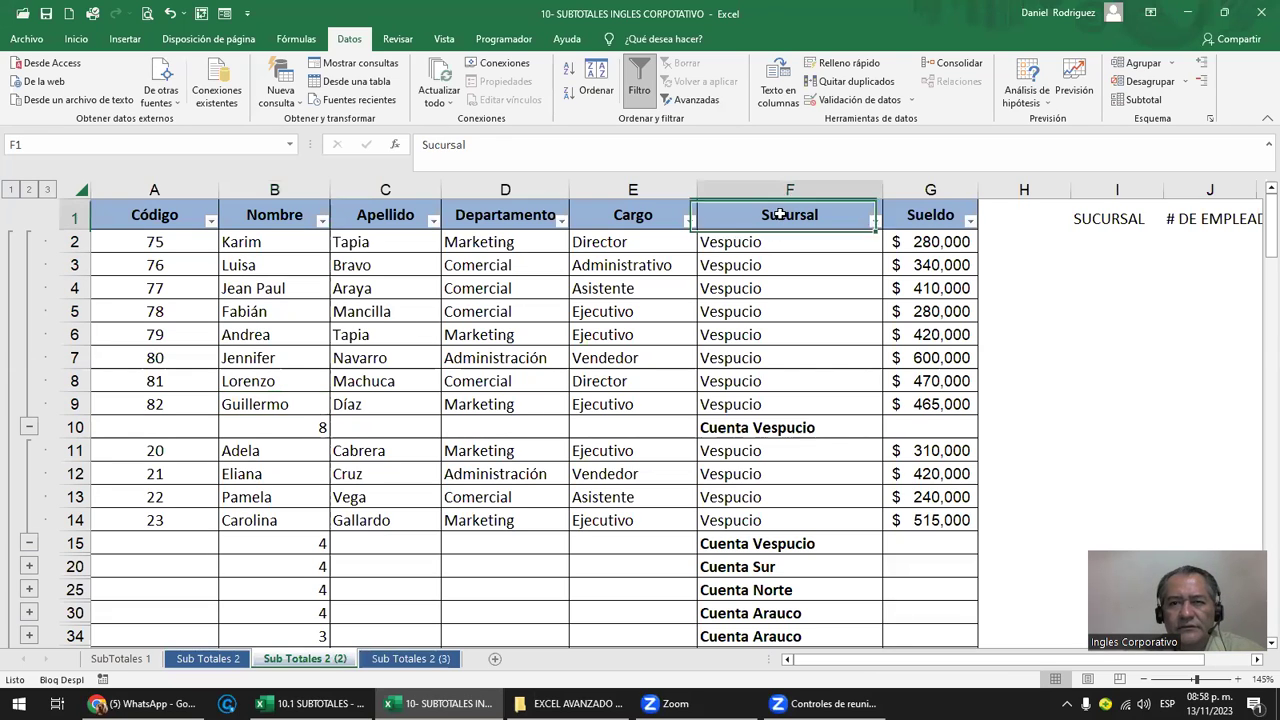
click(1143, 100)
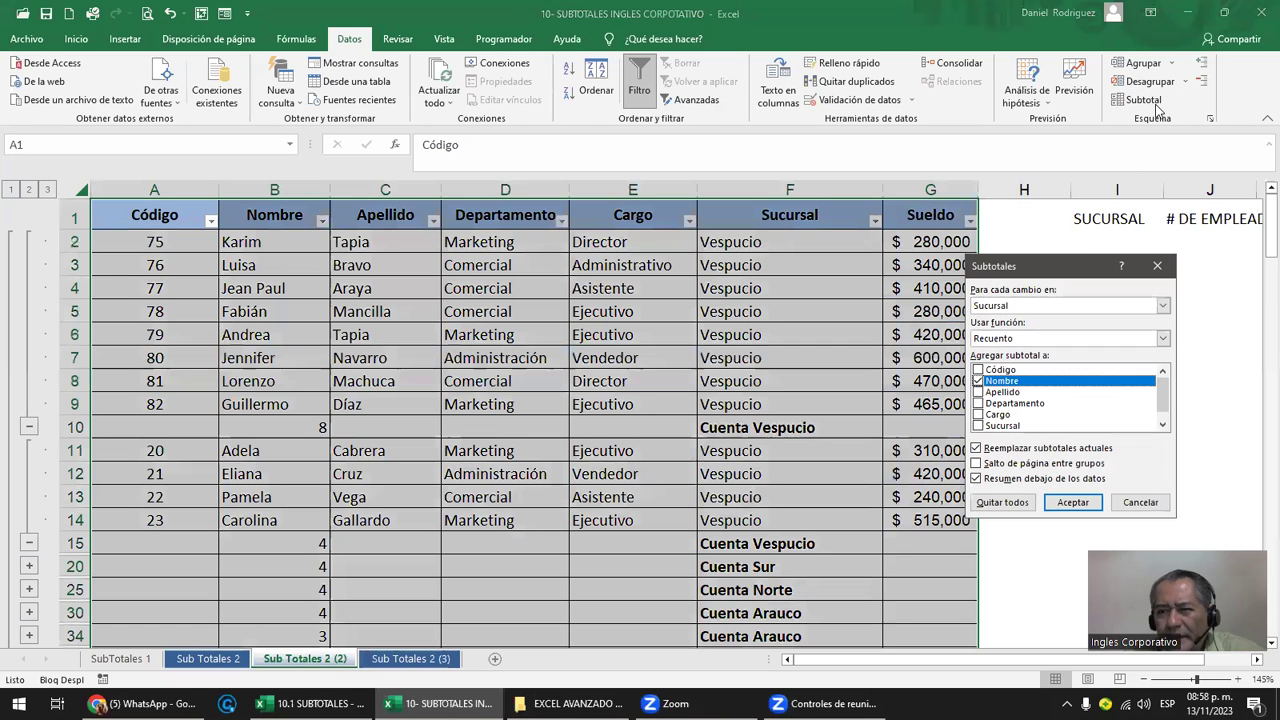
click(990, 392)
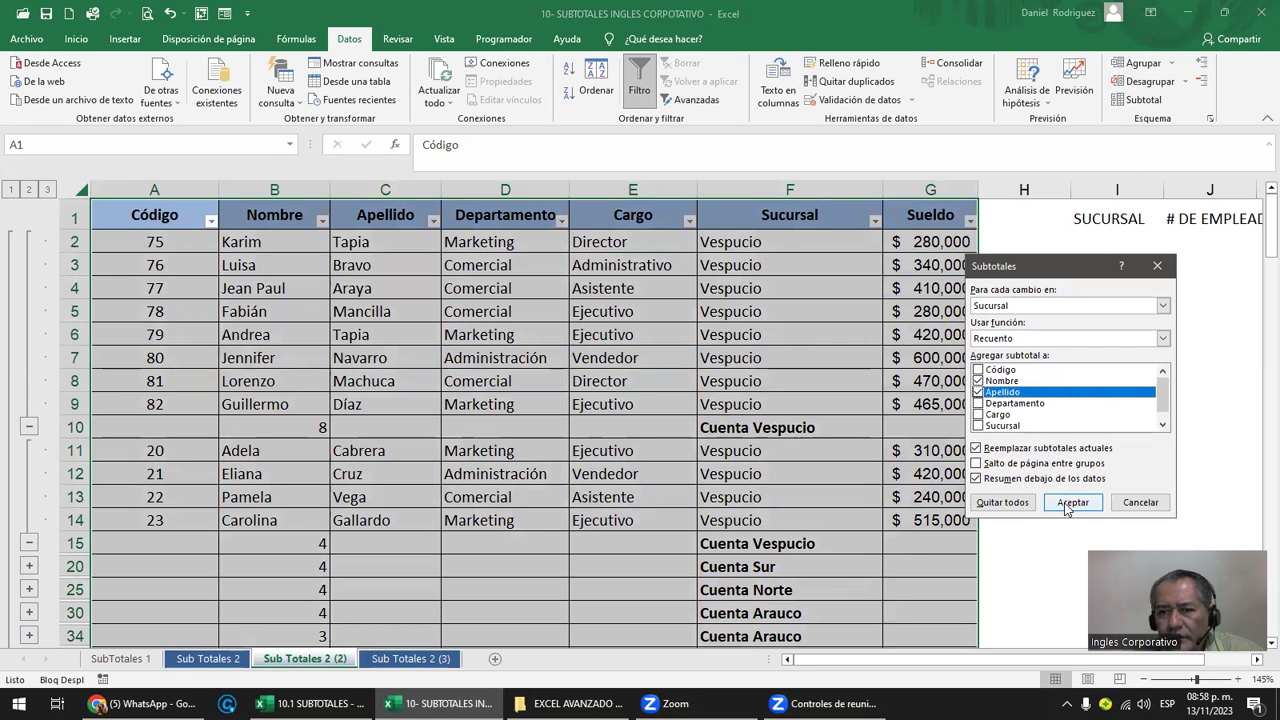
click(1068, 510)
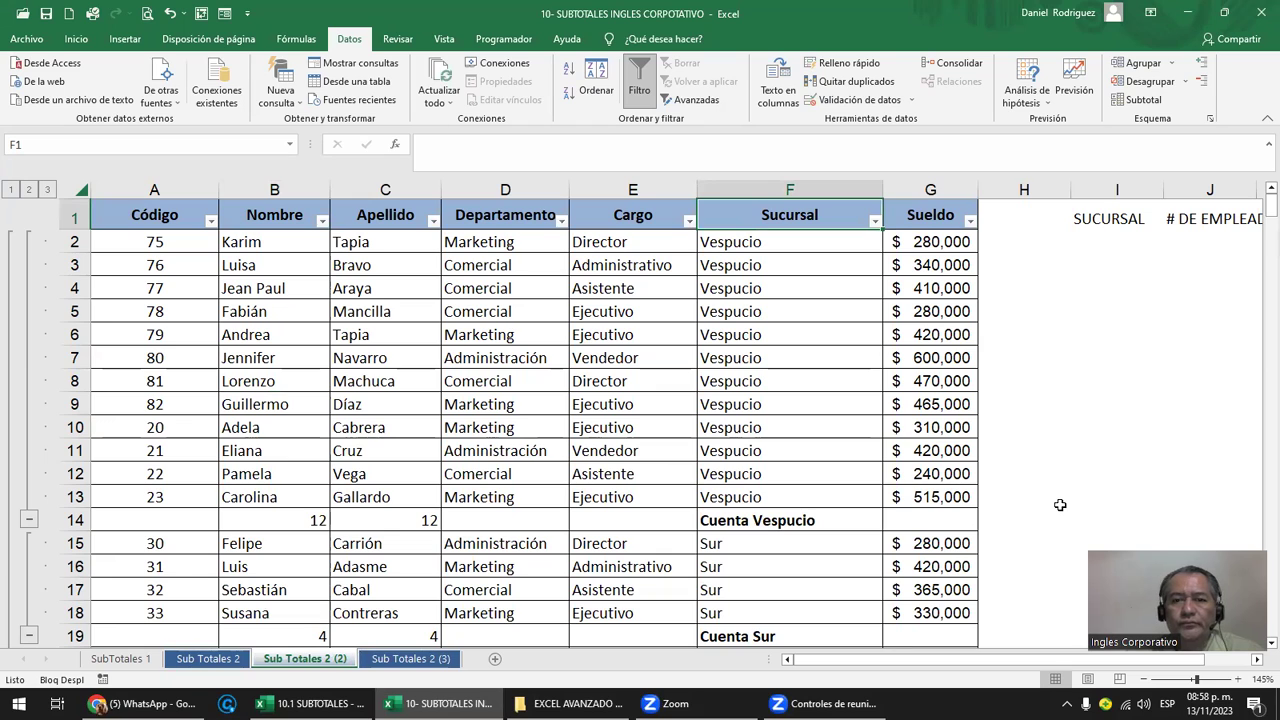
drag(240, 246, 258, 487)
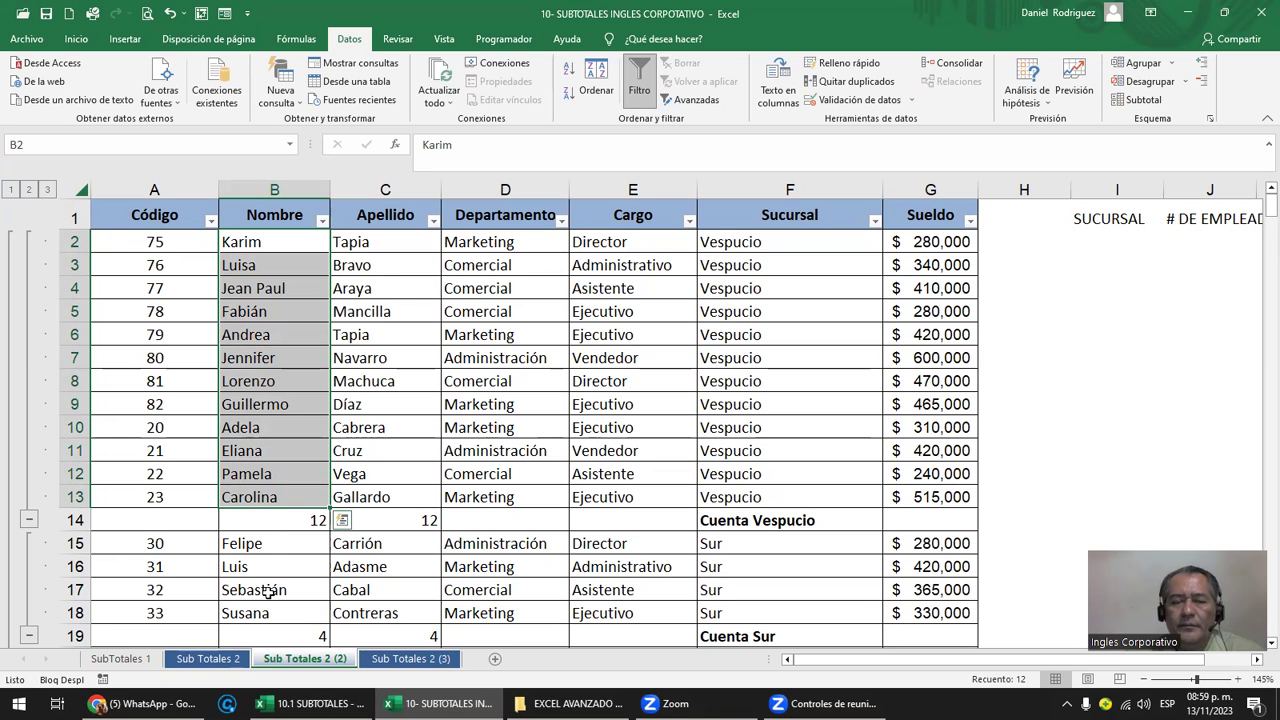
click(396, 520)
click(255, 520)
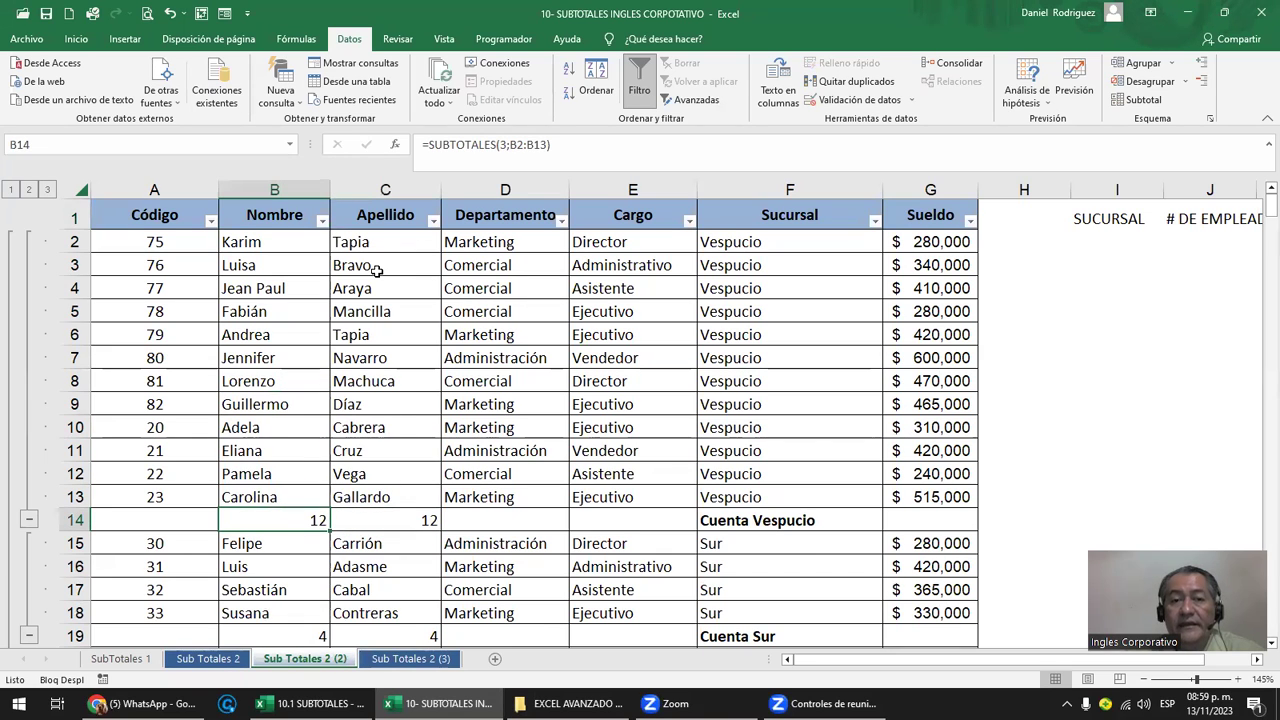
click(261, 241)
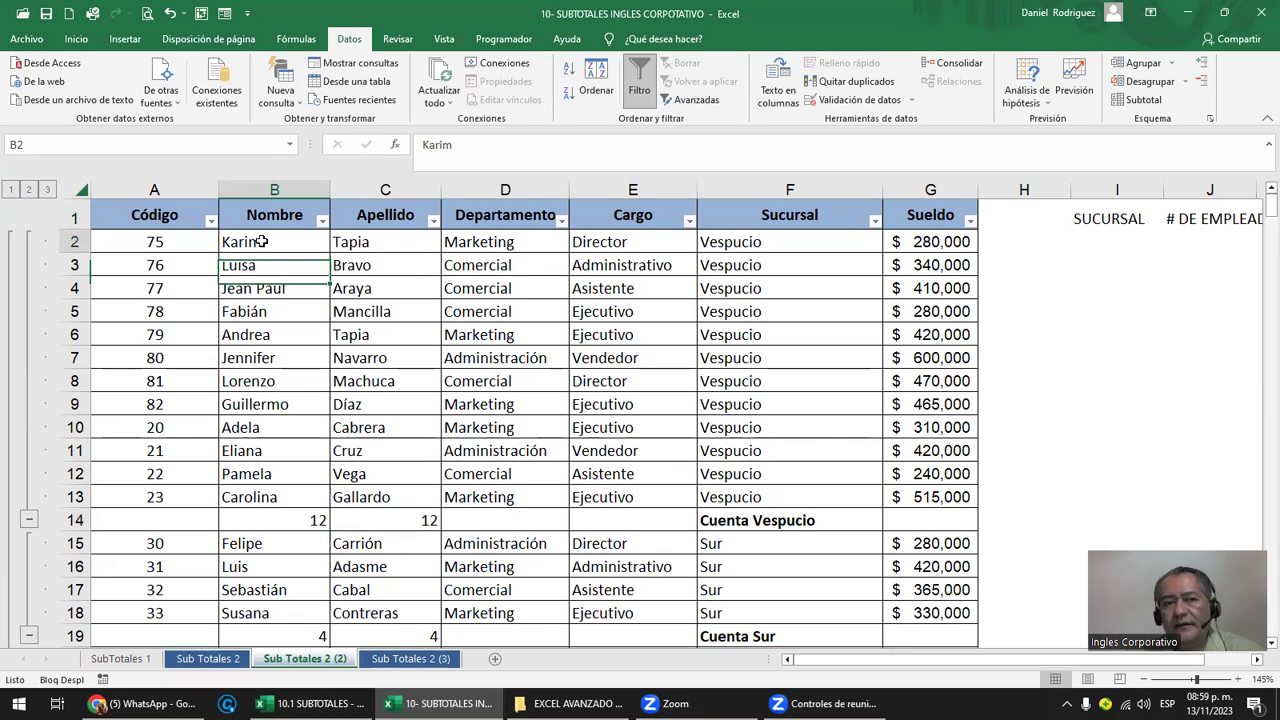
click(361, 244)
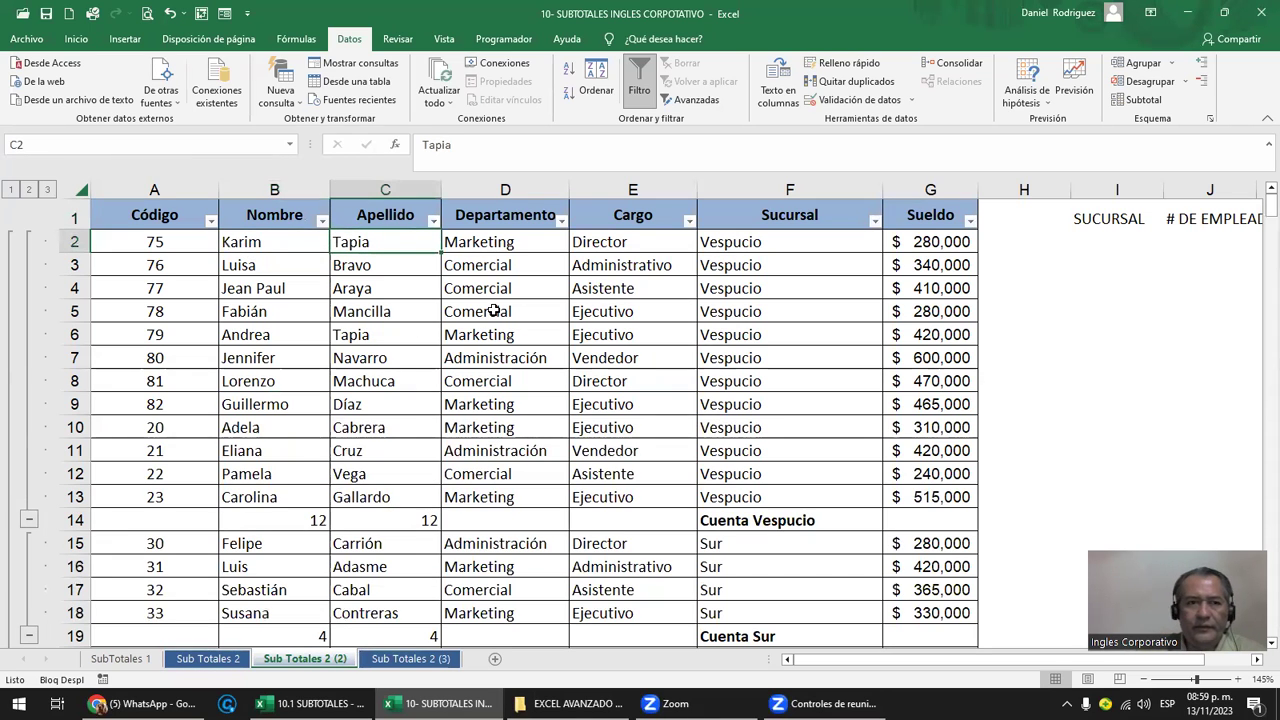
key(Delete)
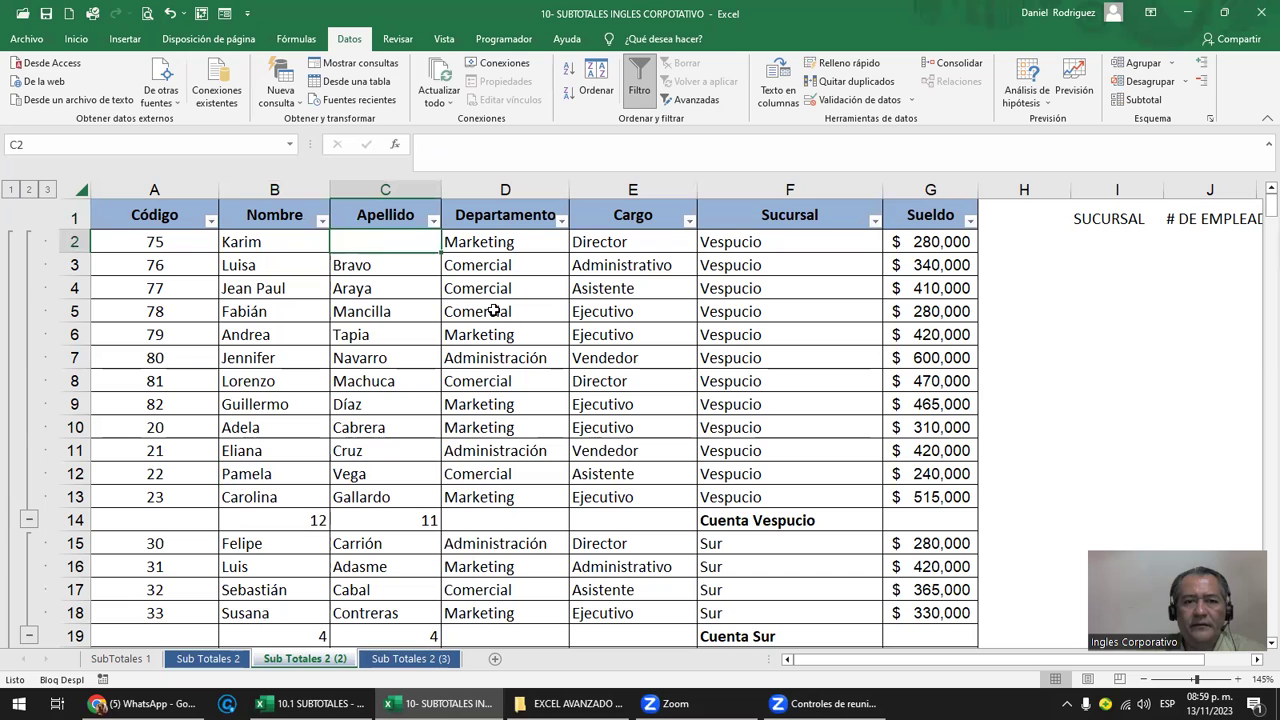
click(485, 490)
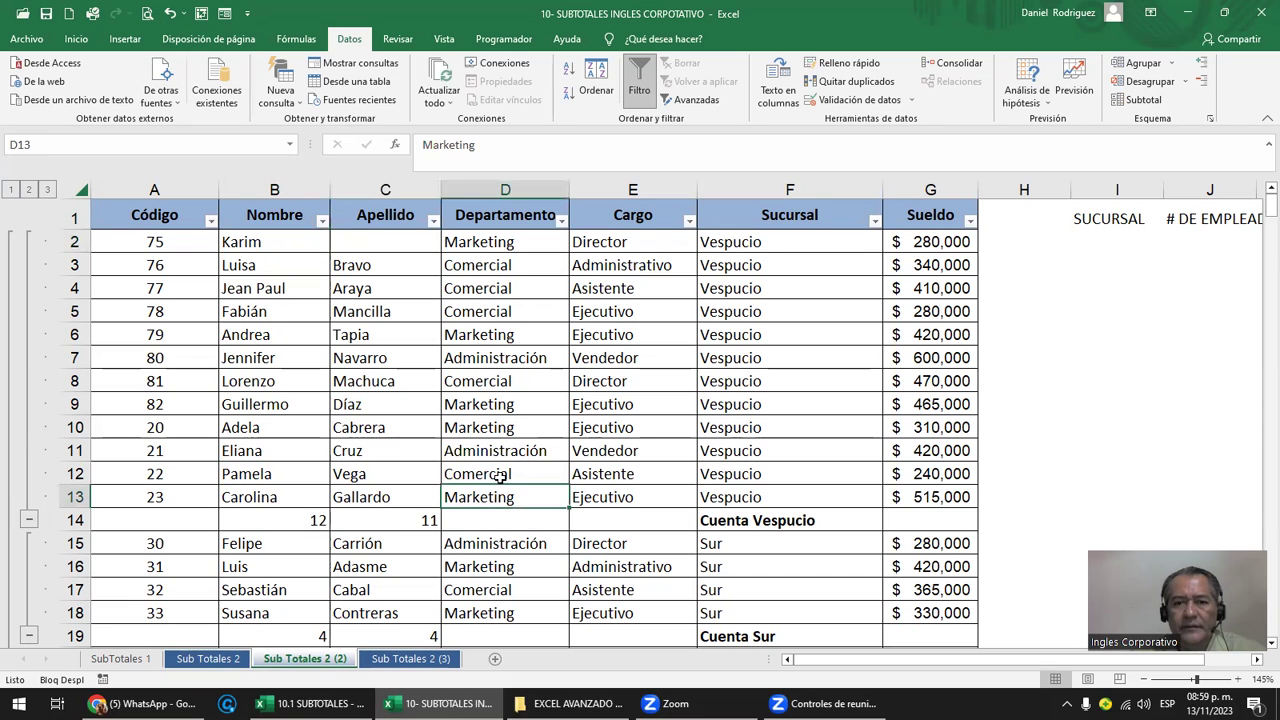
click(250, 493)
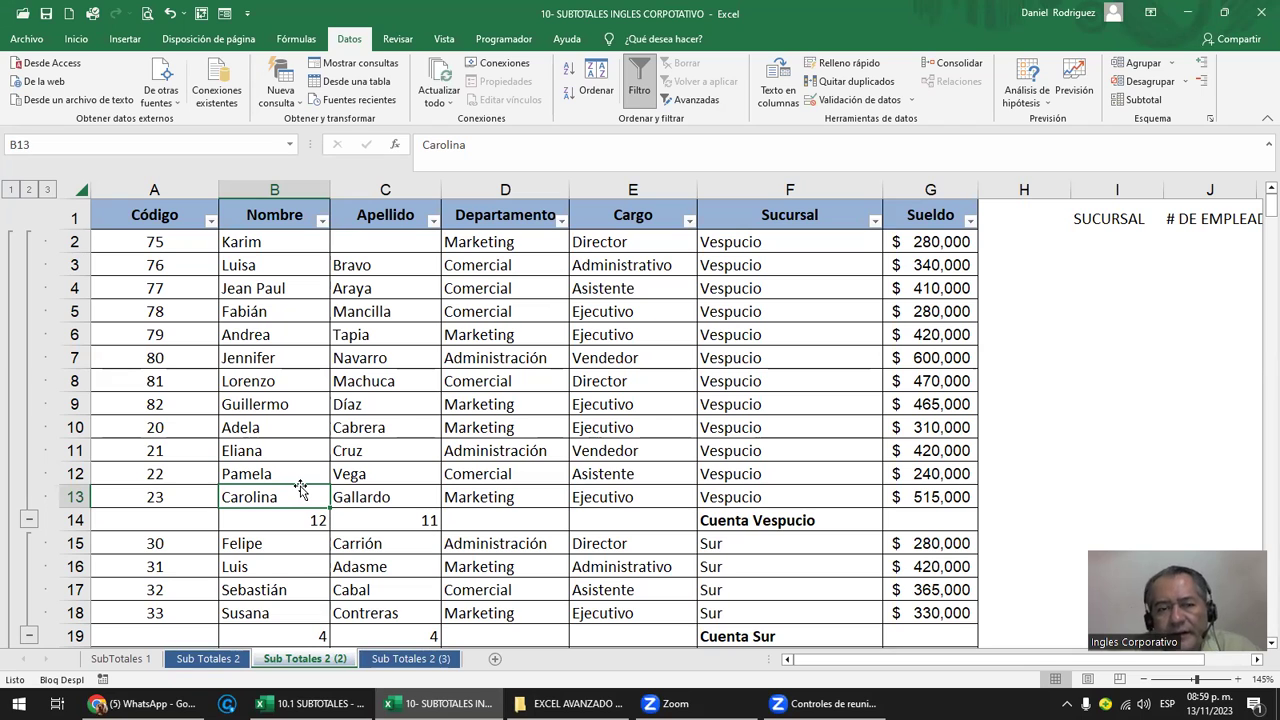
click(279, 189)
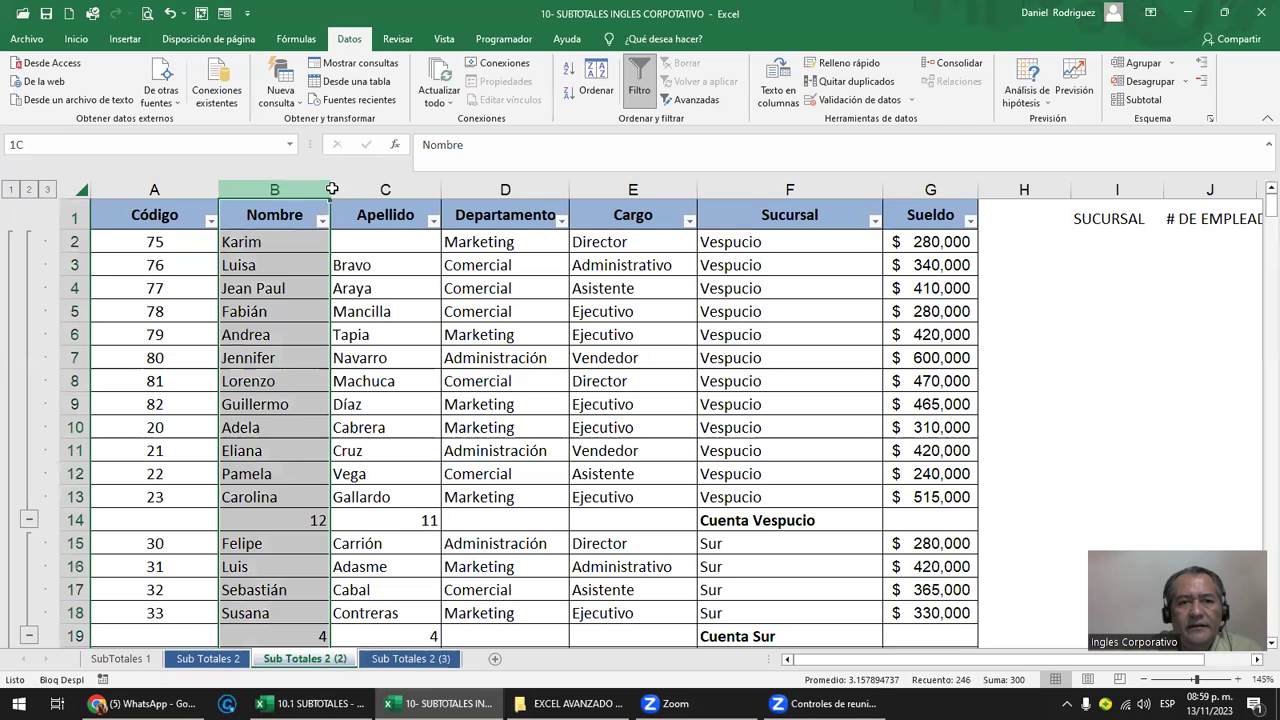
drag(331, 189, 340, 189)
click(317, 240)
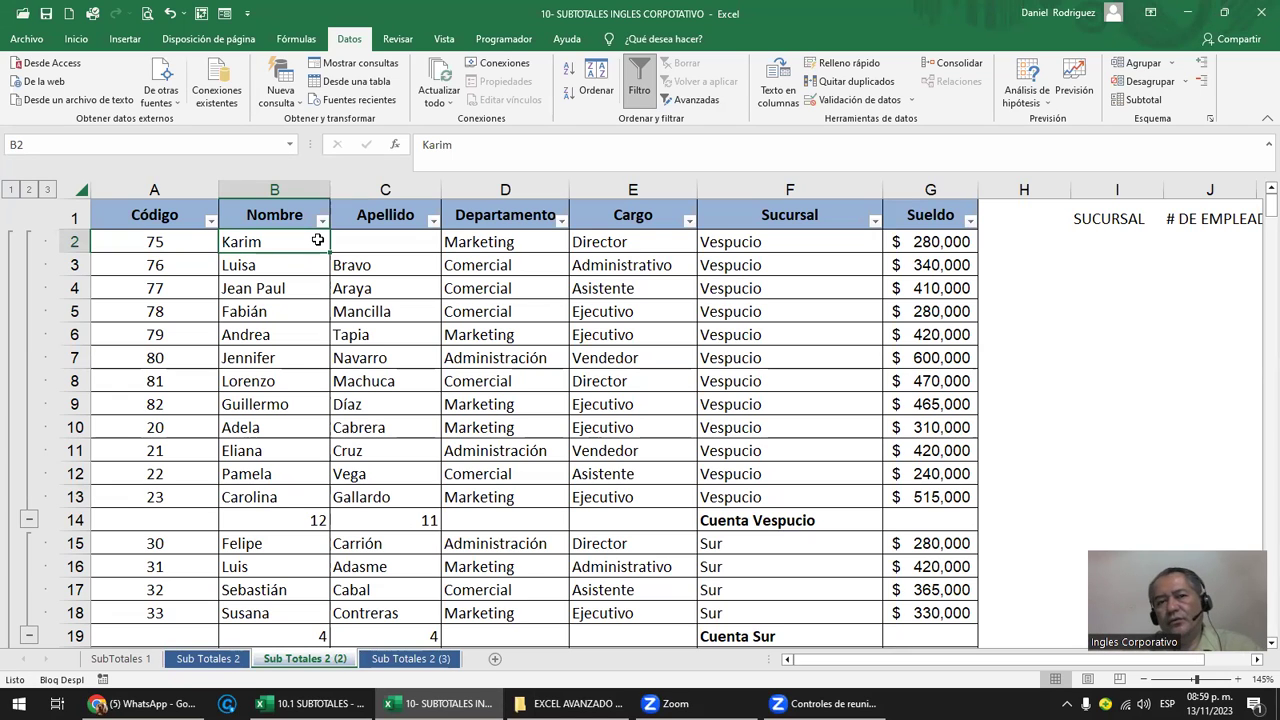
click(395, 242)
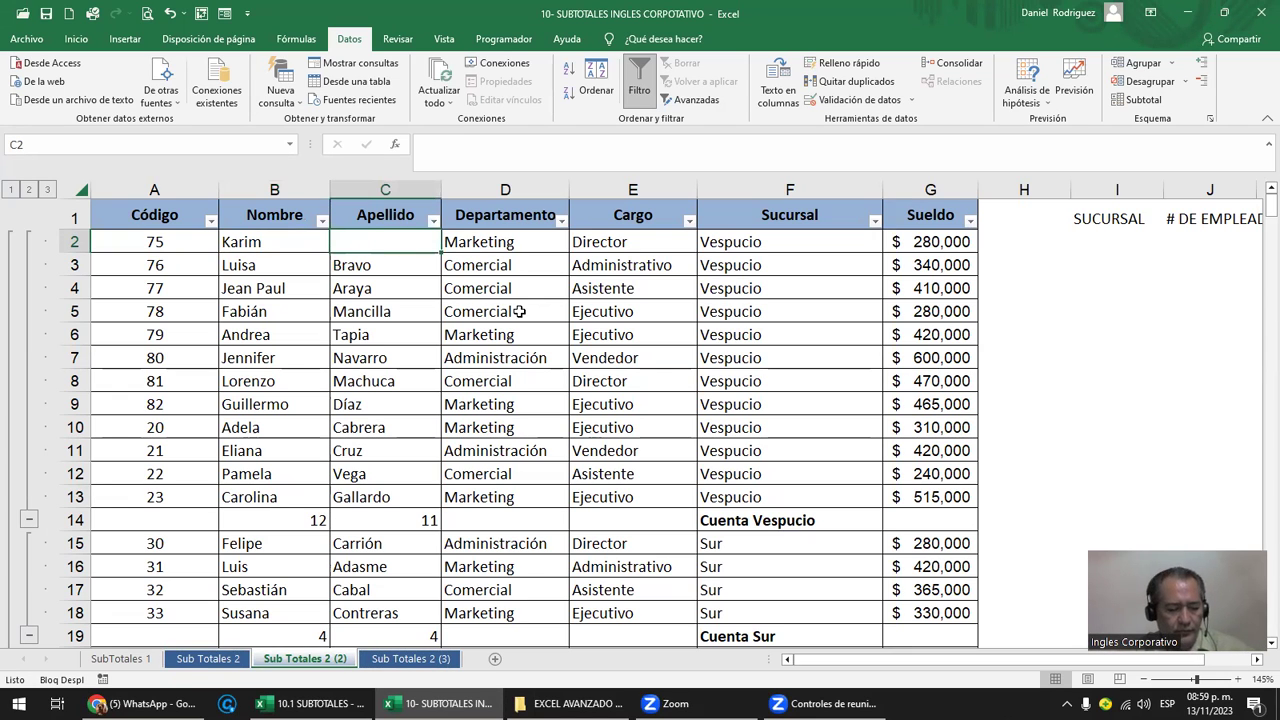
key(ctrl+z)
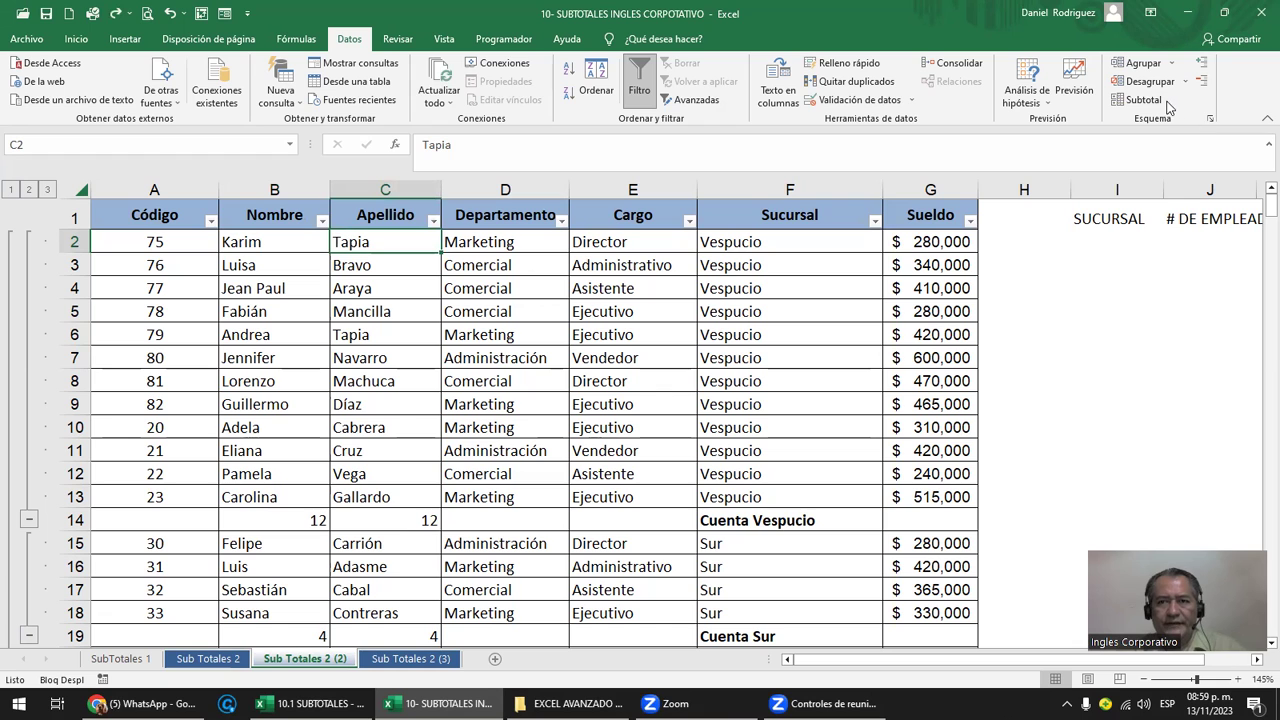
Step: Remove Apellido from the Sucursal count subtotals
click(1144, 100)
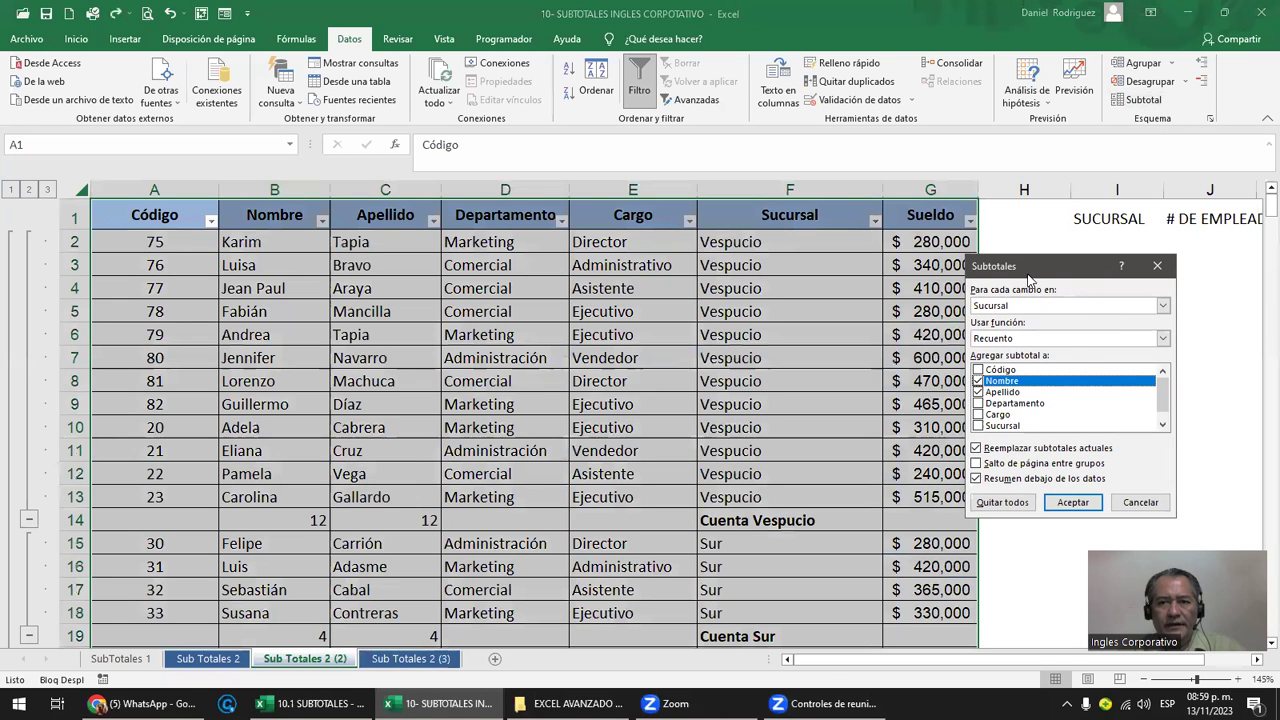
drag(1028, 278, 1086, 241)
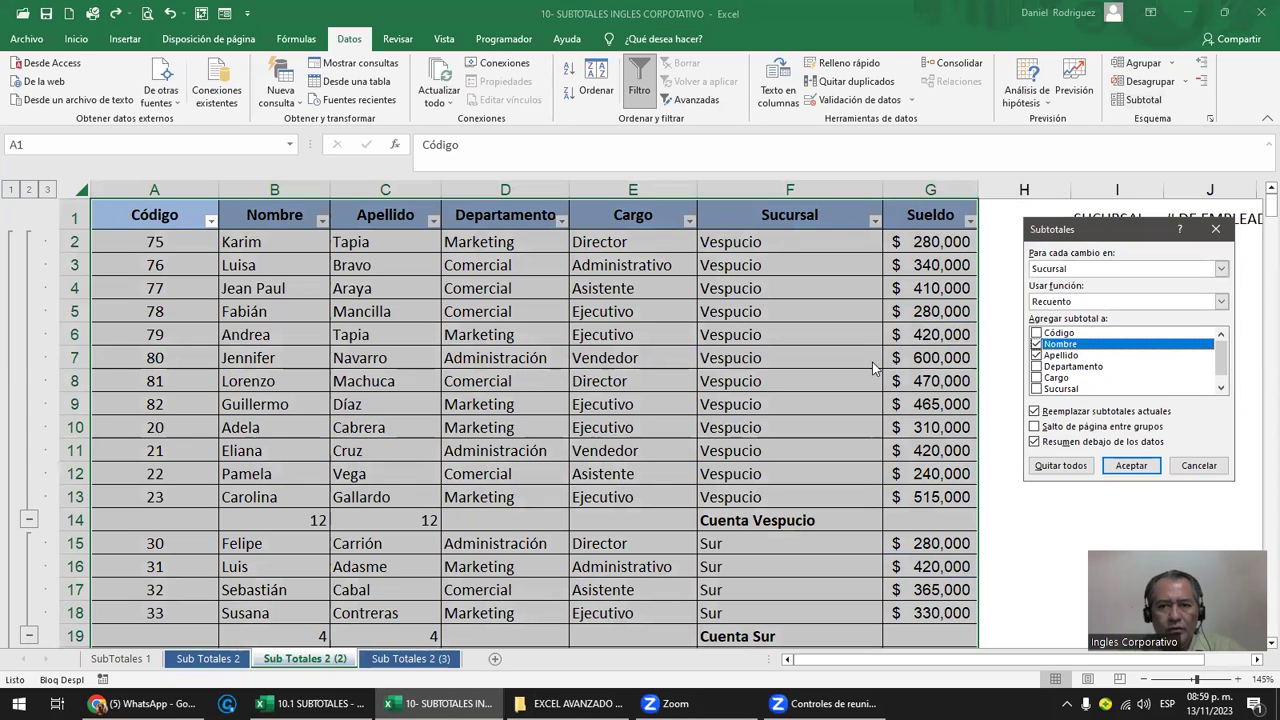
click(1037, 356)
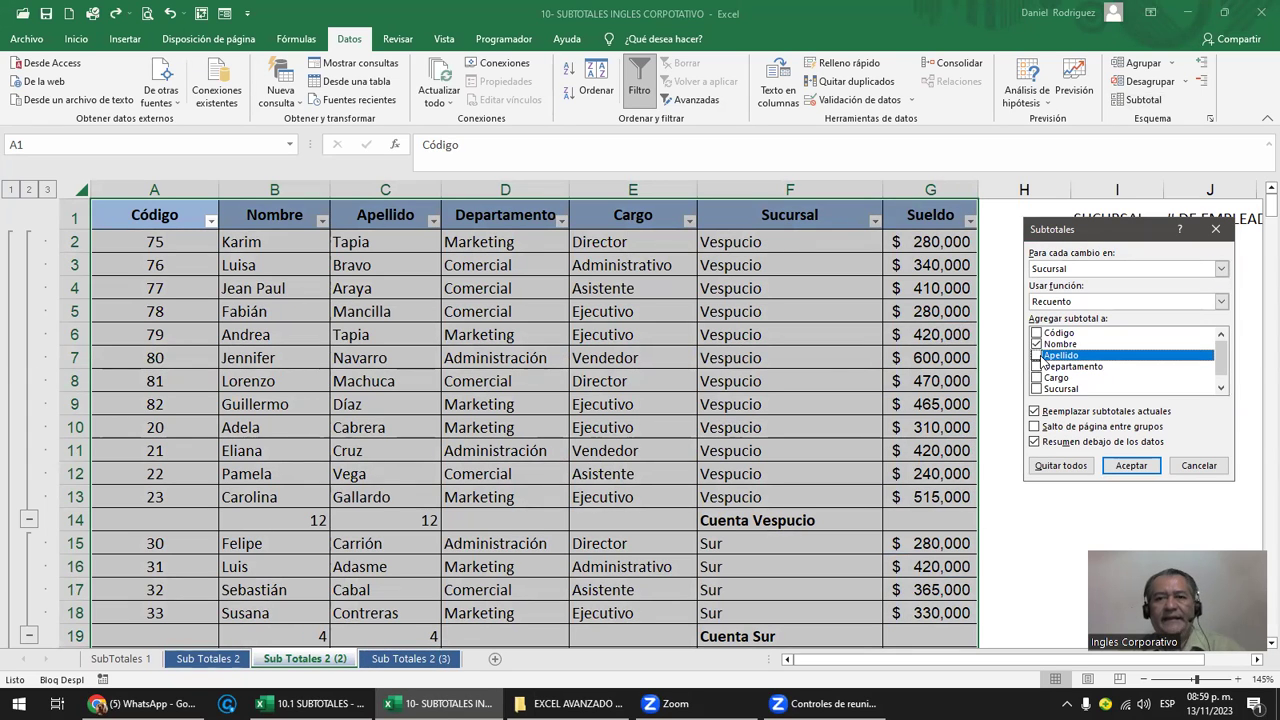
click(1131, 465)
scroll(476, 537, down, 2)
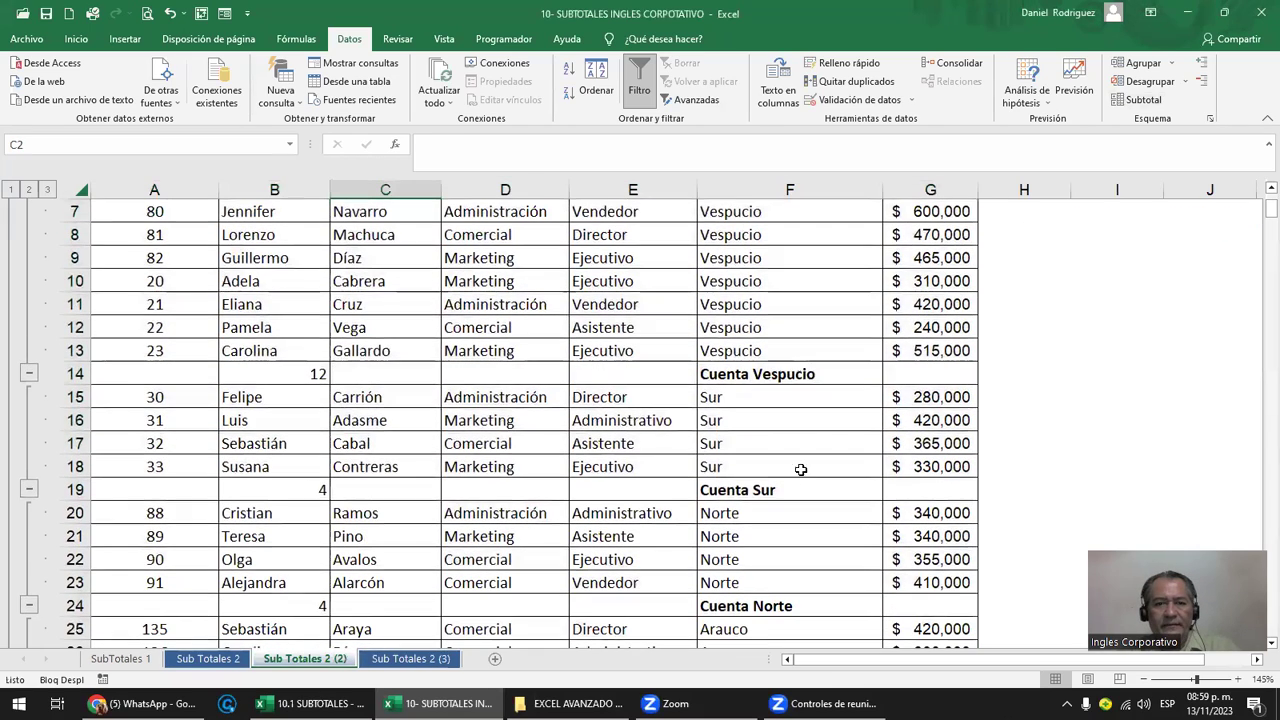
click(777, 376)
scroll(789, 465, up, 2)
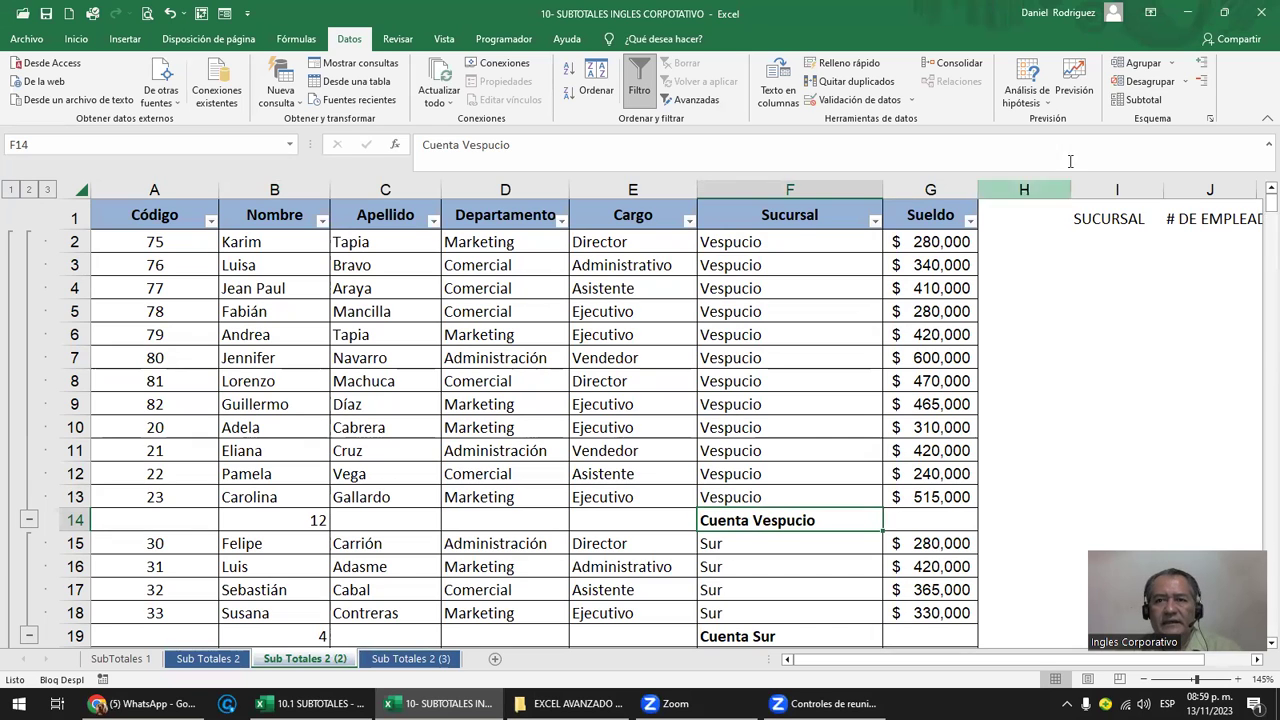
Step: Add Código to the count subtotals so both Código and Nombre are counted
click(1144, 100)
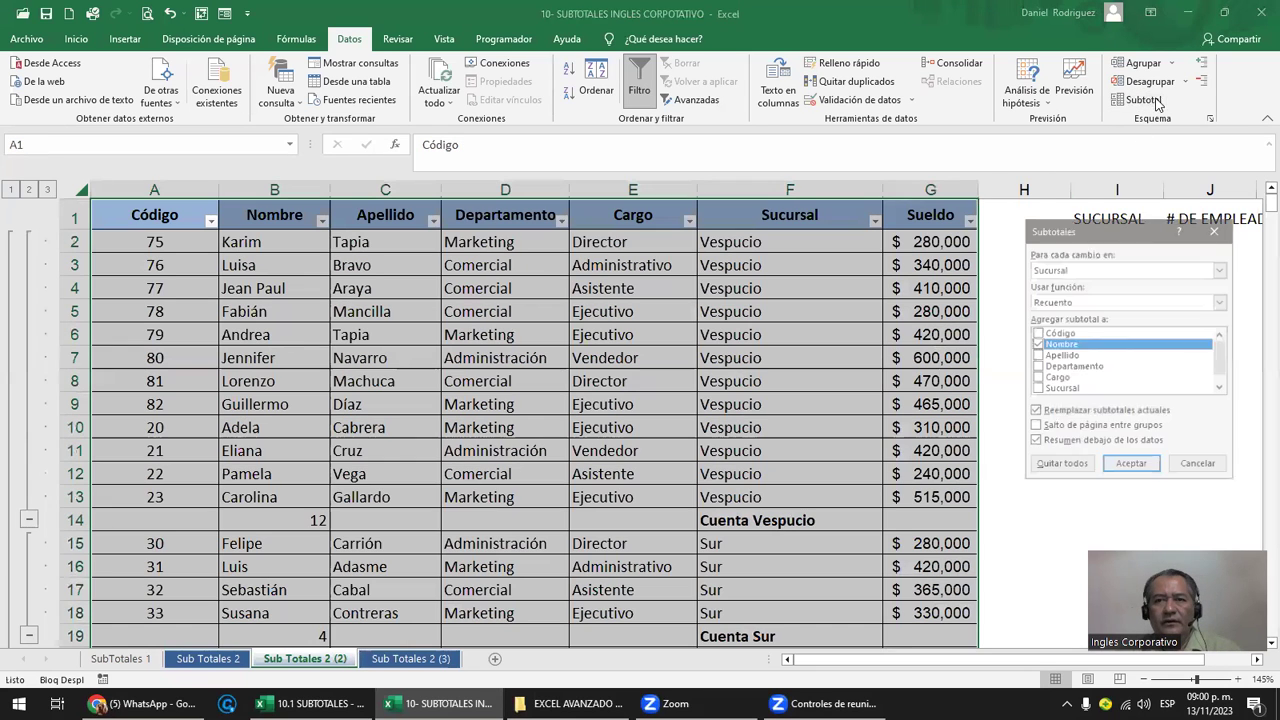
click(1044, 333)
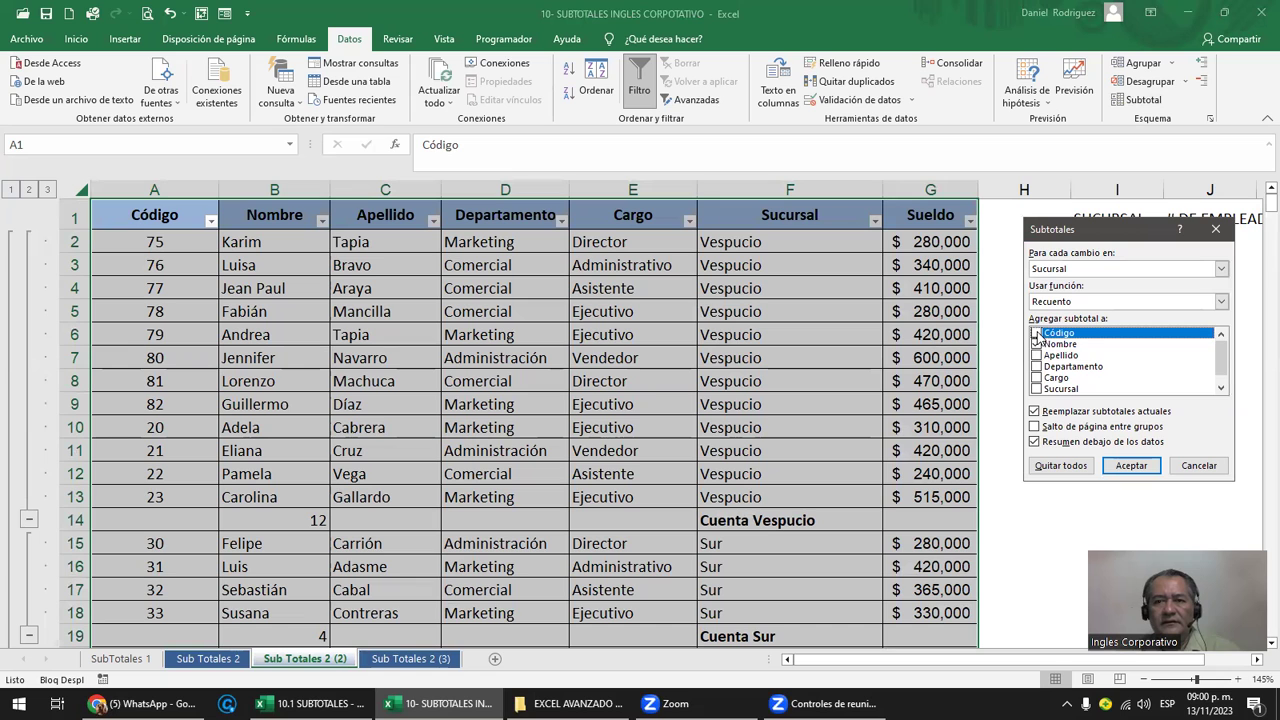
click(1128, 466)
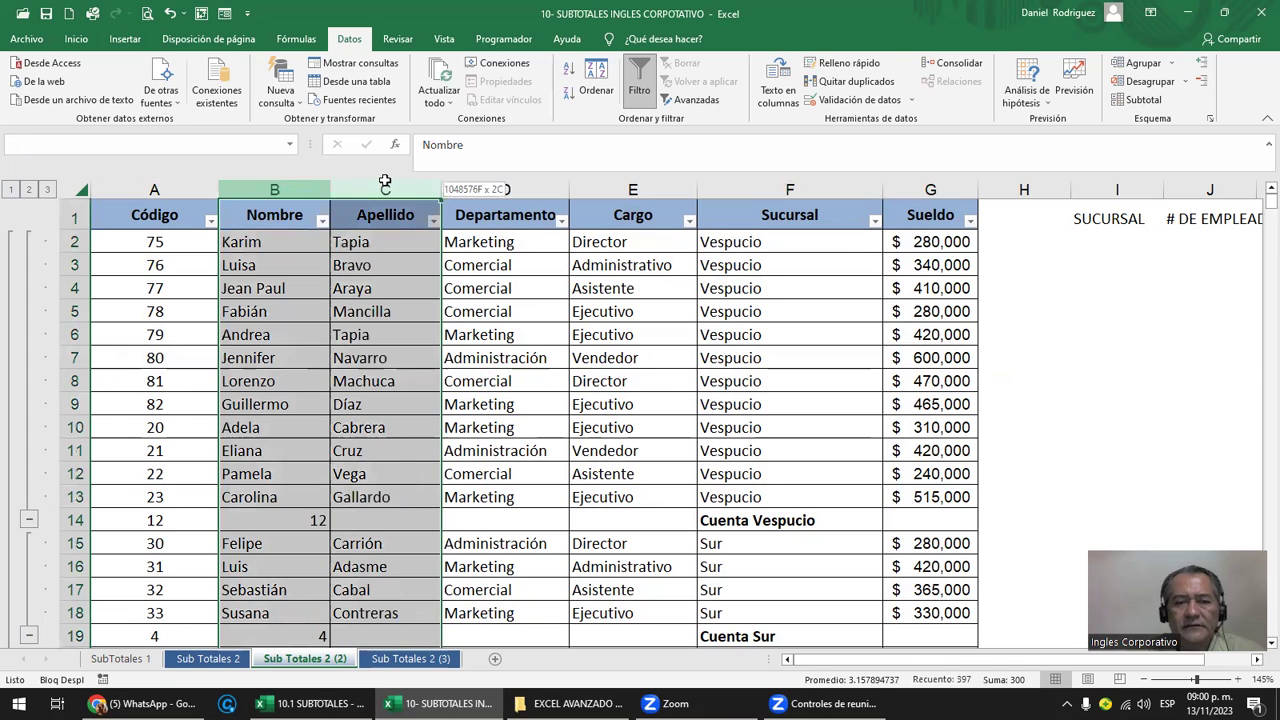
drag(385, 181, 384, 178)
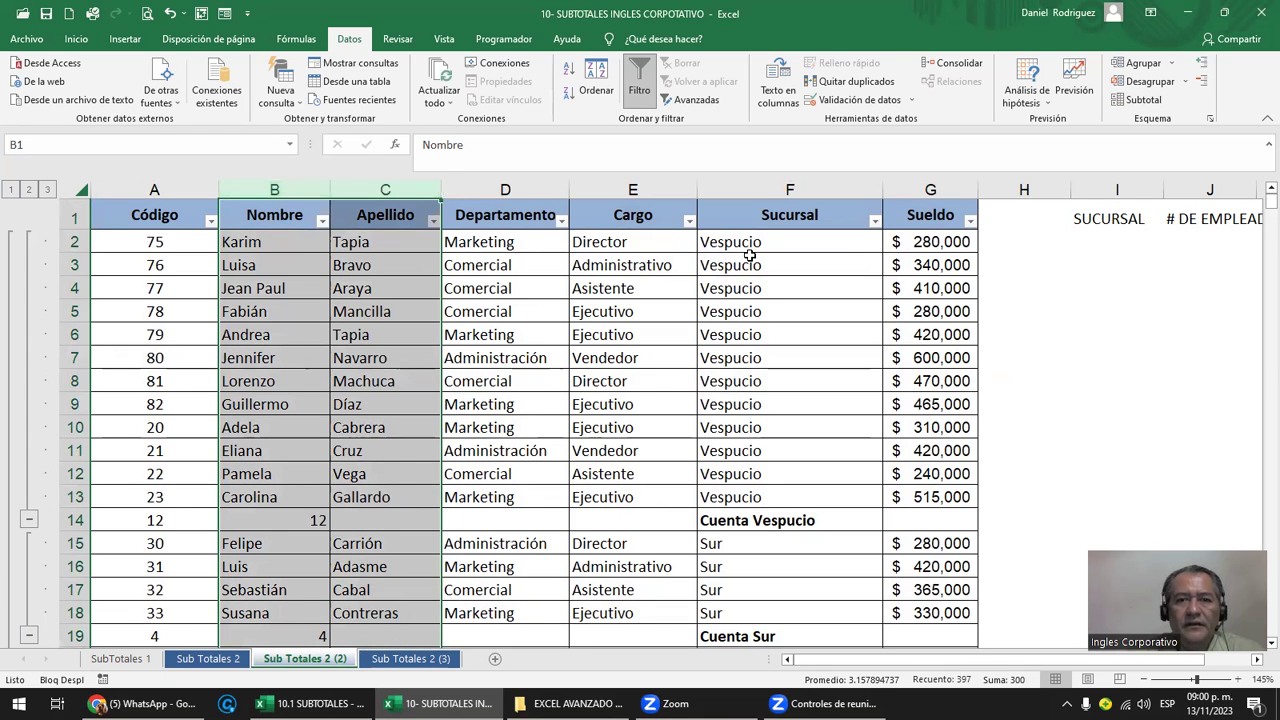
Step: Show only the branch subtotal rows and sort them largest first, with Cuenta Vespucio 12 on top
drag(290, 255, 385, 497)
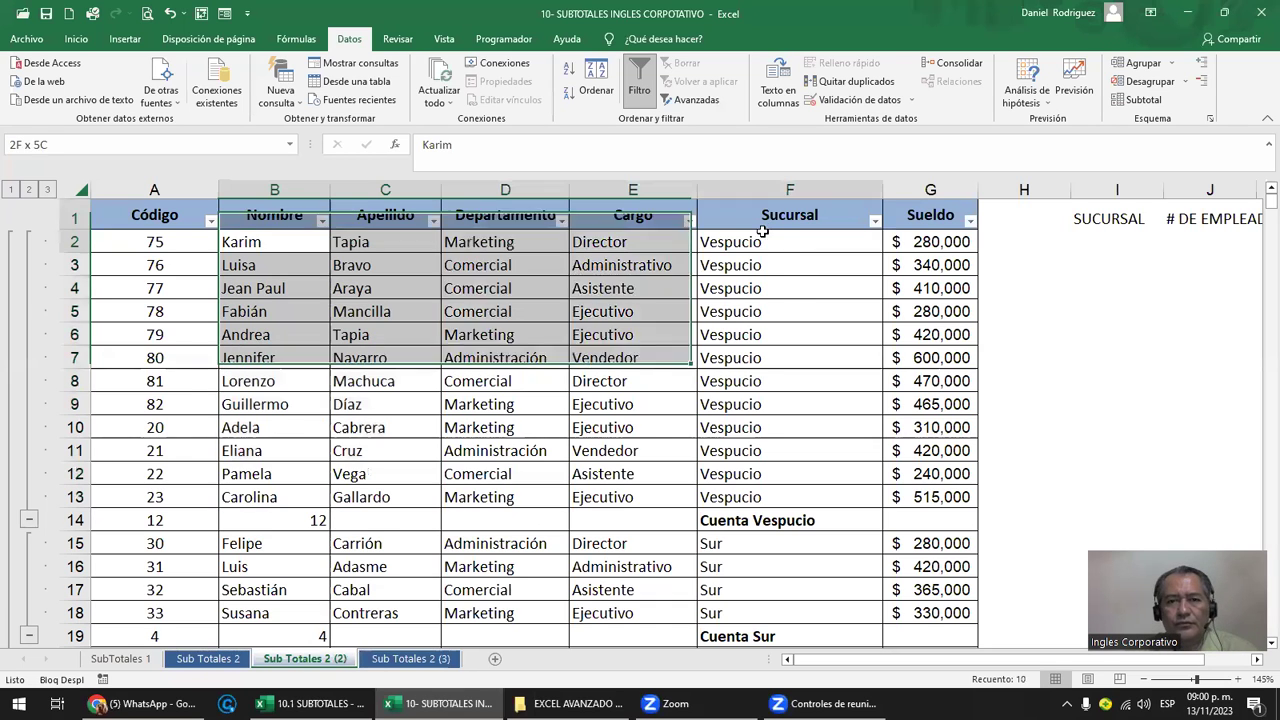
drag(250, 243, 780, 243)
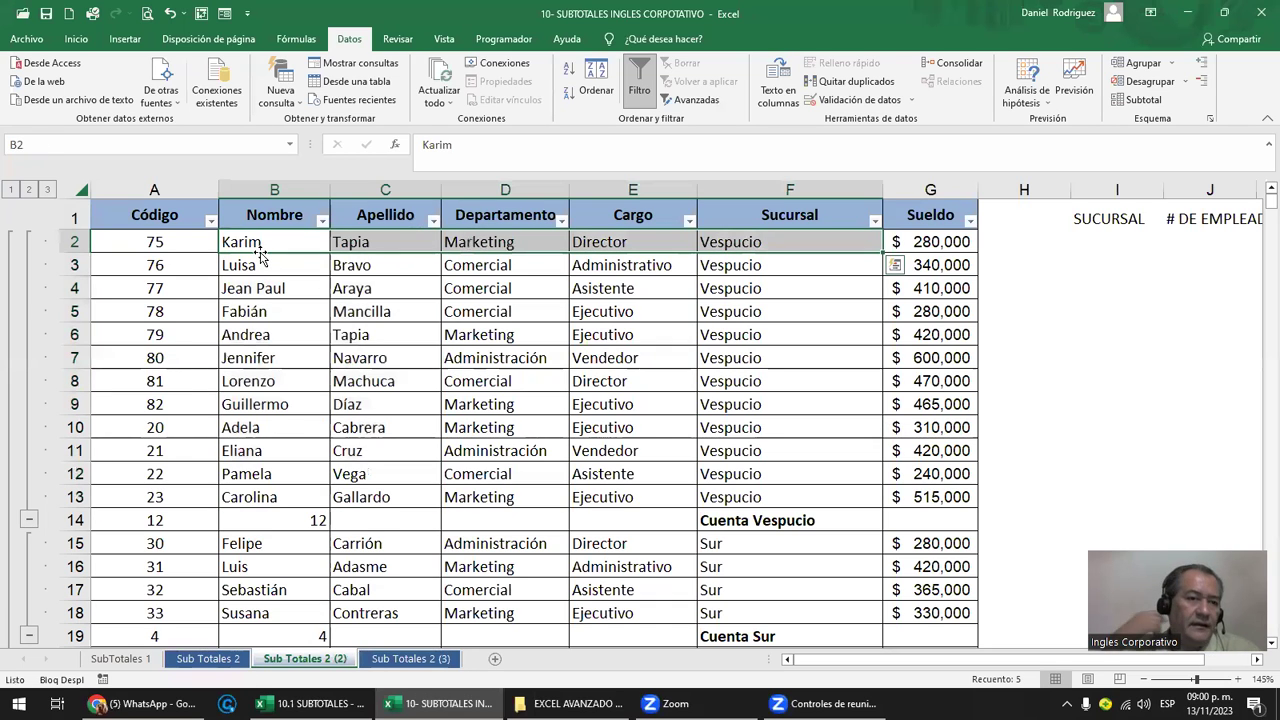
click(10, 189)
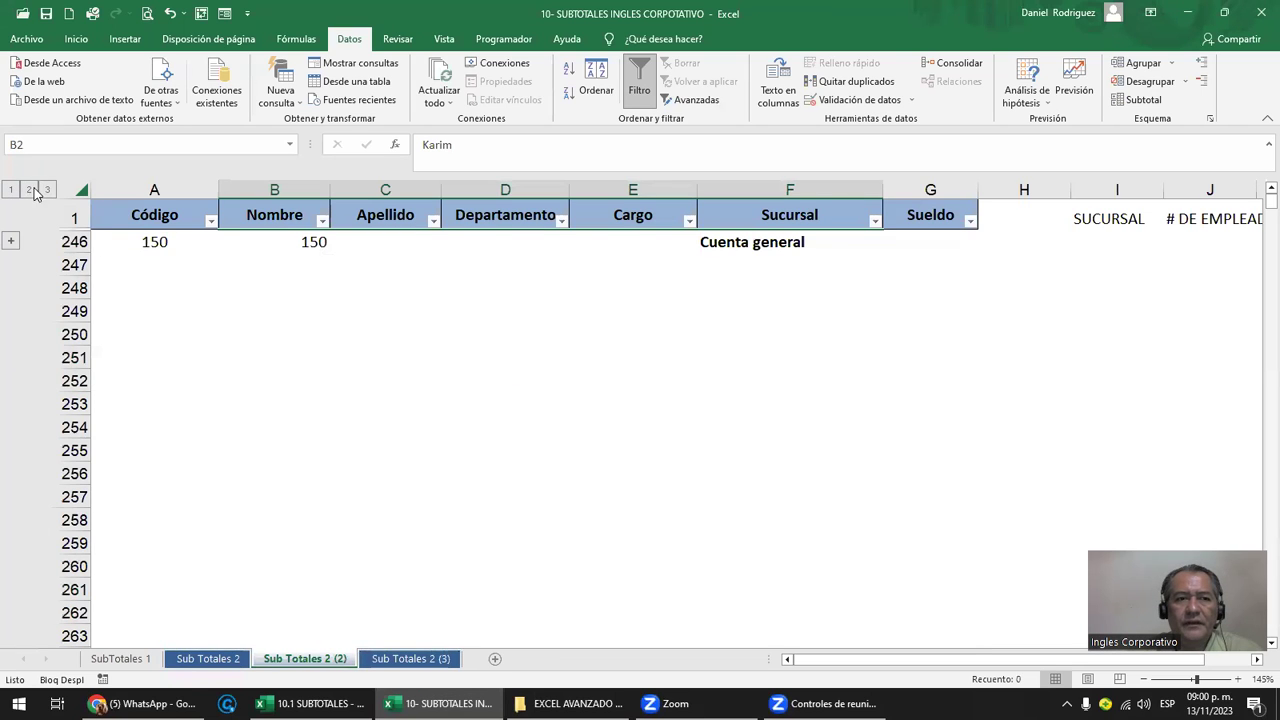
click(29, 189)
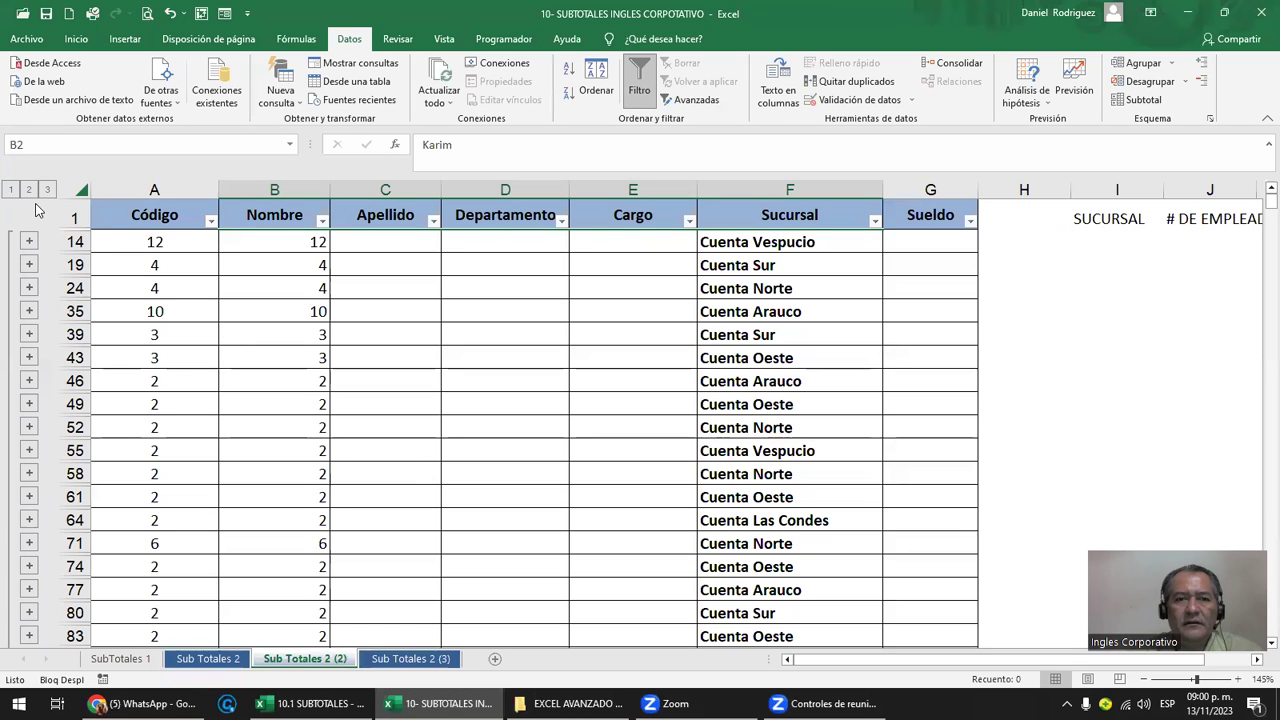
click(298, 245)
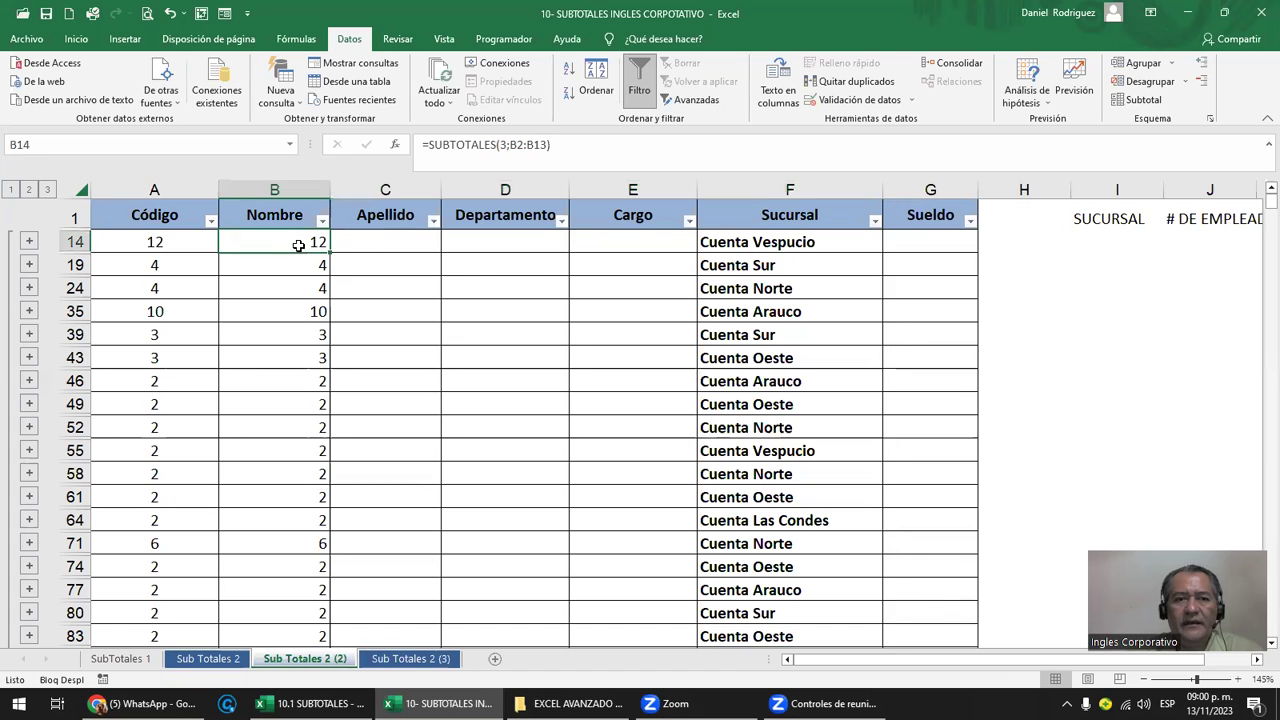
click(572, 93)
click(576, 72)
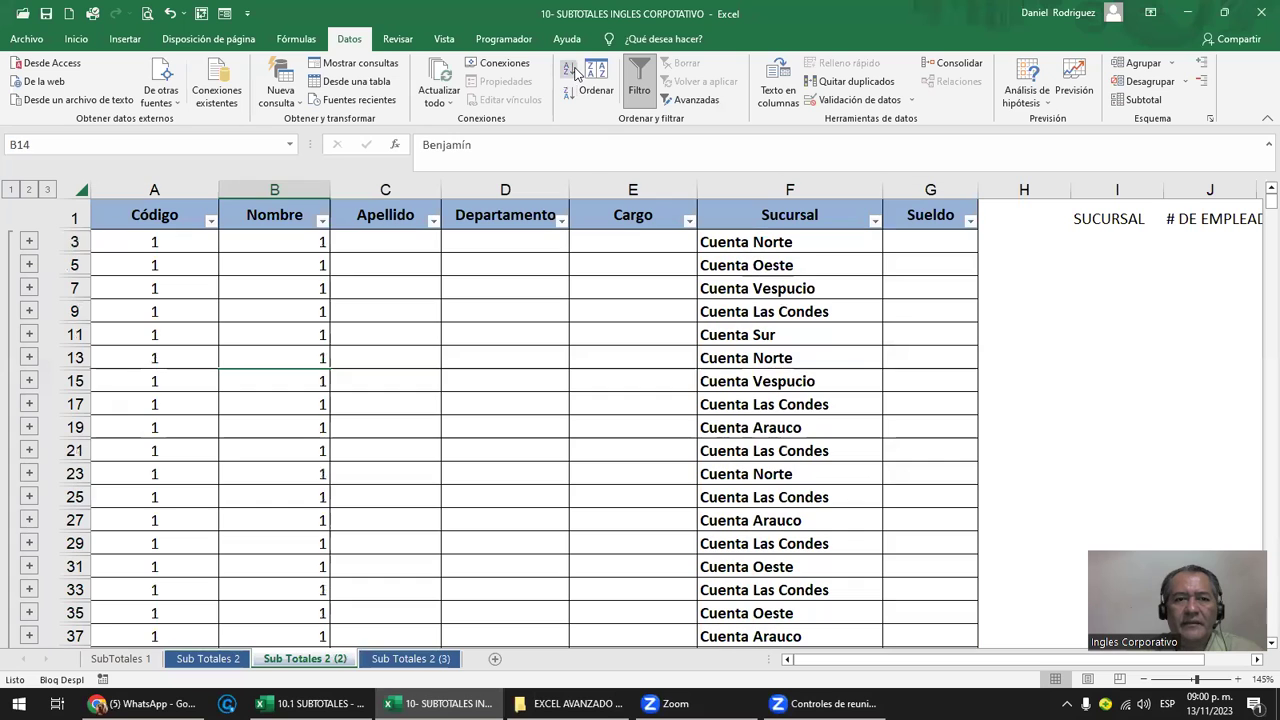
click(569, 95)
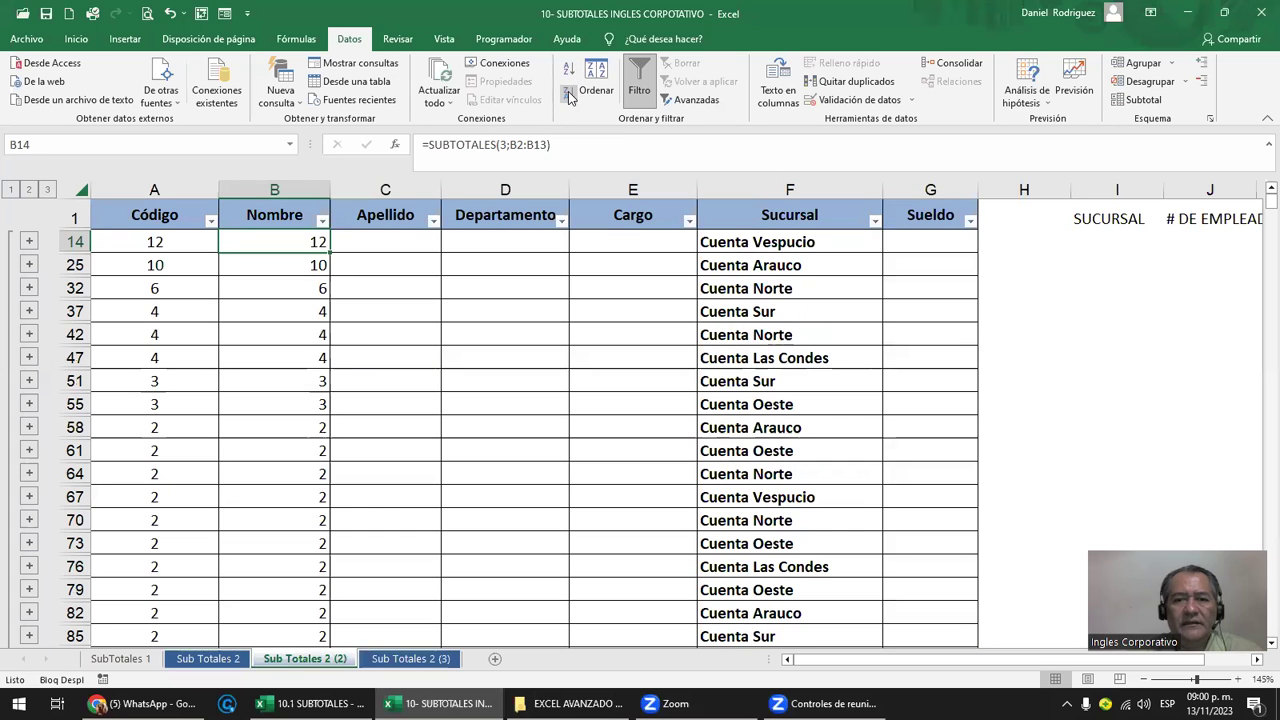
Step: Expand to outline level 3 and scroll through every employee row
click(47, 190)
scroll(428, 334, down, 1)
scroll(428, 334, down, 1)
scroll(428, 334, down, 3)
scroll(428, 334, down, 2)
scroll(428, 334, down, 2)
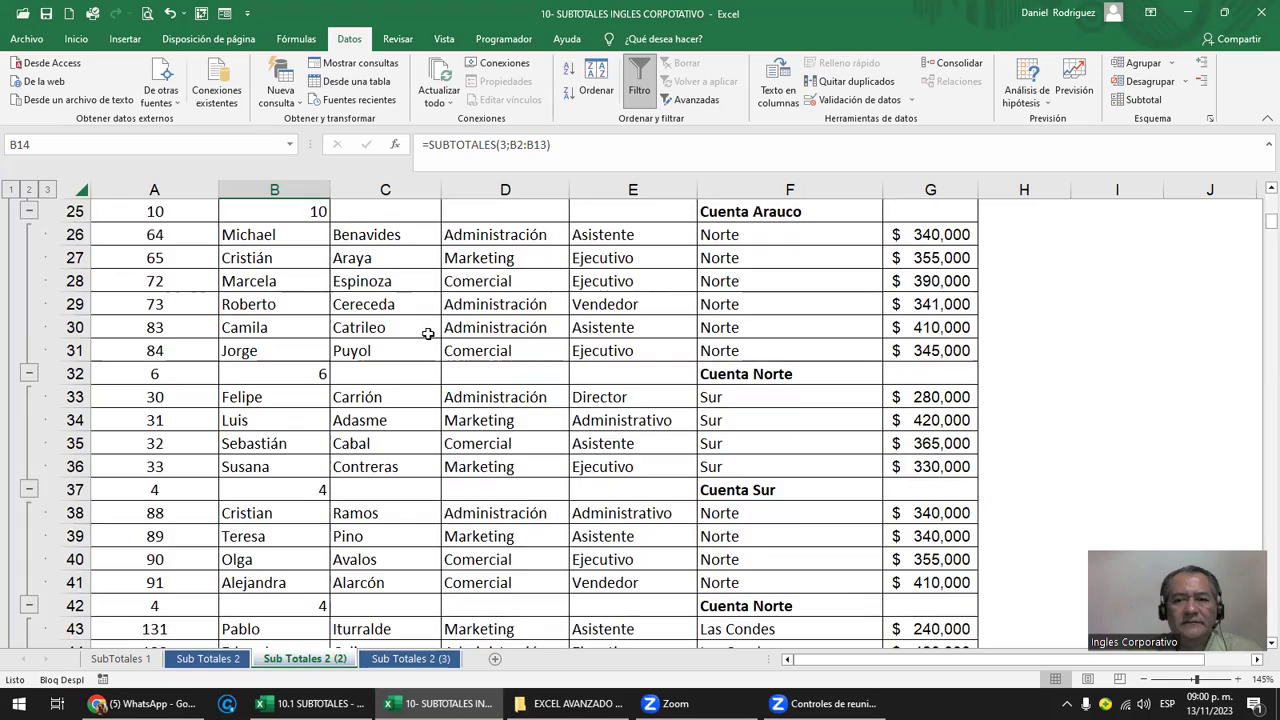
scroll(428, 334, down, 1)
scroll(428, 334, down, 1)
scroll(428, 334, up, 6)
scroll(428, 334, up, 4)
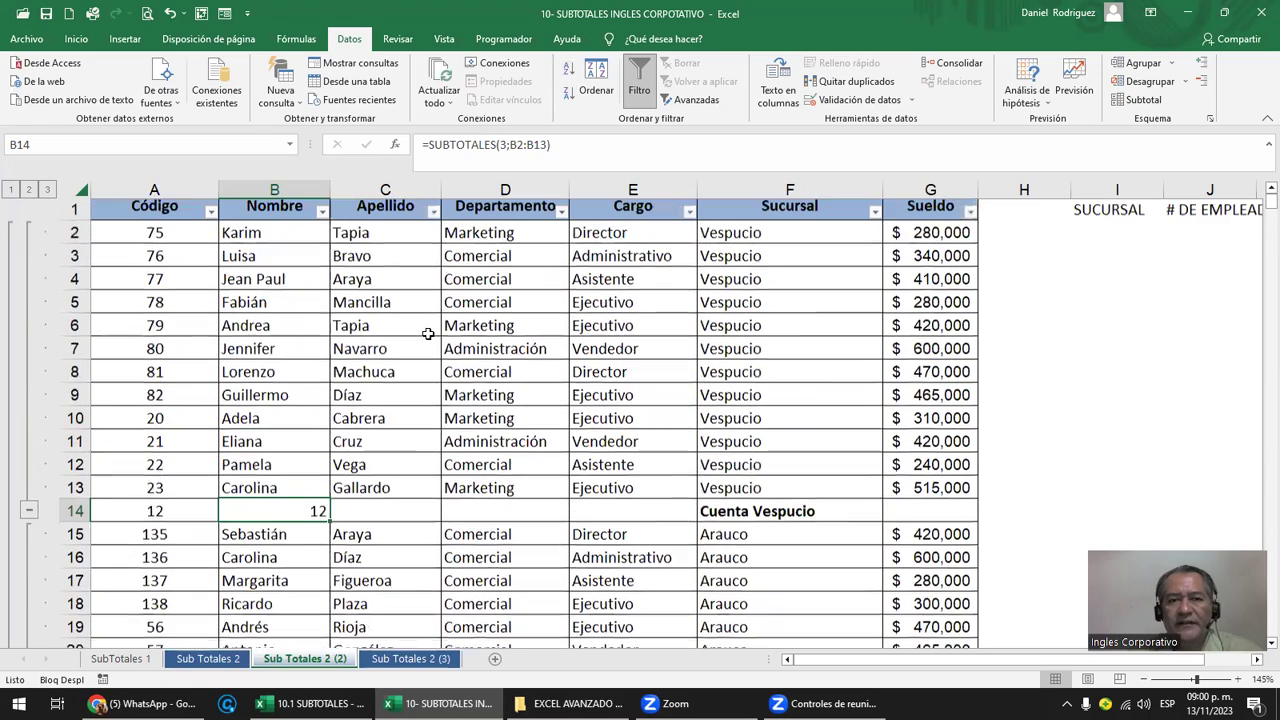
Step: Select the Código, Departamento and Cargo columns and the Director cells in the Vespucio and Arauco groups
click(143, 217)
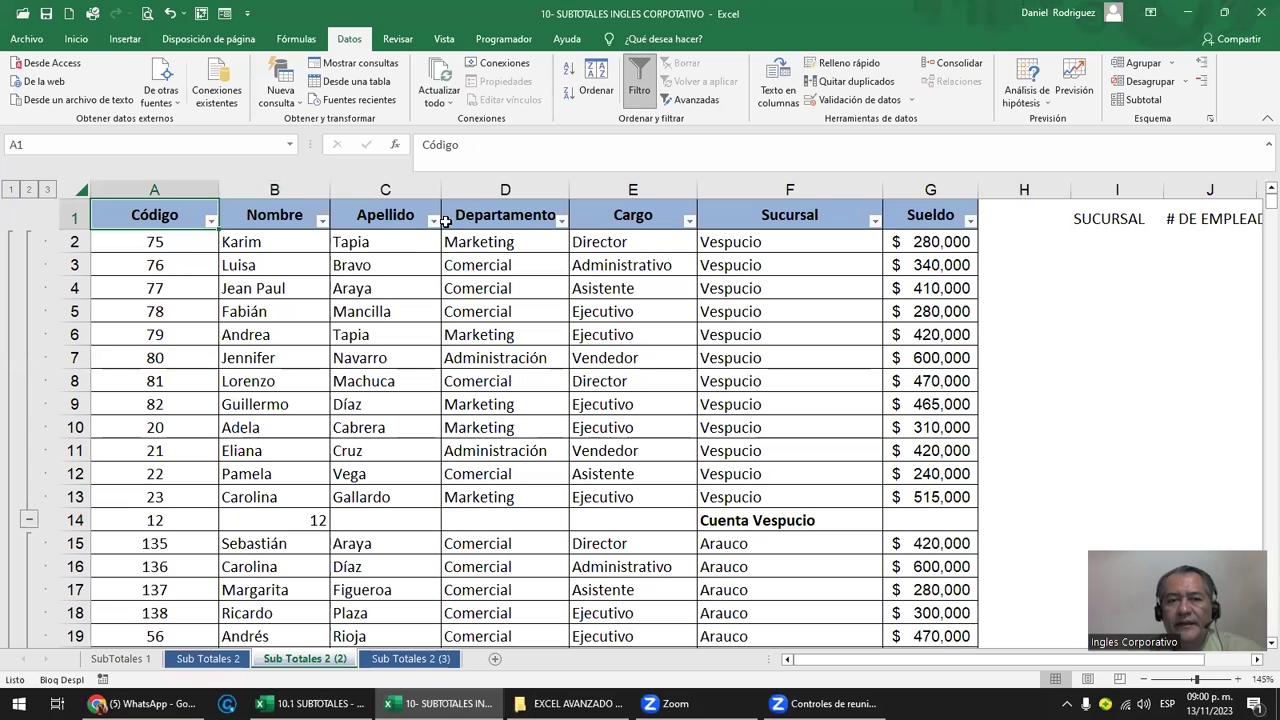
click(490, 186)
drag(490, 184, 490, 188)
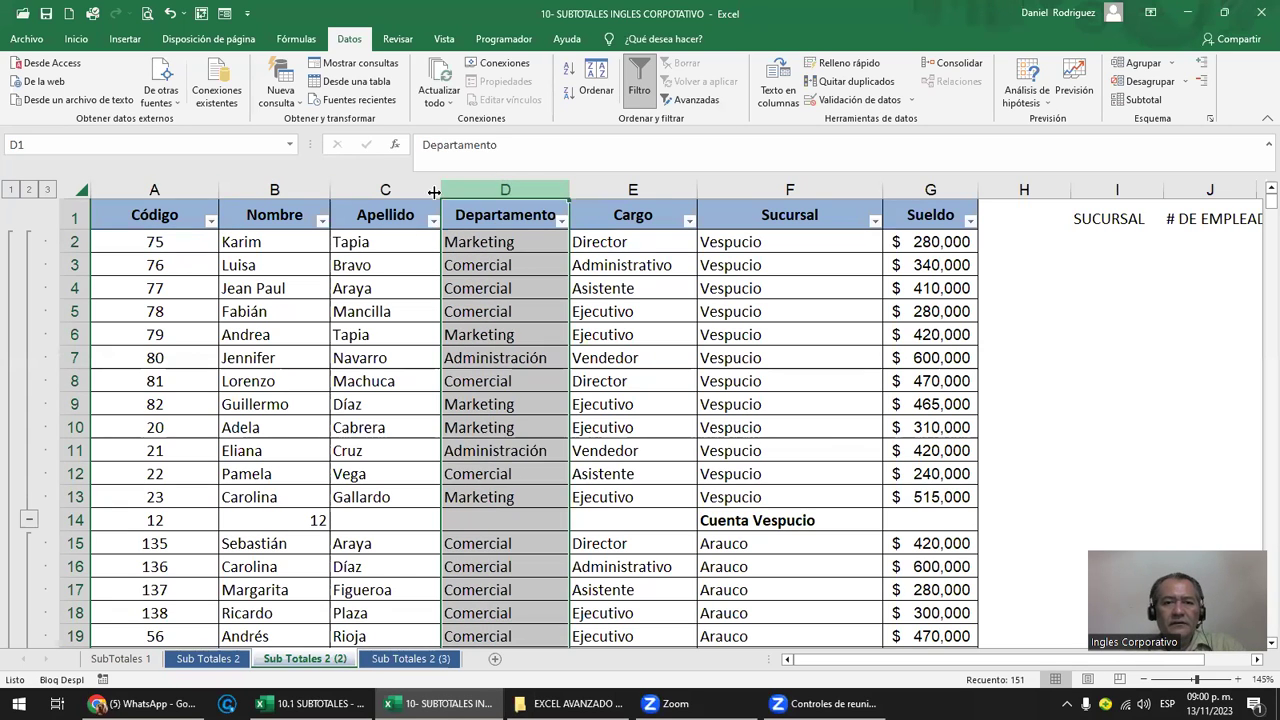
click(635, 190)
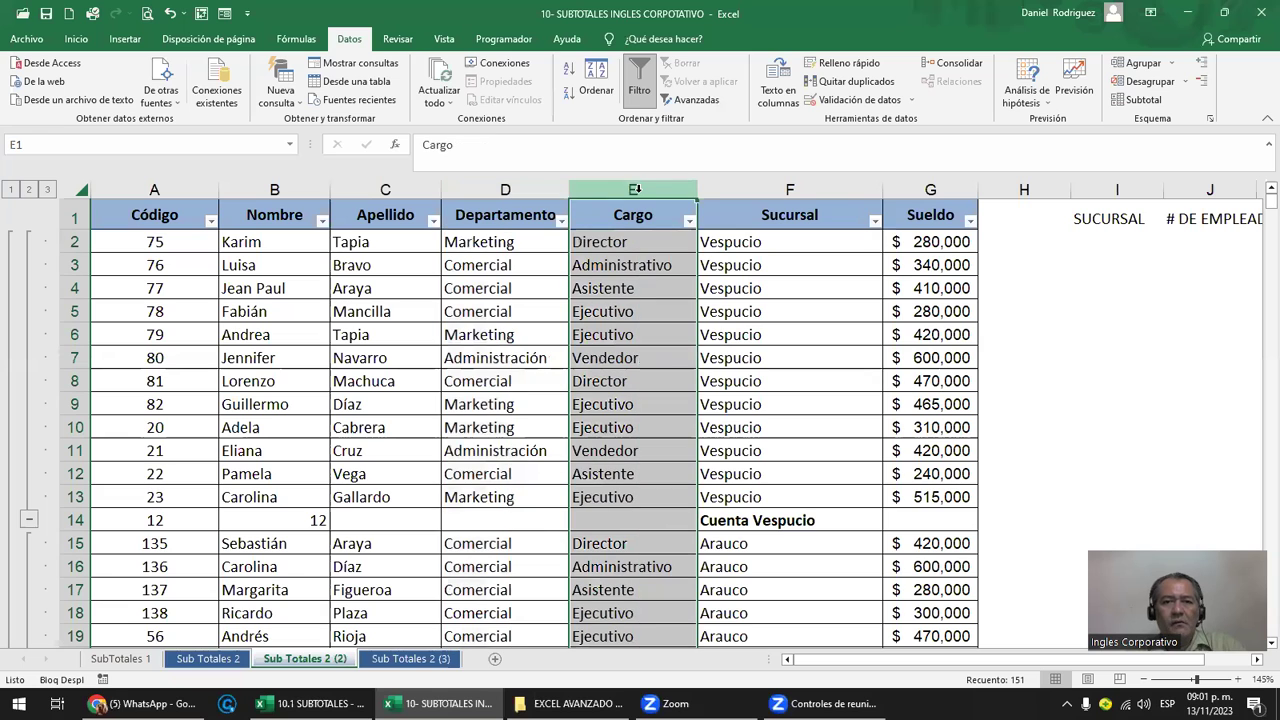
click(640, 242)
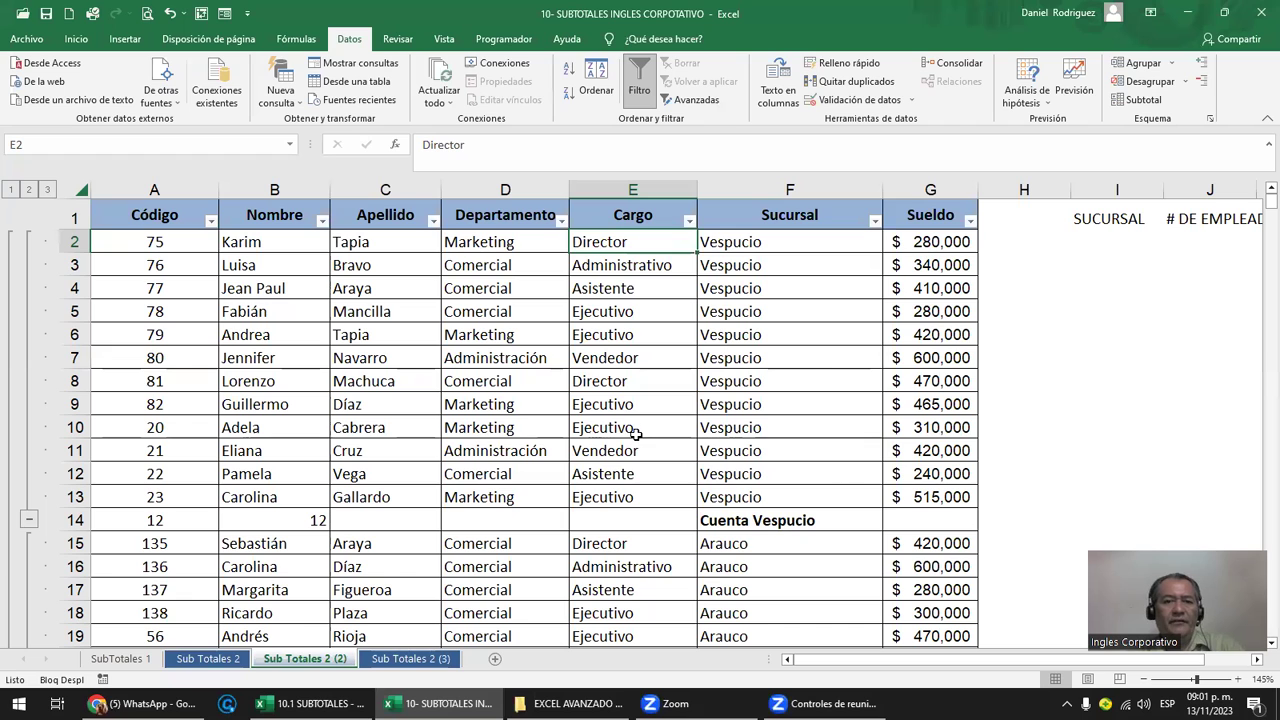
click(757, 545)
click(615, 545)
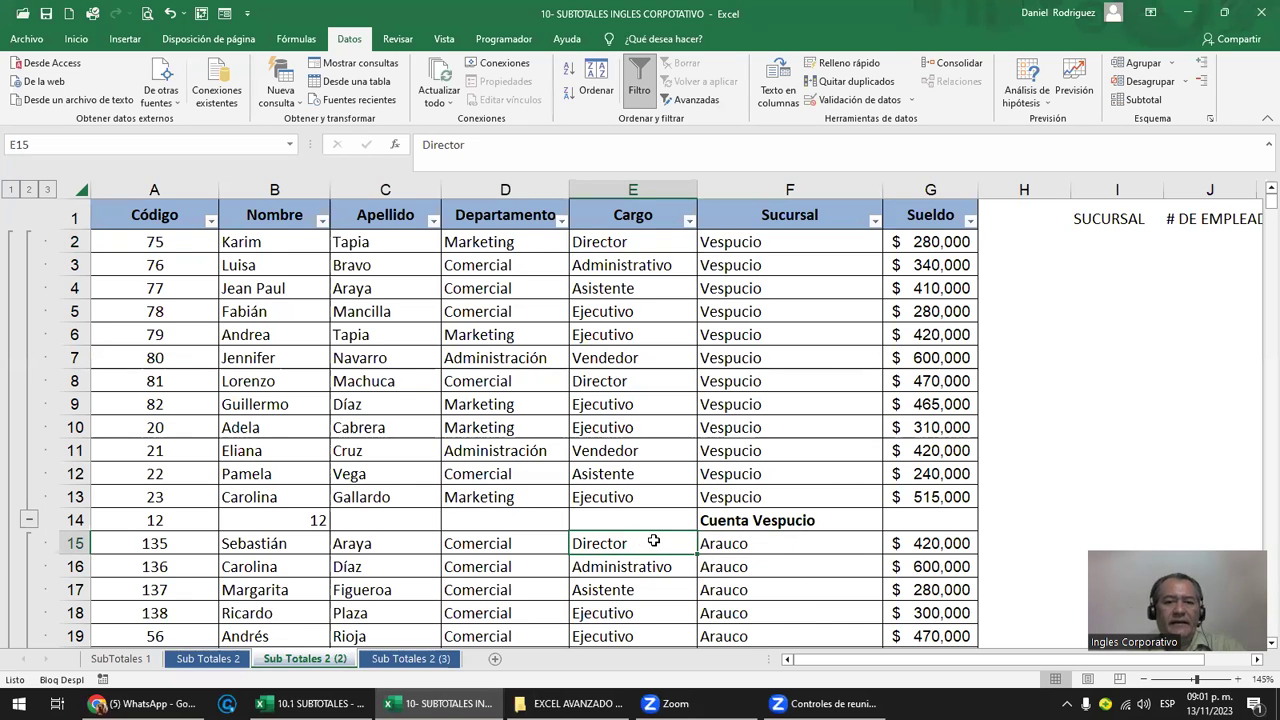
scroll(653, 541, down, 1)
scroll(655, 540, down, 1)
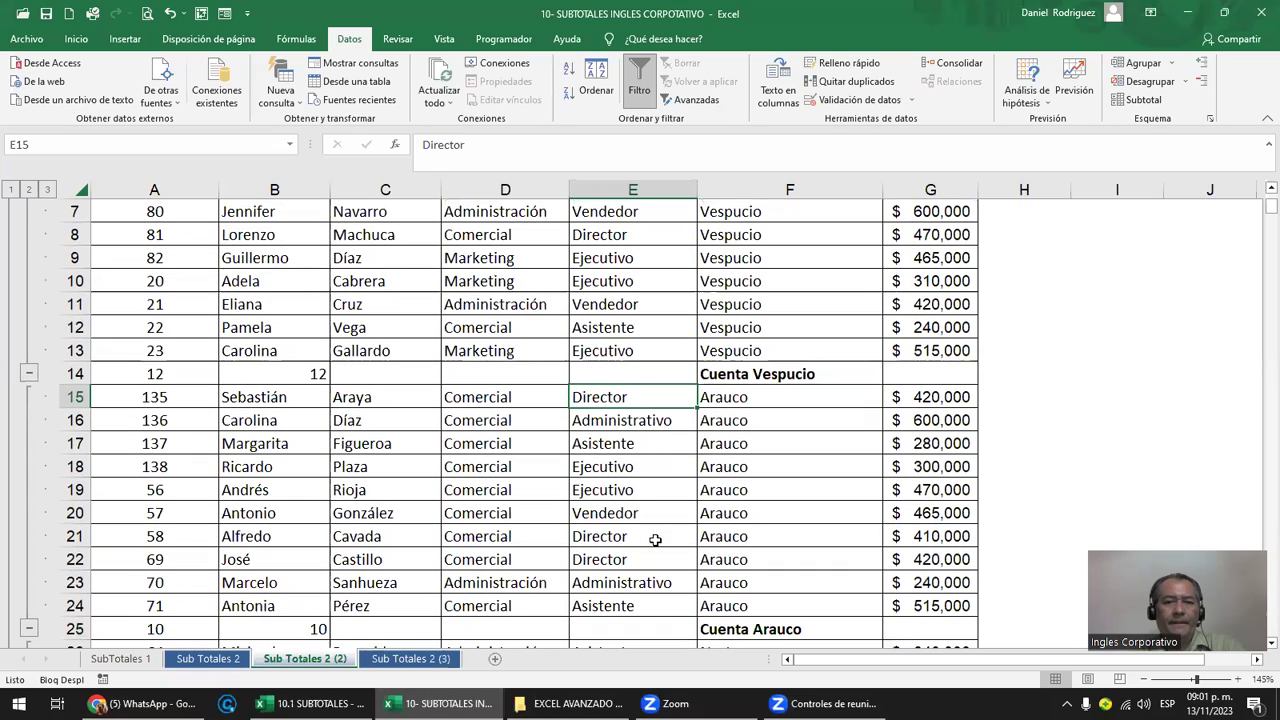
click(617, 540)
scroll(638, 466, up, 1)
scroll(638, 466, up, 1)
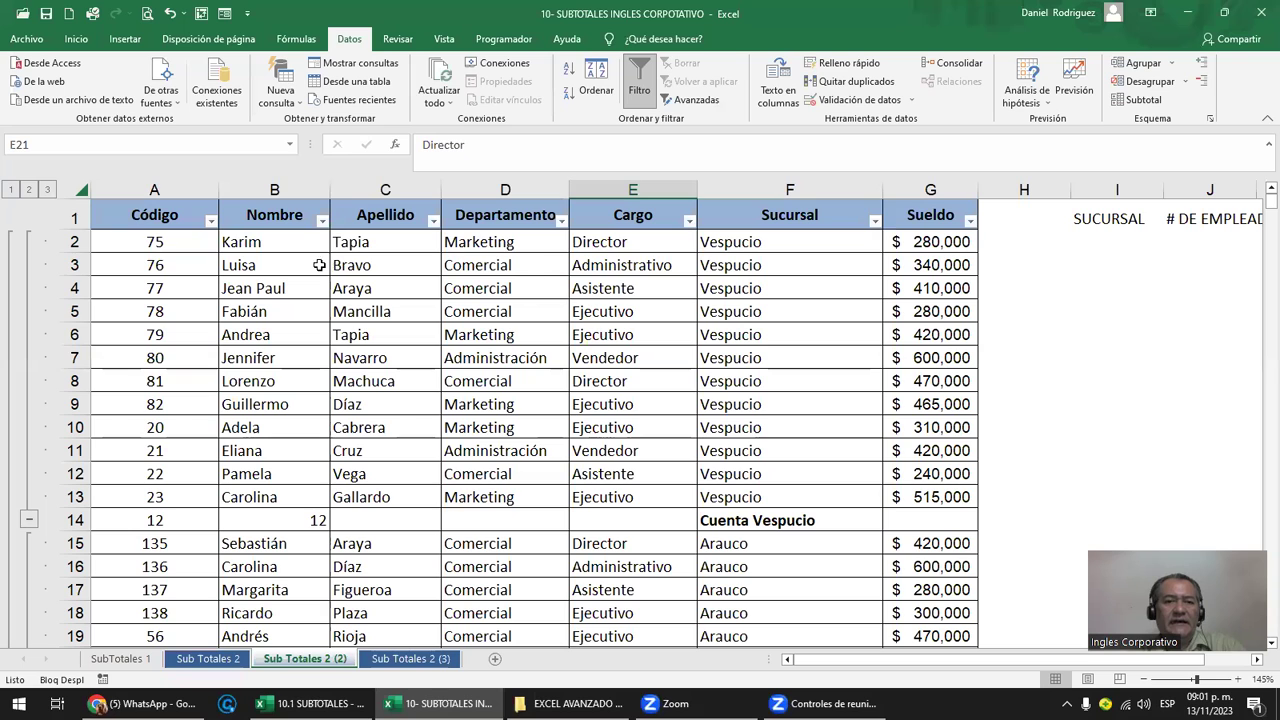
Step: Select the Vespucio employee rows A2:G13 and check row 2's Cargo and Sucursal values
drag(133, 245, 930, 497)
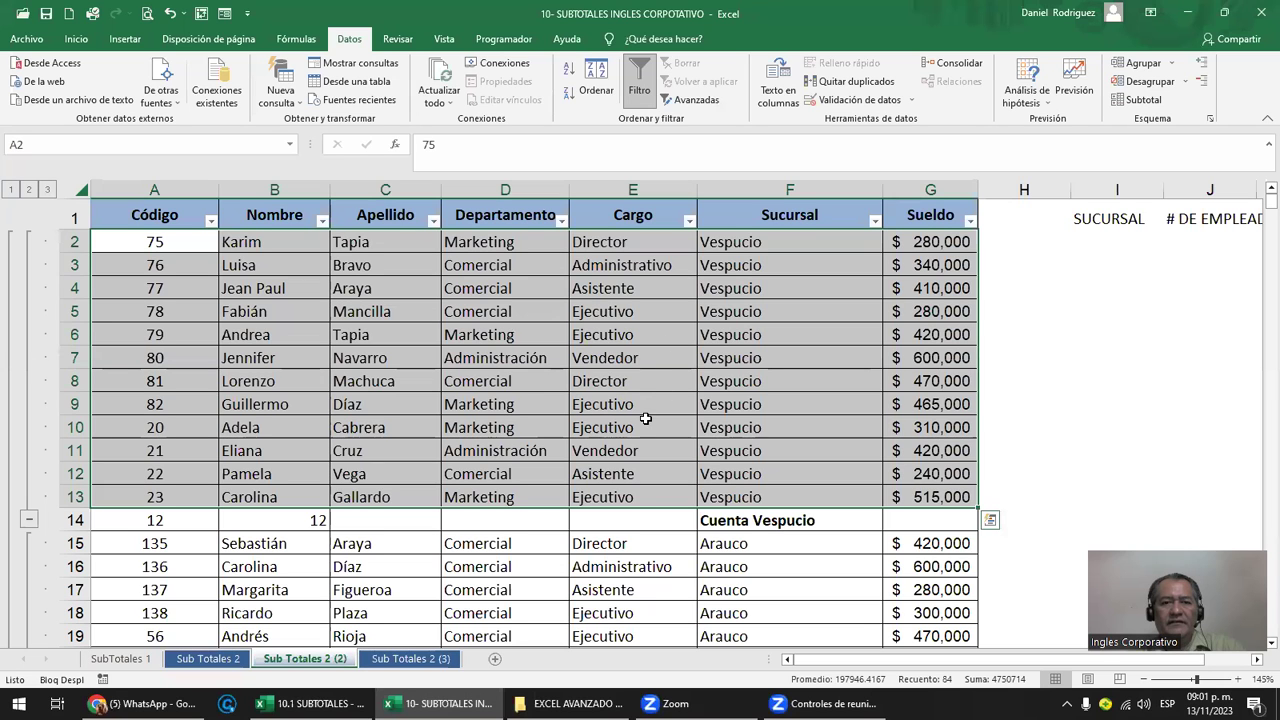
click(630, 497)
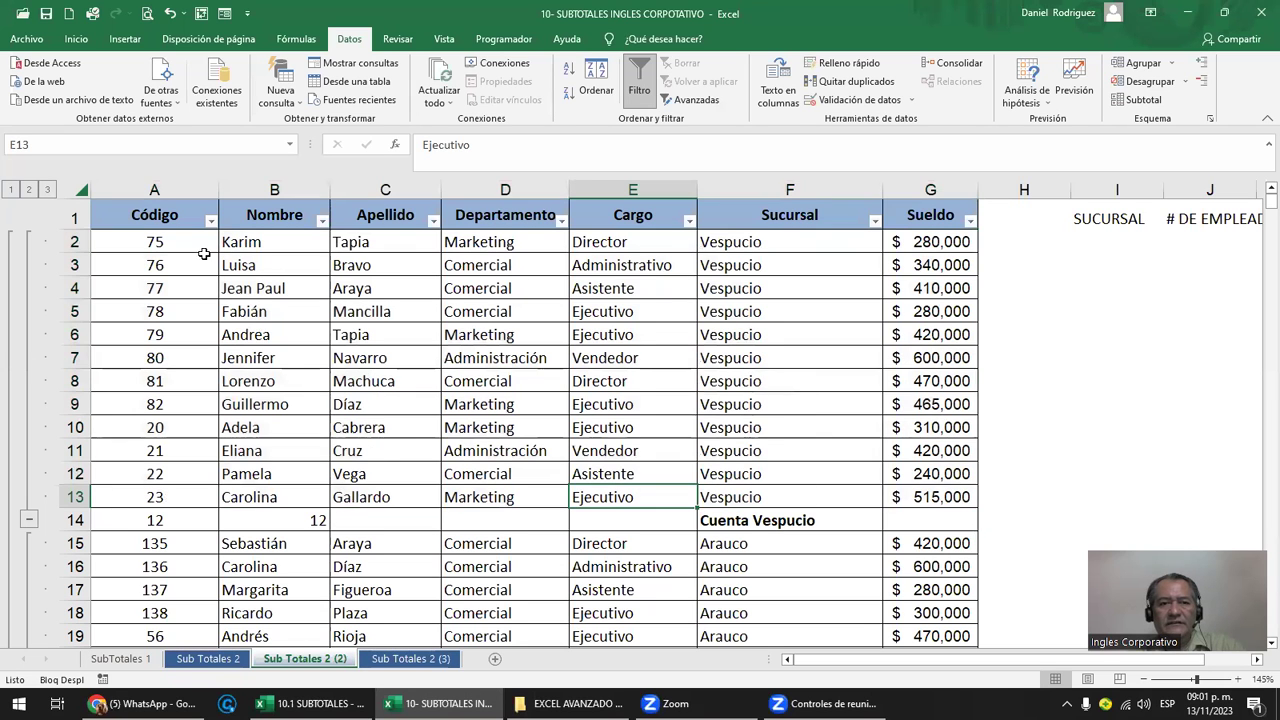
drag(183, 251, 900, 497)
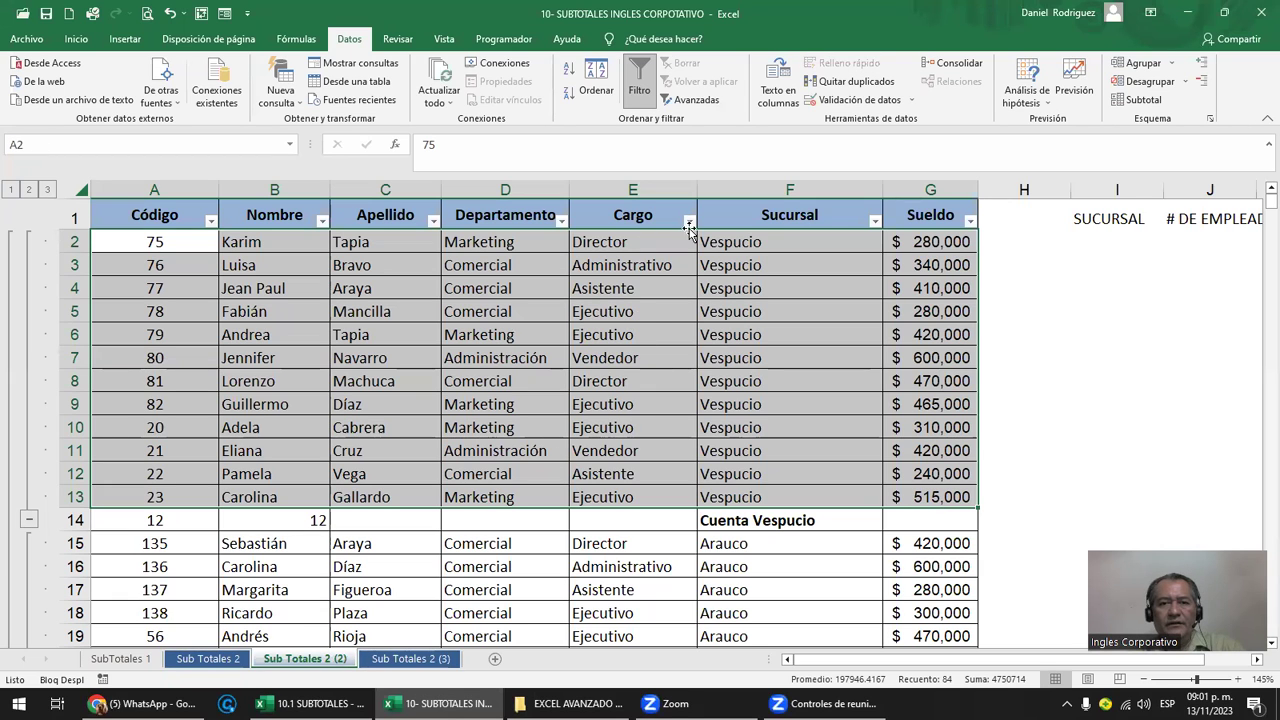
click(605, 250)
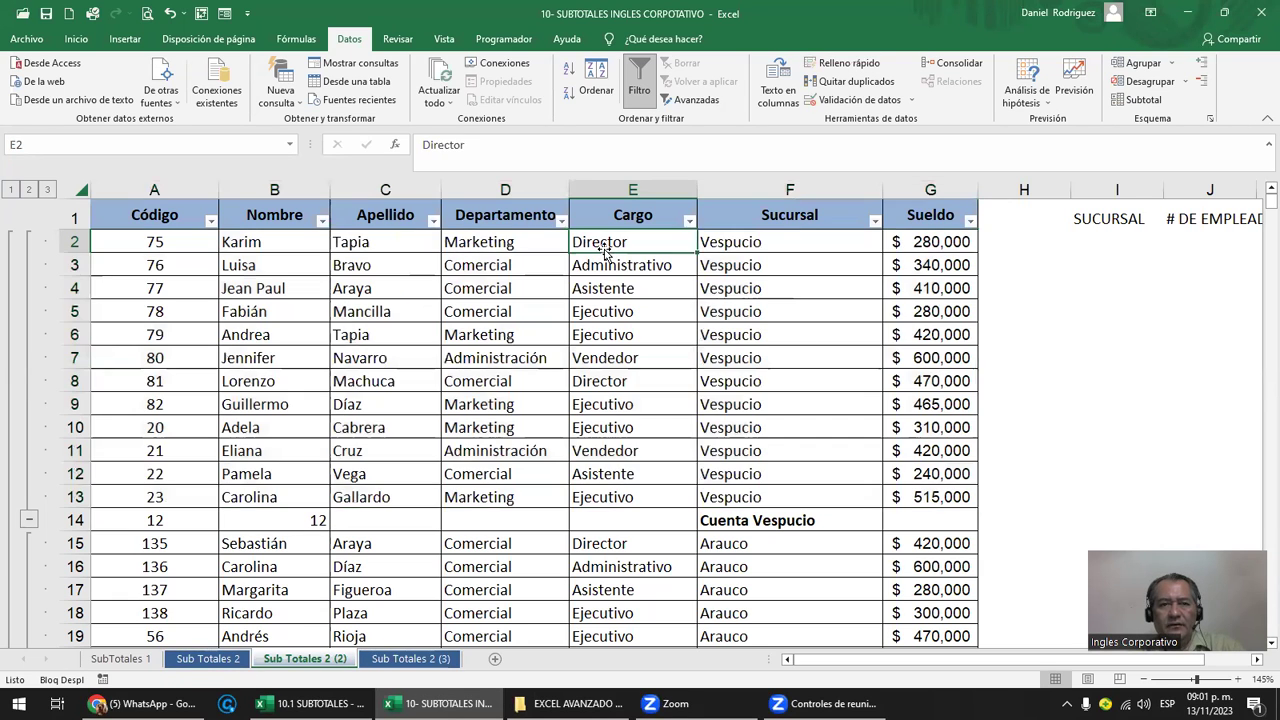
click(745, 250)
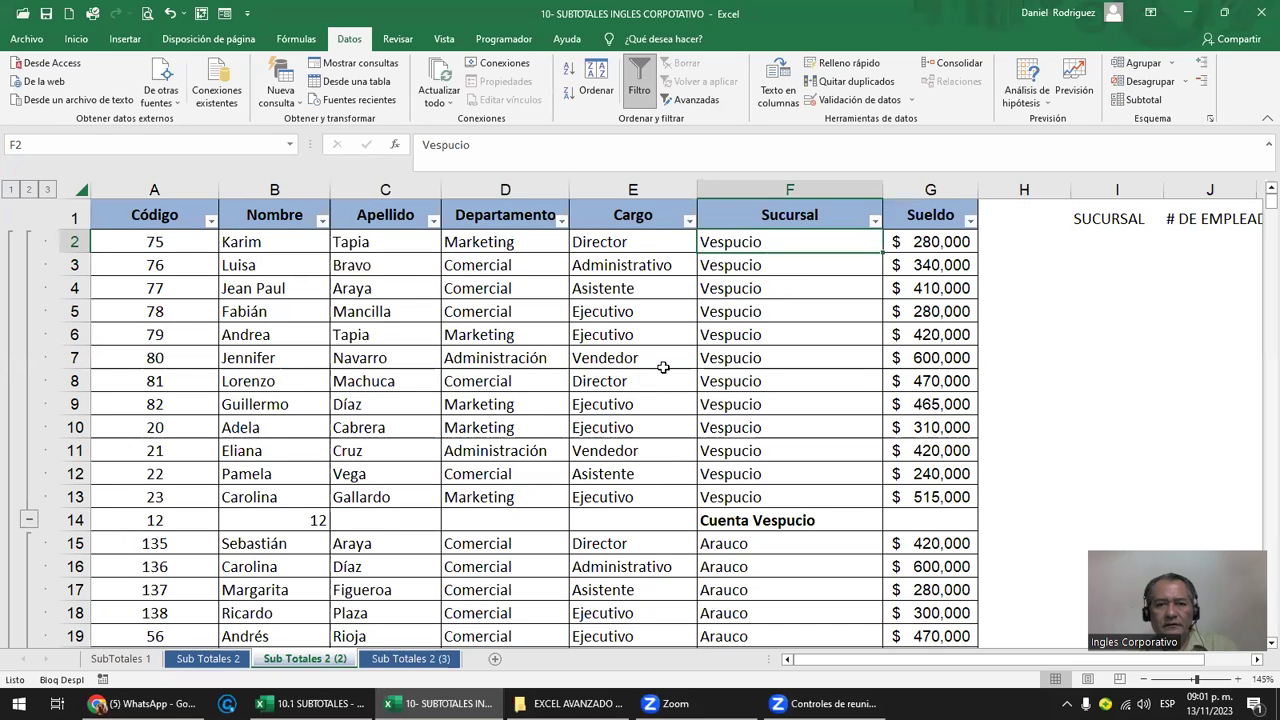
Step: Highlight the Director entries in rows 15 and 22, then switch to WhatsApp Web in Chrome
scroll(677, 366, down, 1)
scroll(677, 366, down, 2)
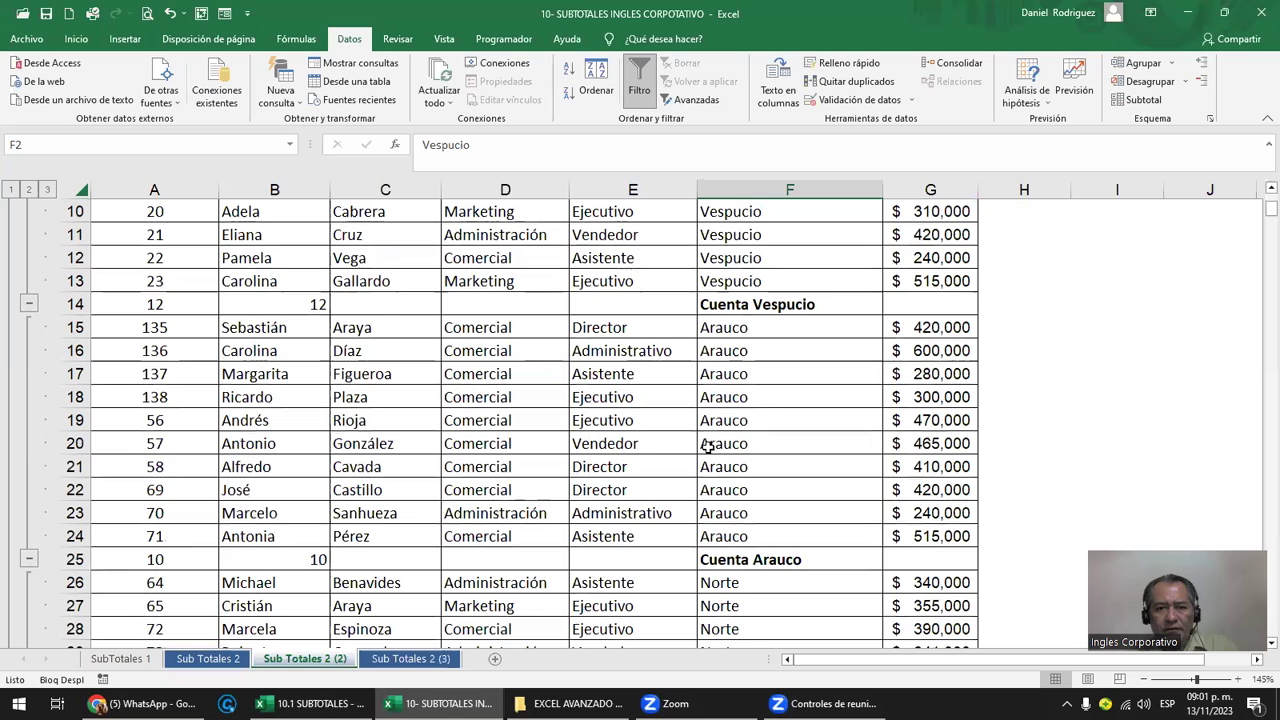
click(625, 489)
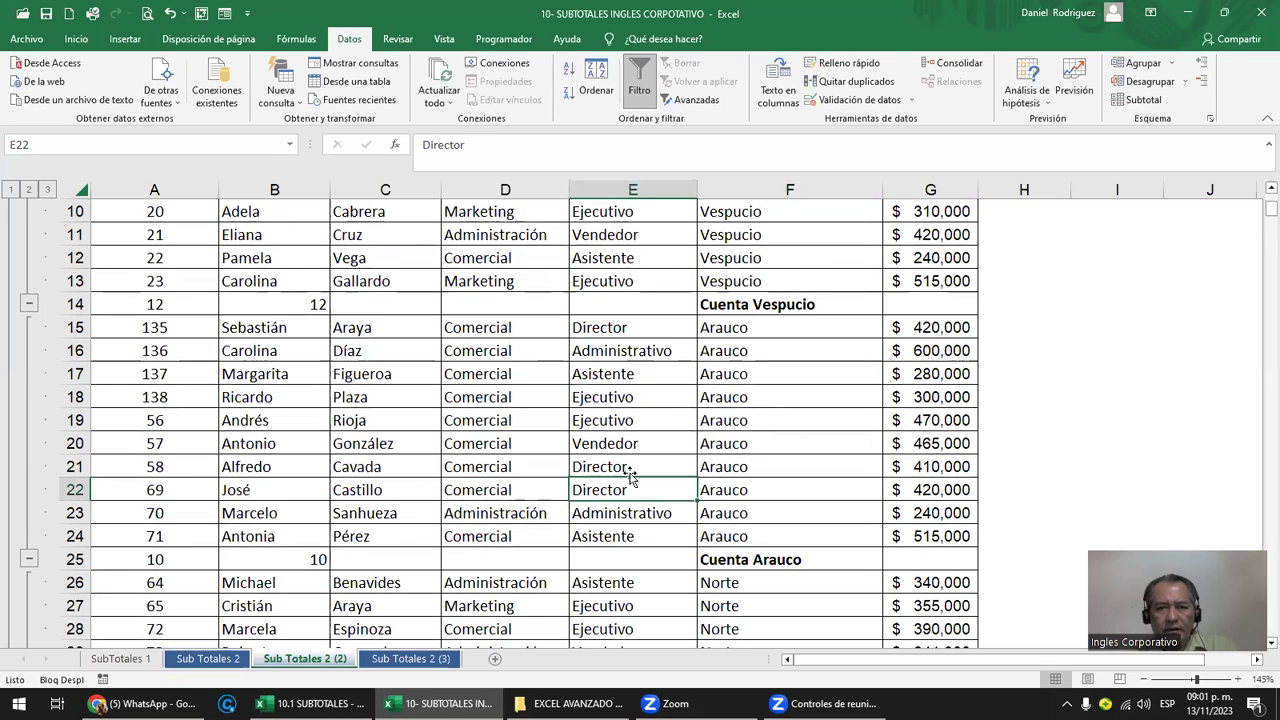
ctrl+click(595, 331)
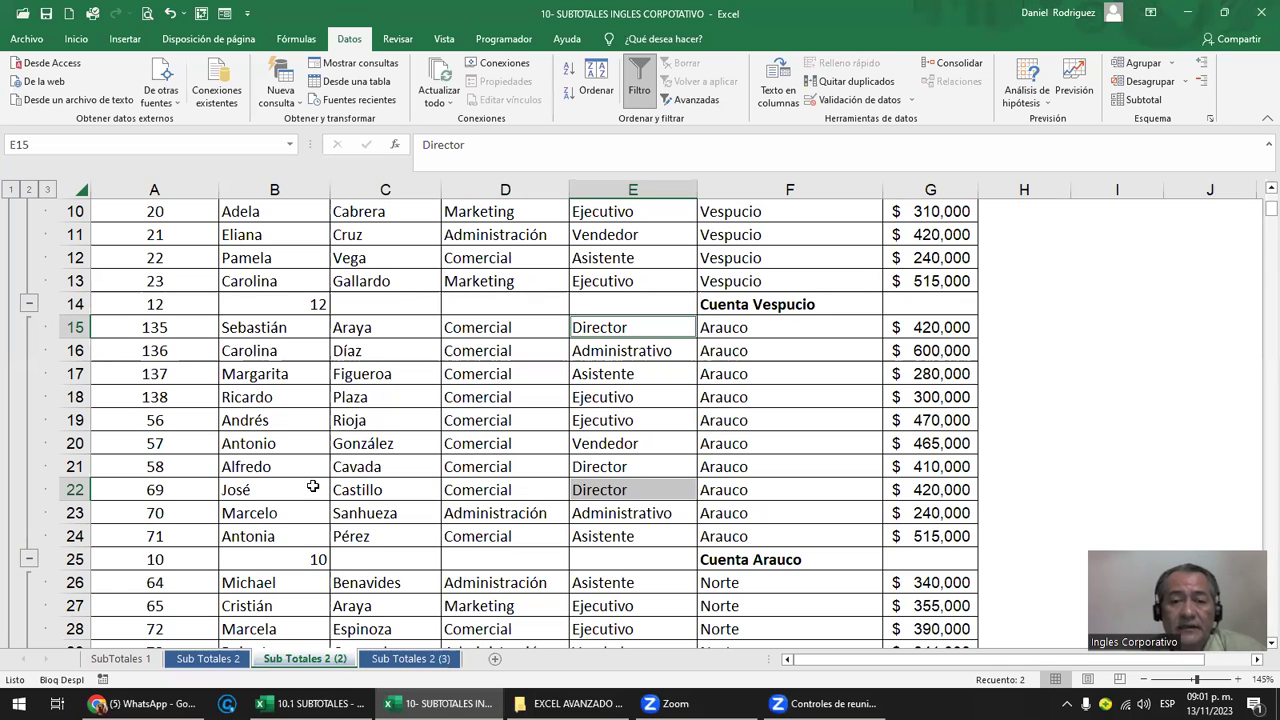
click(486, 351)
scroll(486, 350, up, 3)
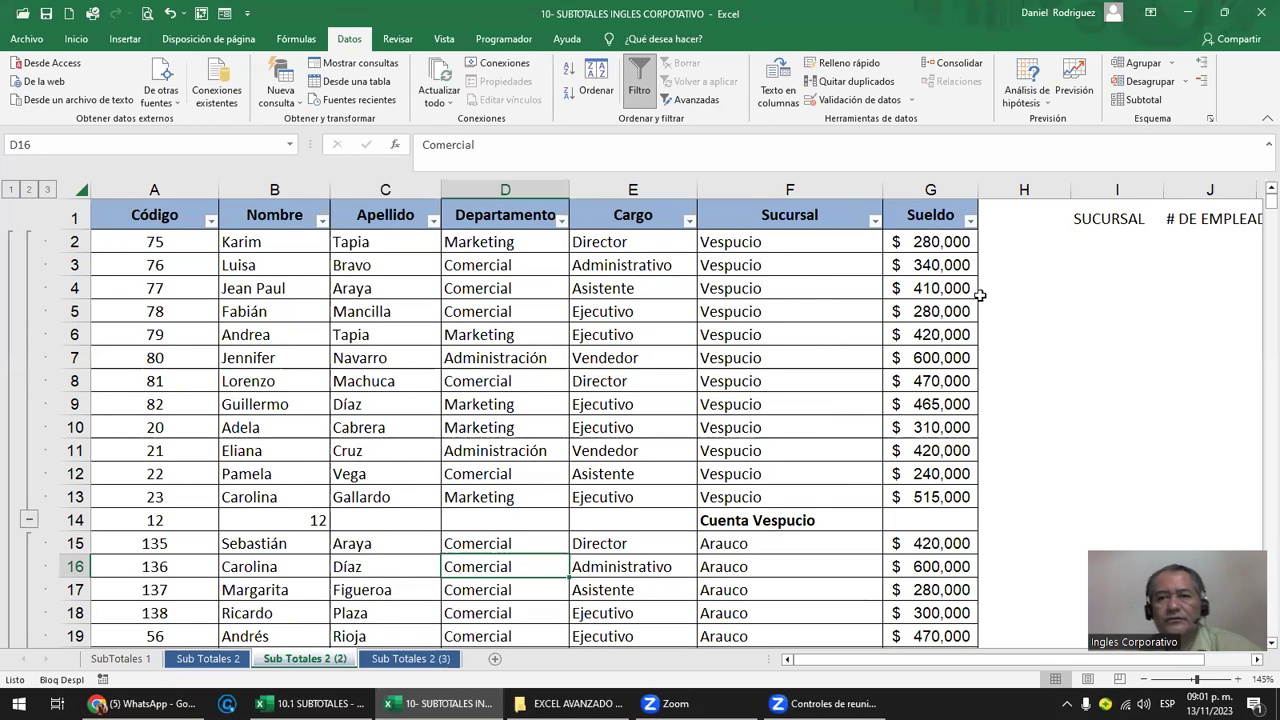
click(790, 220)
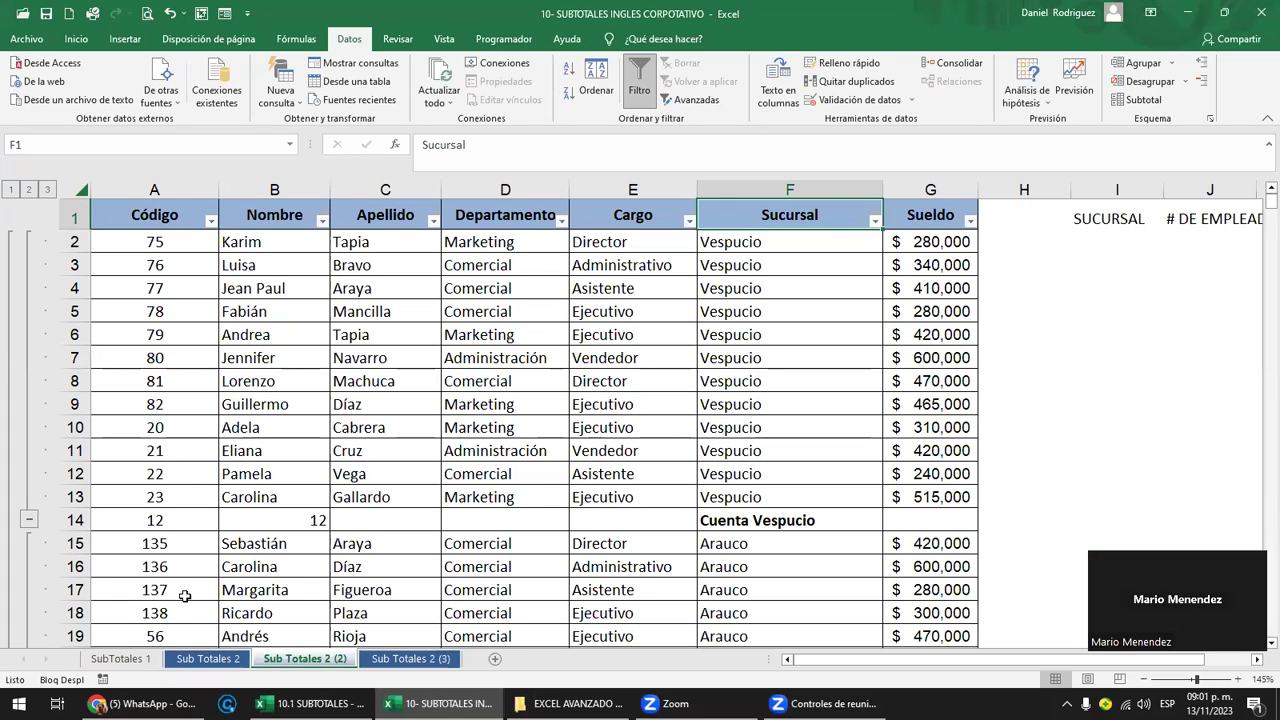
click(185, 598)
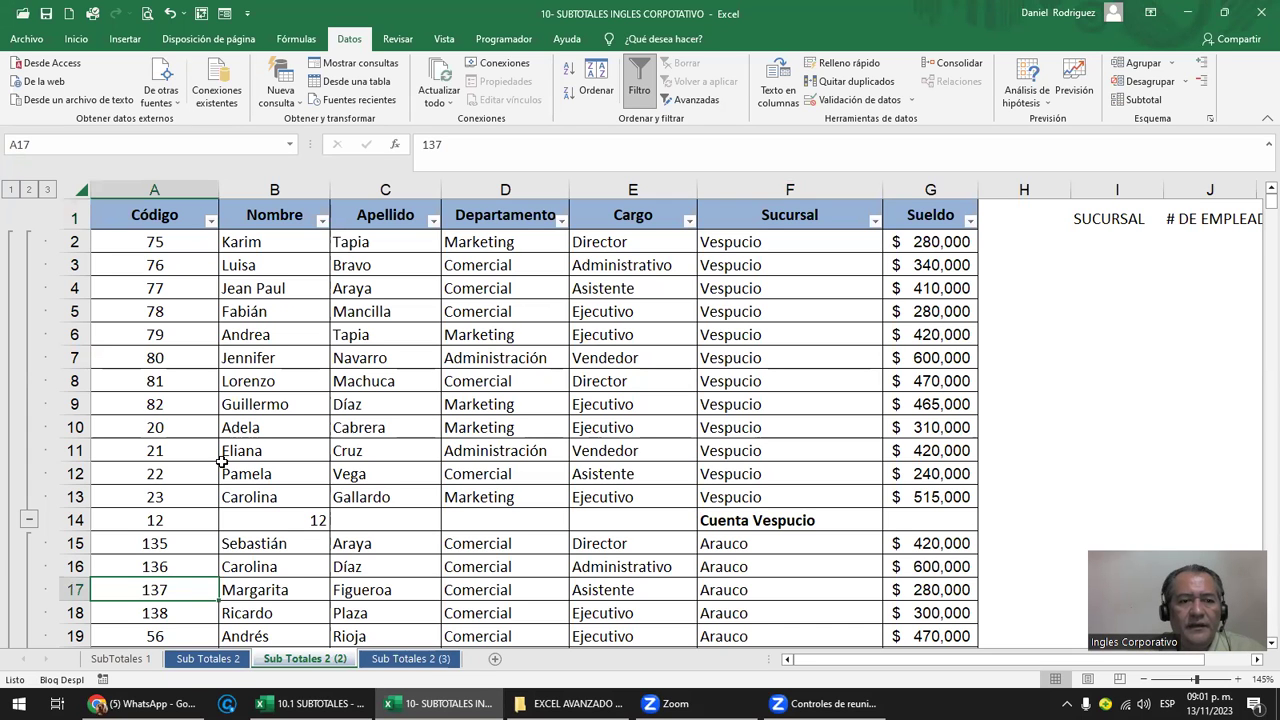
click(145, 703)
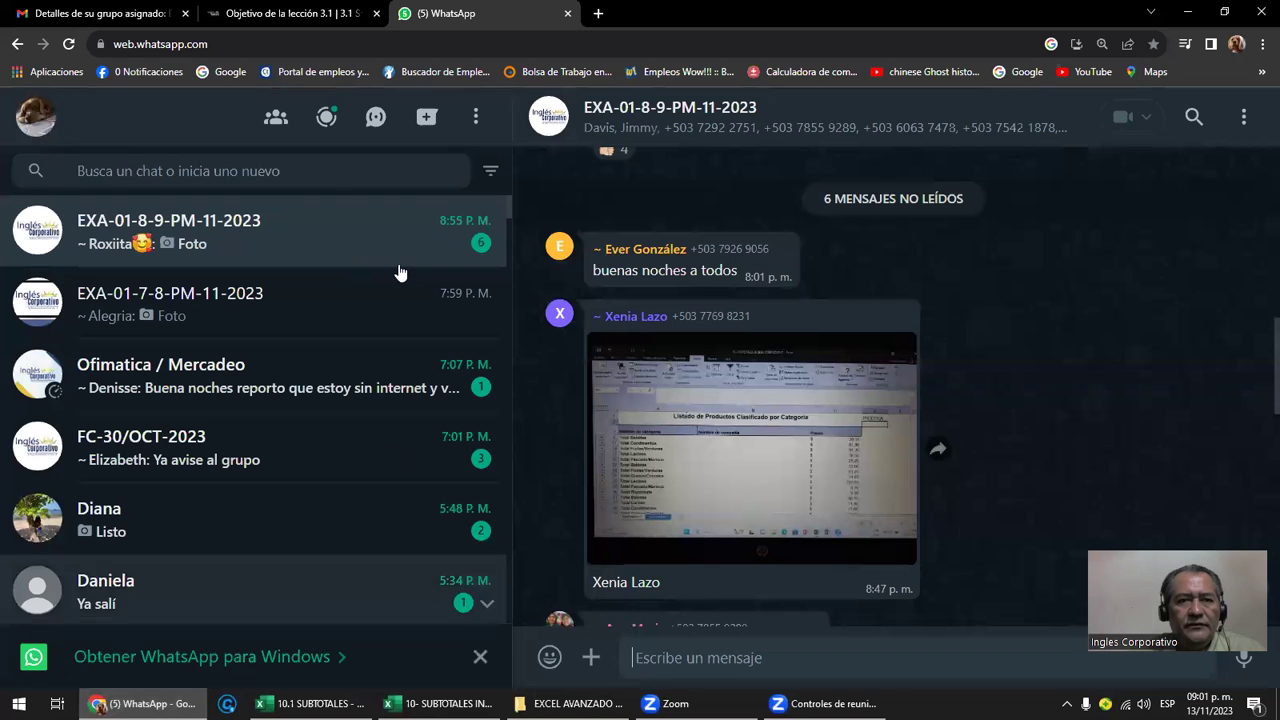
Step: Read through the Objetivo de la lección 3.1 Subtotal lesson page
click(285, 14)
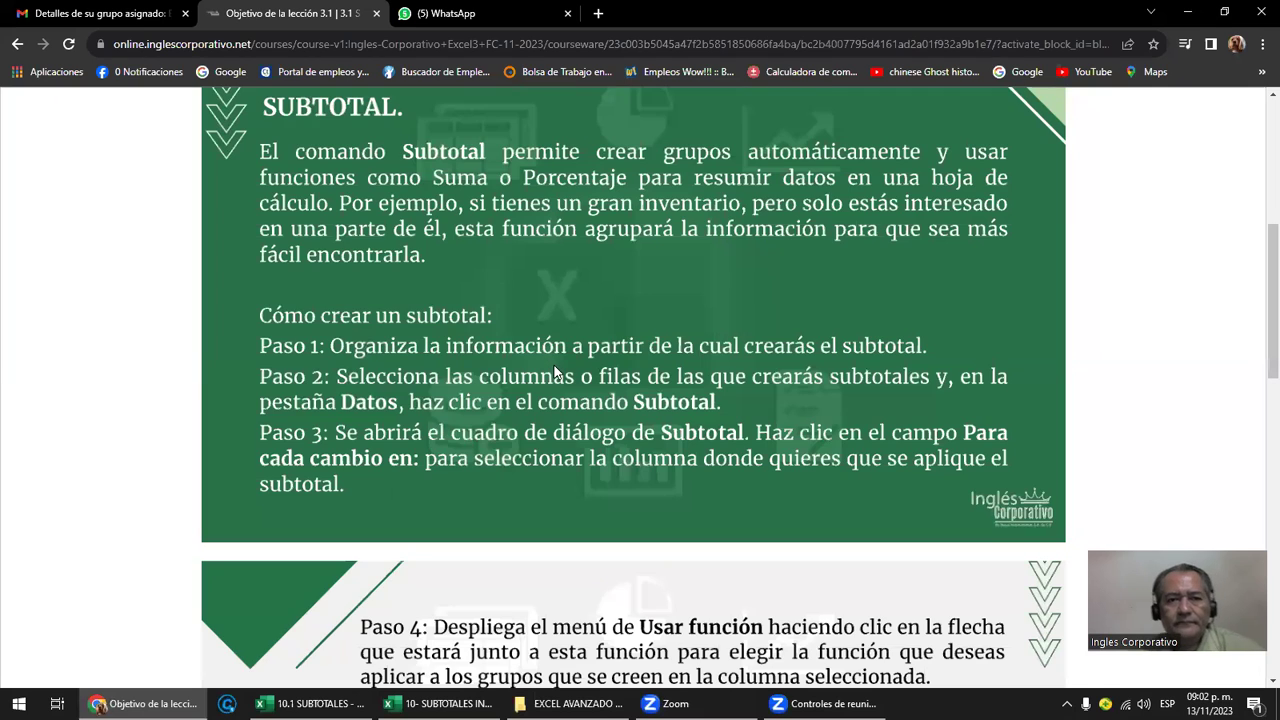
scroll(555, 372, up, 2)
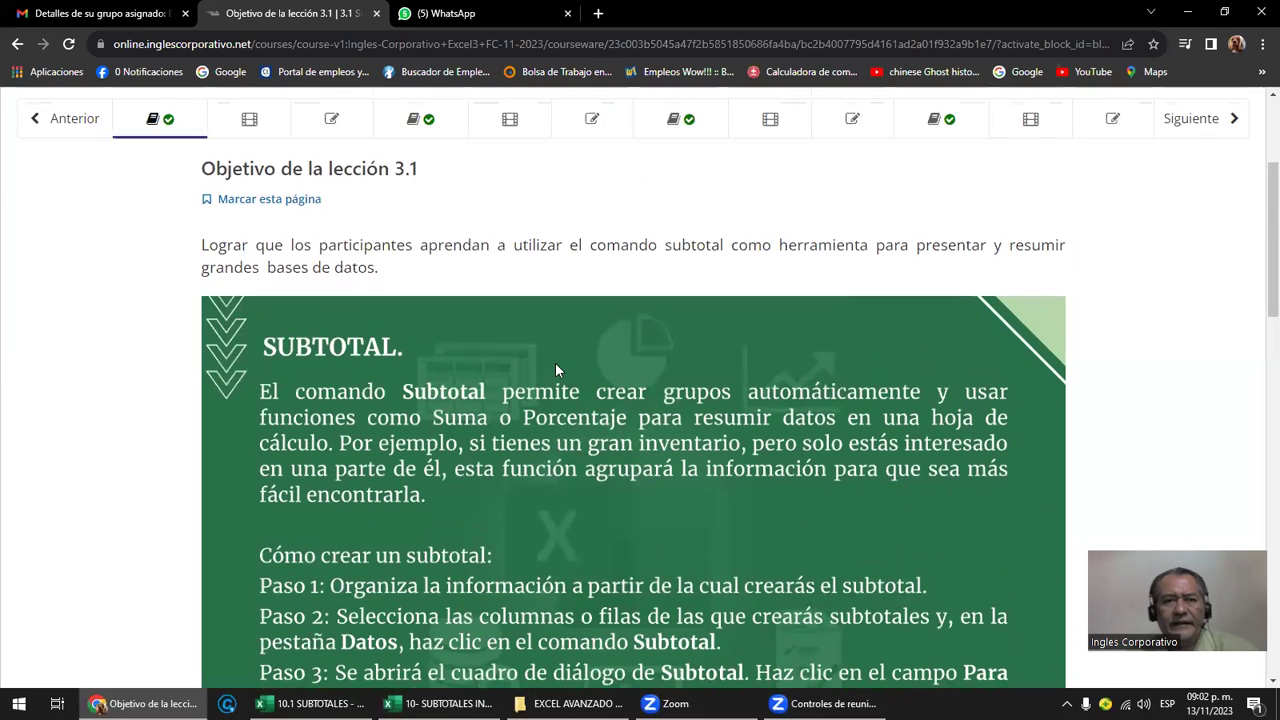
scroll(555, 370, down, 2)
scroll(555, 370, down, 3)
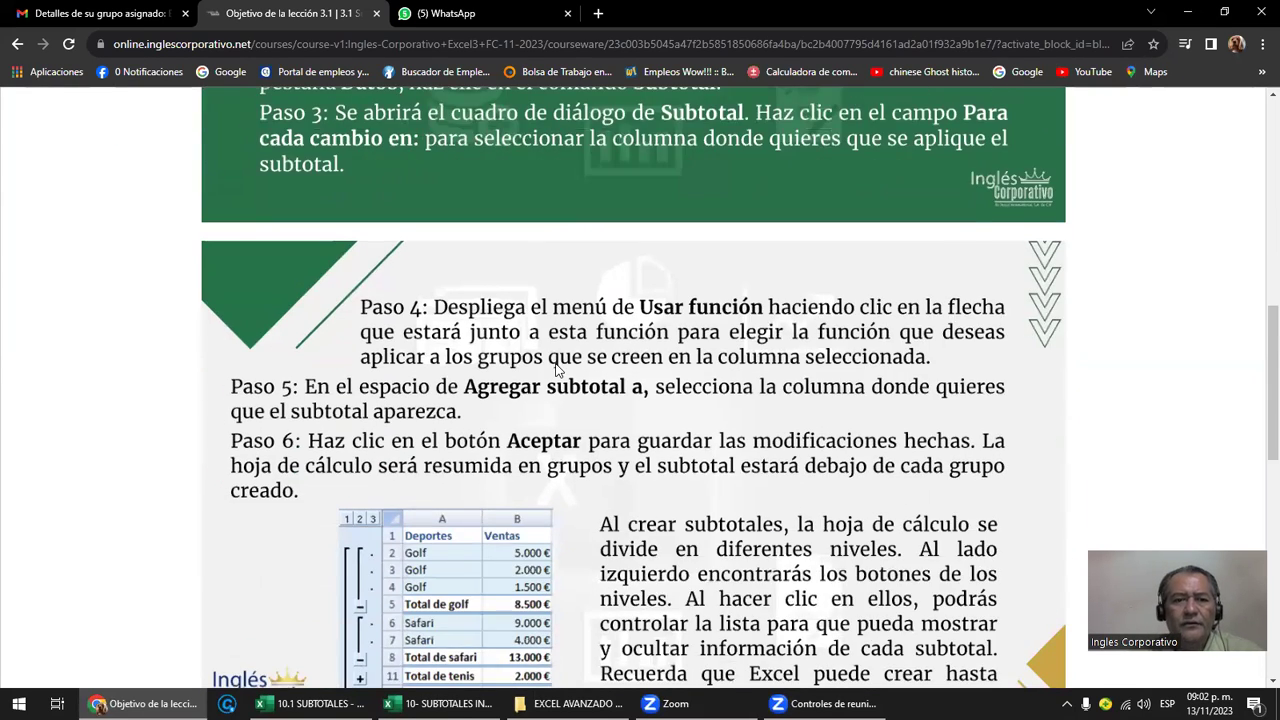
scroll(556, 370, down, 2)
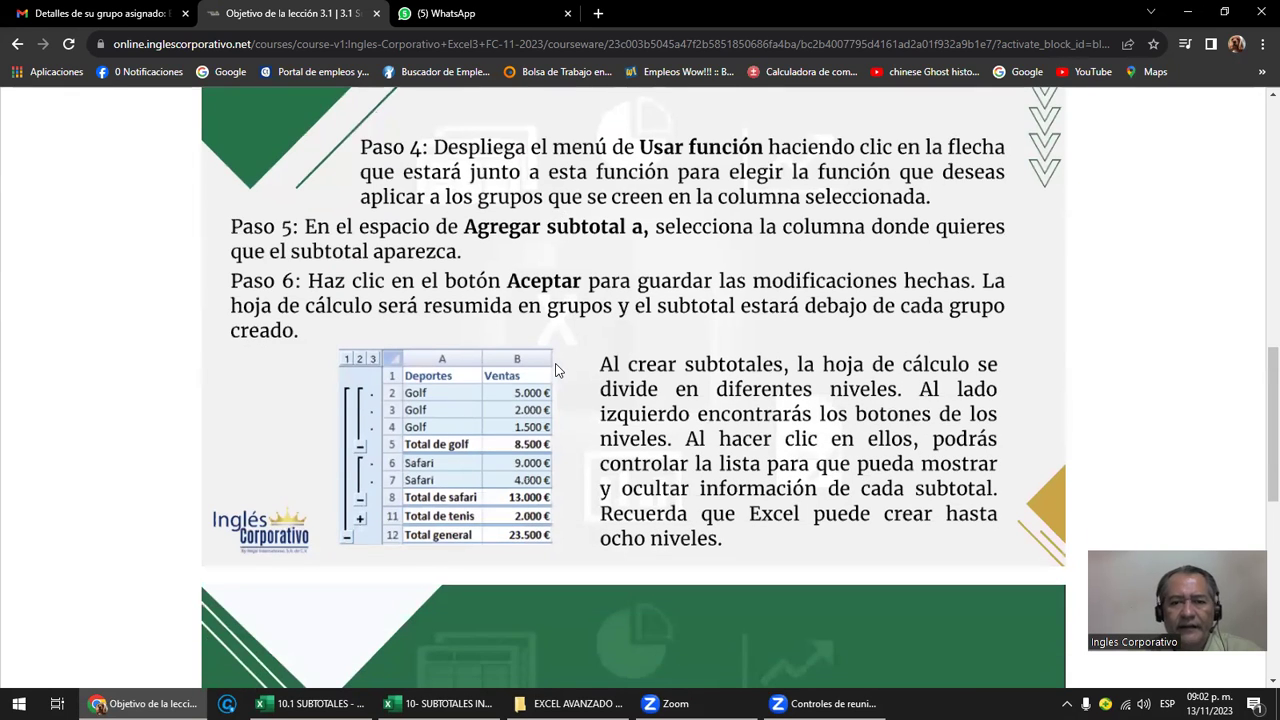
scroll(563, 367, down, 2)
scroll(565, 367, down, 1)
scroll(565, 367, down, 1)
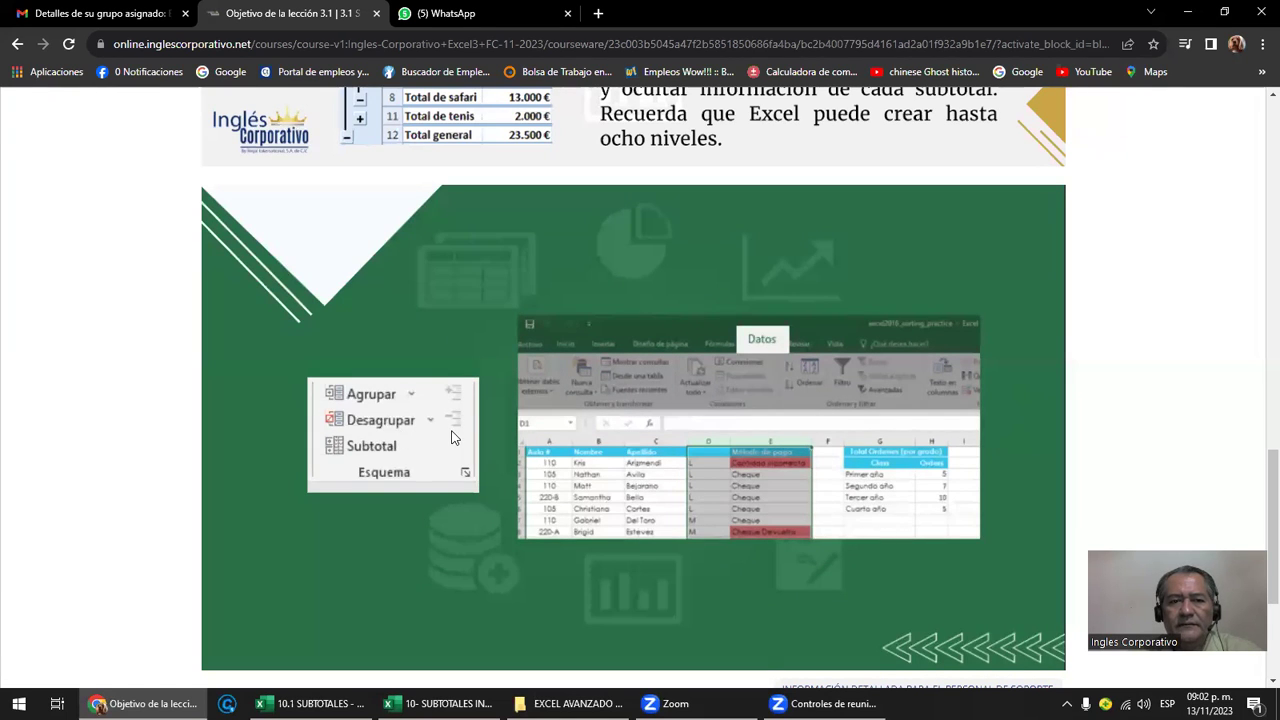
scroll(464, 427, down, 1)
scroll(474, 429, down, 2)
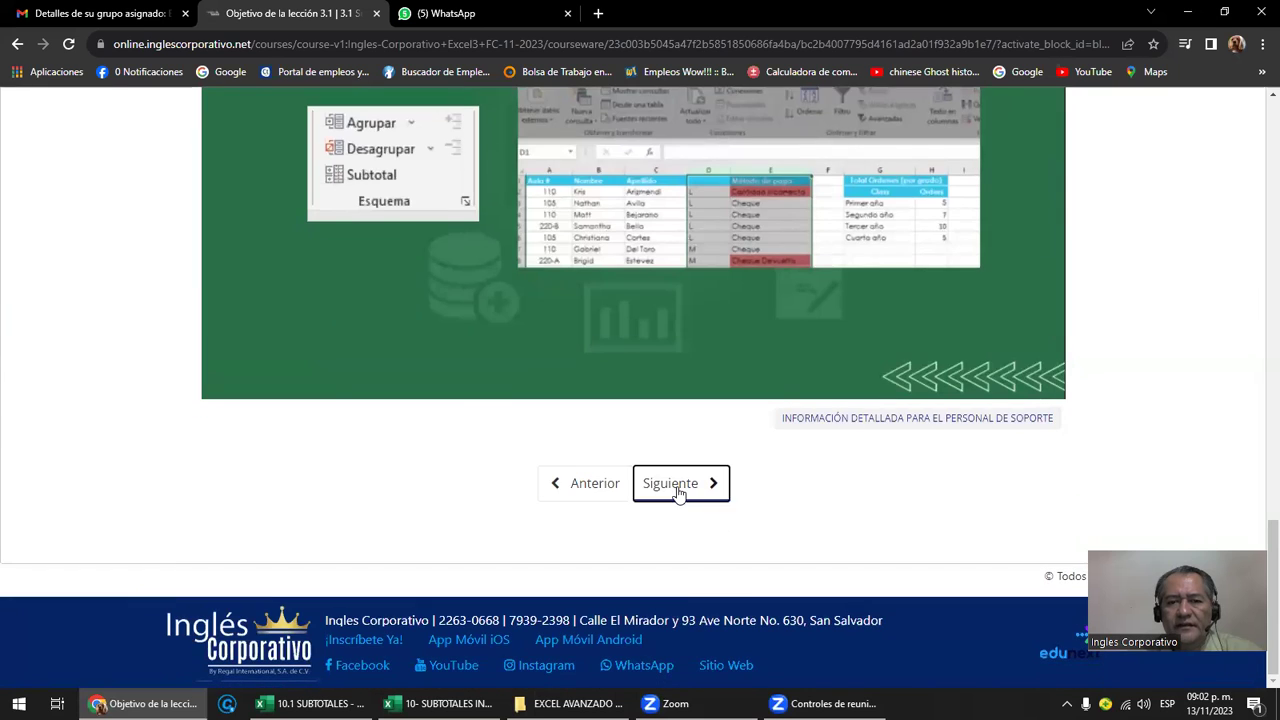
Step: Advance to the subtotal video page and scroll through it toward the Laboratorio 9 quiz
click(678, 484)
scroll(600, 420, down, 3)
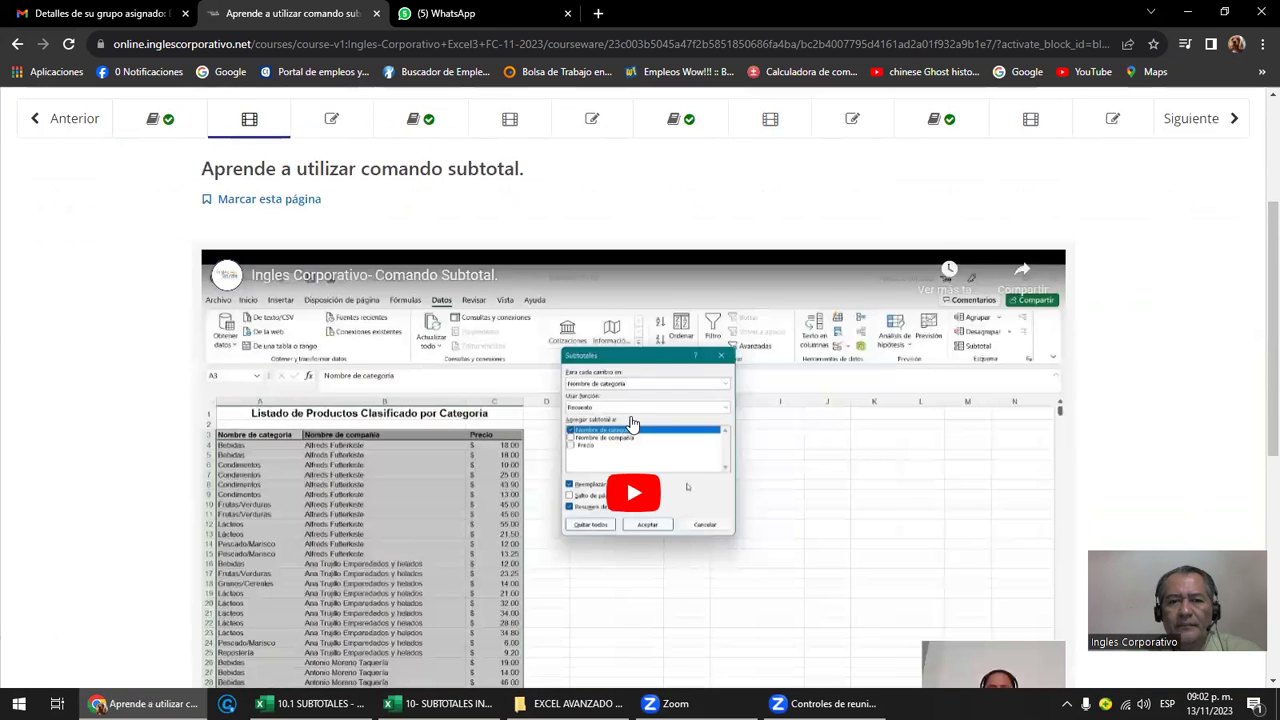
scroll(632, 424, down, 2)
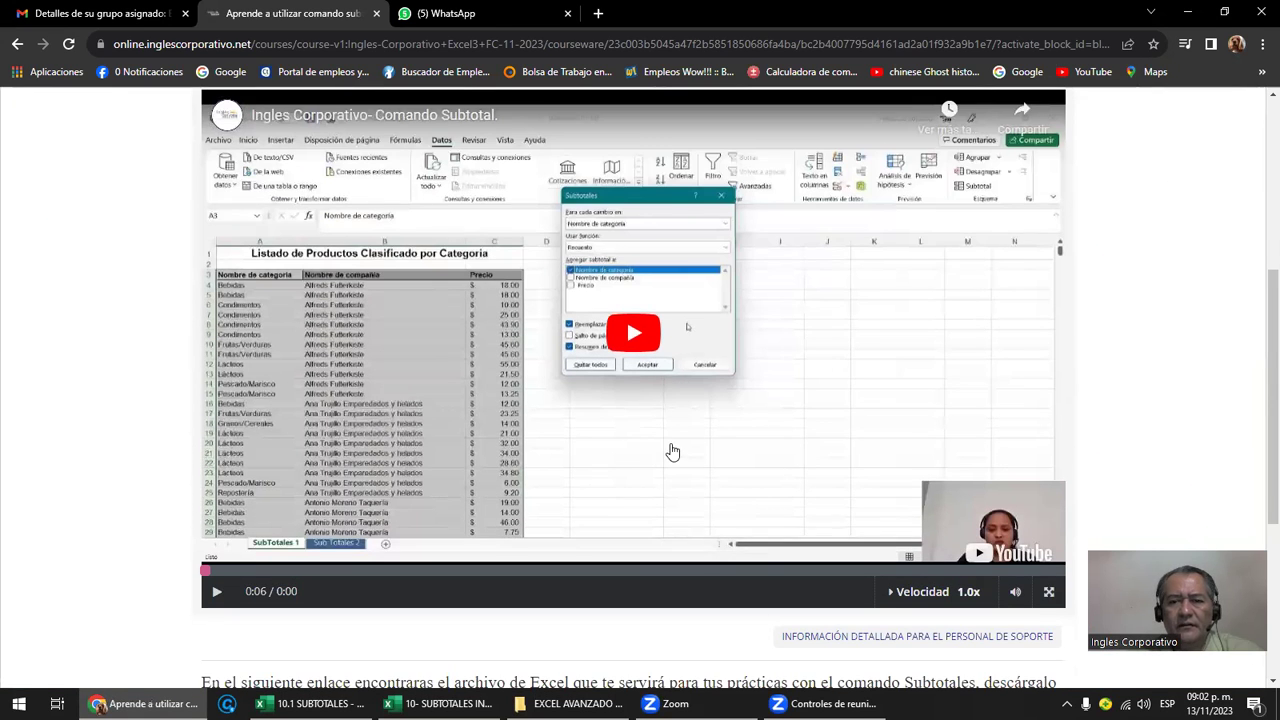
scroll(672, 452, down, 2)
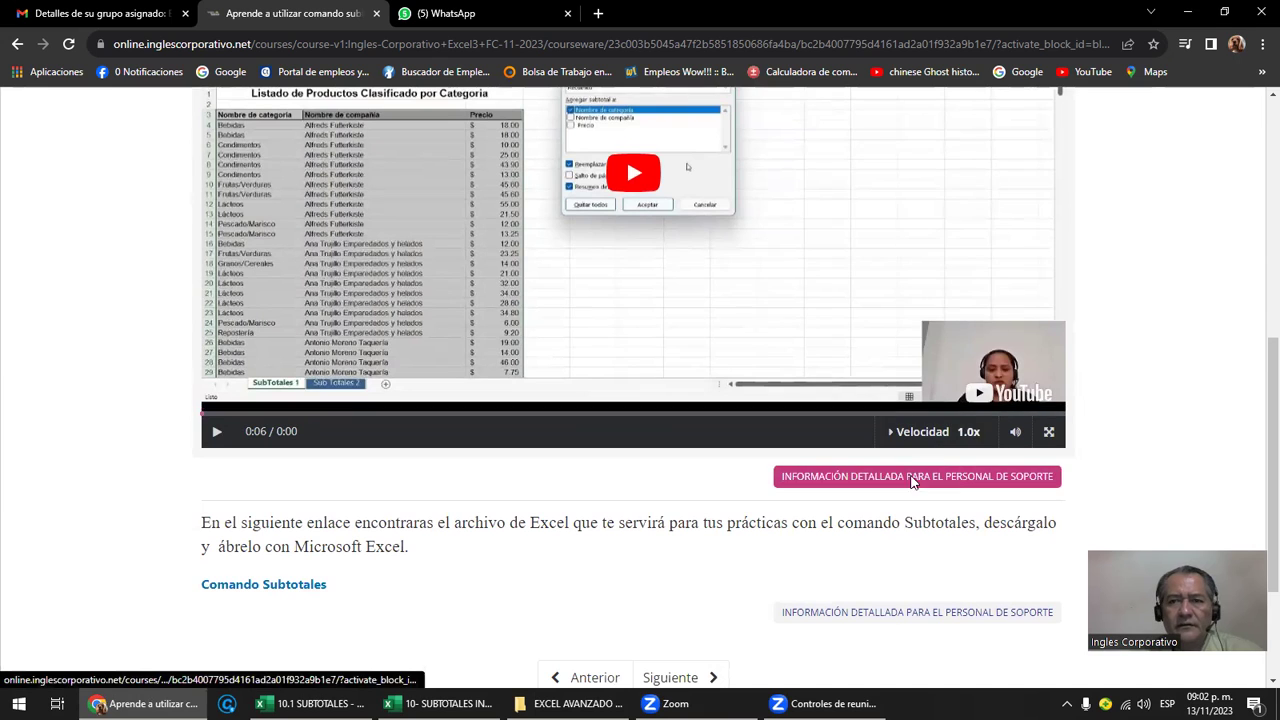
scroll(803, 512, down, 2)
click(668, 483)
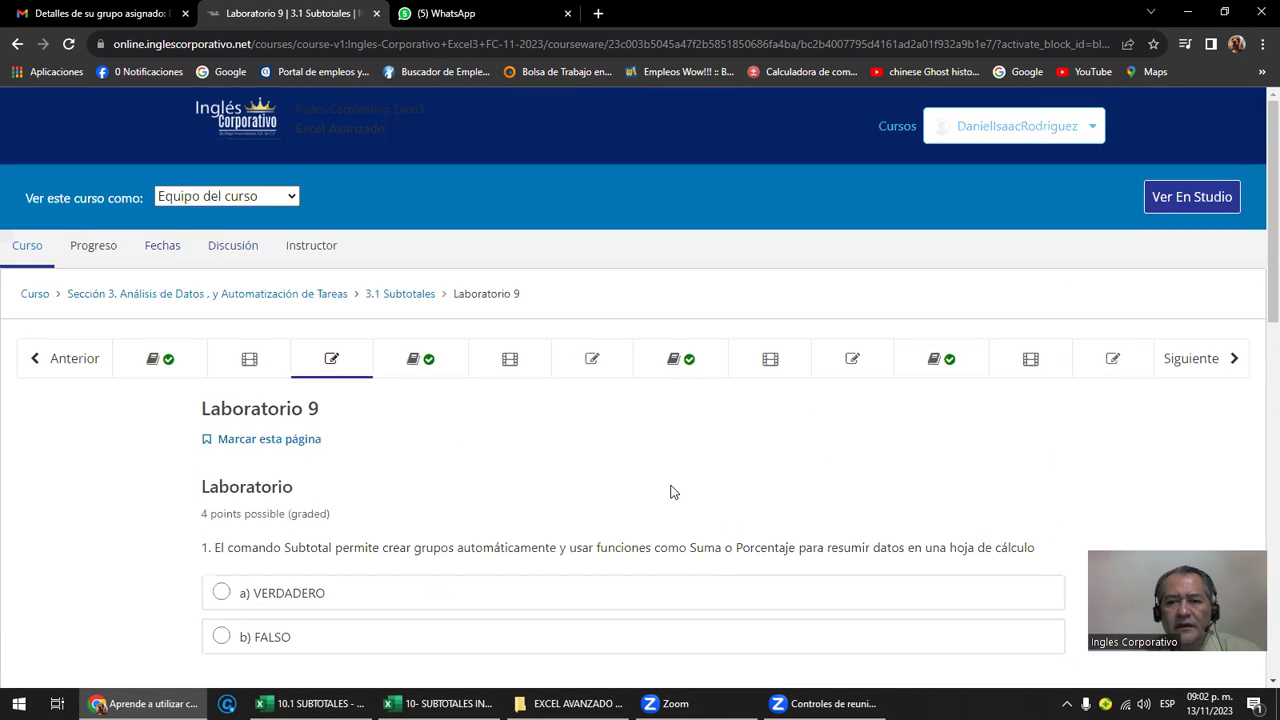
scroll(637, 487, down, 2)
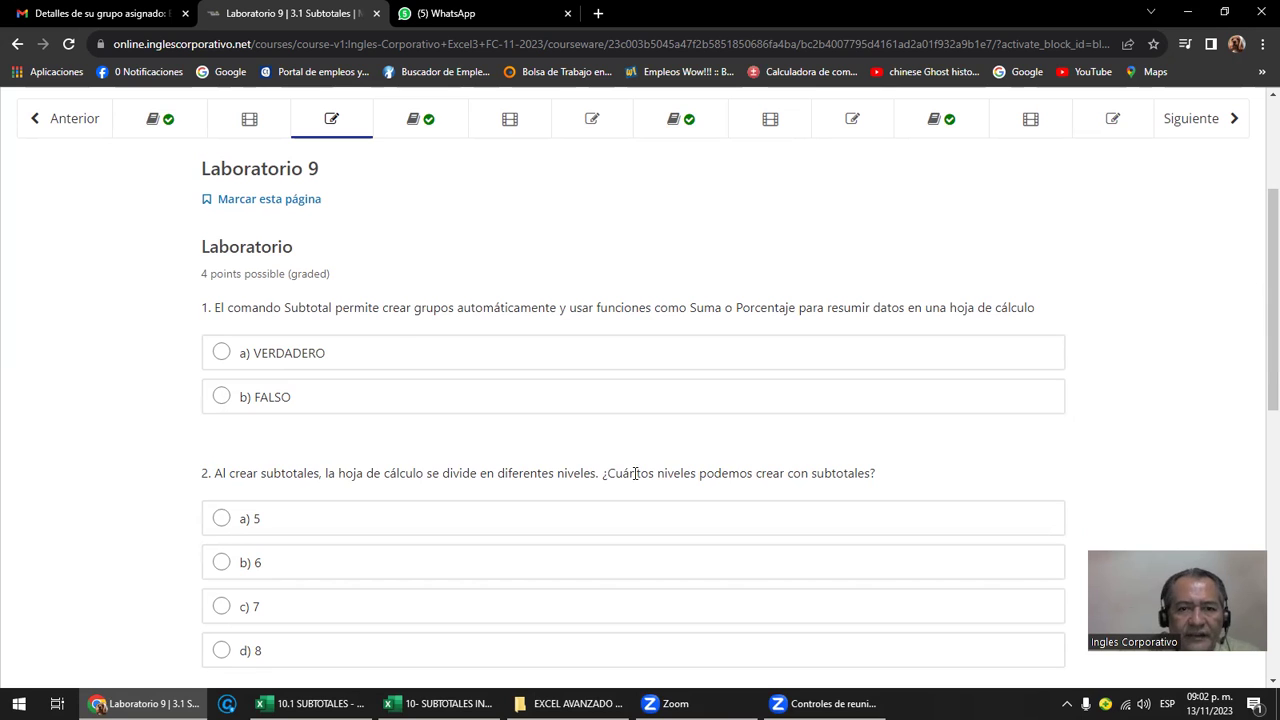
scroll(454, 268, down, 1)
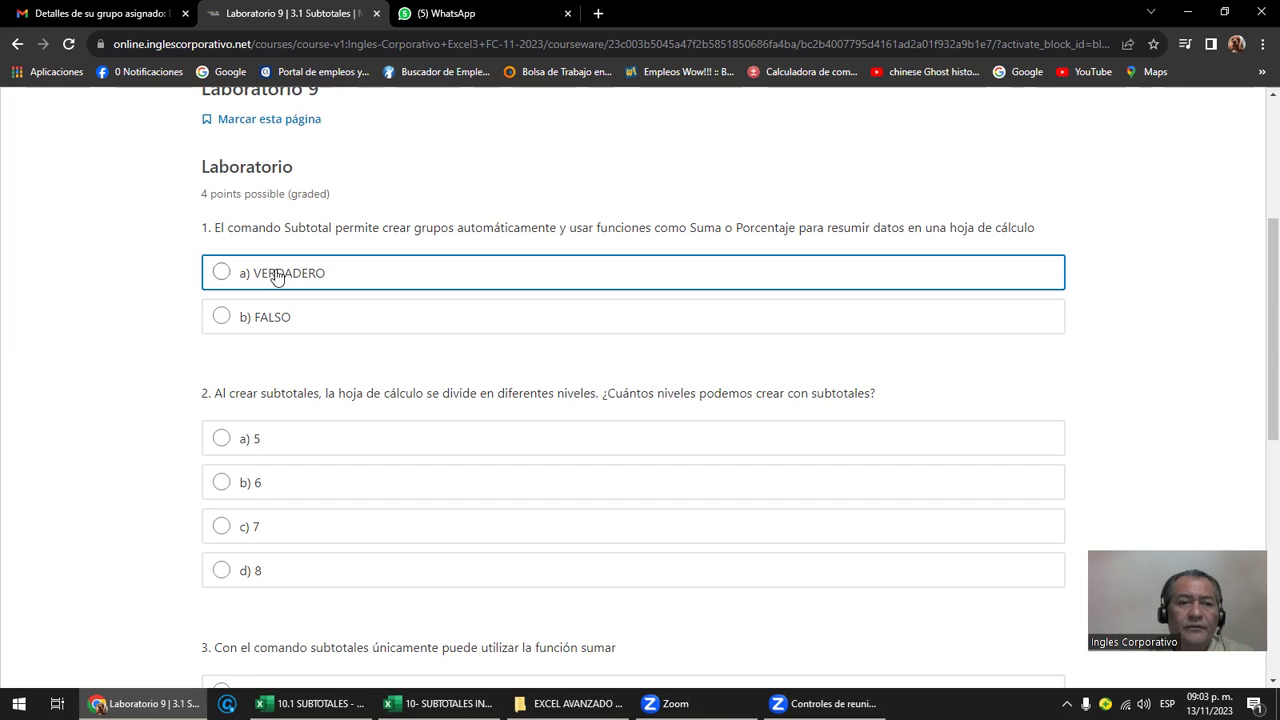
scroll(278, 278, down, 2)
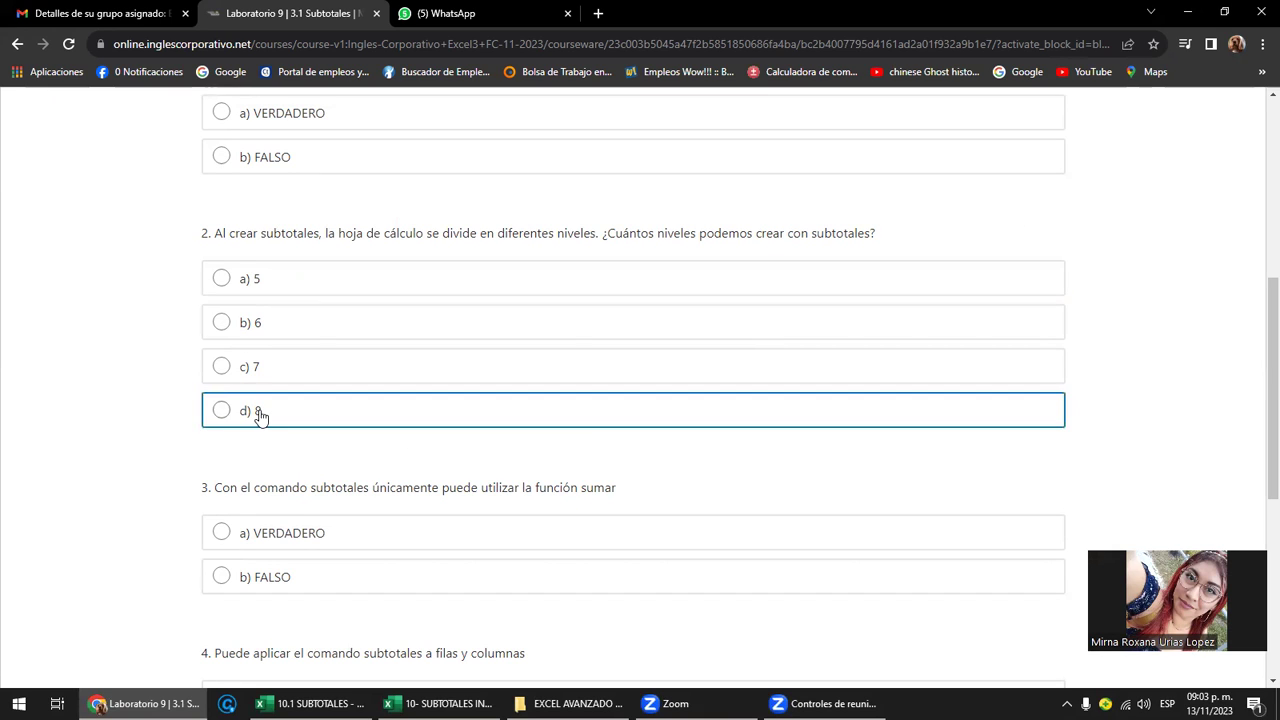
scroll(258, 415, down, 2)
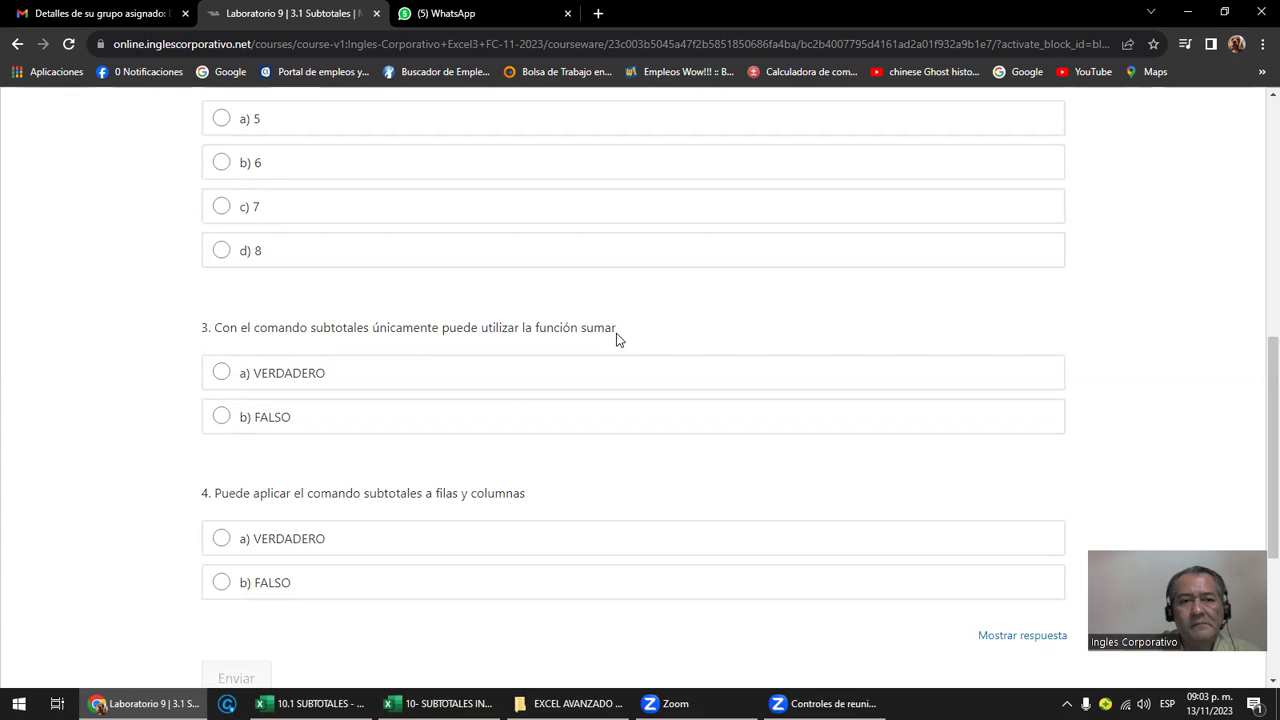
scroll(617, 339, down, 2)
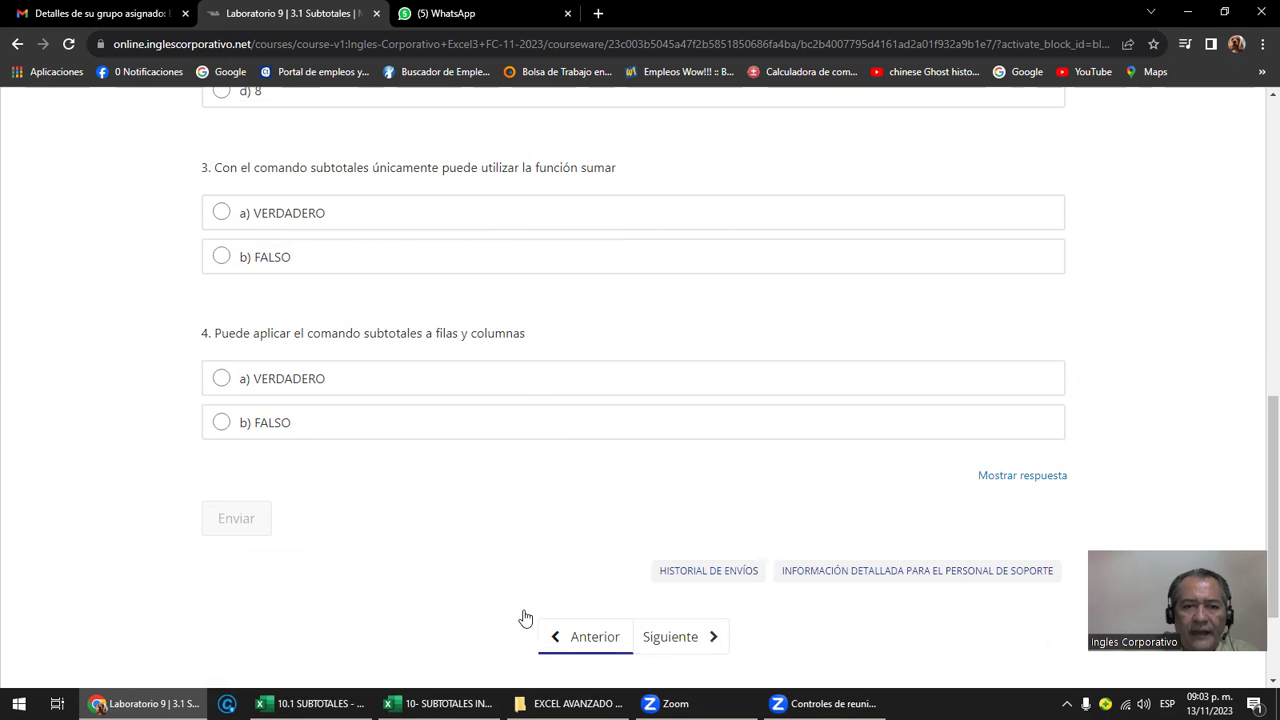
click(490, 703)
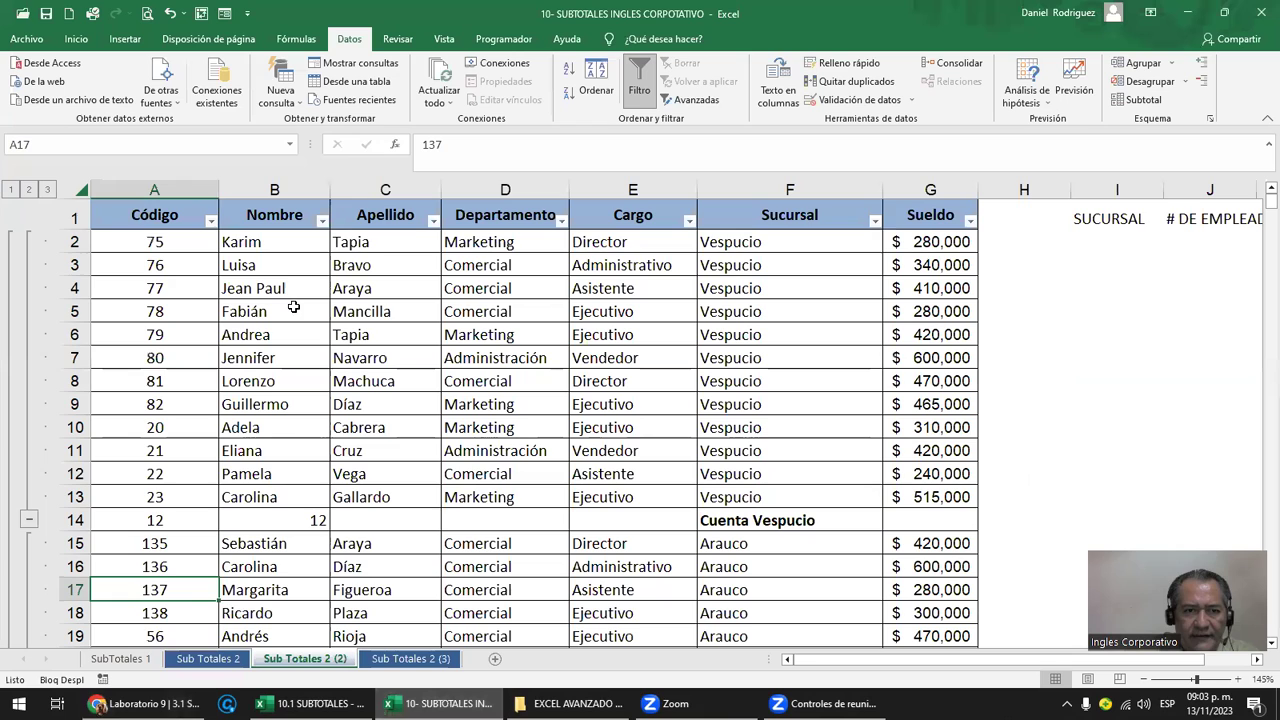
click(153, 189)
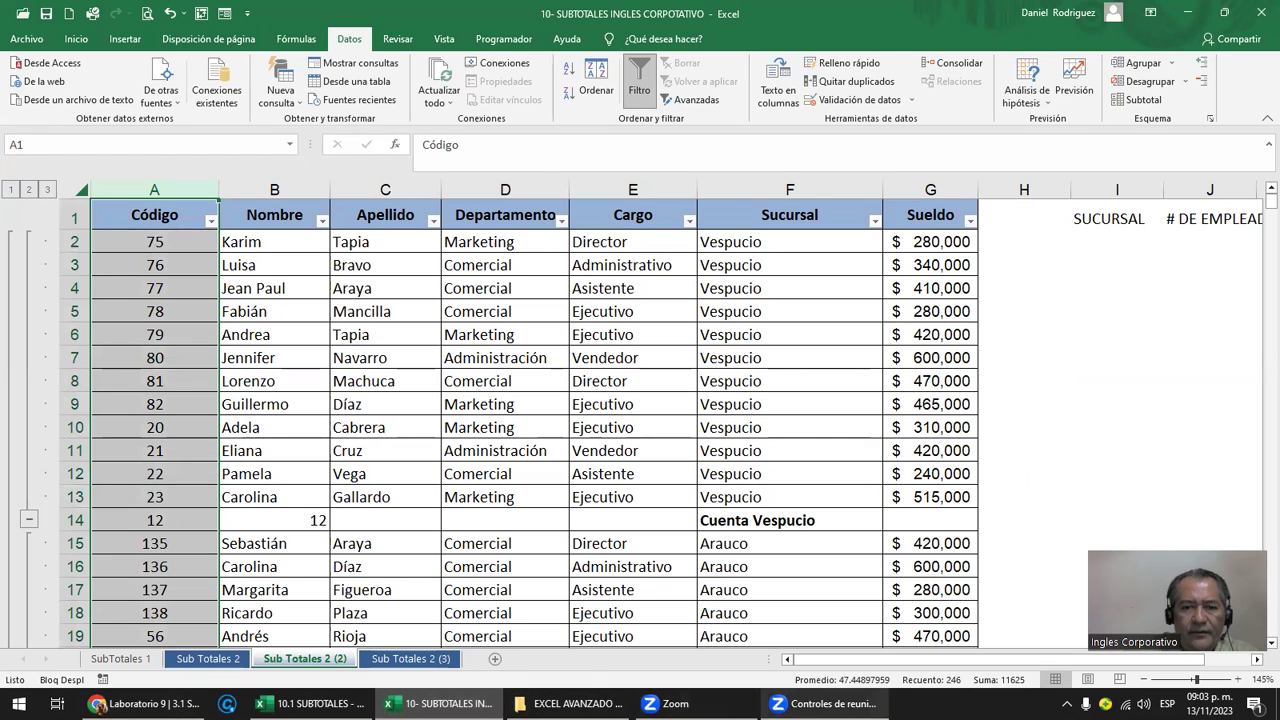
click(150, 703)
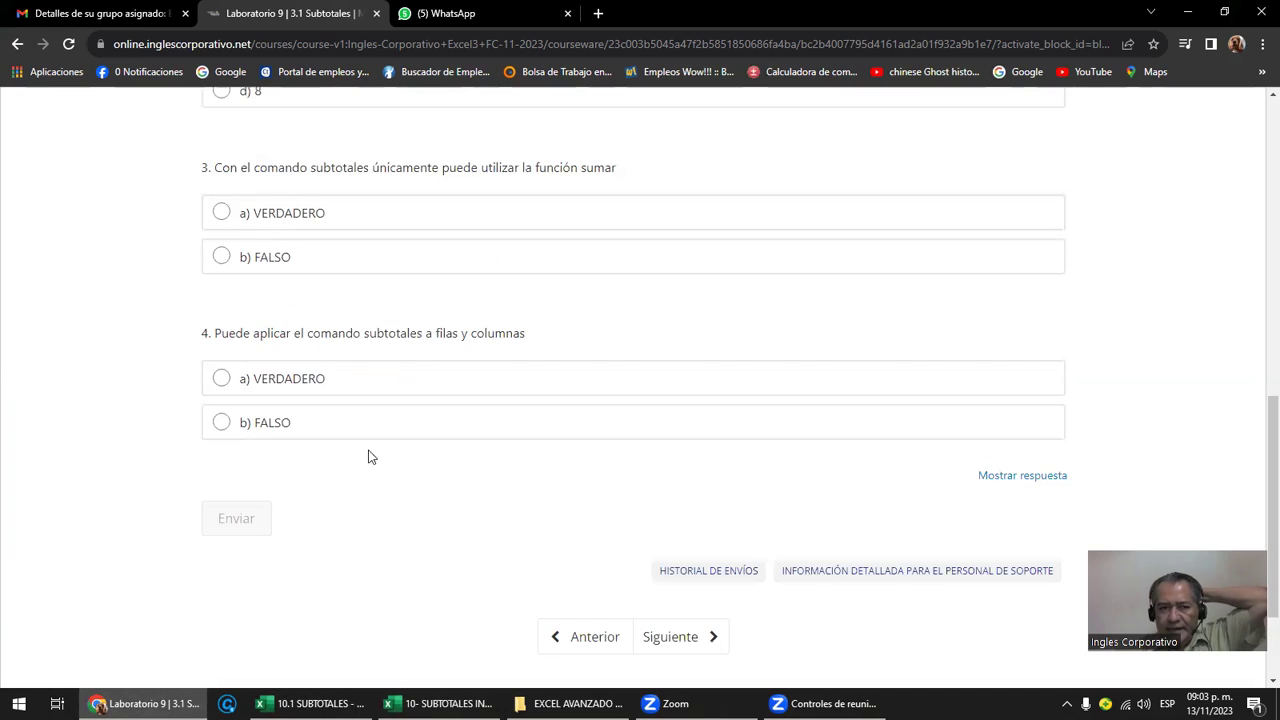